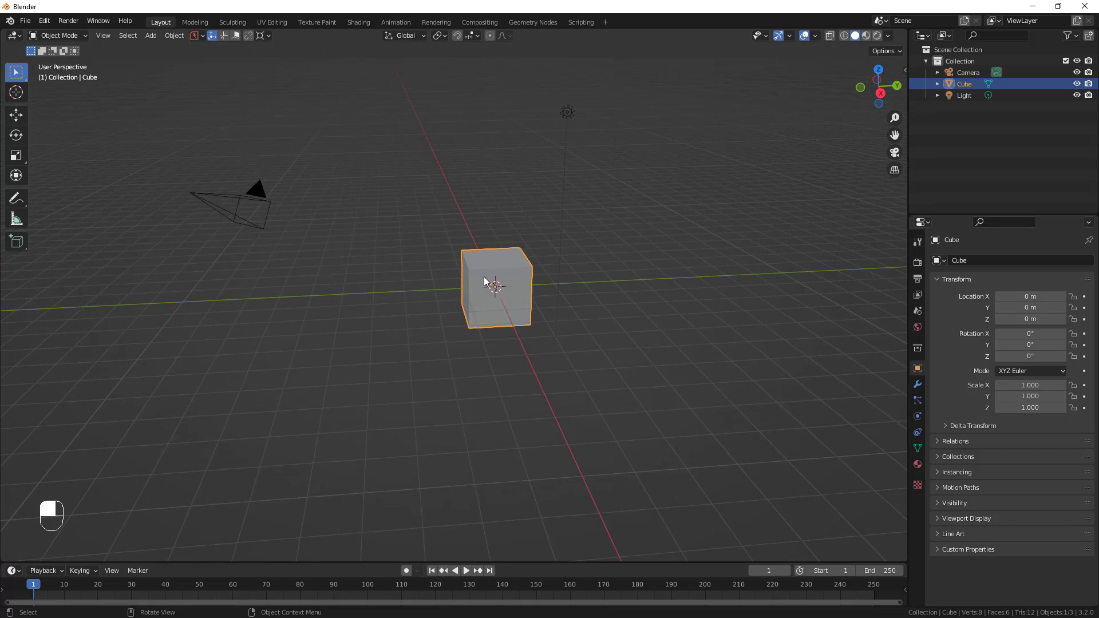
Delete one side face of the default cube in Edit Mode with face selection
key("Tab")
key("3")
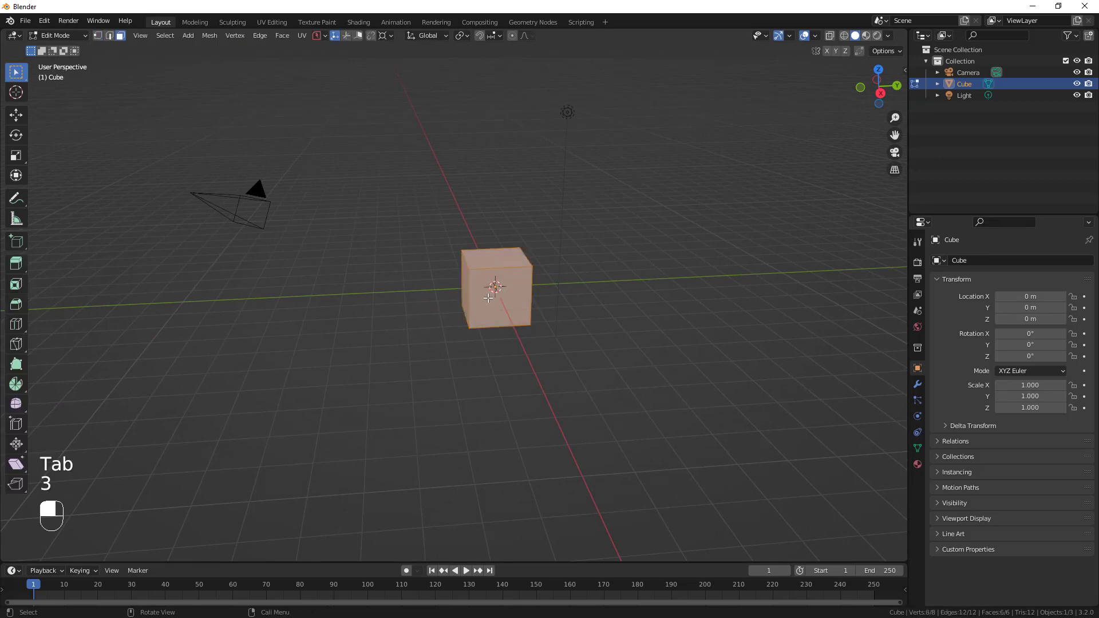
left_click(502, 295)
key("x")
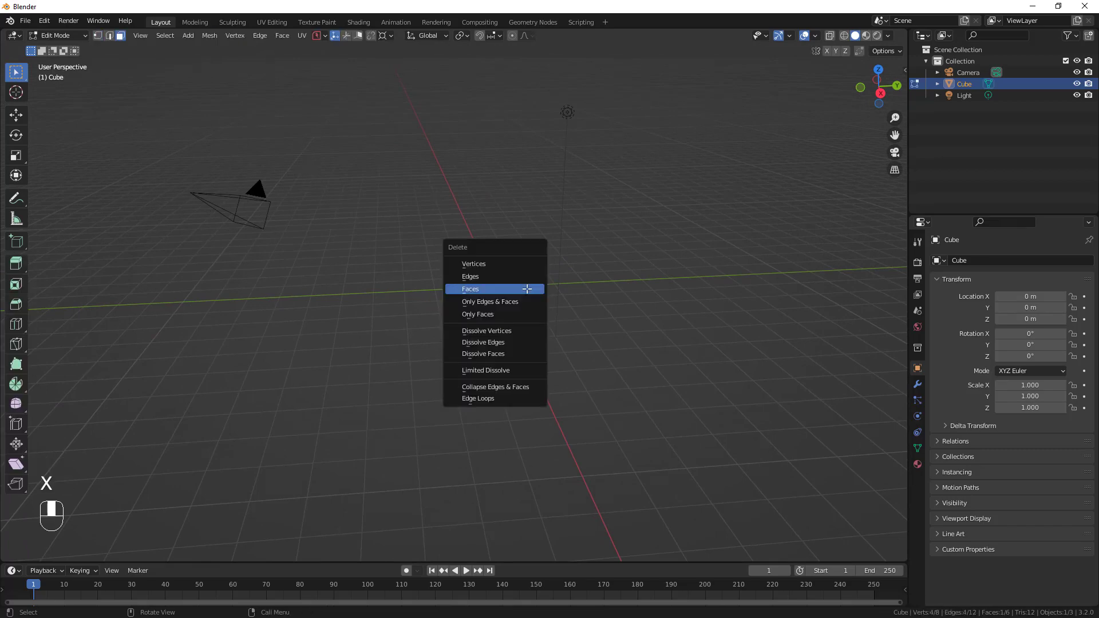
left_click(526, 288)
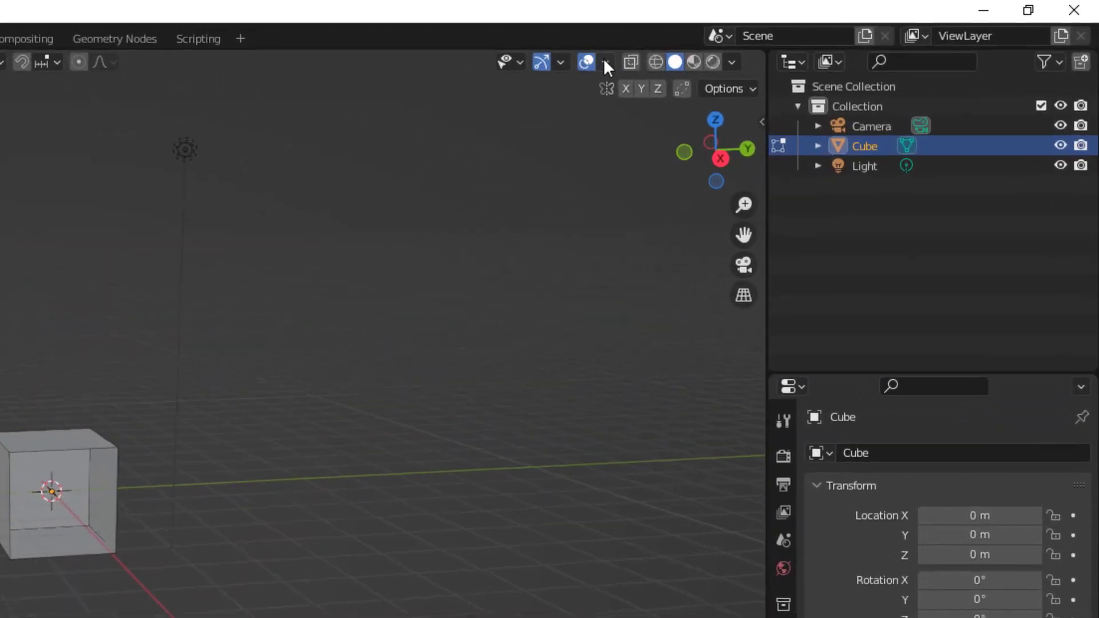
Turn on the Face Orientation overlay for the viewport and view the open cube's inner and outer faces
left_click(605, 62)
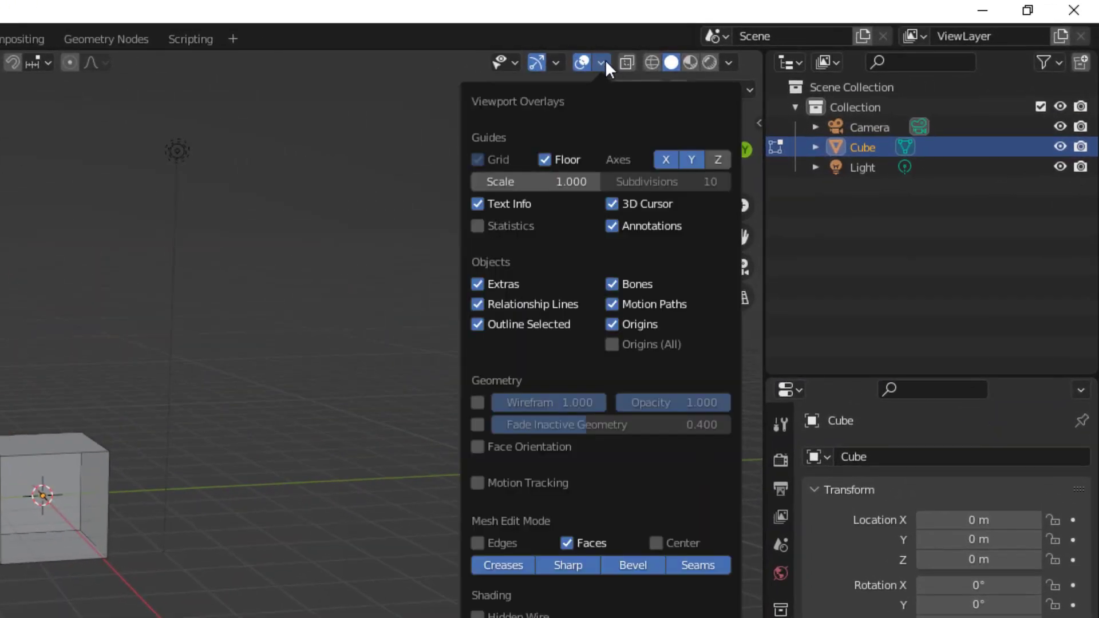
left_click(480, 445)
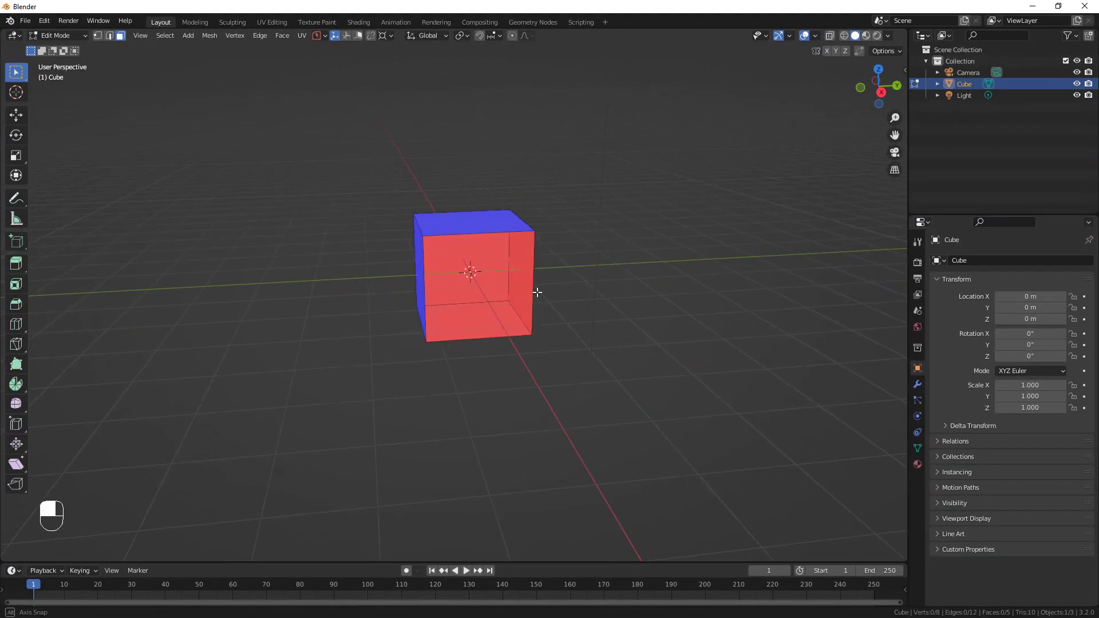
middle_click_drag(537, 292, 506, 273)
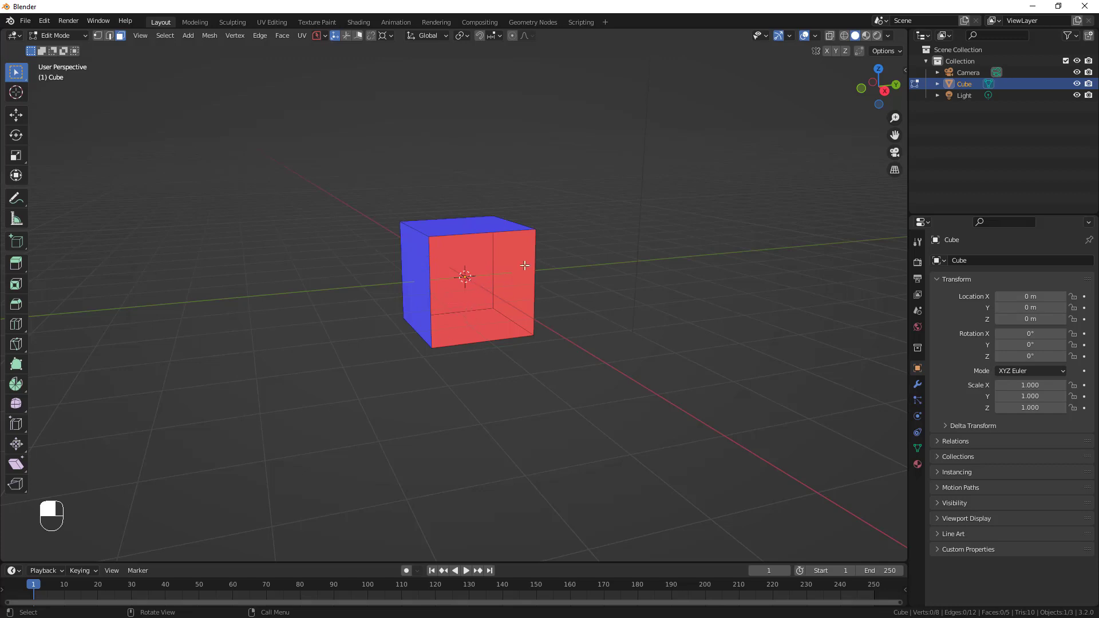
left_click(816, 36)
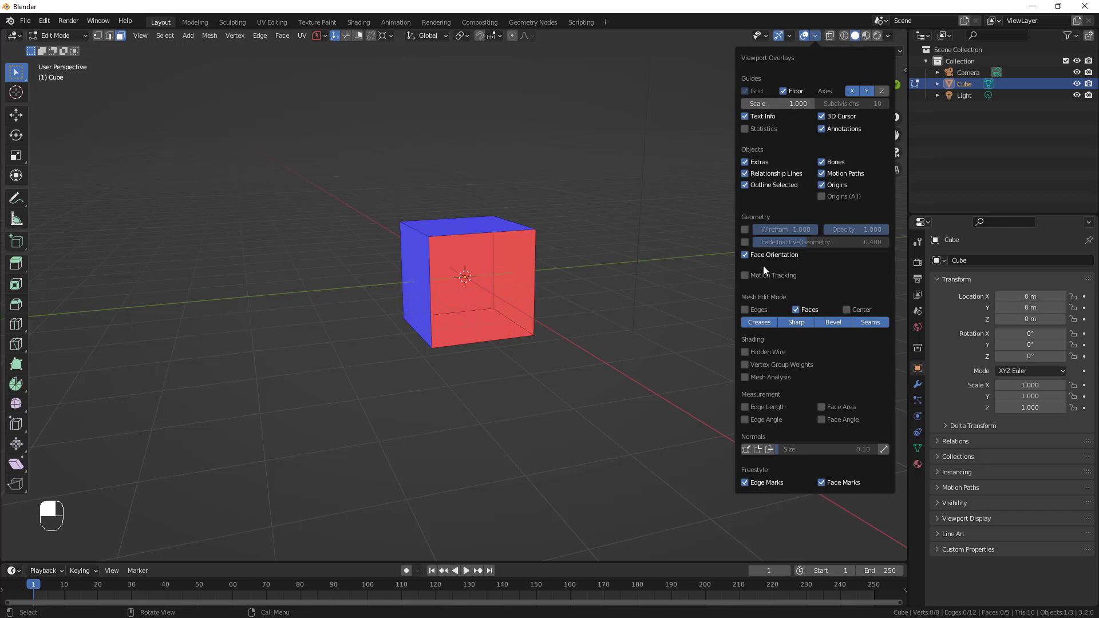
In the 3D Viewport theme preferences, set Face Orientation Back to pale blue (H 0.636, S 0.388, V 1.000) with alpha 0.208
left_click(52, 22)
left_click(88, 183)
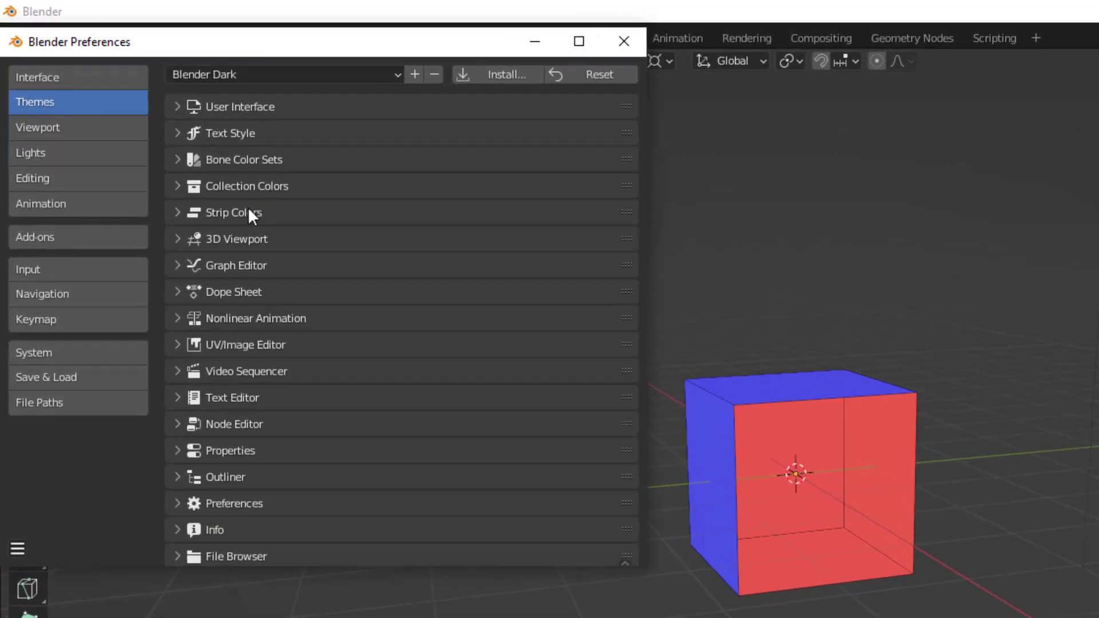
left_click(182, 237)
scroll(373, 352, "down", 20)
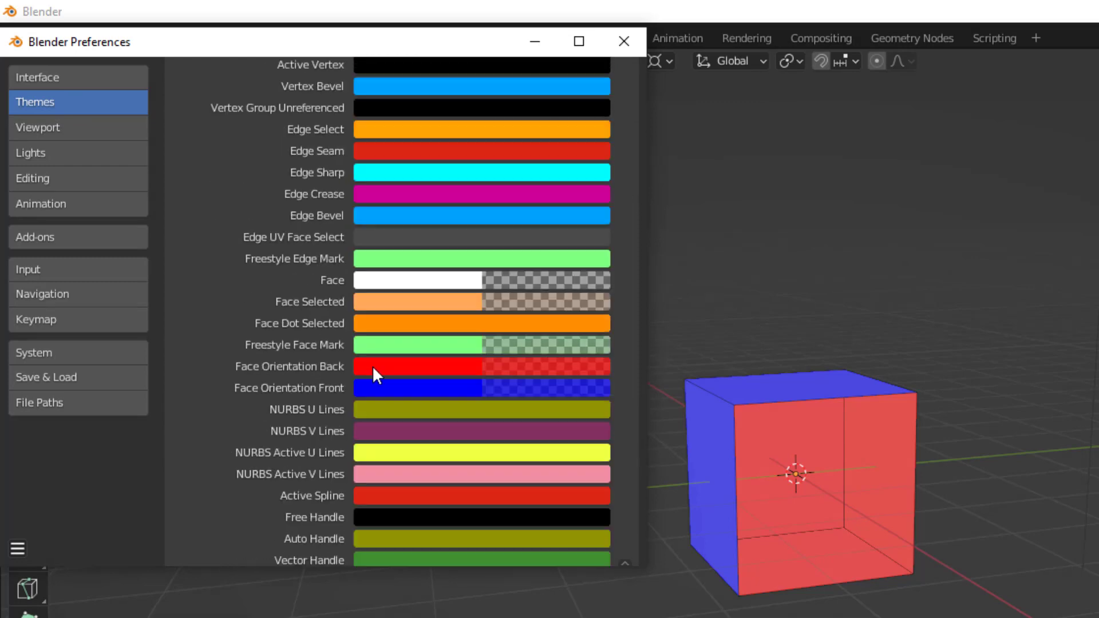
scroll(293, 356, "down", 3)
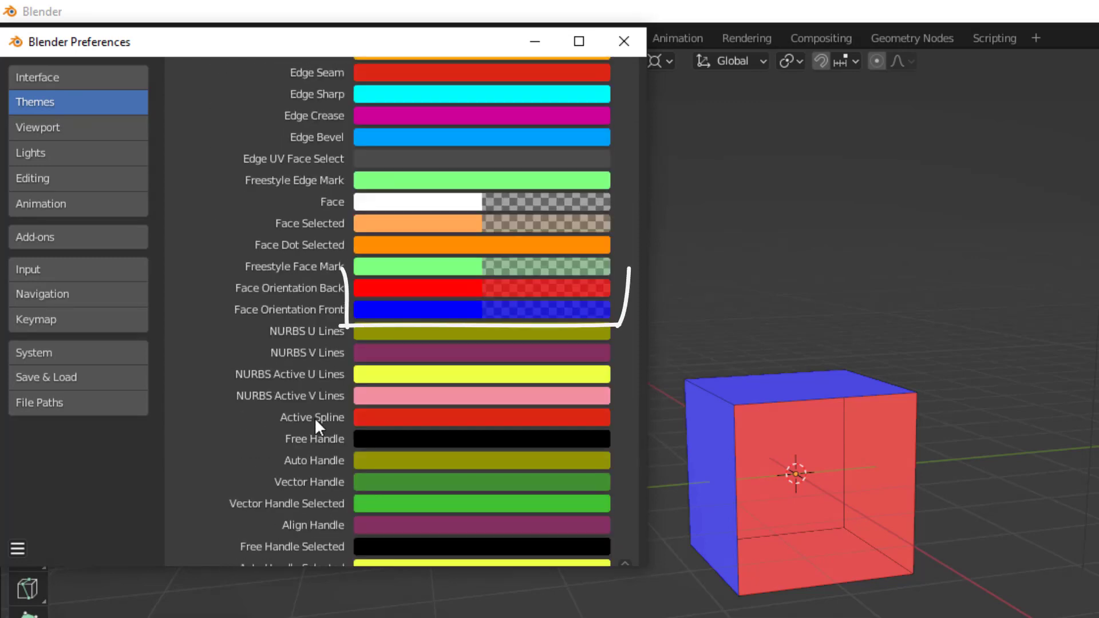
left_click(408, 289)
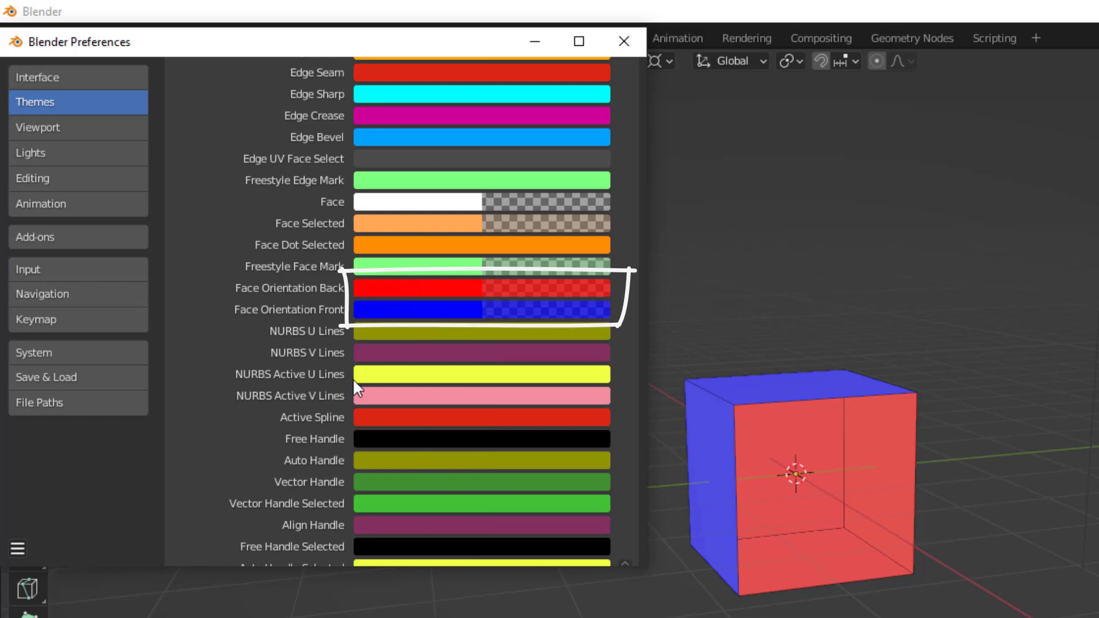
scroll(299, 292, "down", 3)
left_click(405, 210)
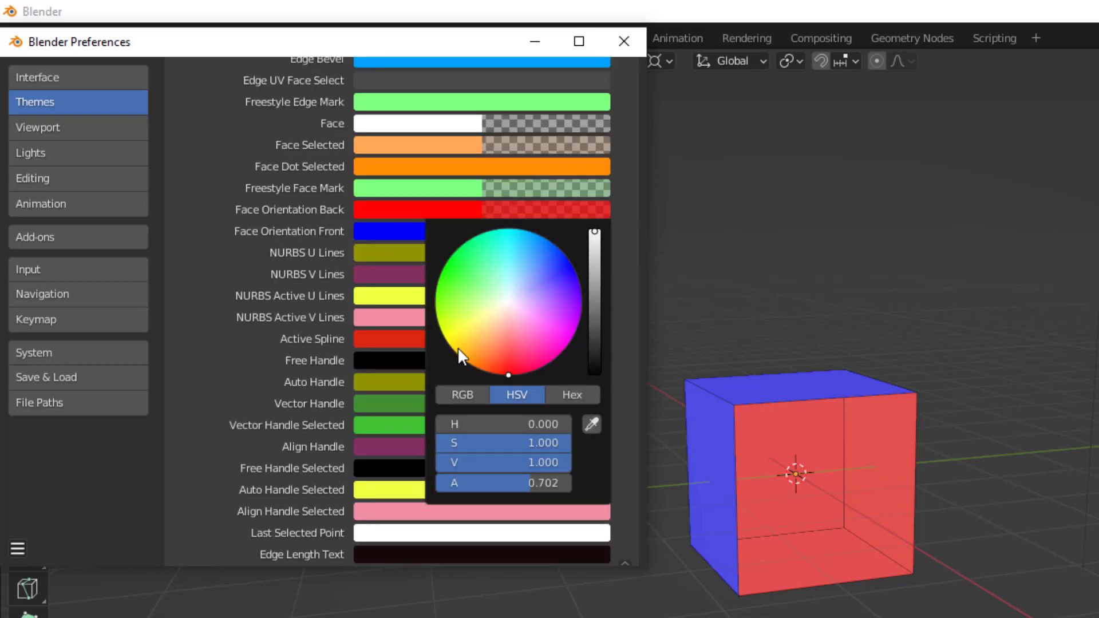
left_click_drag(523, 482, 458, 482)
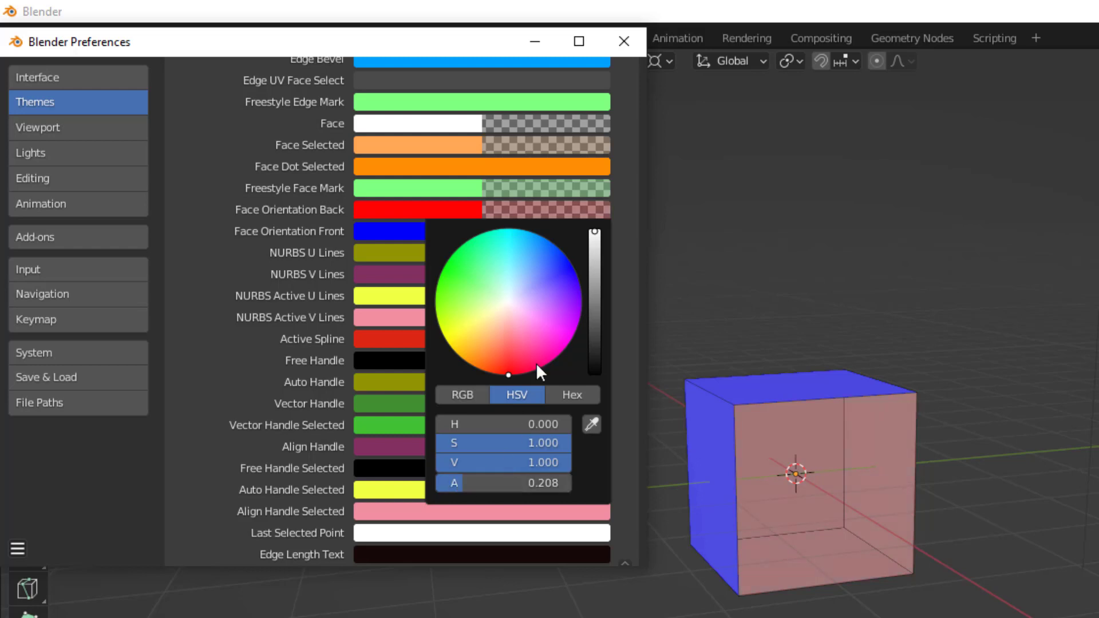
left_click_drag(535, 362, 530, 281)
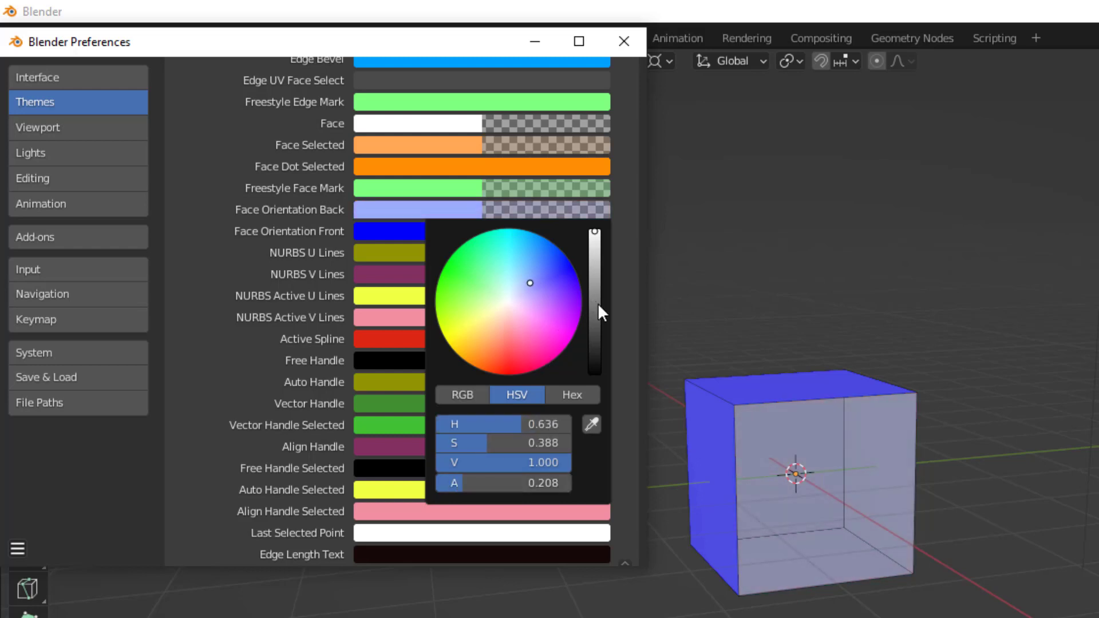
Make the Face Orientation Front theme color fully transparent and check both colors on the cube
left_click(373, 230)
left_click_drag(517, 506, 420, 506)
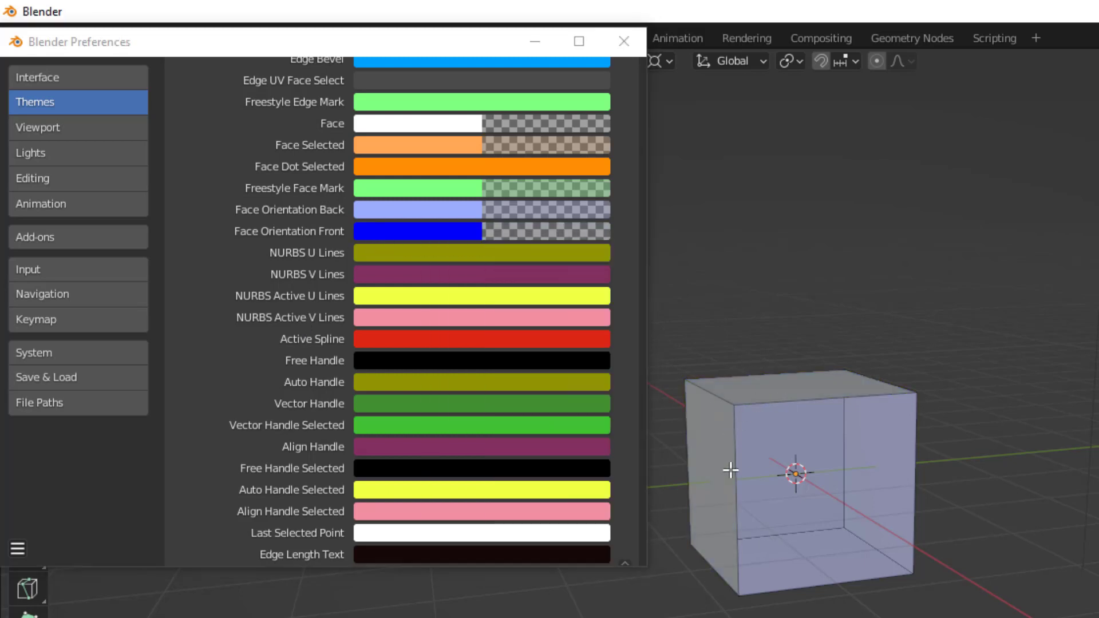
middle_click_drag(731, 466, 738, 518)
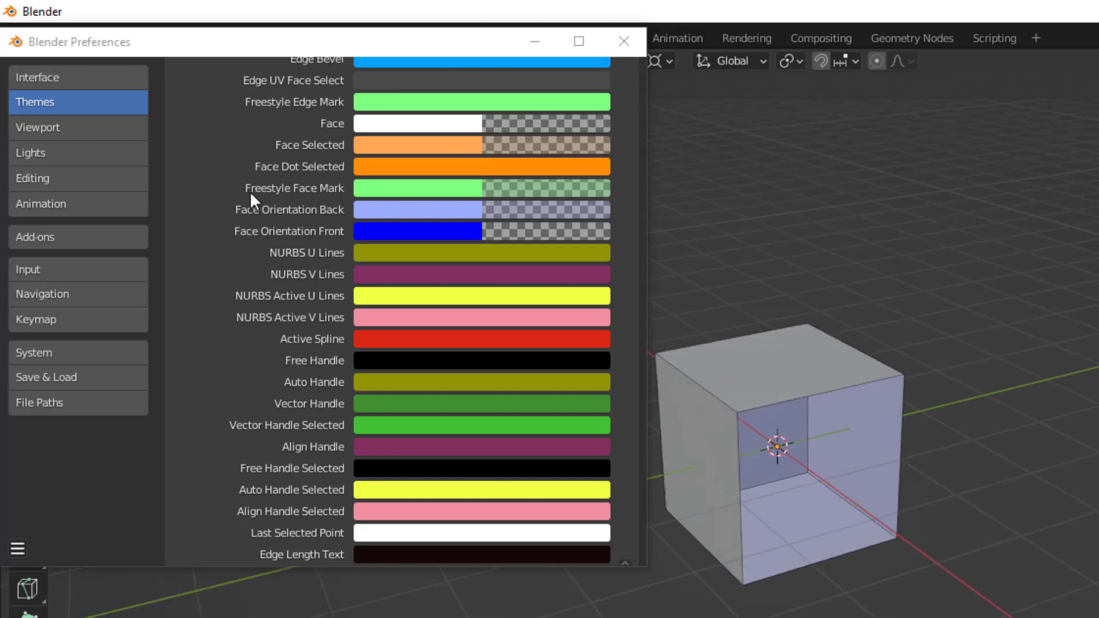
Search the add-ons for "loop" to check that LoopTools is enabled, and close the preferences
left_click(65, 237)
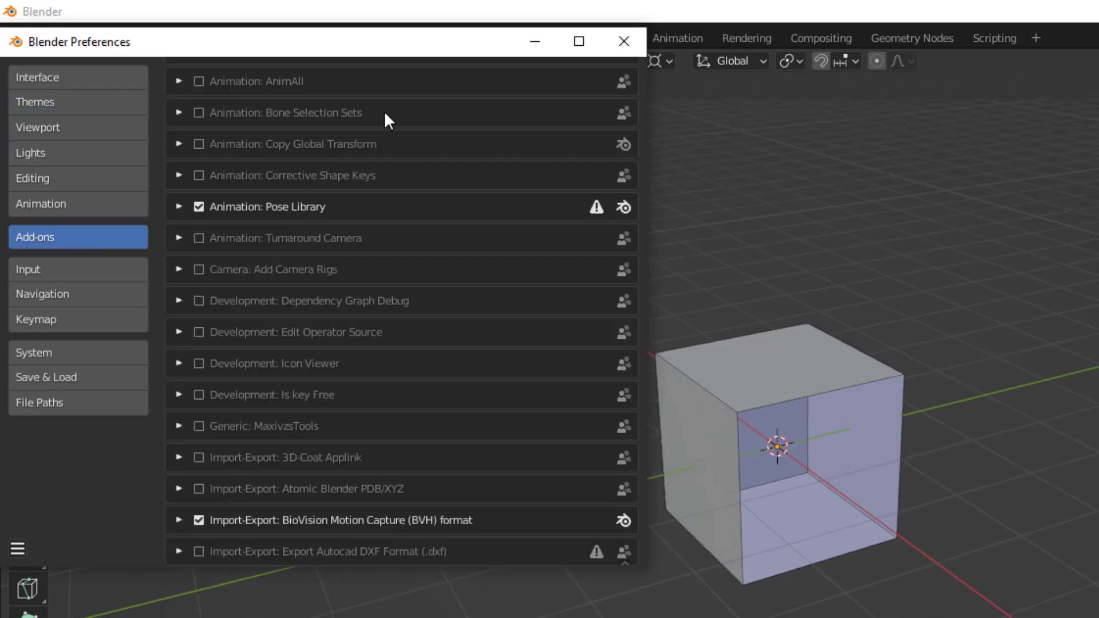
scroll(385, 114, "up", 15)
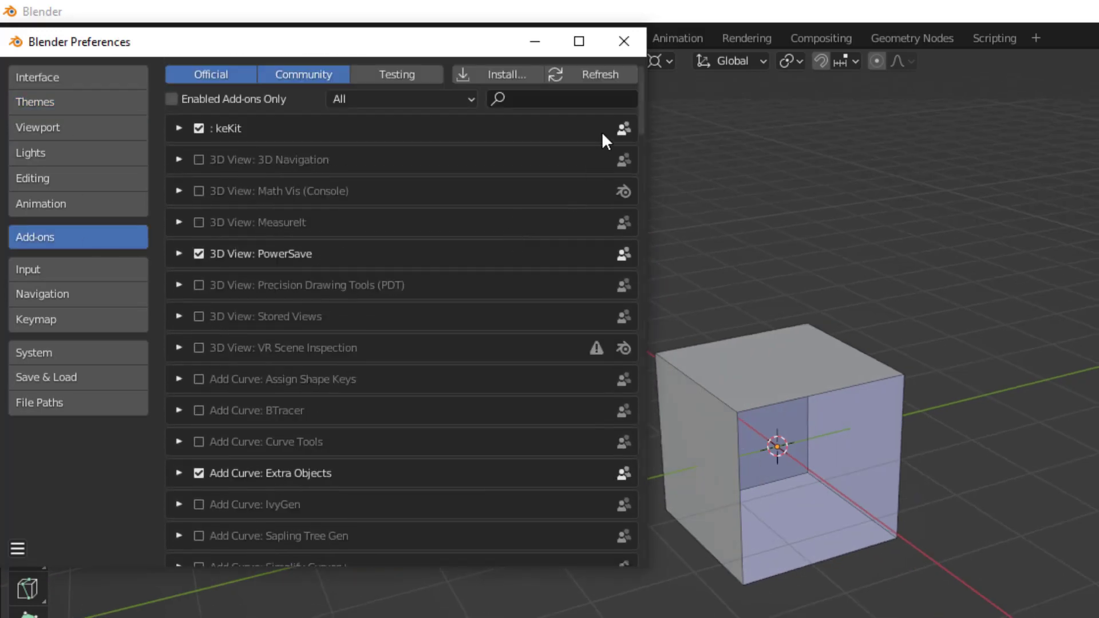
left_click(601, 100)
type("loop")
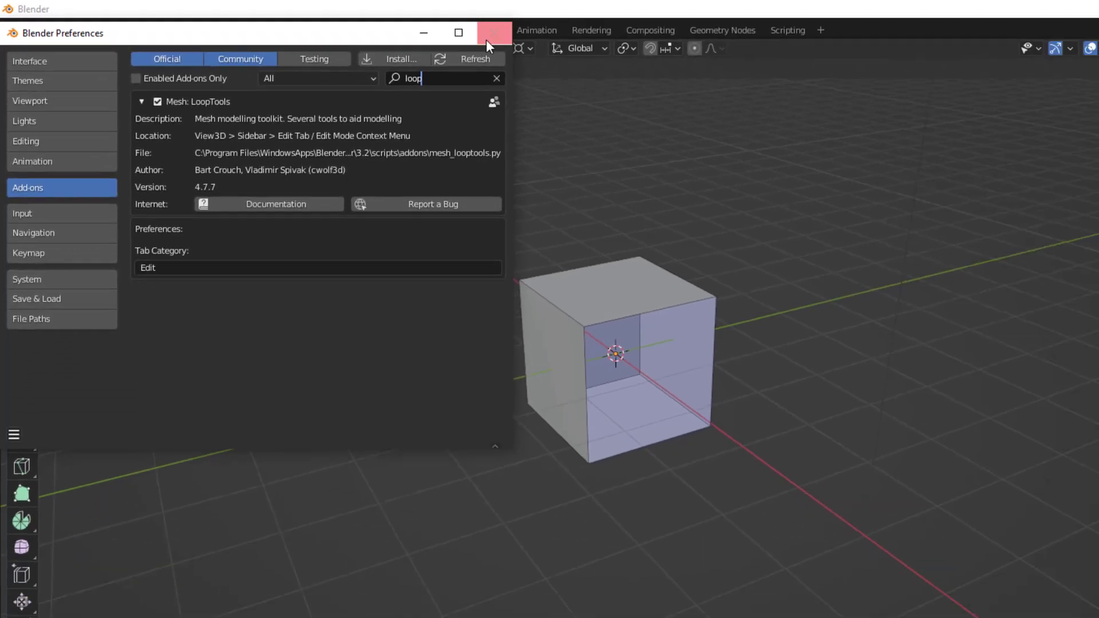
left_click(624, 41)
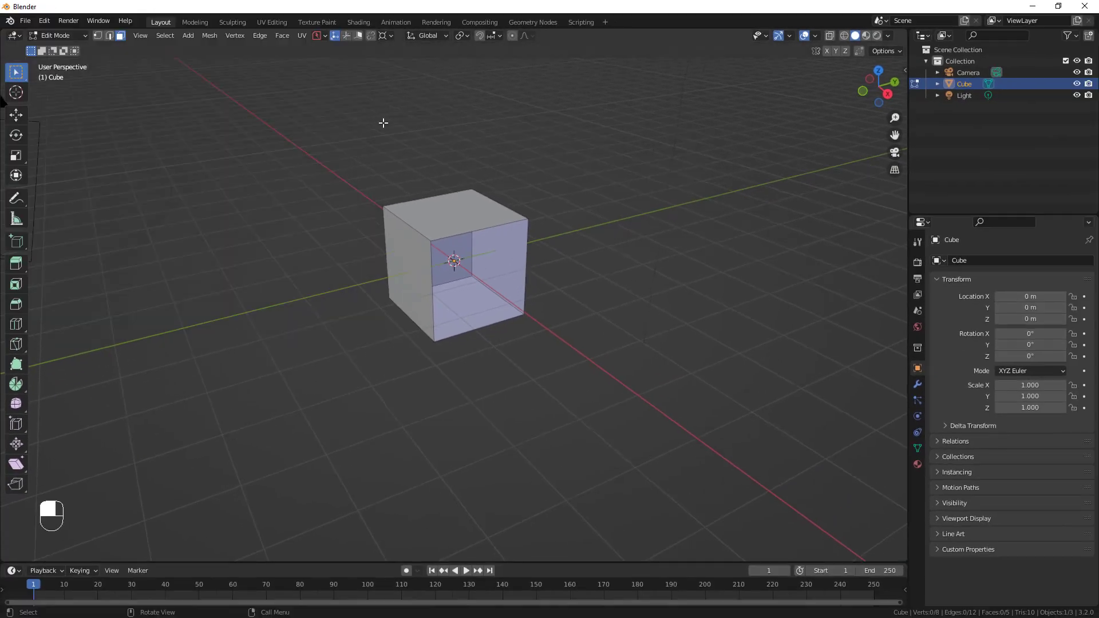
scroll(444, 281, "up", 4)
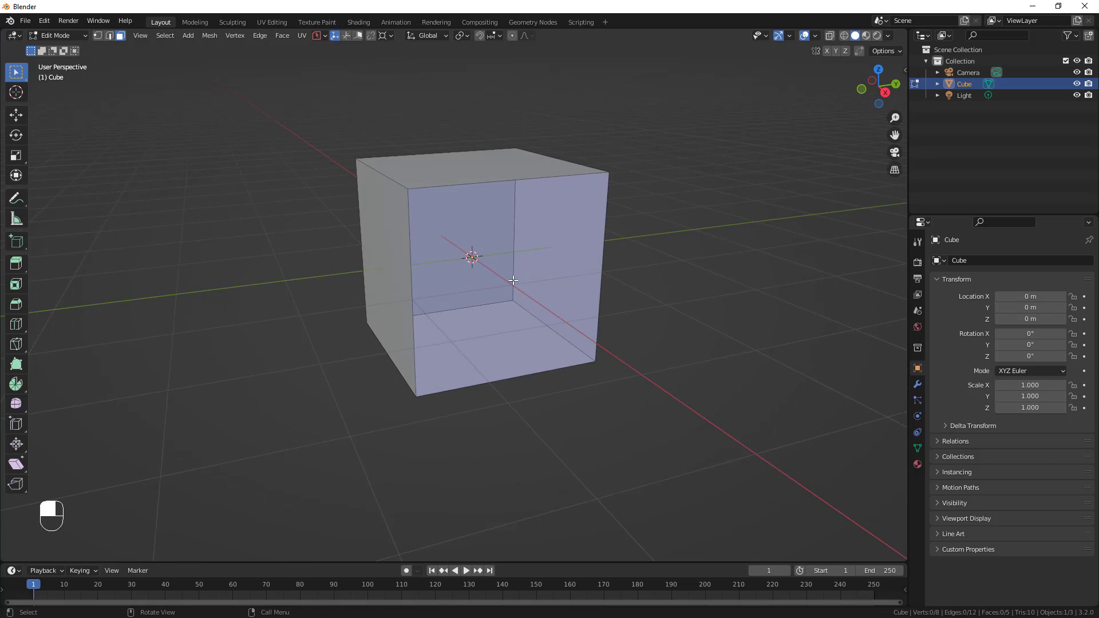
middle_click_drag(468, 253, 565, 283)
scroll(526, 296, "down", 5)
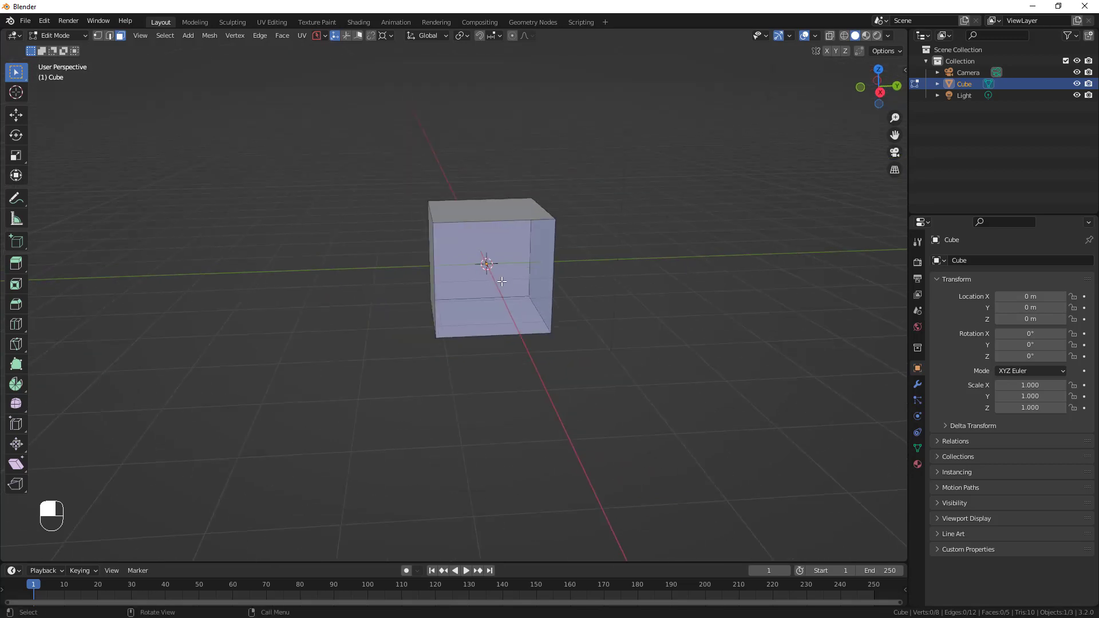
Return to Object Mode and delete the cube and the light from the scene
key("Tab")
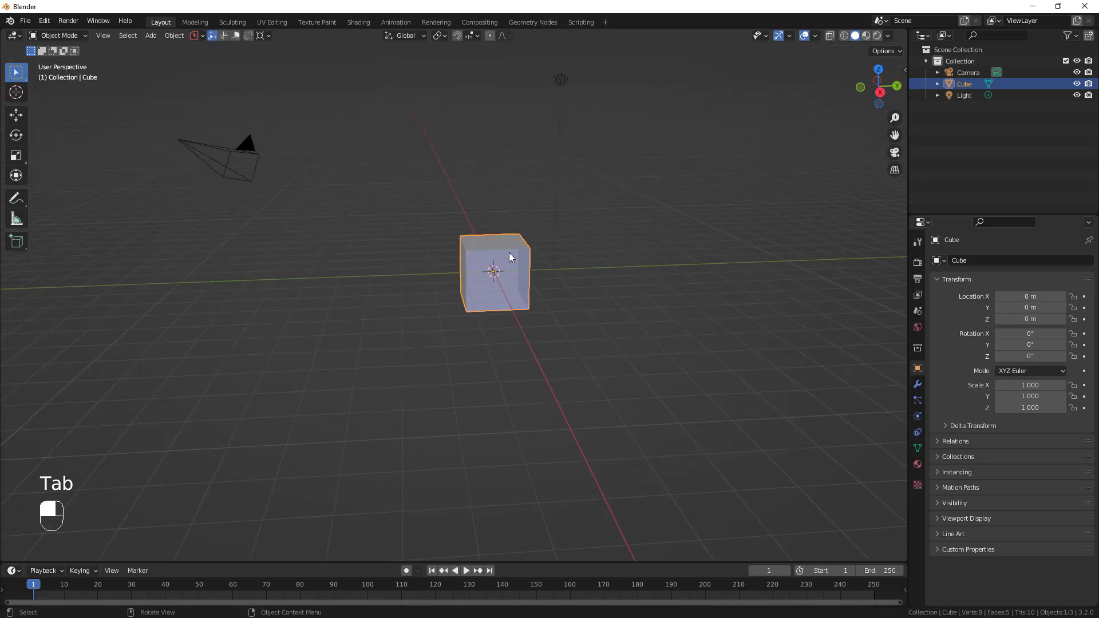
key("x")
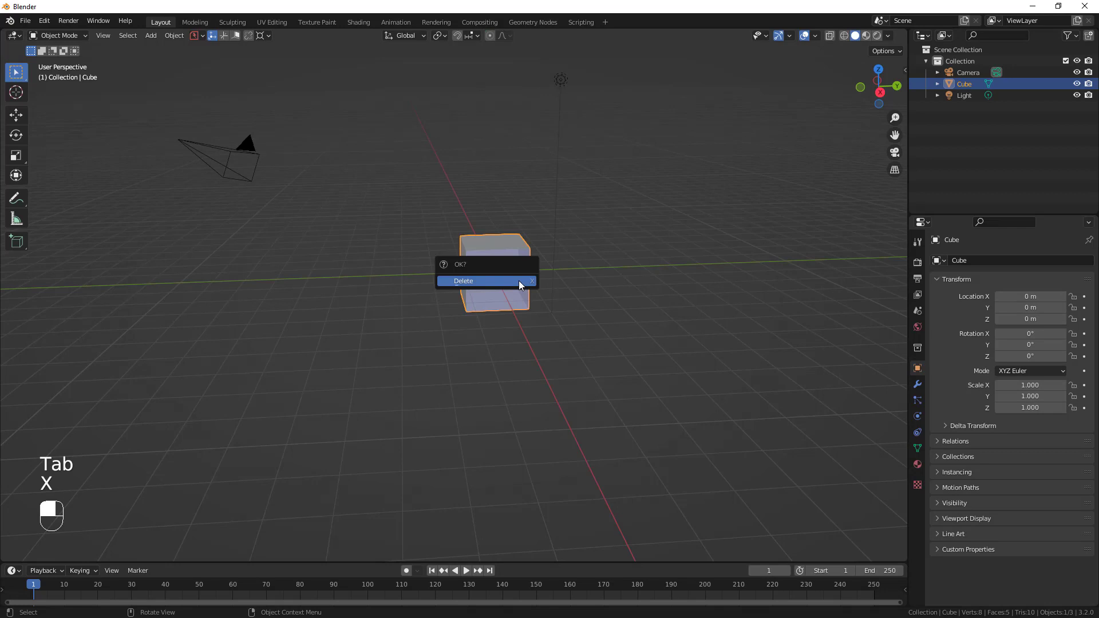
left_click(519, 282)
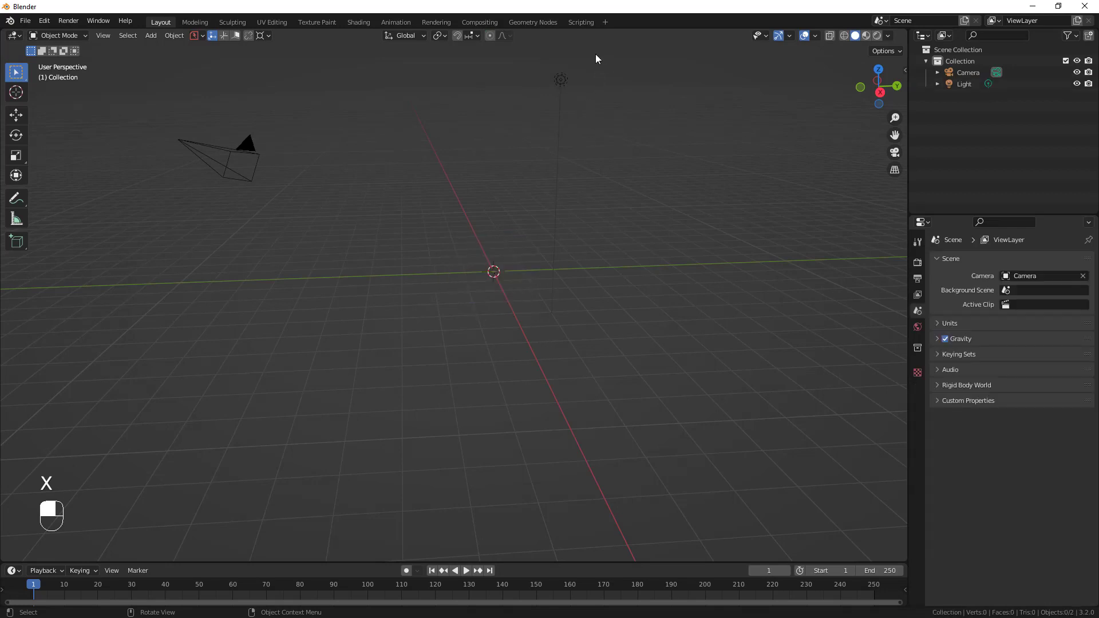
left_click(560, 79)
key("x")
left_click(502, 123)
Bring the earphones image from the Downloads folder in File Explorer into Blender's right orthographic view as a reference
left_click(880, 93)
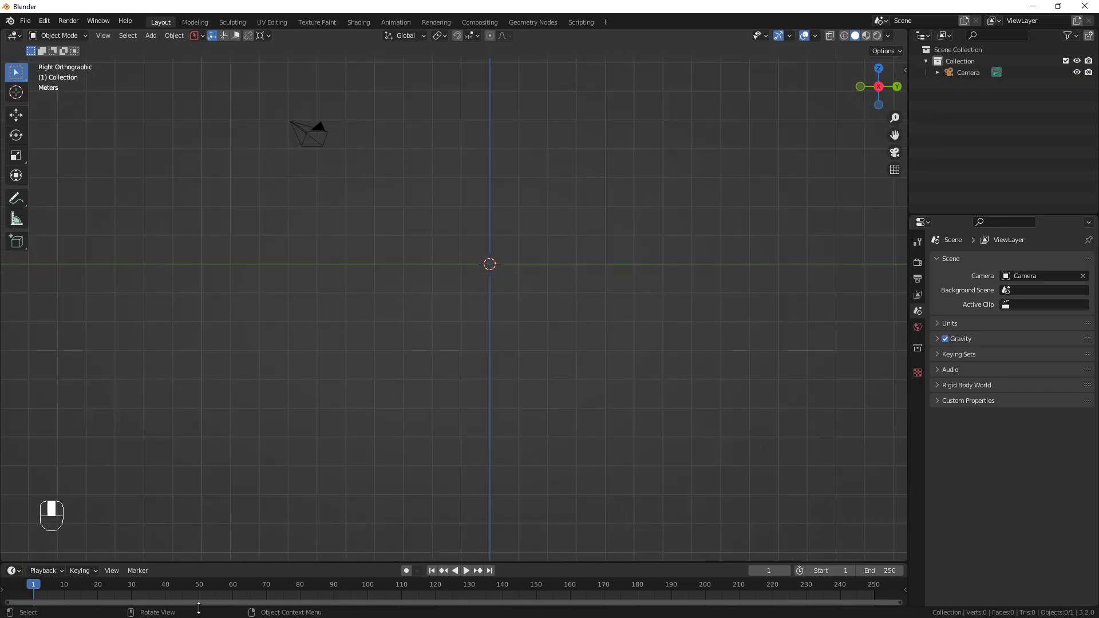
key("super")
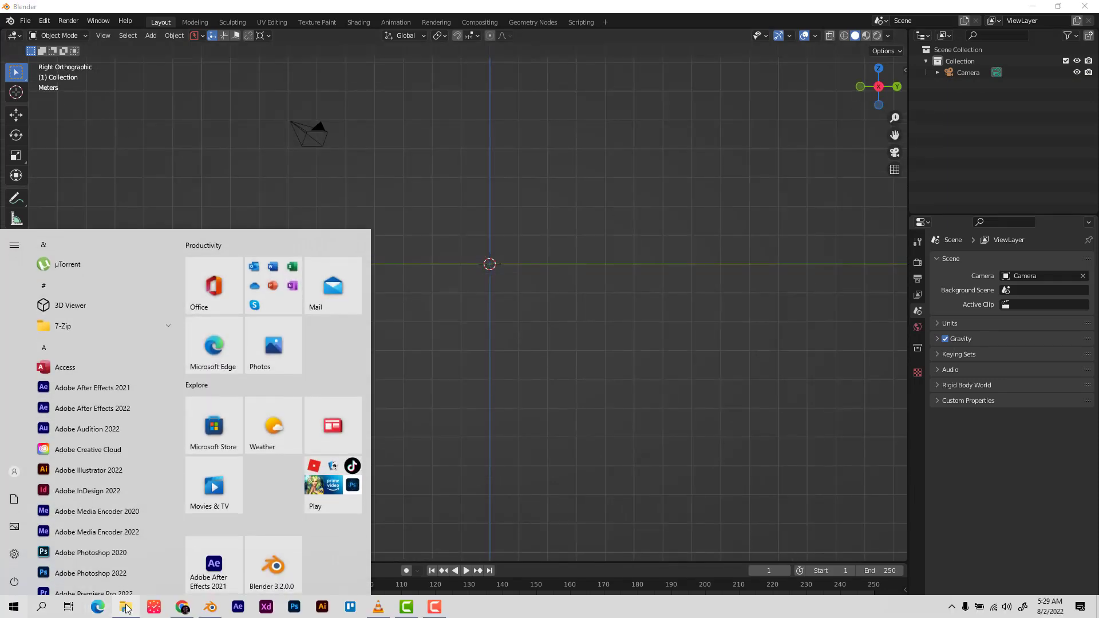
left_click(127, 607)
left_click_drag(867, 314, 497, 317)
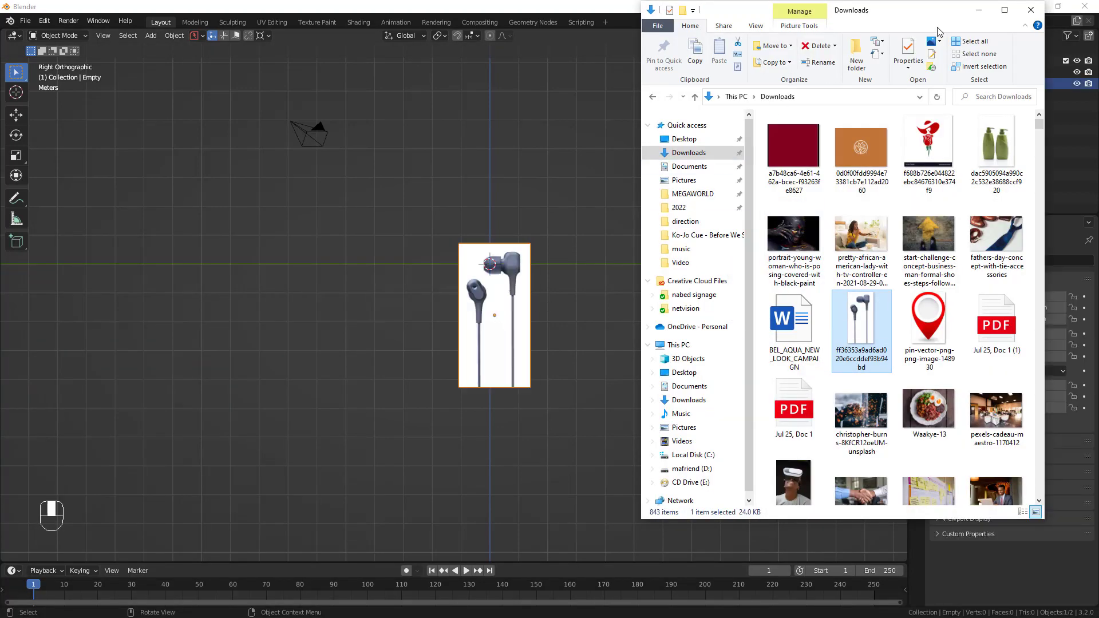
left_click(978, 11)
Move the reference image to about Y -0.57 m, Z -1.34 m, placing the side-view earbud's cable near the vertical axis
scroll(494, 304, "up", 5)
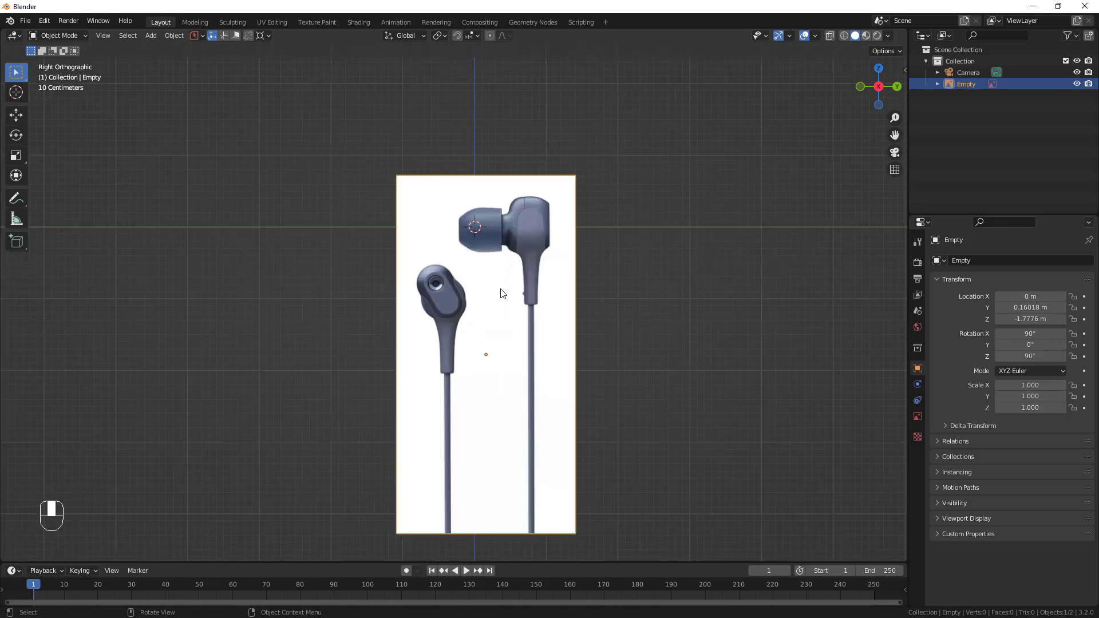
key("g")
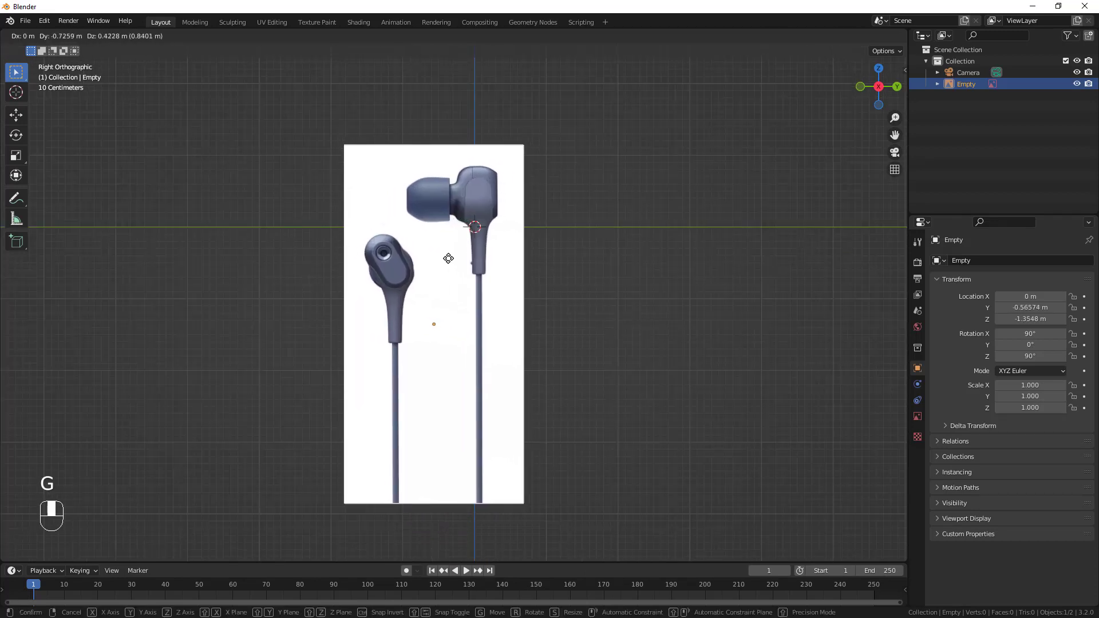
left_click(446, 256)
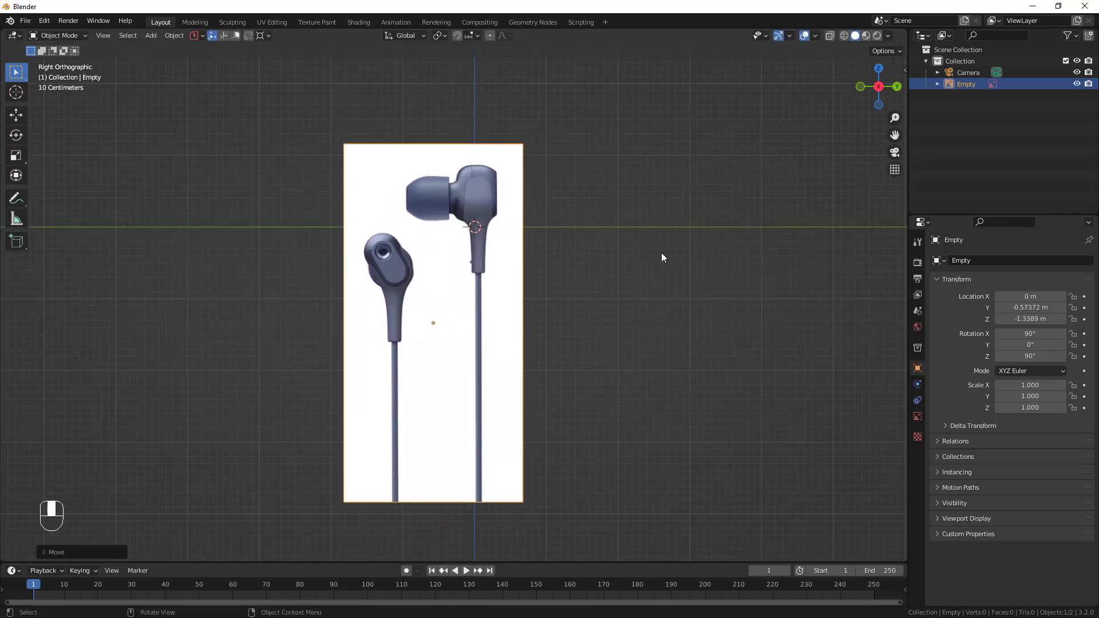
From the back orthographic view, duplicate the reference image in place and rotate the copy 90° about the Z axis
left_click(897, 87)
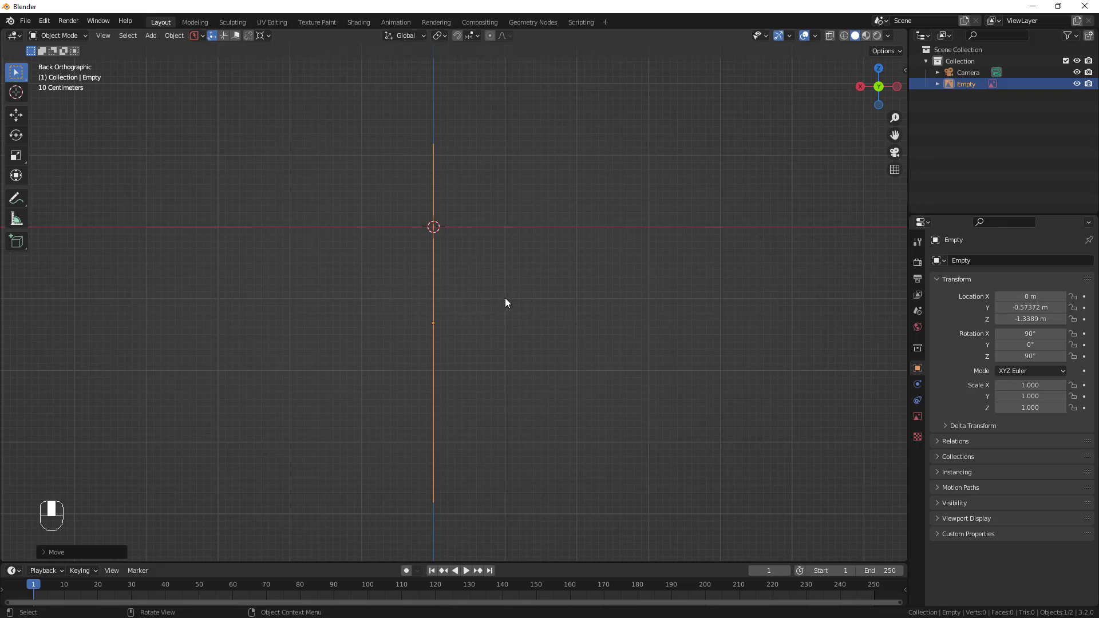
key("shift+d")
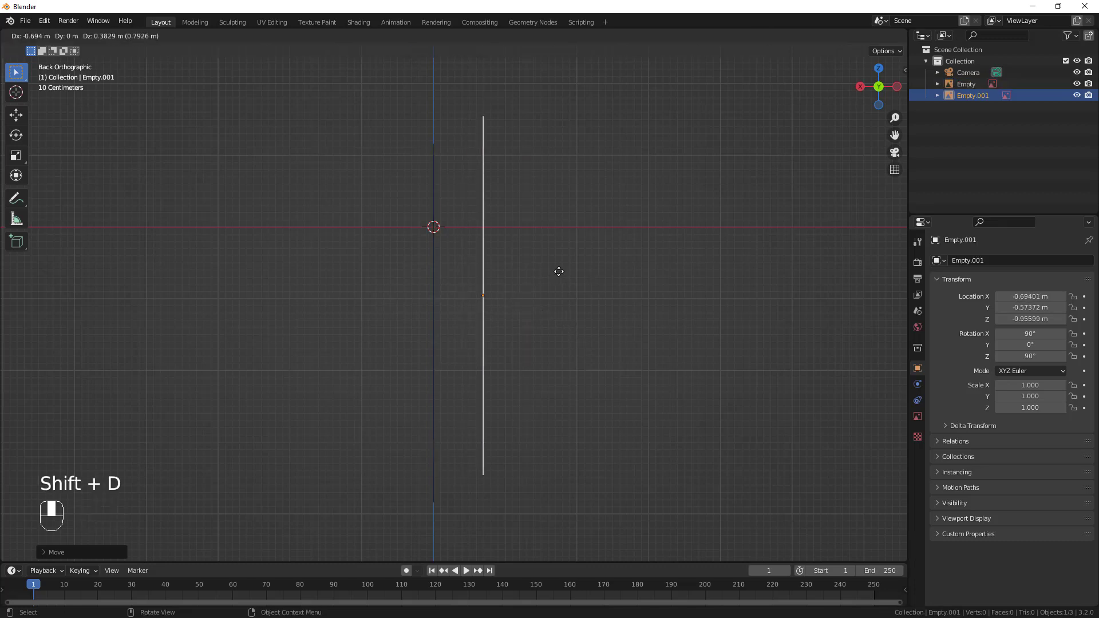
right_click(559, 276)
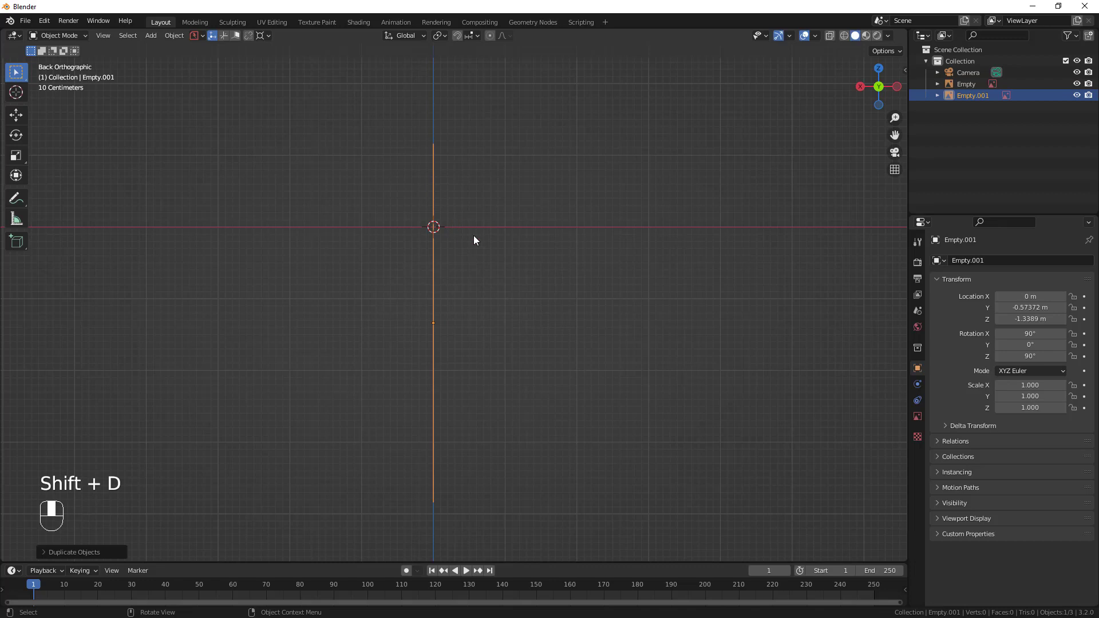
key("z")
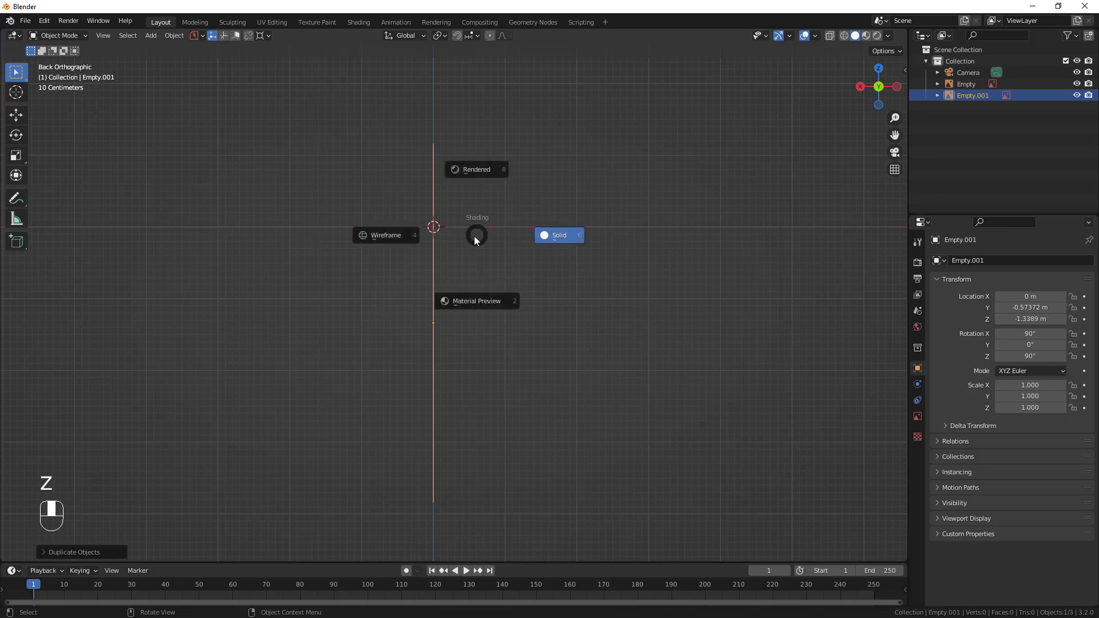
key("r")
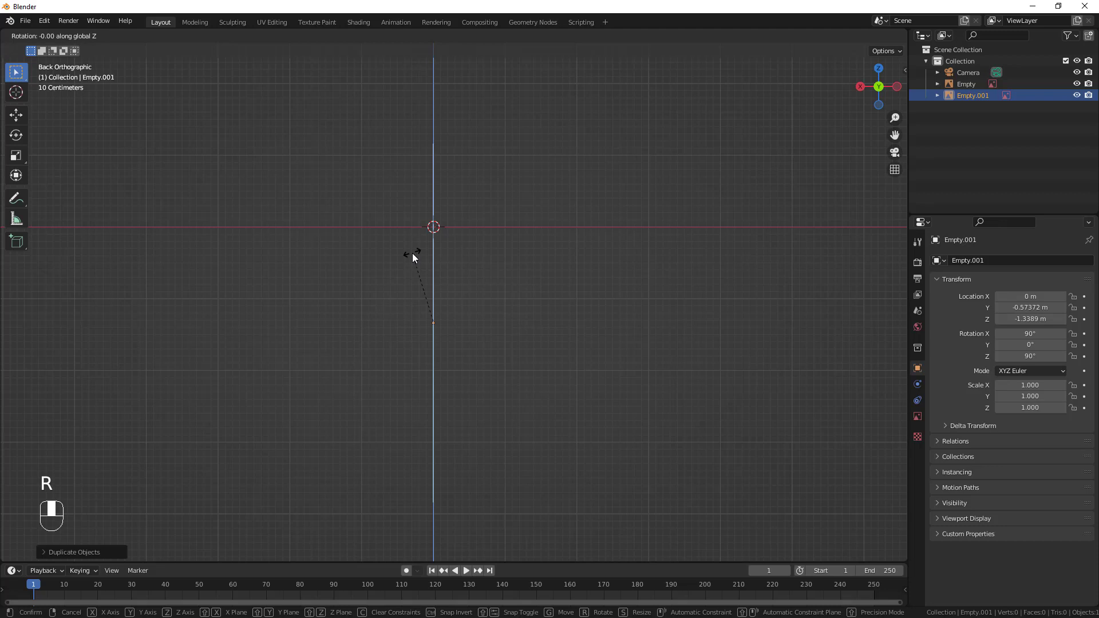
type("90")
left_click(412, 253)
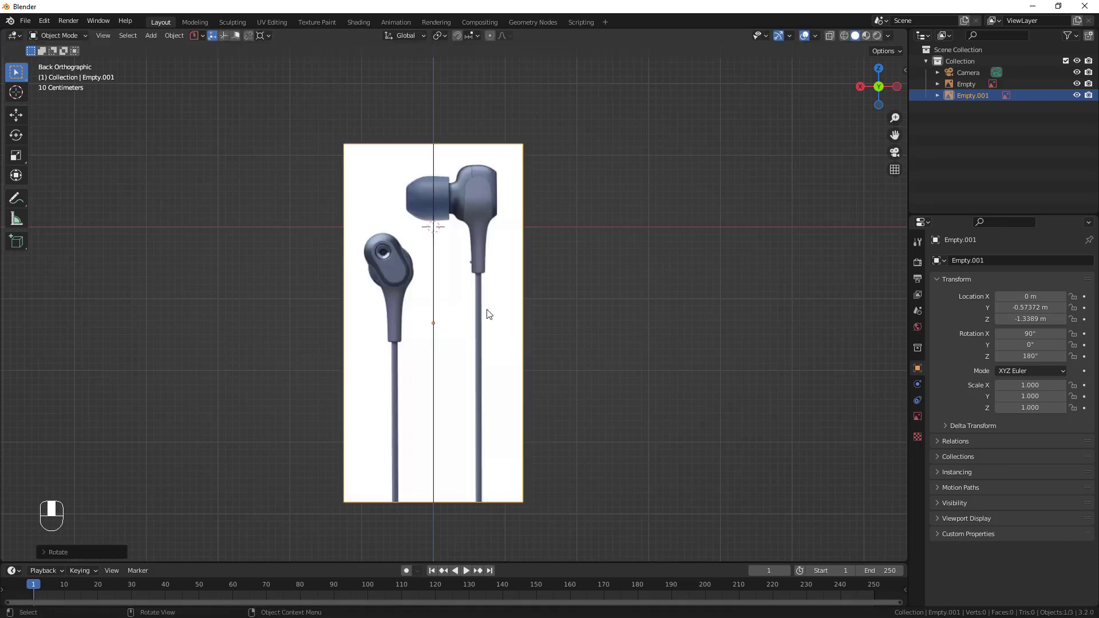
Move the duplicated image to about X -0.57 m, Z -0.80 m, centering the front-view earbud on the vertical axis
key("g")
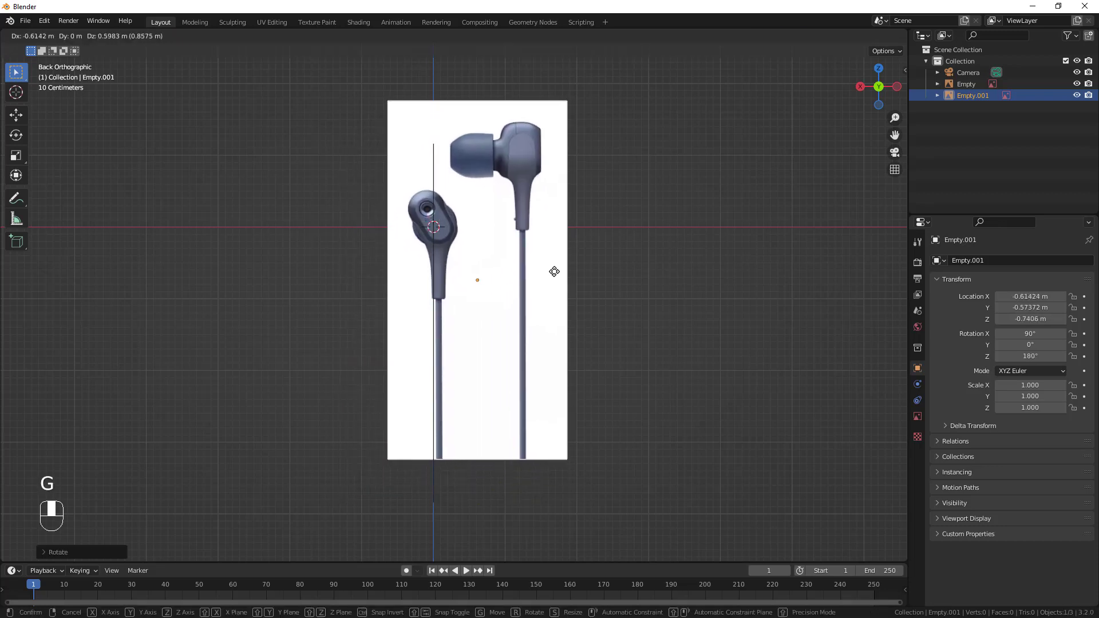
left_click(553, 275)
scroll(521, 279, "up", 2)
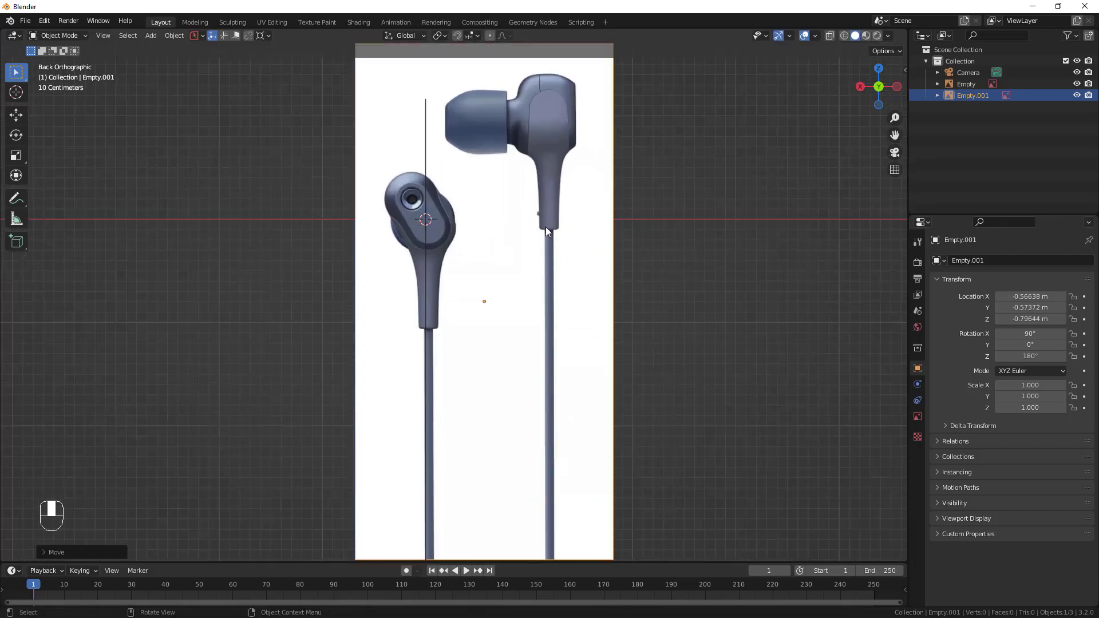
scroll(549, 246, "down", 3)
scroll(559, 275, "up", 3)
scroll(561, 263, "down", 2)
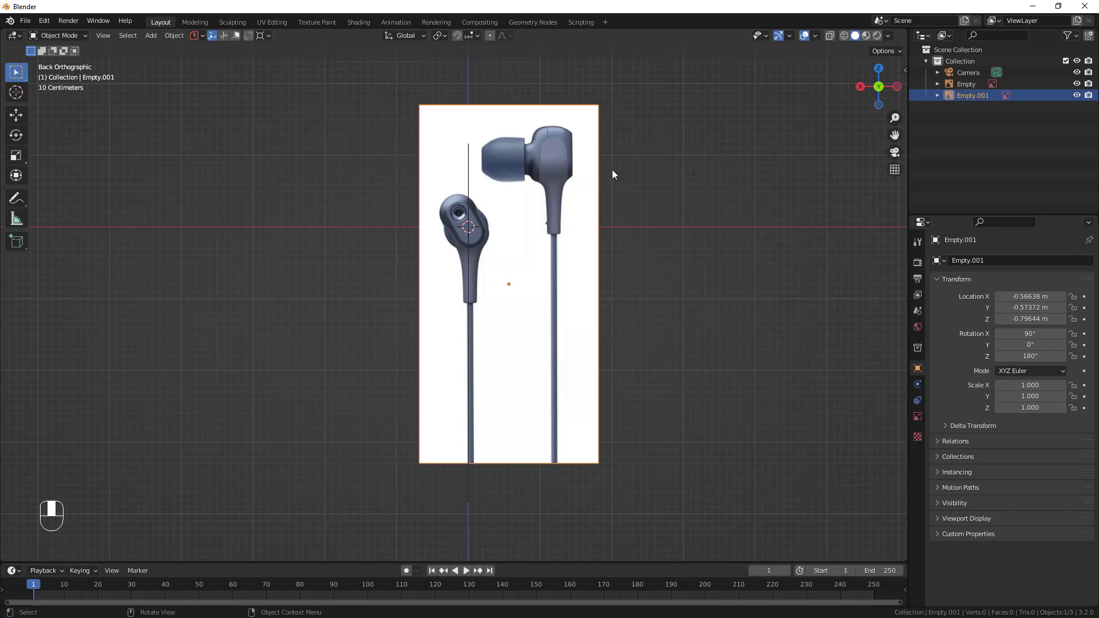
Enable opacity on the duplicated reference image at about 0.47 and hide the image in perspective views
left_click(917, 437)
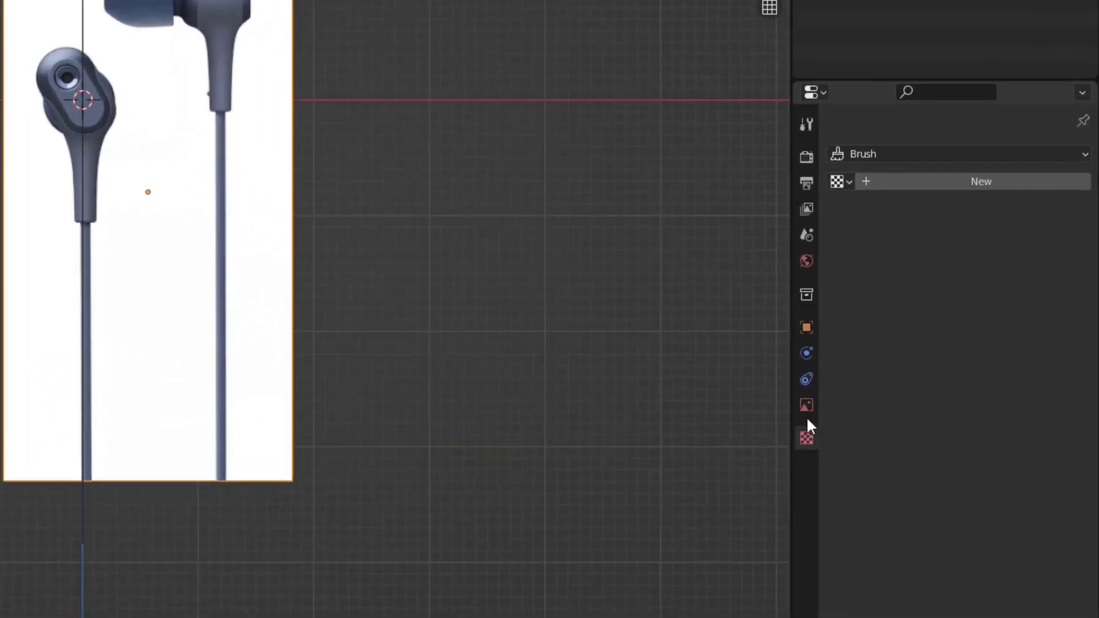
left_click(917, 416)
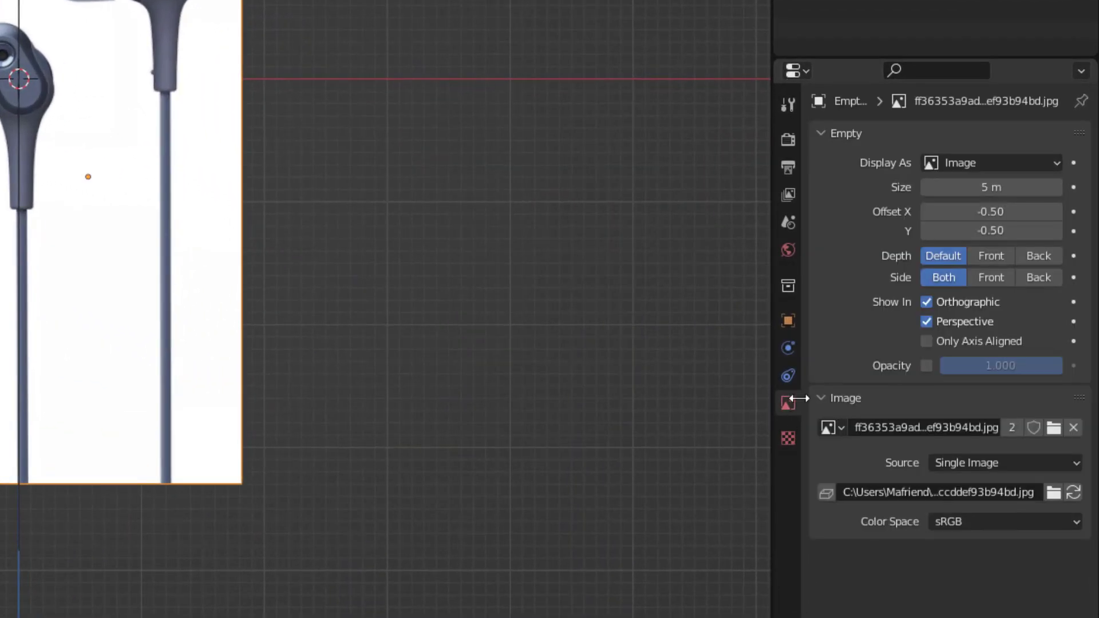
left_click(926, 365)
left_click_drag(1053, 369, 998, 367)
left_click(925, 322)
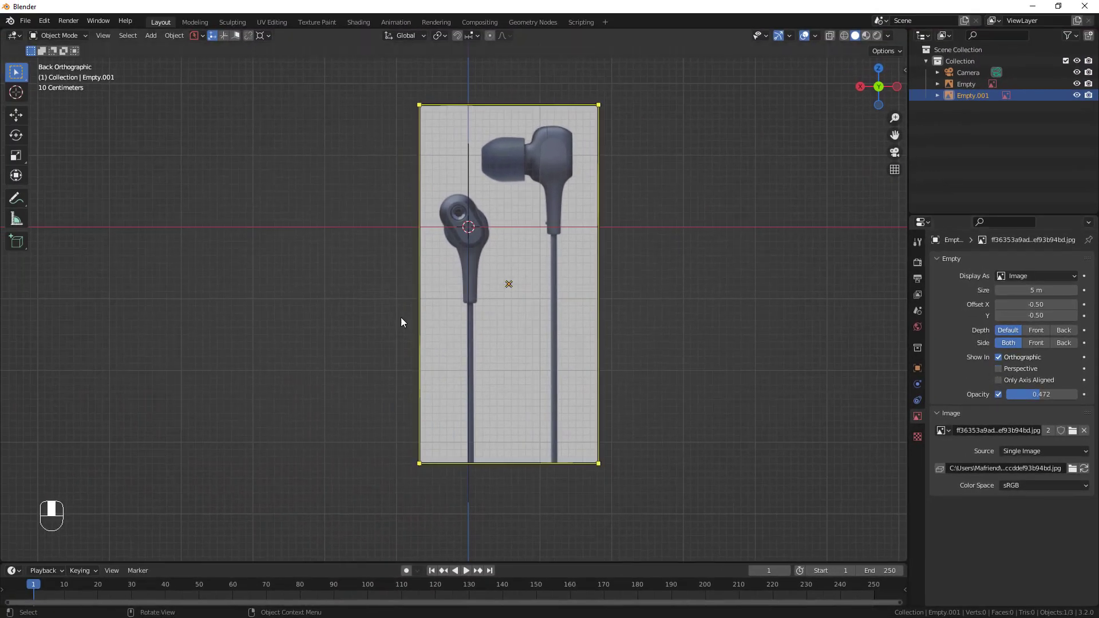
Enable opacity on the original side-view reference image at about 0.46 and hide it in perspective views
middle_click_drag(650, 252, 427, 244)
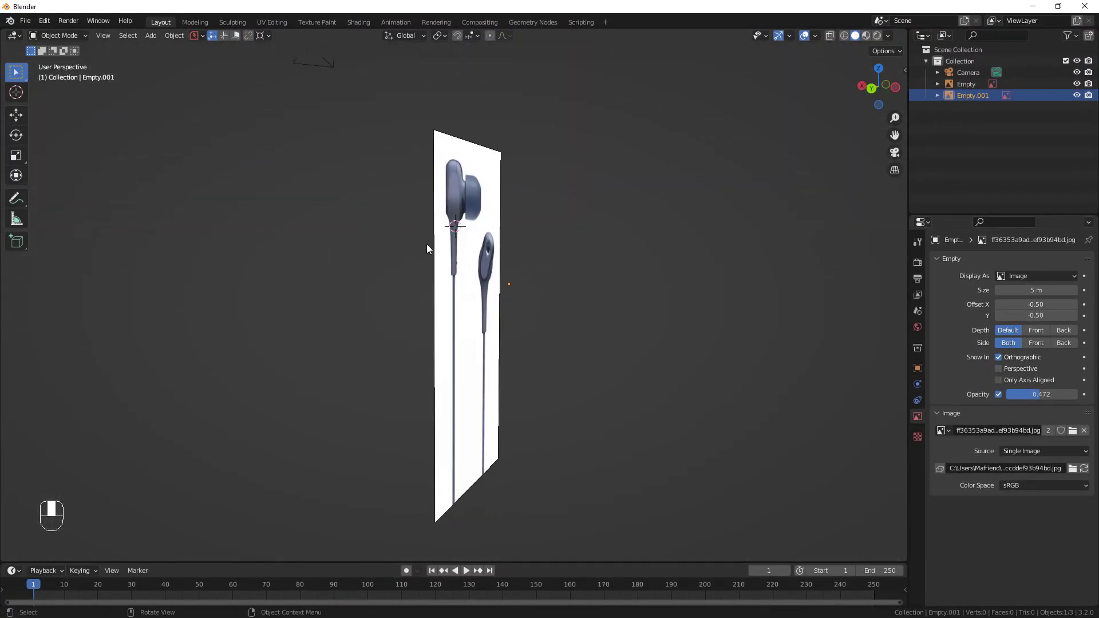
left_click(895, 89)
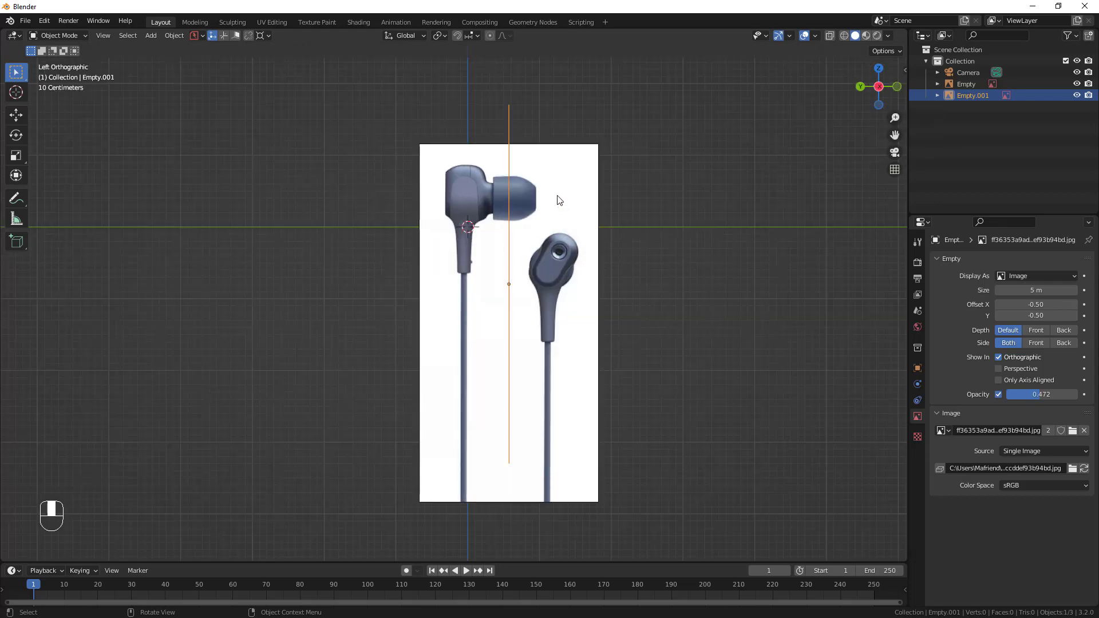
middle_click_drag(616, 213, 489, 186)
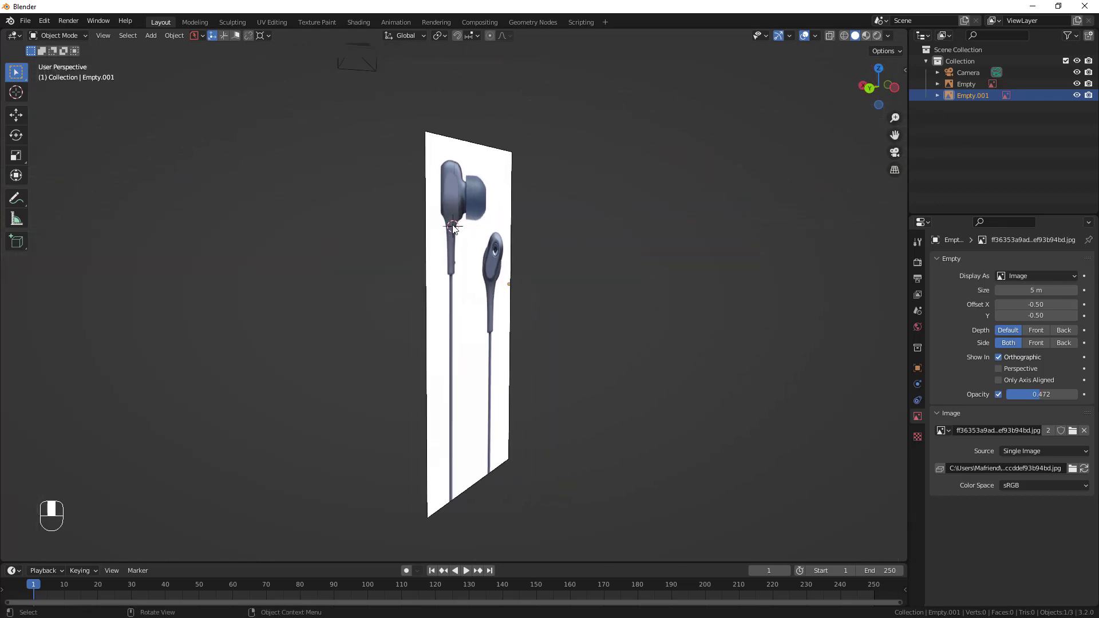
left_click(488, 185)
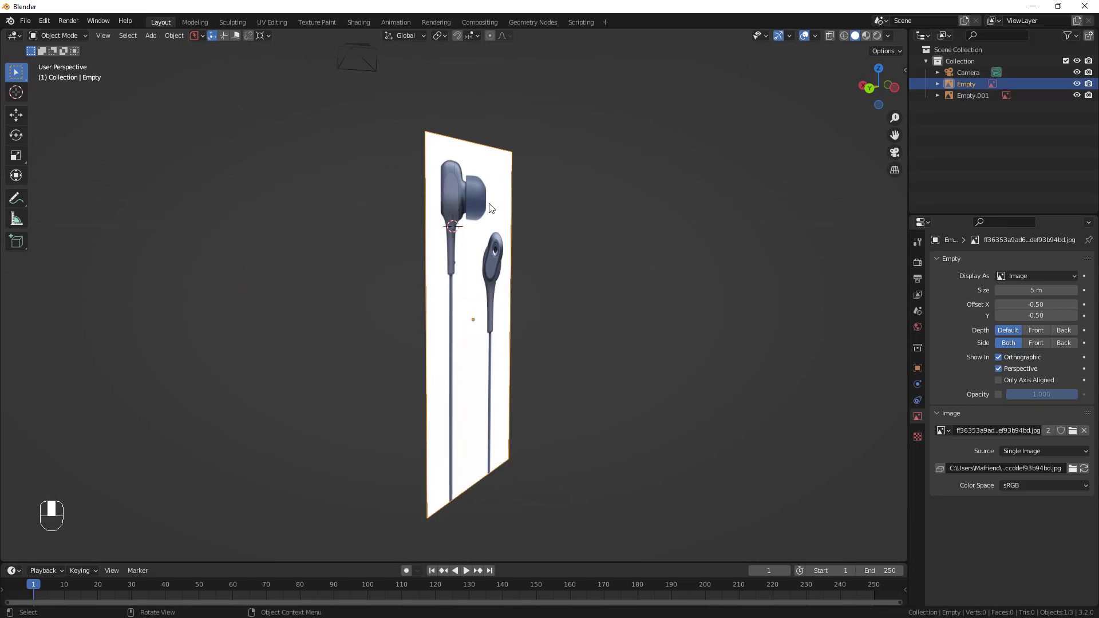
left_click(998, 394)
left_click_drag(1069, 394, 1042, 394)
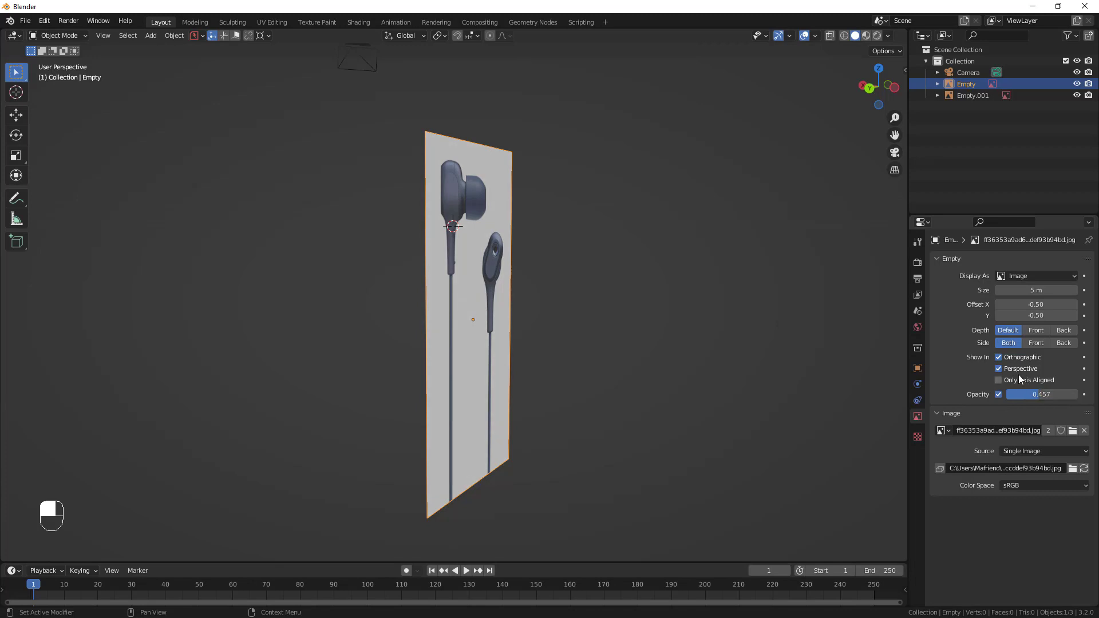
left_click(998, 368)
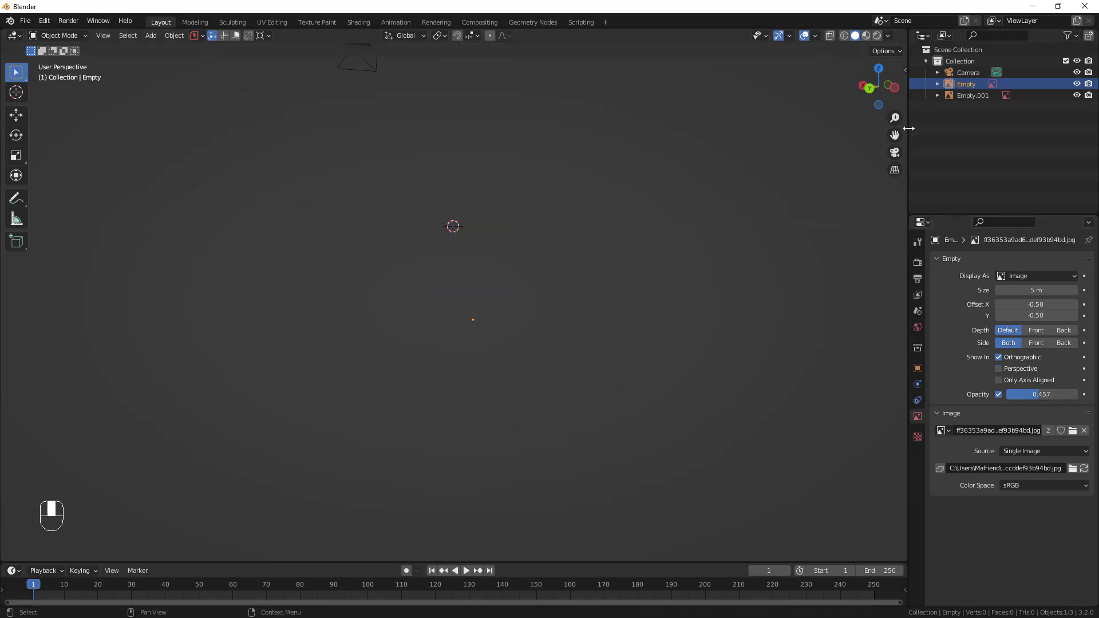
Show the selectable toggles in the Outliner and make both reference image empties unselectable
key("alt")
middle_click_drag(713, 275, 735, 283, "alt")
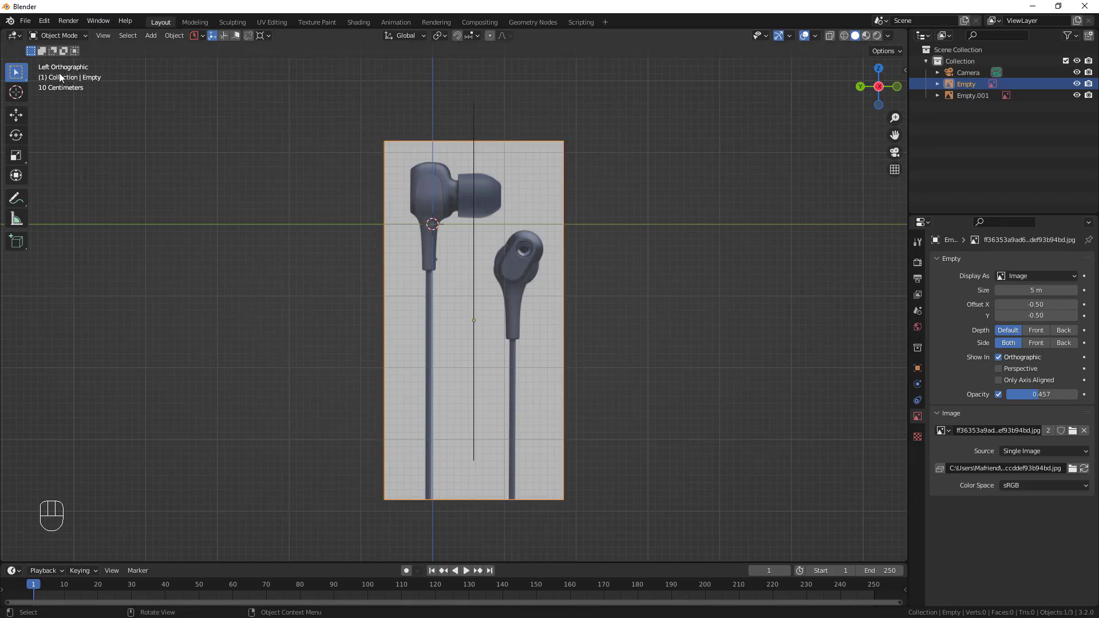
middle_click_drag(447, 293, 479, 195, "alt")
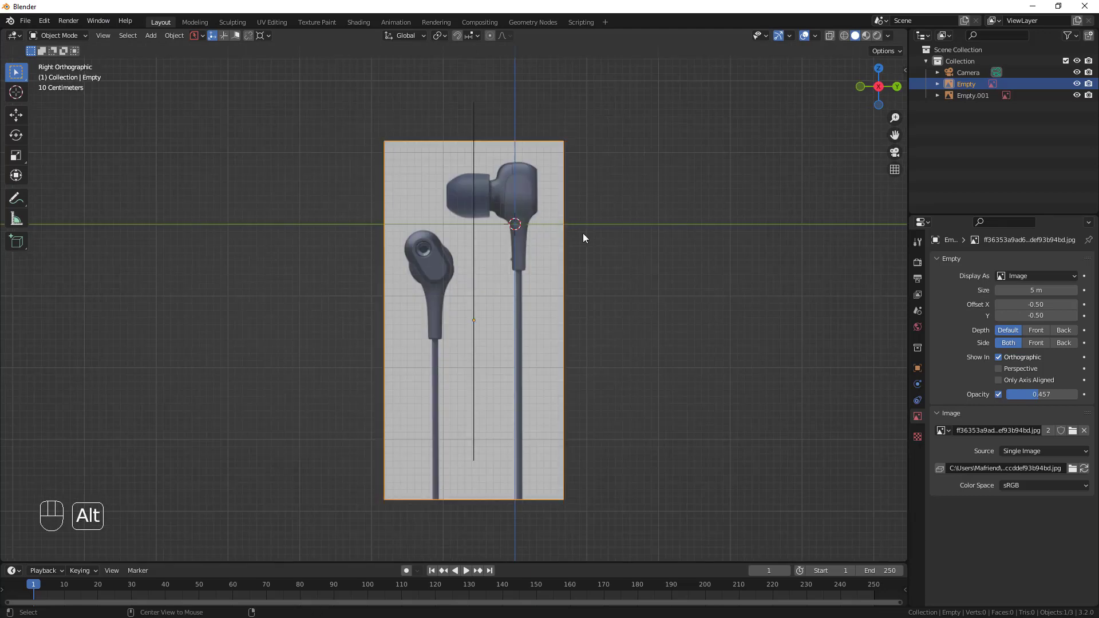
middle_click_drag(582, 232, 627, 223, "alt")
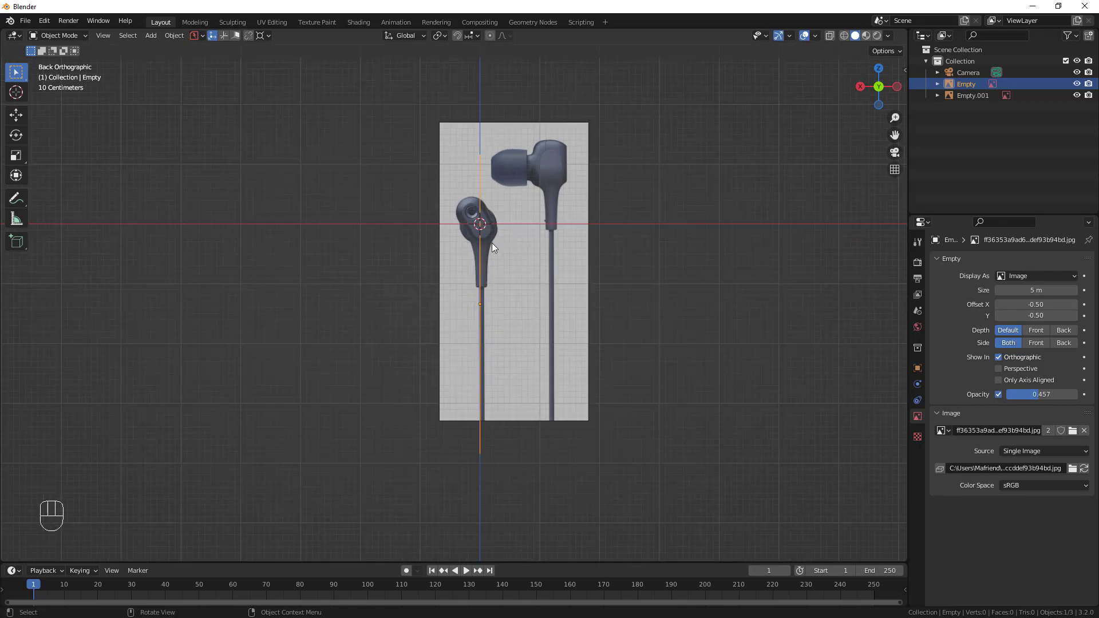
scroll(513, 246, "up", 2)
scroll(660, 241, "down", 3)
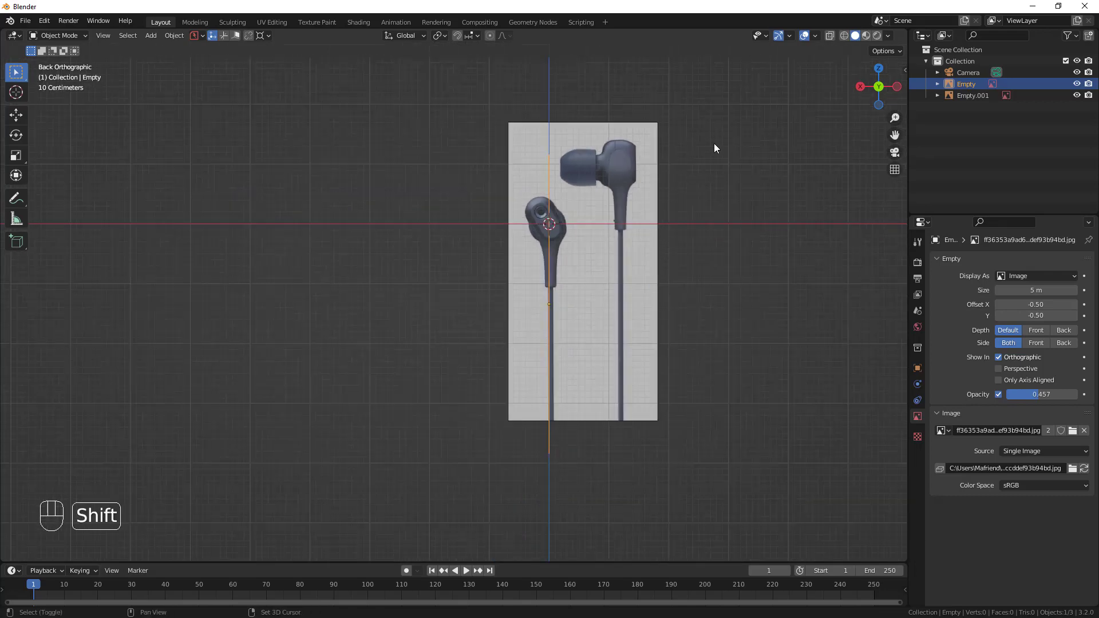
left_click(610, 158, "shift")
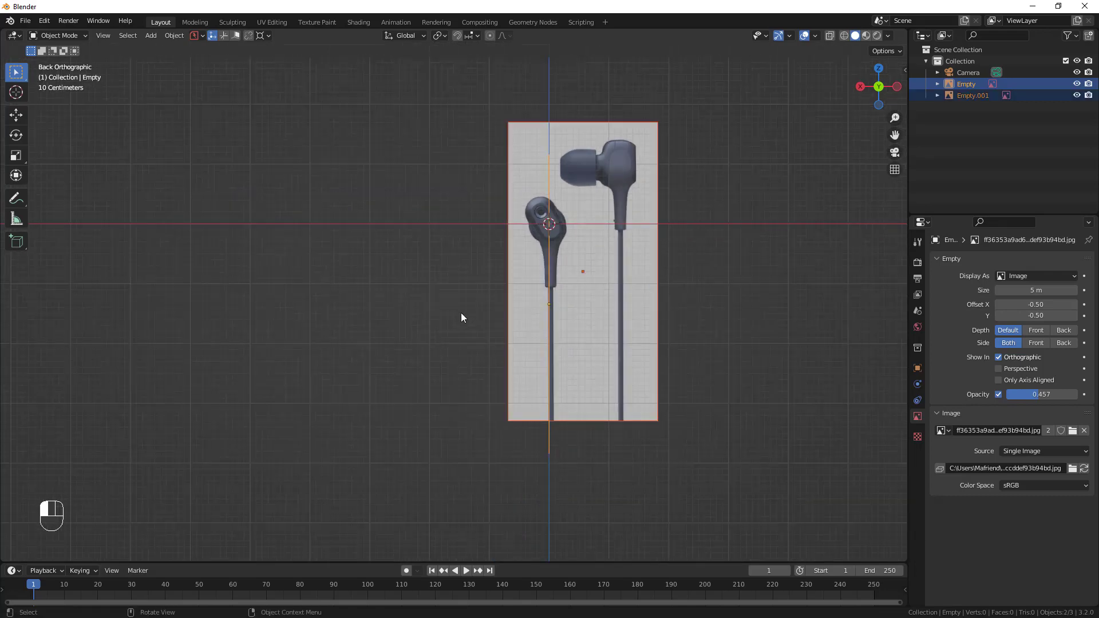
left_click(1076, 36)
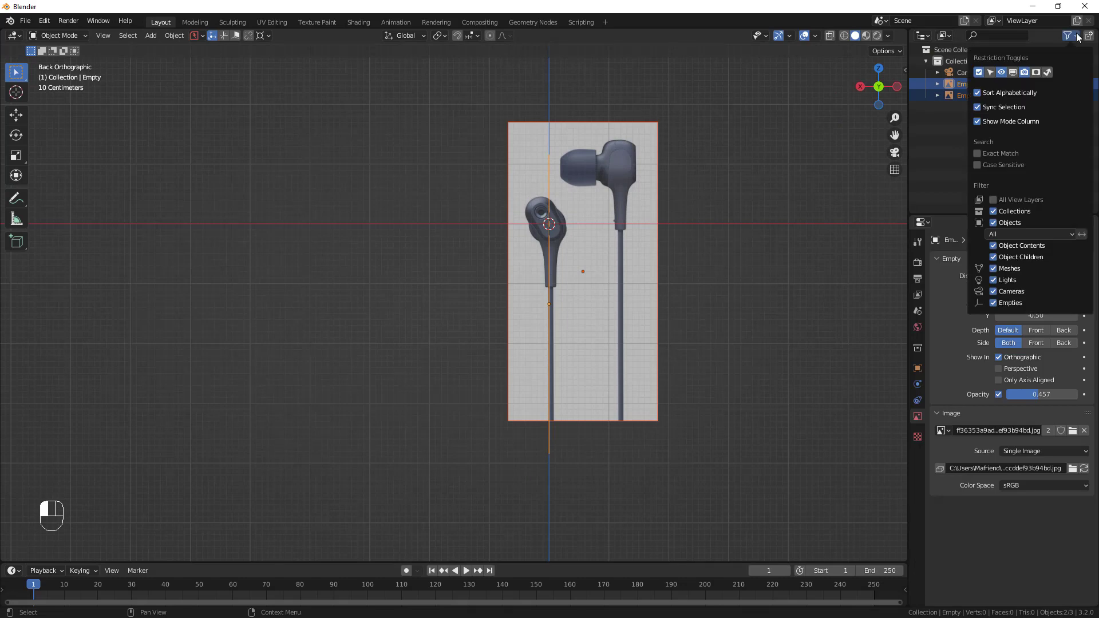
left_click(990, 71)
left_click(1071, 124)
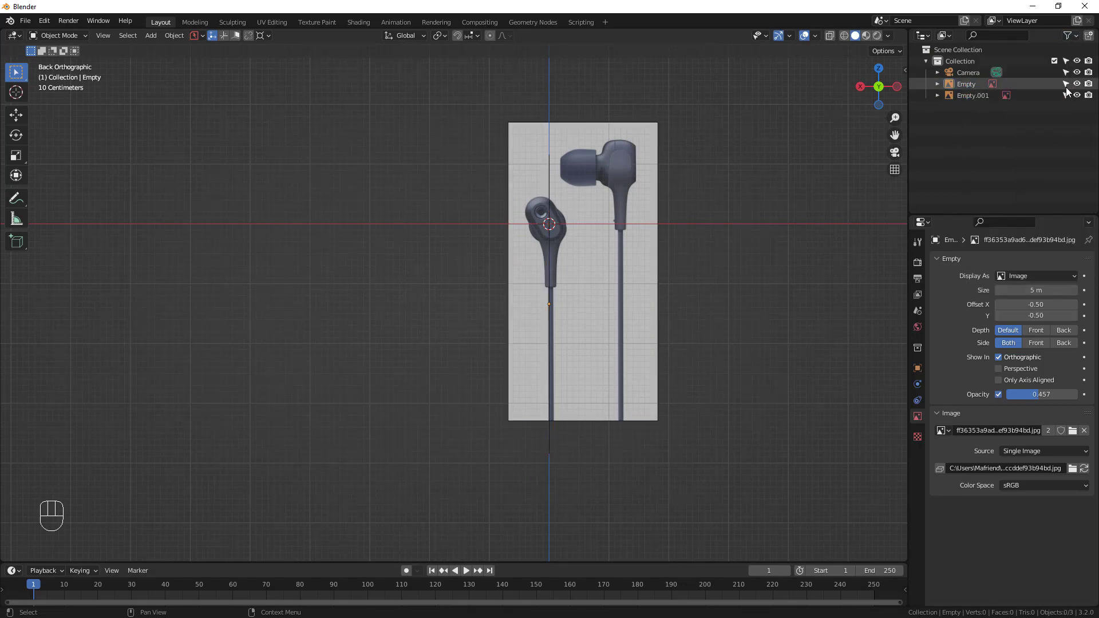
left_click_drag(1064, 84, 1065, 93)
Add a mesh circle at the origin in the back orthographic view and align it to the view
middle_click_drag(751, 225, 628, 273)
key("x")
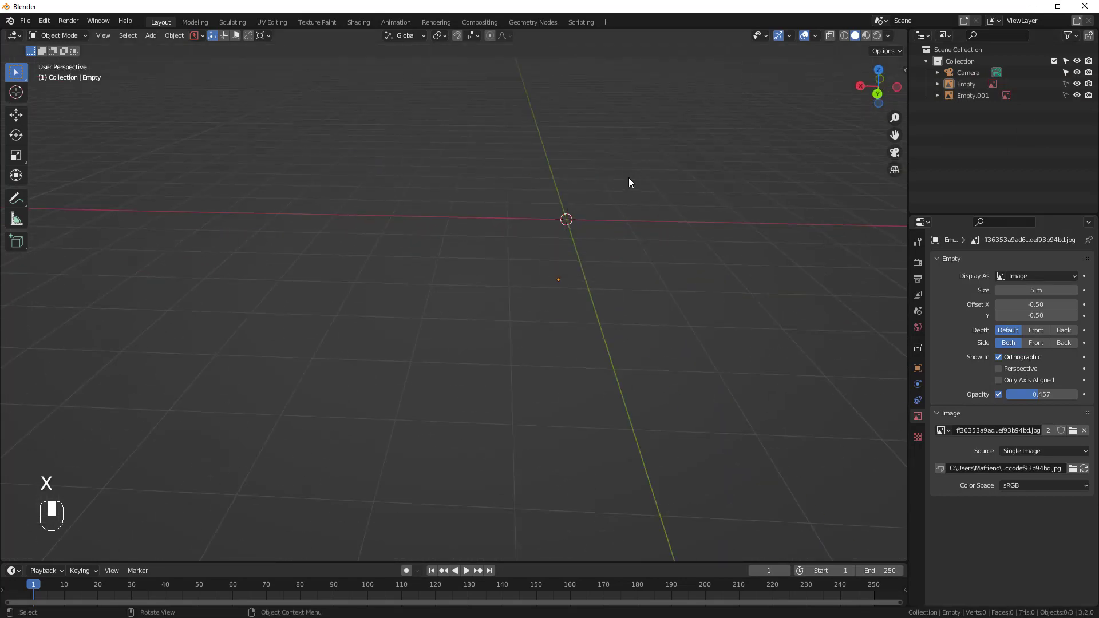
middle_click_drag(641, 200, 516, 229, "alt")
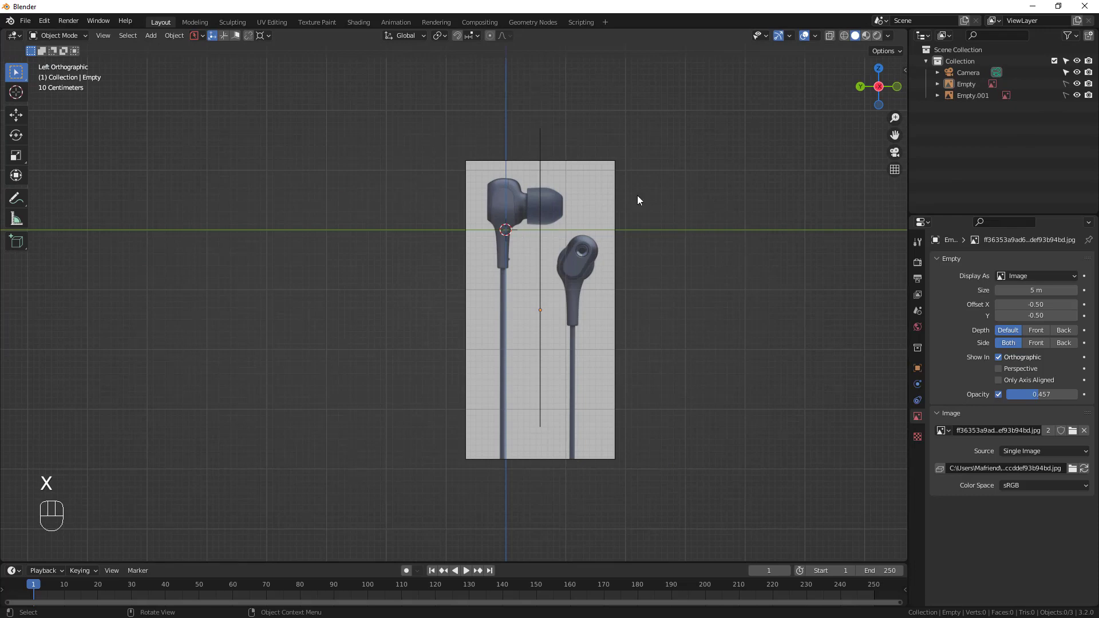
middle_click_drag(589, 297, 612, 251, "alt")
key("shift+a")
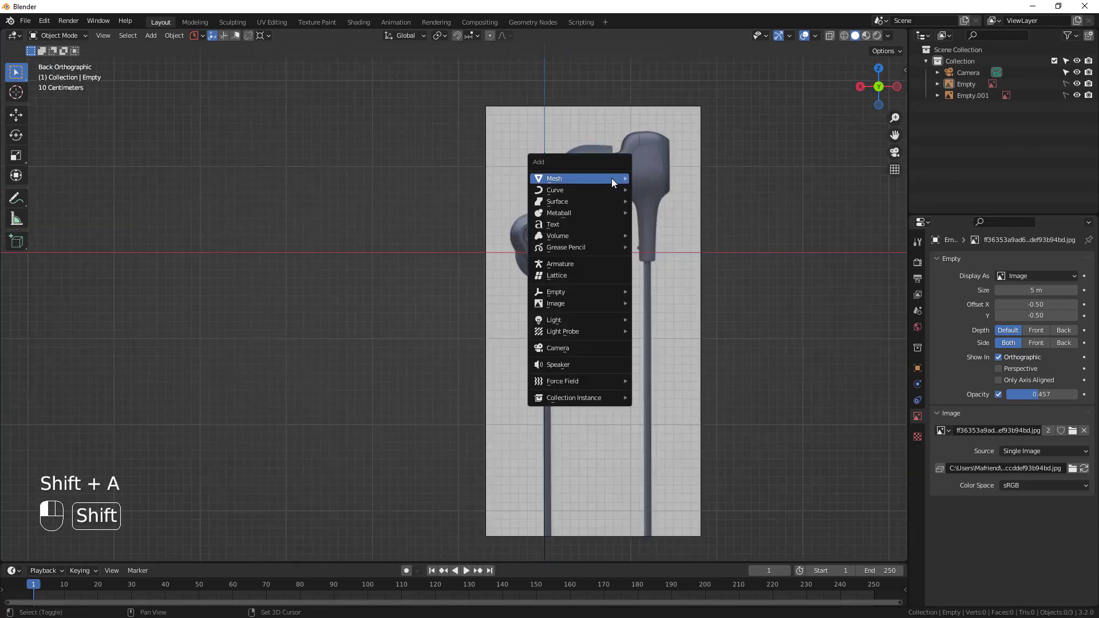
key("Escape")
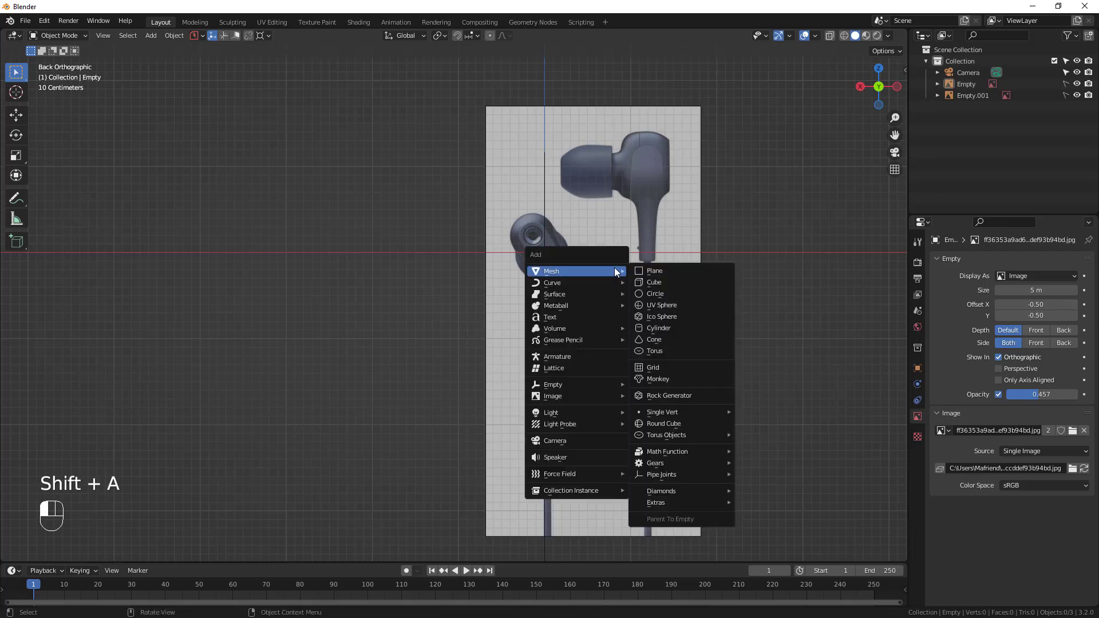
left_click(653, 296)
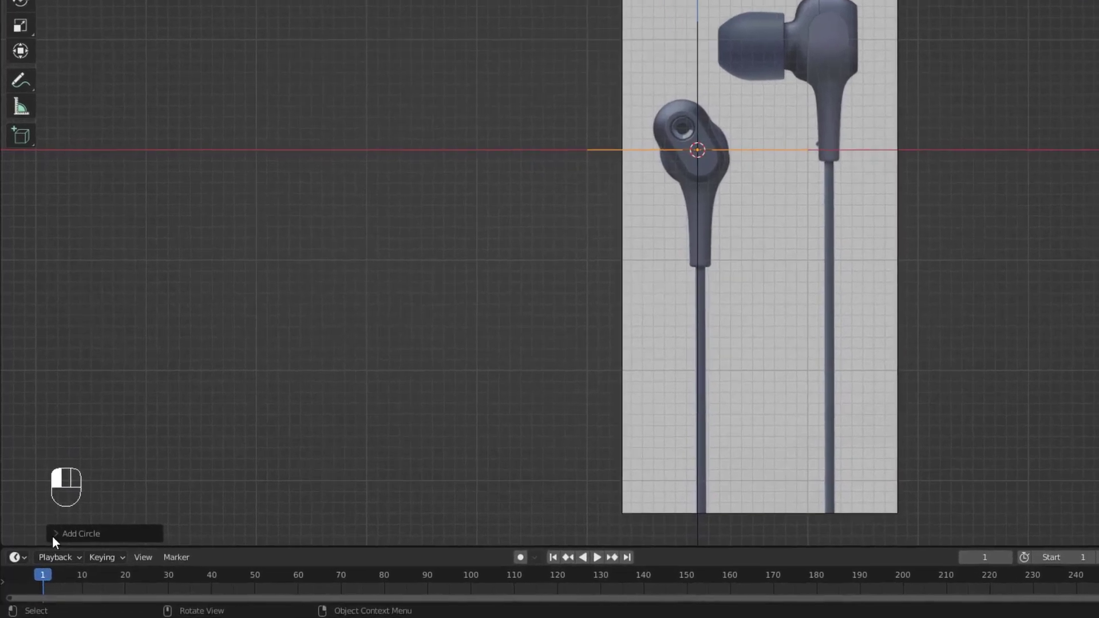
left_click(46, 548)
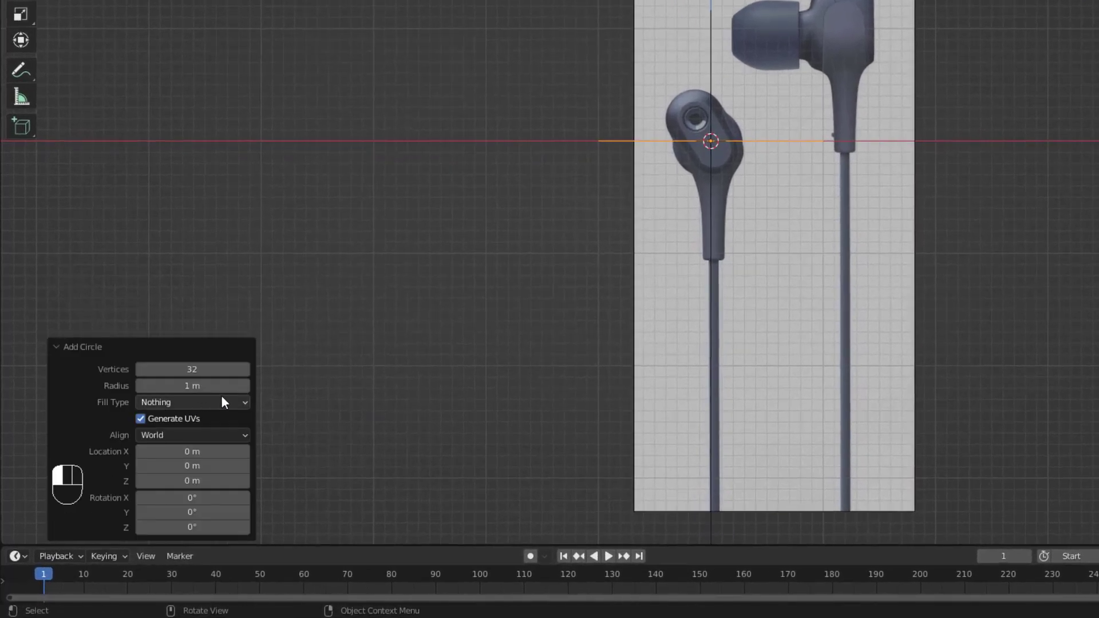
left_click(180, 436)
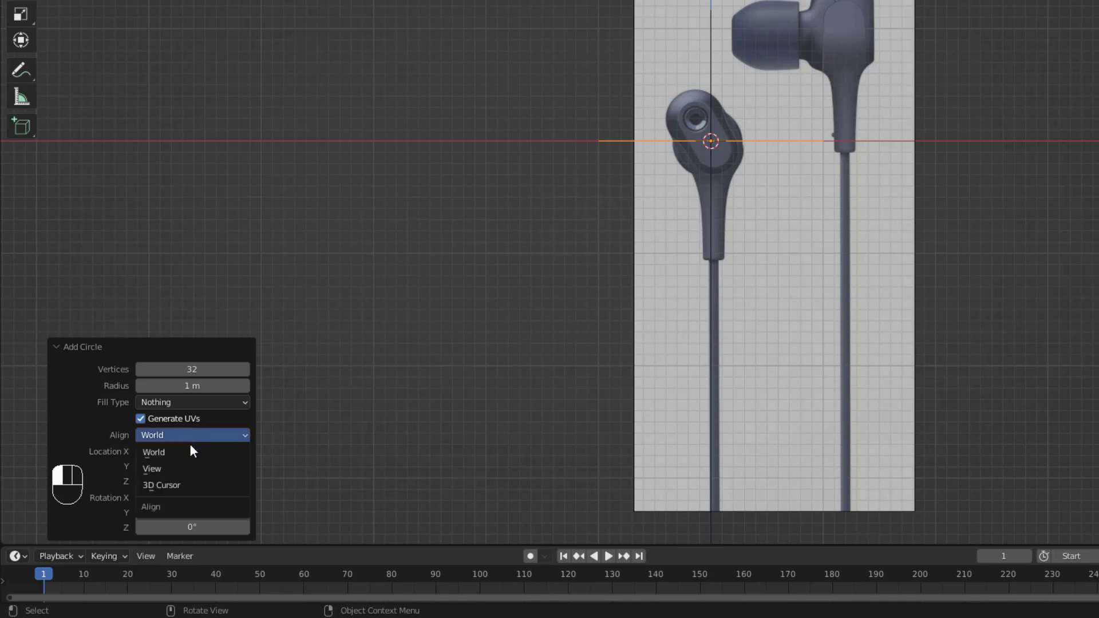
left_click(160, 465)
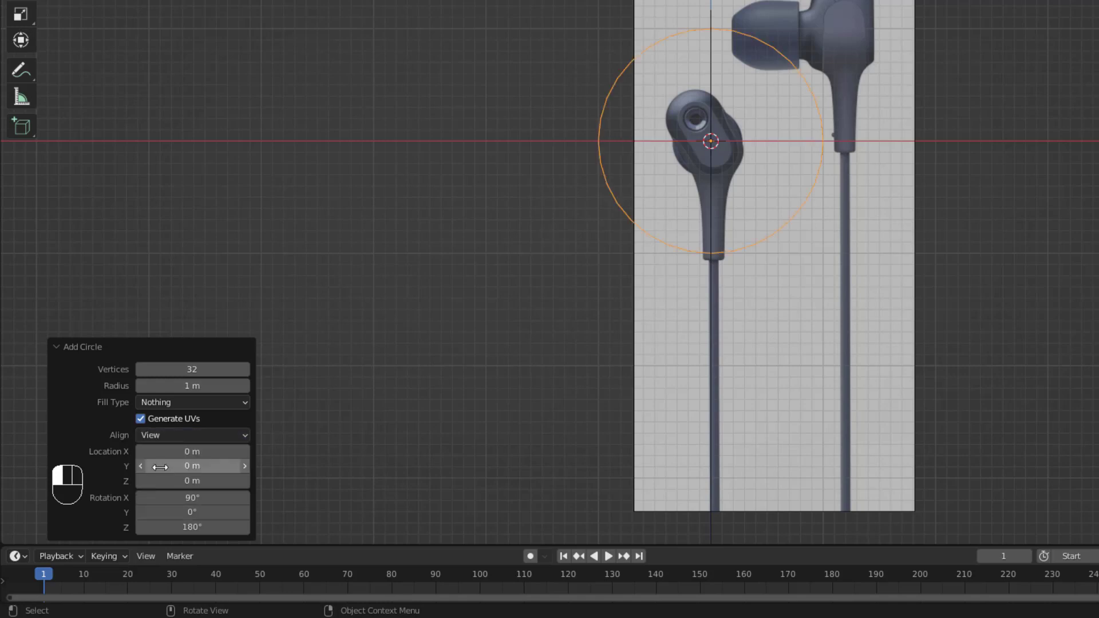
Set the new circle's vertex count to 10
left_click(213, 369)
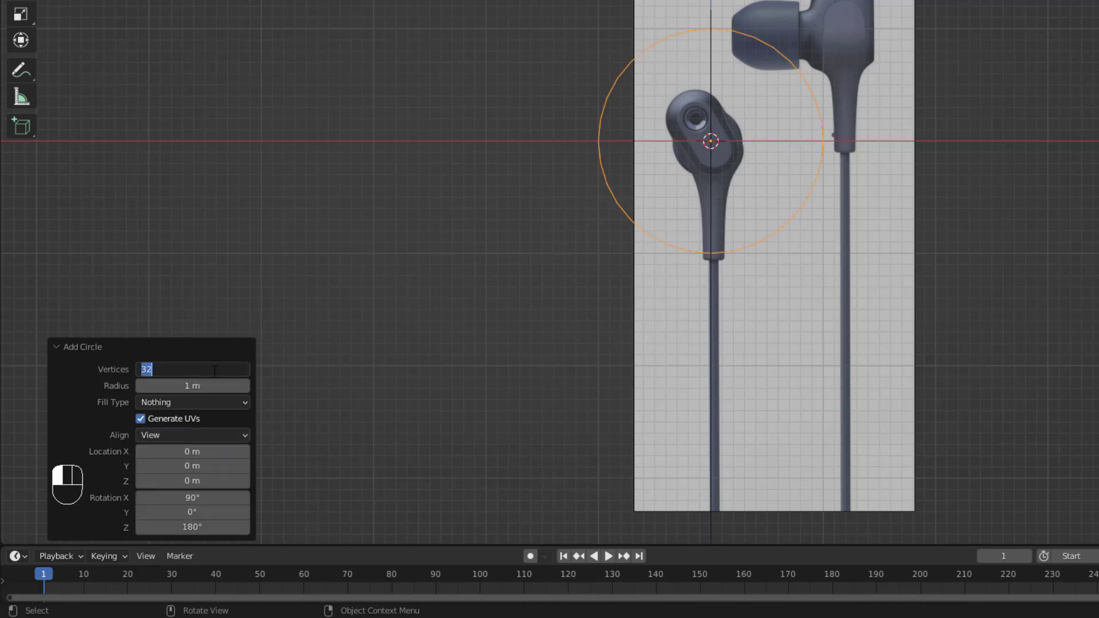
type("10")
key("Return")
scroll(727, 123, "up", 1)
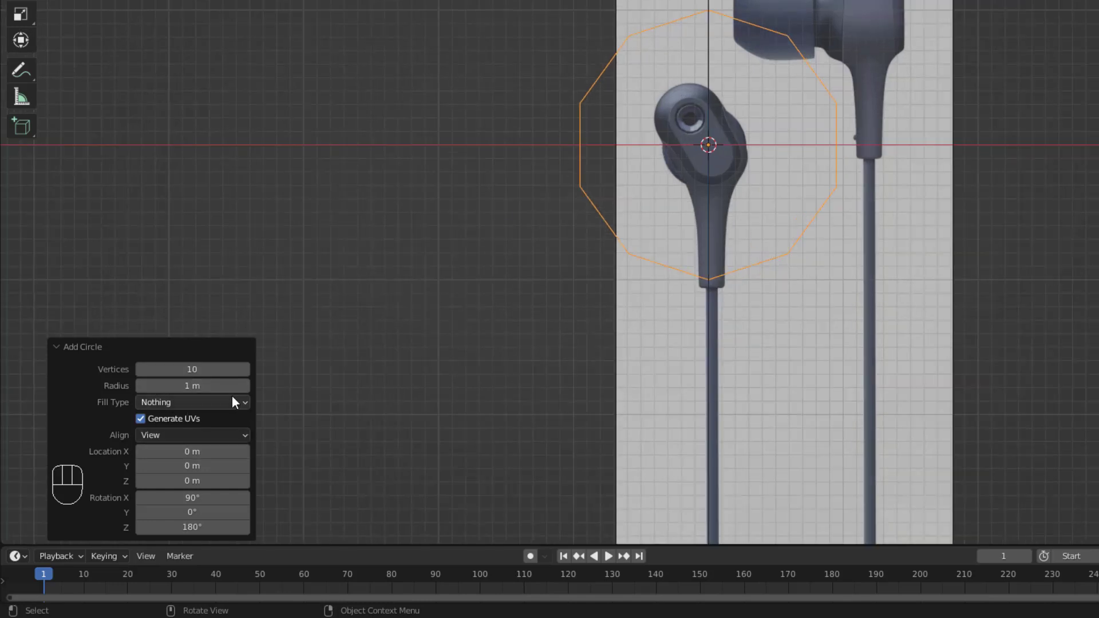
Set the circle's radius to 0.26 m and move it over the earbud's upper round part in the back view
left_click_drag(217, 385, 158, 421)
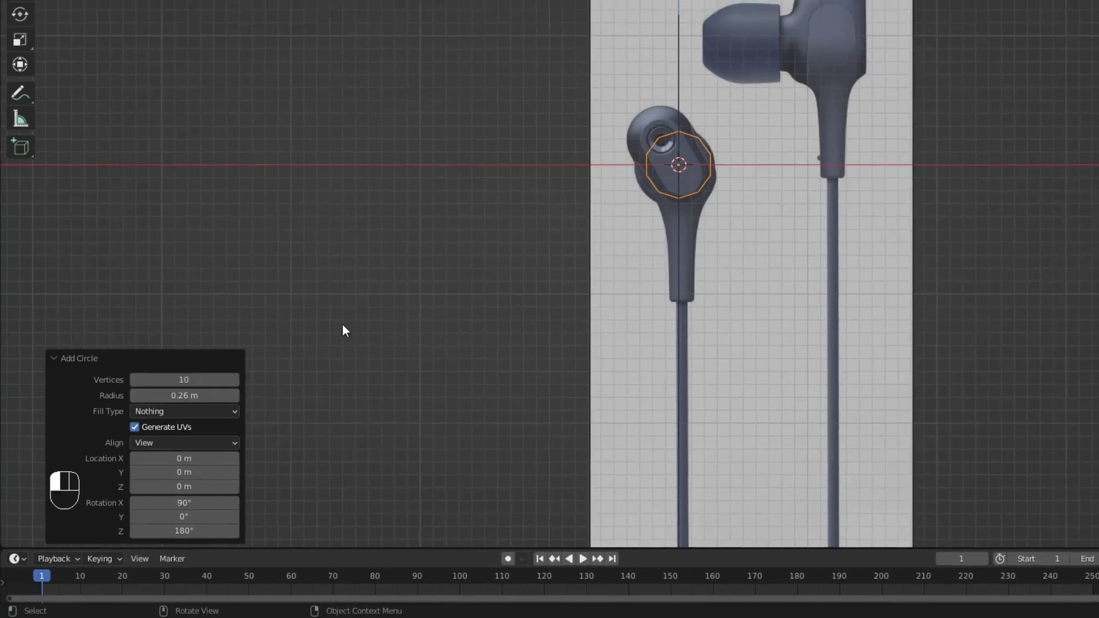
key("g")
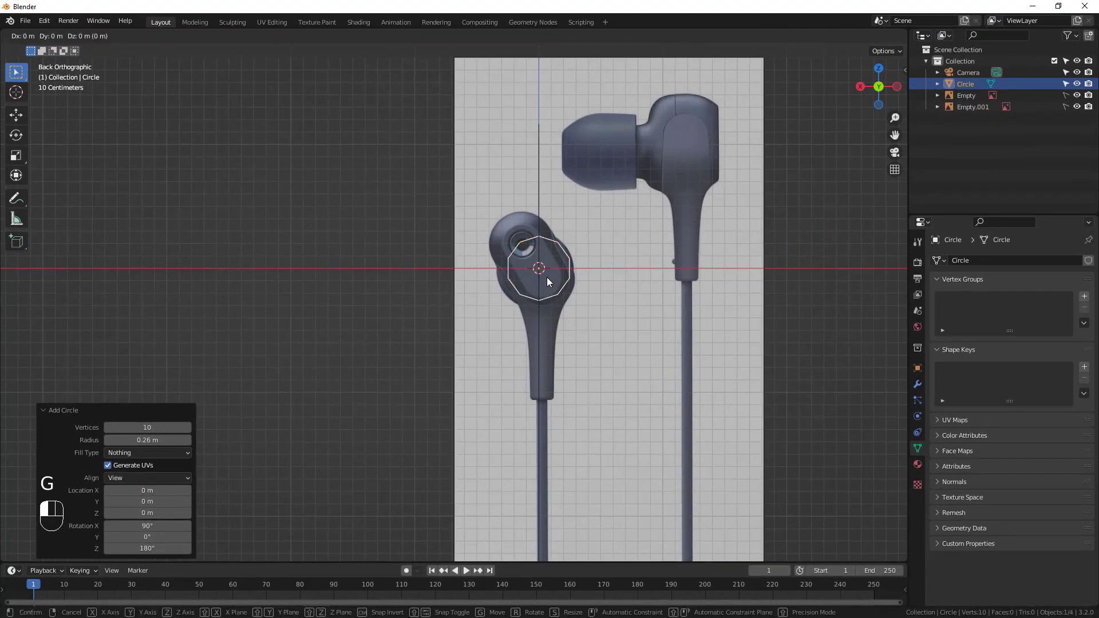
left_click(525, 251)
scroll(519, 236, "up", 1)
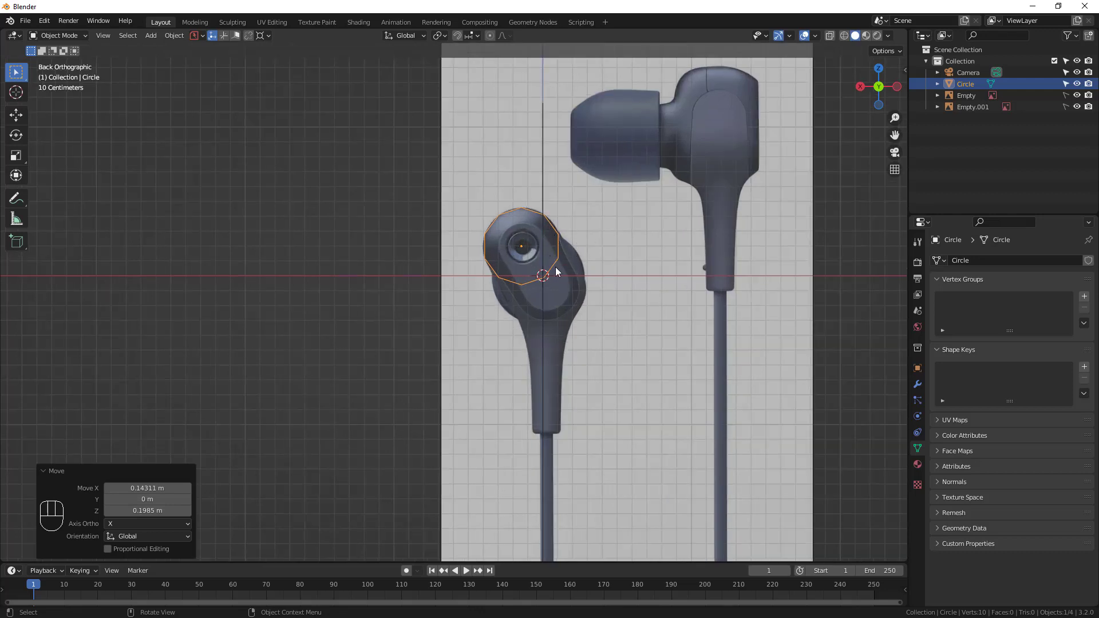
Select the circle's lower five vertices and move them down about 0.37 m along Z to stretch the outline into an oval
key("Tab")
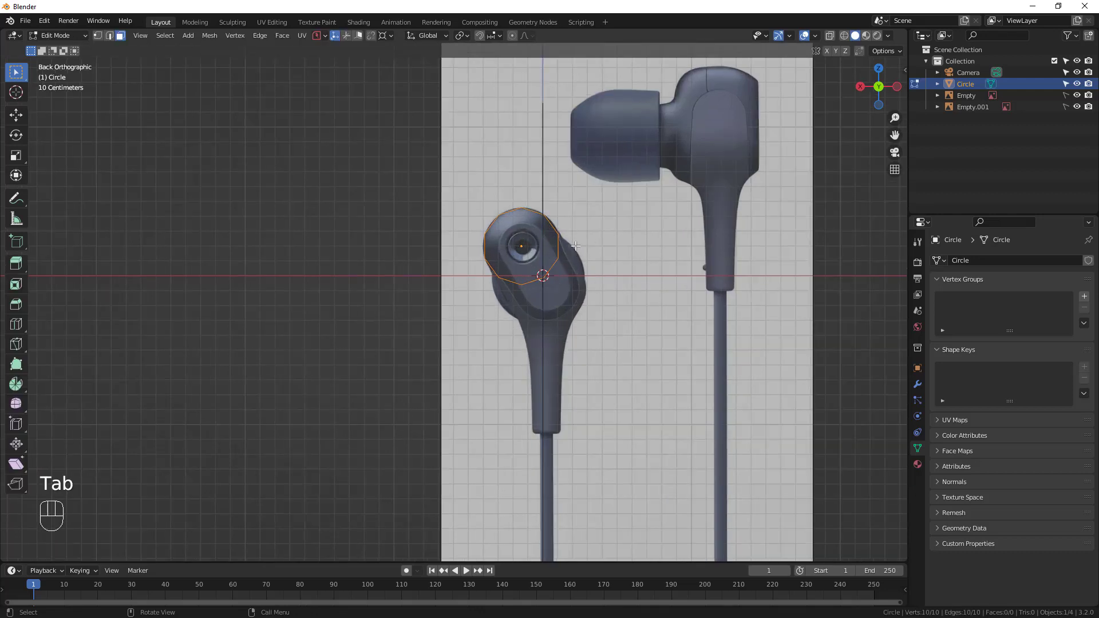
key("1")
left_click_drag(566, 244, 482, 306)
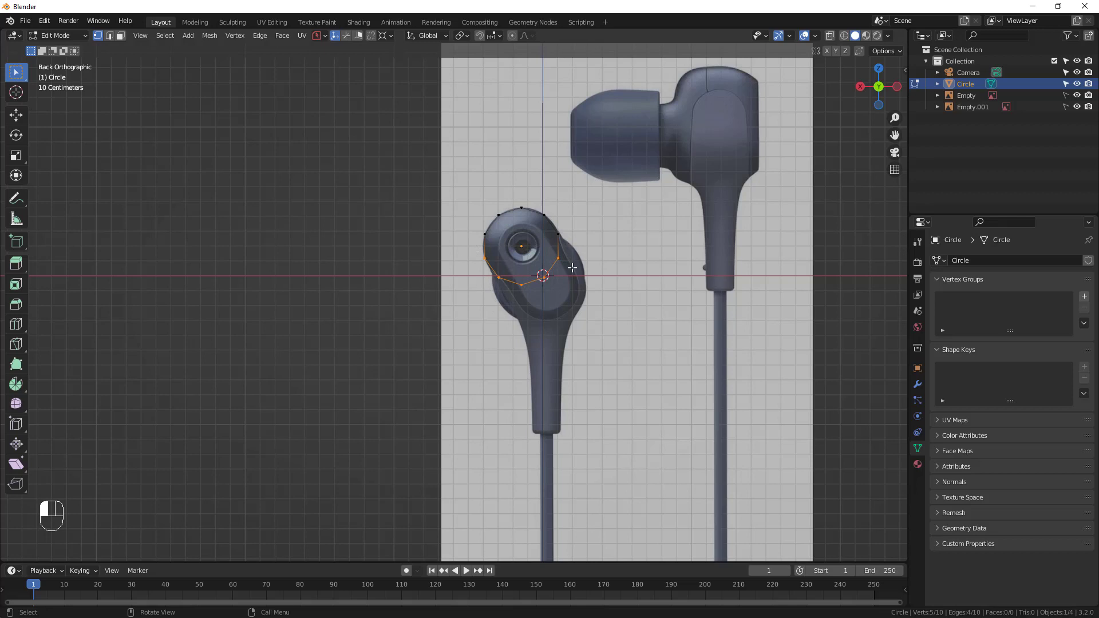
key("g")
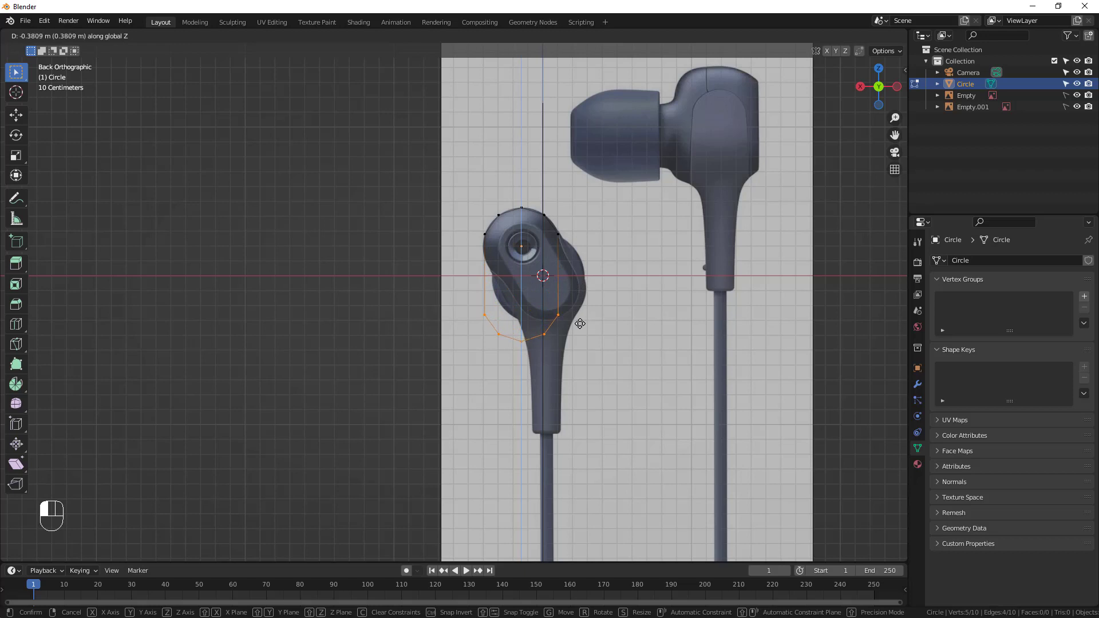
left_click(580, 323)
scroll(548, 261, "up", 2)
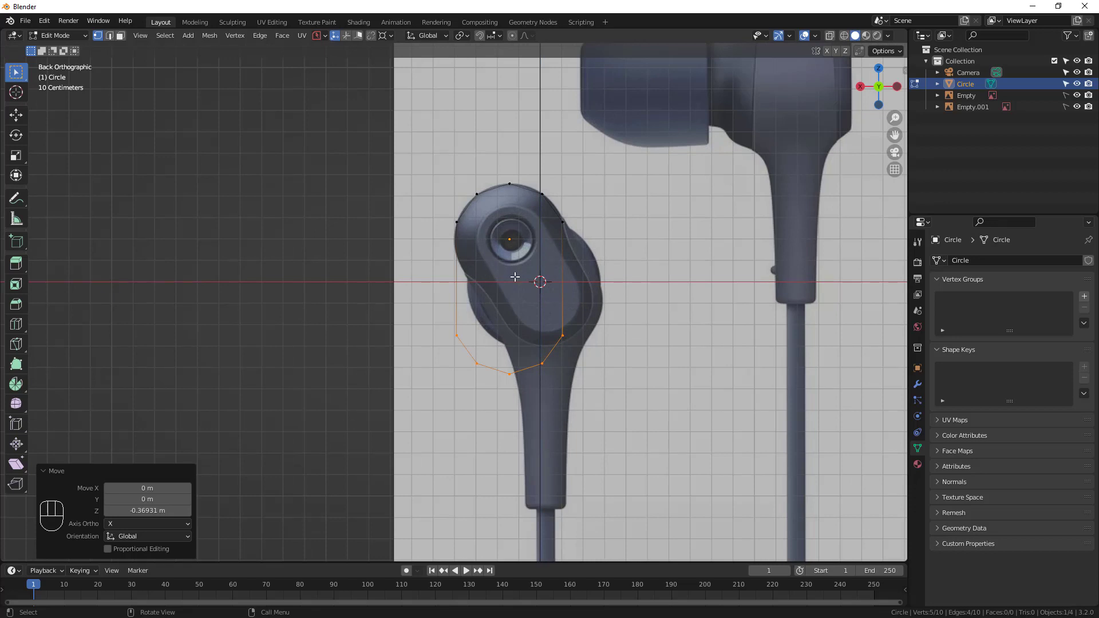
Select the entire oval outline and extrude it about 0.33 m along negative Y
middle_click_drag(560, 288, 526, 297, "alt")
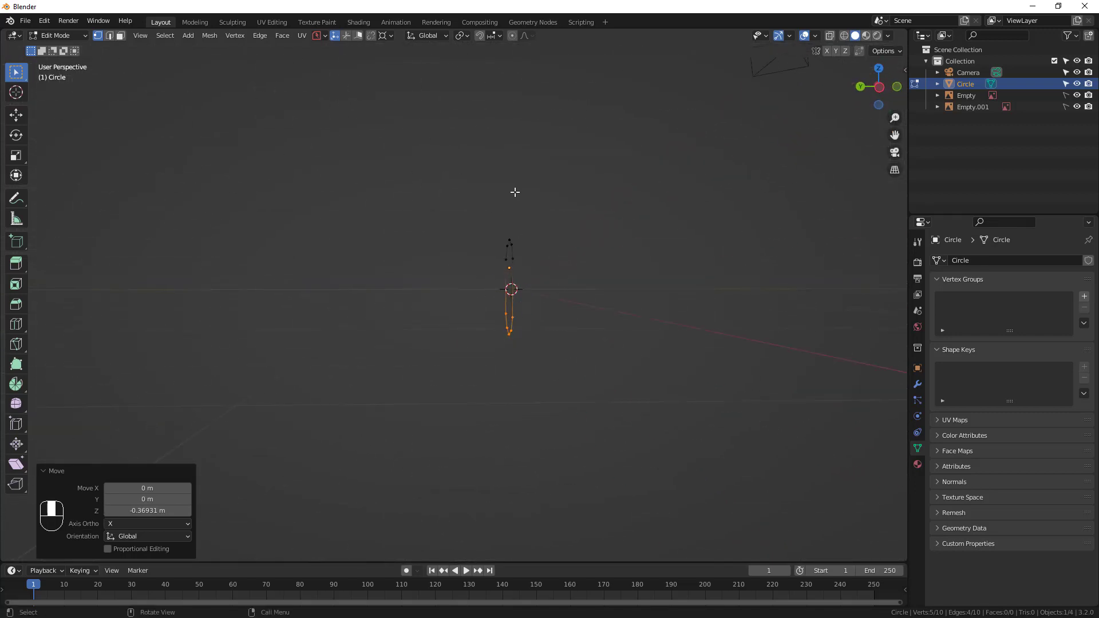
left_click_drag(589, 206, 479, 364)
middle_click_drag(566, 282, 606, 323, "alt")
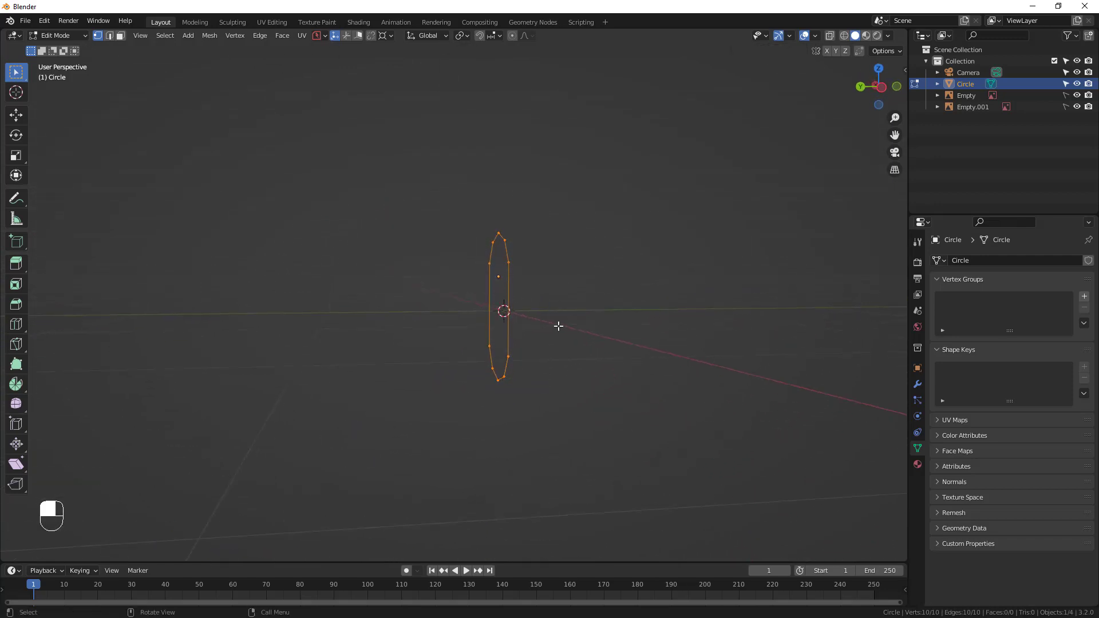
key("e")
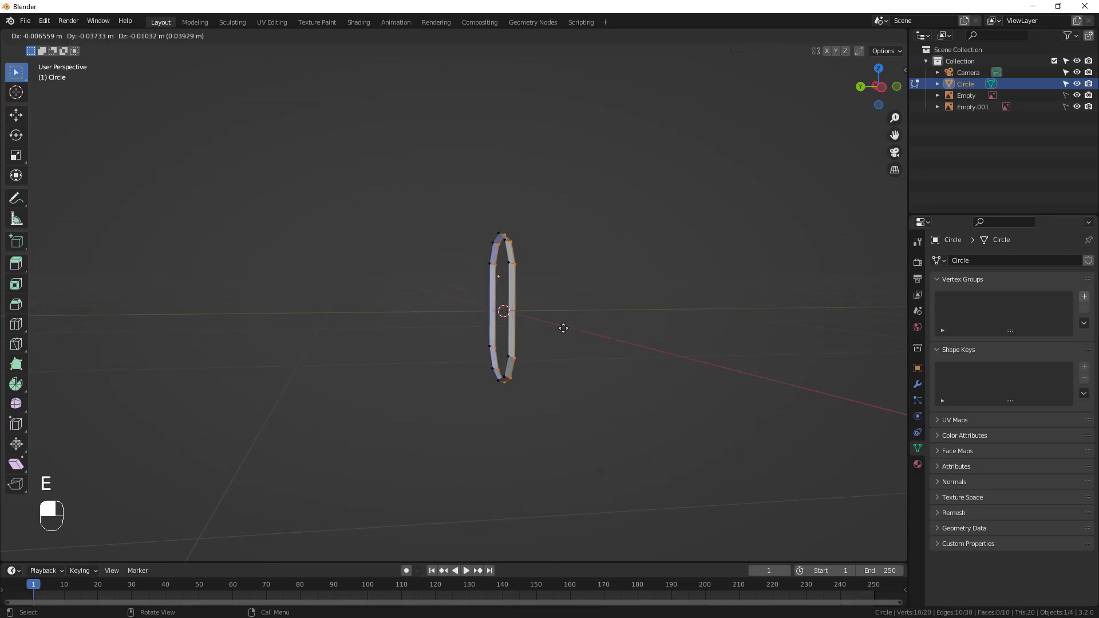
key("y")
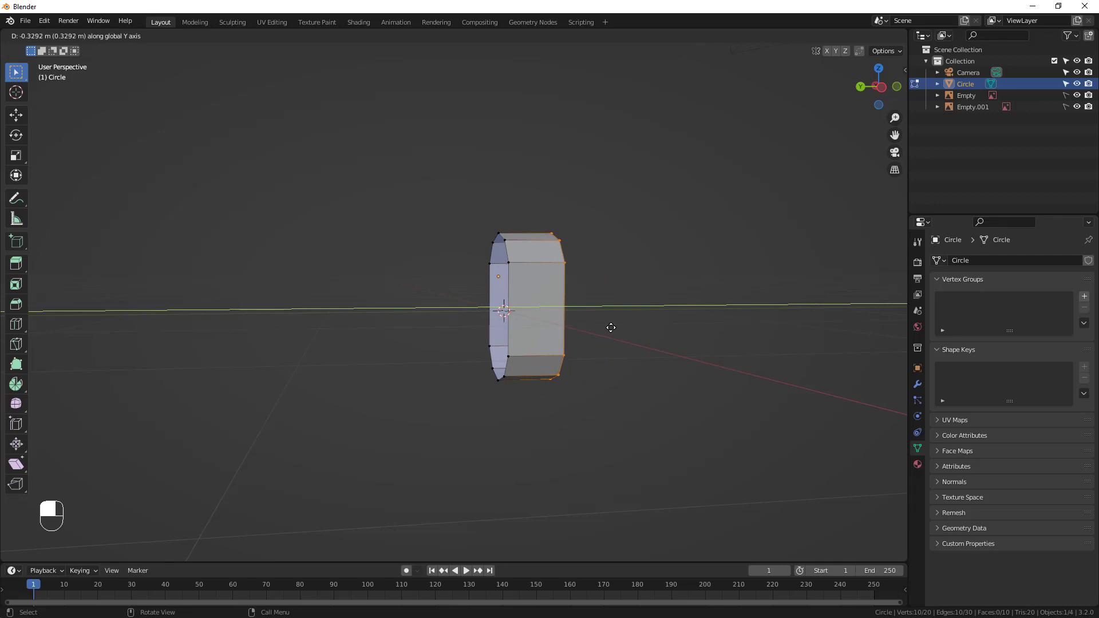
left_click(606, 329)
middle_click_drag(606, 329, 731, 275)
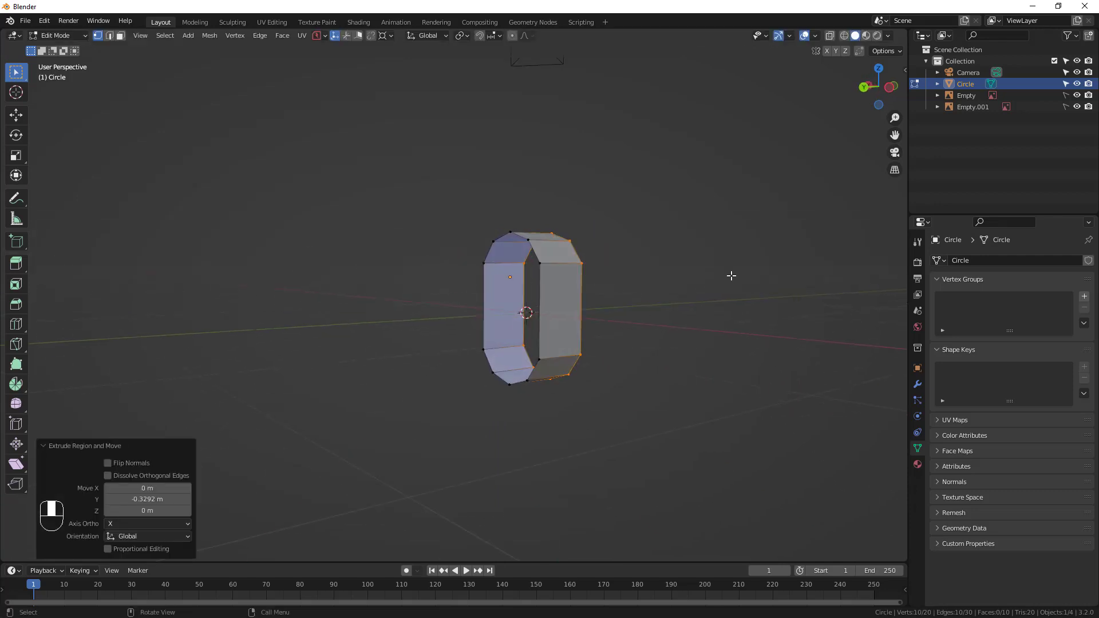
Make both reference images selectable and move the side-view one about -0.2 m in Y and -0.41 m in Z to match the mesh
key("Tab")
key("KP_3")
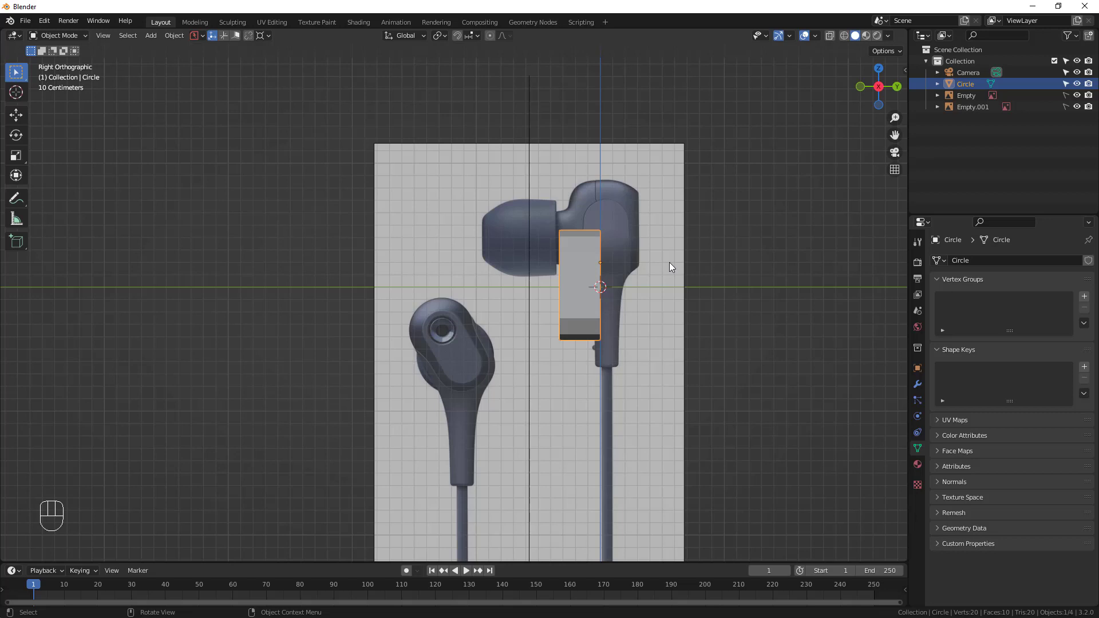
left_click(614, 163)
left_click(1065, 95)
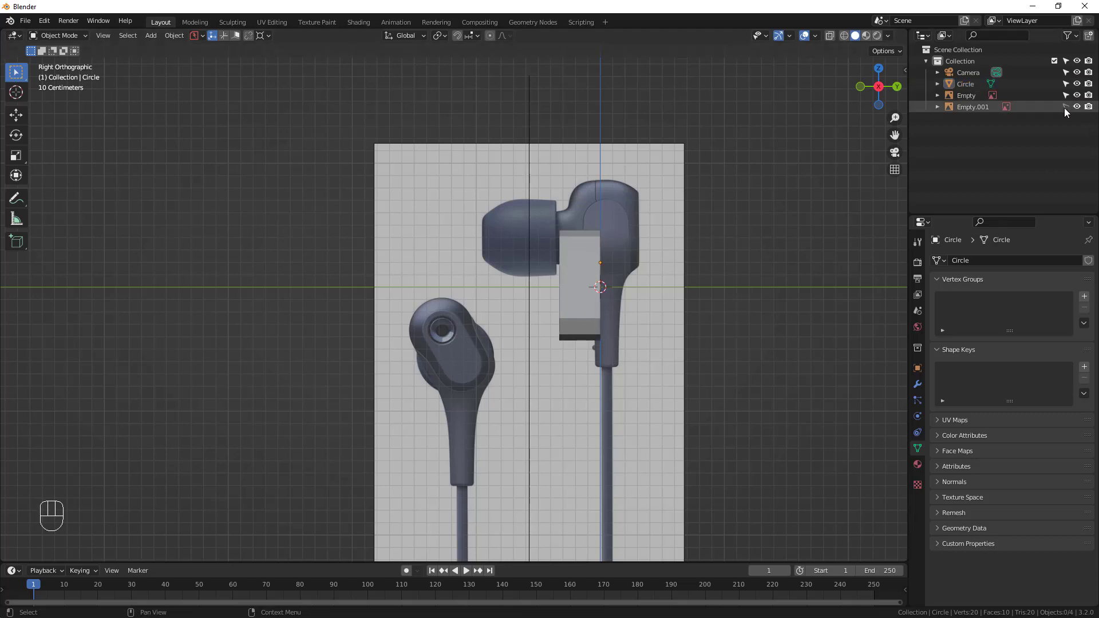
left_click(1064, 106)
left_click(626, 235)
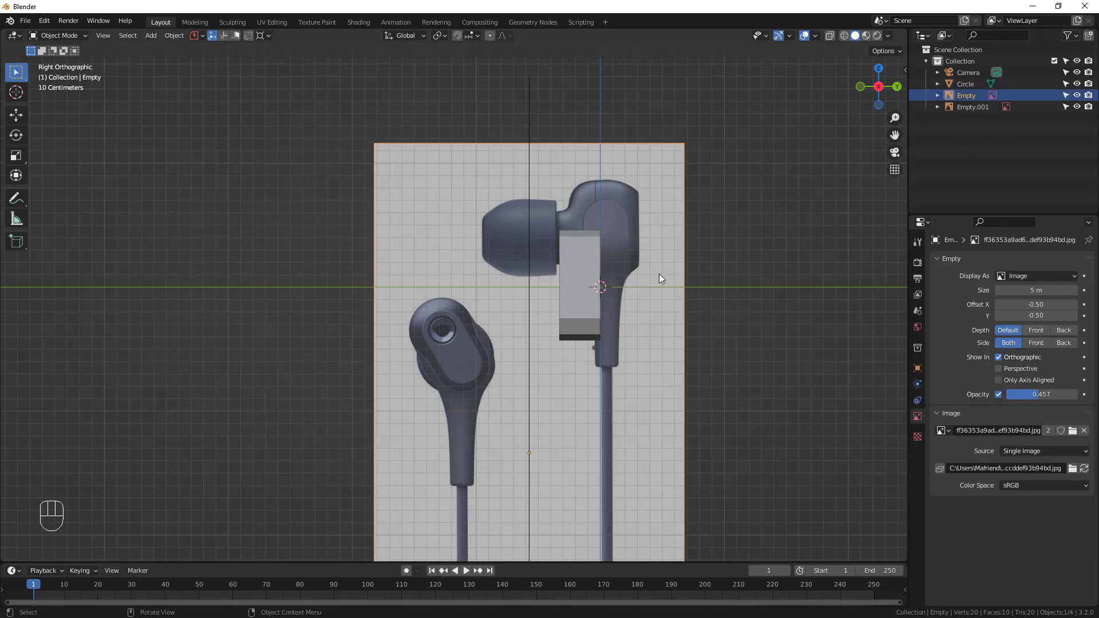
key("g")
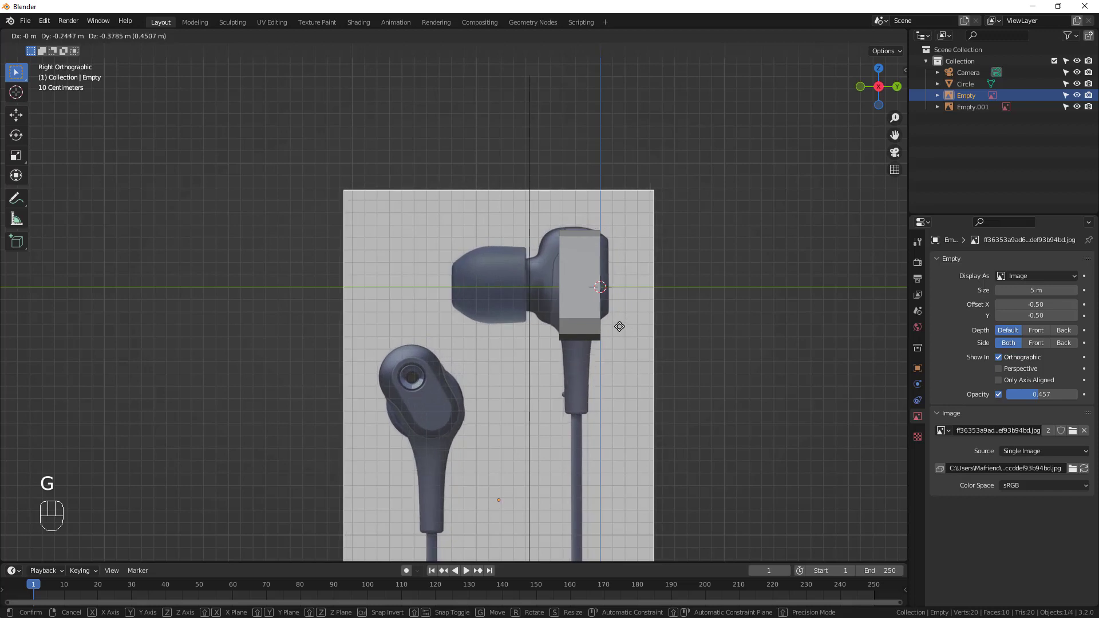
left_click(630, 330)
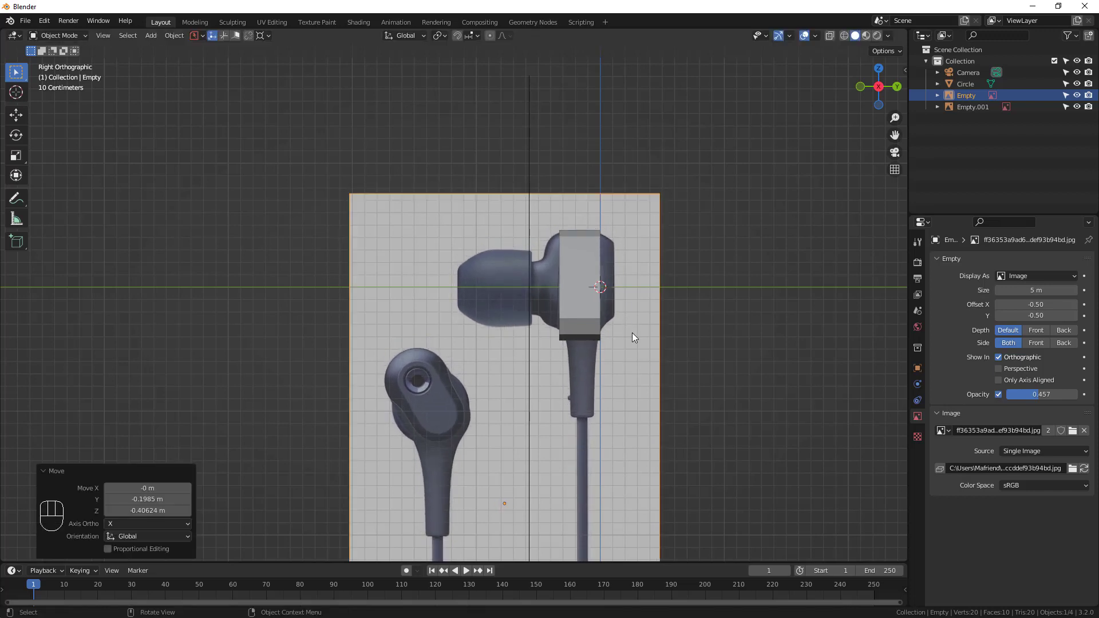
Make both reference image empties unselectable again
left_click(1065, 95)
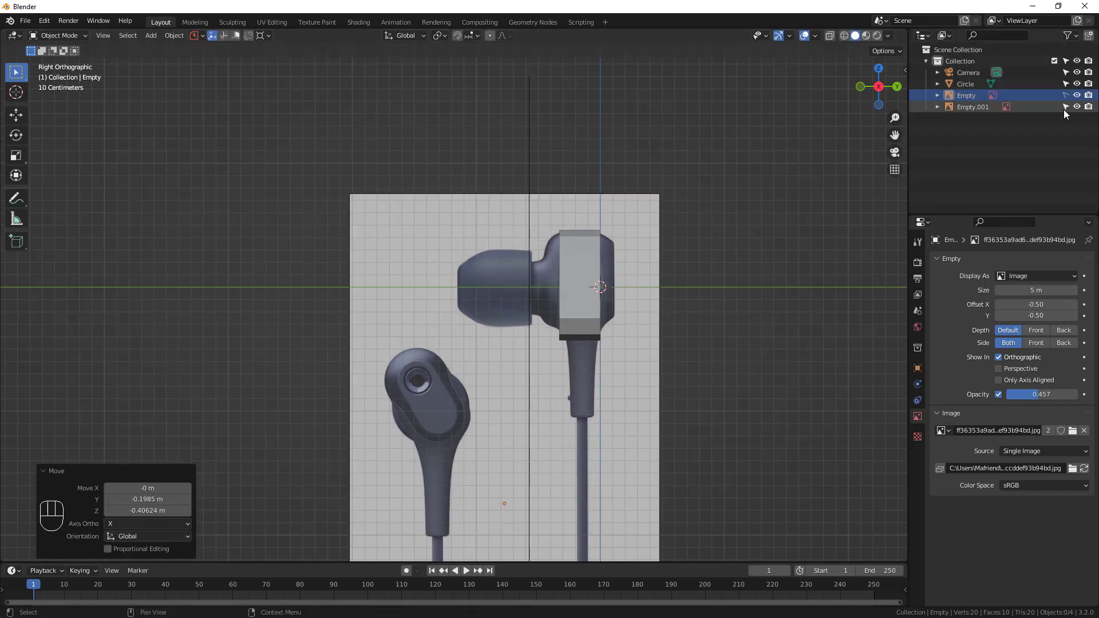
left_click(1065, 107)
mouse_move(635, 226)
left_mouse_down()
mouse_move(602, 213)
mouse_move(695, 211)
mouse_move(623, 236)
left_mouse_up()
Edit the extruded oval band in edge mode and add three evenly spaced, unslid loop cuts across one long flat side
scroll(607, 266, "up", 2)
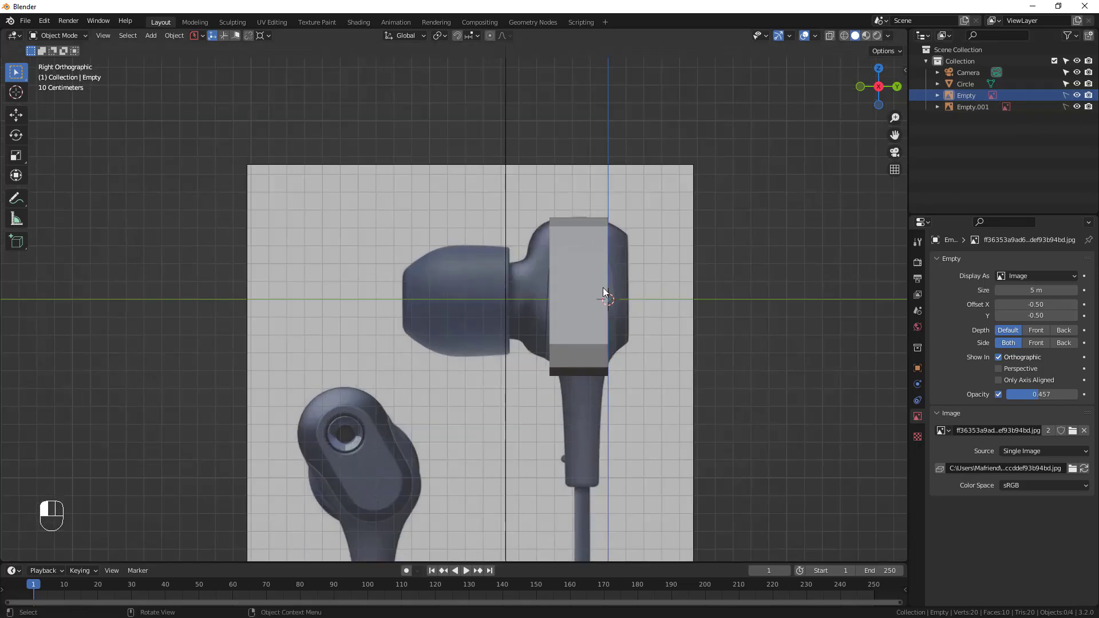
mouse_move(602, 287)
middle_mouse_down()
mouse_move(557, 300)
mouse_move(589, 285)
middle_mouse_up()
key("Tab")
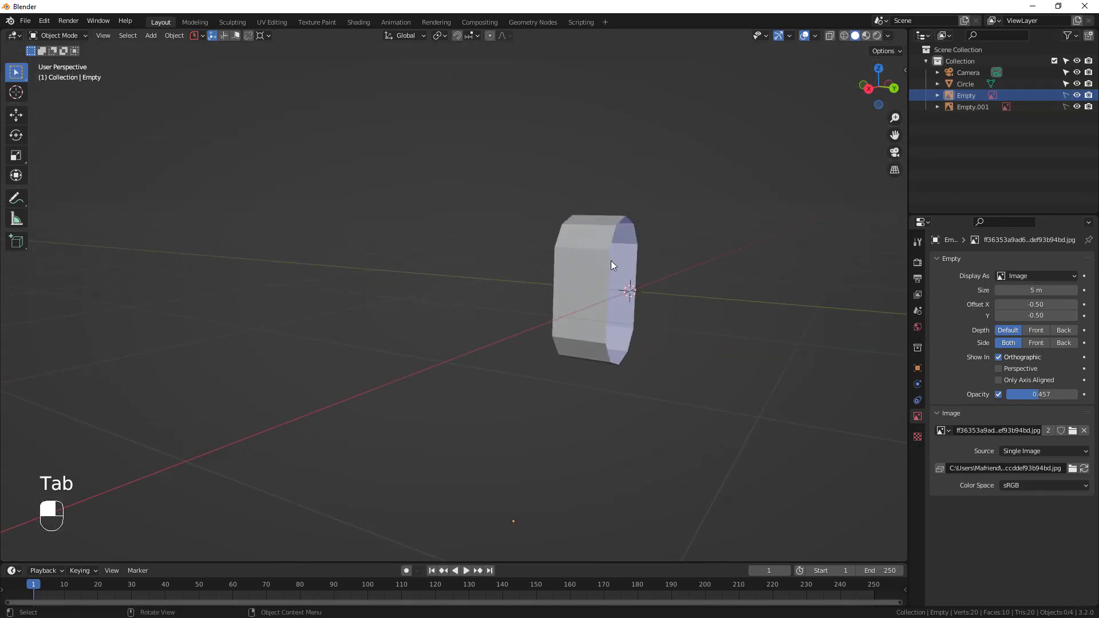
left_click(594, 284)
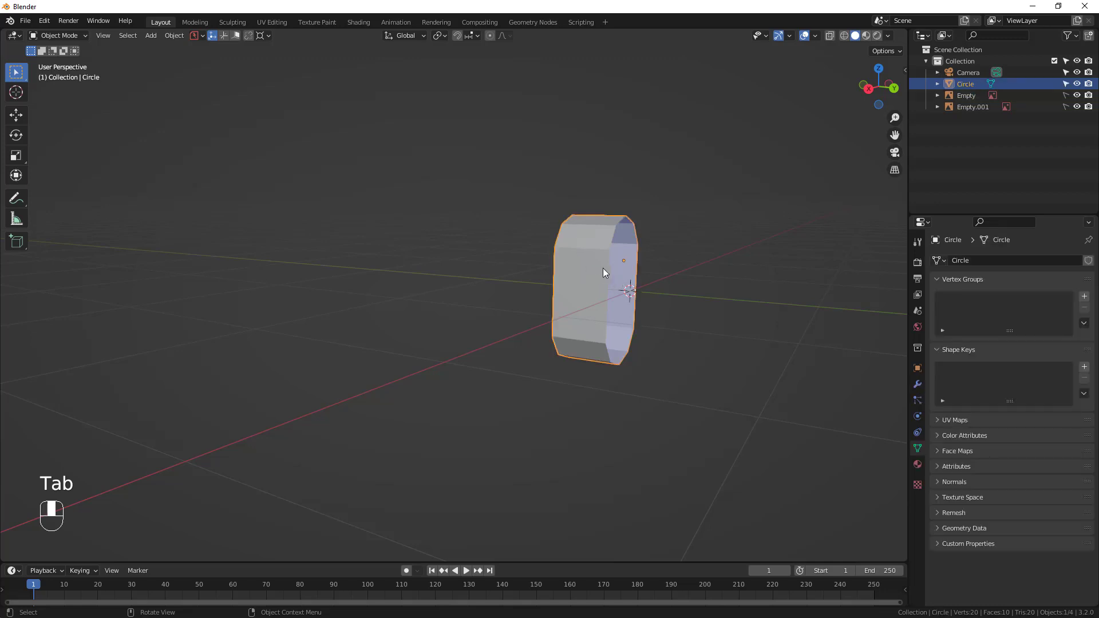
key("Tab")
key("2")
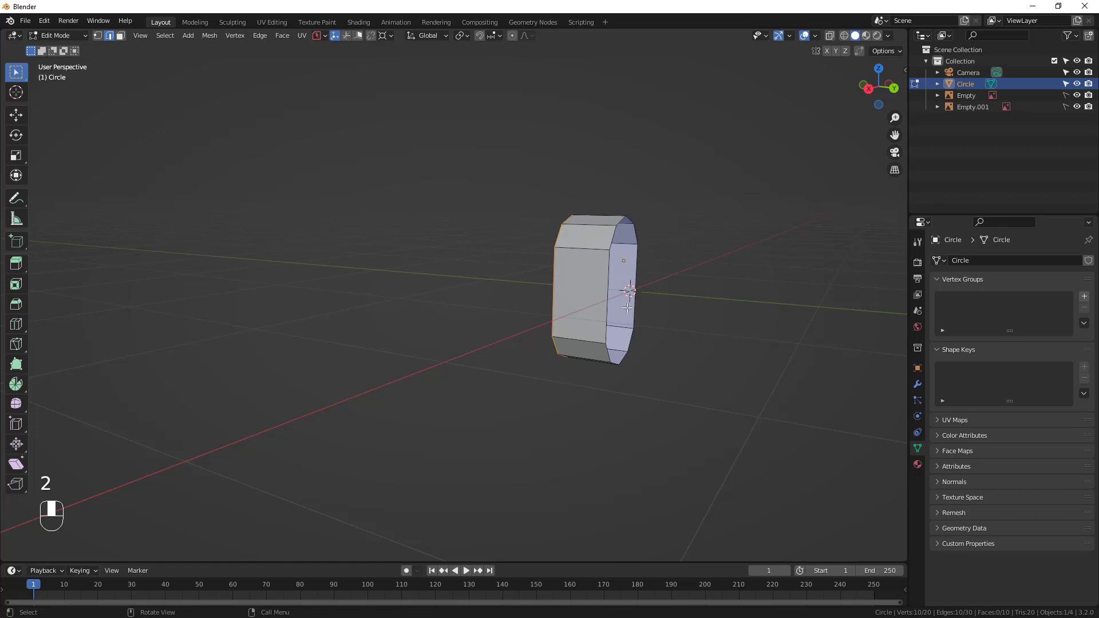
left_click(606, 301)
scroll(612, 301, "up", 2)
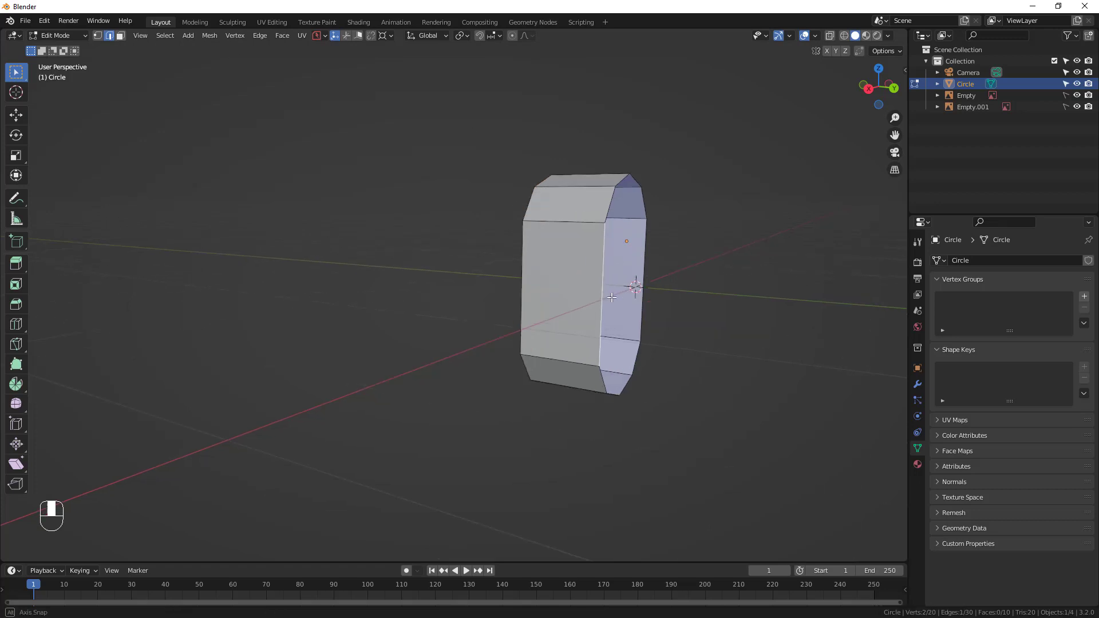
middle_click_drag(611, 301, 642, 282)
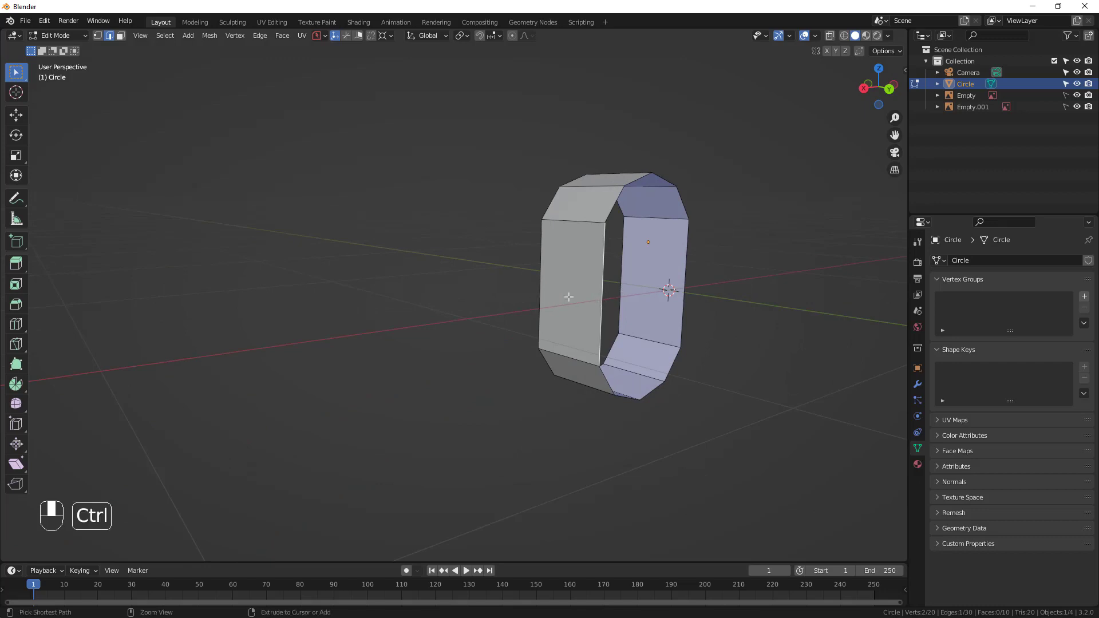
key("ctrl+r")
scroll(595, 280, "up", 2)
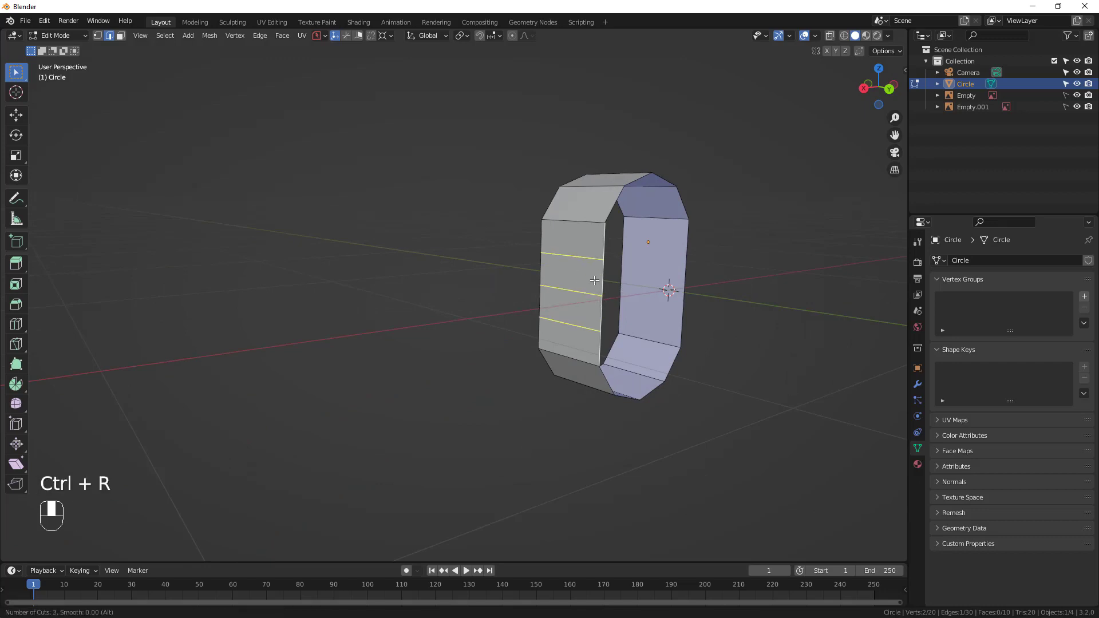
left_click(595, 280)
right_click(595, 280)
middle_click_drag(595, 280, 633, 307)
Add three matching unslid loop cuts across the band's opposite long flat side
key("ctrl+r")
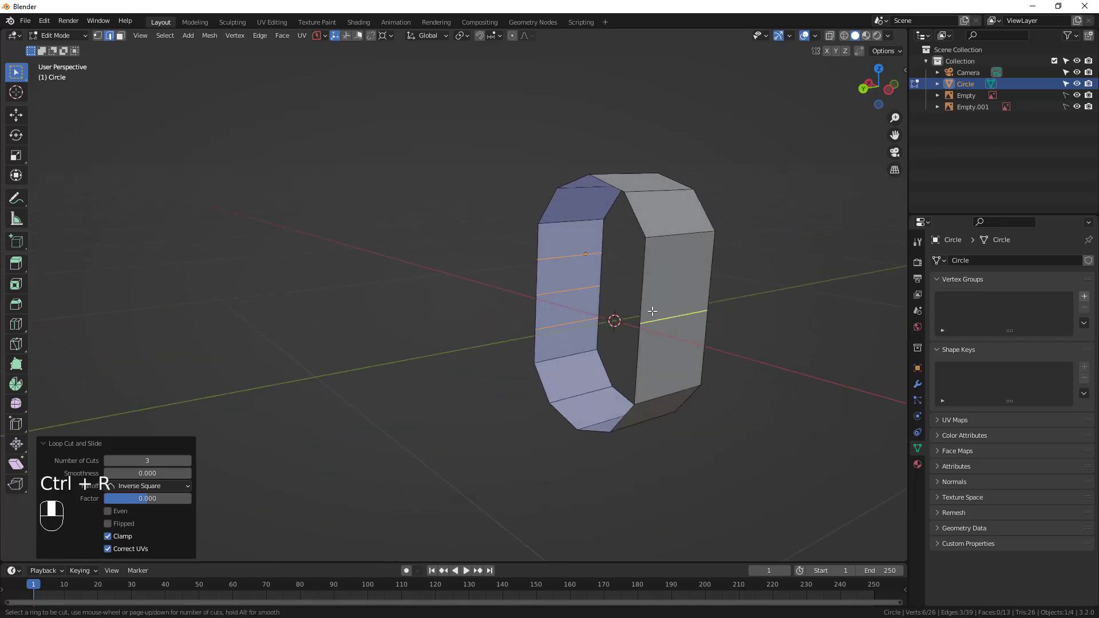
scroll(652, 310, "up", 2)
left_click(652, 311)
right_click(653, 310)
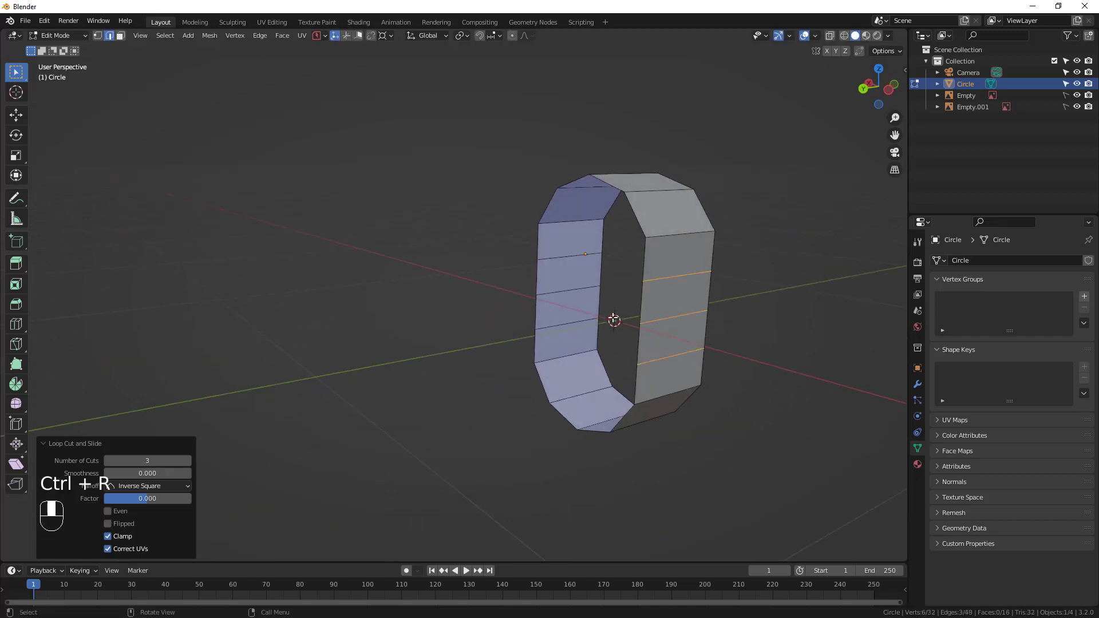
Extrude the band's open edge loop at the origin end about 0.115 m along Y to the earbud's back edge and turn on X-ray
middle_click_drag(599, 307, 736, 321)
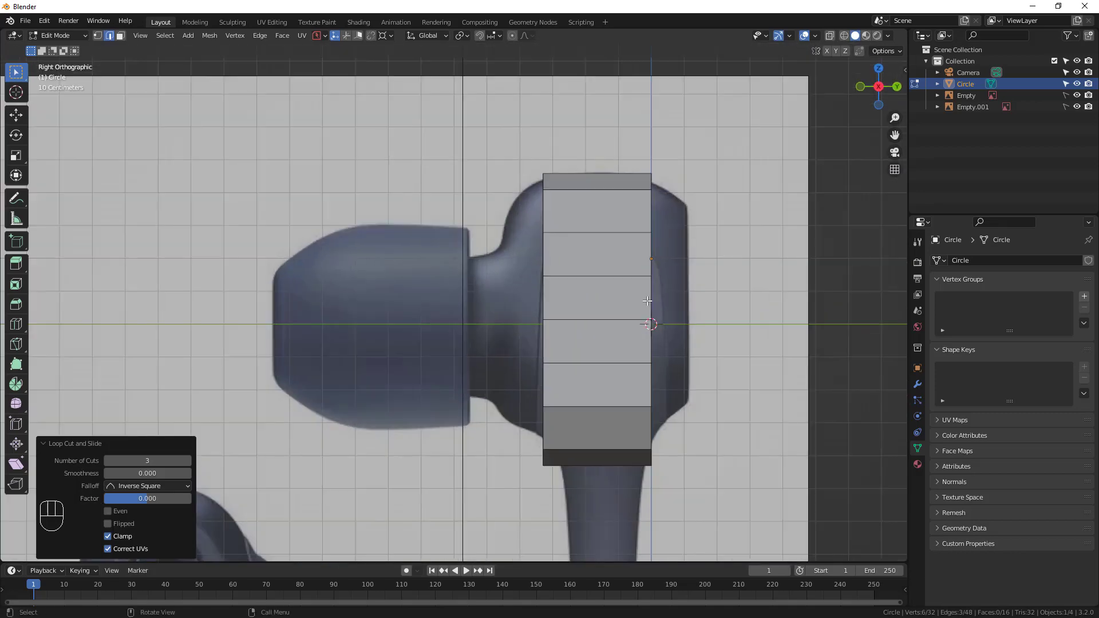
middle_click_drag(643, 299, 518, 299)
left_click(524, 247, "alt")
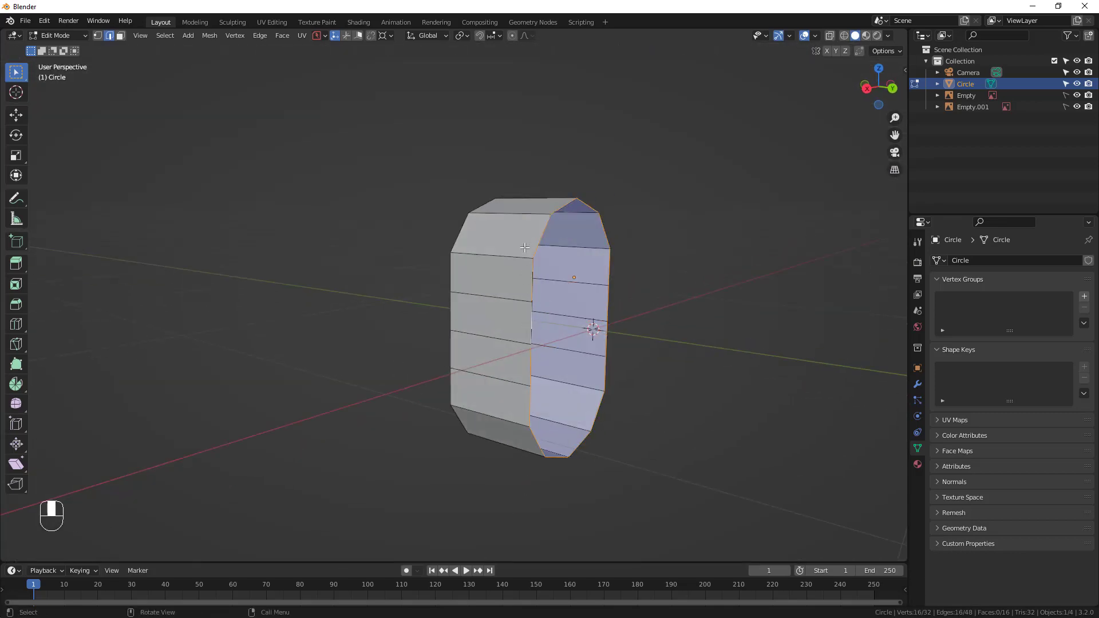
middle_click_drag(541, 362, 524, 277, "alt")
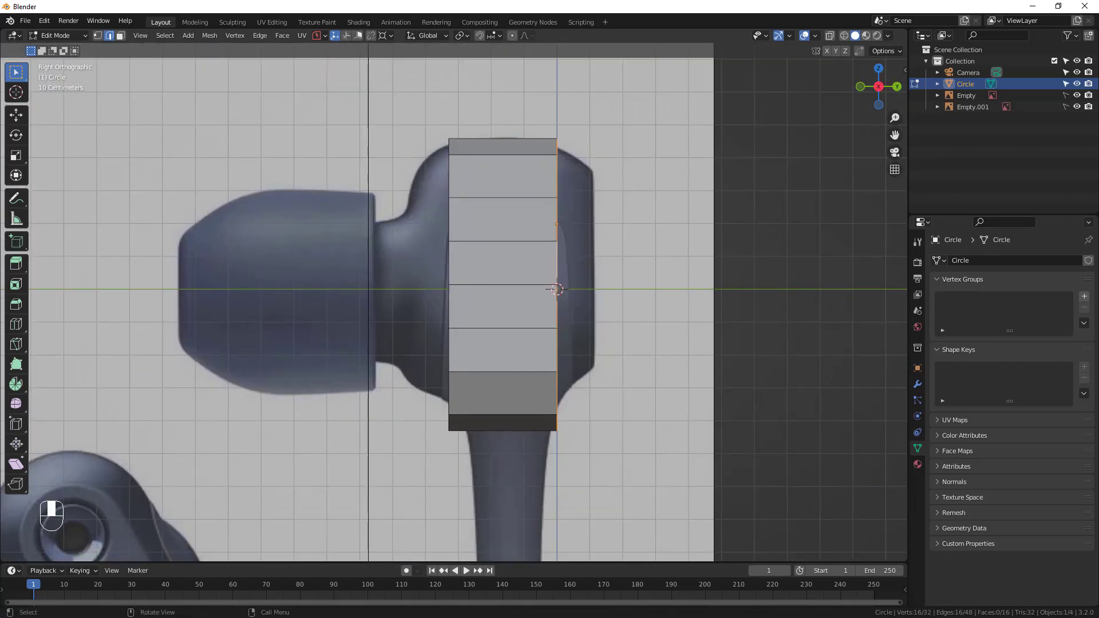
key("e")
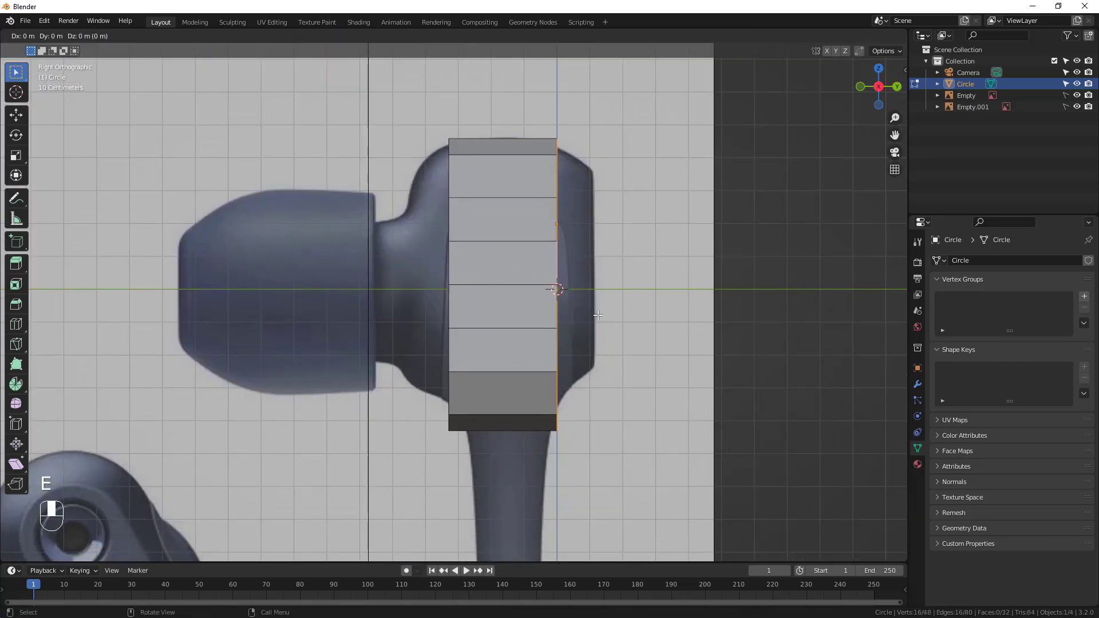
key("z")
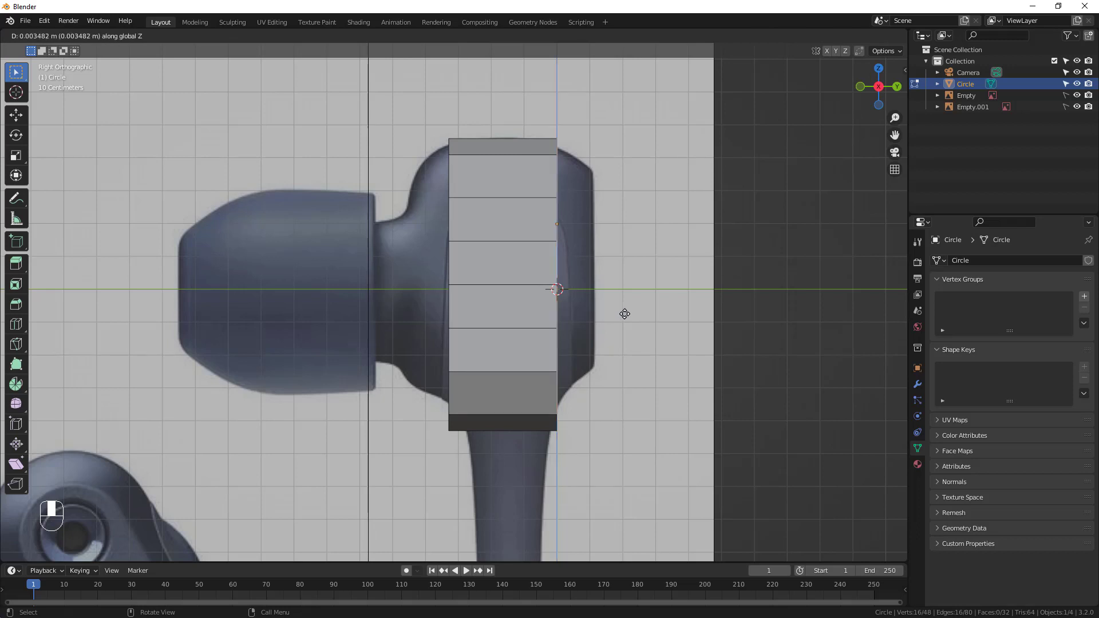
key("y")
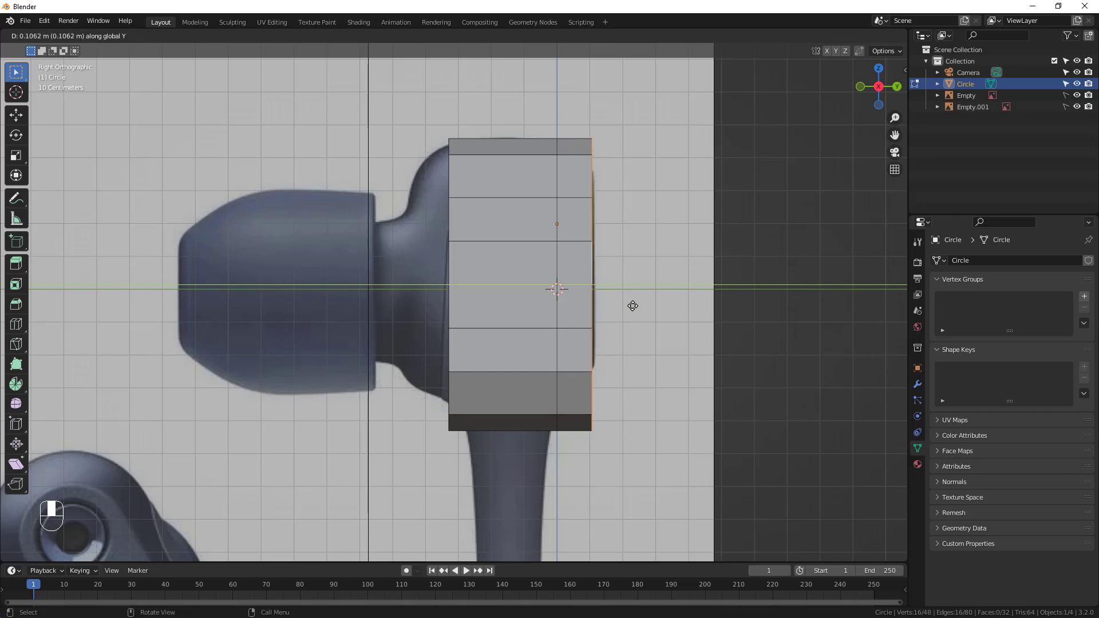
left_click(635, 305)
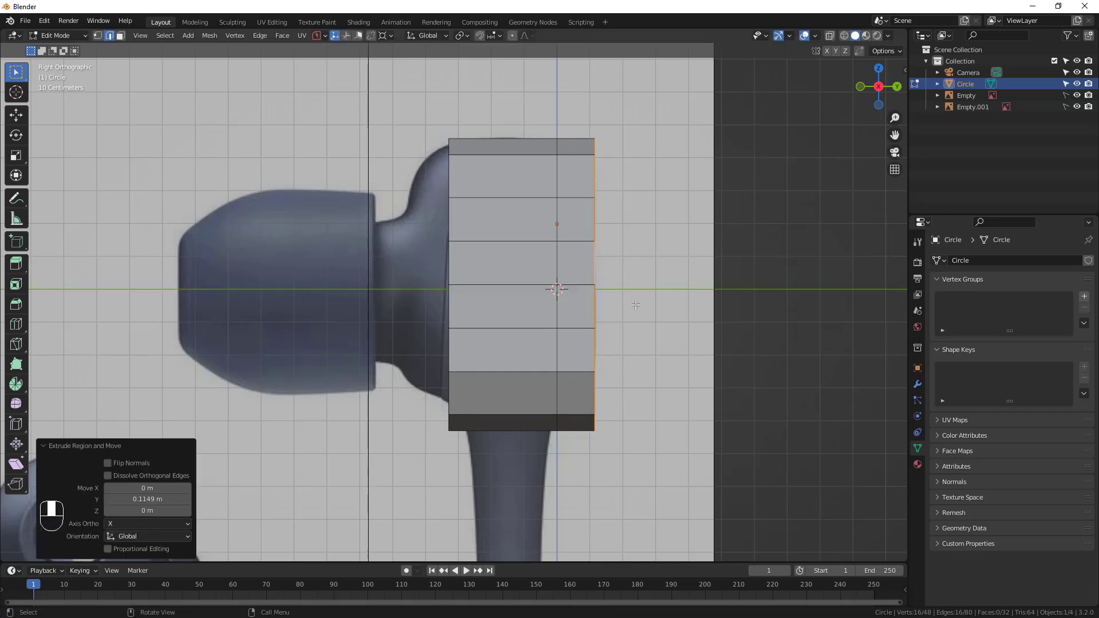
left_click(833, 36)
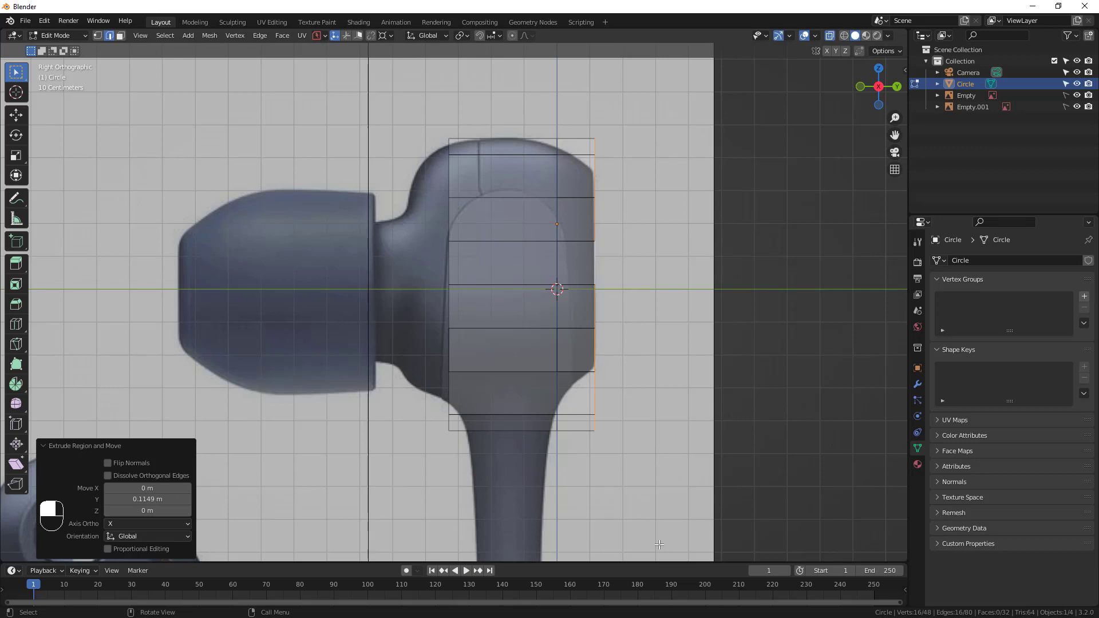
Scale the extruded back edge loop to about 0.758 to taper the earbud body's back end
key("s")
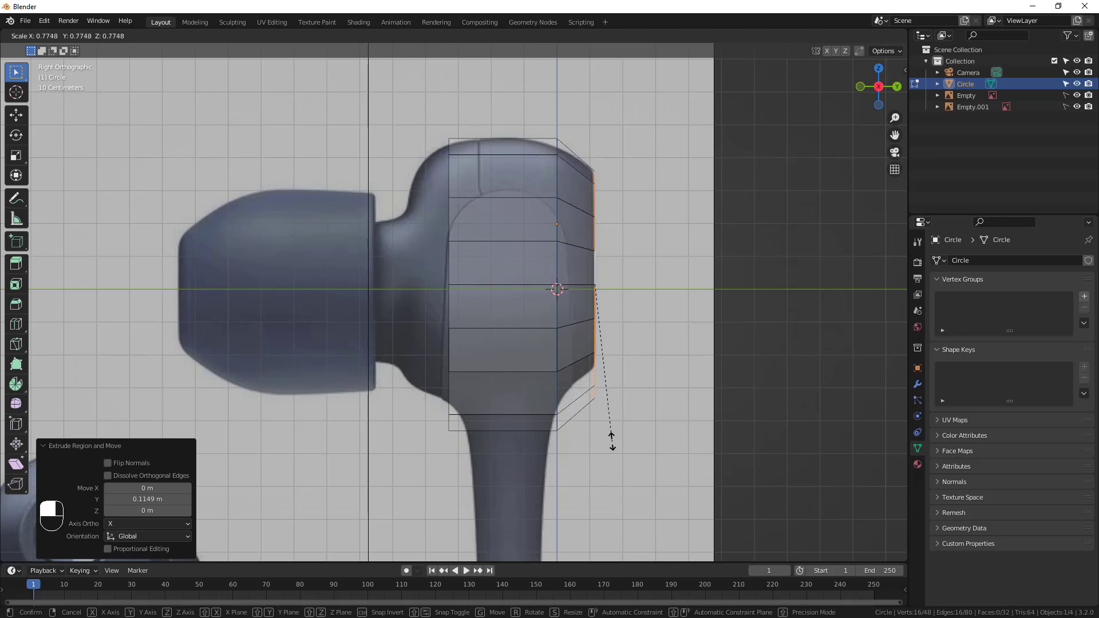
left_click(611, 438)
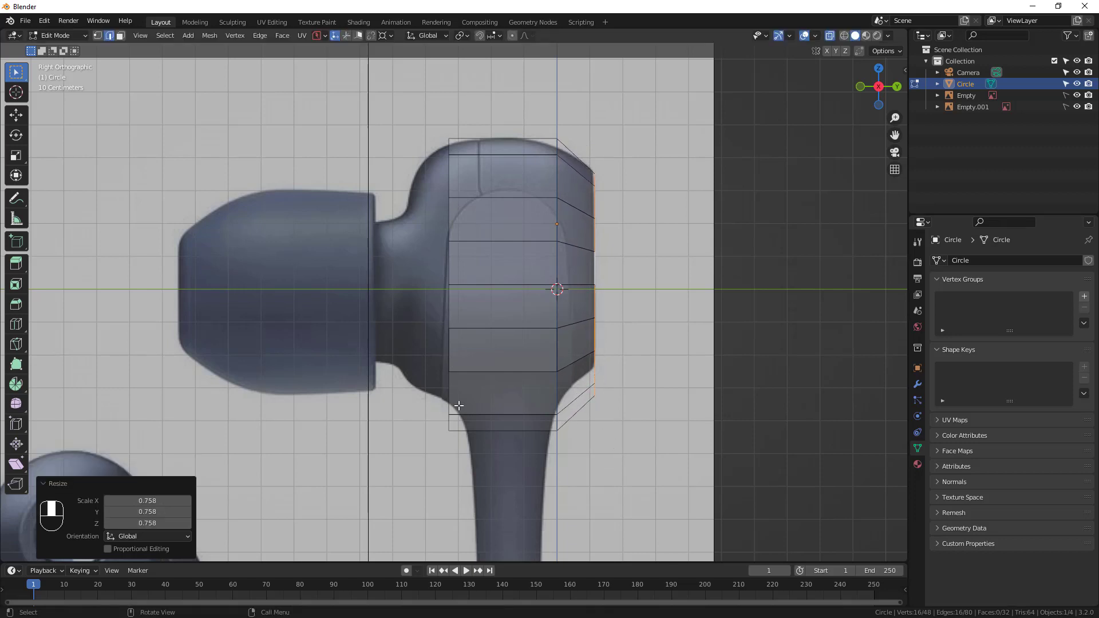
Extrude the front open edge loop about -0.113 m along Y and scale it to about 0.854
scroll(458, 406, "down", 1)
key("alt")
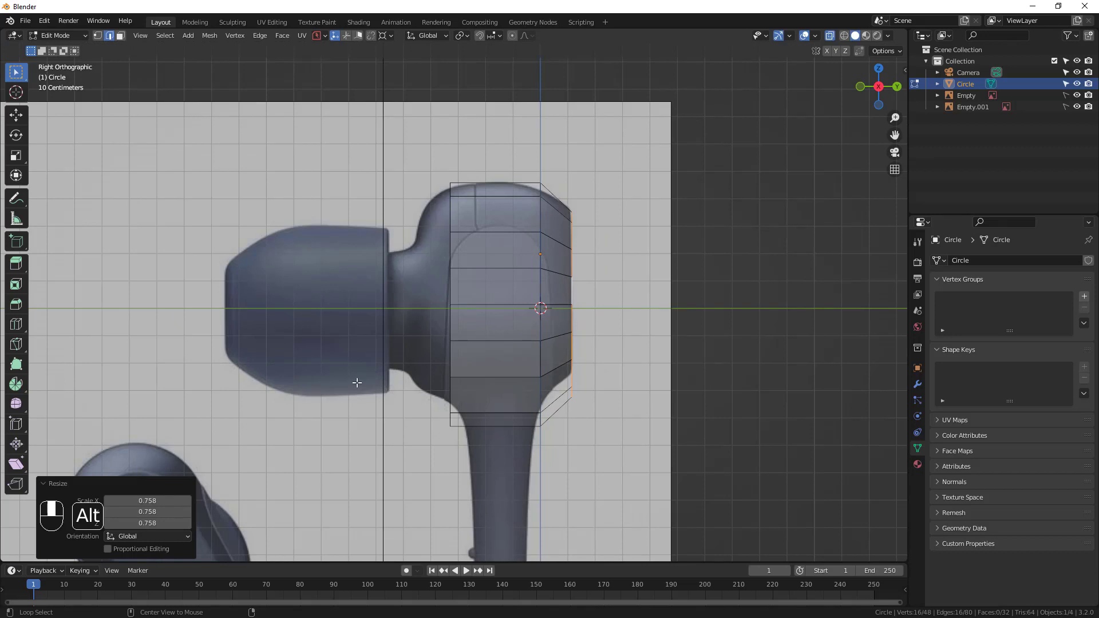
left_click(448, 406, "alt")
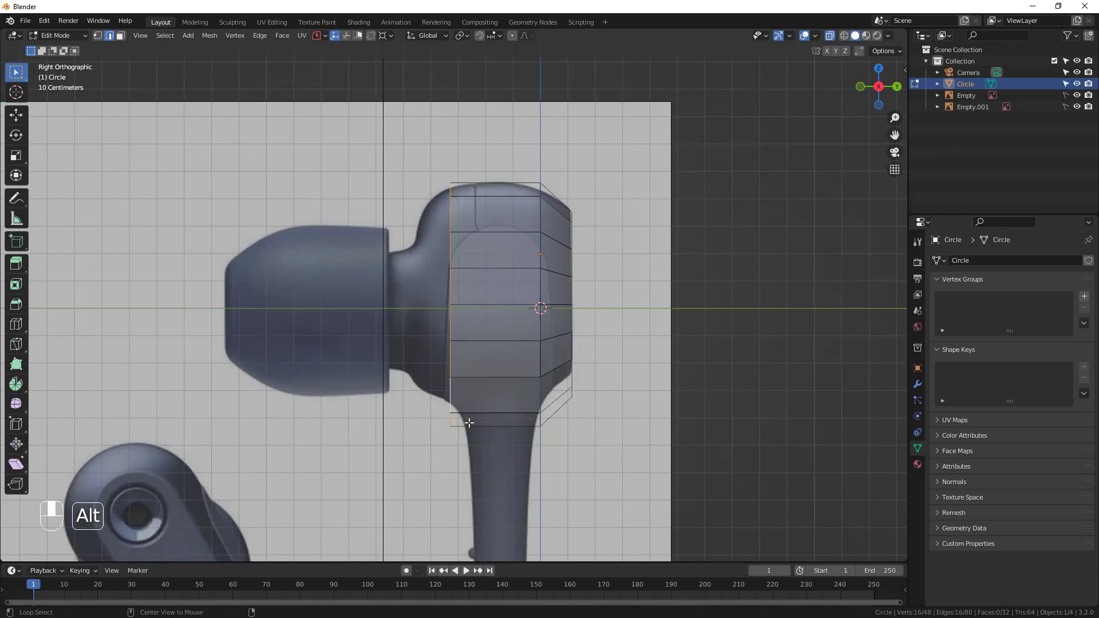
key("e")
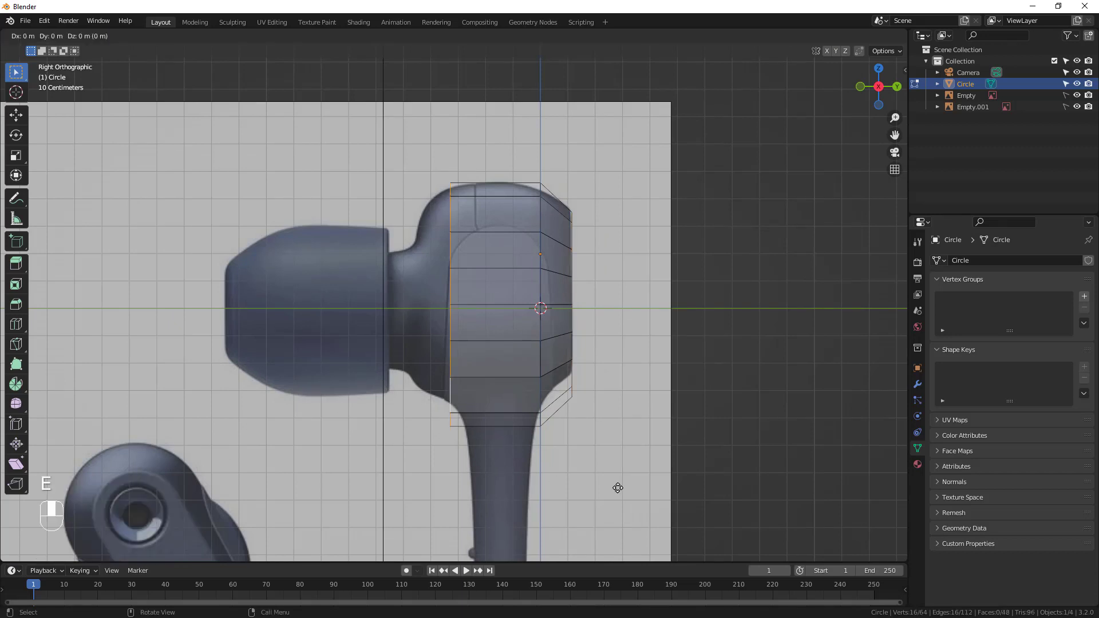
key("y")
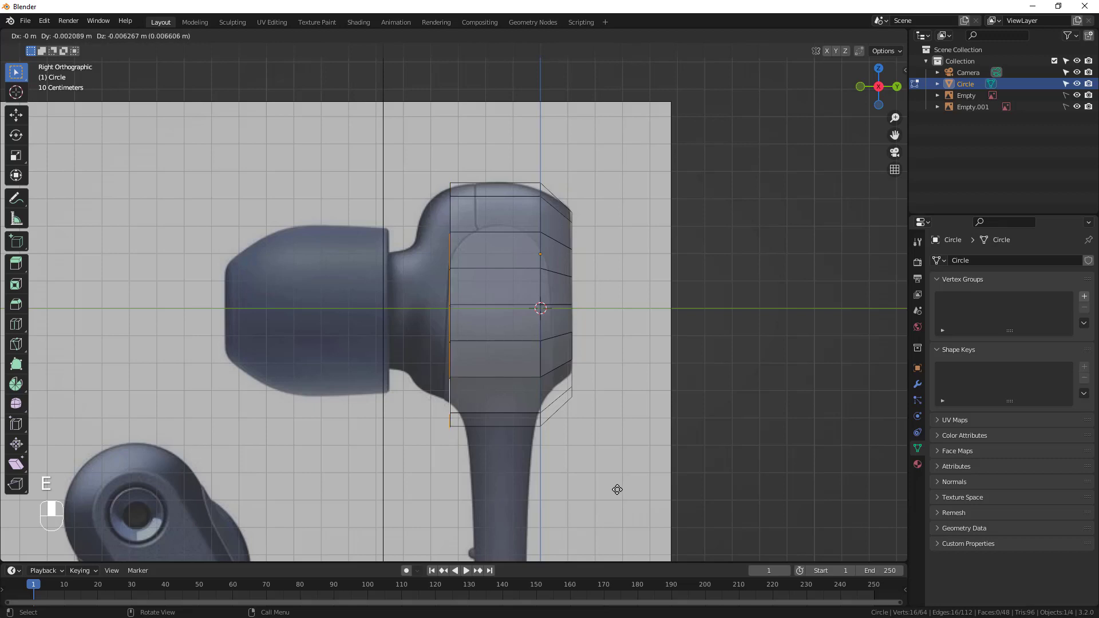
left_click(587, 491)
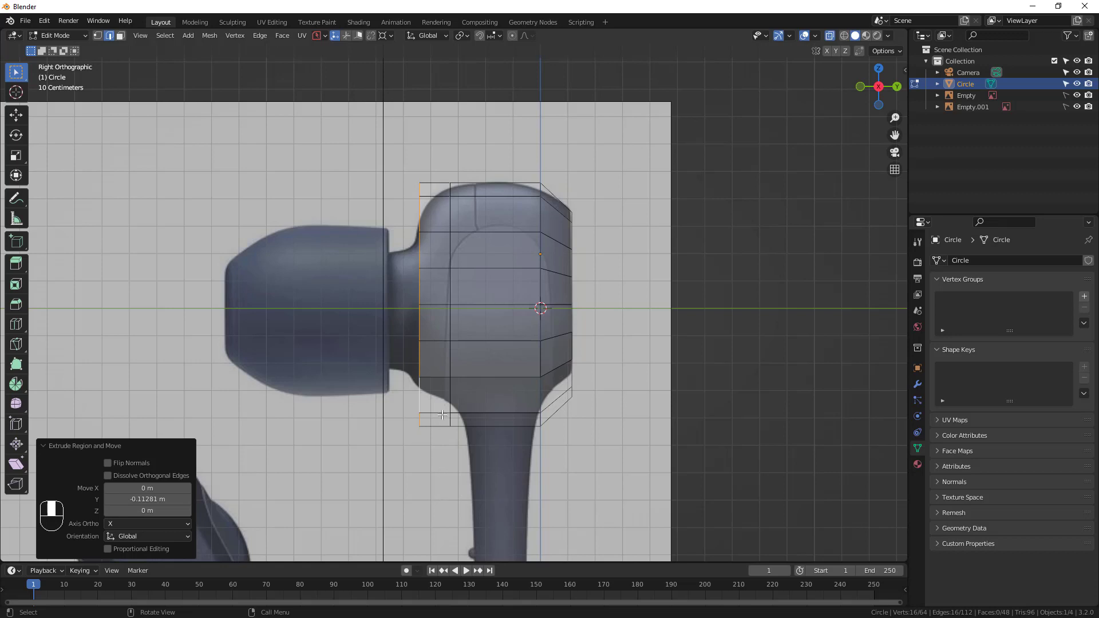
key("s")
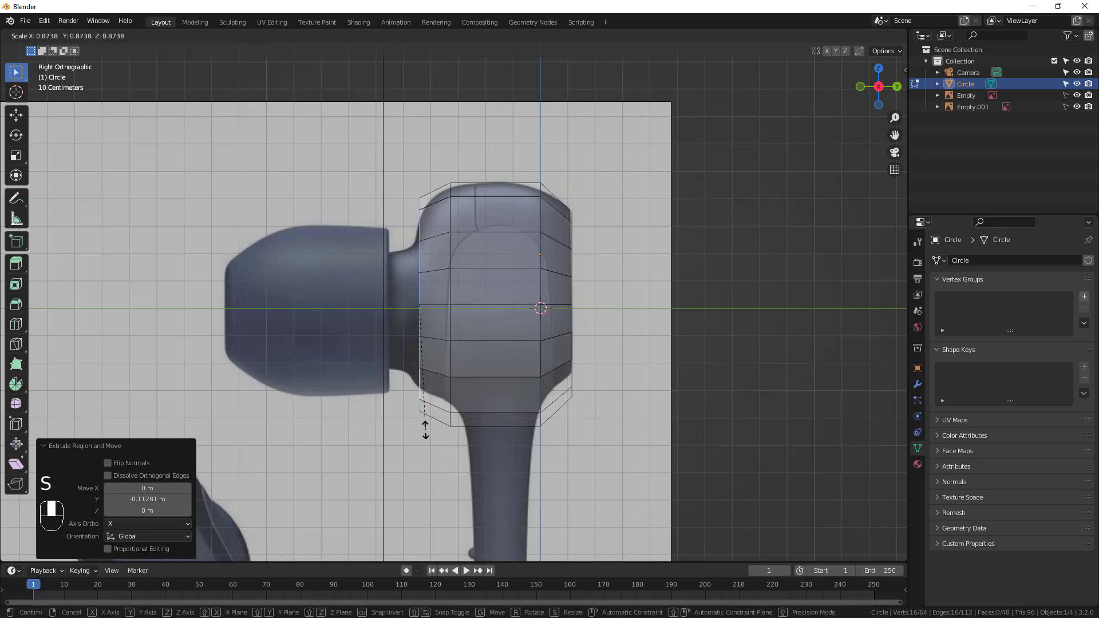
left_click(426, 427)
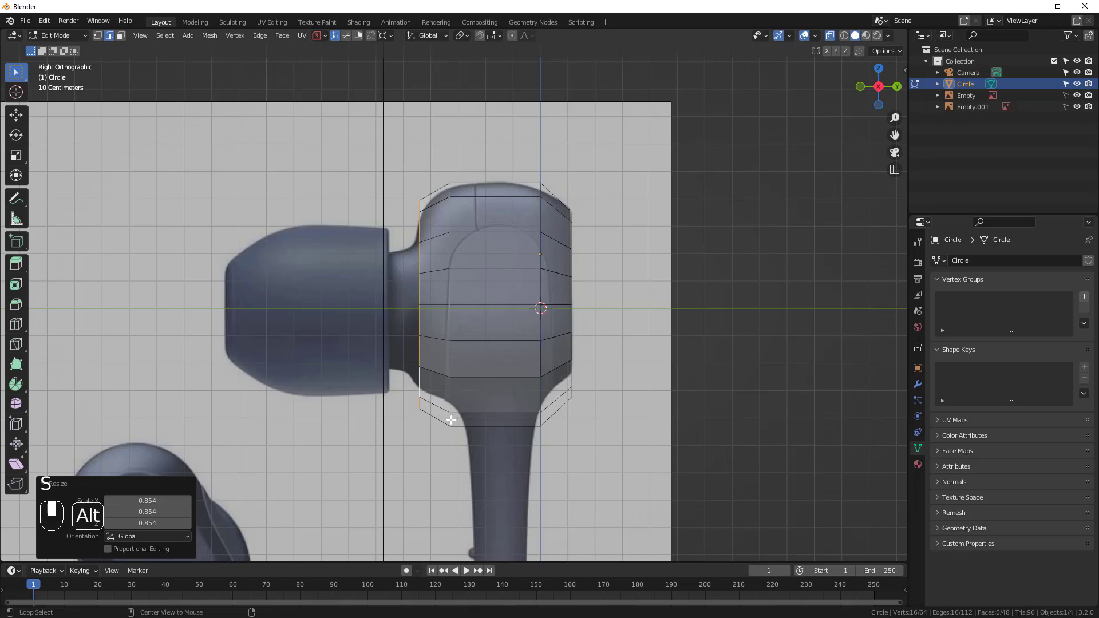
Move the edge loop just behind the front rim about -0.025 m along Y
left_click(451, 420, "alt")
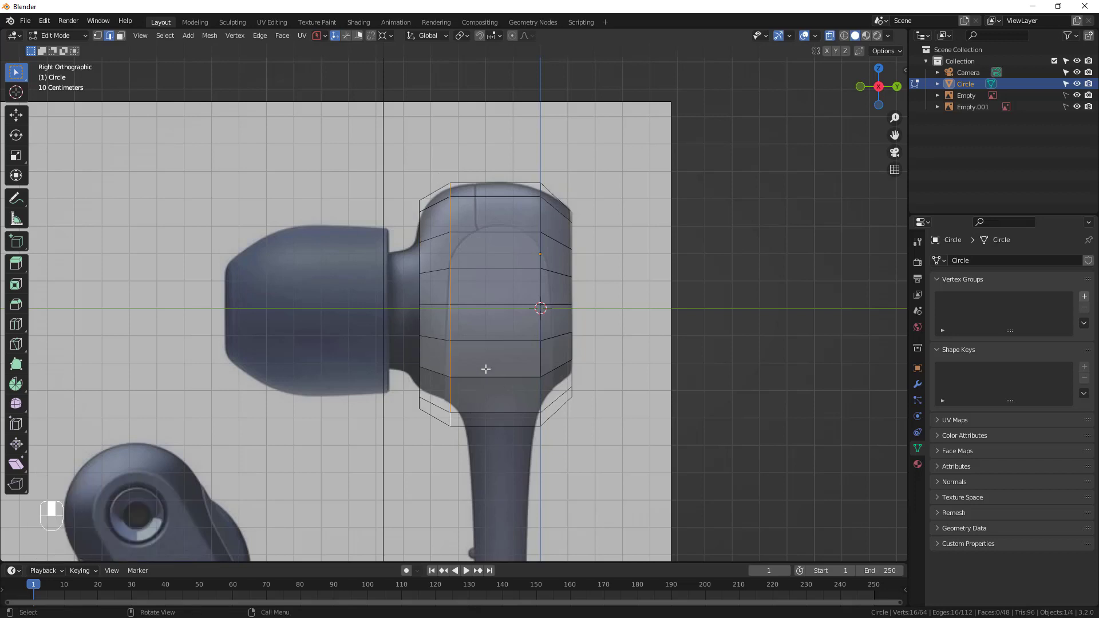
key("g")
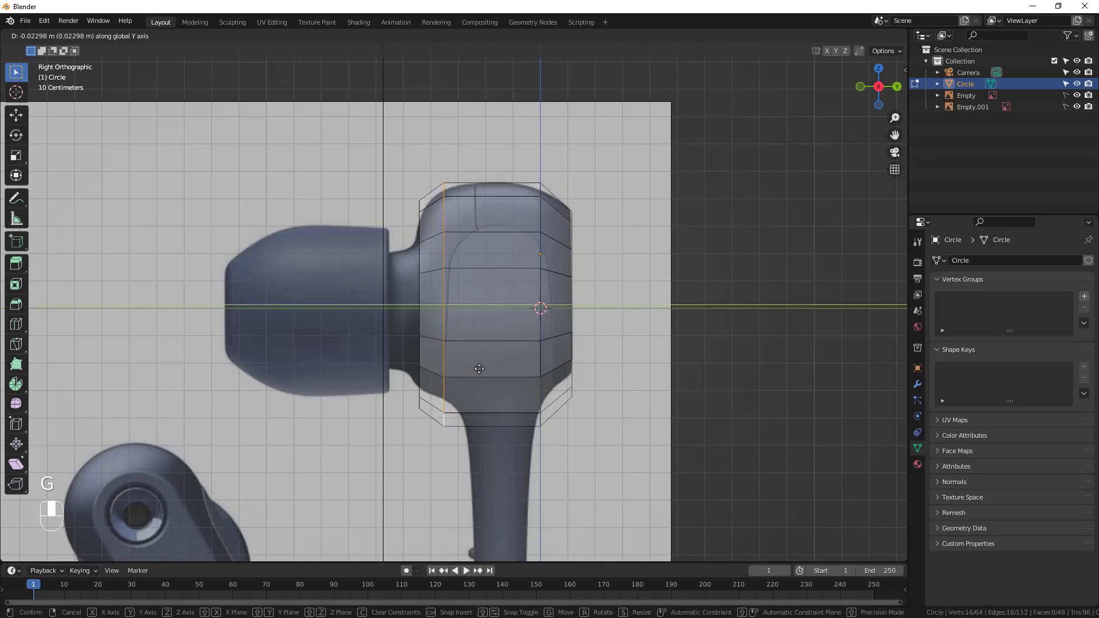
left_click(478, 368)
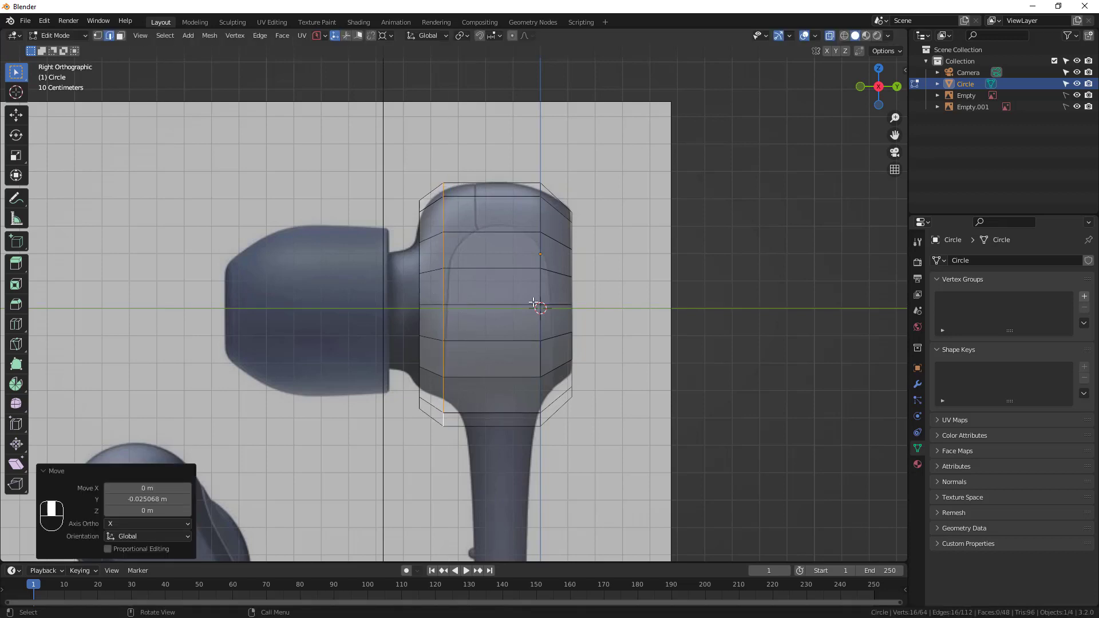
Turn off X-ray, then extrude the back opening's edge loop inward by scaling it to about 0.897
scroll(533, 304, "down", 1)
middle_click_drag(532, 302, 721, 190)
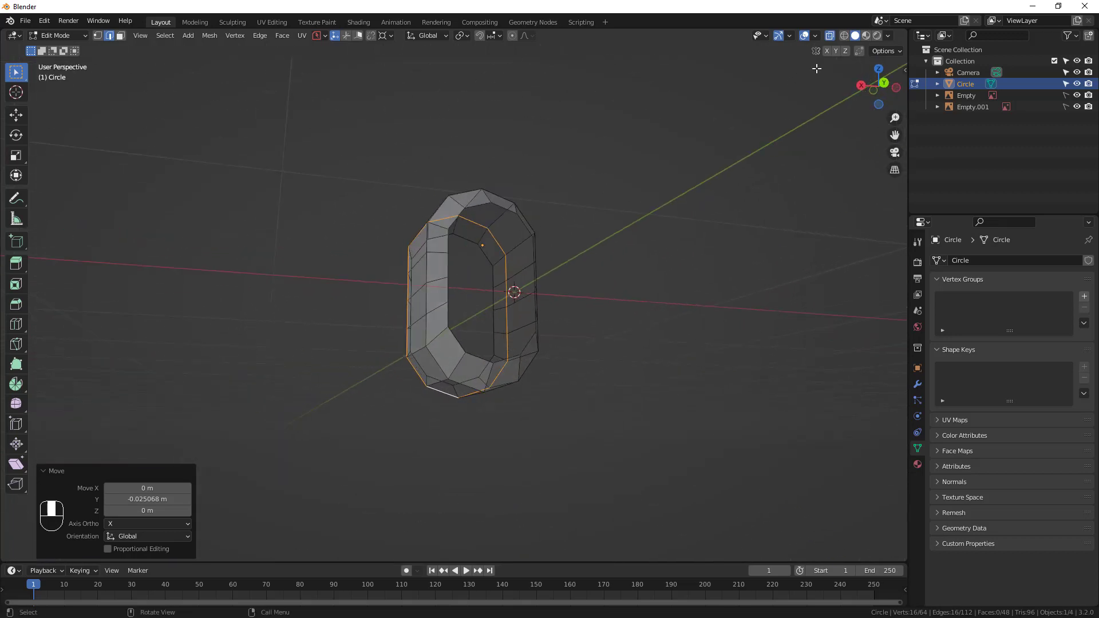
left_click(828, 36)
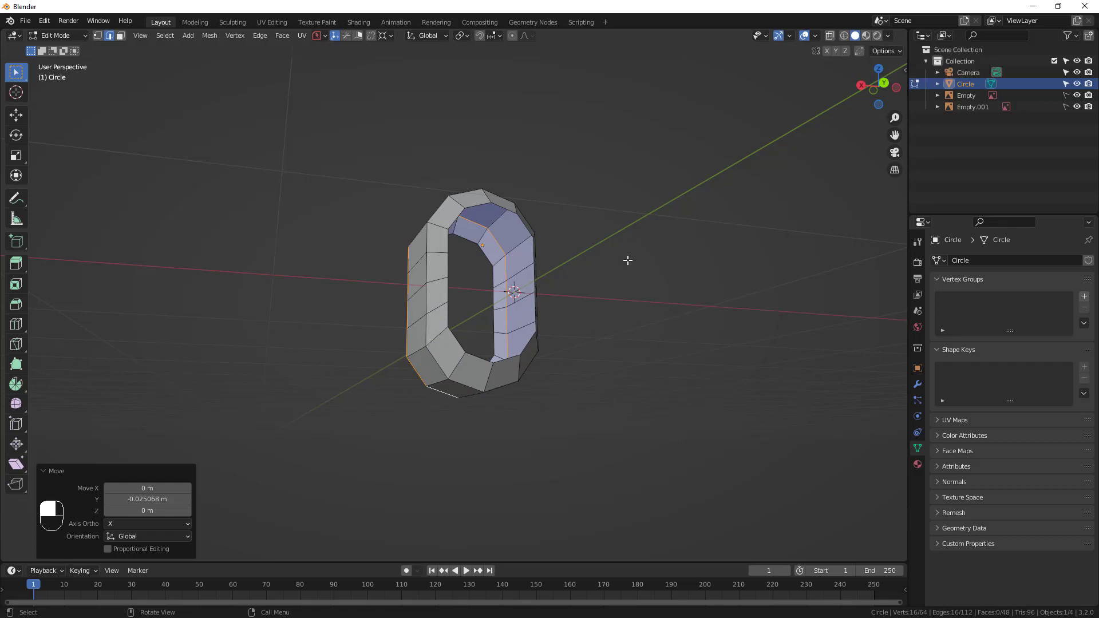
middle_click_drag(629, 261, 468, 224)
left_click(533, 229, "alt")
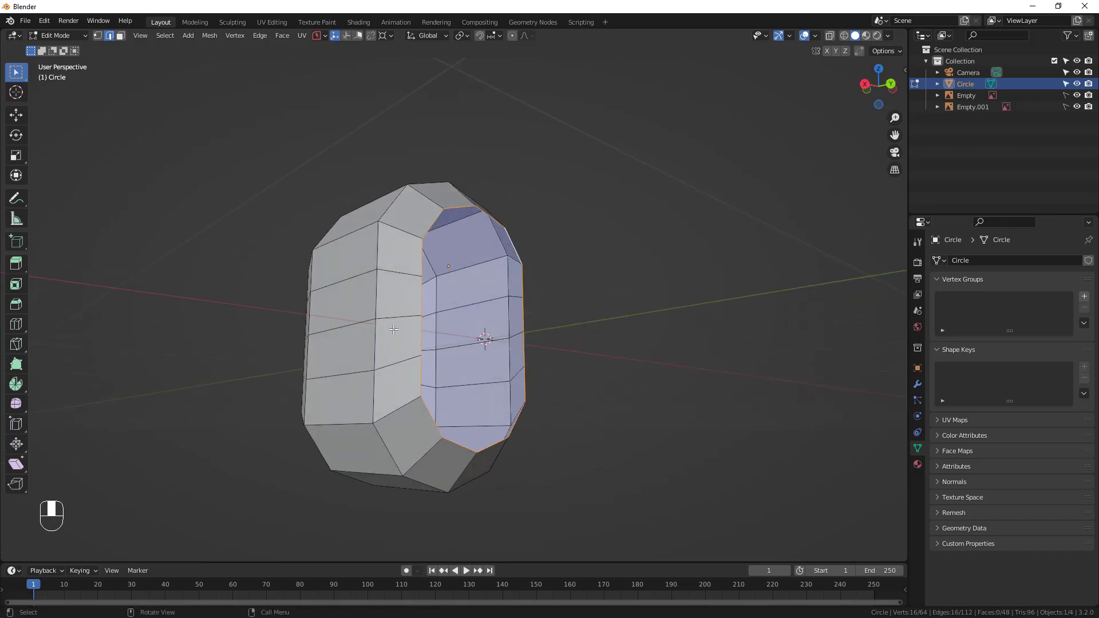
middle_click_drag(611, 238, 616, 353)
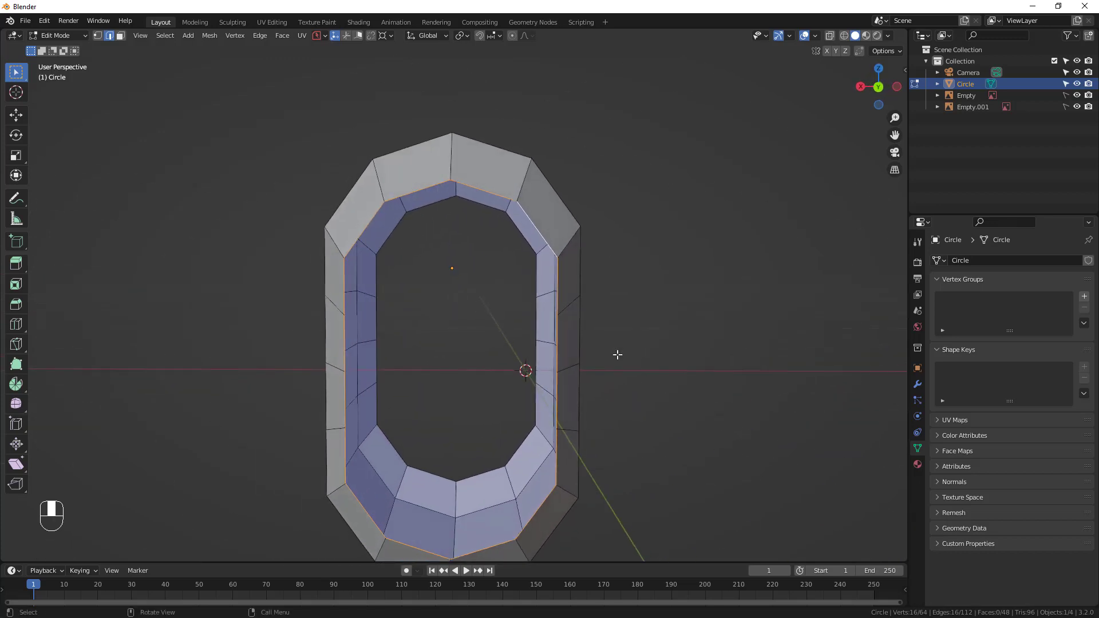
key("e")
key("s")
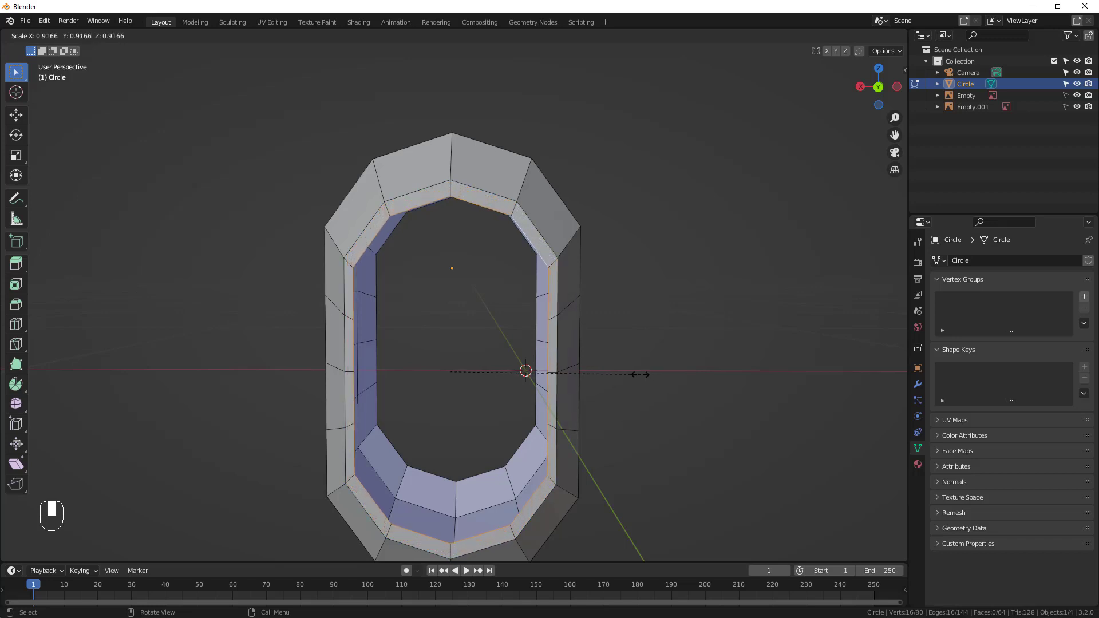
left_click(631, 374)
middle_click_drag(631, 378, 553, 427)
middle_click_drag(452, 436, 468, 373)
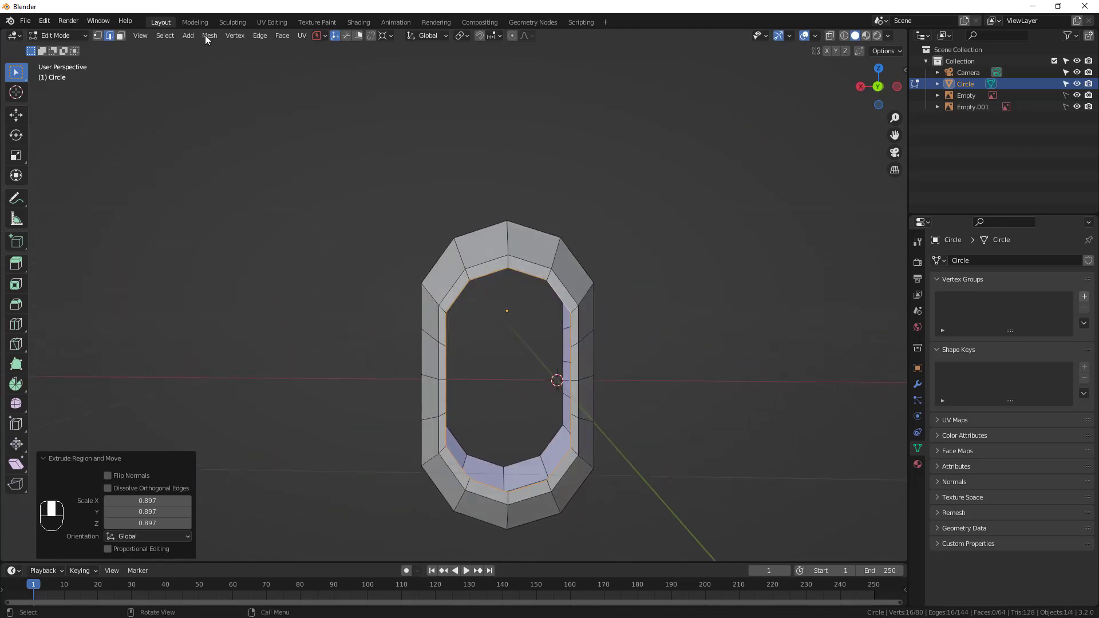
Close the back opening with a Grid Fill of span 6 and offset 0
left_click(164, 36)
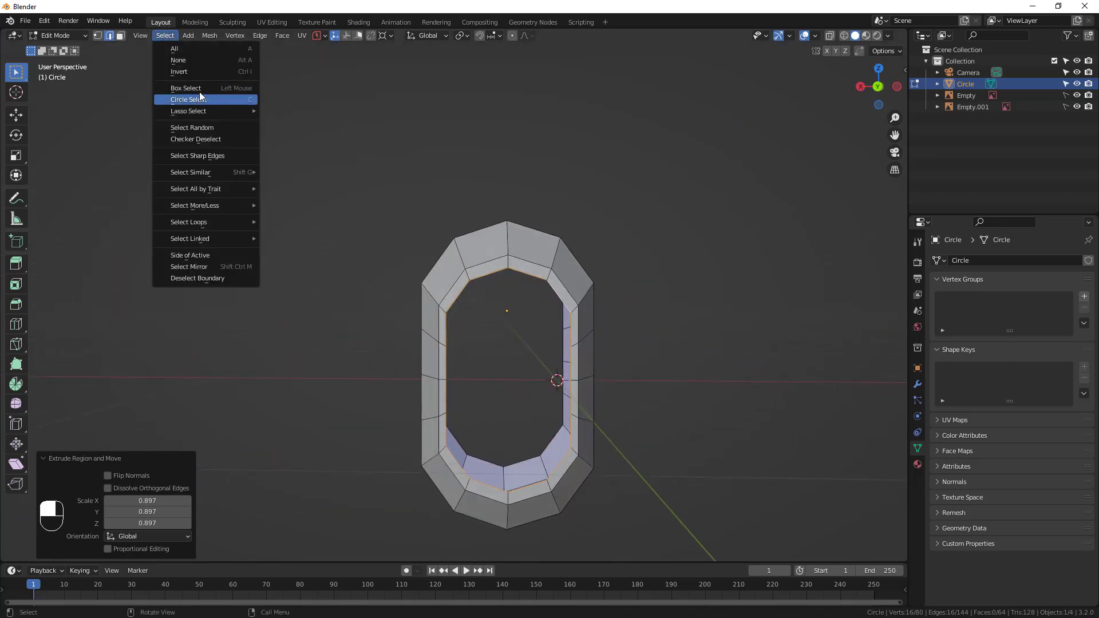
left_click(282, 36)
left_click(298, 173)
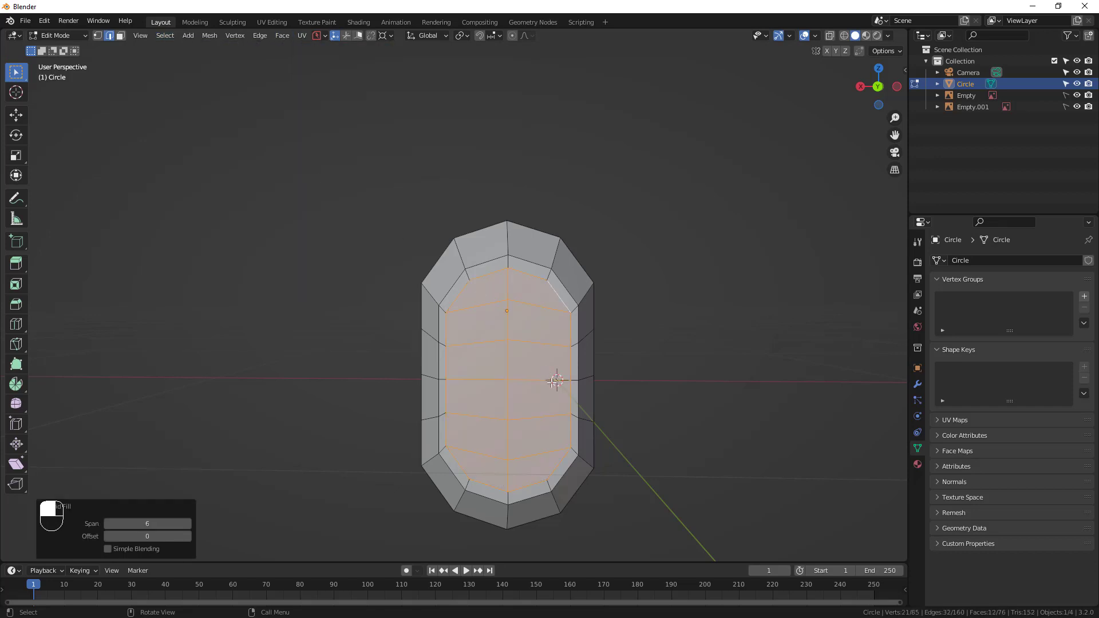
Compare the filled back cap with the reference image in the back view using X-ray
middle_click_drag(559, 376, 511, 274)
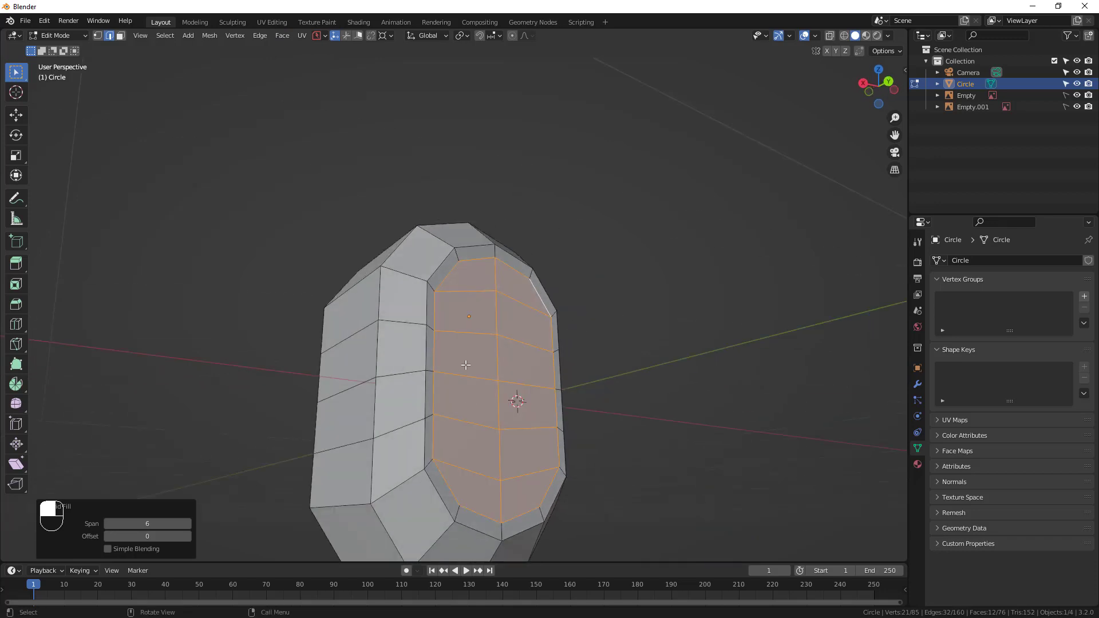
scroll(462, 415, "down", 2)
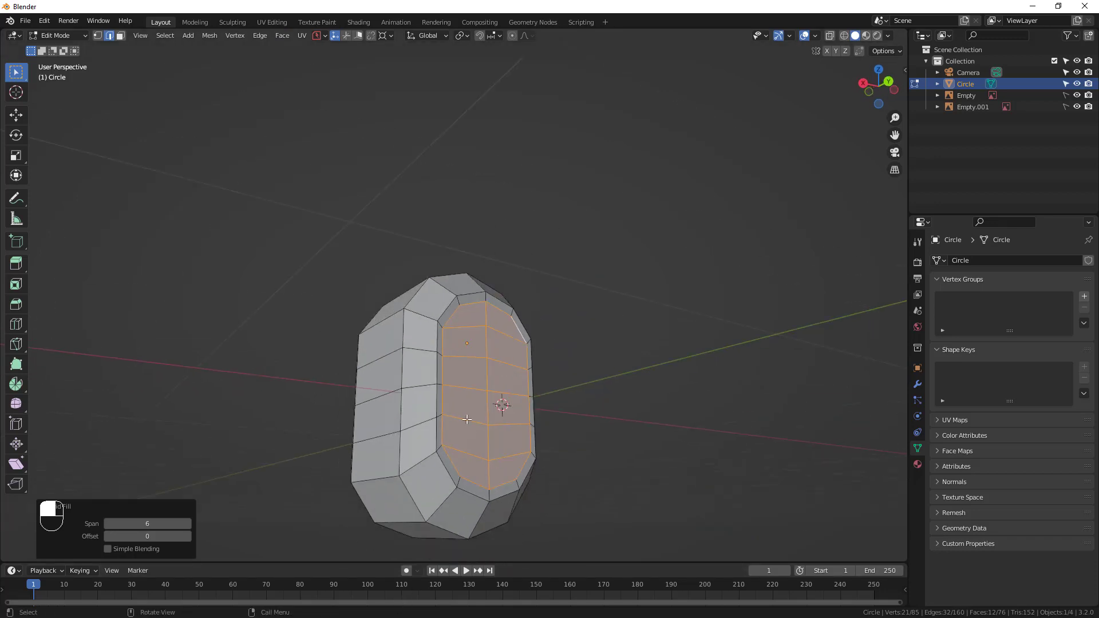
middle_click_drag(467, 419, 545, 396)
middle_click_drag(578, 350, 711, 260, "alt")
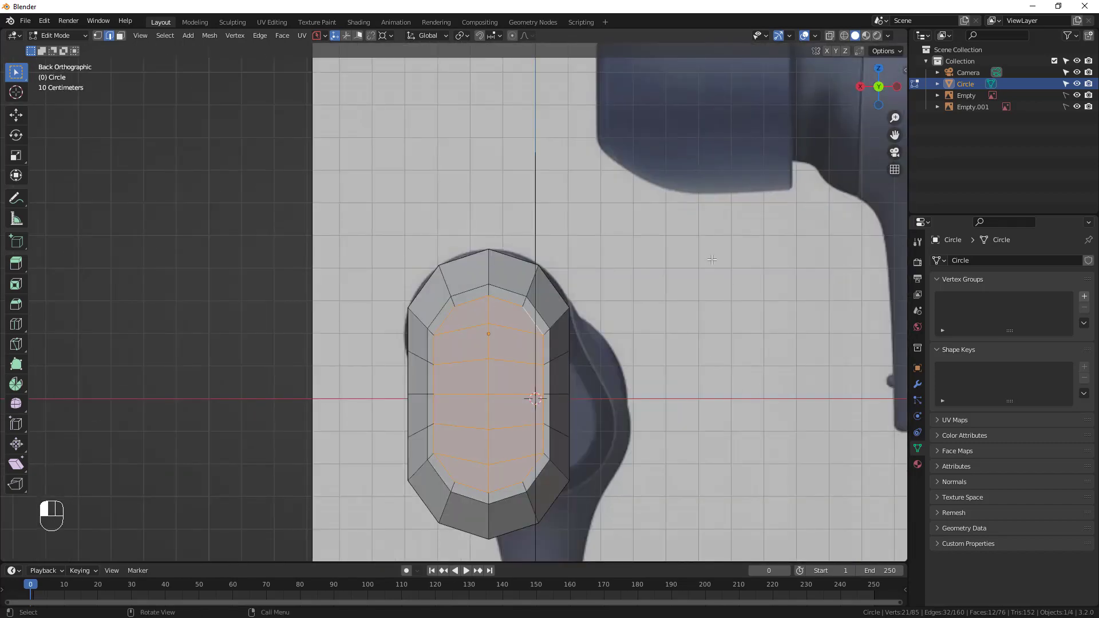
left_click(828, 36)
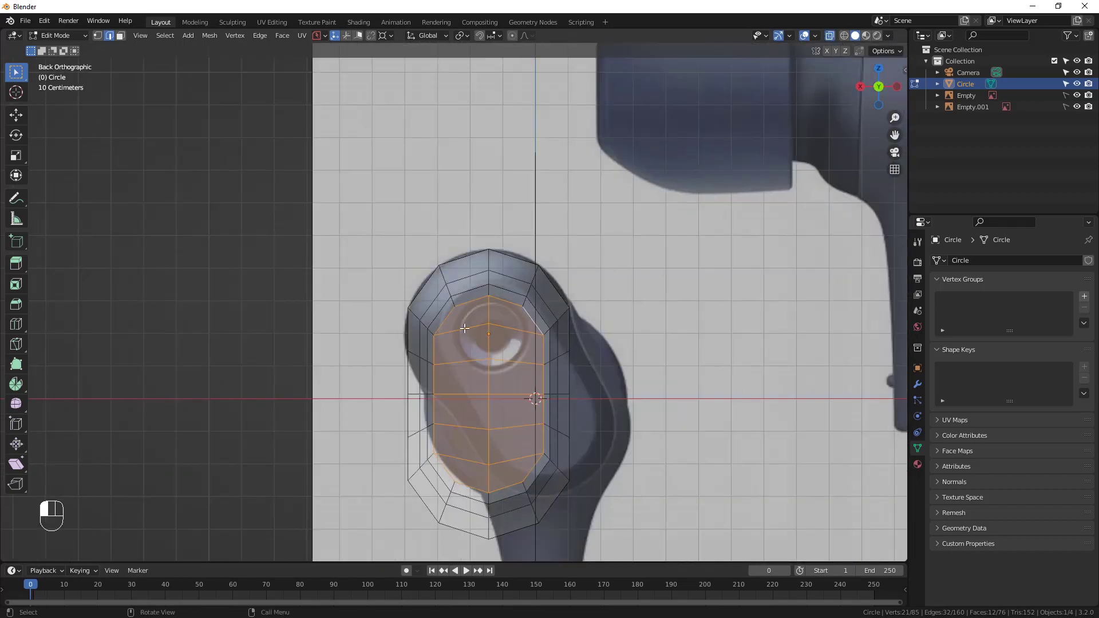
middle_click_drag(536, 335, 640, 269)
left_click(829, 36)
middle_click_drag(810, 55, 500, 324)
Try to inset the back cap's six upper grid faces by about 0.029 m in face mode, and undo it
key("alt+a")
key("3")
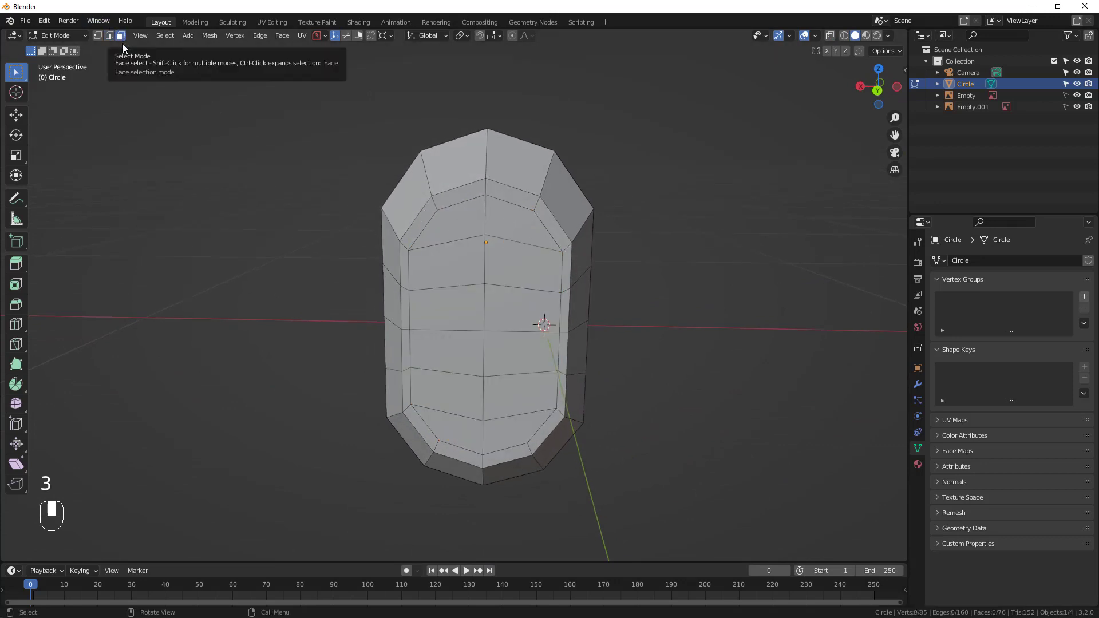
left_click(499, 223)
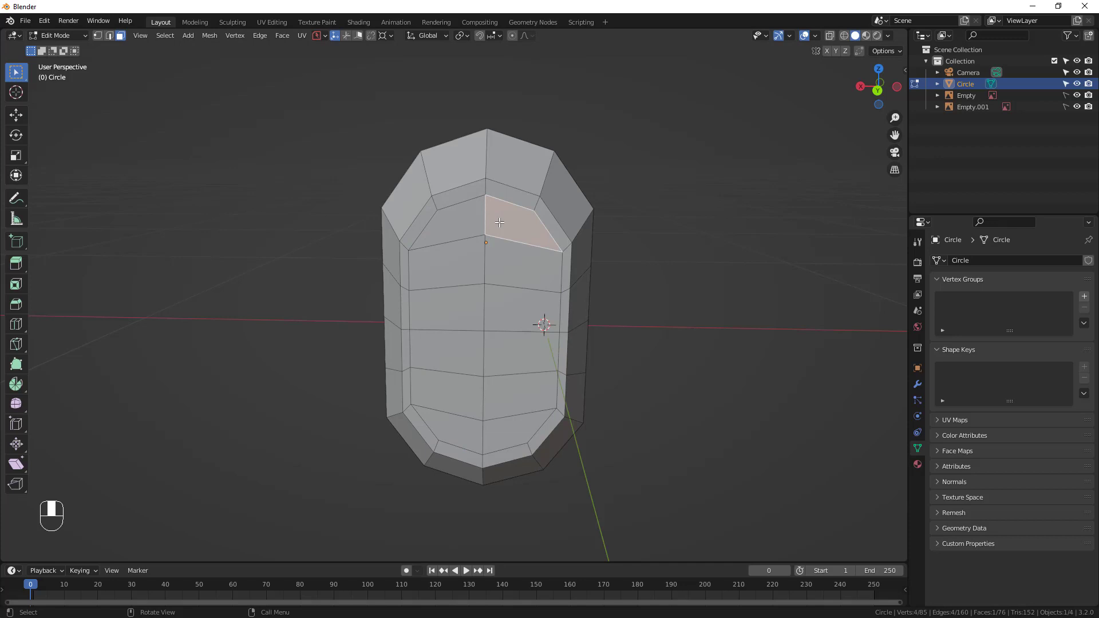
left_click(458, 232, "shift")
left_click(479, 271, "shift")
left_click(525, 268, "shift")
left_click(455, 318, "shift")
left_click(512, 311, "shift")
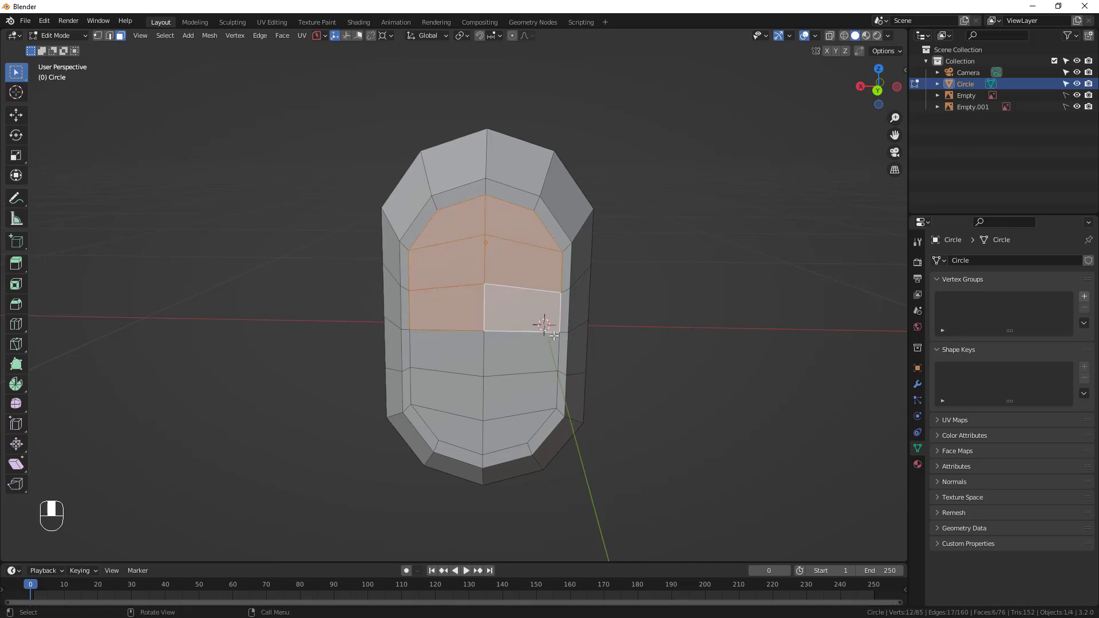
middle_click_drag(540, 321, 581, 319)
key("i")
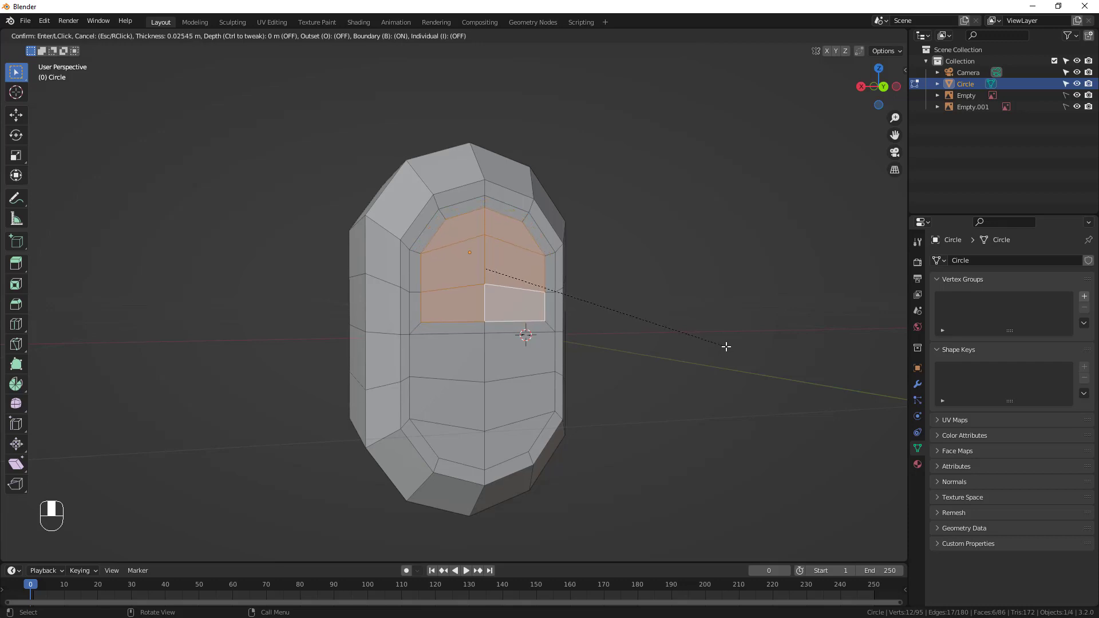
left_click(725, 346)
middle_click_drag(560, 319, 606, 323)
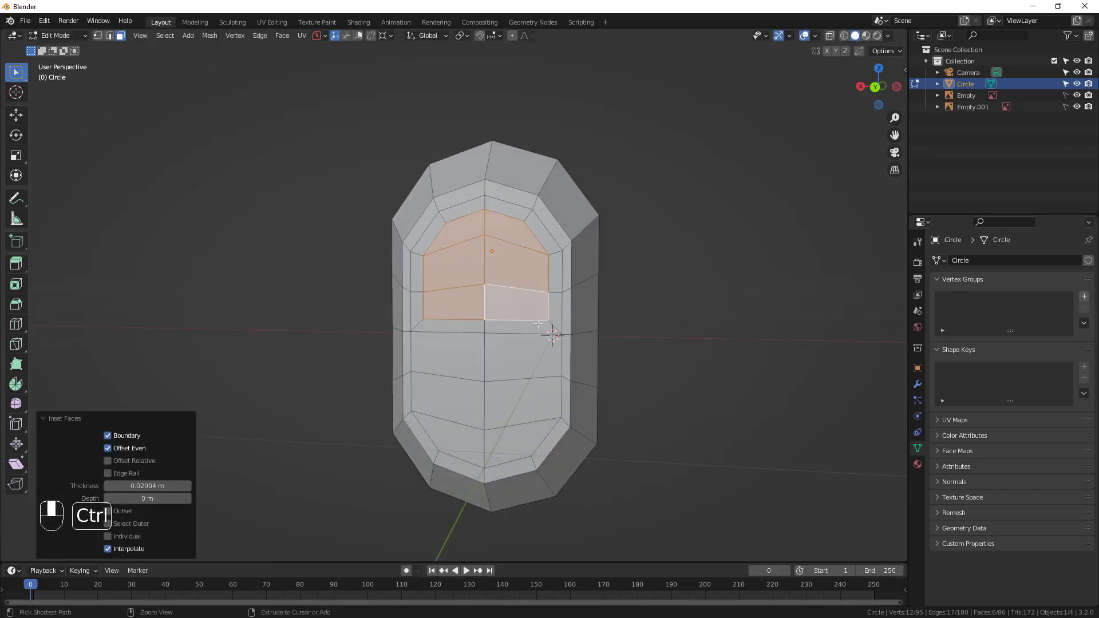
key("ctrl+z")
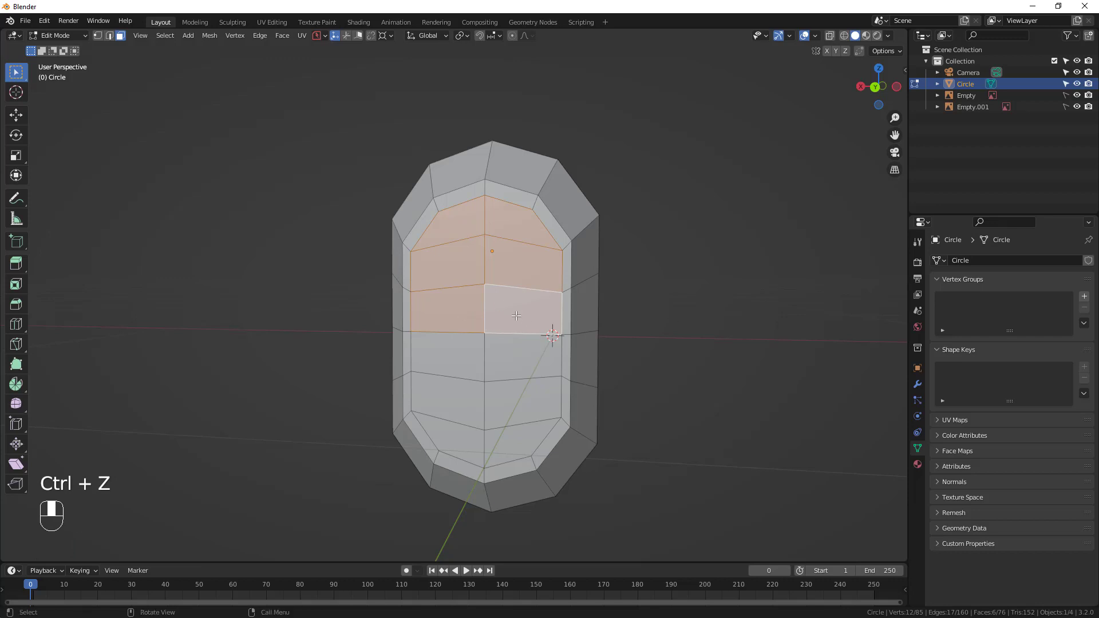
Slide the back cap's middle centre vertex and the one below it downward along the central edge, the lower one by about 0.364
scroll(478, 325, "up", 2)
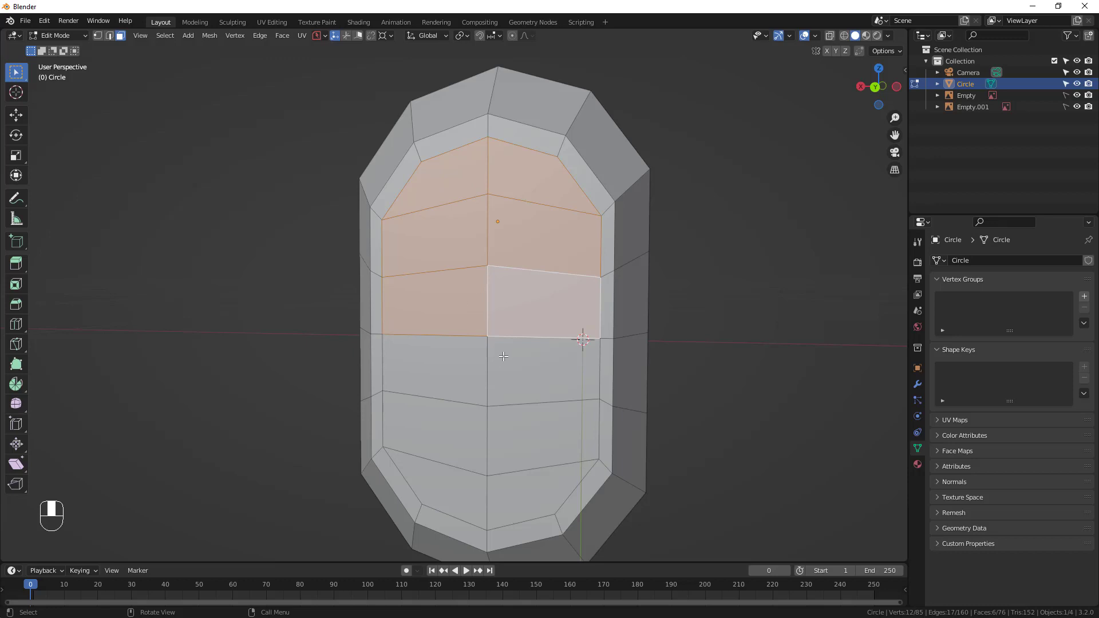
key("1")
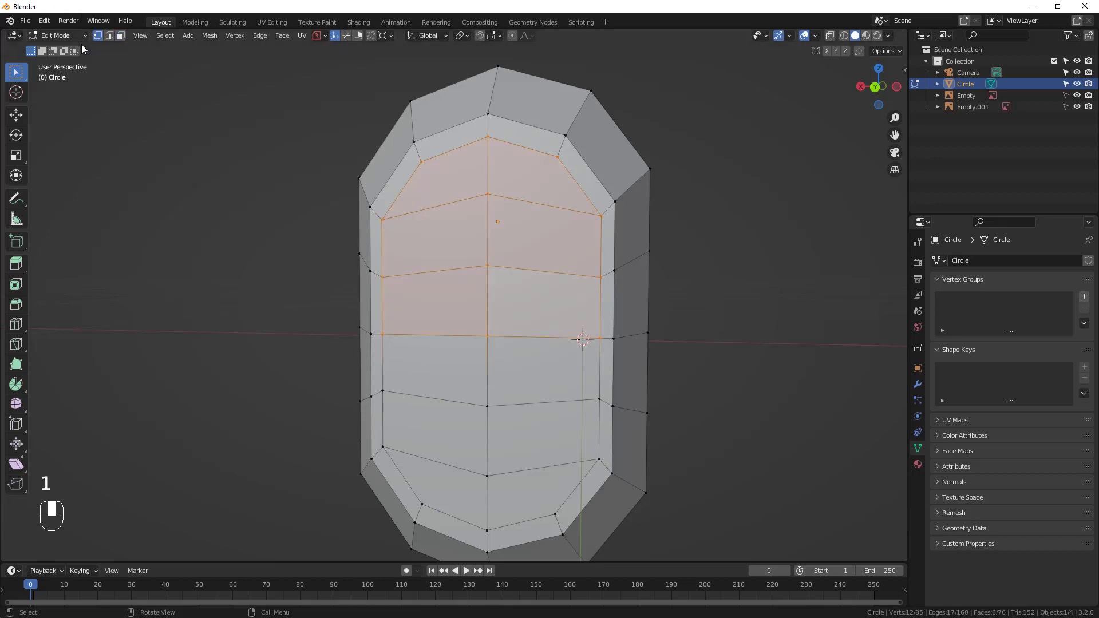
left_click(485, 339)
key("g")
key("g")
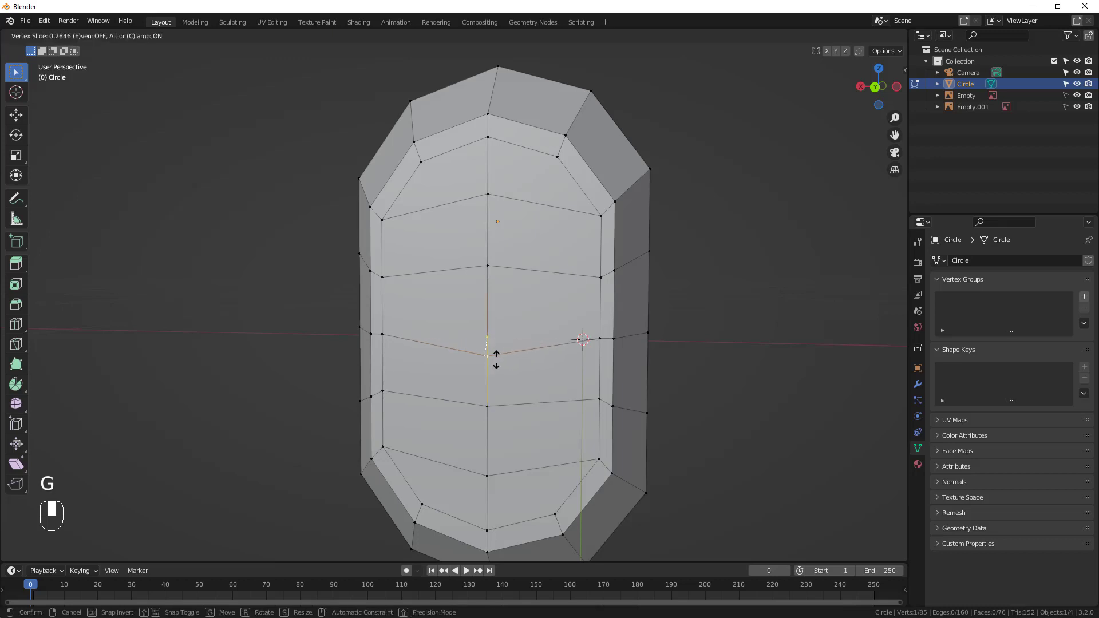
left_click(497, 407)
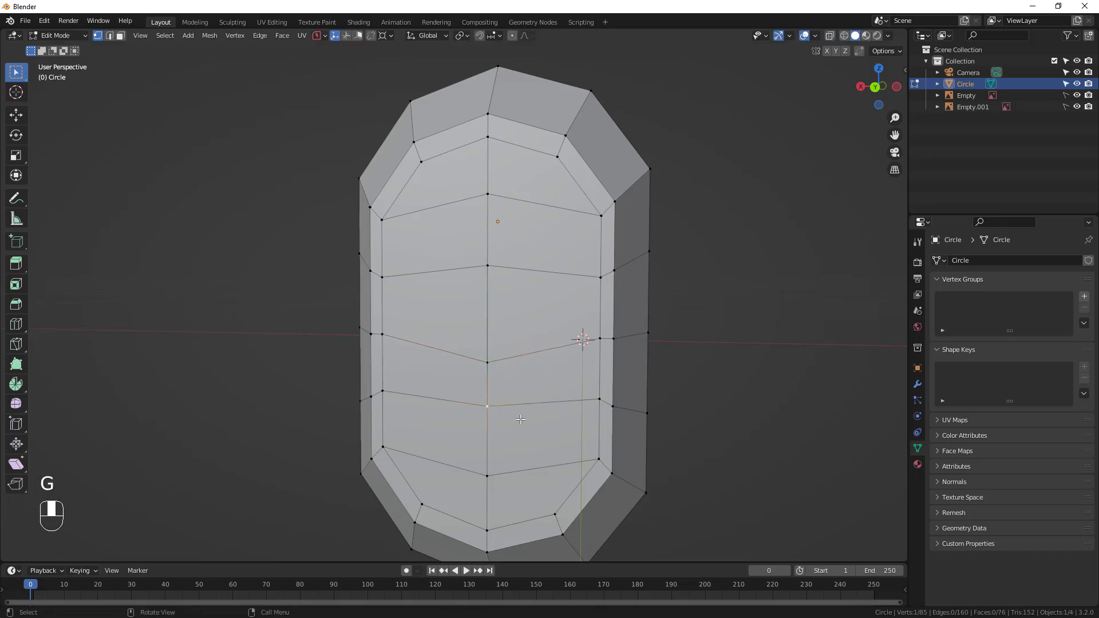
key("g")
key("g")
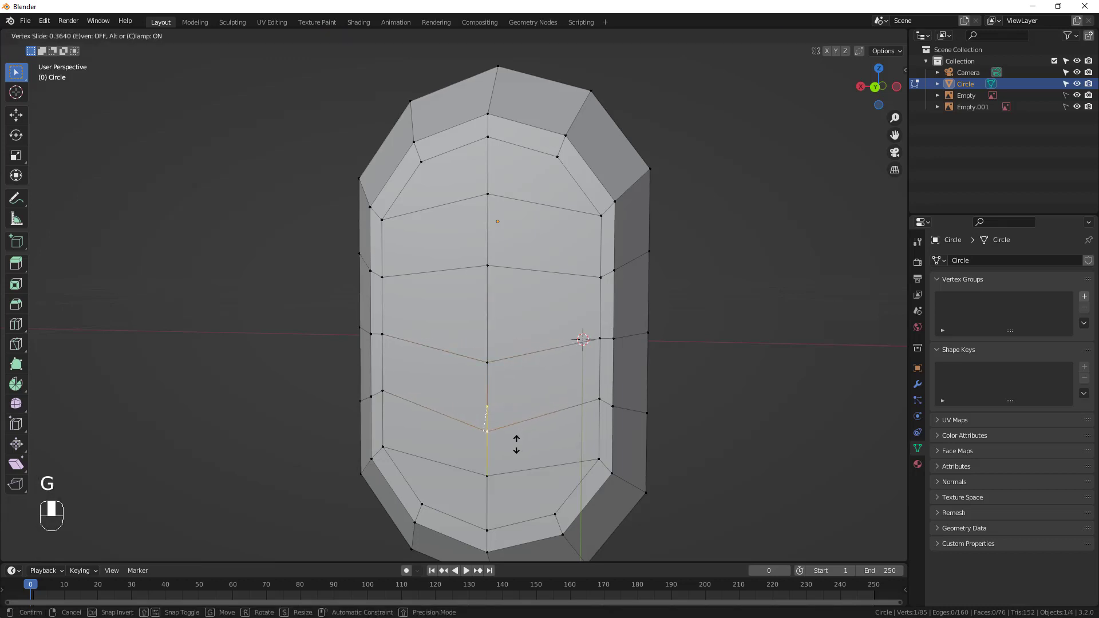
left_click(515, 444)
Slide the centre vertex above the cap's middle row downward along the central edge by about 0.18
left_click(500, 275)
key("g")
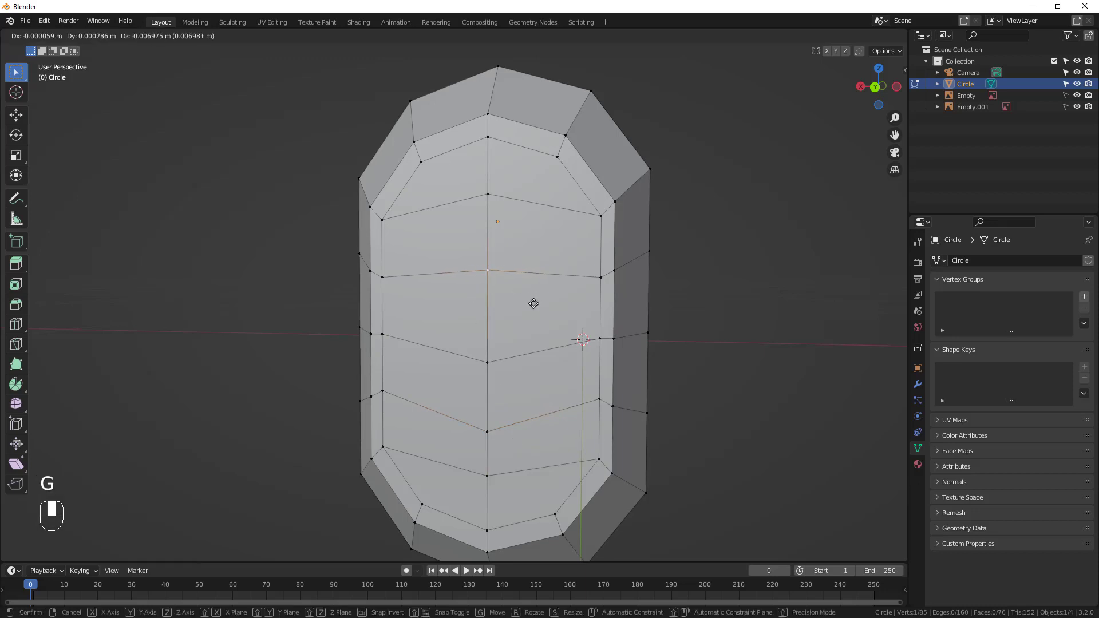
key("g")
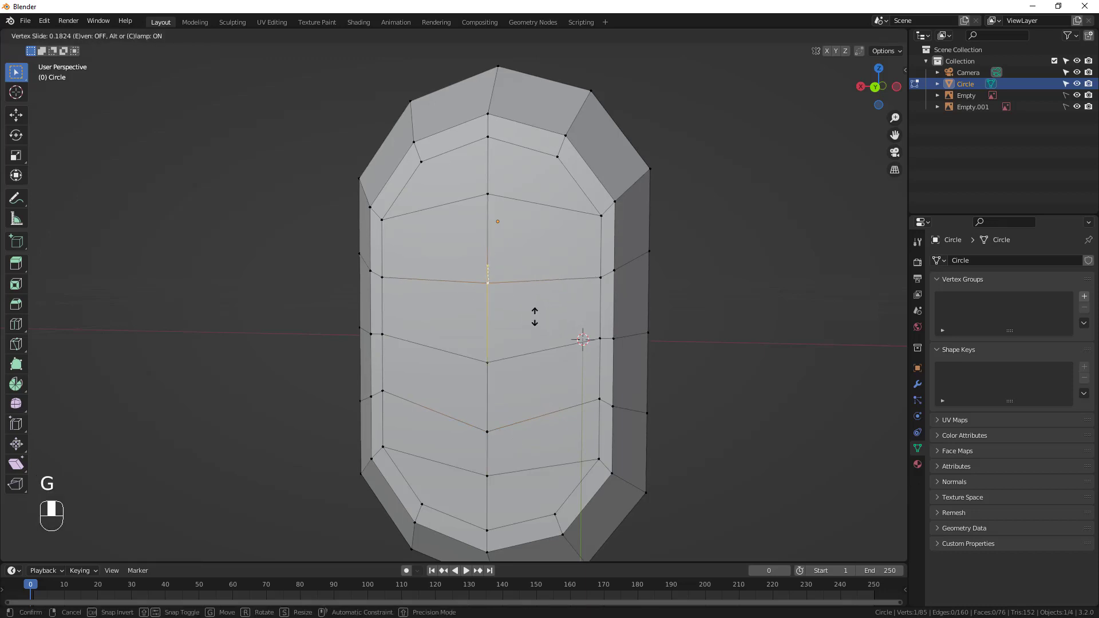
left_click(533, 316)
Inset the back cap's six upper grid faces together by about 0.016 m in face mode
middle_click_drag(532, 315, 505, 188)
key("3")
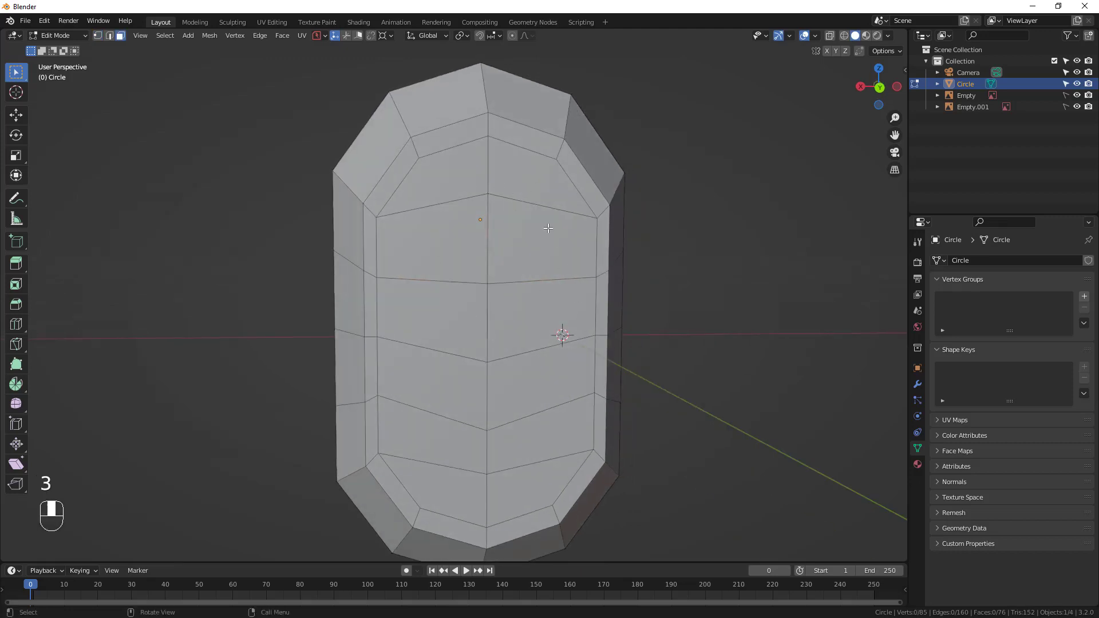
left_click(528, 186)
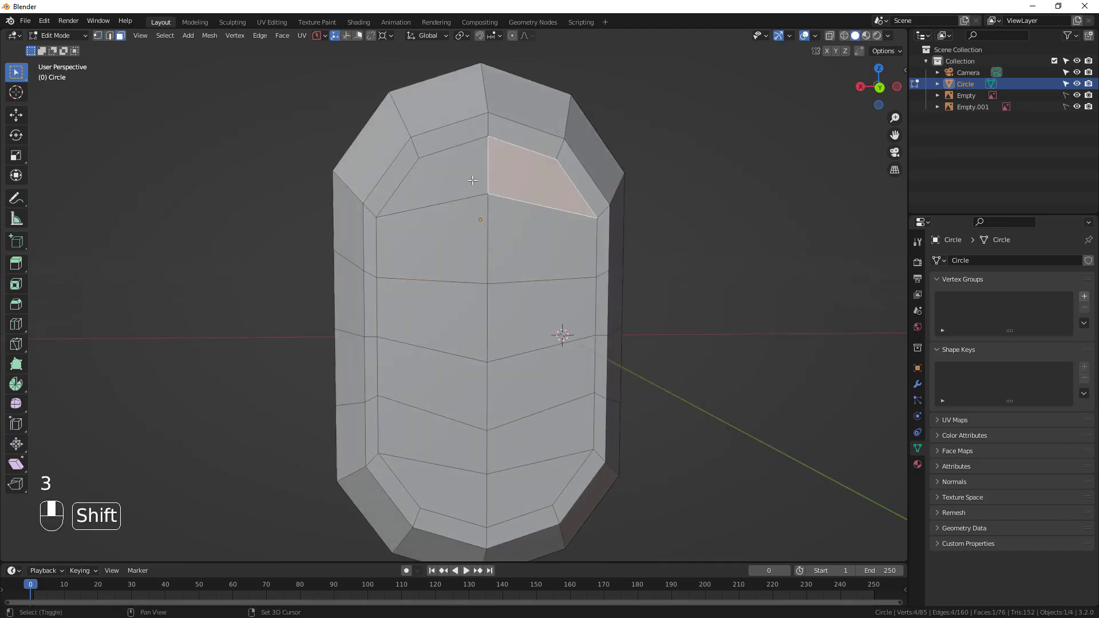
left_click(444, 202, "shift")
left_click(533, 245, "shift")
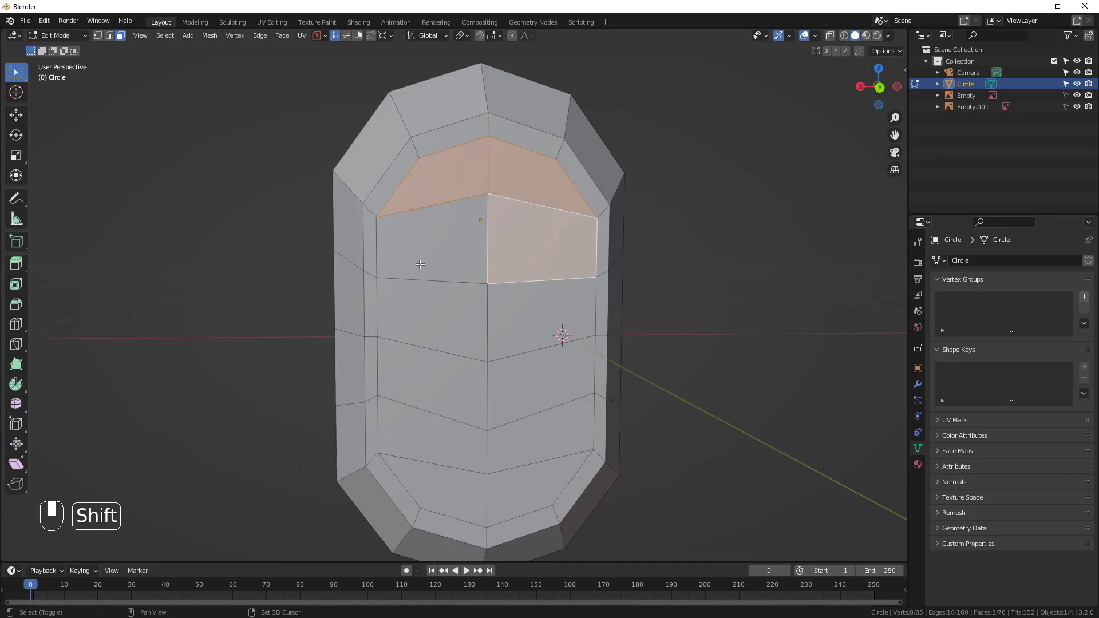
left_click(440, 252, "shift")
left_click(449, 318, "shift")
left_click(534, 326, "shift")
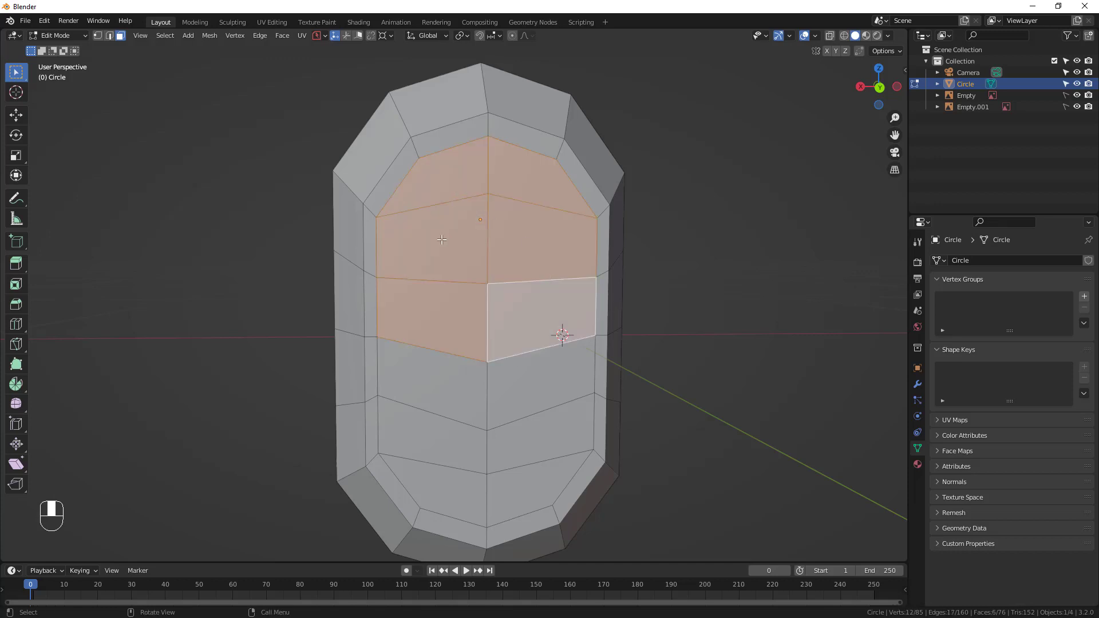
key("i")
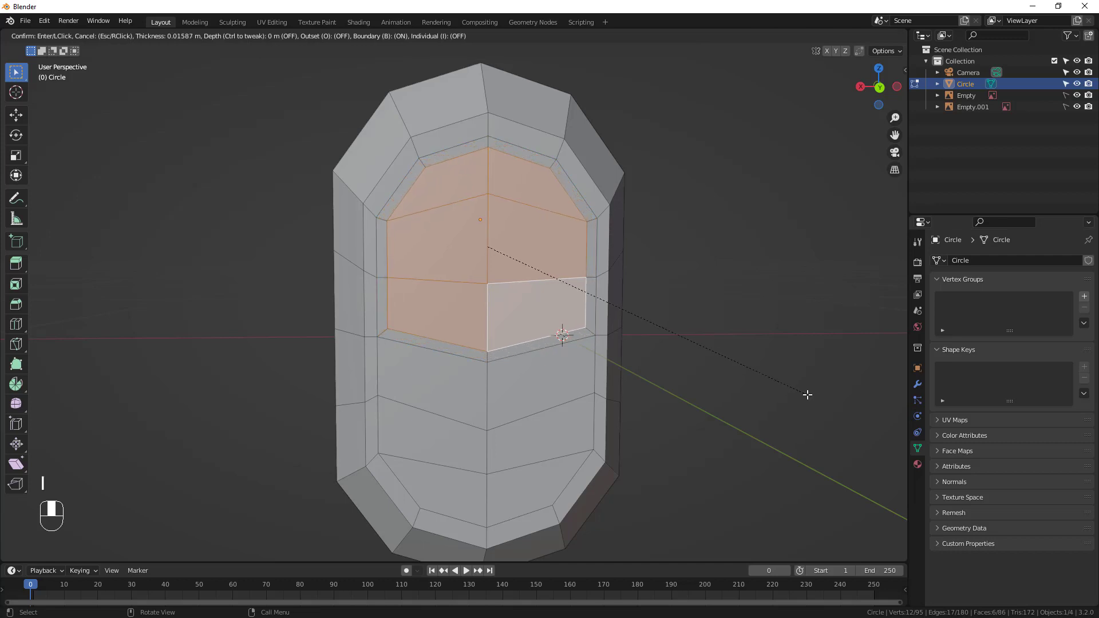
left_click(806, 394)
Round the inset face region into a circle with LoopTools Circle, using the Best fit method
right_click(527, 227)
mouse_move(528, 228)
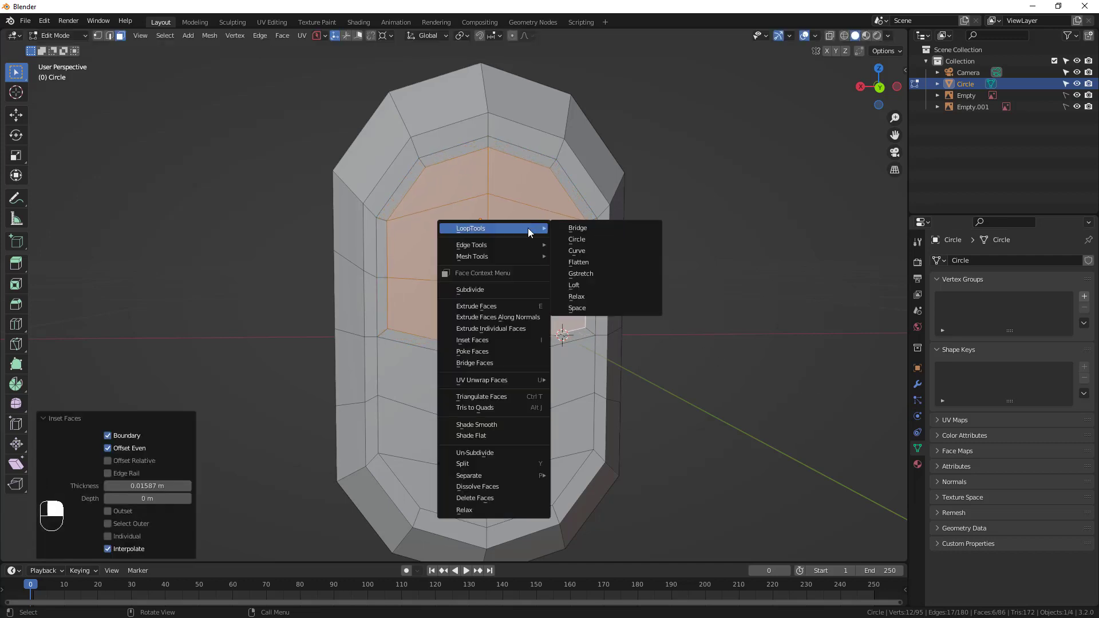
left_click(583, 240)
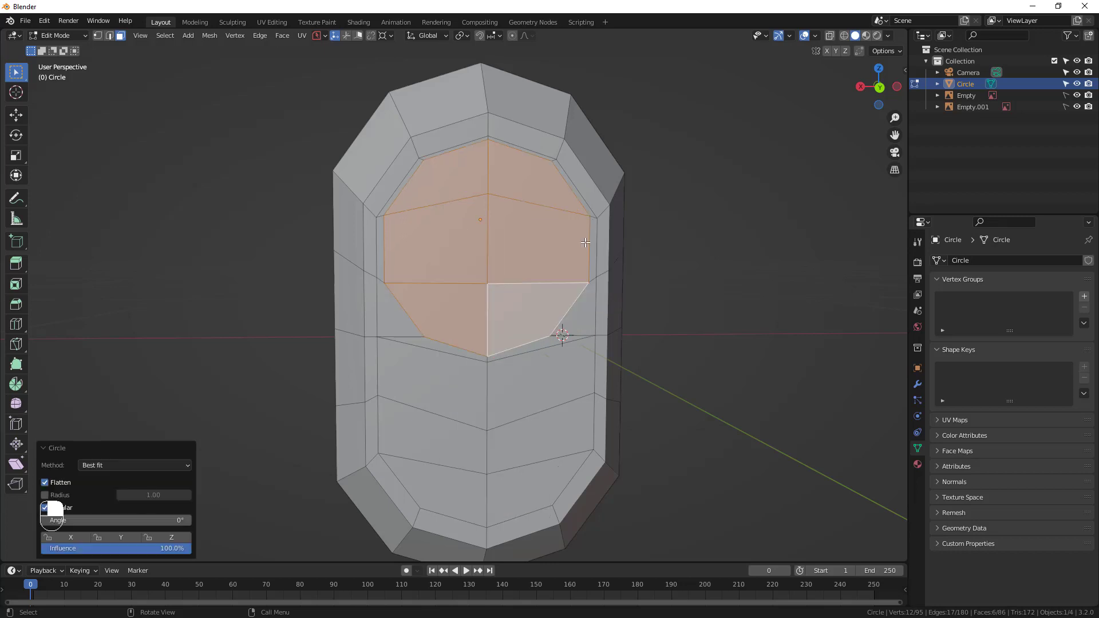
Scale the circular face region by about 0.869, and fine-tune it with a second scale of about 1.023
middle_click_drag(518, 328, 576, 260)
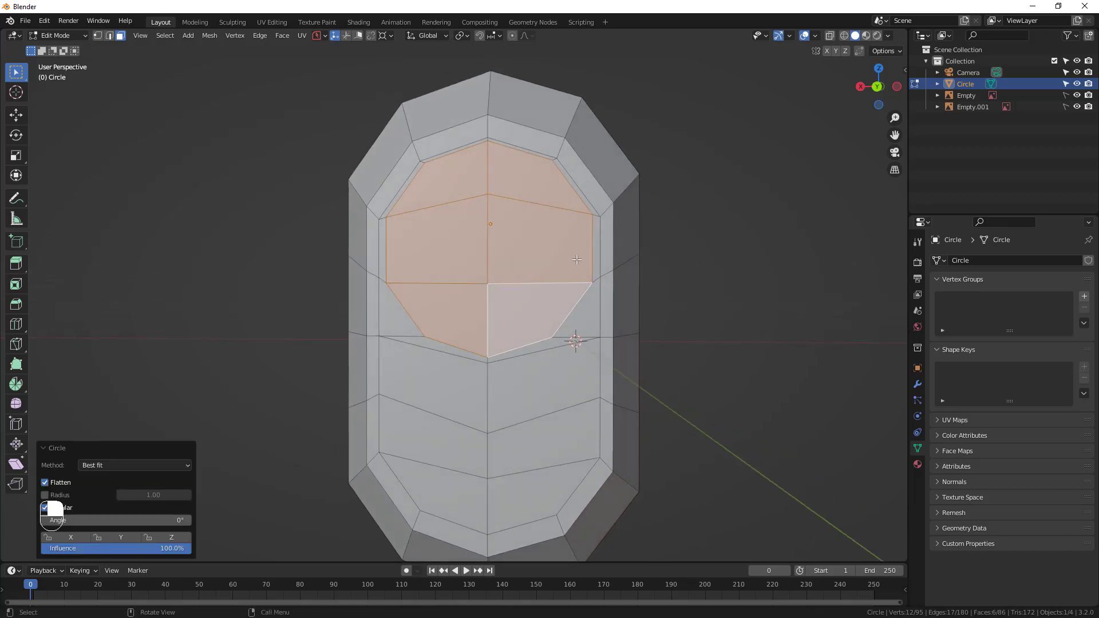
key("s")
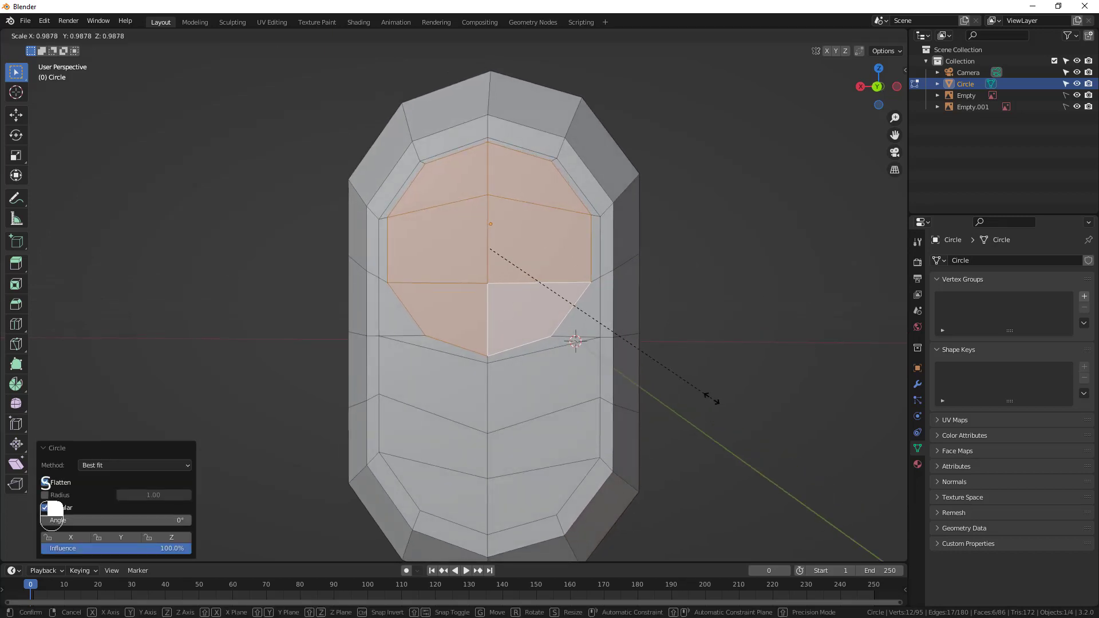
left_click(678, 387)
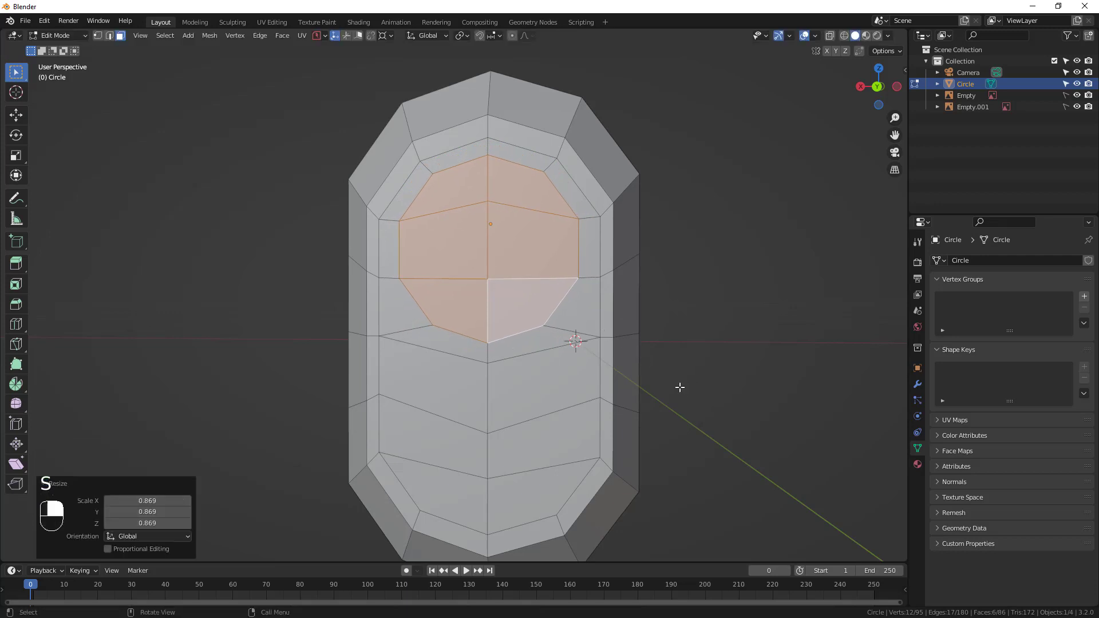
key("s")
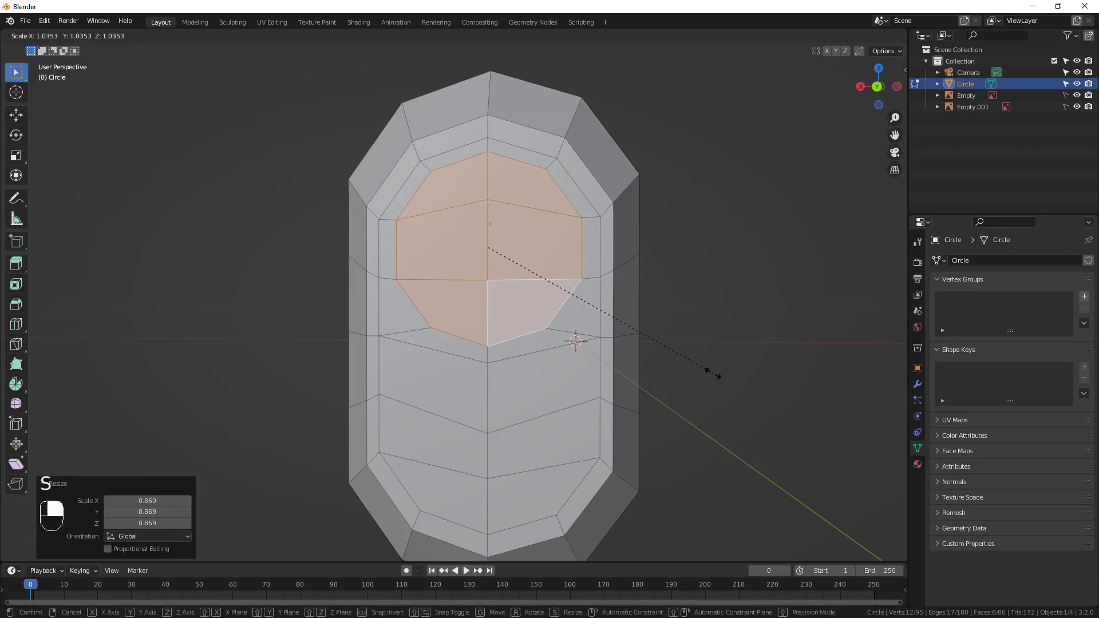
left_click(708, 375)
Extrude the circular region inward twice along its normal, by about 0.0043 m and then about 0.0174 m
middle_click_drag(707, 375, 598, 387)
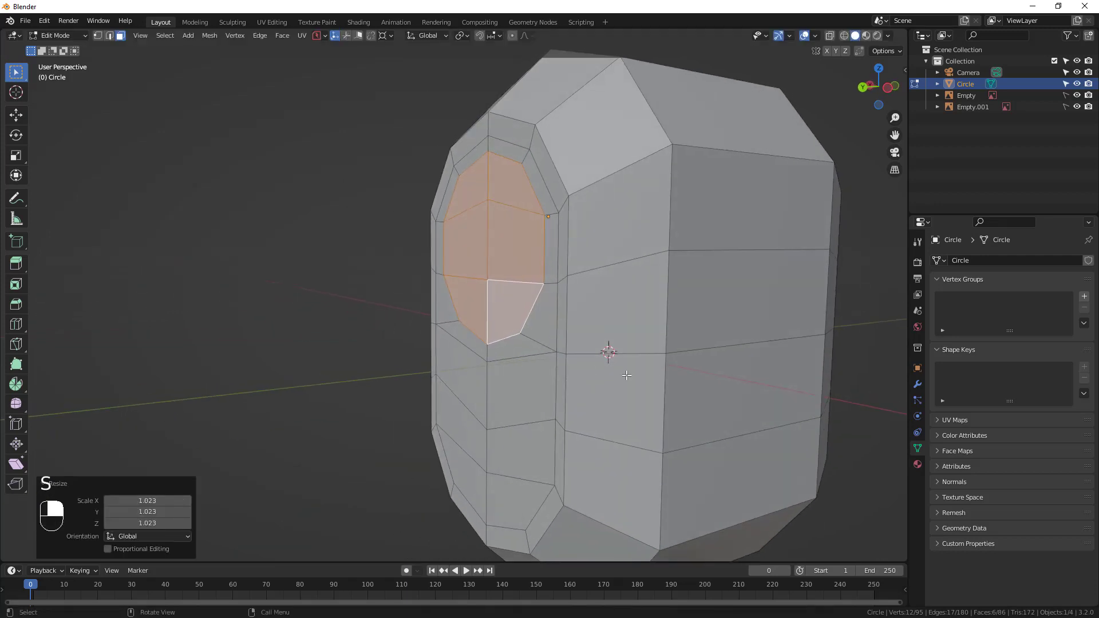
scroll(624, 373, "down", 2)
middle_click_drag(703, 367, 697, 365)
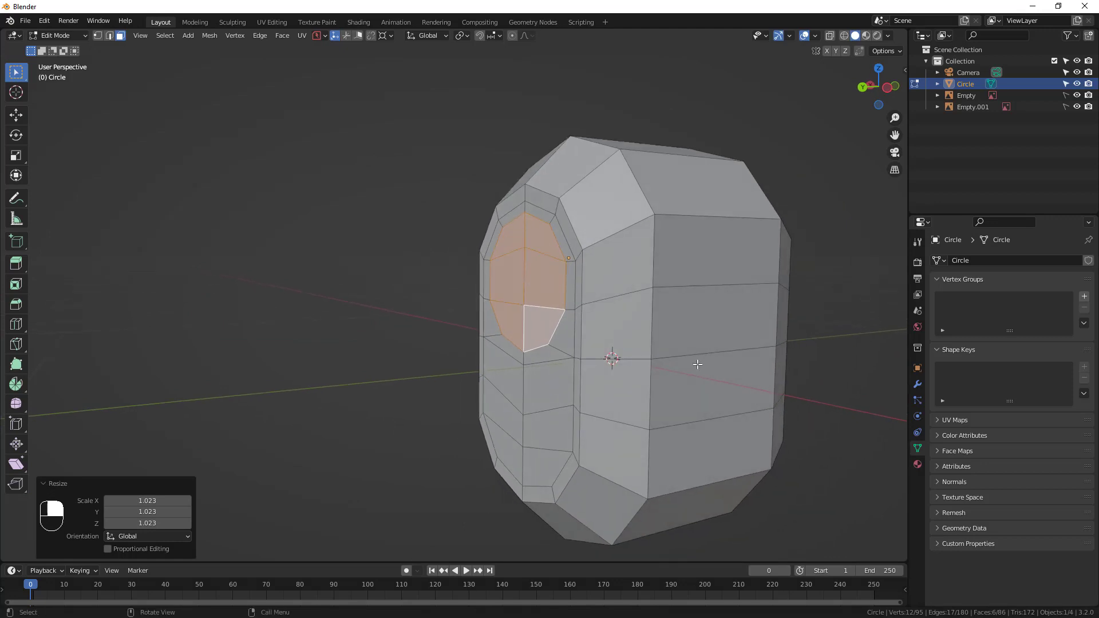
key("e")
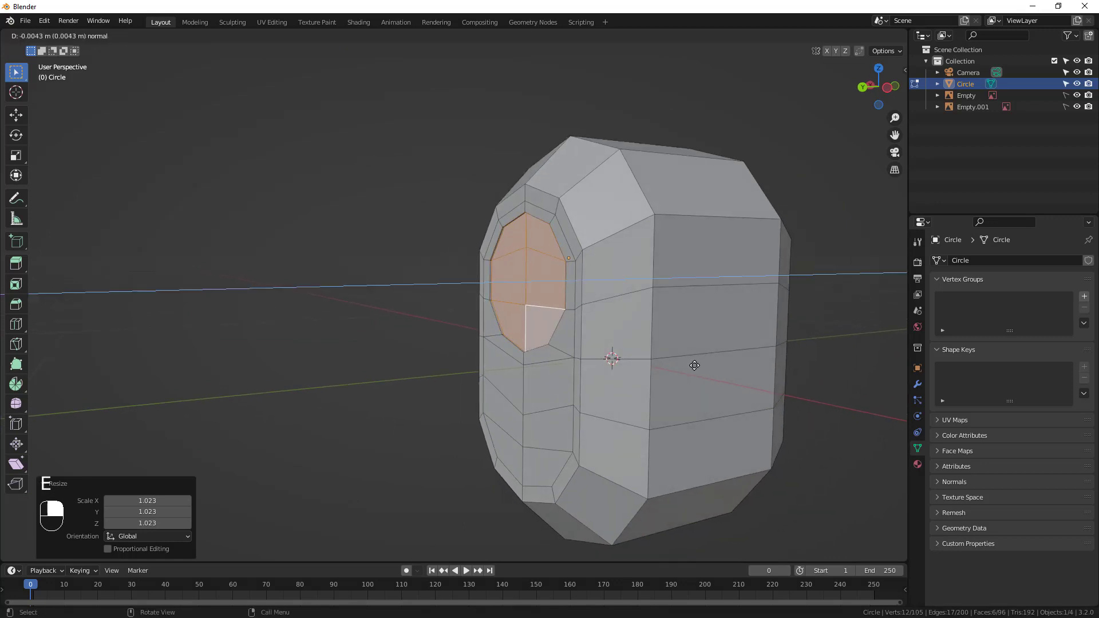
left_click(694, 365)
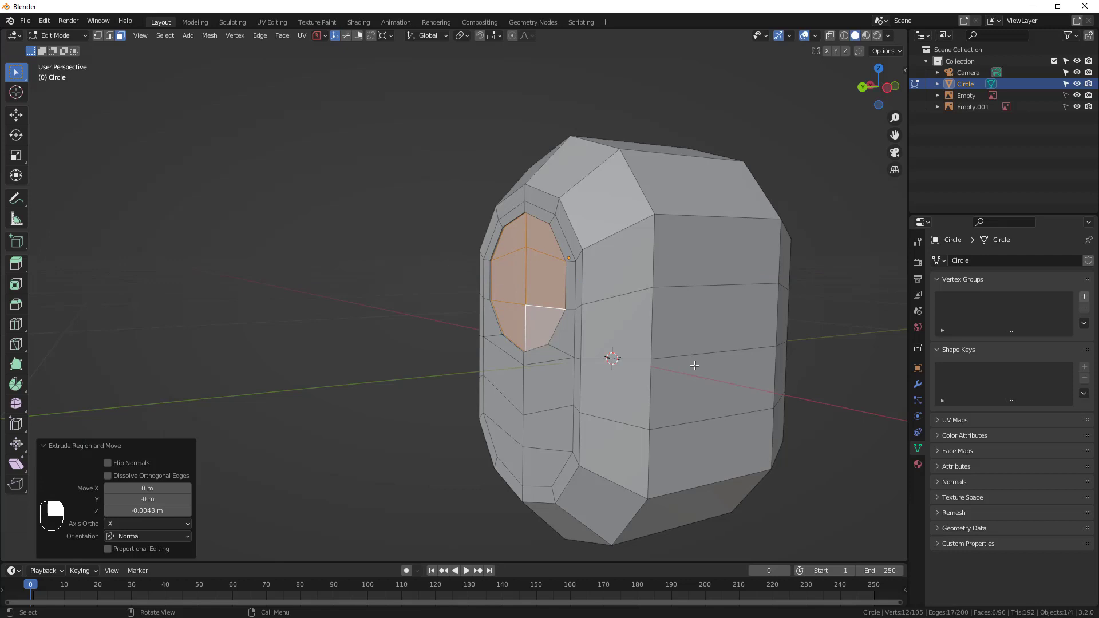
key("e")
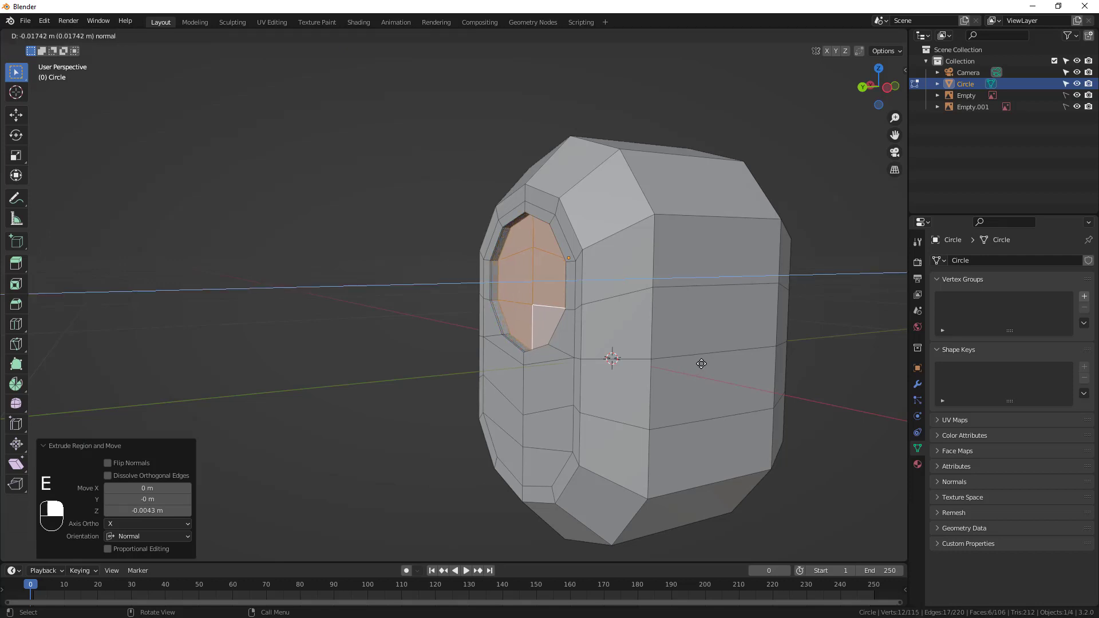
left_click(695, 365)
Extrude the recessed disc scaled to about 0.848, then extrude it outward by about 0.024 m
middle_click_drag(697, 364, 727, 365)
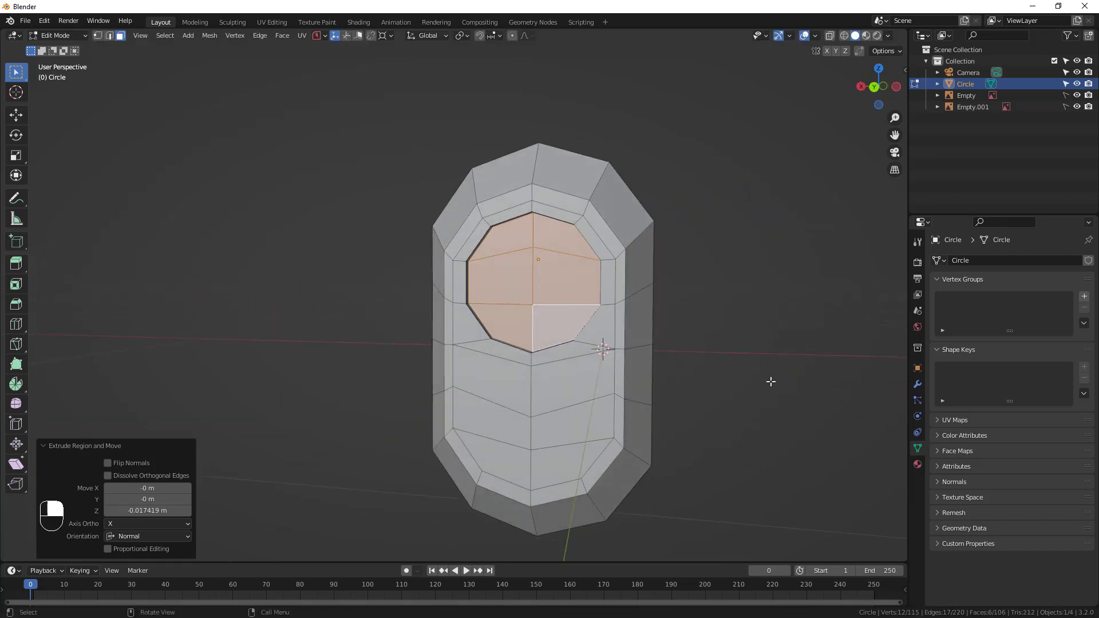
key("e")
key("s")
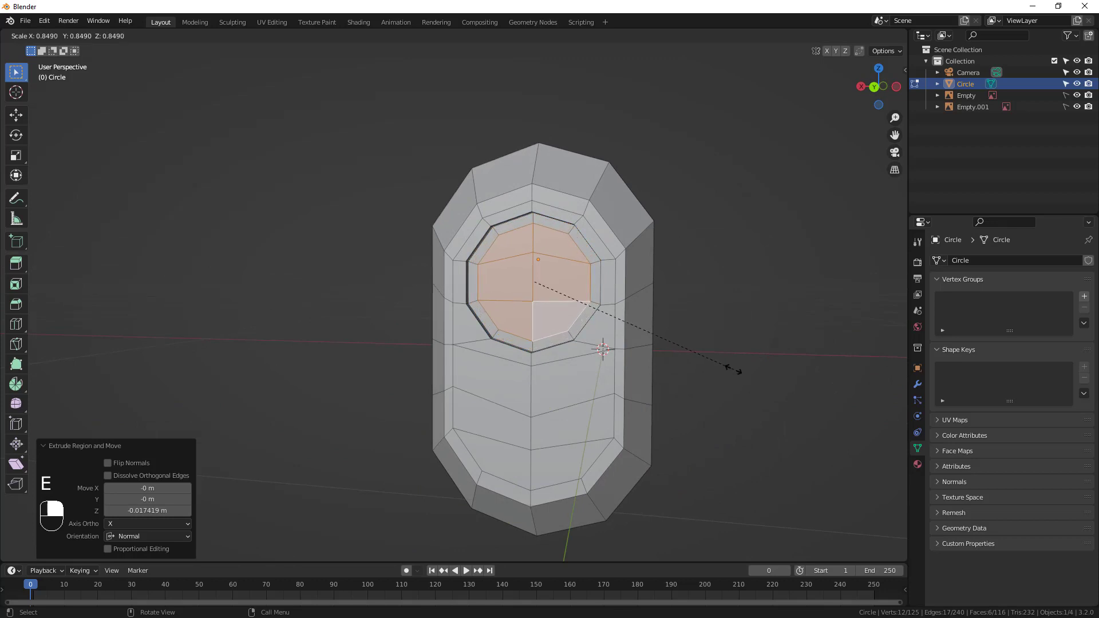
left_click(733, 369)
middle_click_drag(733, 368, 659, 372)
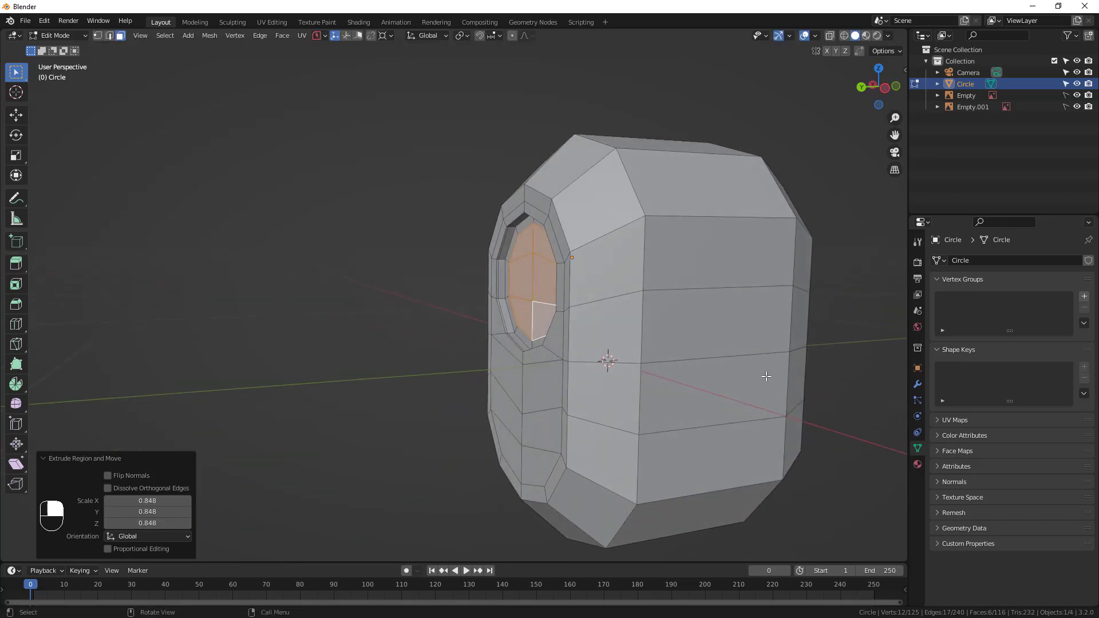
key("e")
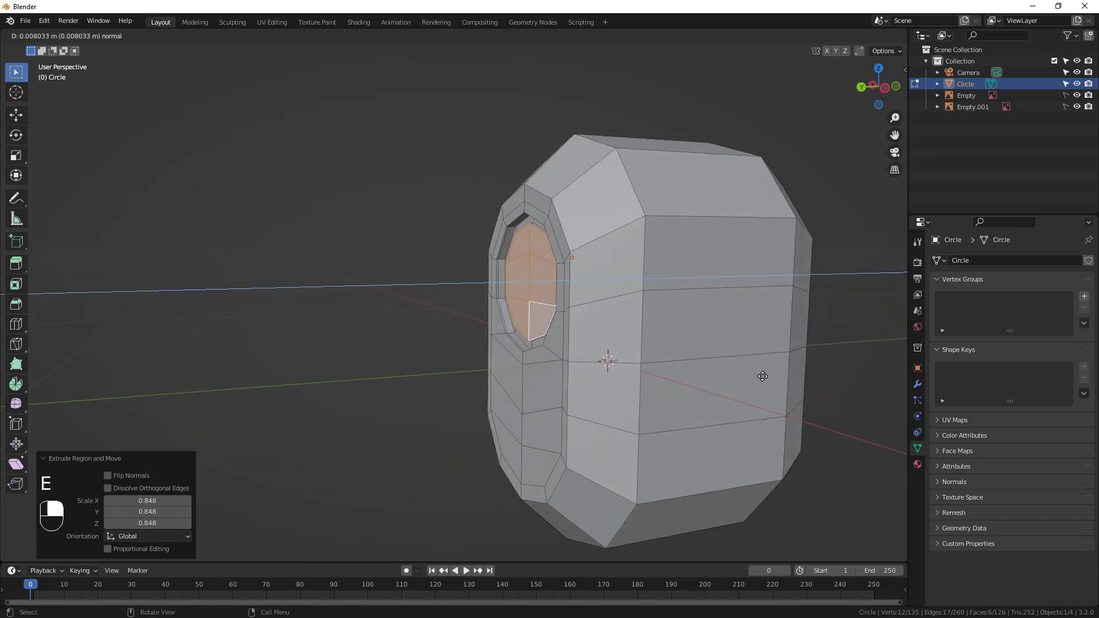
left_click(755, 377)
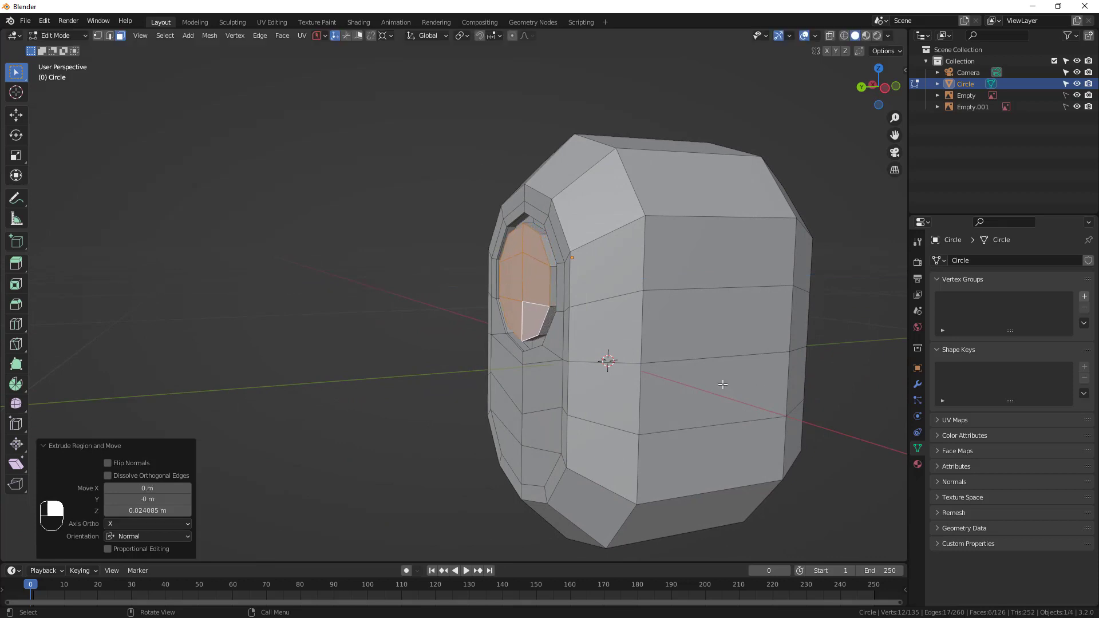
Extrude the raised disc scaled to about 0.862, then shrink its faces further by about 0.927
middle_click_drag(719, 380, 807, 380)
key("e")
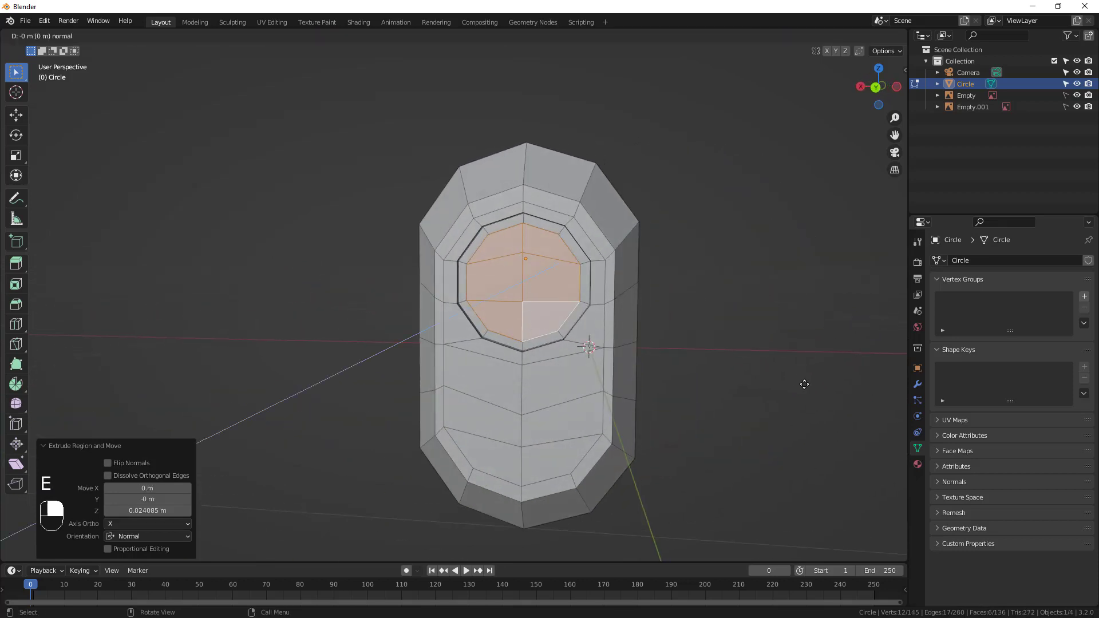
key("s")
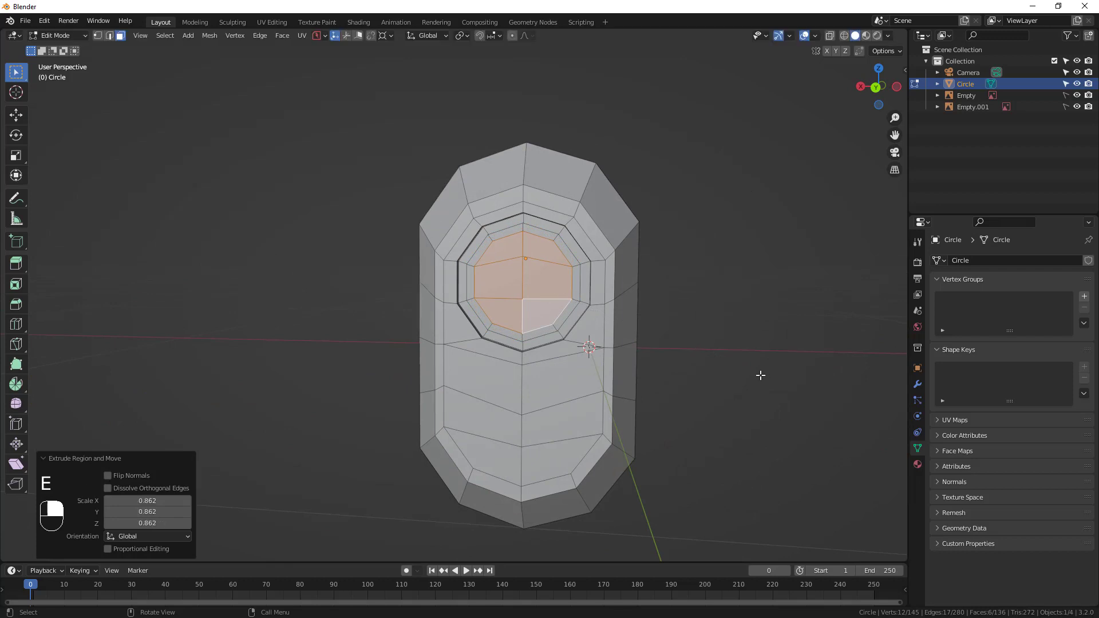
middle_click_drag(760, 373, 723, 385)
key("s")
left_click(752, 378)
Extrude the inner disc inward by about 0.033 m, then extrude it again scaled to about 0.879
key("e")
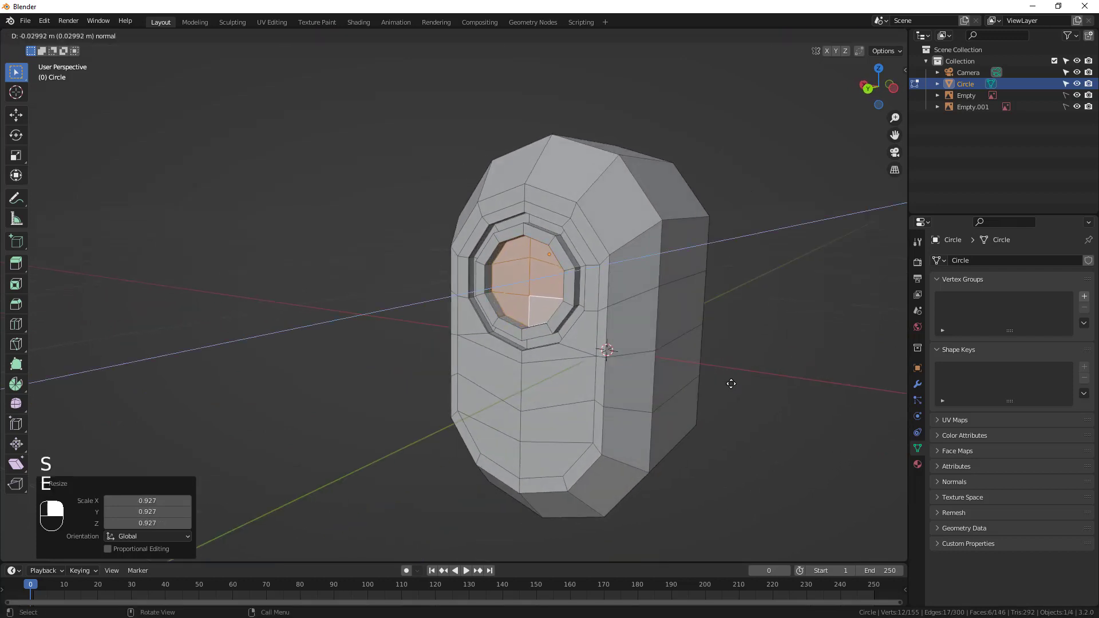
left_click(732, 383)
middle_click_drag(745, 386, 710, 399)
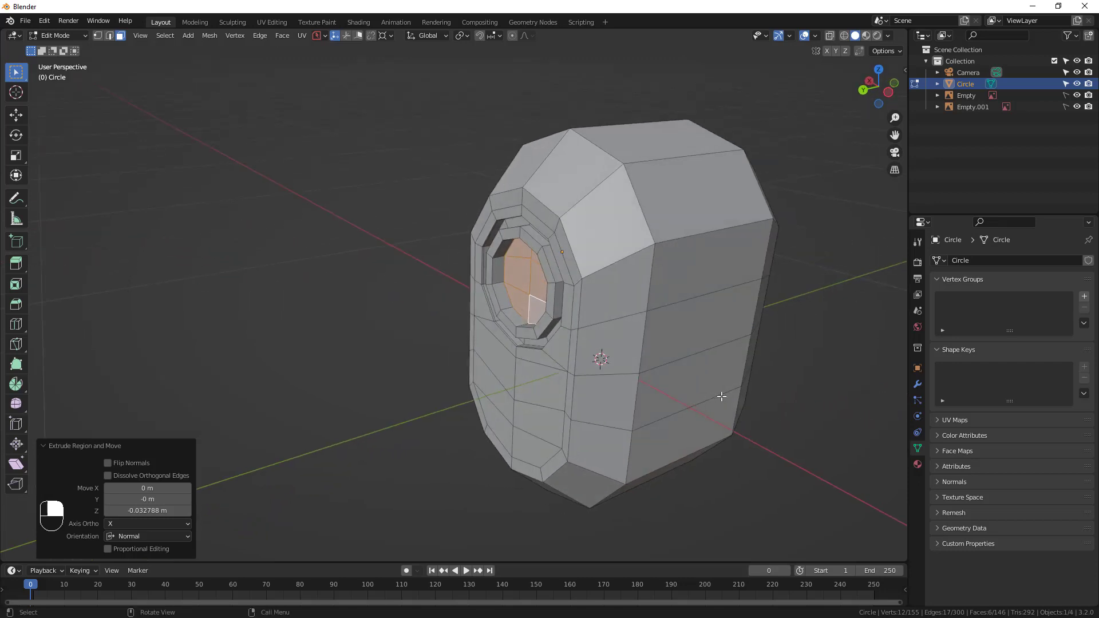
key("e")
key("s")
left_click(690, 389)
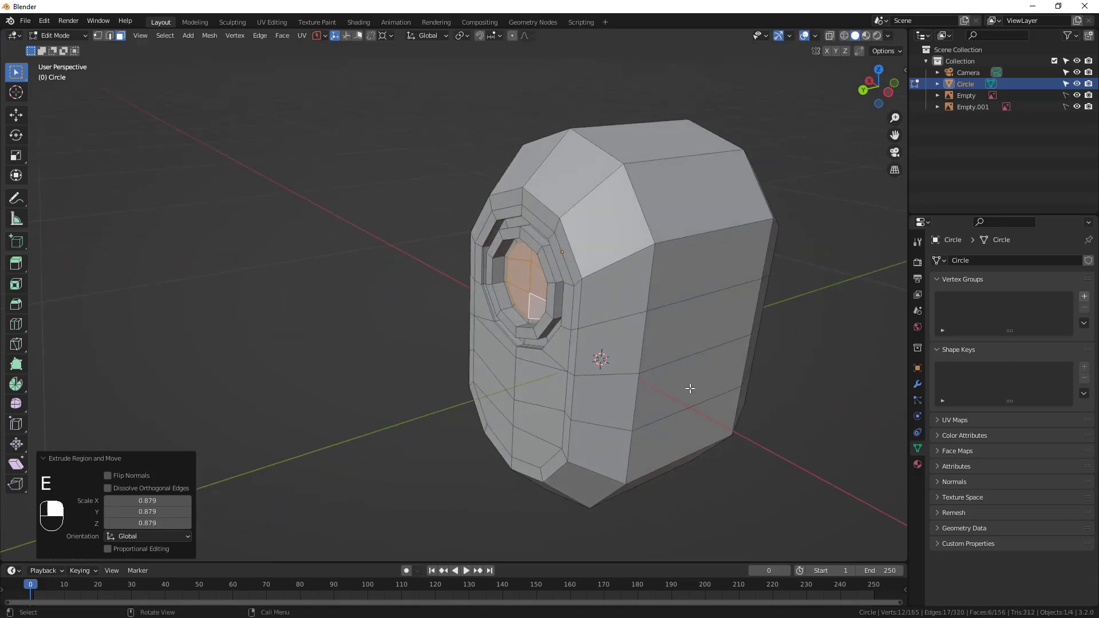
Return the earbud body to Object Mode and inspect the circular ring detail on its back
middle_click_drag(687, 391, 657, 296)
key("Tab")
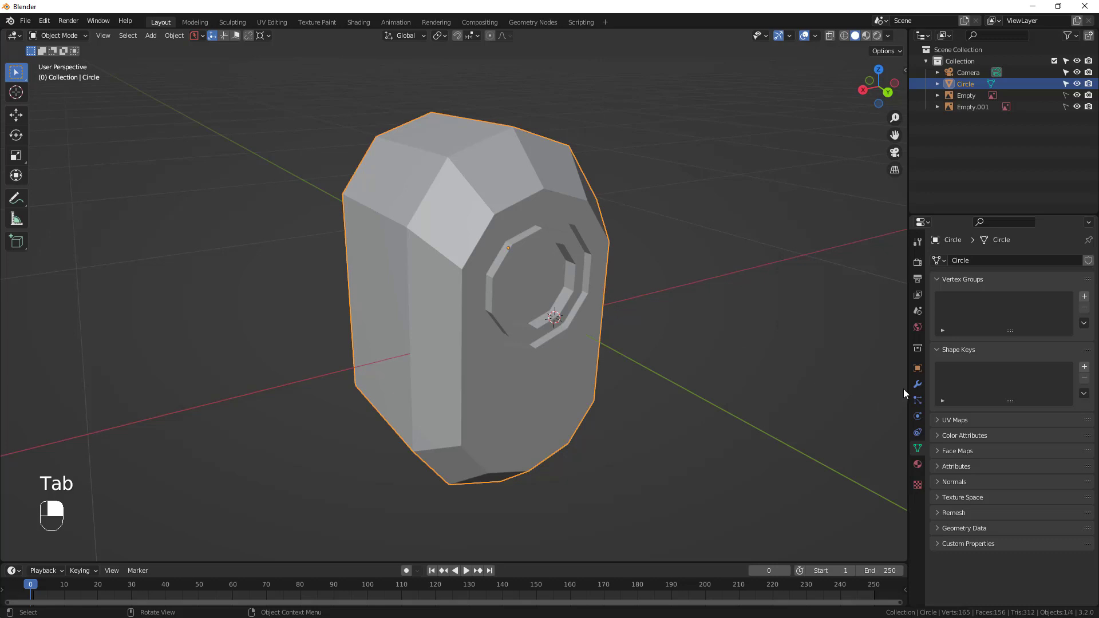
mouse_move(589, 327)
middle_mouse_down()
mouse_move(562, 334)
mouse_move(566, 318)
mouse_move(542, 341)
mouse_move(581, 341)
middle_mouse_up()
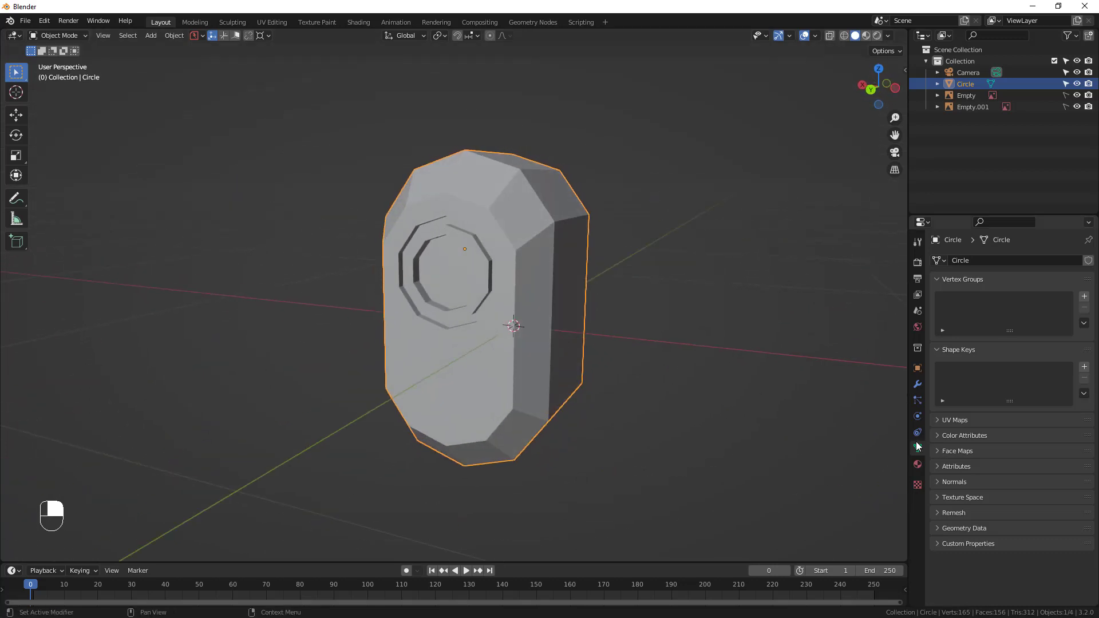
Add a Subdivision Surface modifier to the earbud body and set its viewport level to 2
left_click(917, 384)
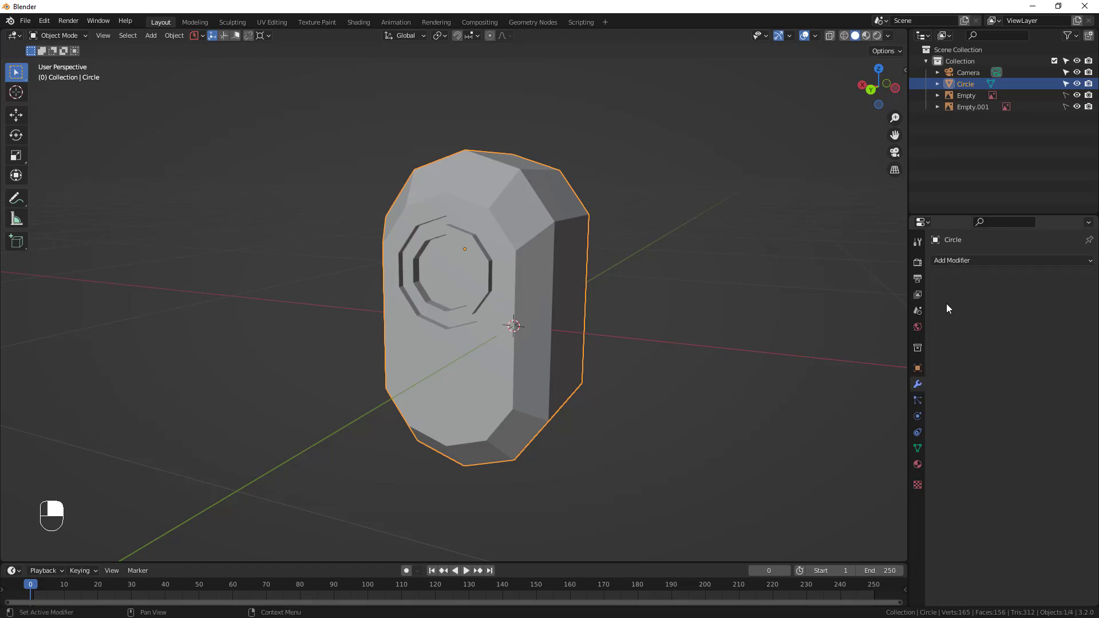
left_click(966, 257)
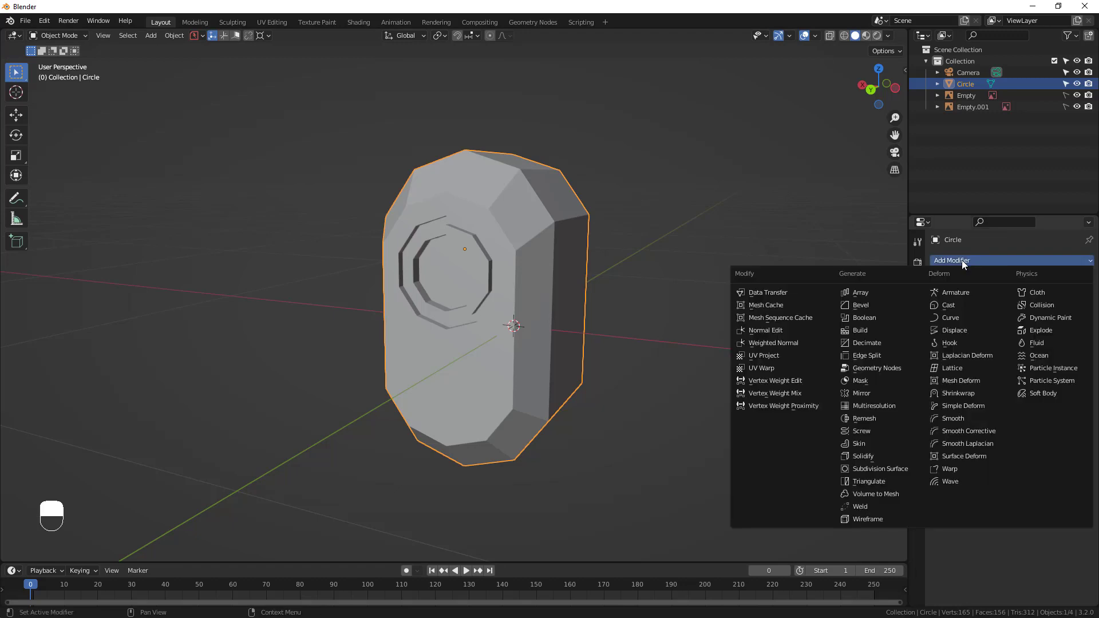
left_click(902, 470)
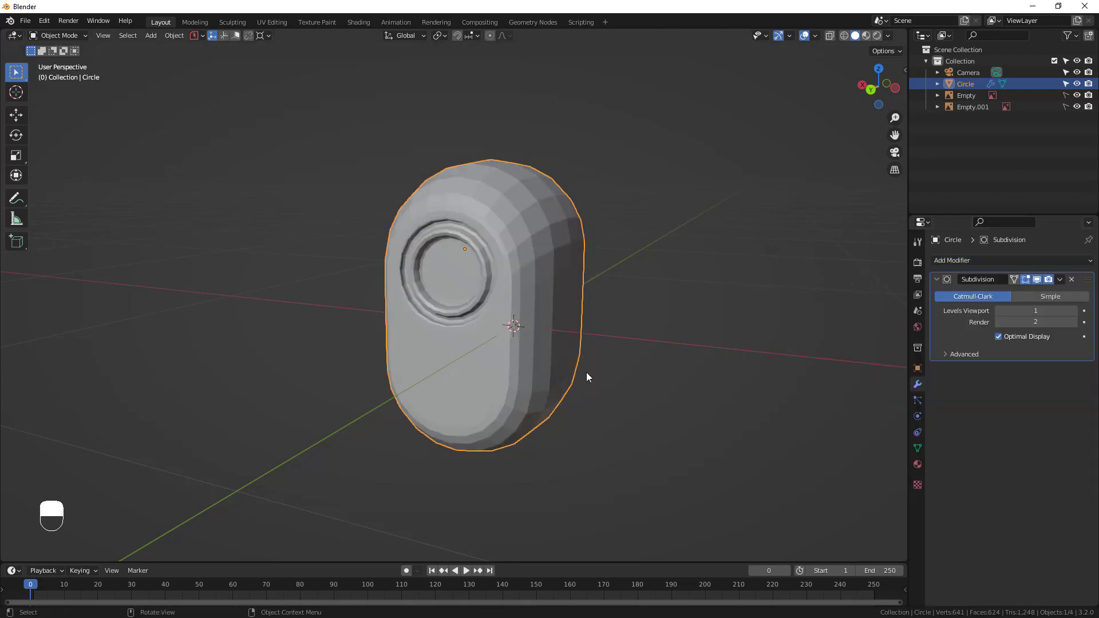
middle_click_drag(586, 376, 612, 355)
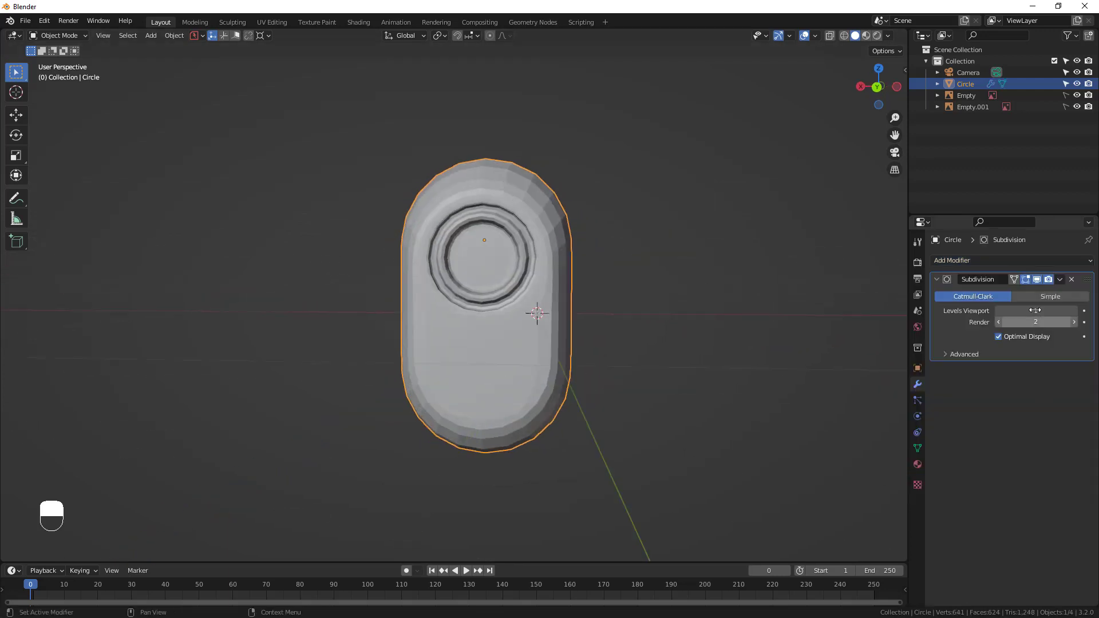
left_click(1074, 311)
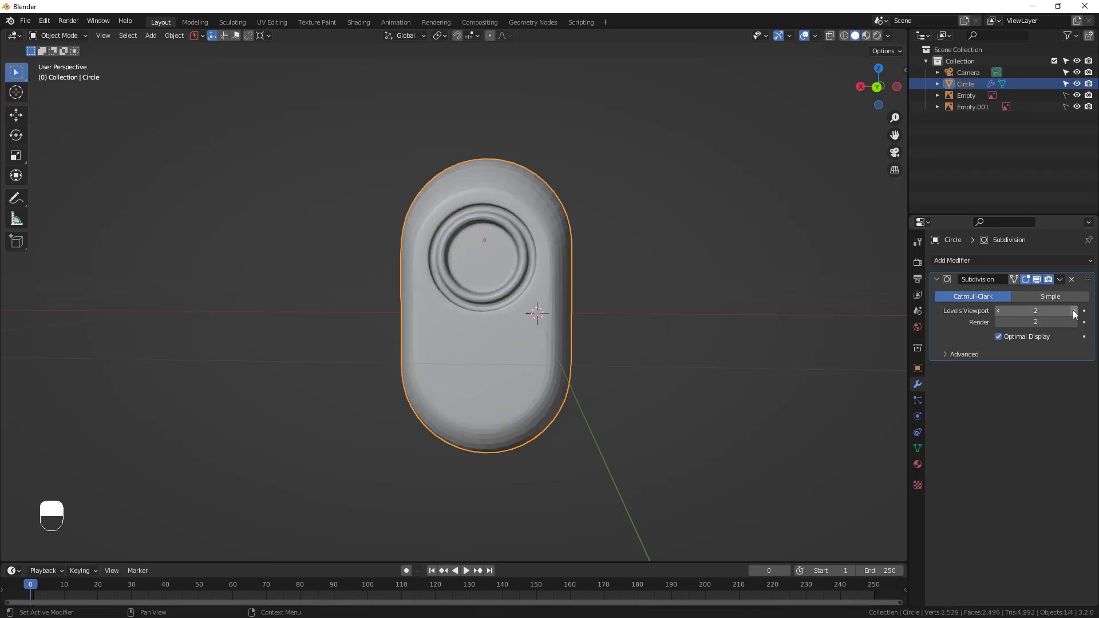
middle_click_drag(561, 348, 587, 356)
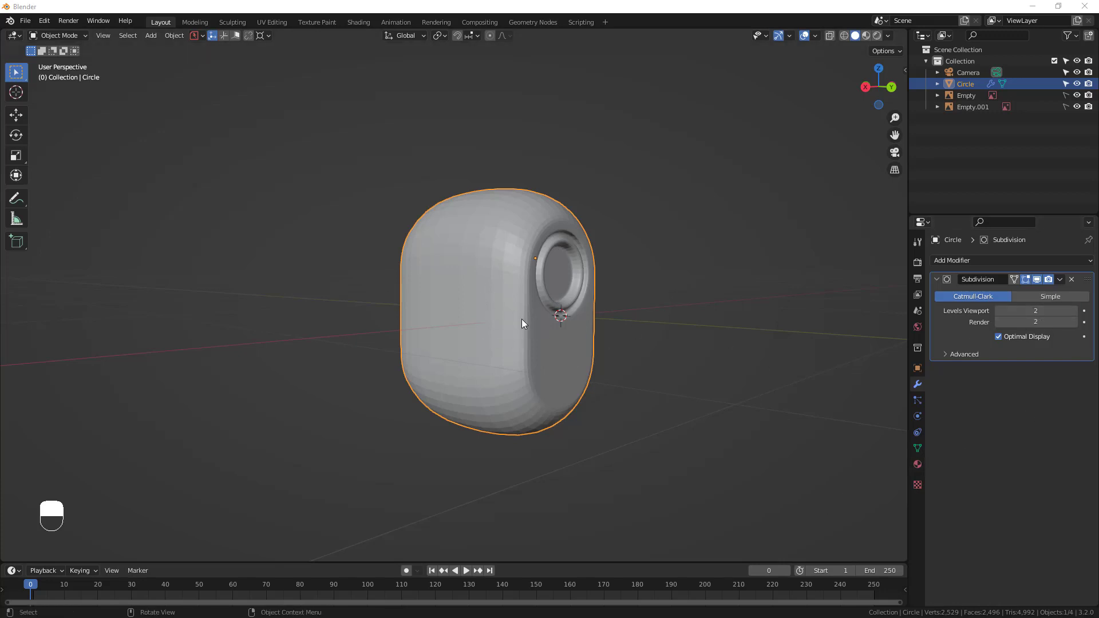
Apply smooth shading to the subdivided earbud body
scroll(458, 267, "up", 2)
right_click(506, 249)
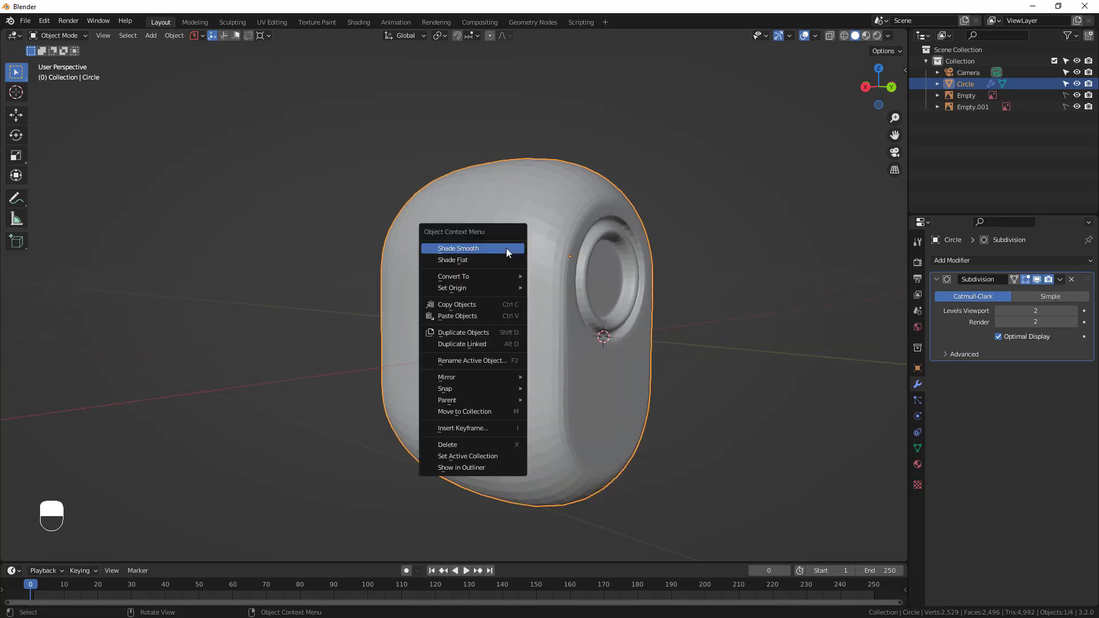
middle_click_drag(543, 293, 395, 297)
middle_click_drag(503, 301, 547, 300)
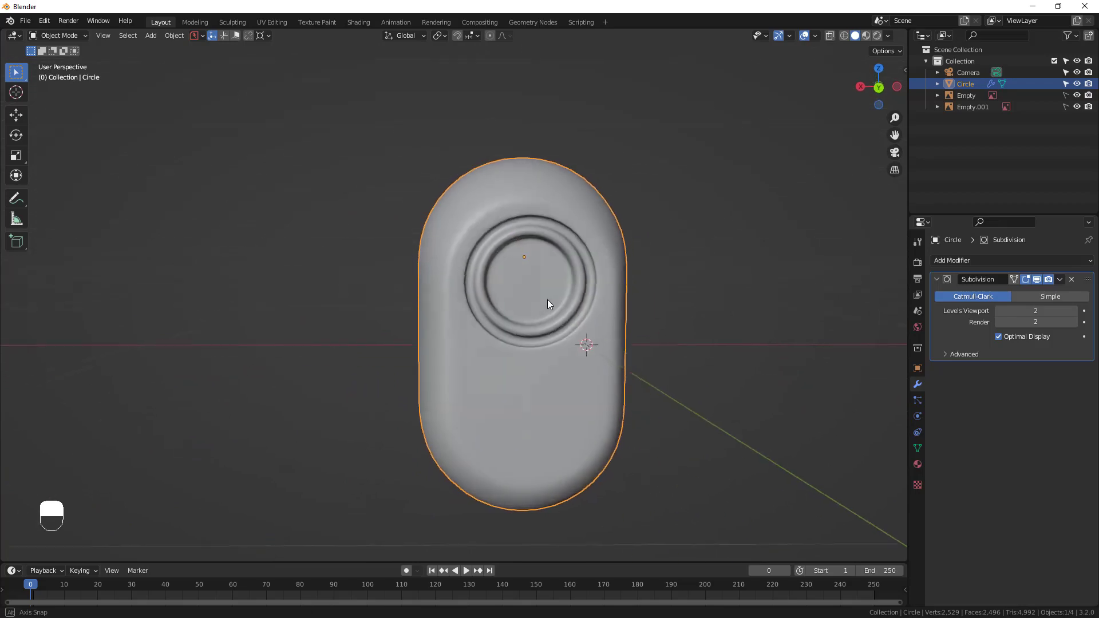
Examine the smoothed ring detail and the open front of the earbud body in both Object Mode and Edit Mode
key("Tab")
scroll(540, 302, "up", 3)
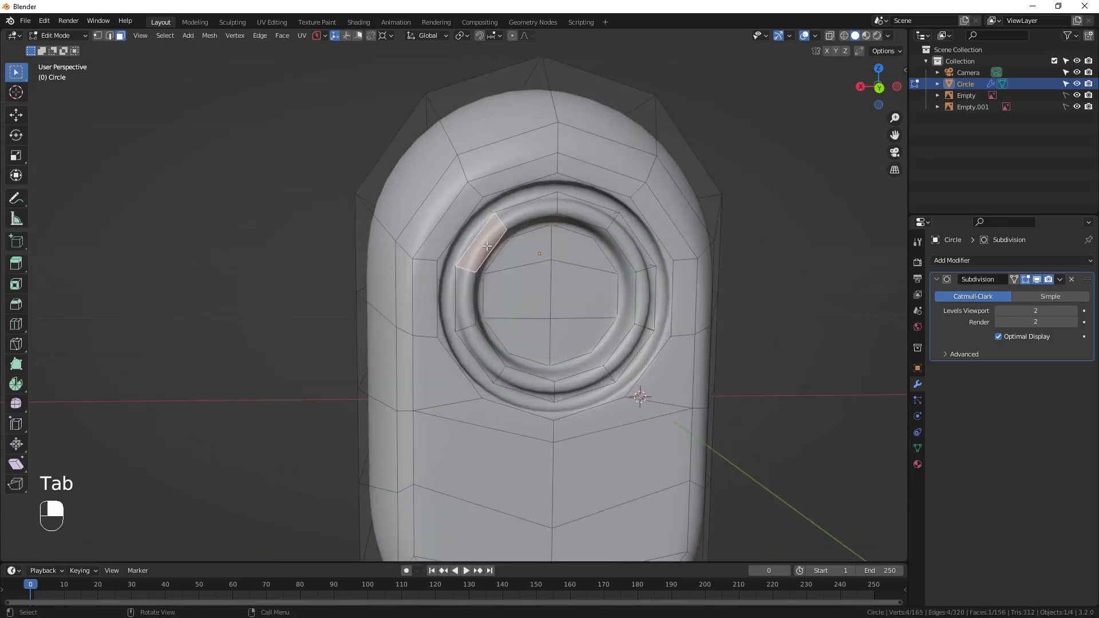
left_click(482, 244)
middle_click_drag(508, 240, 451, 275)
key("Tab")
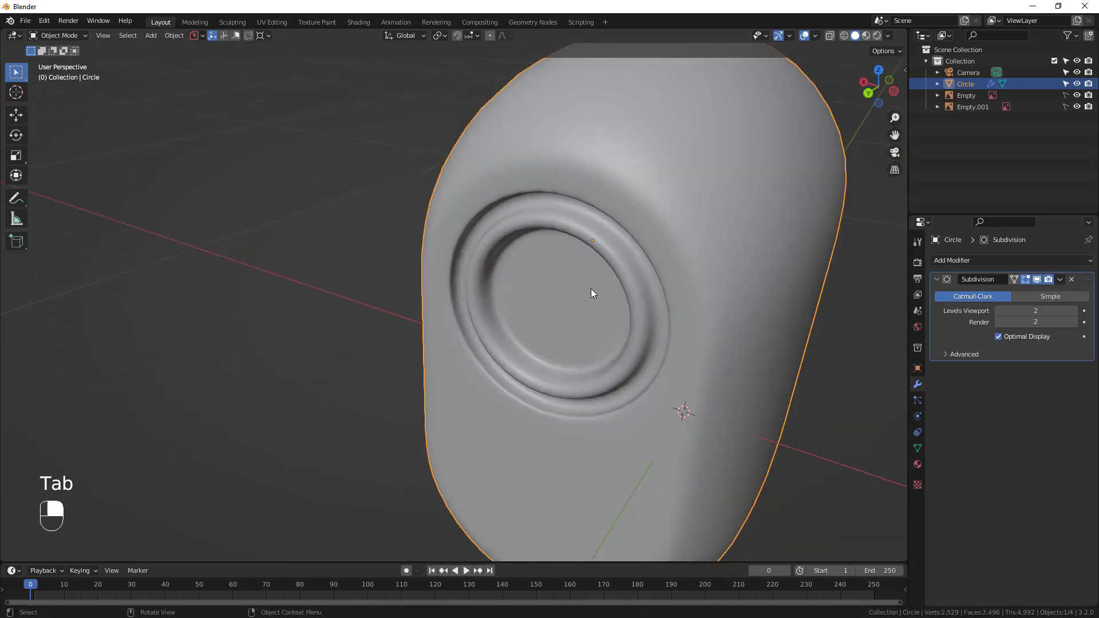
middle_click_drag(591, 288, 434, 254)
key("Tab")
key("Tab")
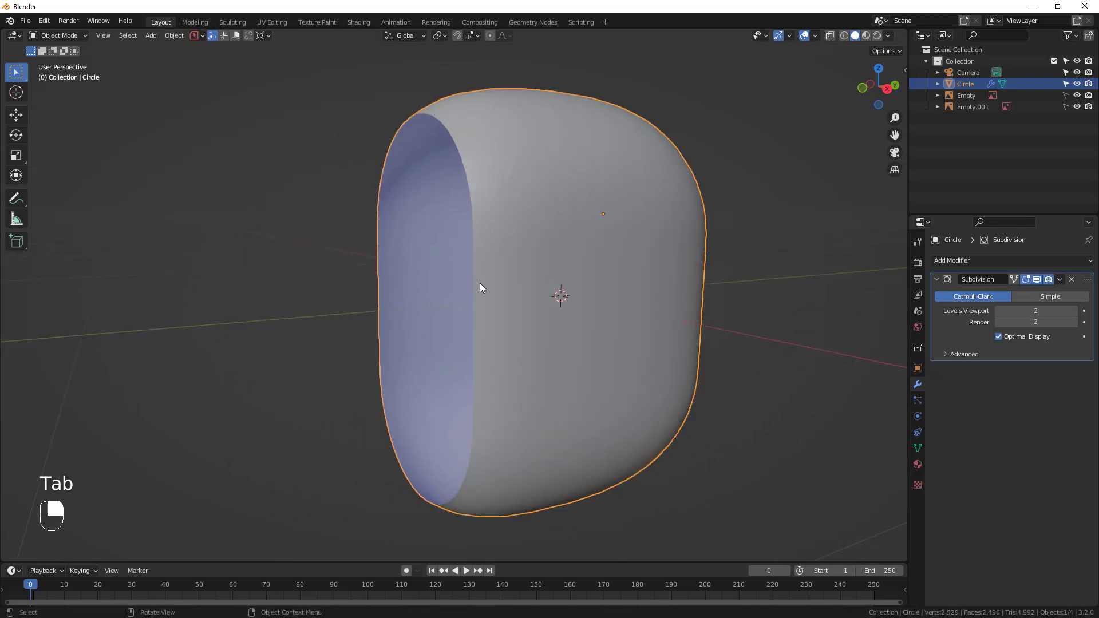
middle_click_drag(481, 284, 582, 271)
key("Tab")
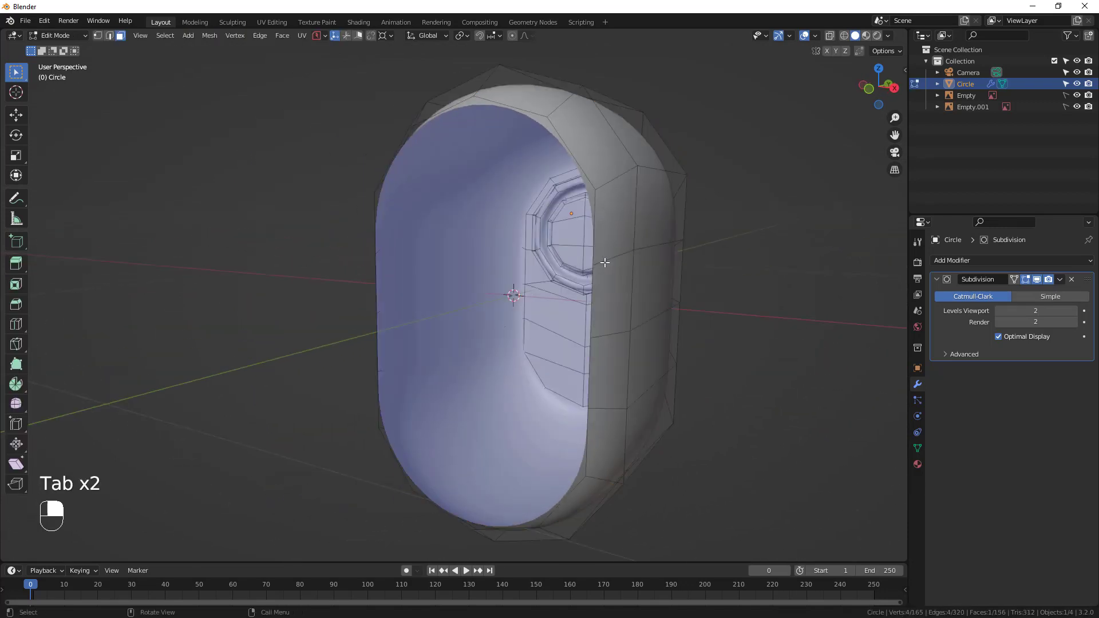
middle_click_drag(595, 228, 465, 236)
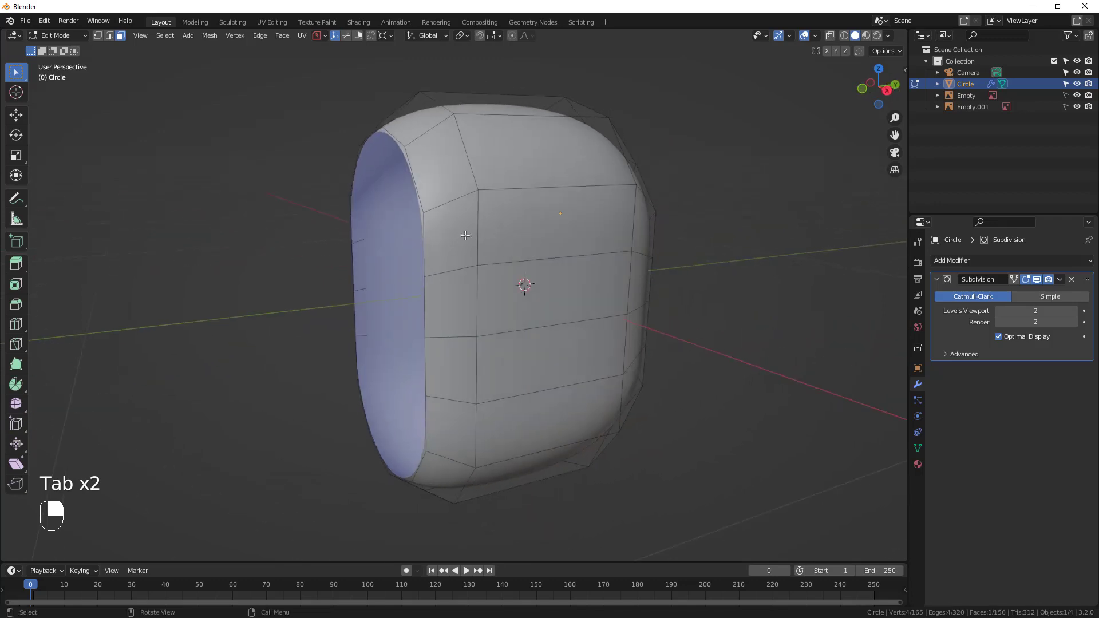
Deselect the mesh and turn off the Subdivision modifier's display in Edit Mode
key("alt+a")
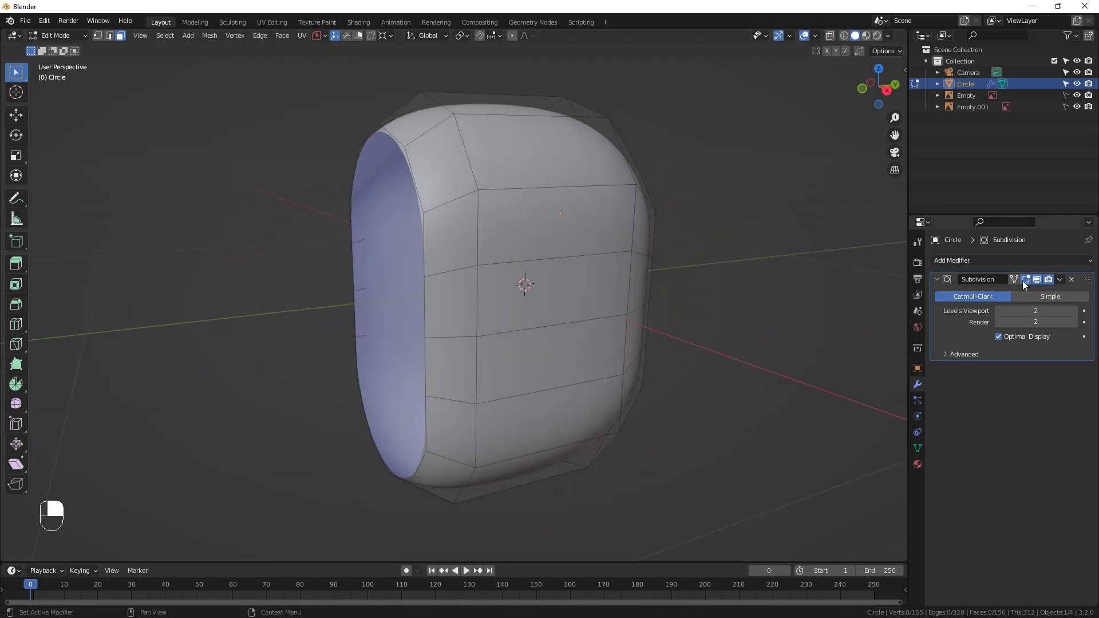
left_click(1024, 280)
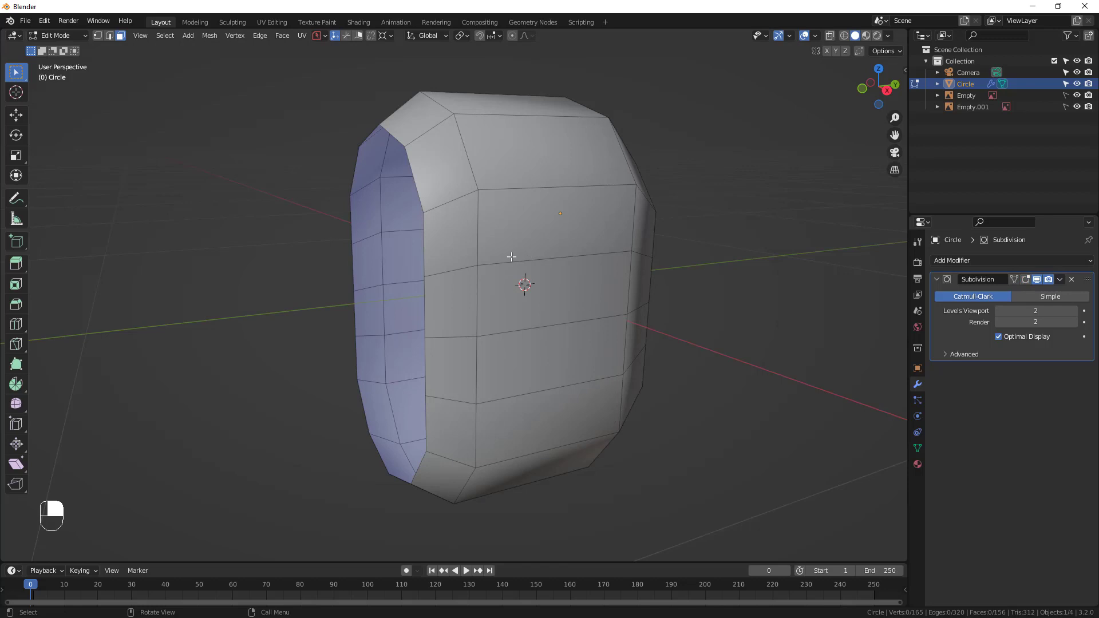
key("Tab")
middle_click_drag(523, 282, 500, 284)
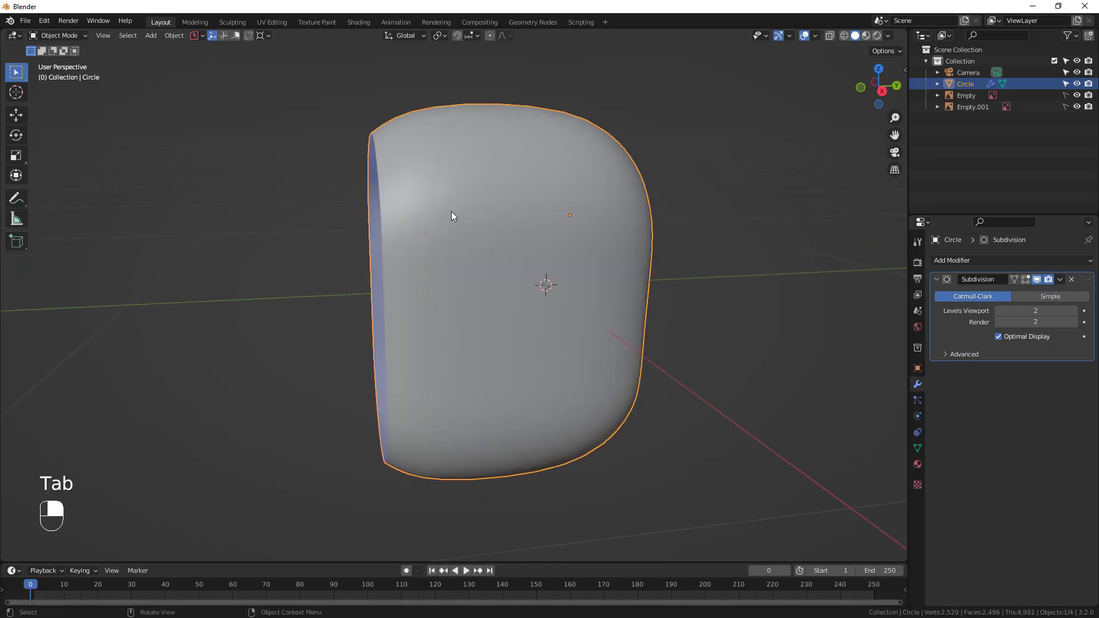
Select the edge loop around the body's open front and extrude it inward, scaled to about 0.893
key("Tab")
scroll(418, 288, "down", 2)
middle_click_drag(423, 289, 496, 280)
scroll(474, 249, "up", 2)
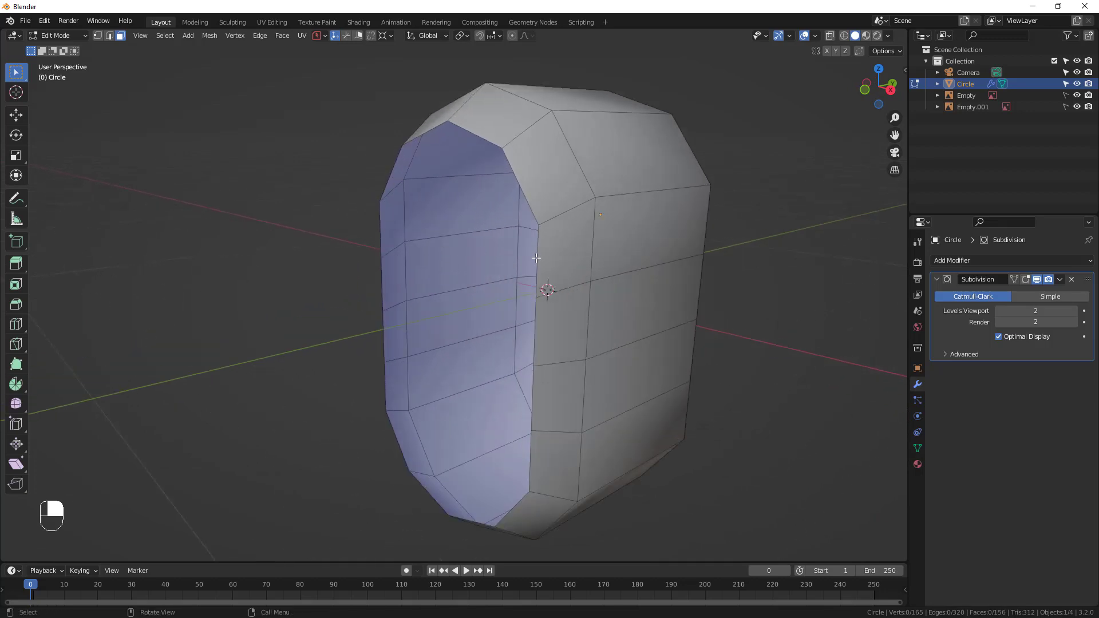
key("2")
left_click(537, 261, "alt")
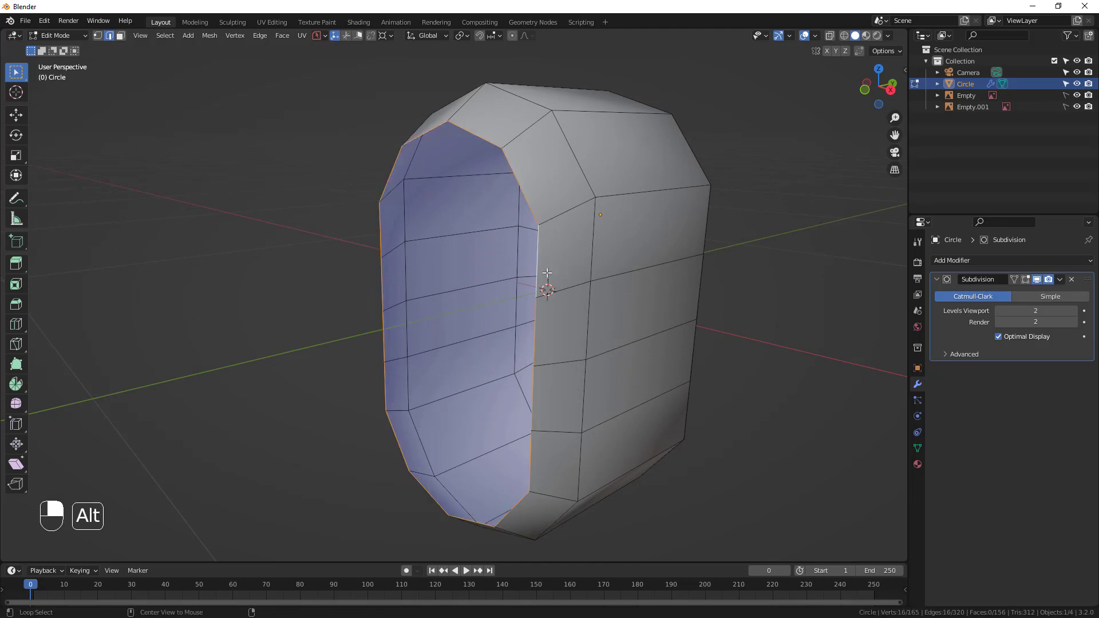
middle_click_drag(544, 277, 465, 140)
scroll(465, 350, "down", 3)
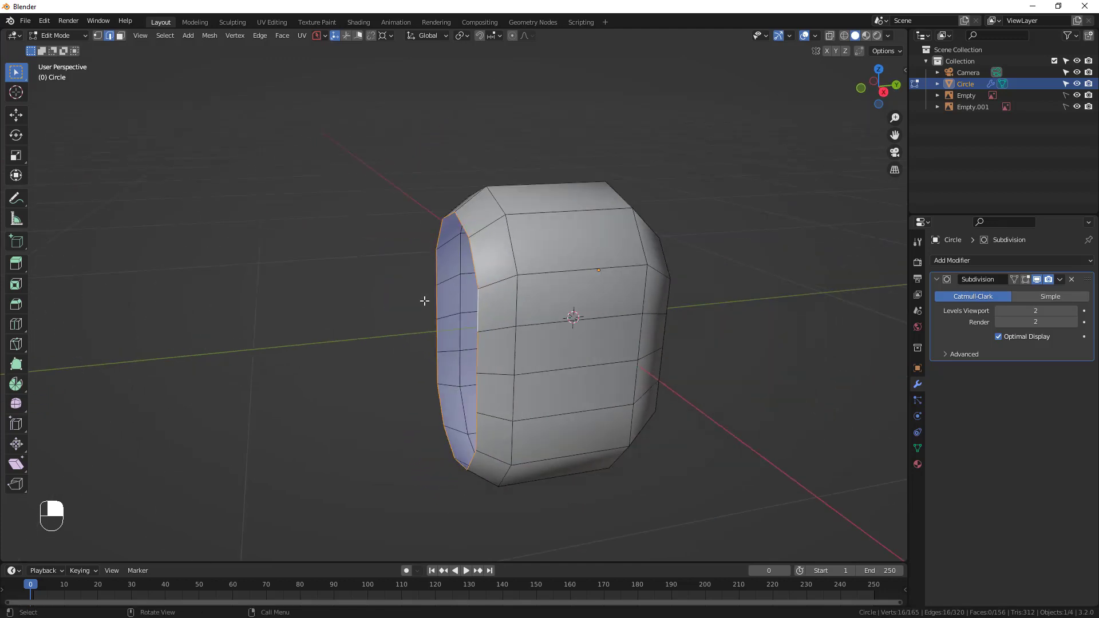
middle_click_drag(480, 369, 550, 349, "shift")
scroll(686, 348, "up", 2)
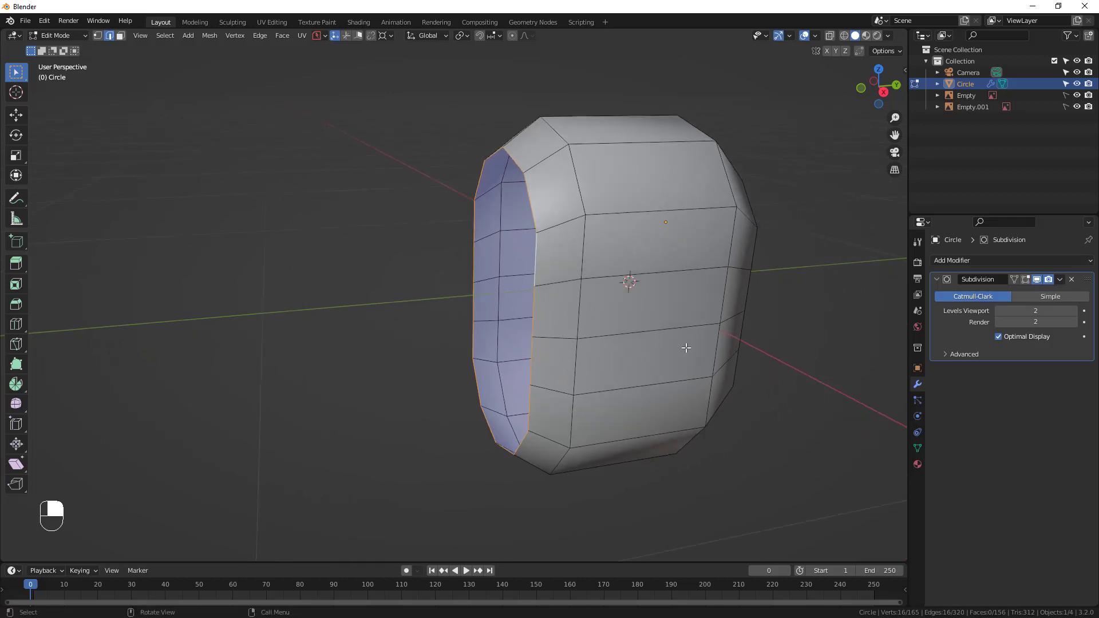
key("e")
key("s")
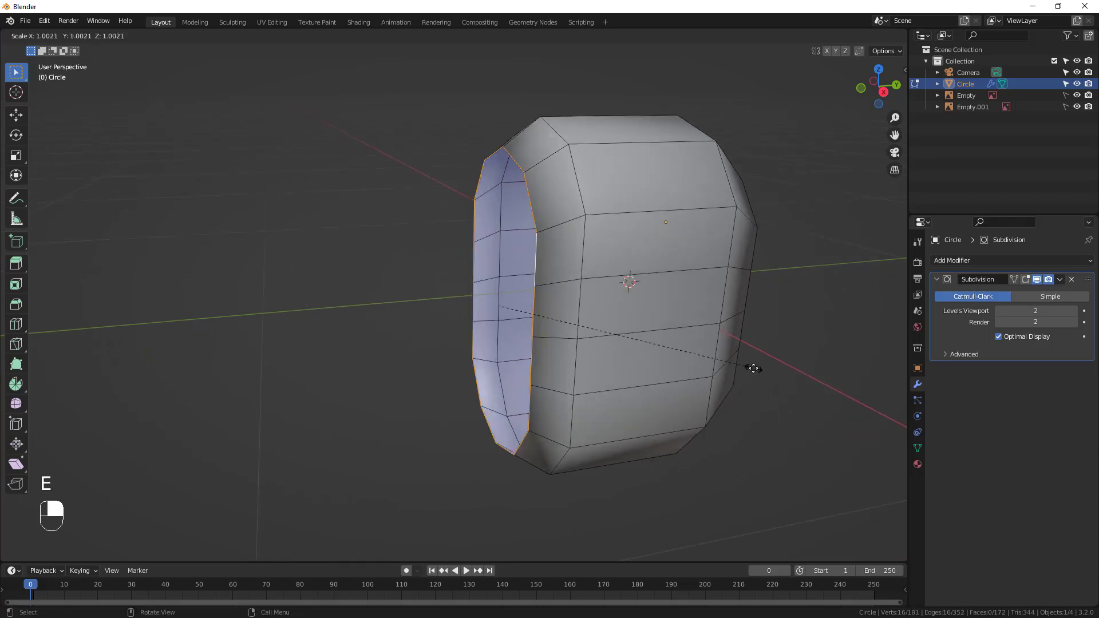
left_click(727, 360)
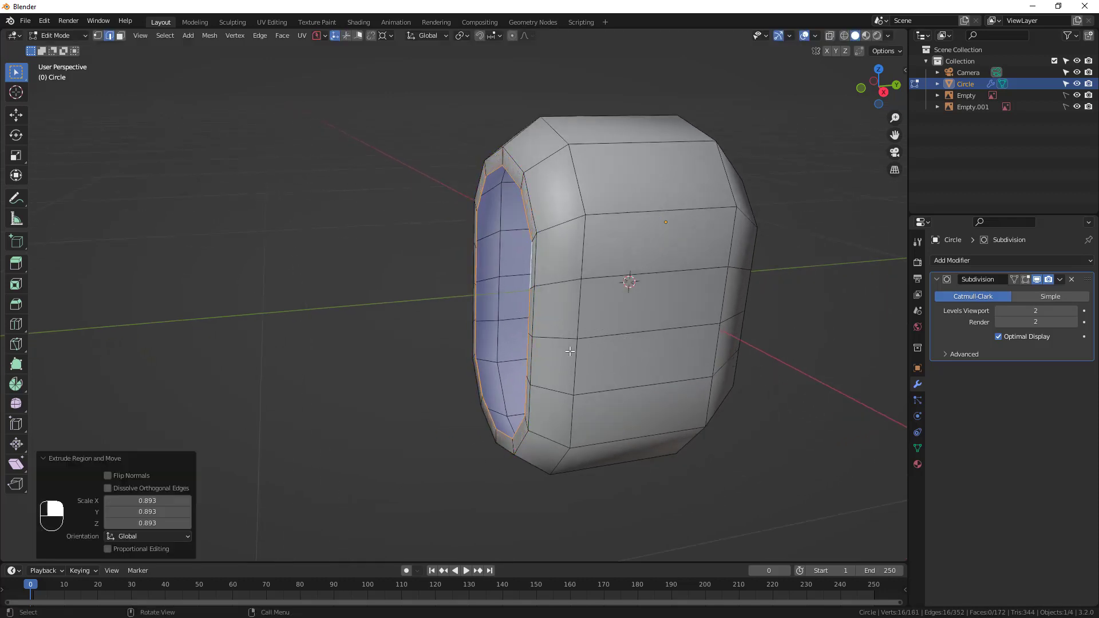
middle_click_drag(726, 360, 600, 285)
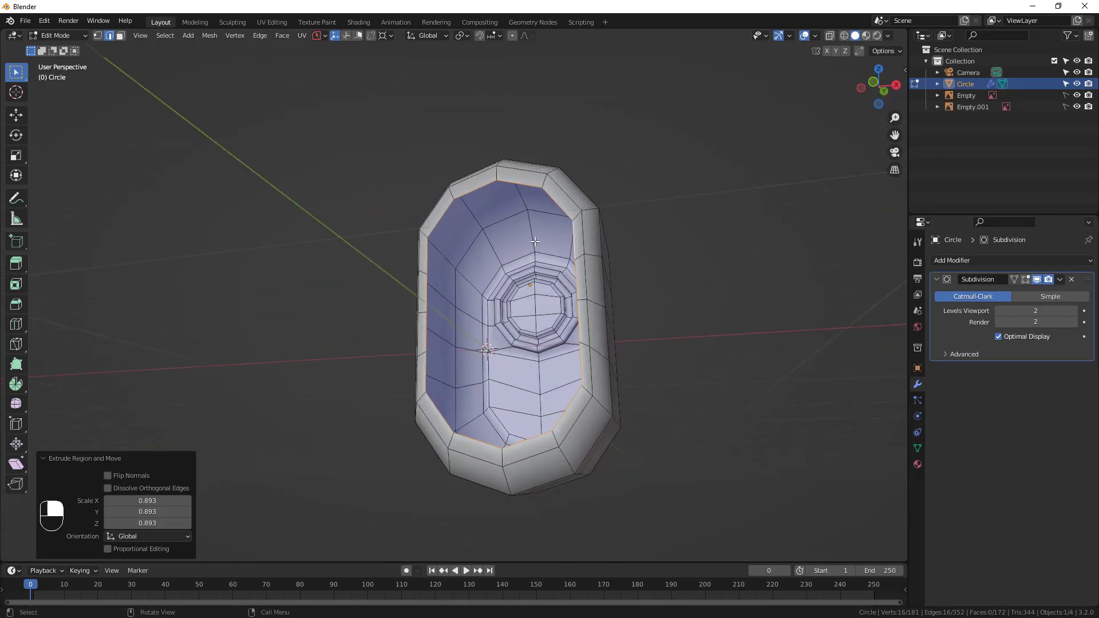
Close the body's open front with a Grid Fill using a span of 2
left_click(281, 38)
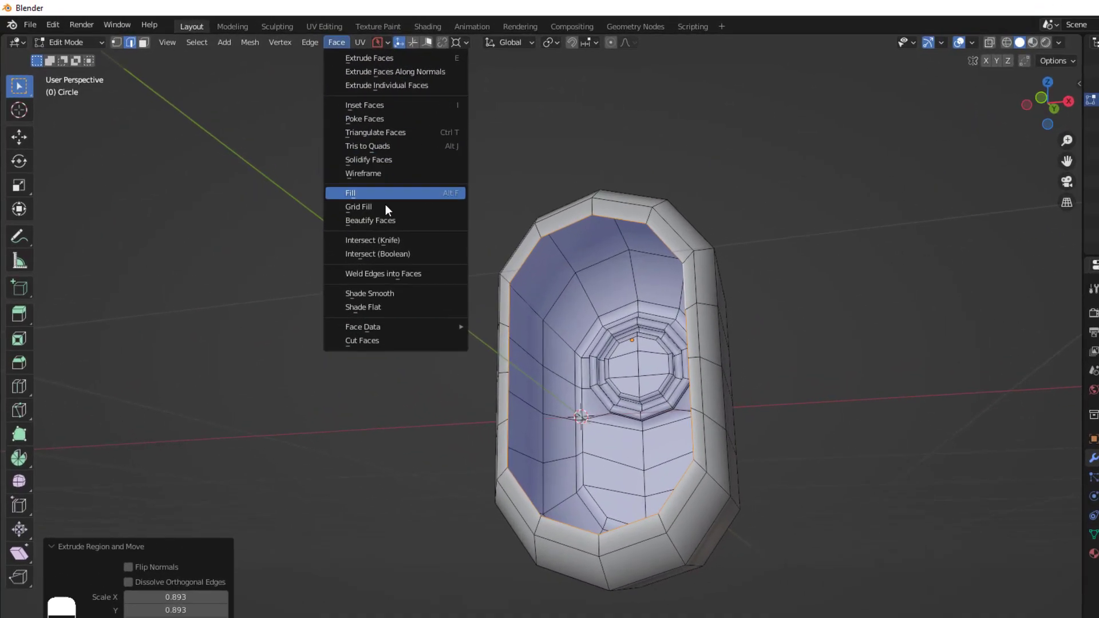
left_click(394, 209)
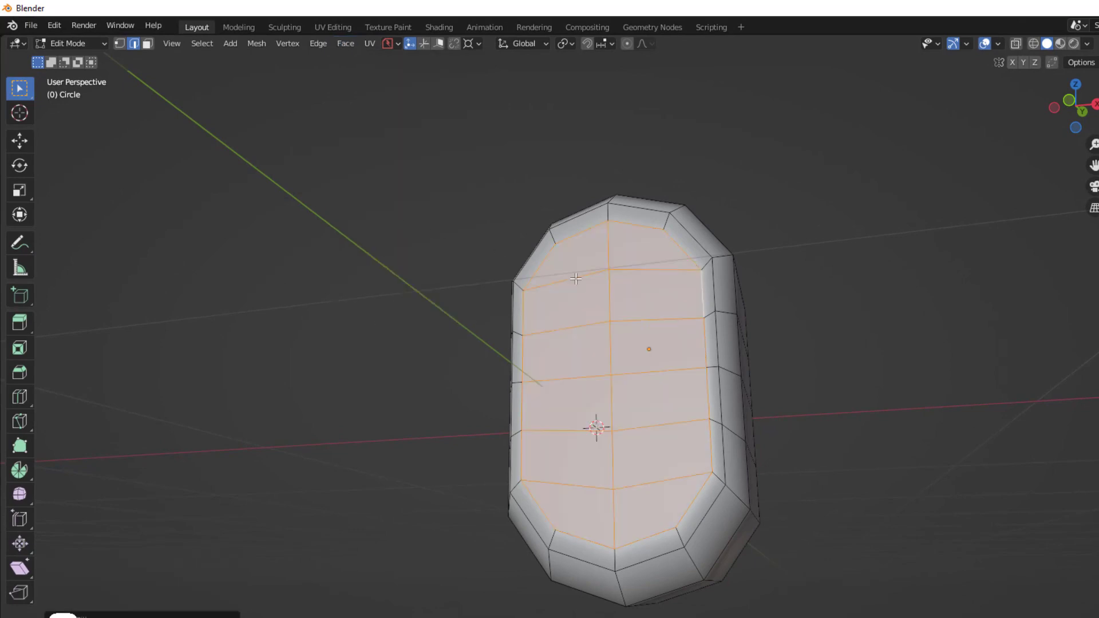
middle_click_drag(596, 429, 537, 273)
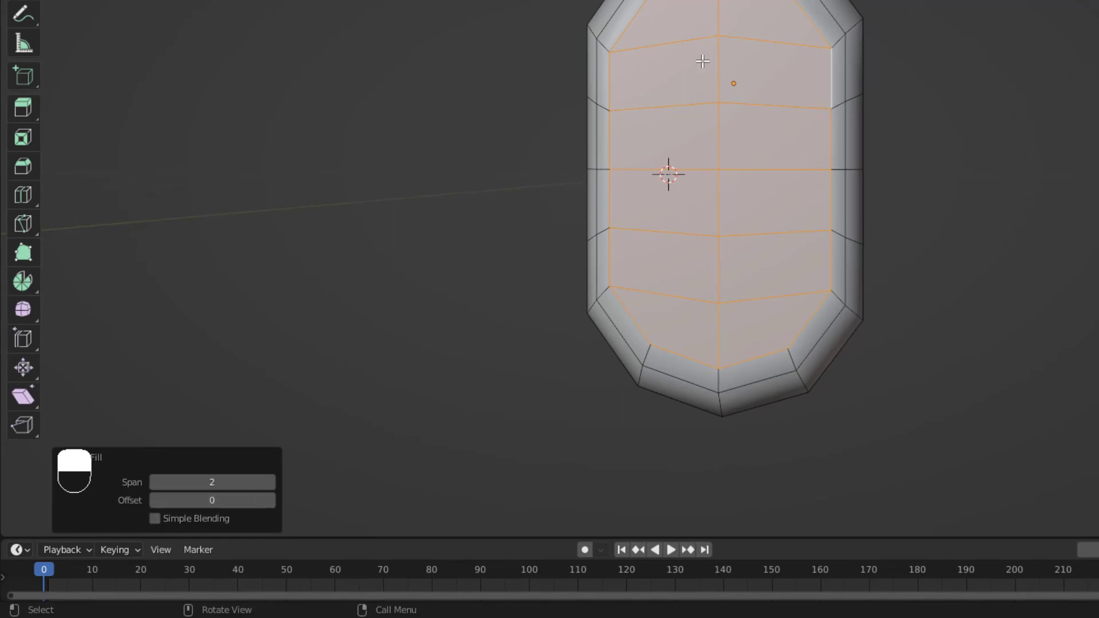
middle_click_drag(743, 1, 745, 37)
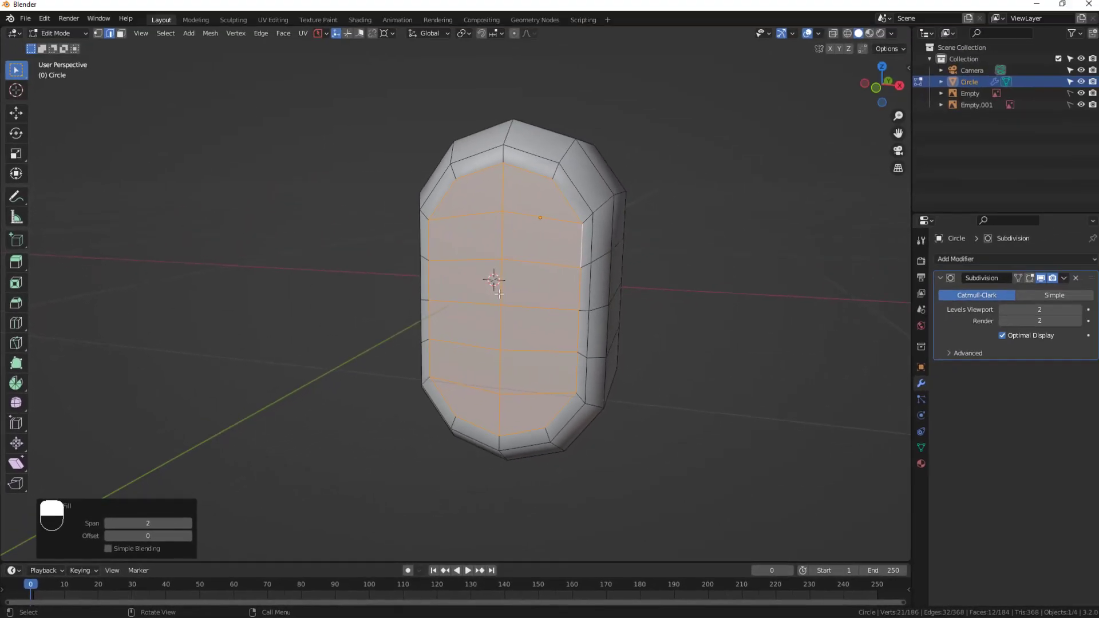
middle_click_drag(688, 387, 669, 221)
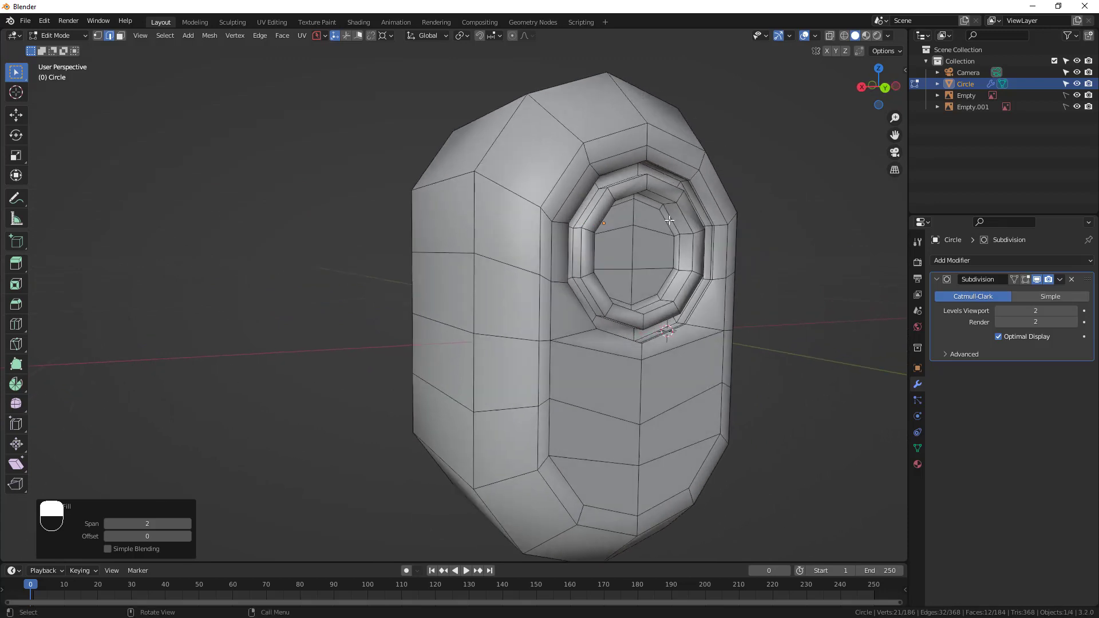
middle_click_drag(672, 263, 636, 360)
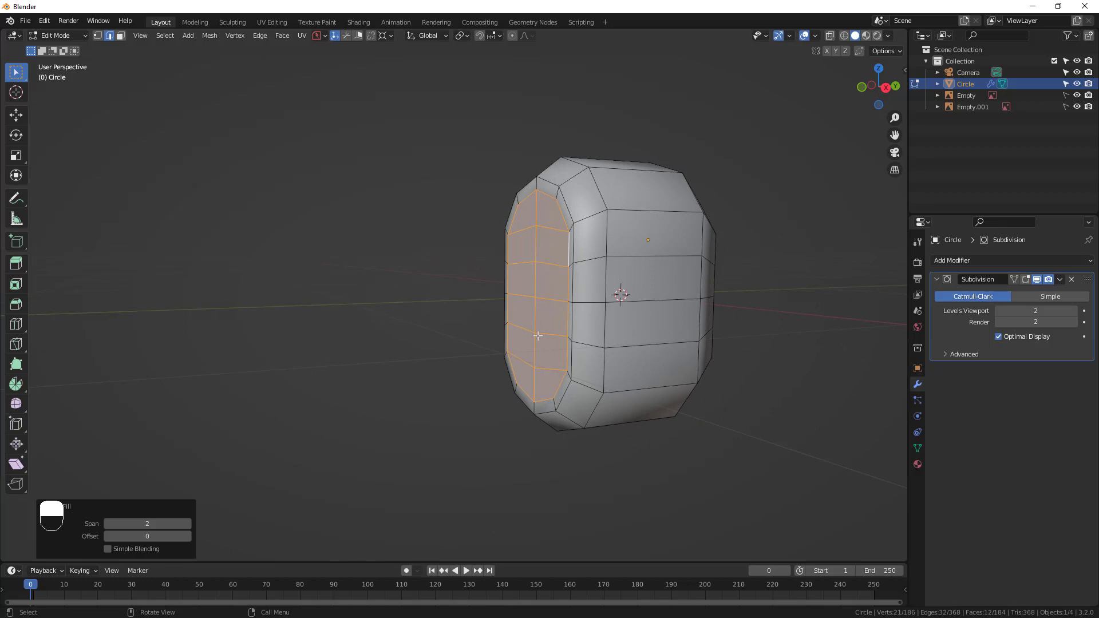
middle_click_drag(516, 411, 575, 368, "alt")
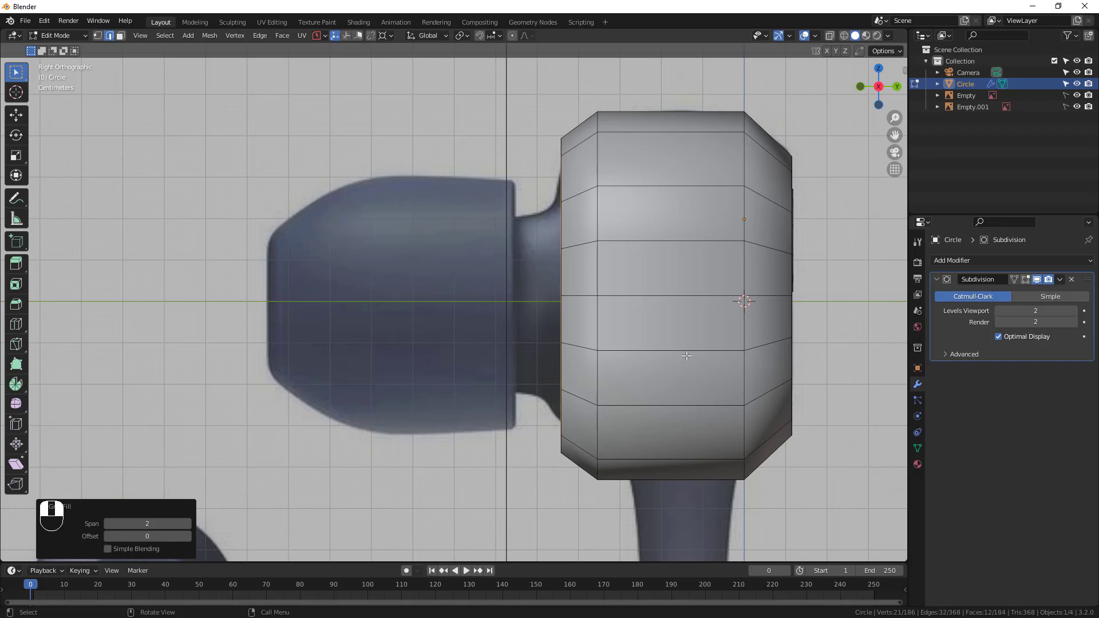
Slide the middle vertex of the filled front upward along its edge by a factor of about 0.299
middle_click_drag(687, 355, 522, 307)
scroll(518, 303, "up", 3)
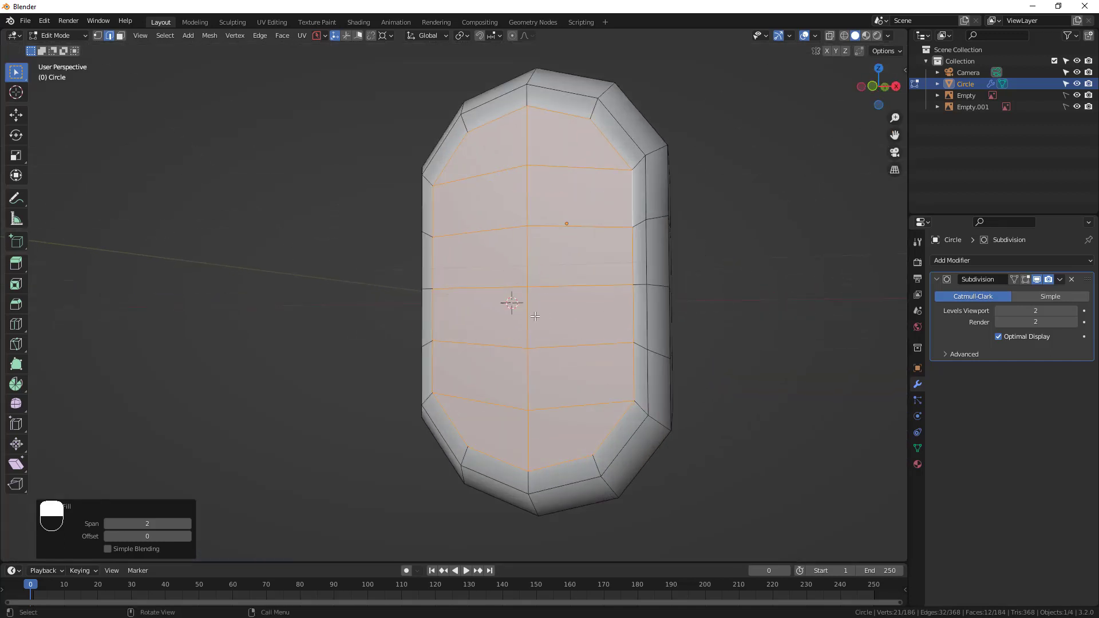
key("1")
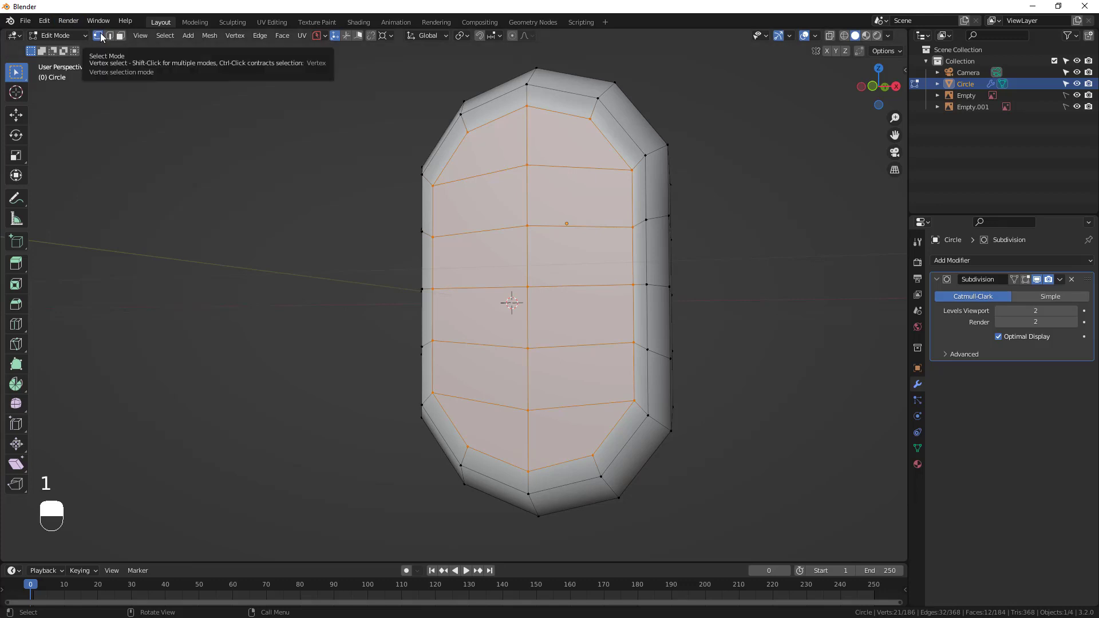
left_click(532, 349)
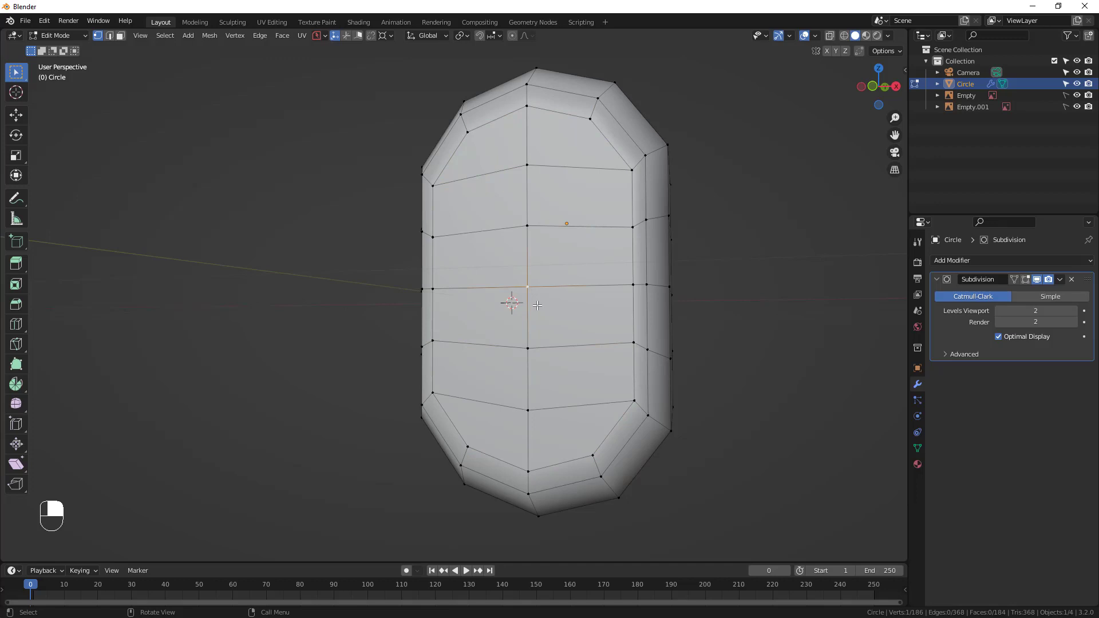
key("g")
key("g")
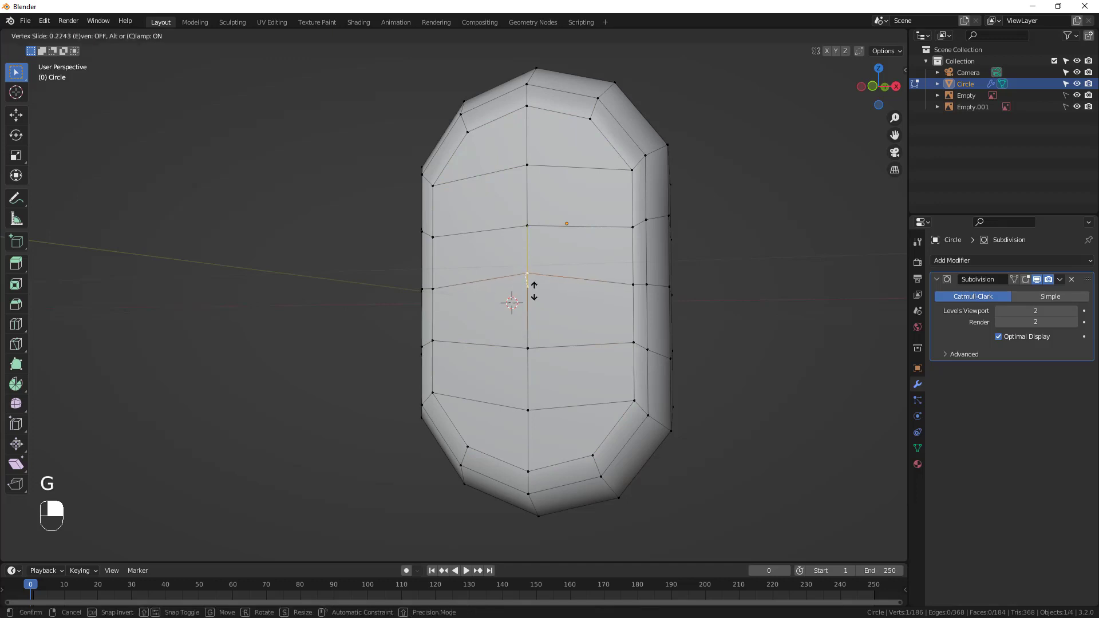
left_click(524, 289)
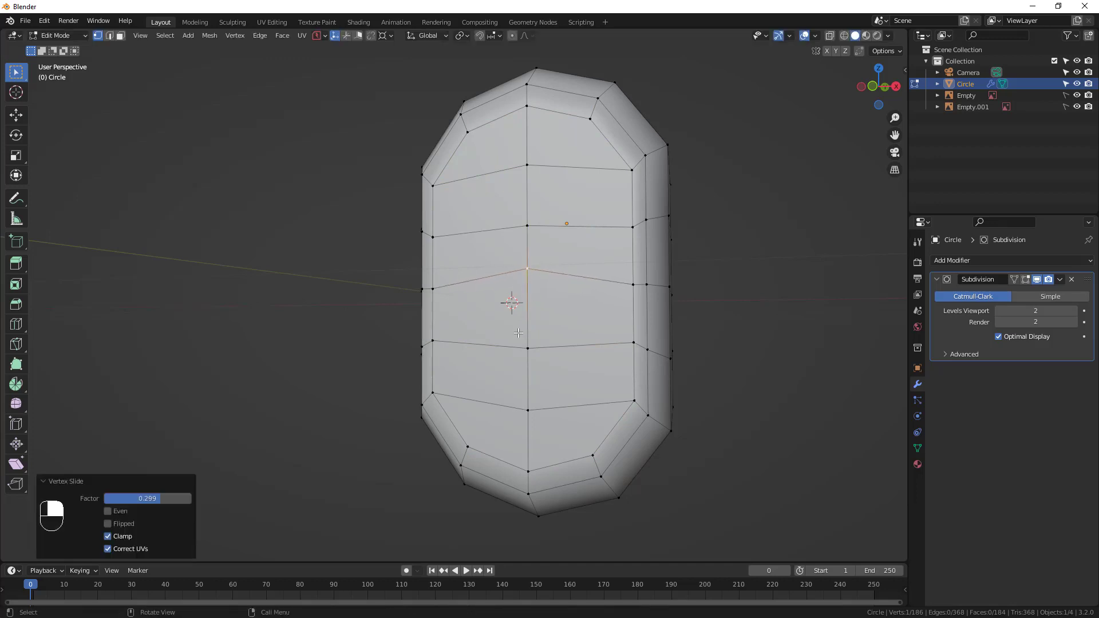
Slide the next two lower middle vertices of the filled front upward along their edges, the lower one by a factor of about 0.147
key("g")
key("g")
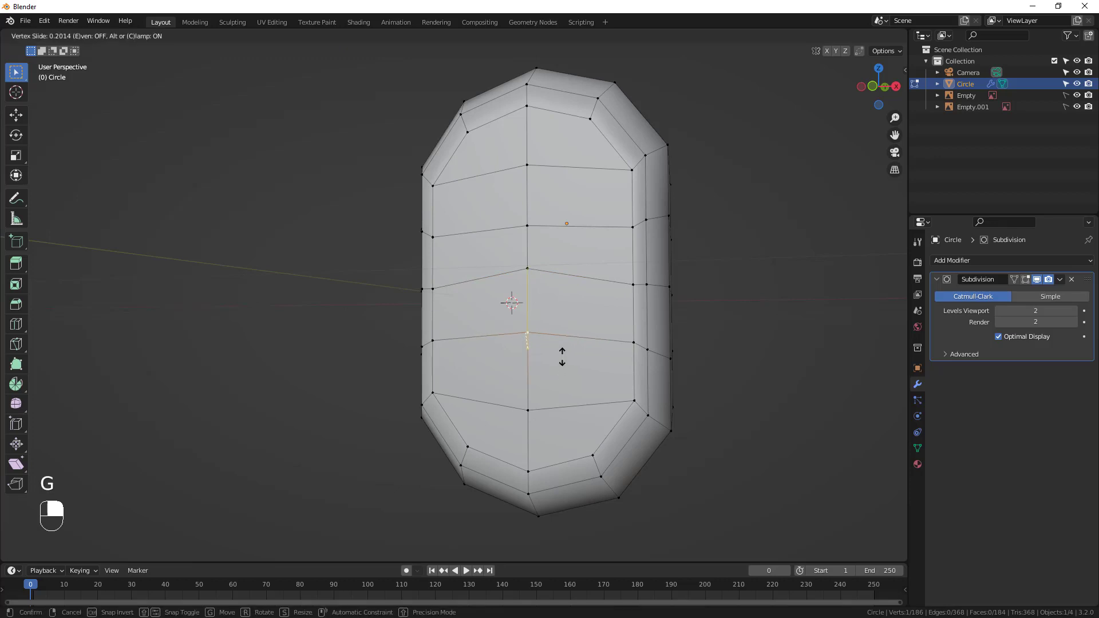
left_click(562, 352)
left_click(529, 413)
key("g")
key("g")
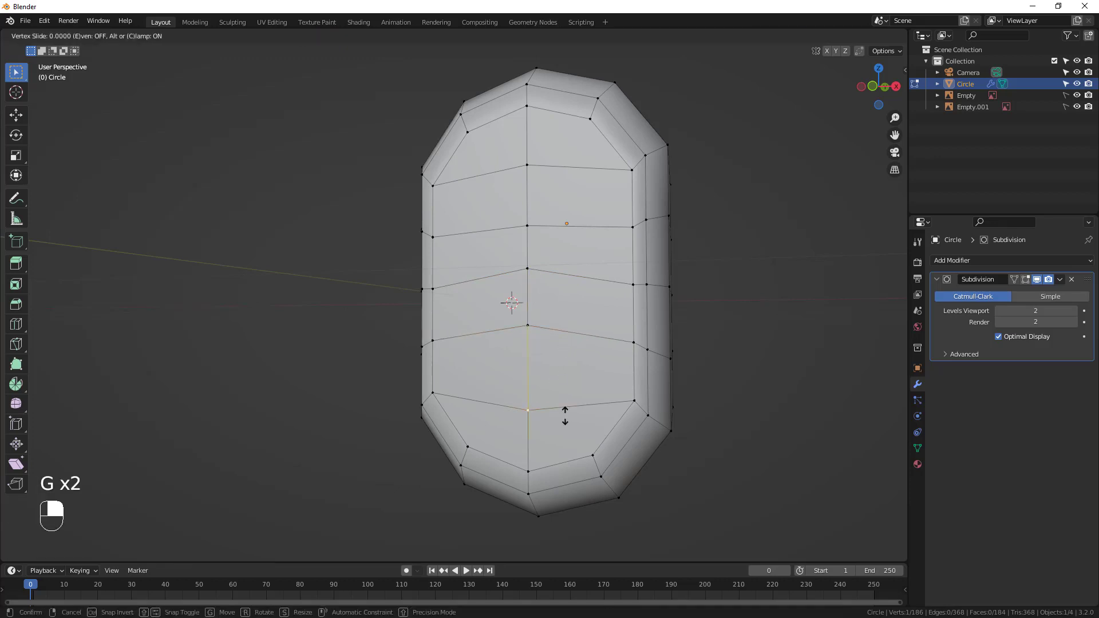
left_click(566, 402)
middle_click_drag(567, 402, 594, 392)
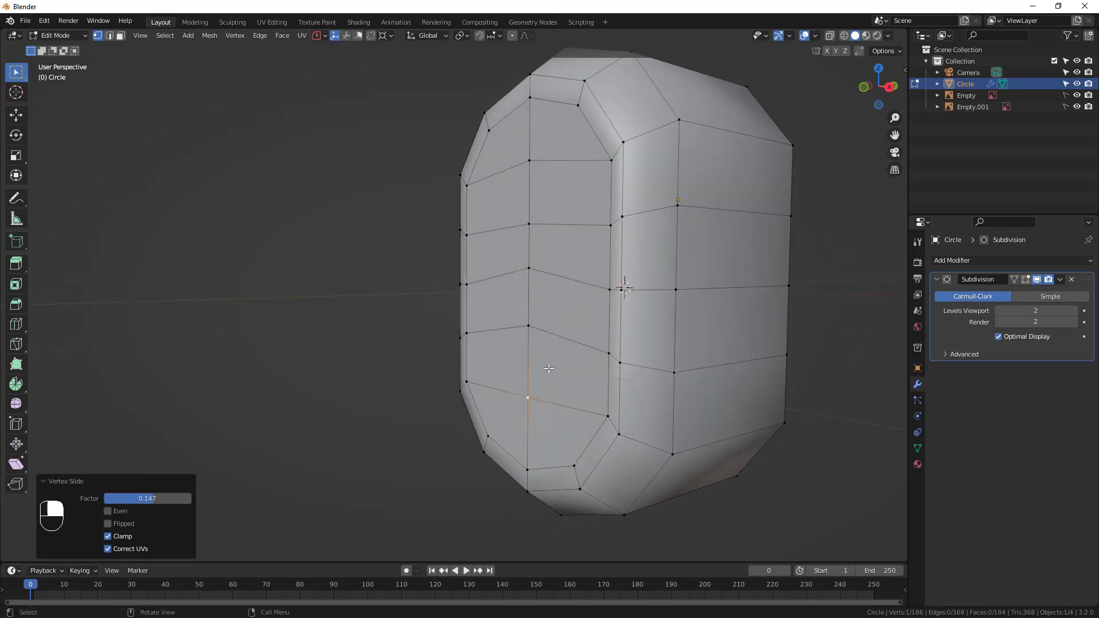
Select the six lower faces of the filled front and inset them by about 0.017 m
key("3")
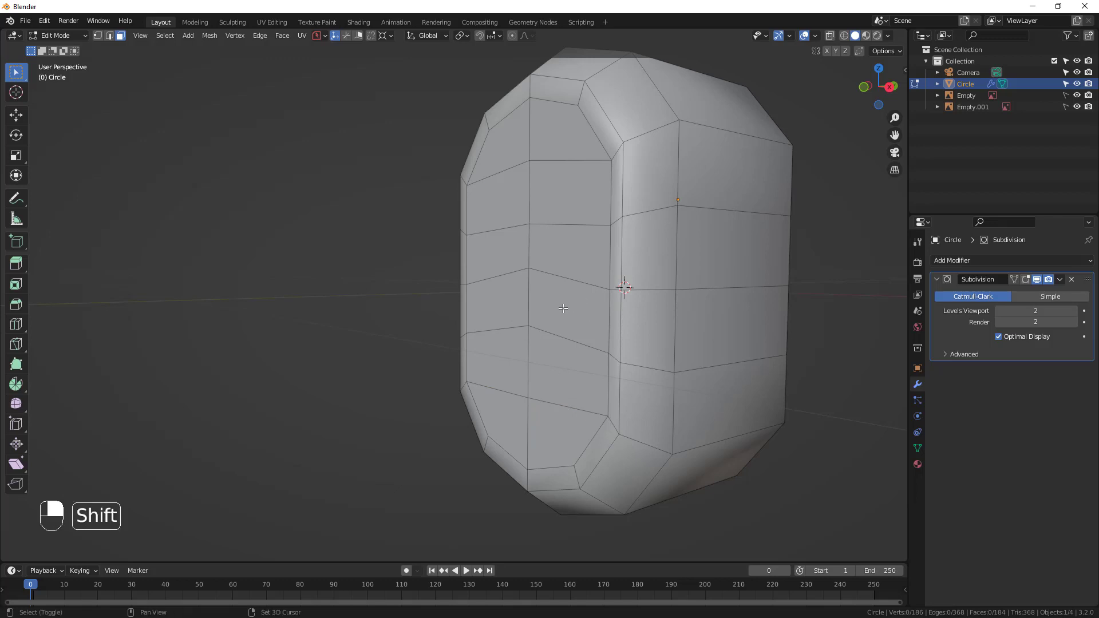
left_click(563, 308, "shift")
left_click(494, 313, "shift")
left_click(498, 360, "shift")
left_click(567, 372, "shift")
left_click(505, 413, "shift")
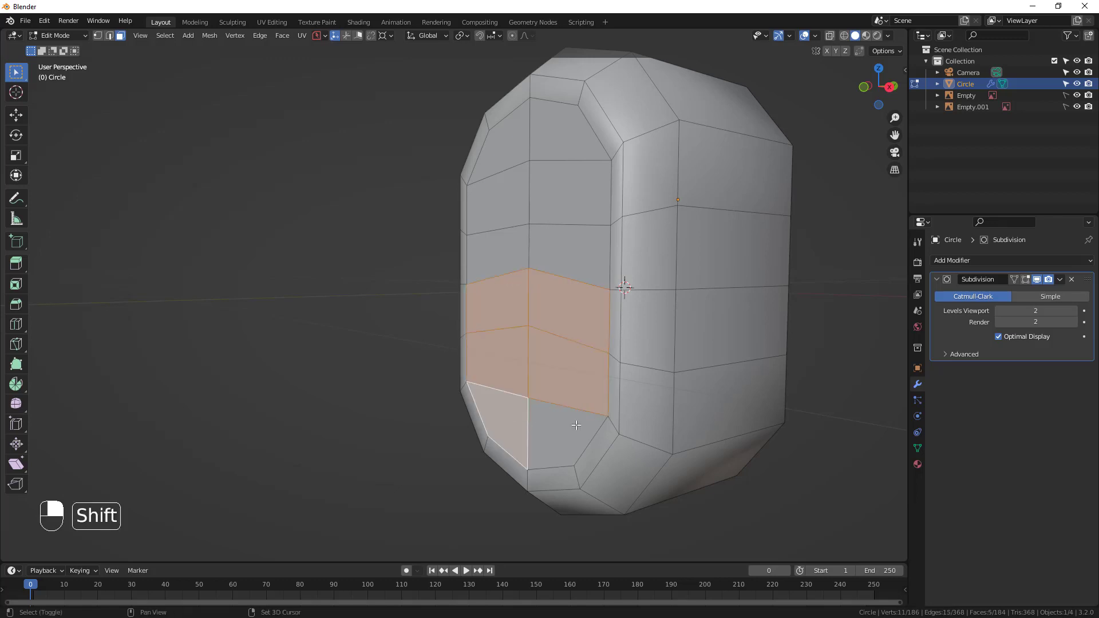
left_click(575, 425, "shift")
middle_click_drag(576, 425, 586, 411)
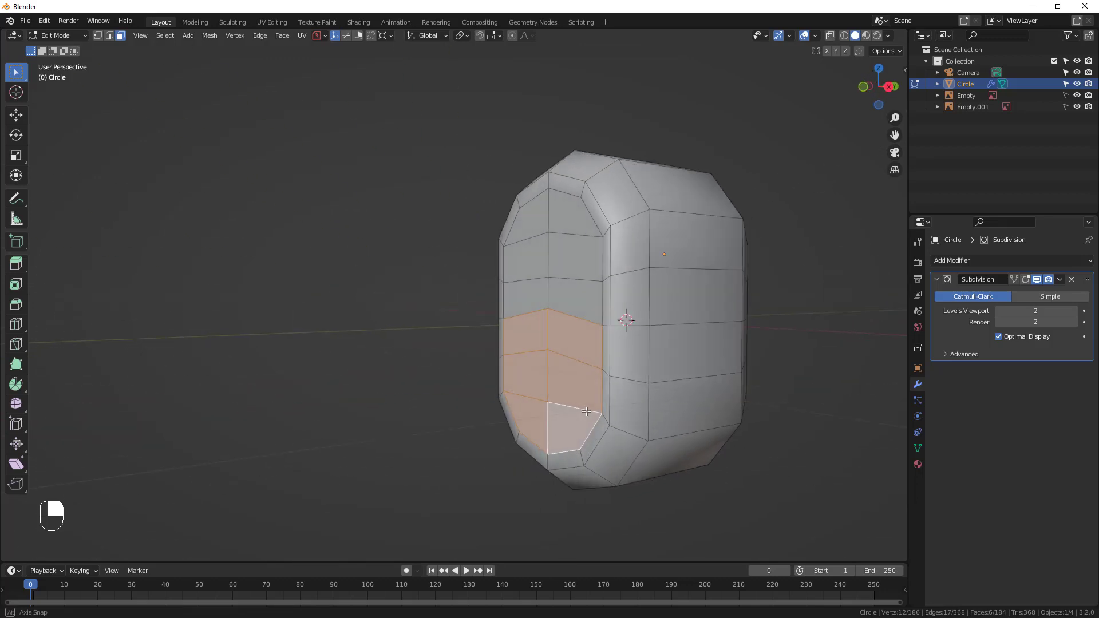
key("i")
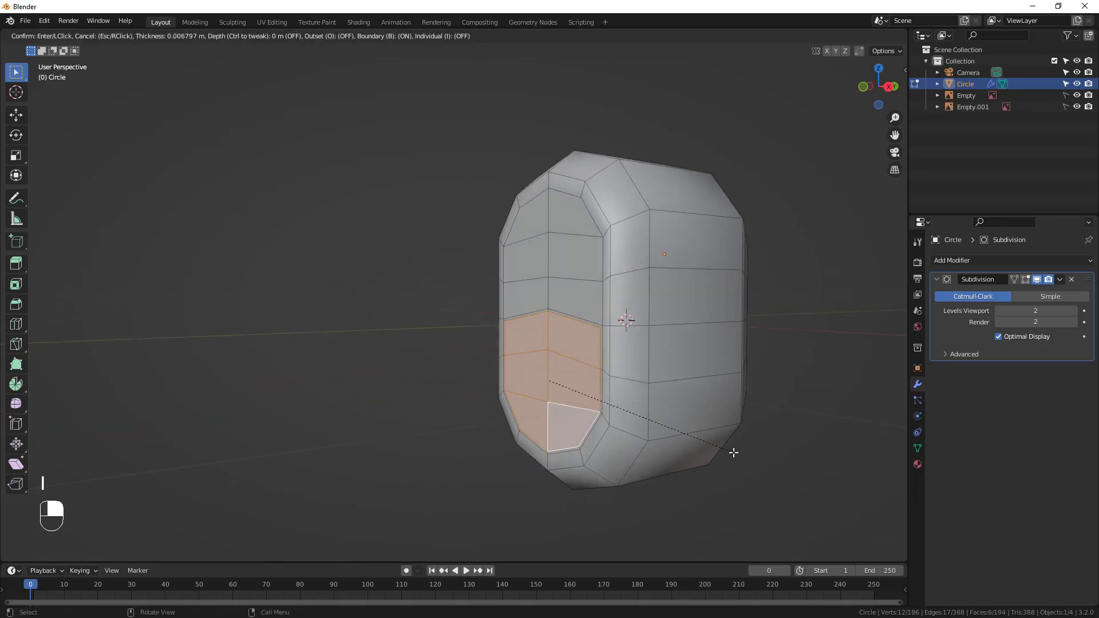
left_click(729, 452)
Round the inset faces into a circle with LoopTools Circle and scale them to about 0.9
right_click(539, 330)
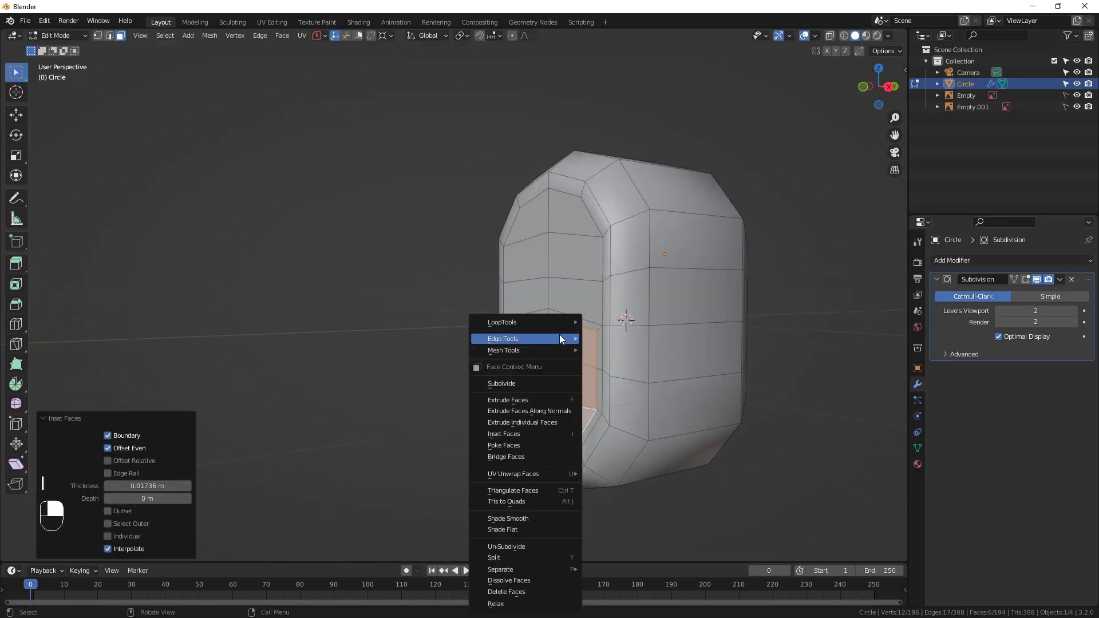
mouse_move(572, 322)
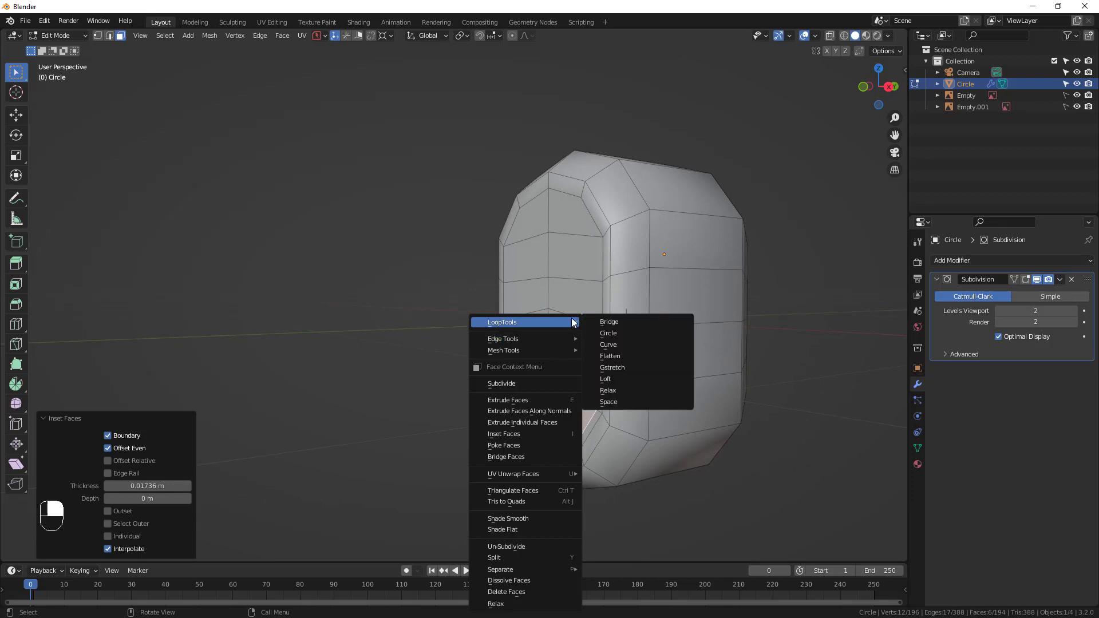
left_click(620, 335)
middle_click_drag(615, 367, 726, 432)
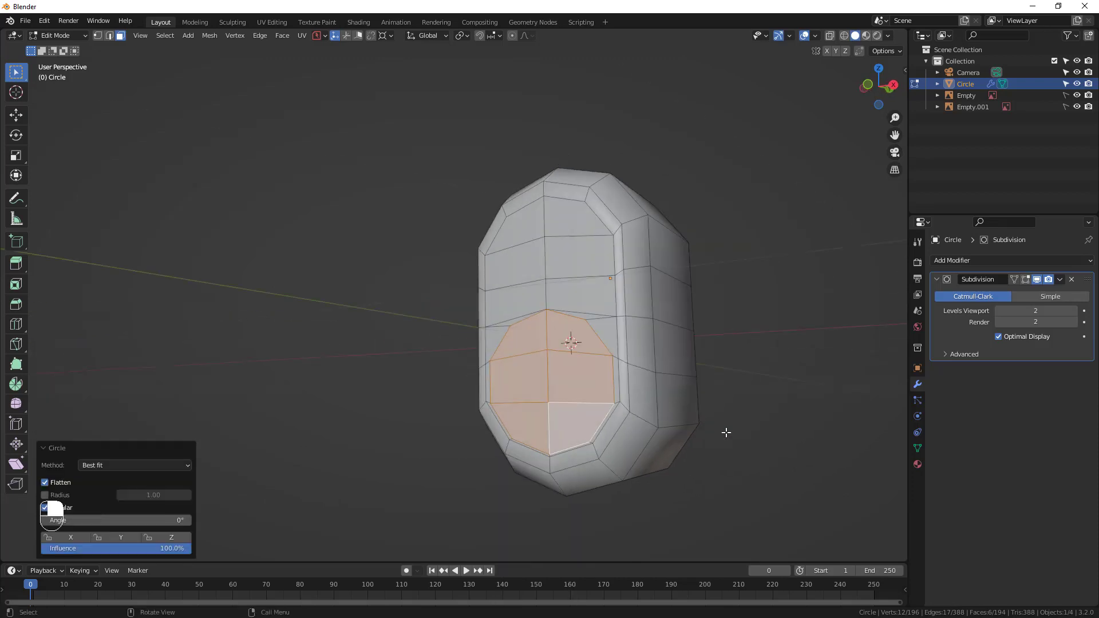
key("s")
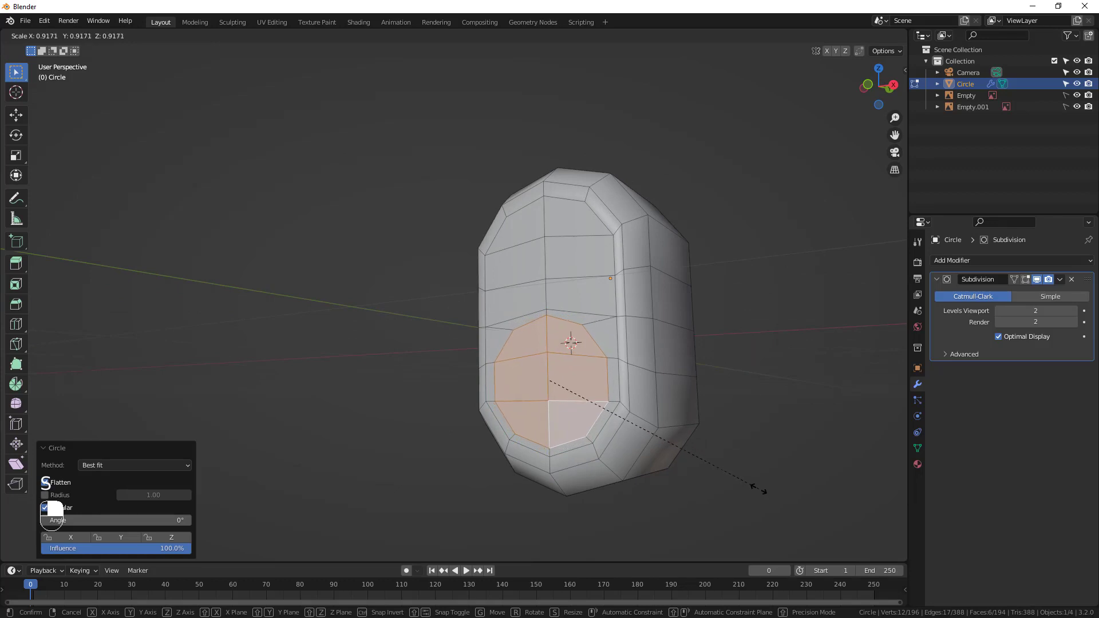
left_click(755, 487)
Move the circular faces outward along the Y axis by about -0.021 m
middle_click_drag(755, 487, 593, 478)
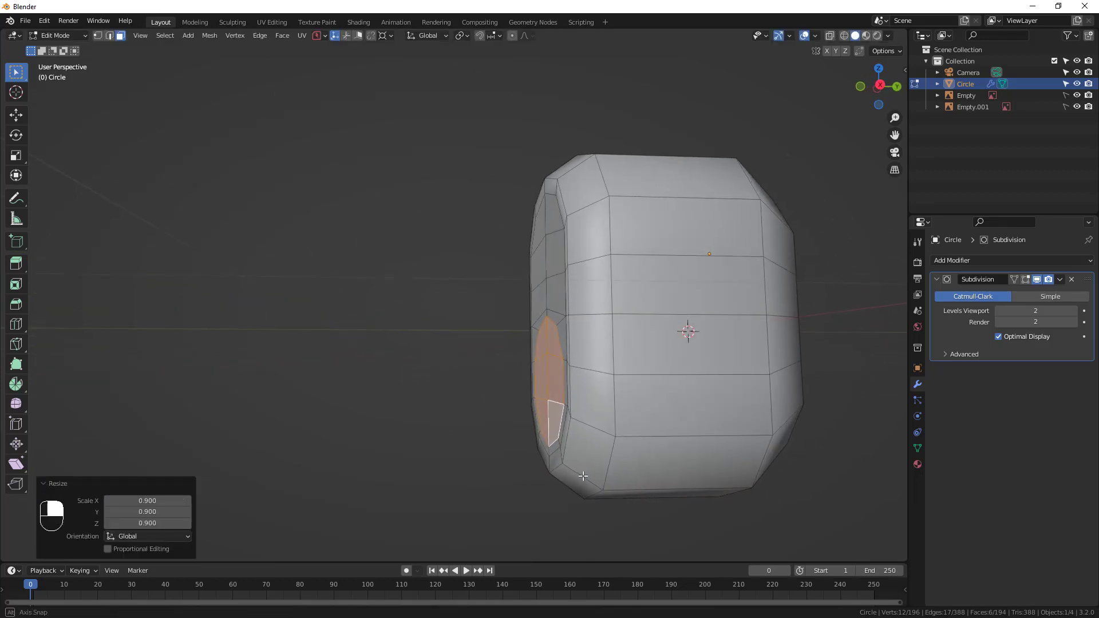
key("g")
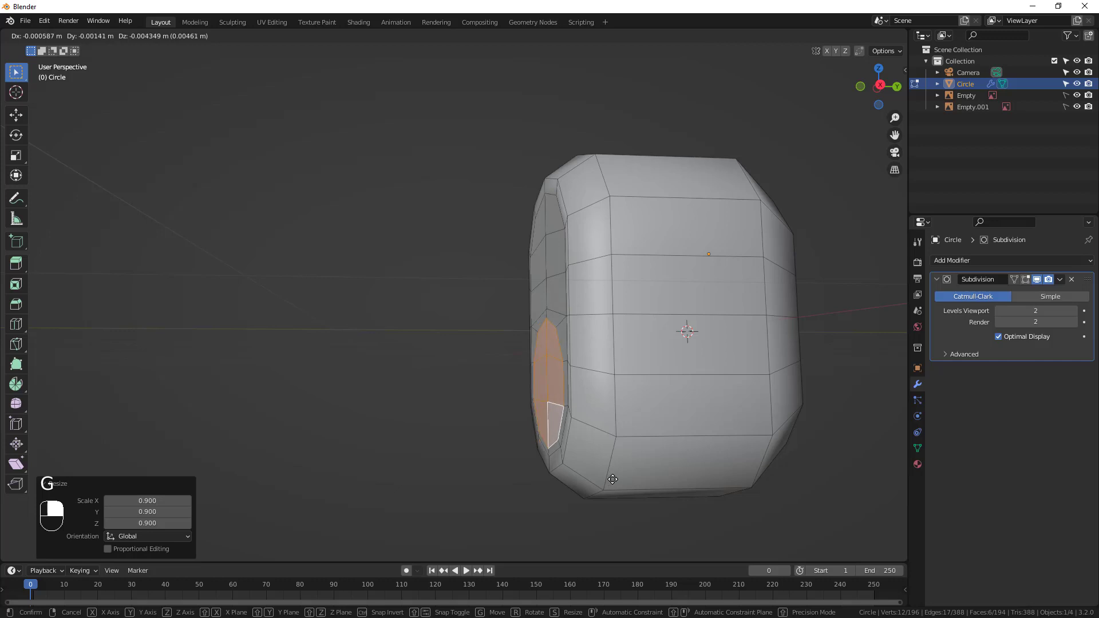
key("y")
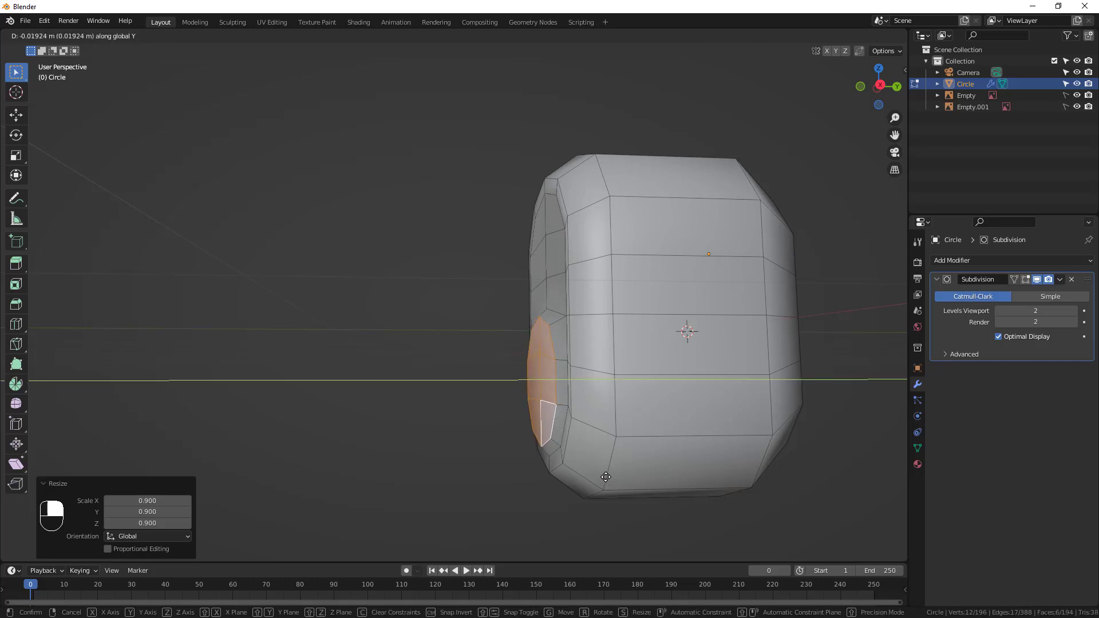
left_click(605, 477)
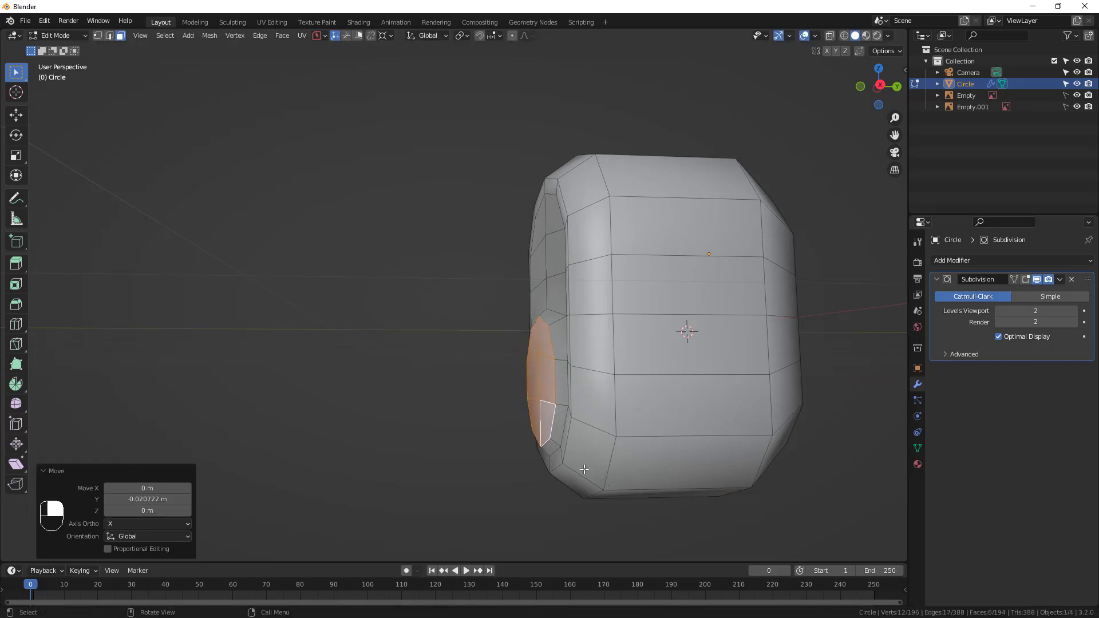
Extrude the circular faces along Y by about -0.370 m as a nozzle, and move its end another -0.076 m in the right side view
mouse_move(604, 477)
middle_mouse_down()
mouse_move(696, 473)
mouse_move(603, 487)
mouse_move(541, 472)
mouse_move(588, 472)
middle_mouse_up()
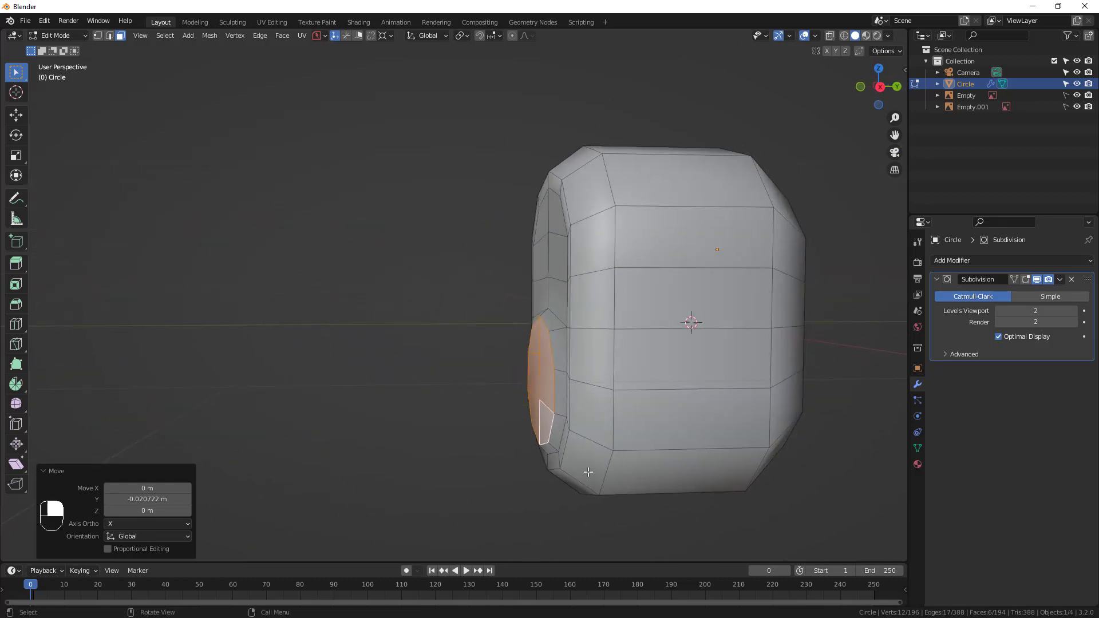
key("e")
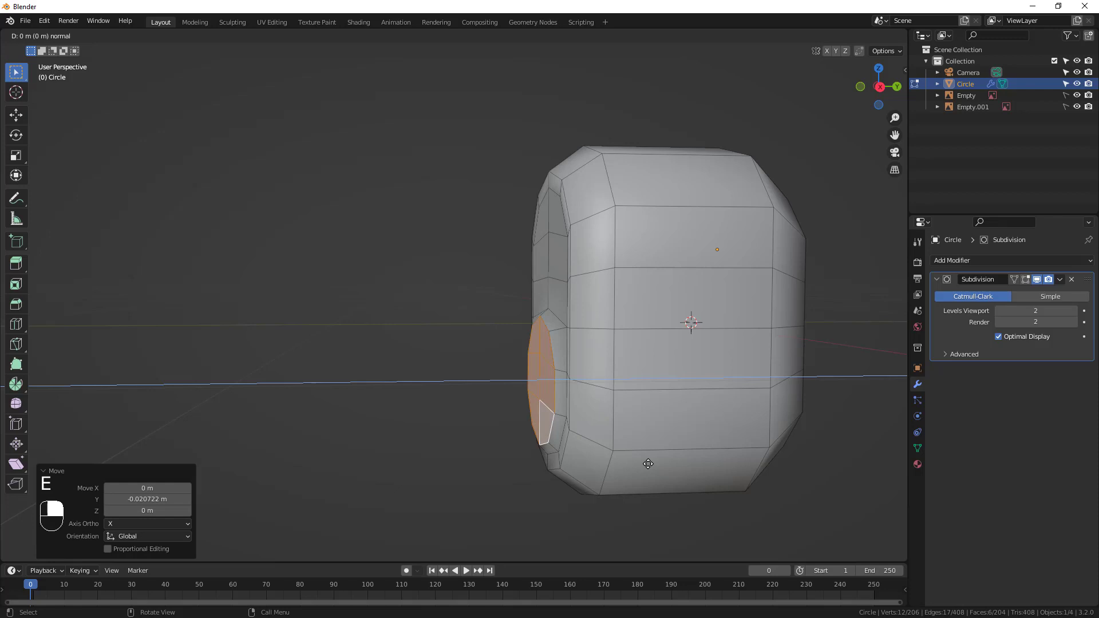
key("y")
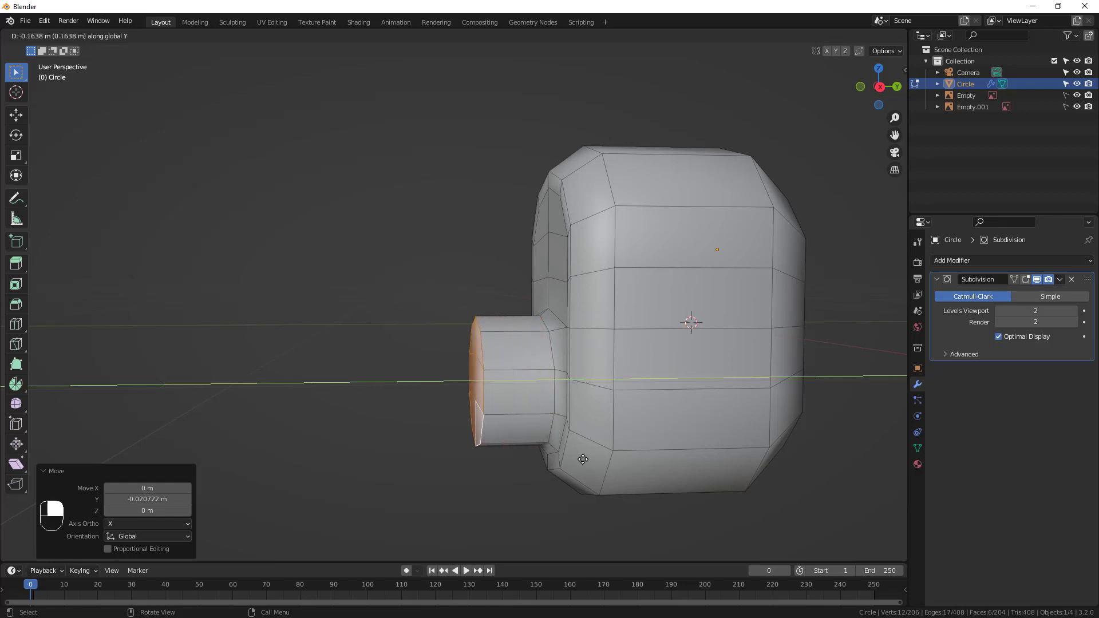
left_click(503, 459)
middle_click_drag(628, 477, 345, 430, "alt")
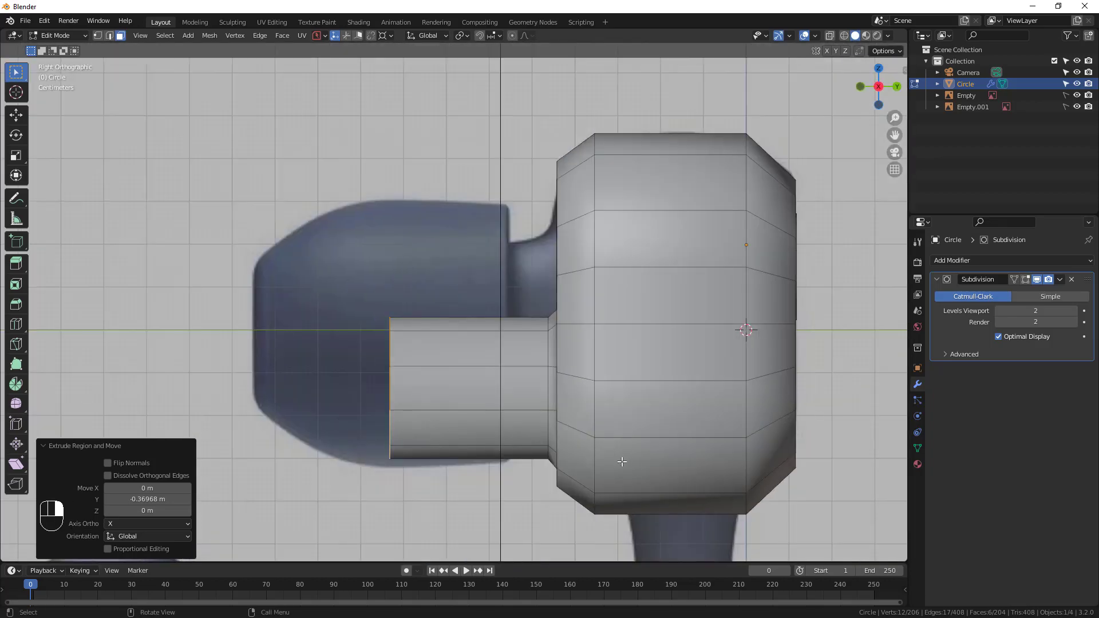
key("g")
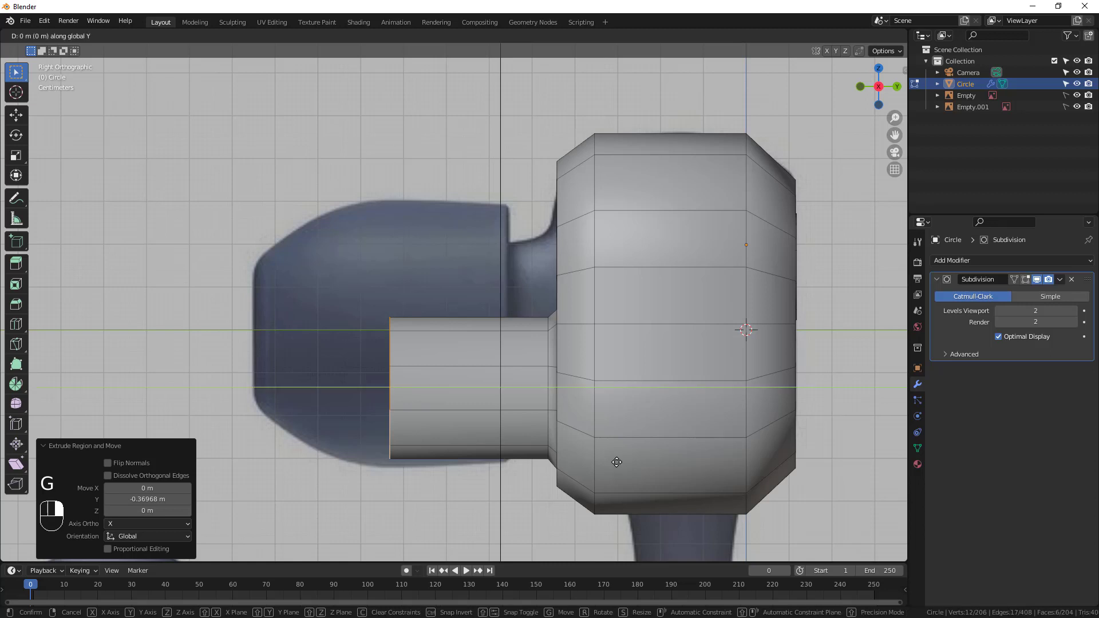
key("y")
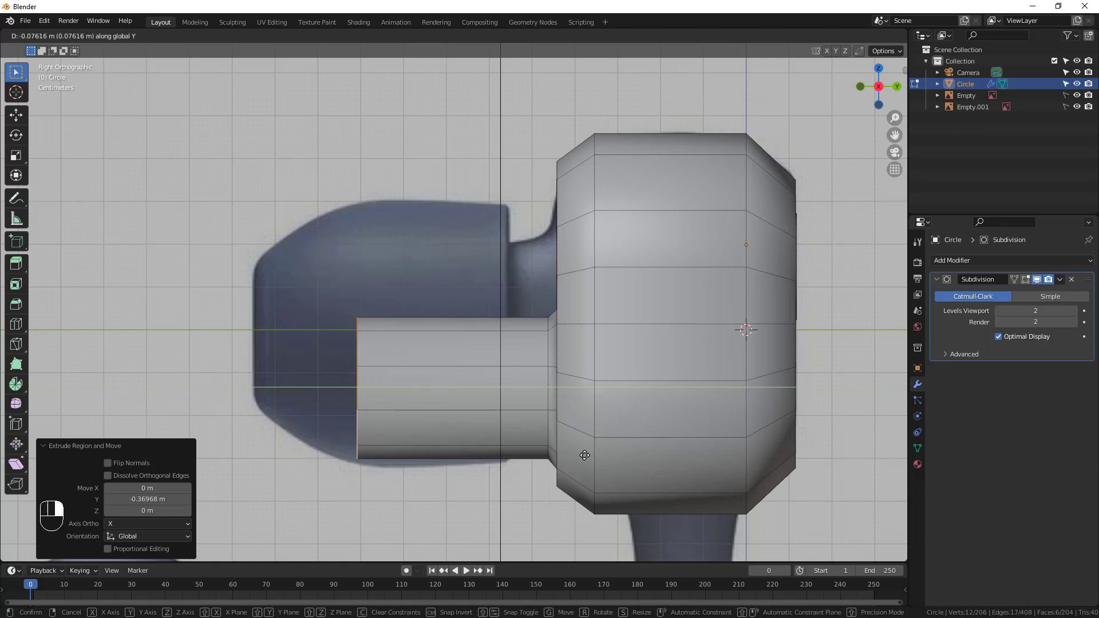
left_click(580, 454)
Add one centered loop cut around the nozzle and bevel it to a width of about 0.098 m with one segment
middle_click_drag(456, 427, 498, 456)
scroll(497, 457, "up", 3)
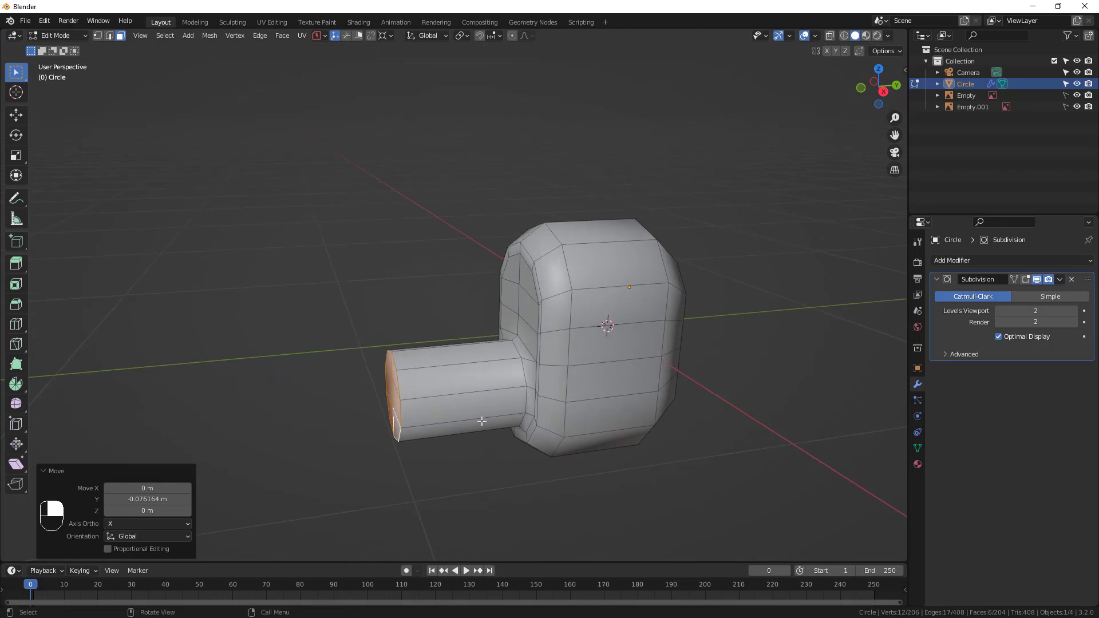
key("ctrl+r")
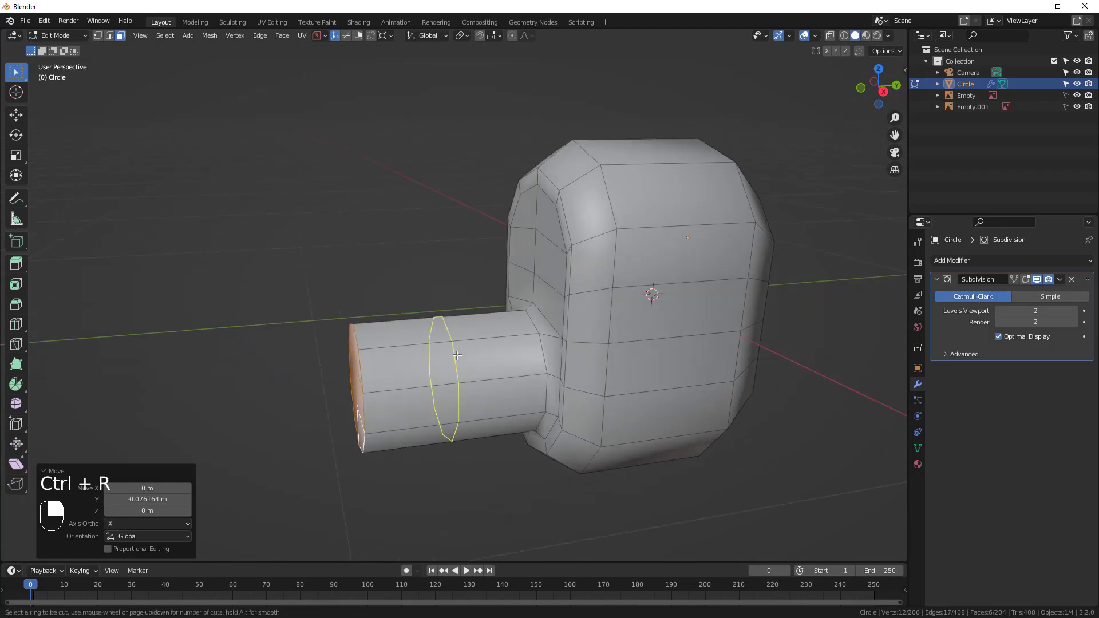
left_click(445, 372)
right_click(449, 373)
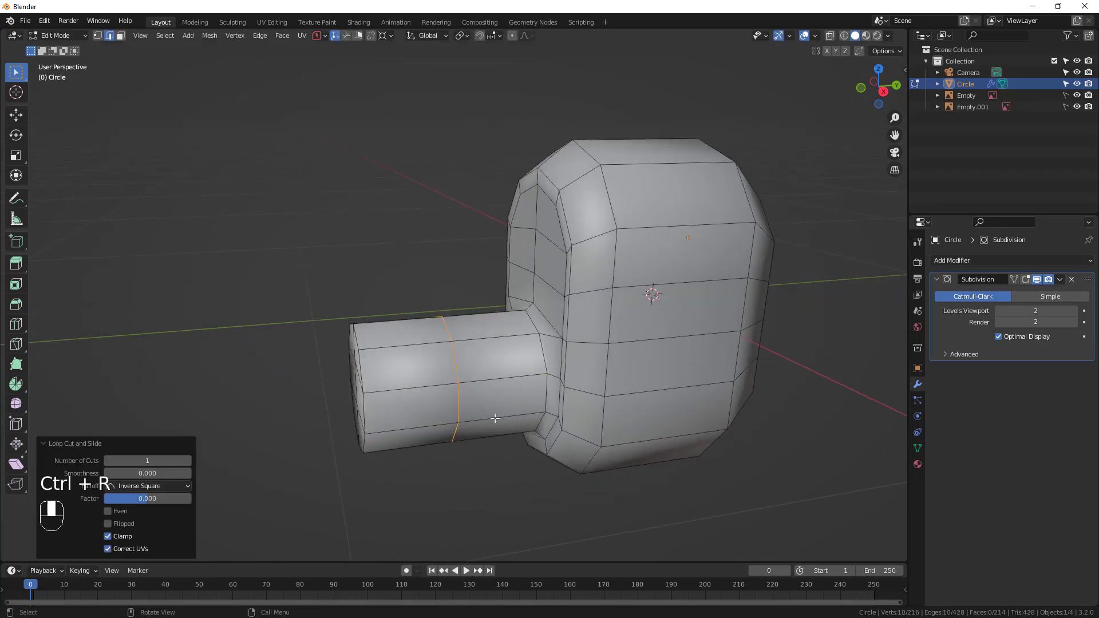
key("ctrl+b")
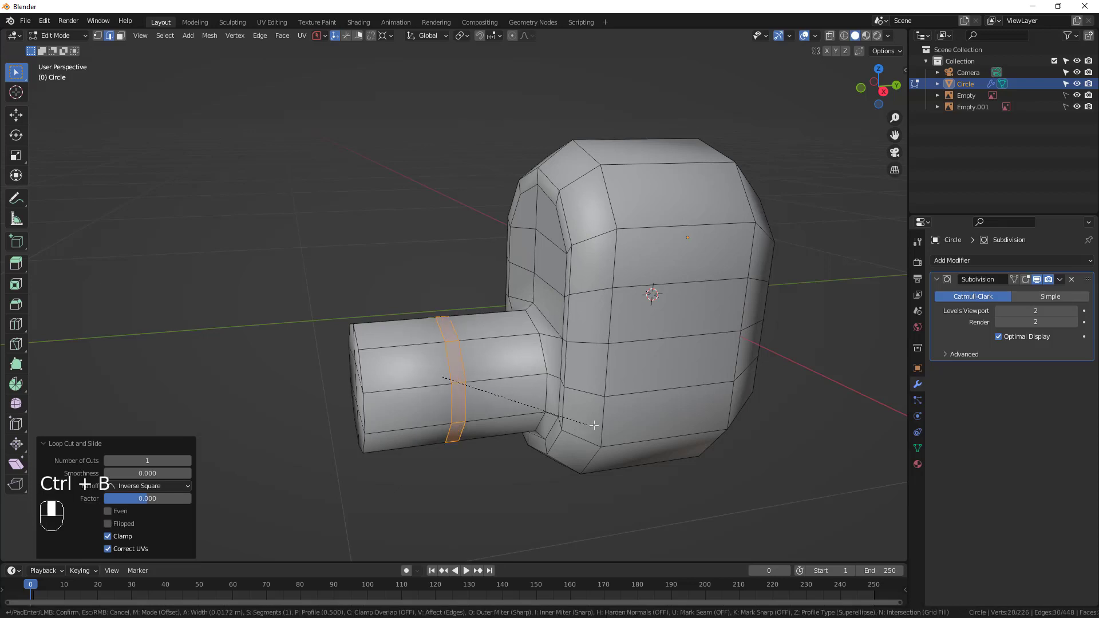
left_click(628, 412)
Extrude the beveled band inward along its normals twice, with offsets of about -0.009 m and -0.033 m
middle_click_drag(628, 413, 585, 414)
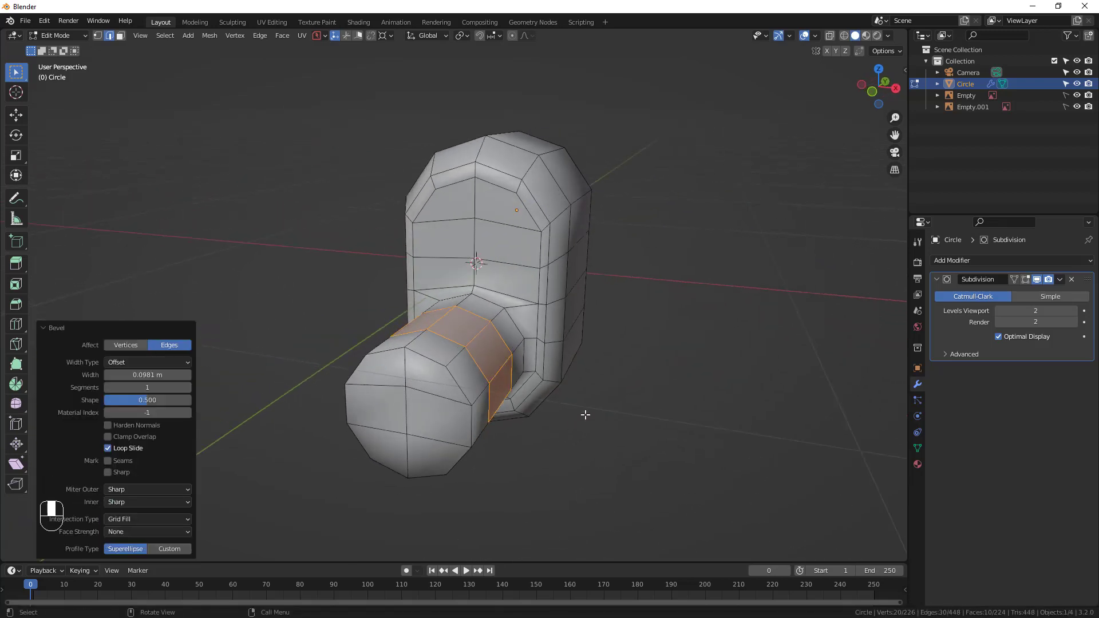
key("alt+e")
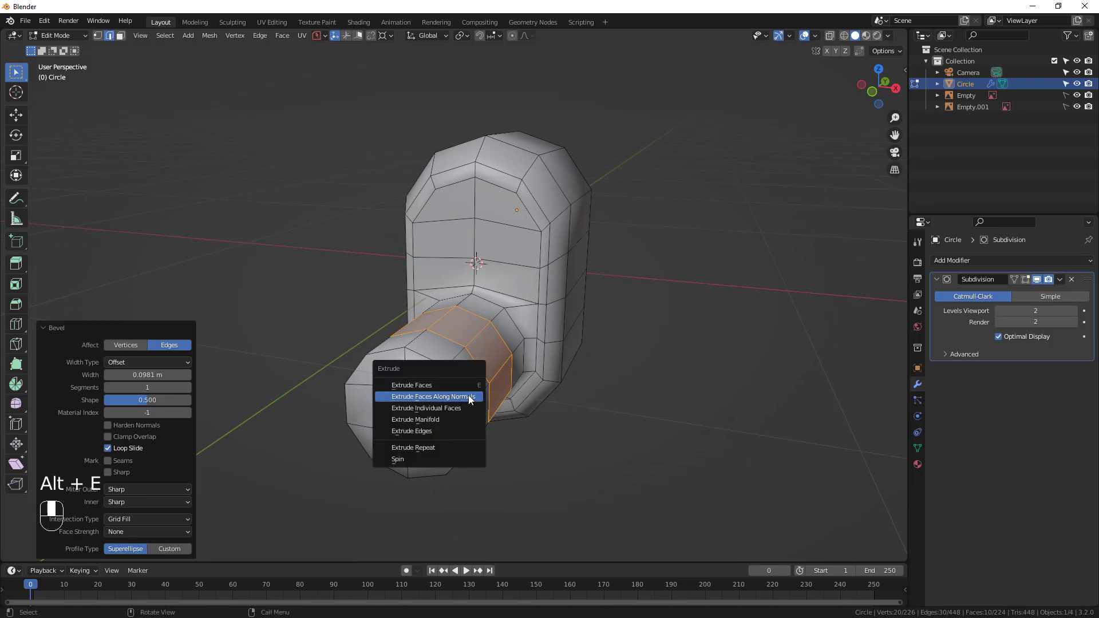
left_click(468, 397)
left_click(497, 396)
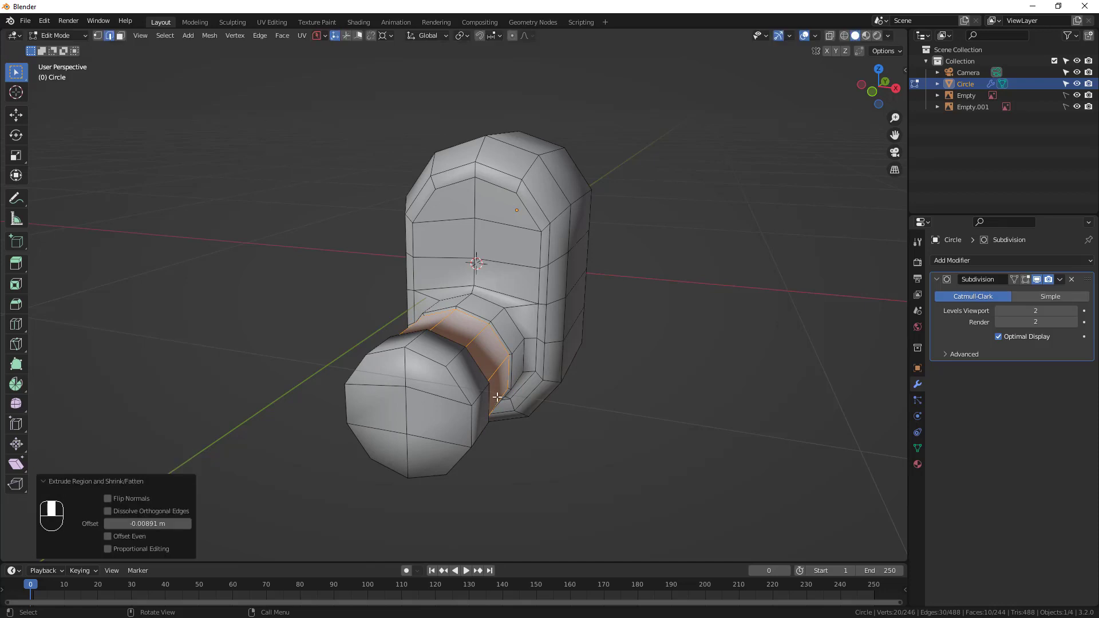
key("alt+e")
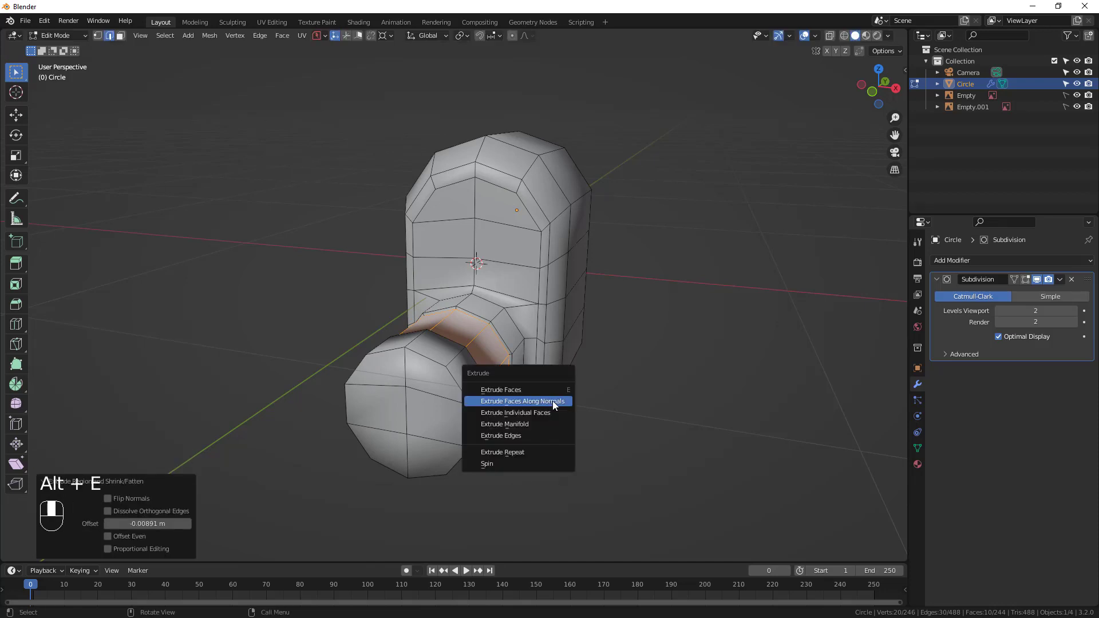
left_click(551, 400)
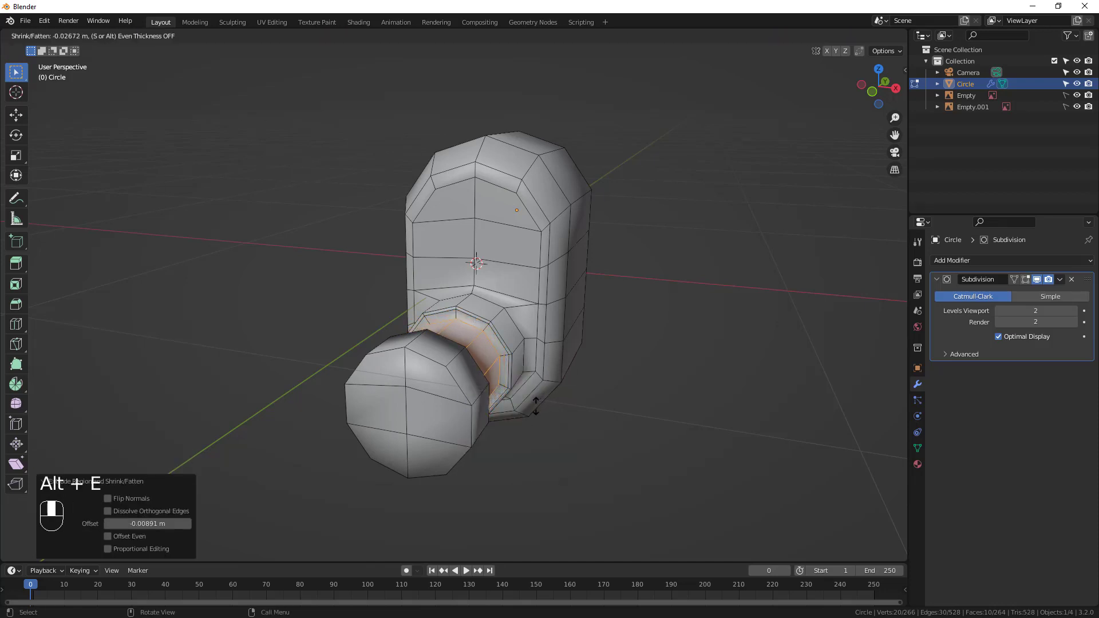
left_click(551, 405)
Select the six faces of the nozzle's end cap and inset them by about 0.032 m
middle_click_drag(551, 405, 501, 337)
middle_click_drag(449, 371, 523, 398)
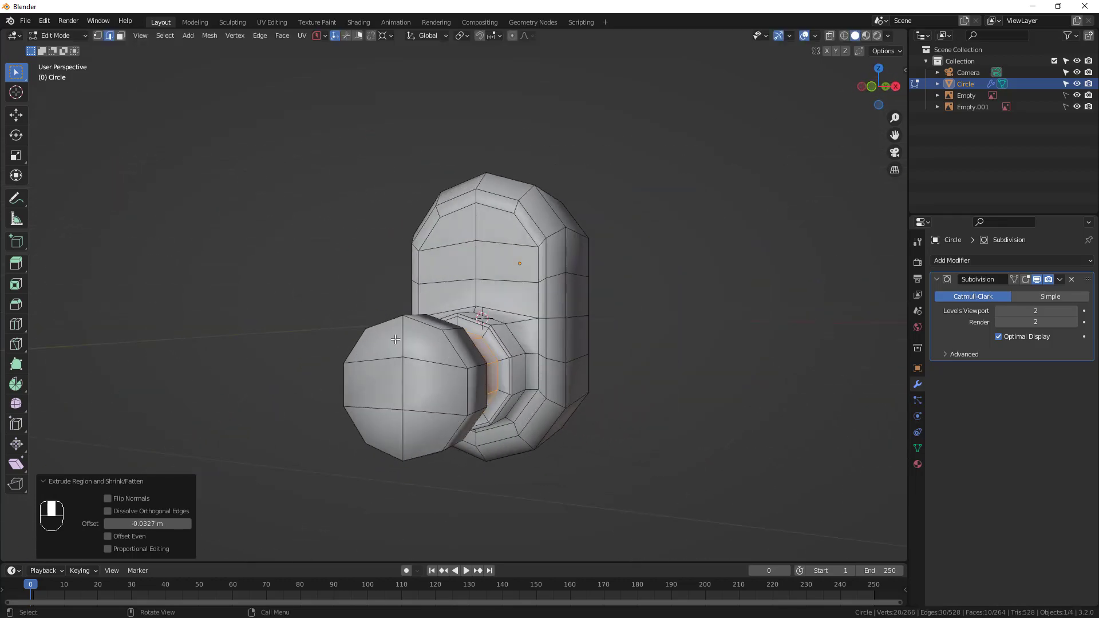
key("3")
left_click(442, 354)
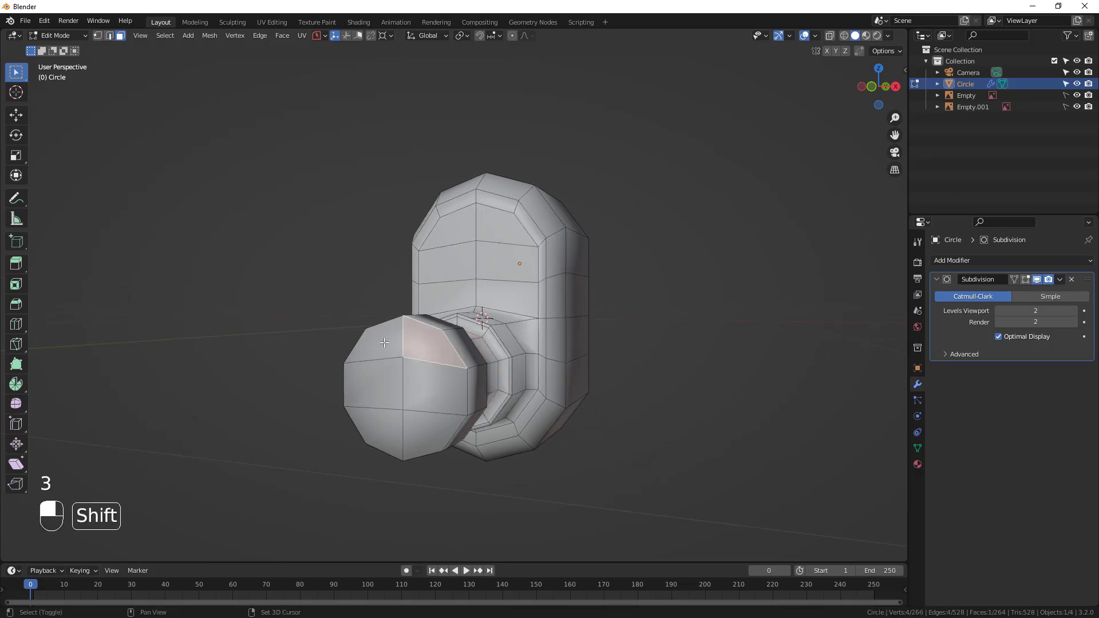
left_click(375, 343, "shift")
left_click(372, 383, "shift")
left_click(436, 388, "shift")
left_click(436, 435, "shift")
left_click(400, 431, "shift")
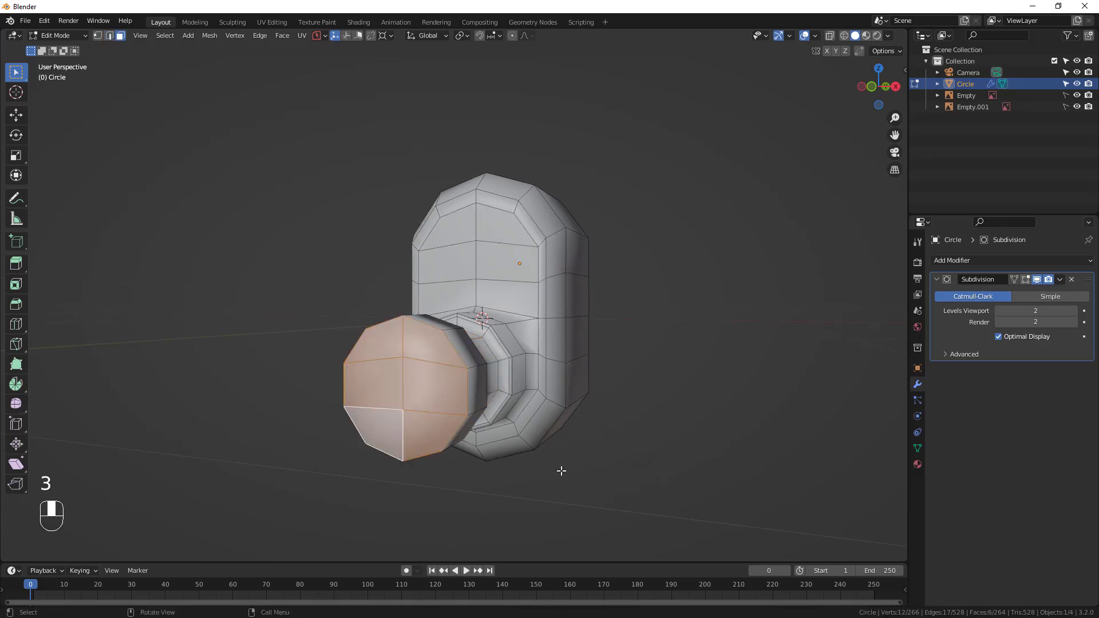
key("i")
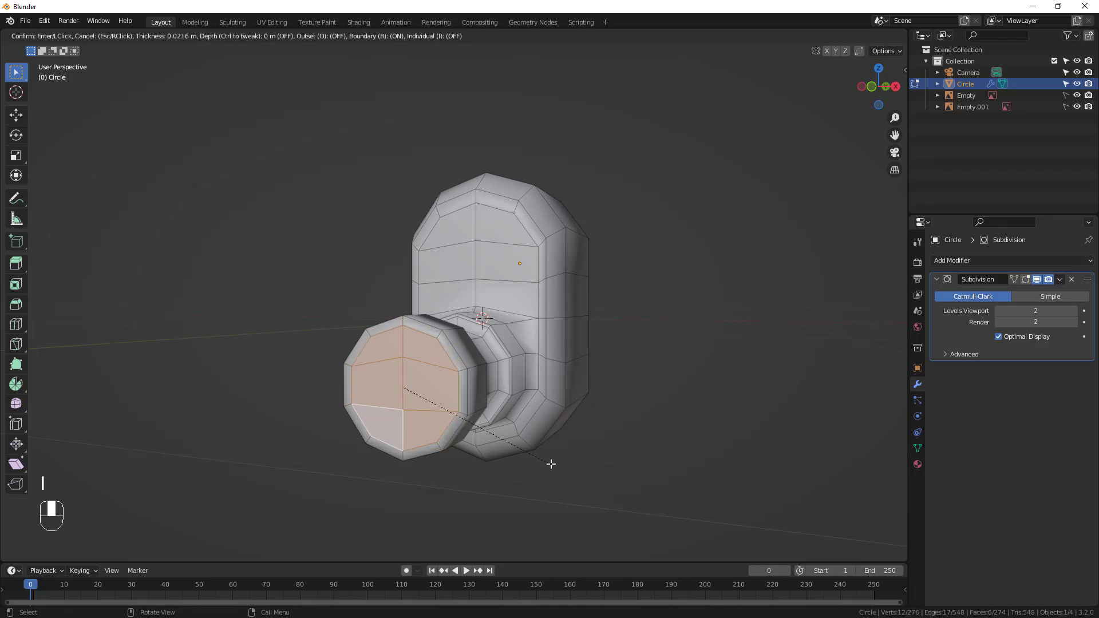
left_click(548, 462)
middle_click_drag(547, 461, 434, 467)
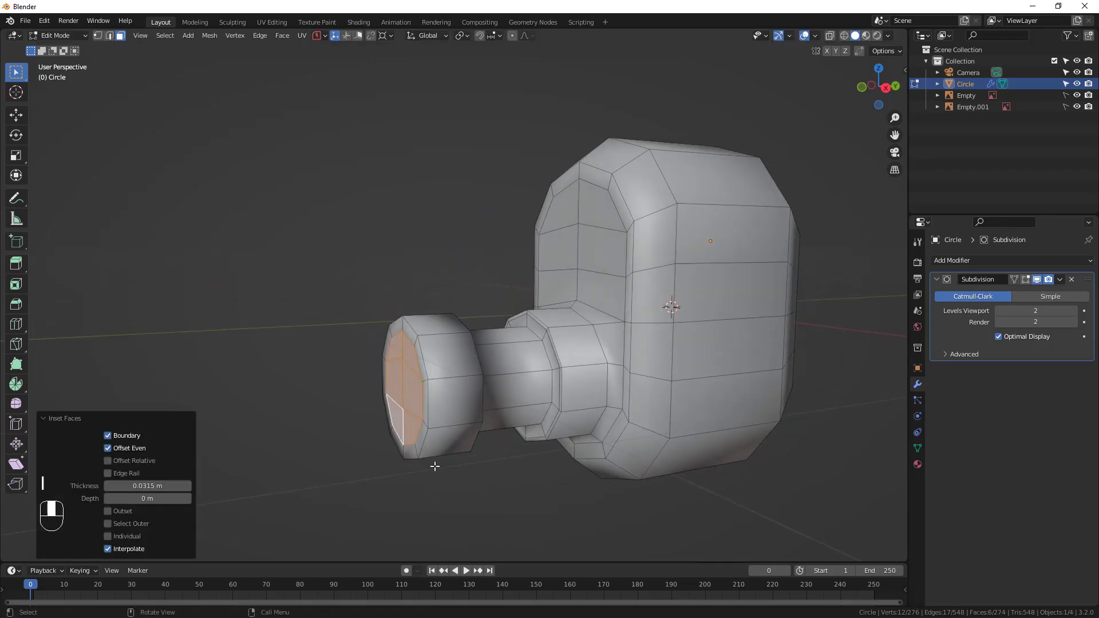
Extrude the inset end faces of the nozzle inward twice, the first time by about -0.013 m
key("e")
left_click(452, 468)
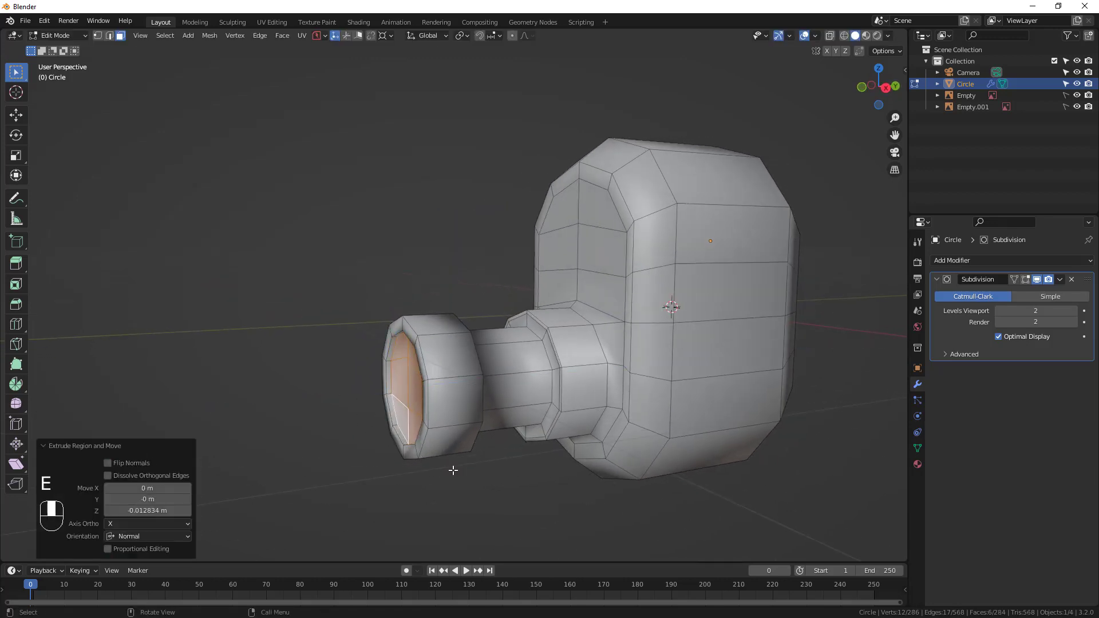
key("e")
left_click(465, 469)
middle_click_drag(438, 480, 494, 465)
key("Tab")
middle_click_drag(548, 438, 451, 456)
key("Tab")
scroll(352, 402, "up", 4)
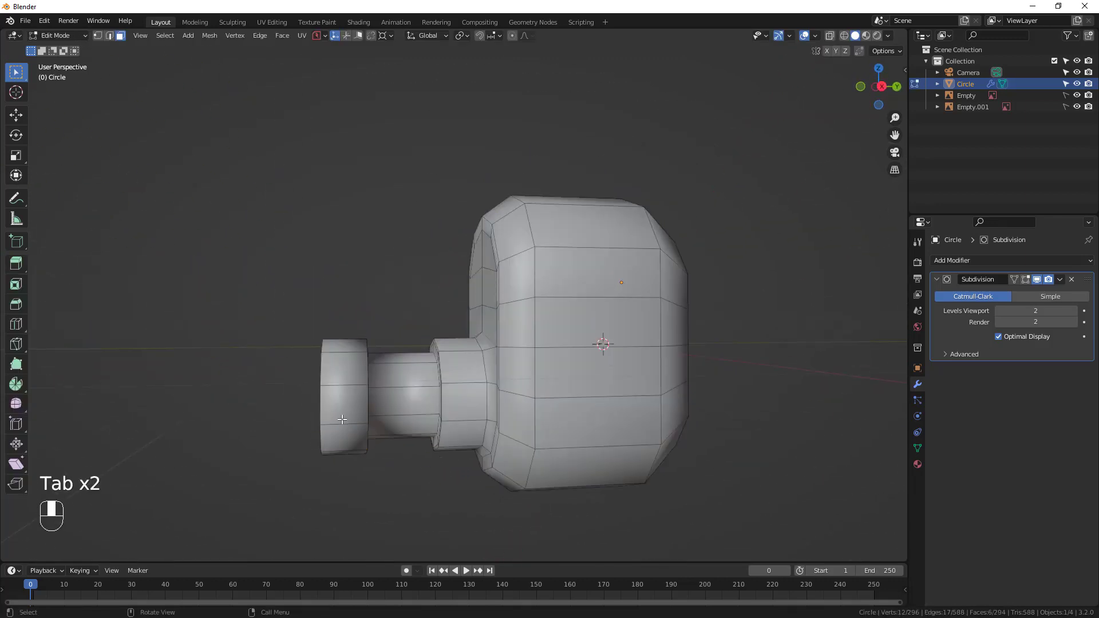
Bevel the outer edge loop of the nozzle's front rim to a width of about 0.010 m with two segments and shape 1.000
middle_click_drag(352, 401, 382, 410)
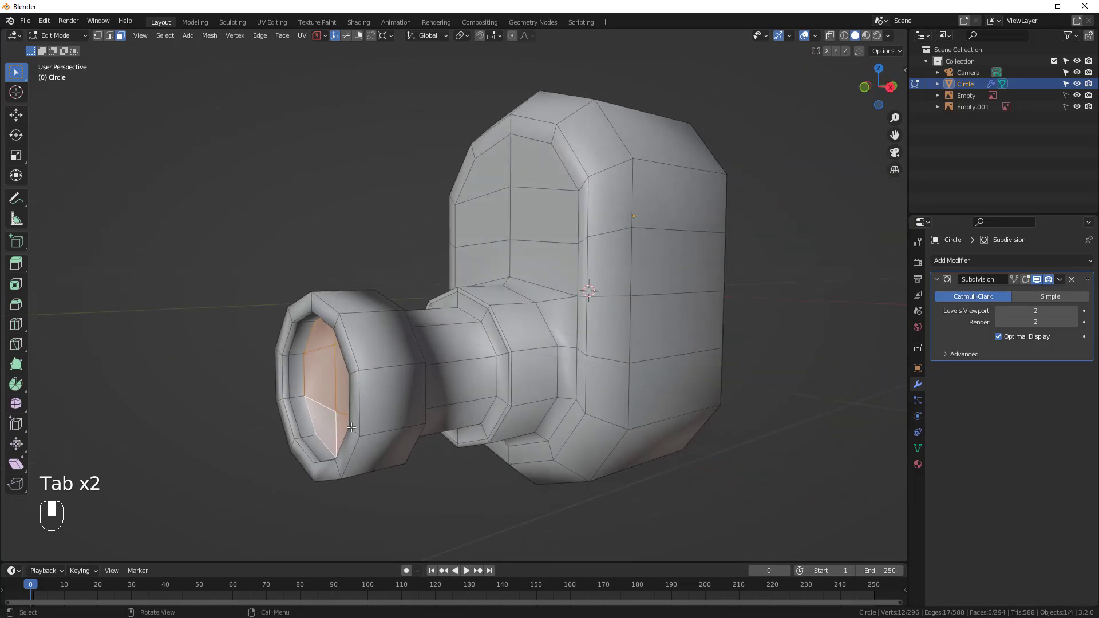
key("alt")
left_click(359, 422, "alt")
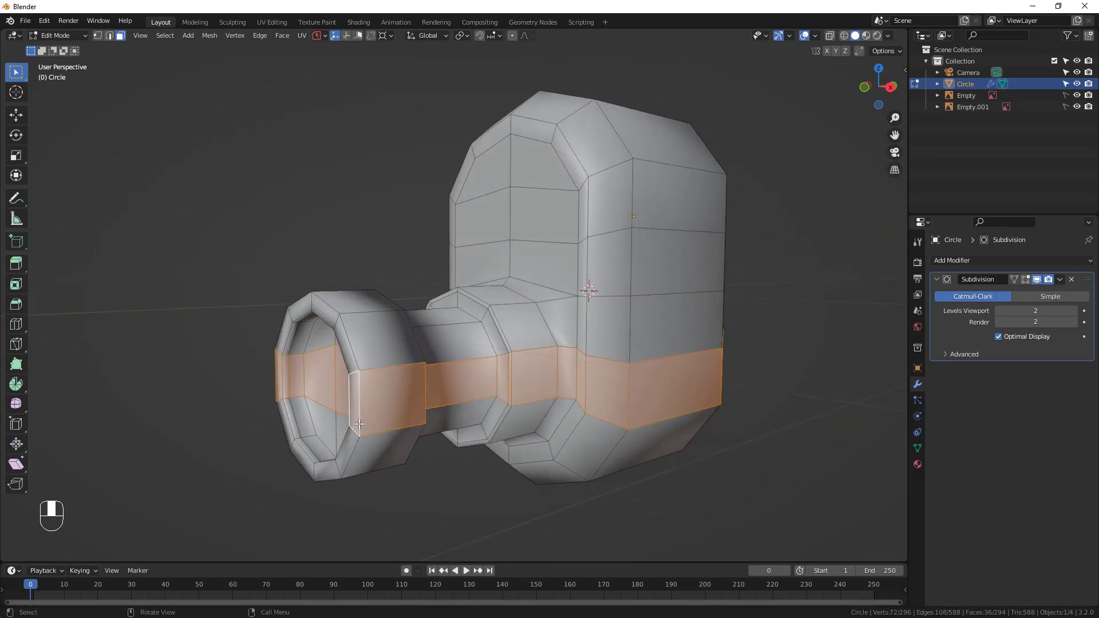
key("2")
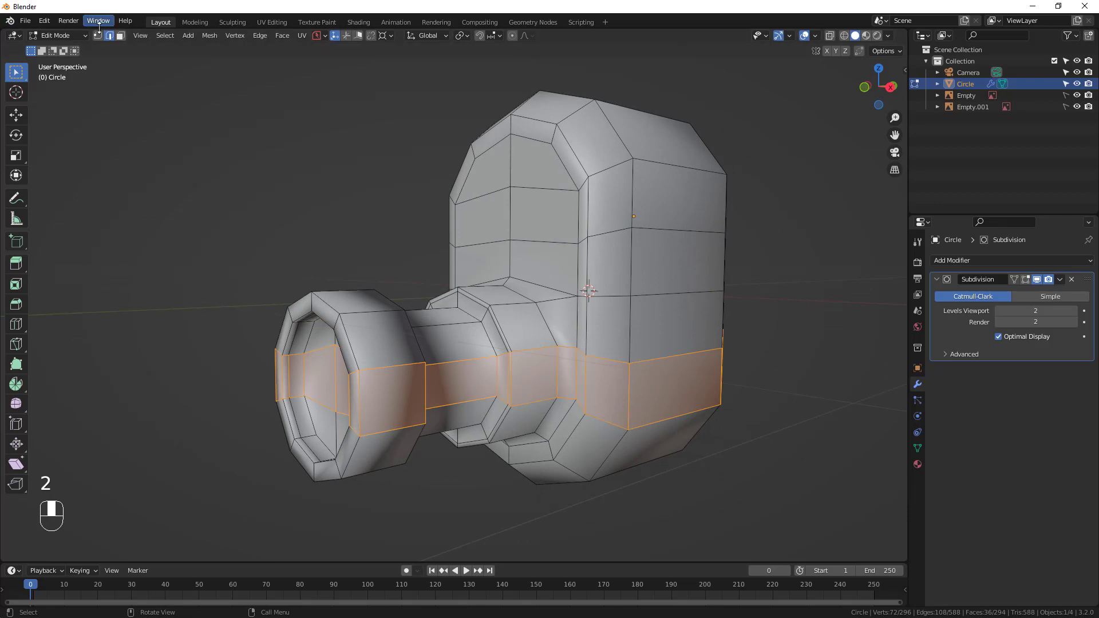
left_click(342, 338)
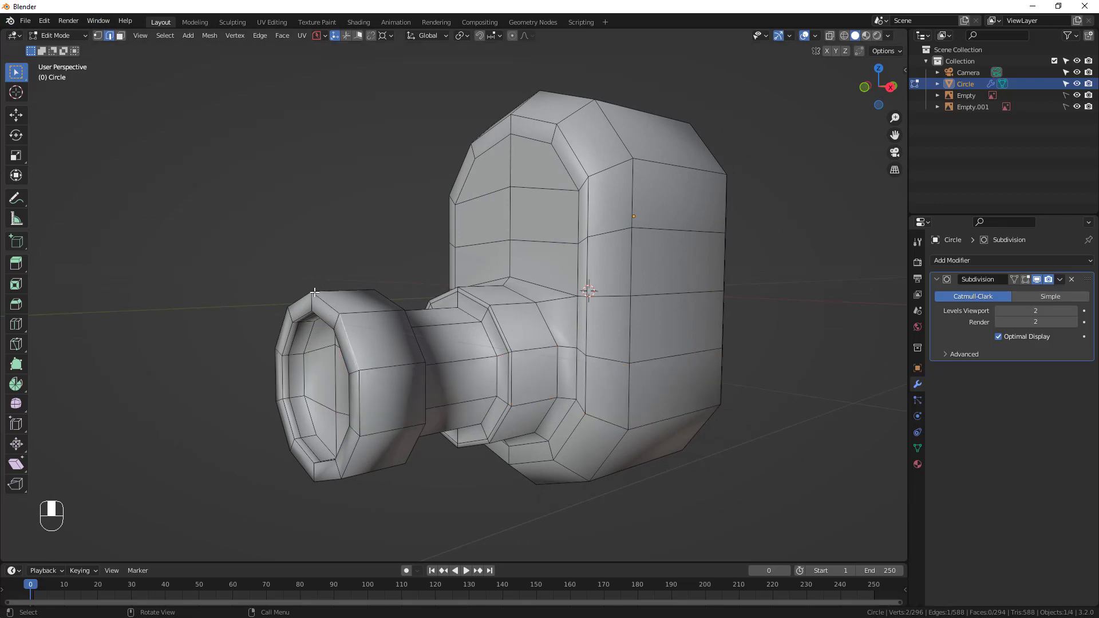
left_click(360, 418, "alt")
middle_click_drag(360, 417, 401, 415)
key("ctrl+b")
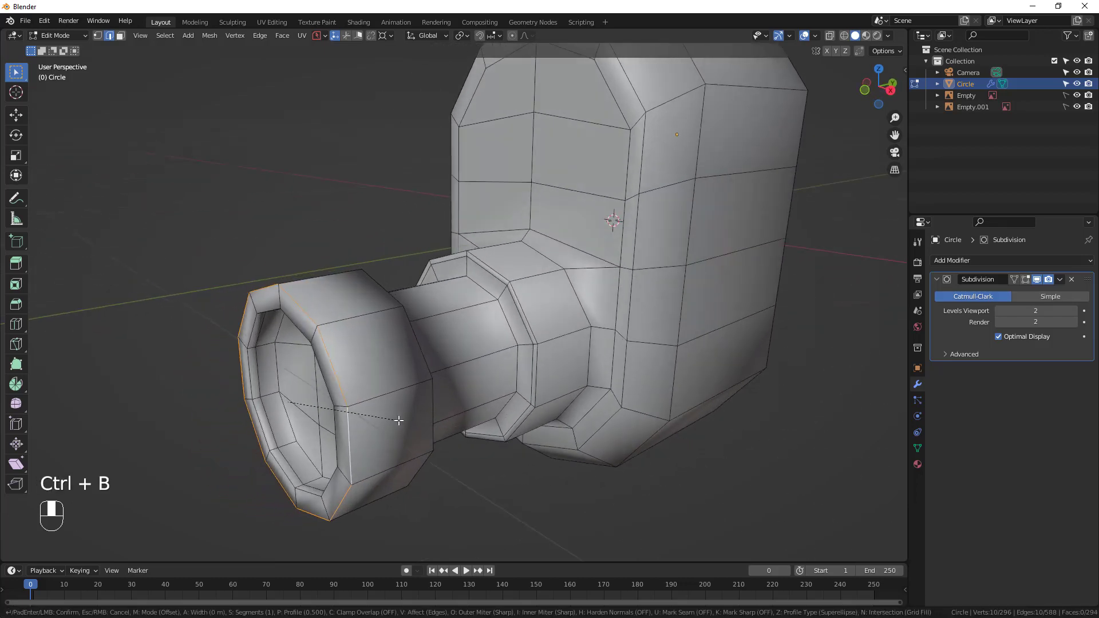
scroll(406, 419, "up", 1)
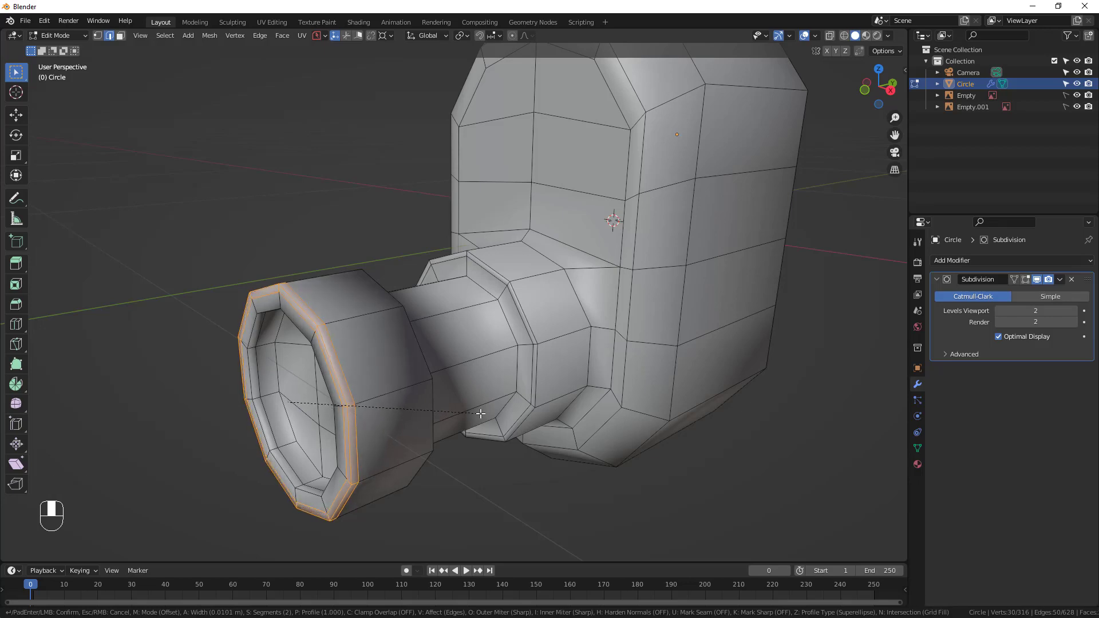
left_click(430, 417)
Examine the smoothed nozzle, its recessed end and its rim in Object Mode from several angles
middle_click_drag(430, 417, 372, 426)
middle_click_drag(467, 401, 404, 404)
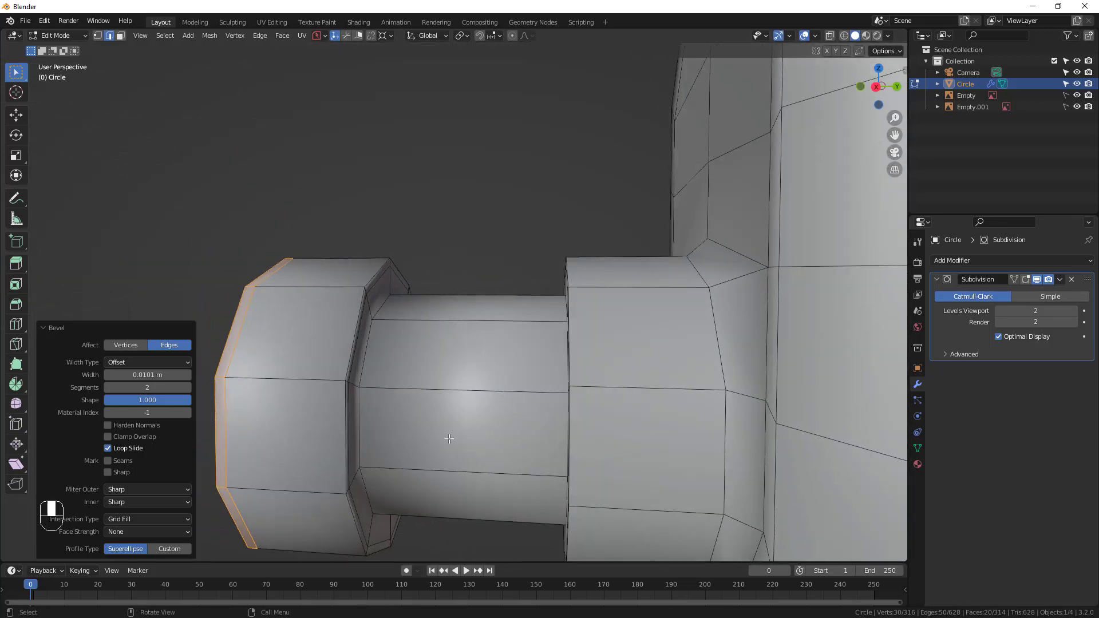
key("Tab")
middle_click_drag(446, 444, 393, 312)
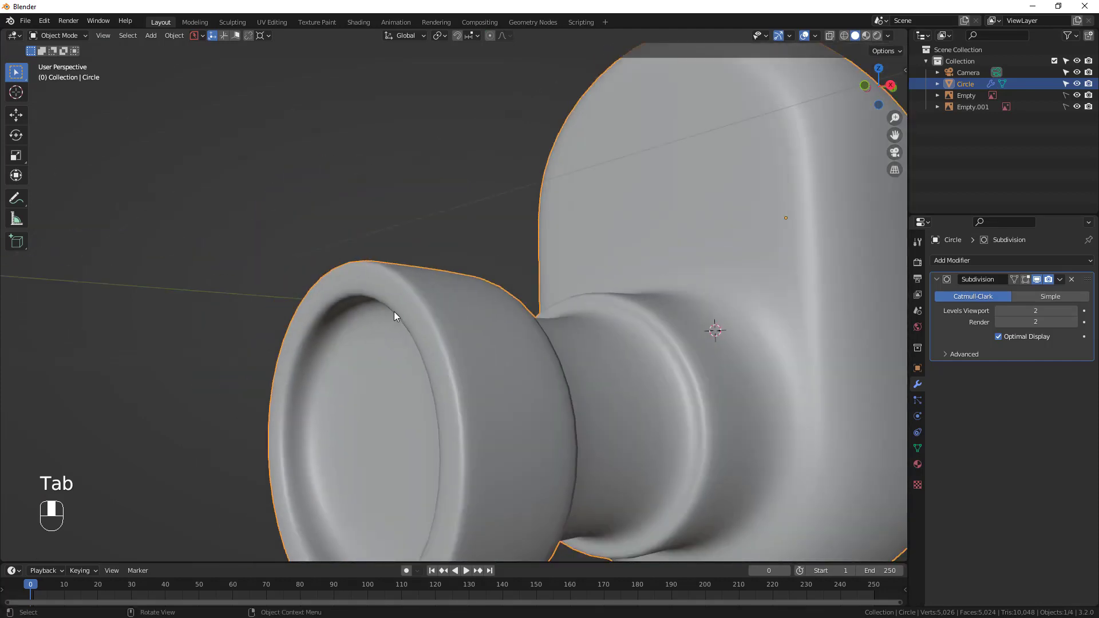
scroll(461, 399, "down", 3)
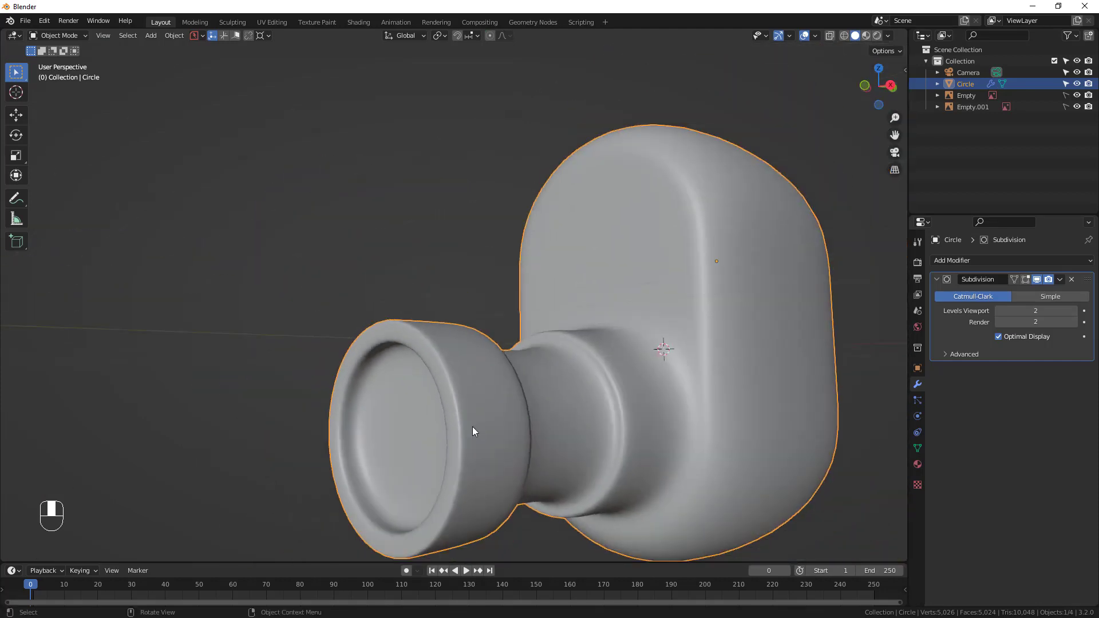
middle_click_drag(473, 432, 561, 481)
key("Tab")
Select the front outer edge loop of the collar at the nozzle's base, duplicate it in place and separate it into its own object
scroll(479, 402, "up", 3)
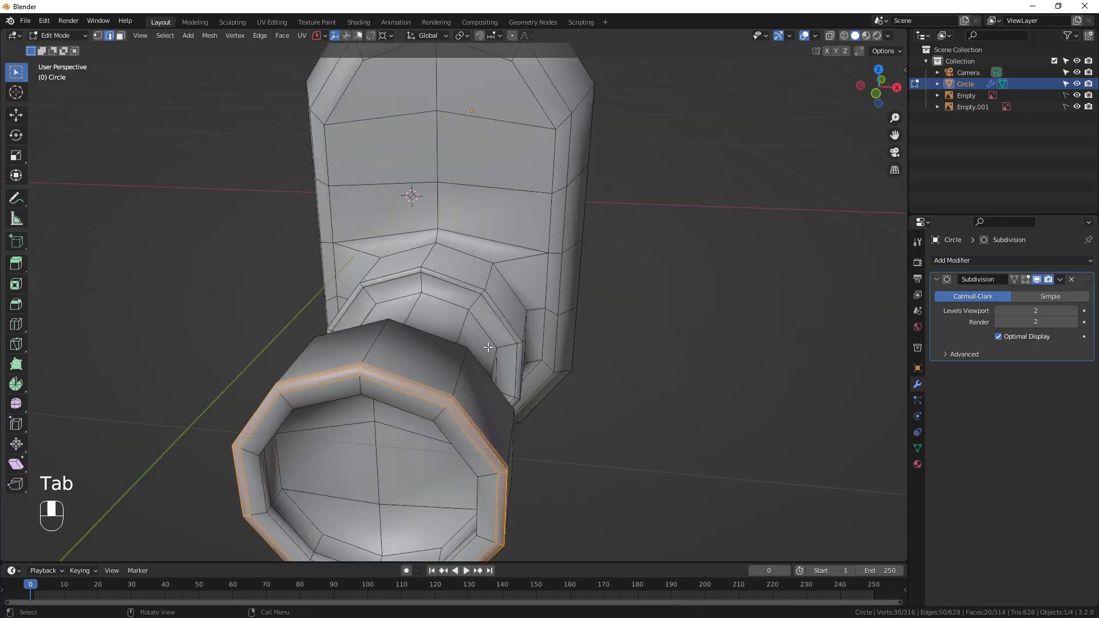
scroll(488, 348, "up", 2)
middle_click_drag(509, 336, 432, 300)
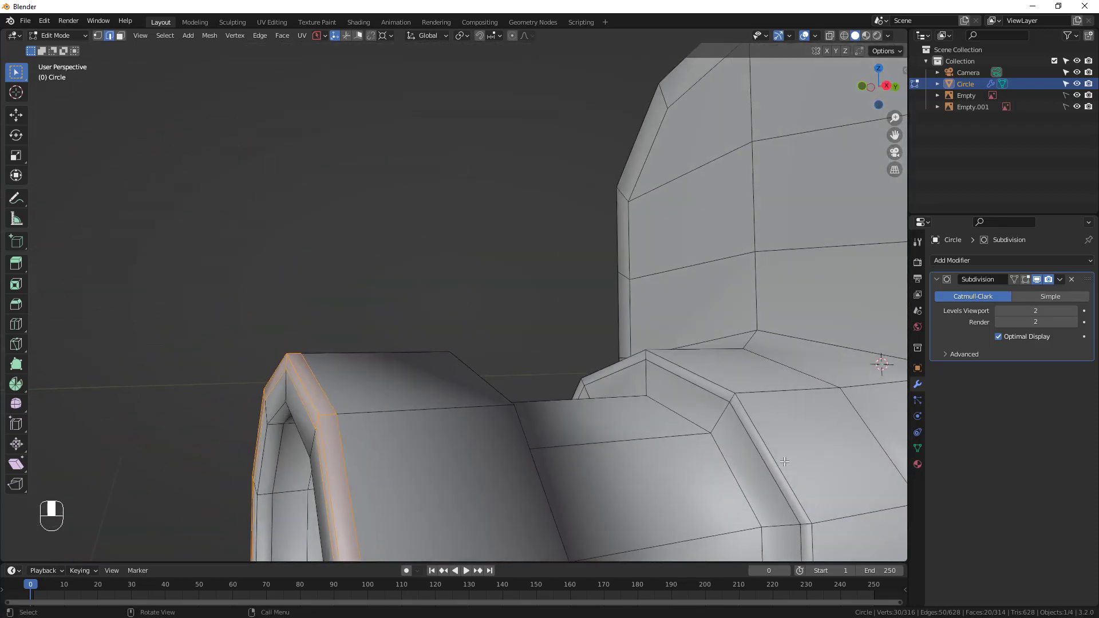
left_click(783, 461, "alt")
middle_click_drag(784, 461, 632, 395)
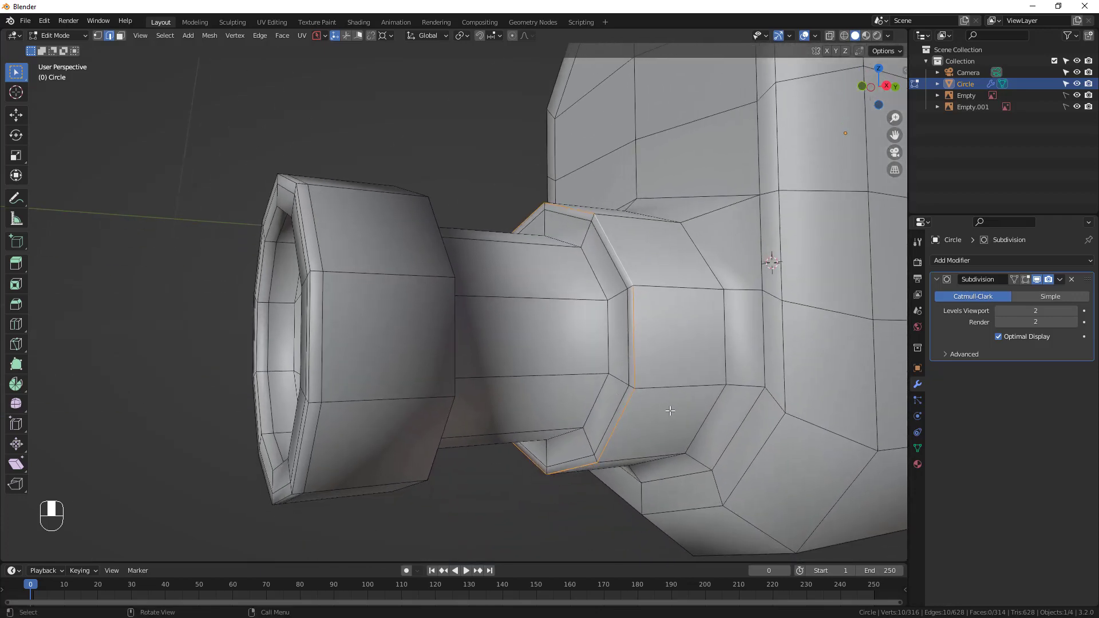
key("shift+d")
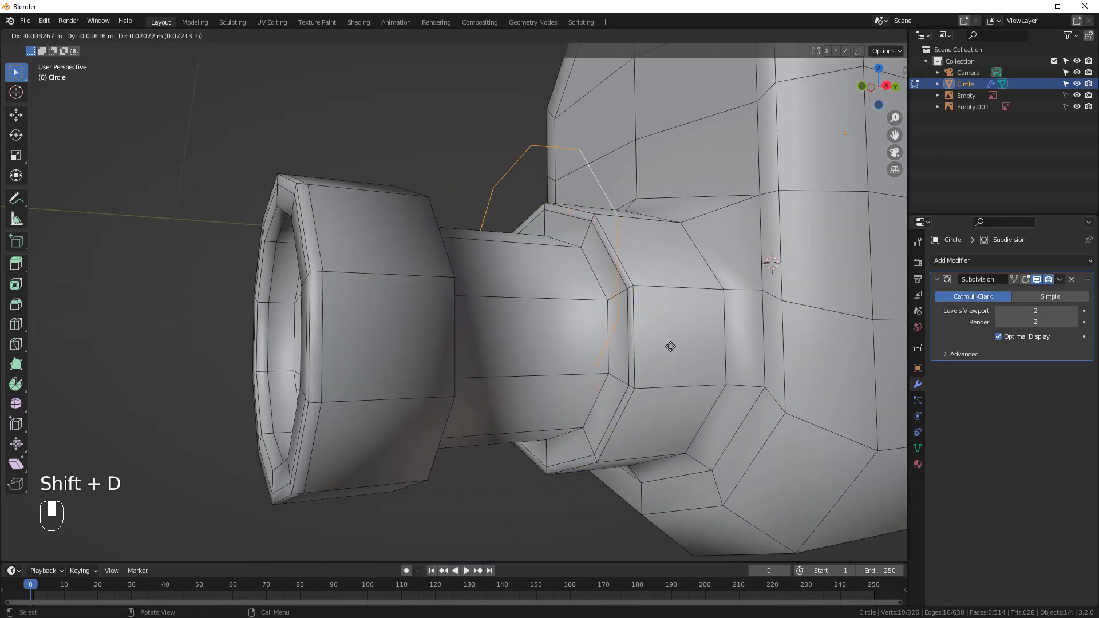
right_click(670, 346)
key("p")
left_click(671, 347)
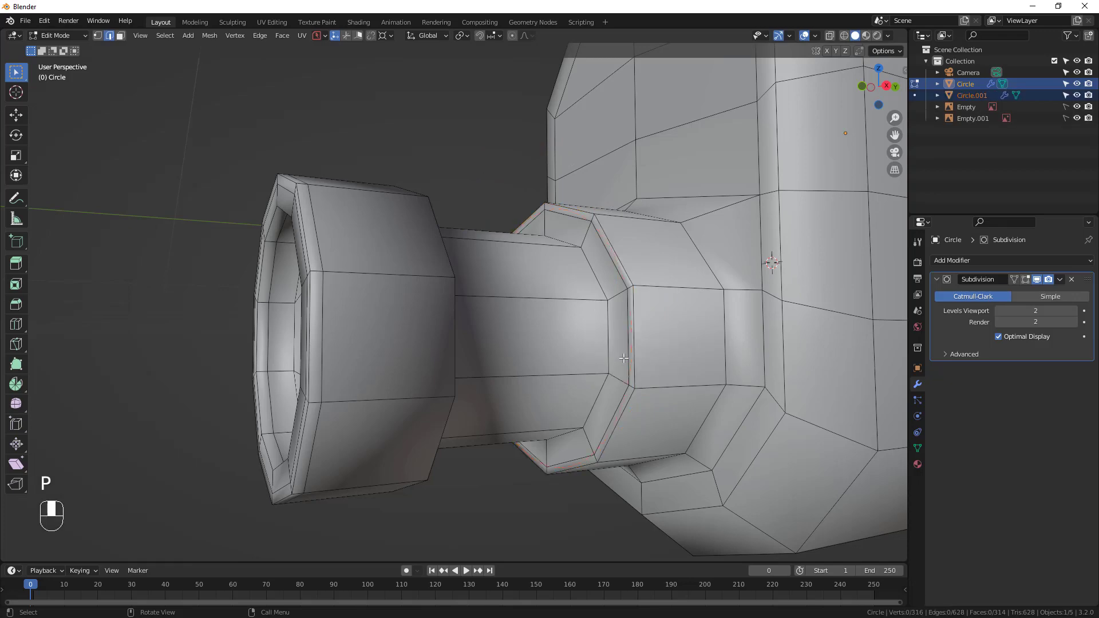
Select the whole edge loop of the separated ring in Edit Mode and scale it by about 1.112
middle_click_drag(633, 365, 602, 300)
key("Tab")
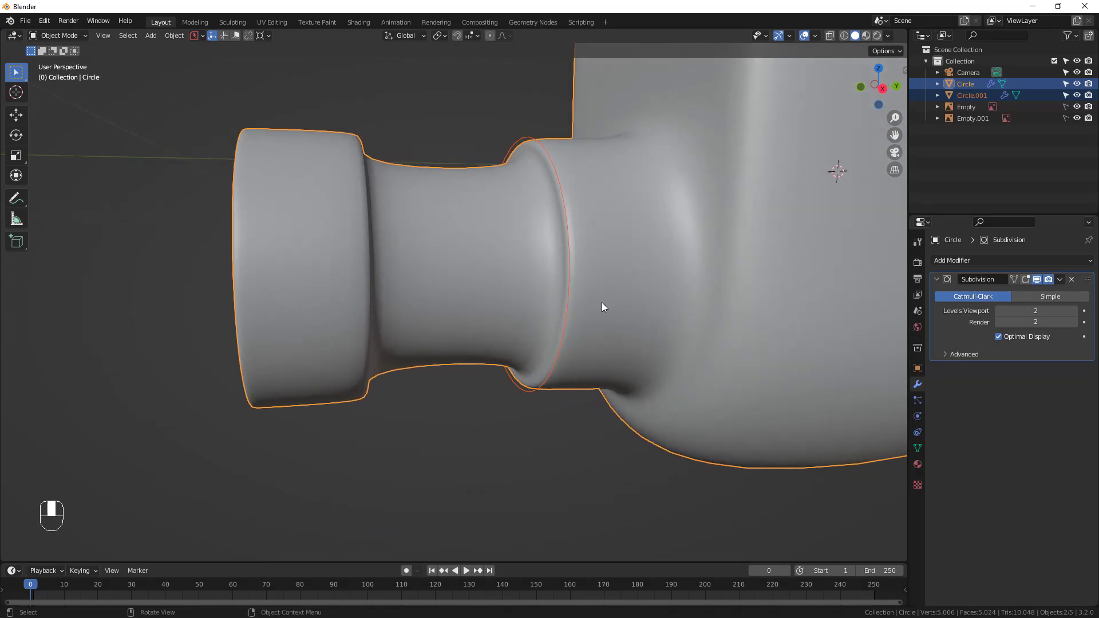
left_click(568, 302)
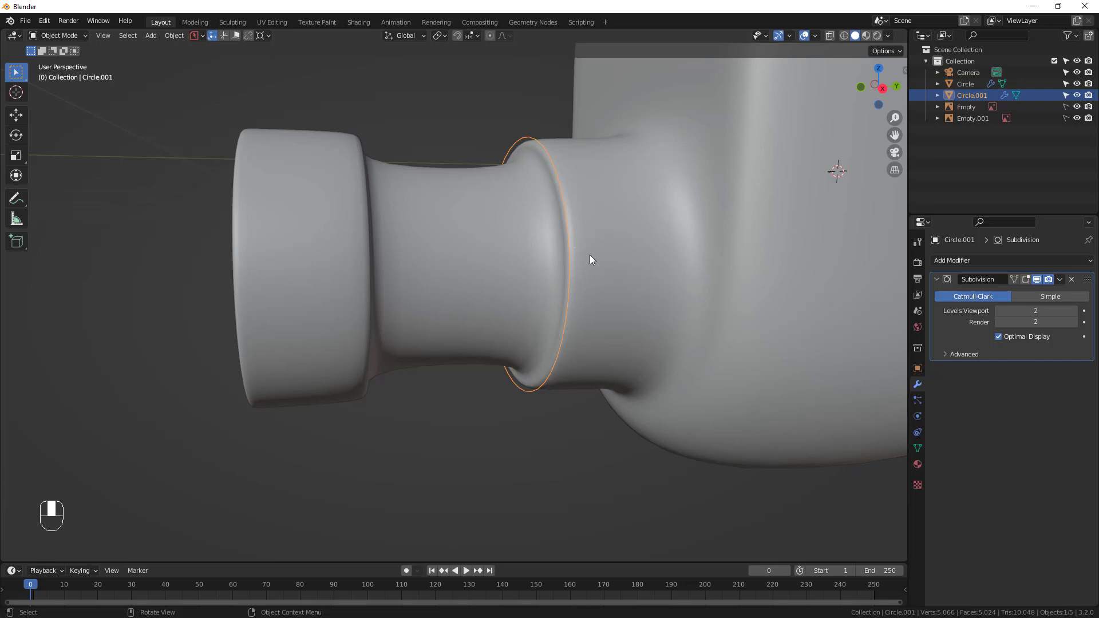
middle_click_drag(541, 350, 587, 307)
key("g")
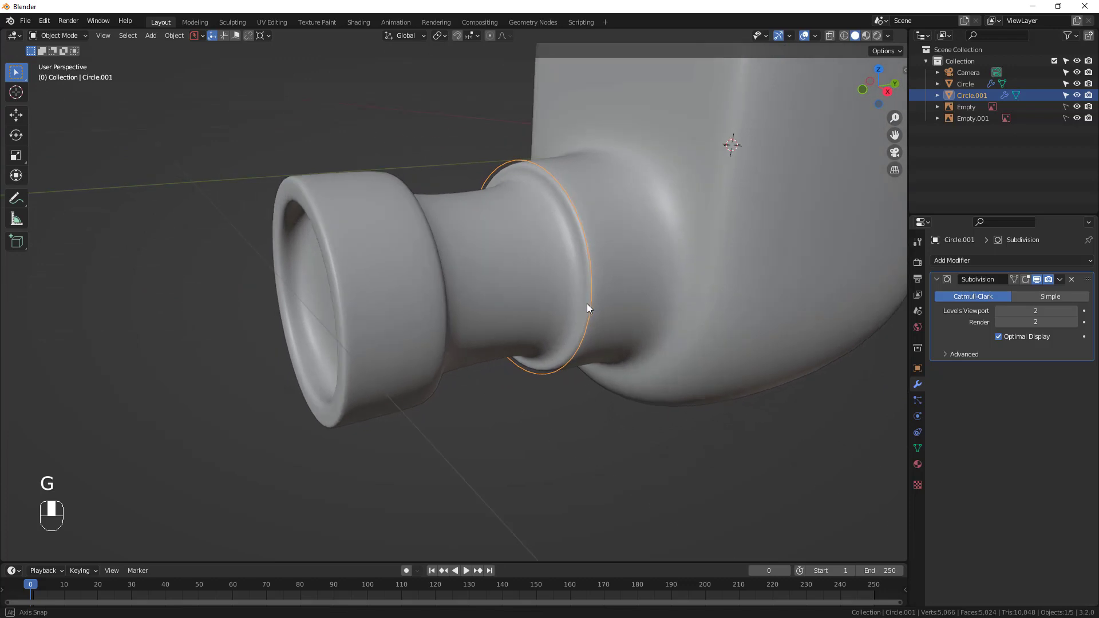
key("s")
left_click(652, 313)
key("Tab")
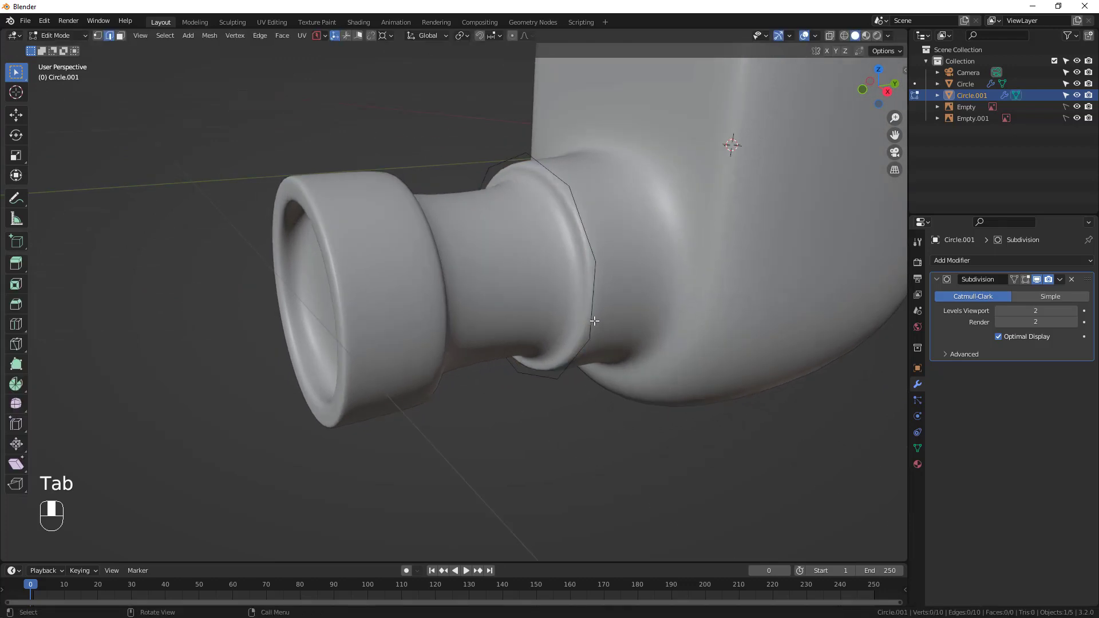
left_click(591, 319, "alt")
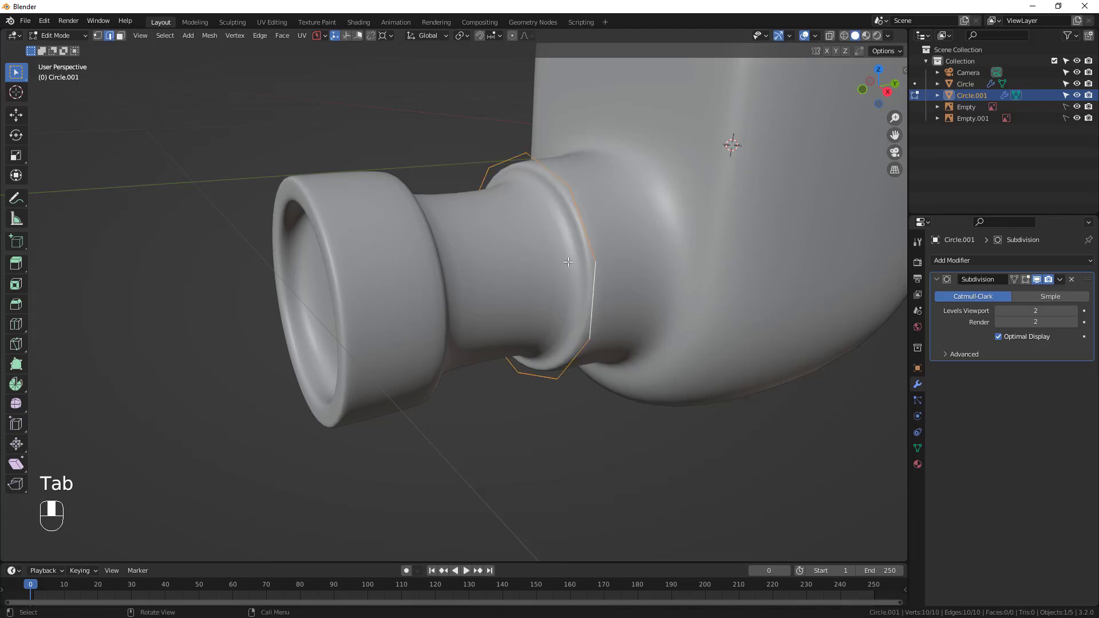
key("s")
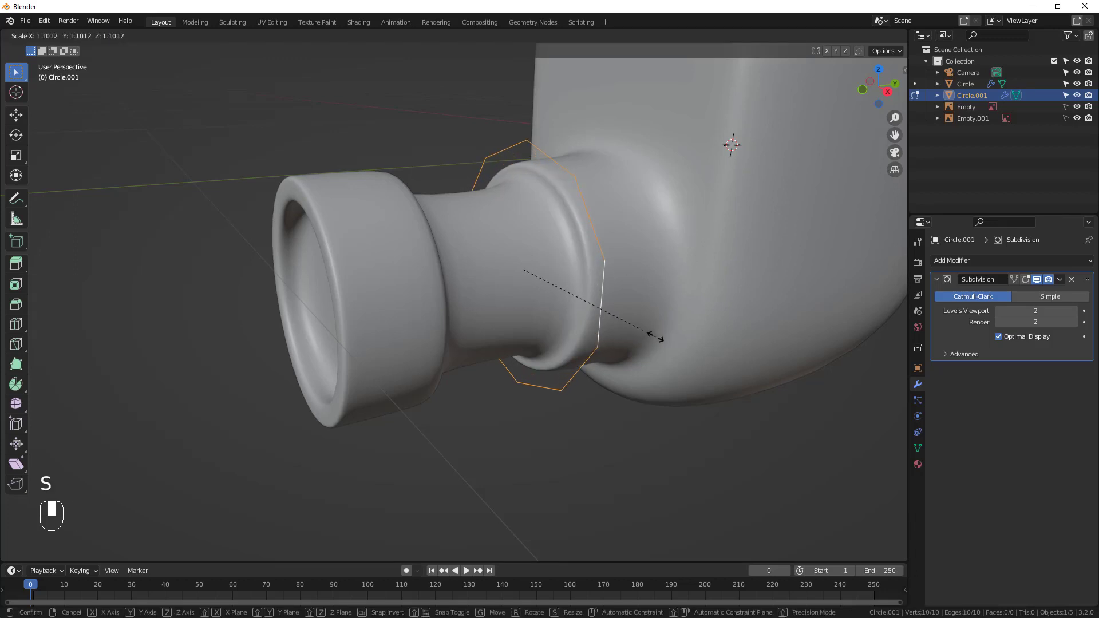
left_click(653, 338)
In the right side view, move the ring about 0.057 m along Y and extrude it about -0.376 m along Y as a tube
middle_click_drag(653, 338, 632, 346)
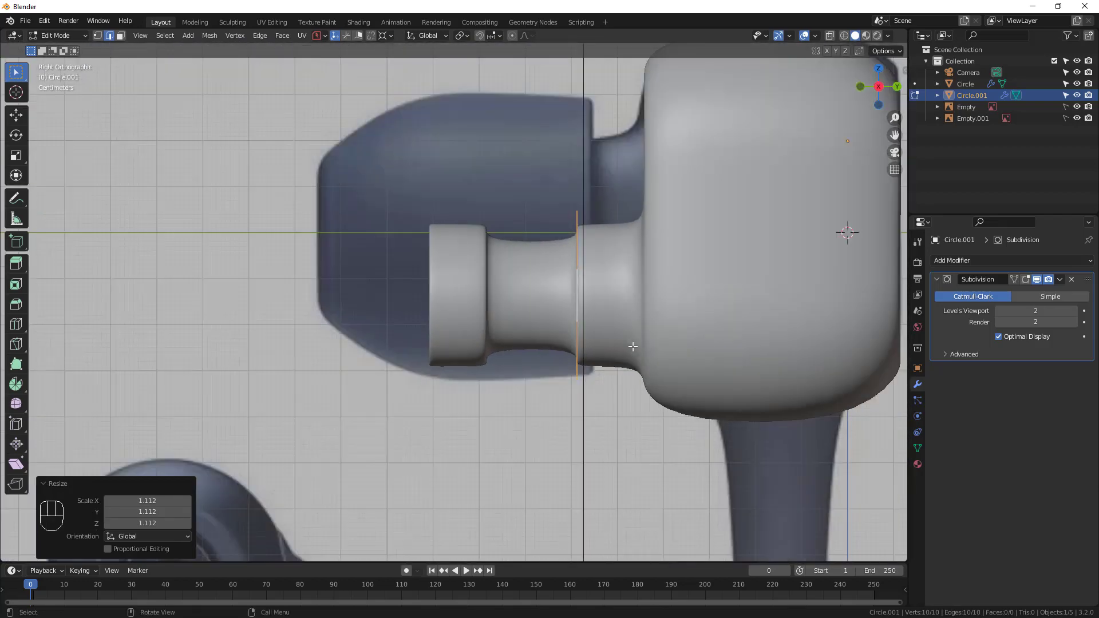
key("g")
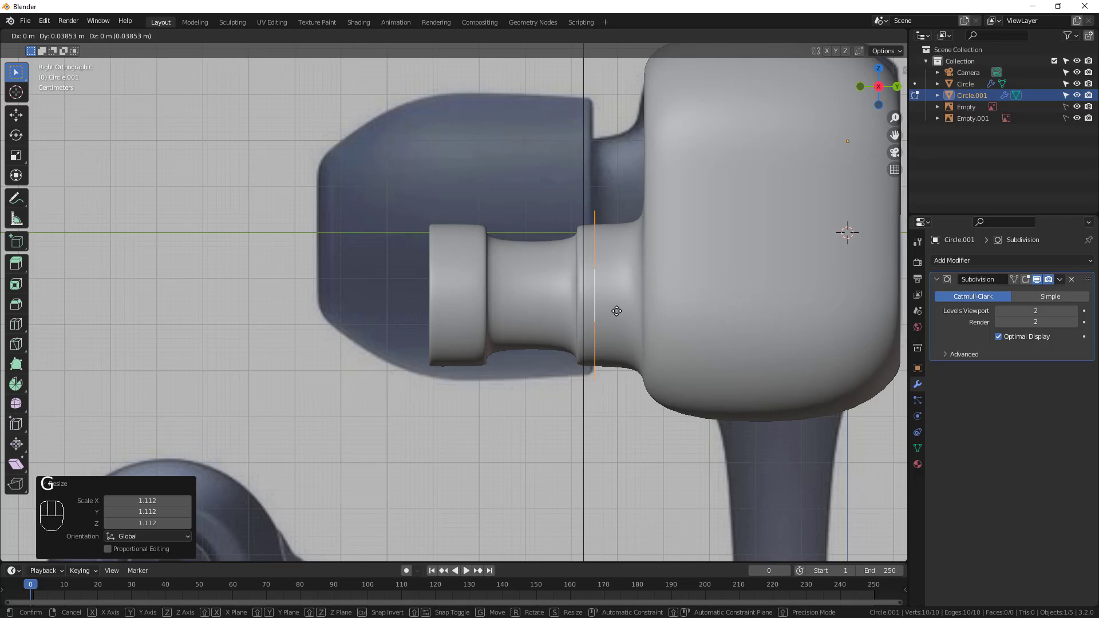
left_click(625, 310)
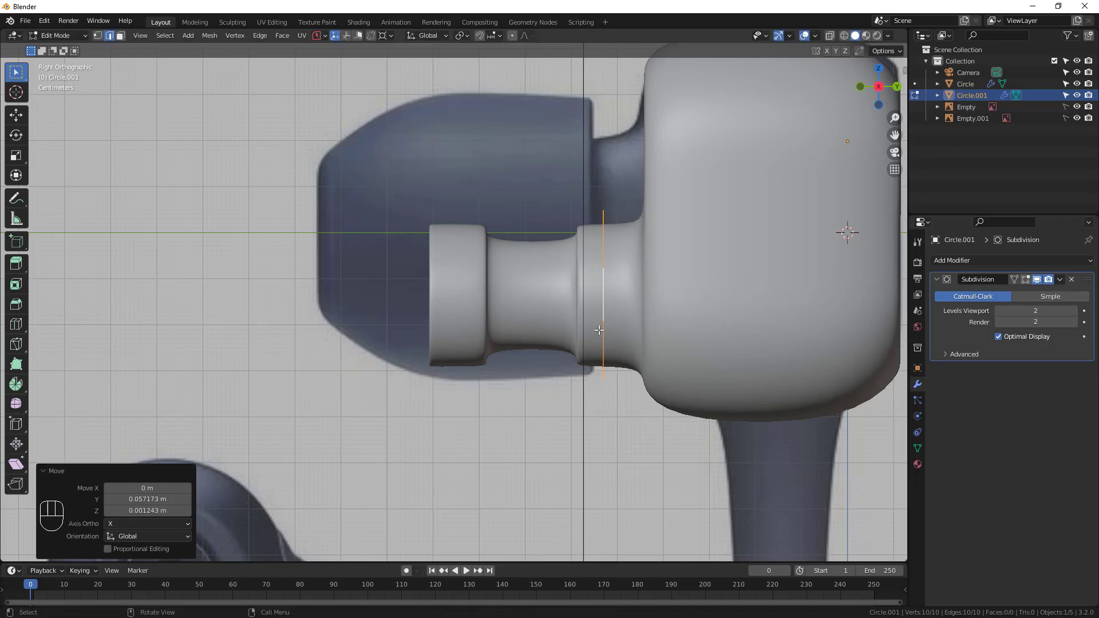
scroll(592, 335, "down", 1)
middle_click_drag(556, 332, 662, 354, "alt")
key("e")
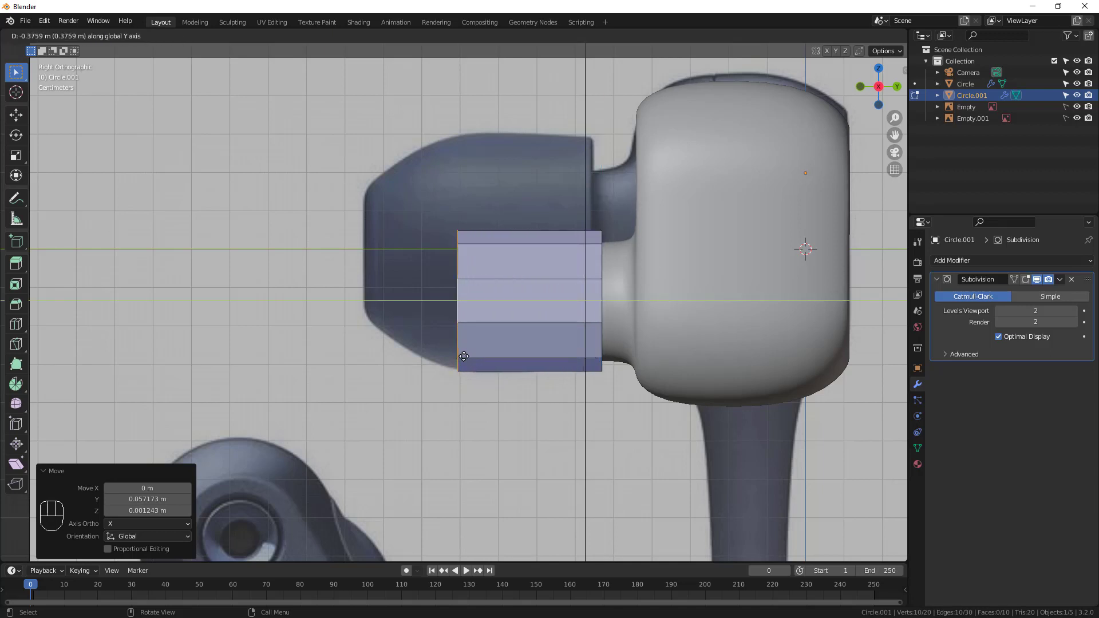
left_click(464, 355)
scroll(546, 286, "up", 1)
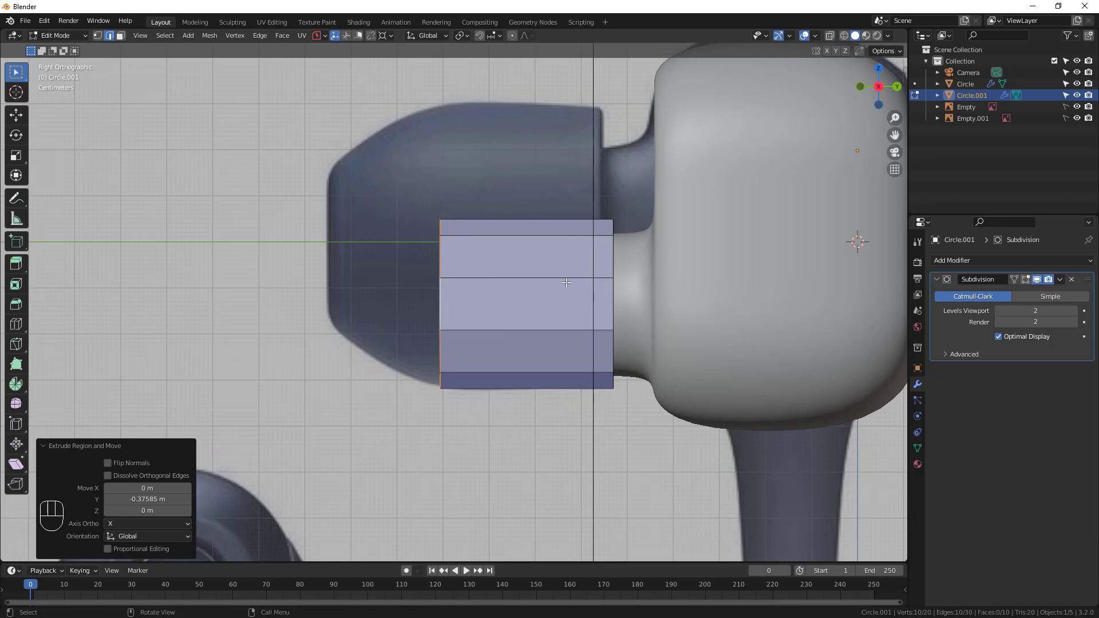
Flip the normals of all the tube's faces and check its shading in Object Mode
key("a")
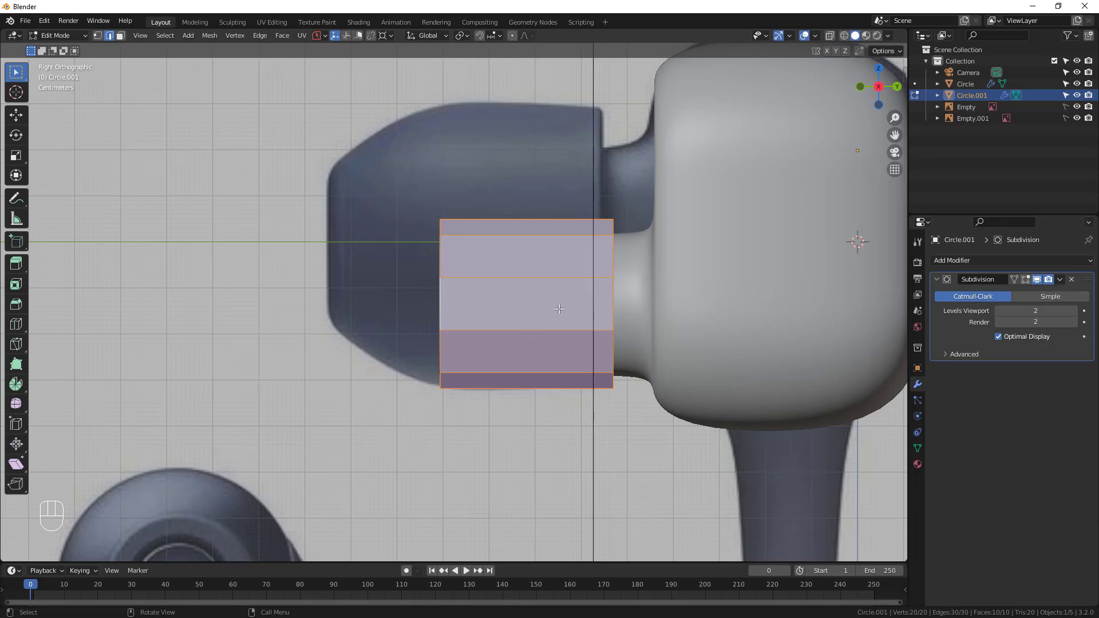
key("alt+n")
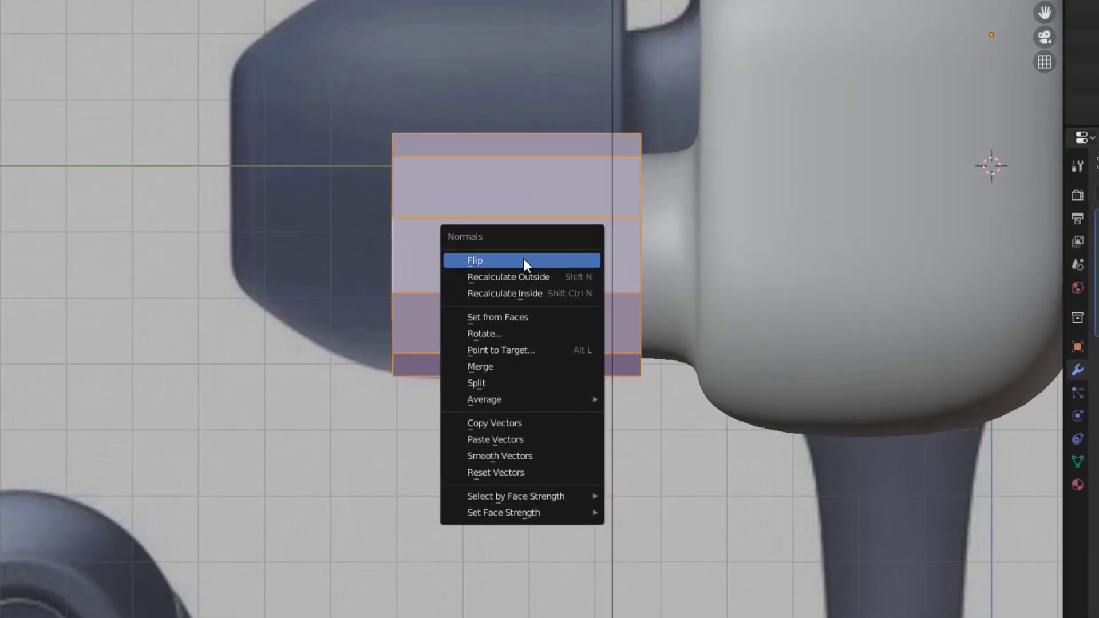
left_click(529, 303)
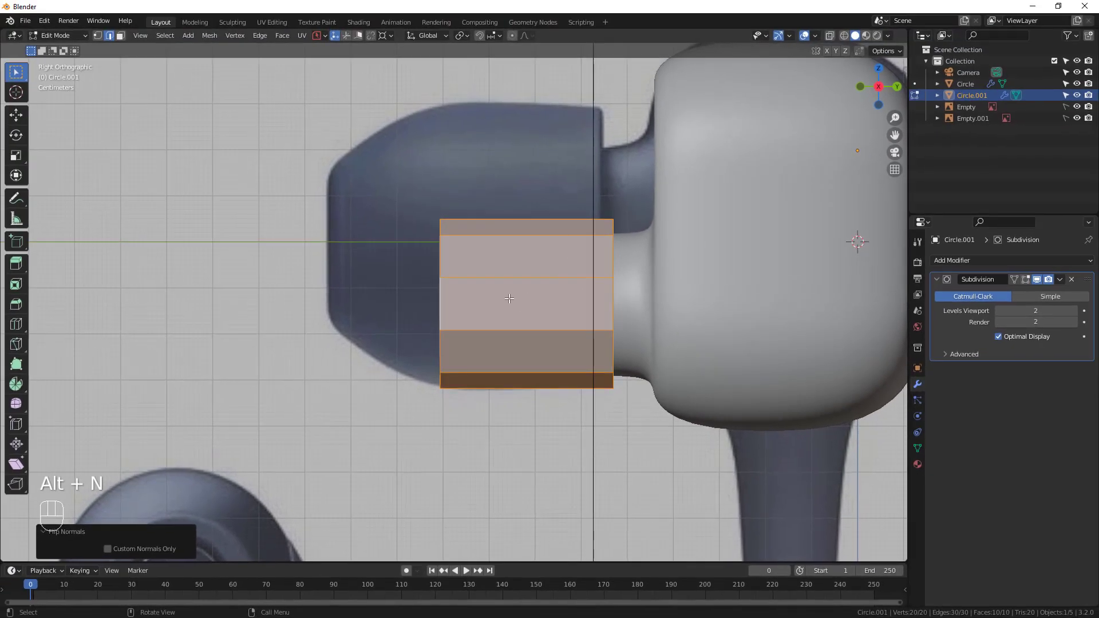
key("Tab")
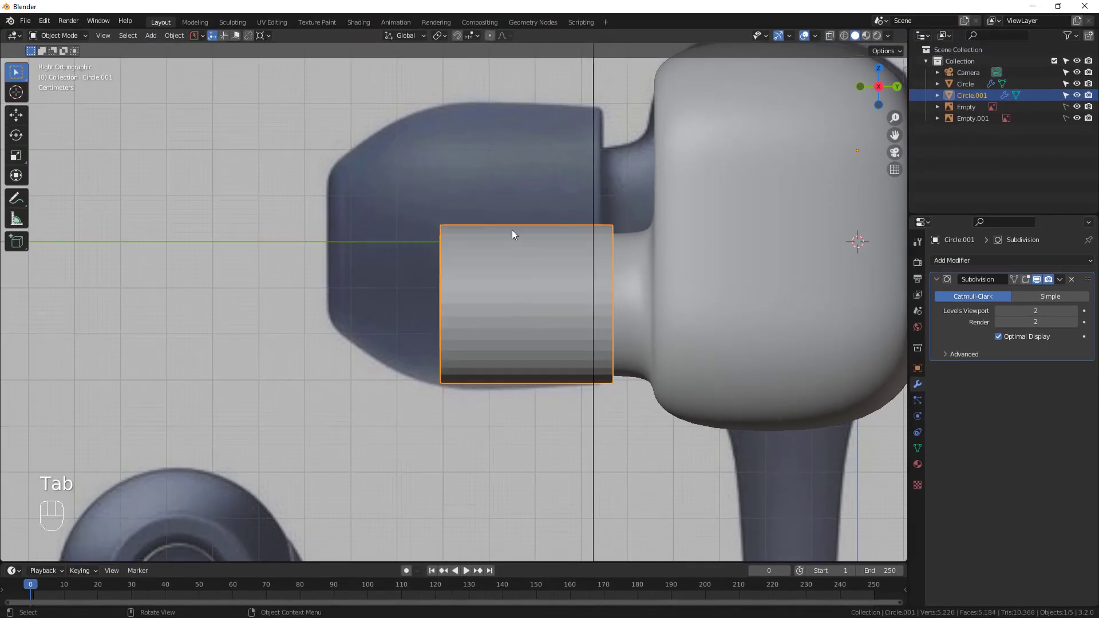
key("Tab")
middle_click_drag(505, 278, 493, 312)
key("Tab")
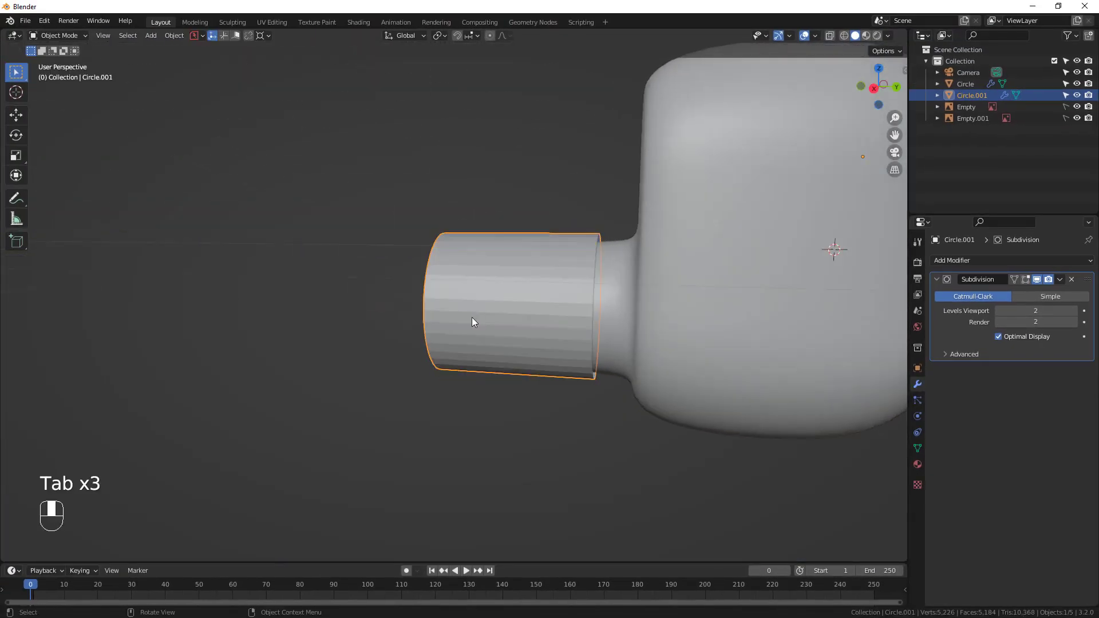
key("Tab")
middle_click_drag(451, 324, 386, 317, "alt")
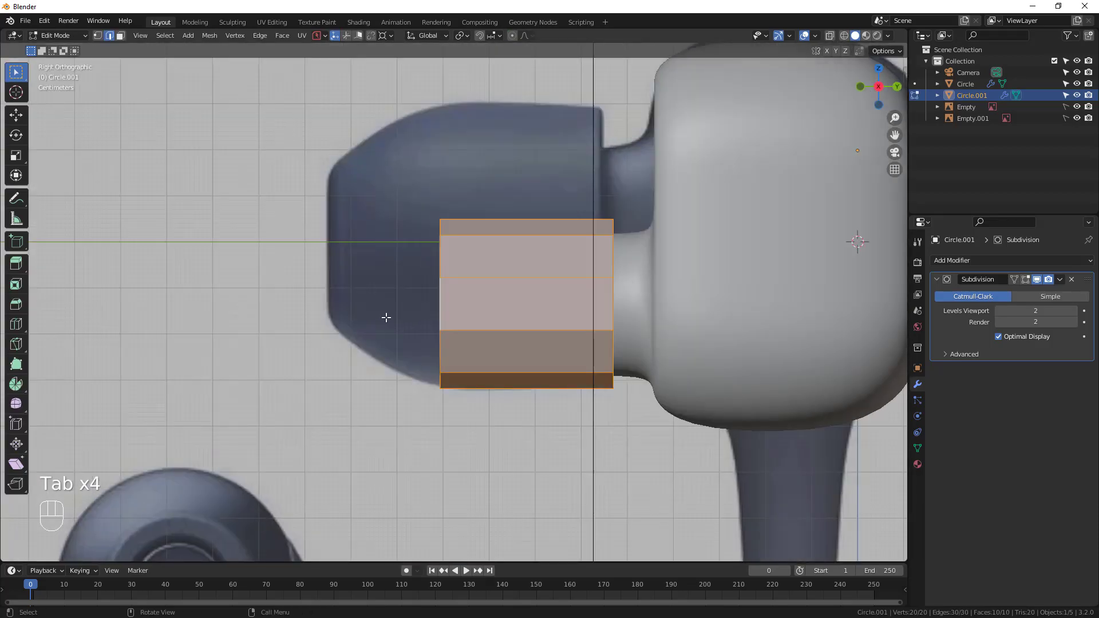
key("e")
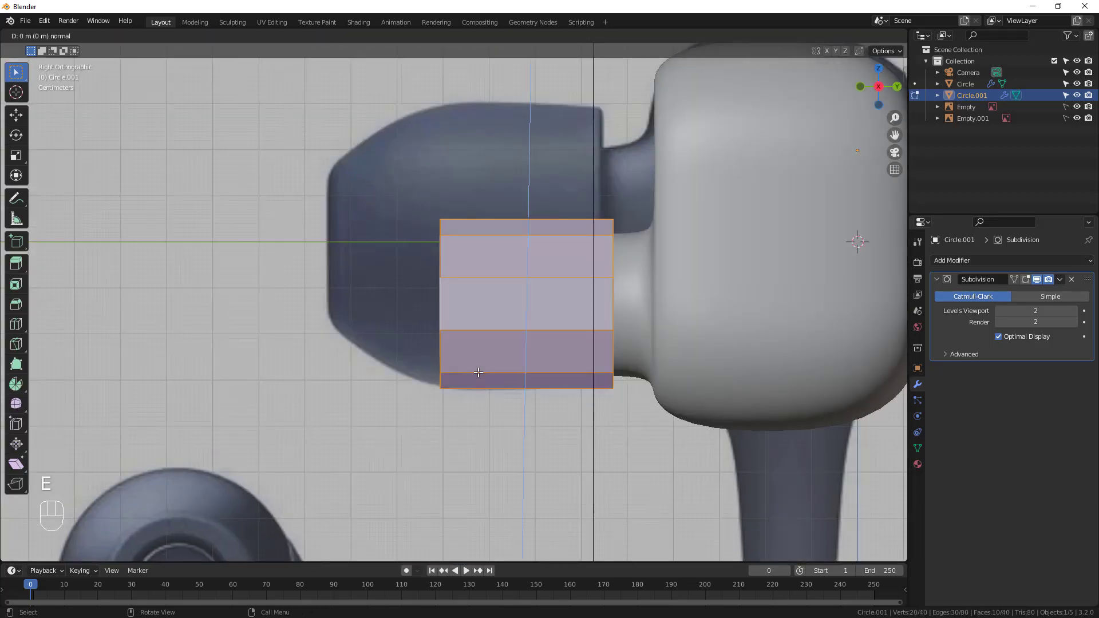
right_click(439, 359)
key("ctrl+z")
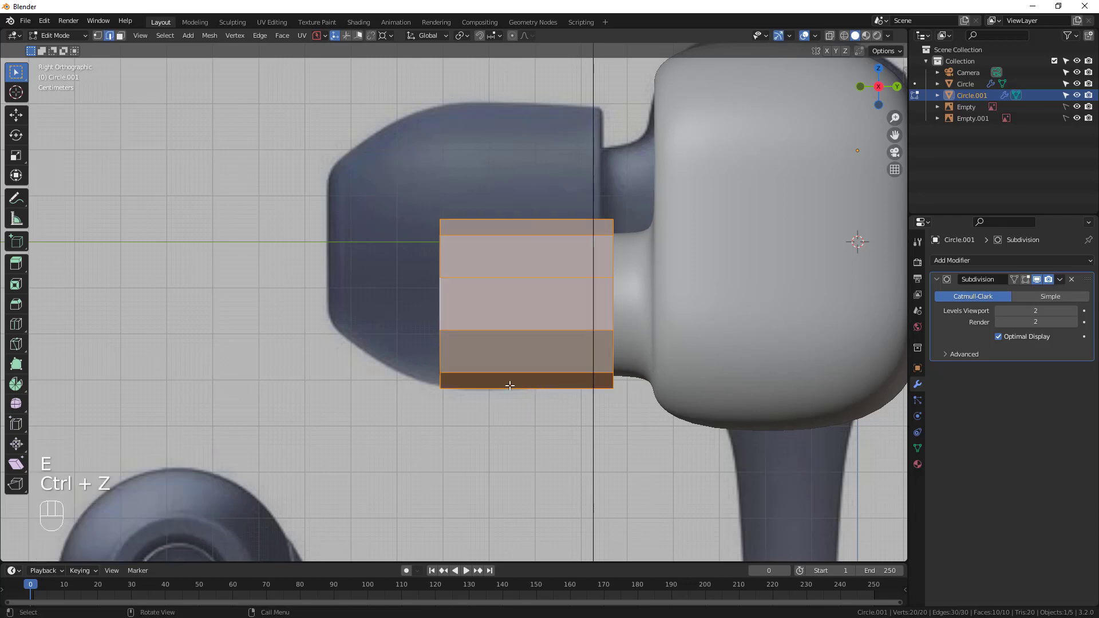
Extrude the tube's front edge loop about -0.175 m along Y and scale it by 0.545 to form a taper
left_click(439, 326)
left_click(437, 308)
left_click(438, 308, "alt")
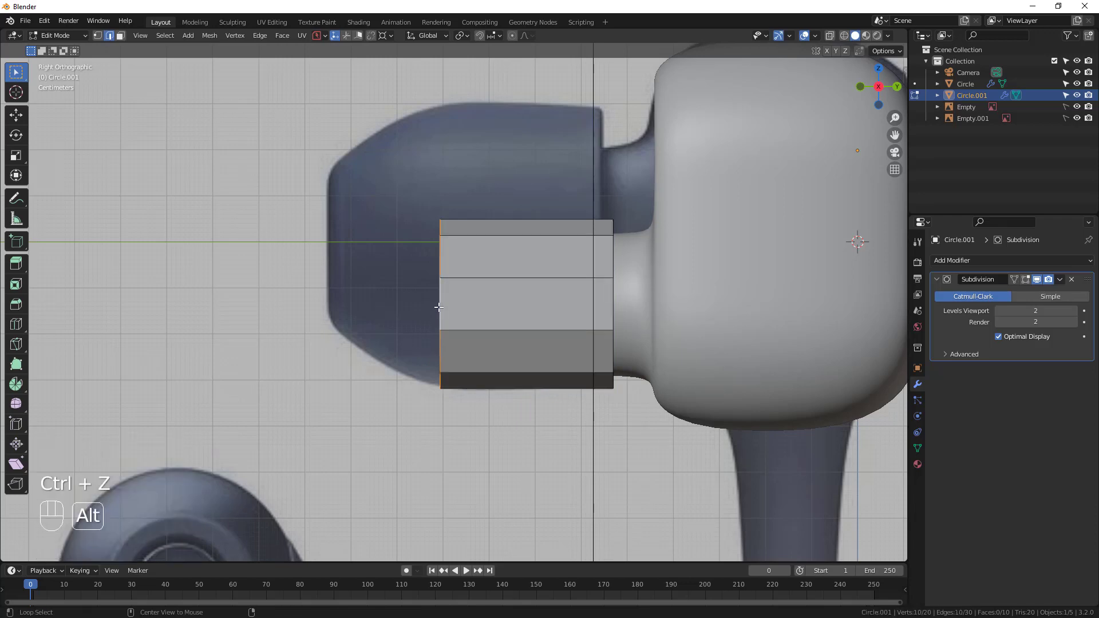
middle_click_drag(438, 308, 478, 321)
key("e")
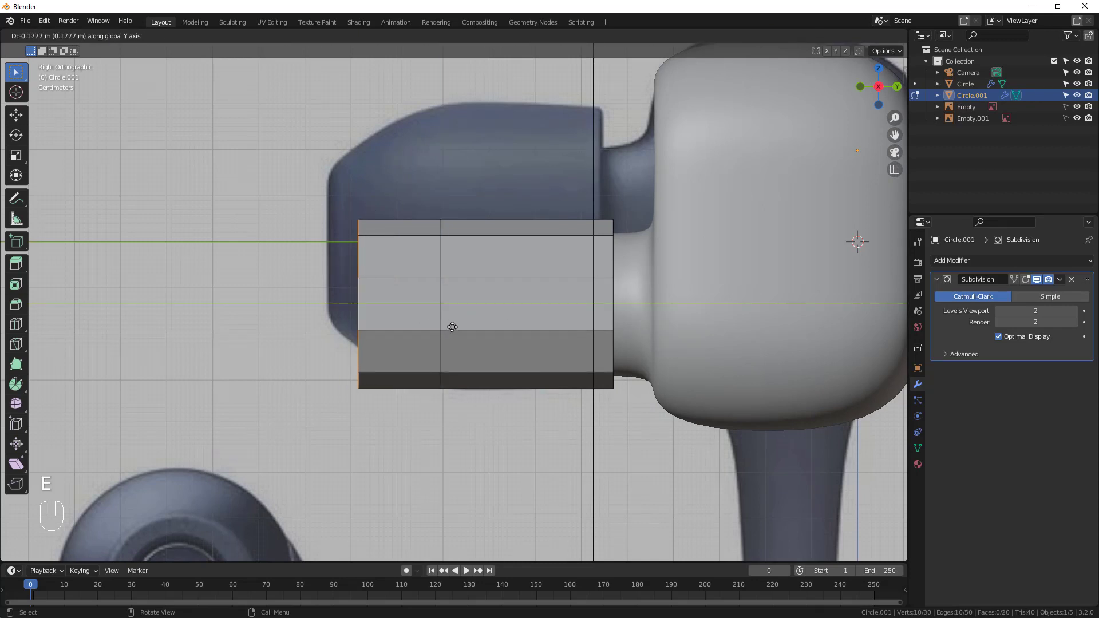
left_click(453, 327)
key("s")
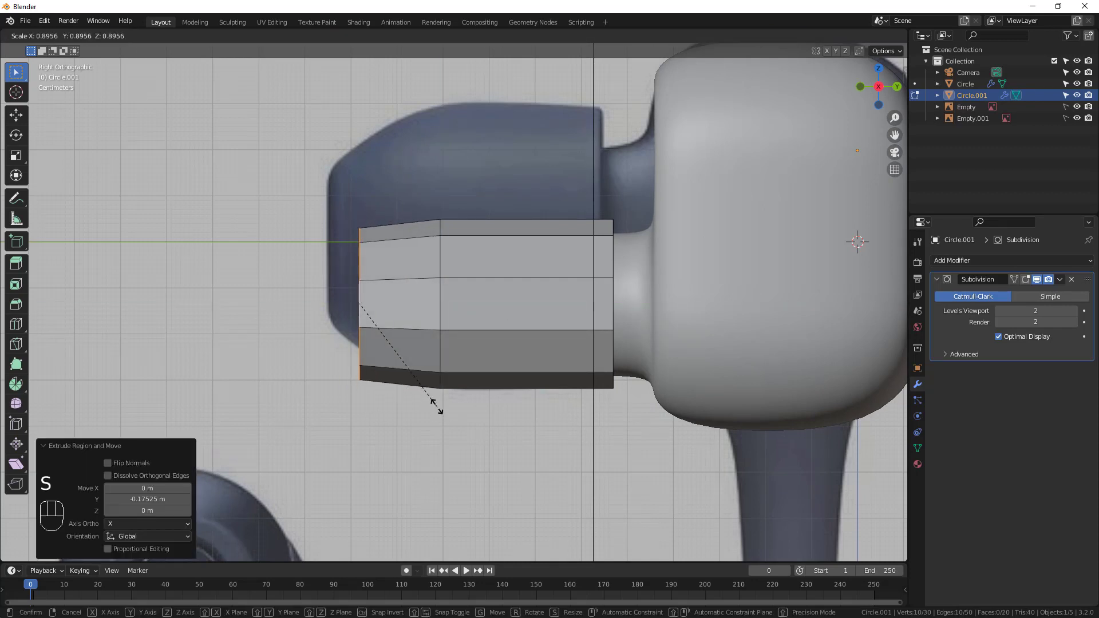
left_click(407, 367)
Extrude the tapered front edge loop inward by scaling it to 0.631, forming a flat face ring around the opening
middle_click_drag(397, 361, 444, 321)
key("e")
key("s")
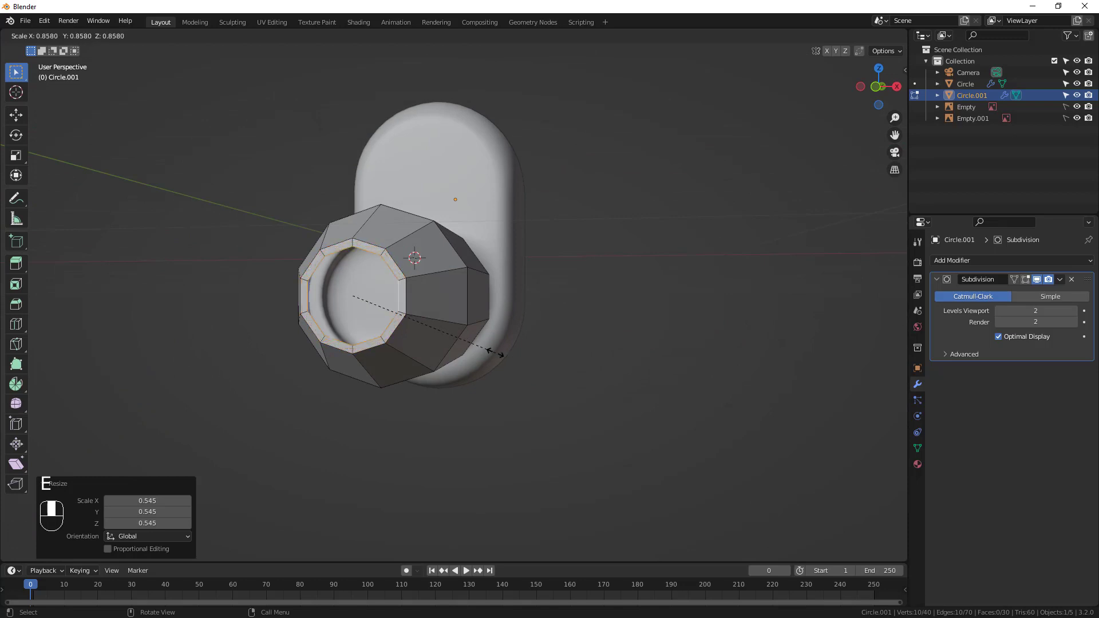
left_click(458, 341)
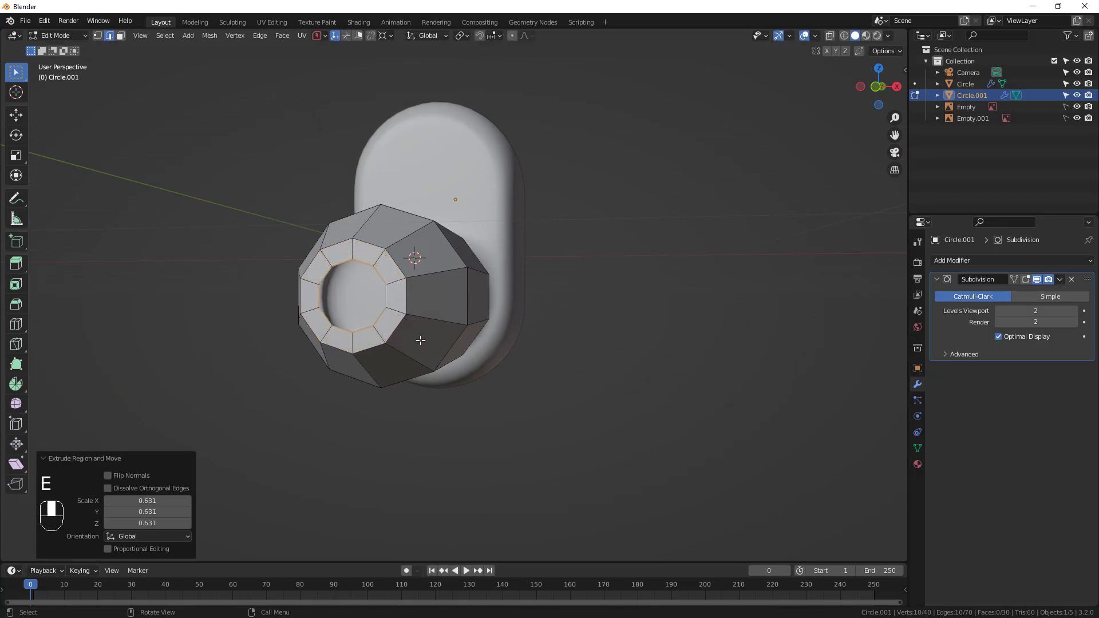
Extrude the front opening's inner edge loop back into the tip along Y, scale it, and check the shape in Object Mode
middle_click_drag(422, 340, 341, 365)
key("e")
key("y")
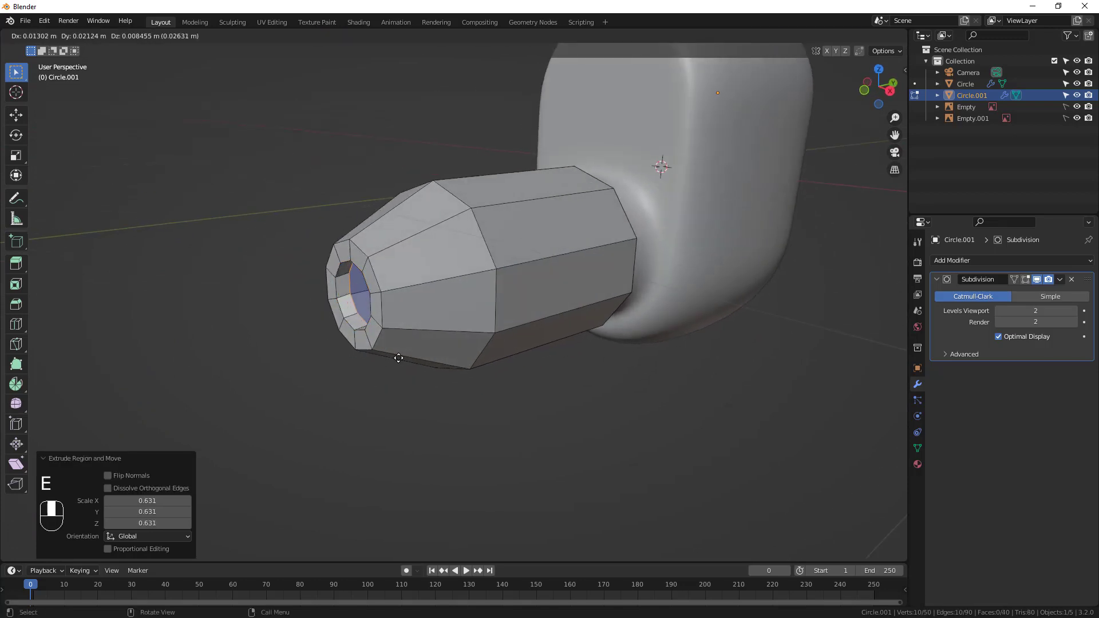
left_click(416, 351)
middle_click_drag(413, 352, 538, 338)
key("s")
left_click(502, 353)
key("Tab")
key("Tab")
Select the whole ear tip mesh and scale it by about 1.033
key("a")
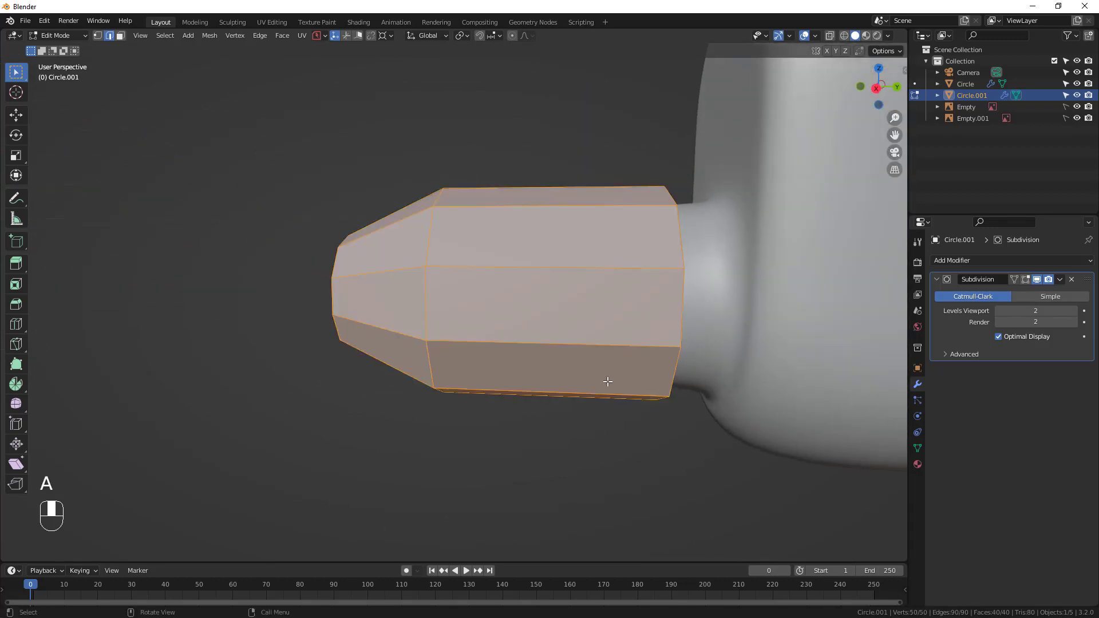
key("s")
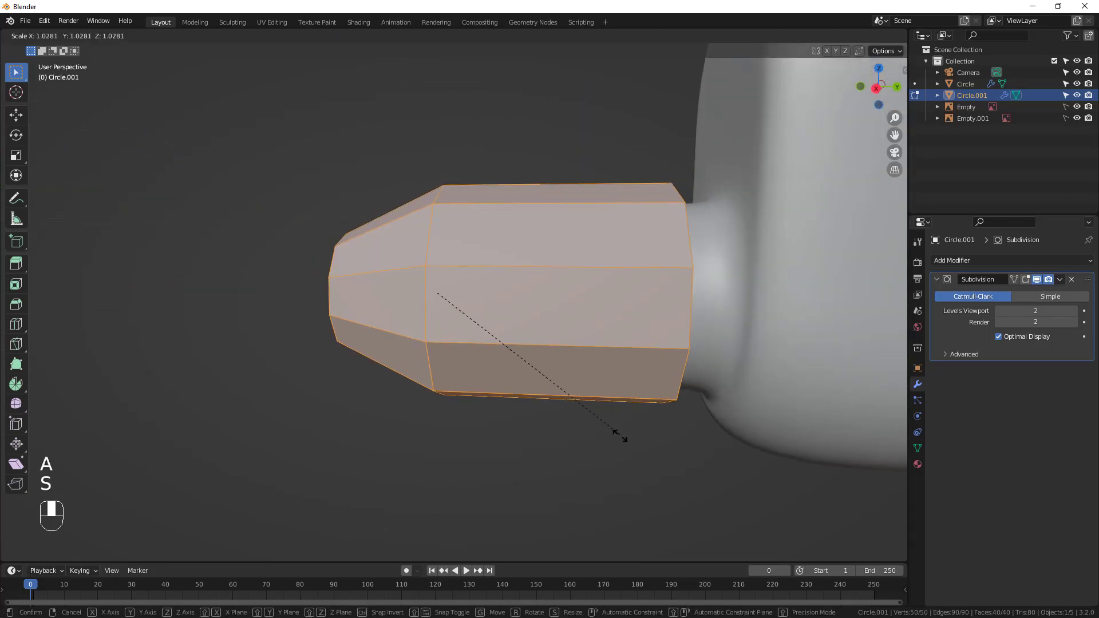
left_click(614, 440)
middle_click_drag(614, 440, 598, 410)
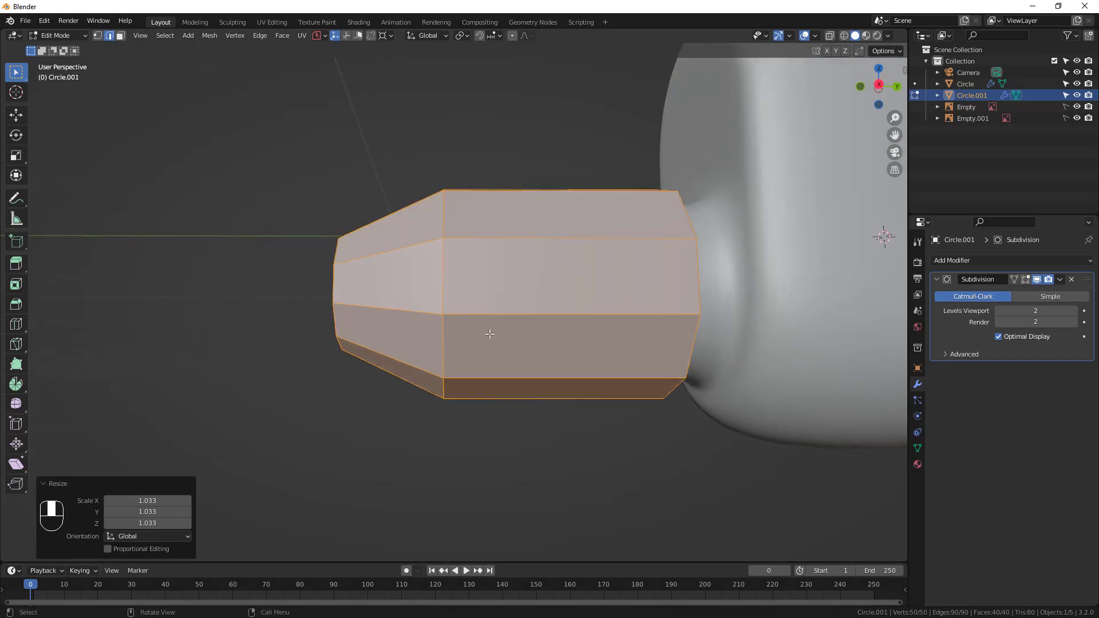
Extrude all the ear tip's faces along their normals with an offset of 0.0302 m to give the shell thickness
key("alt+e")
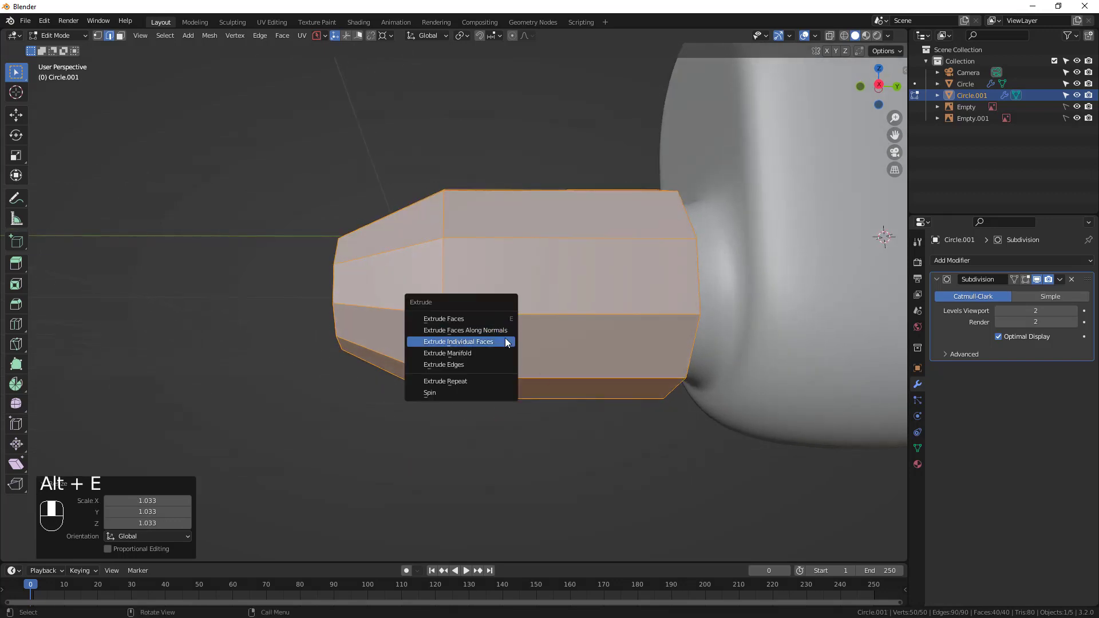
left_click(482, 327)
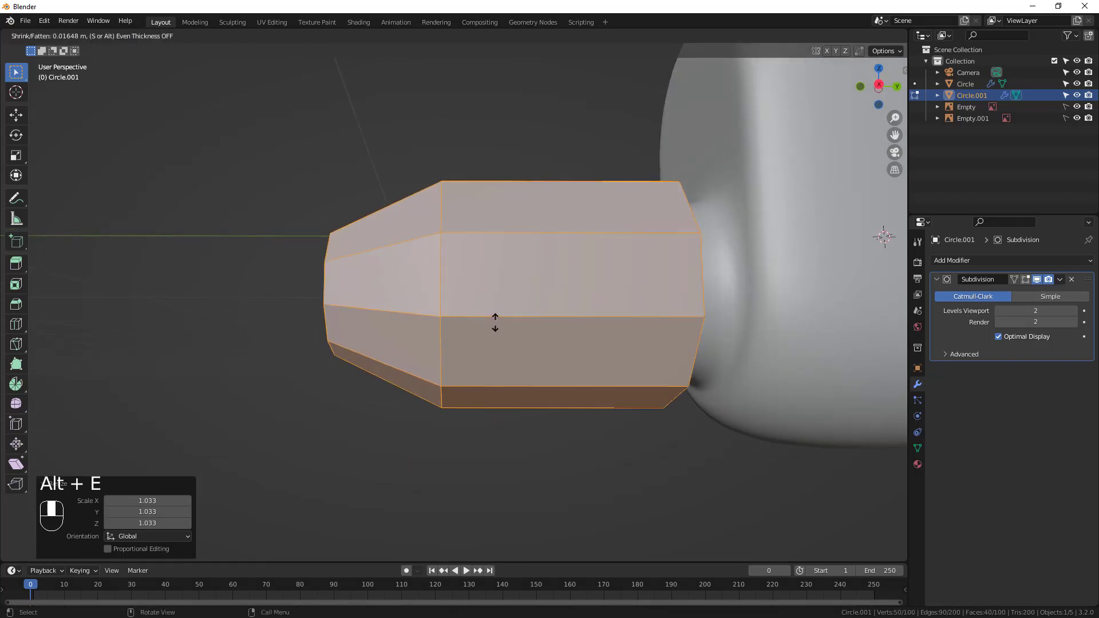
left_click(502, 317)
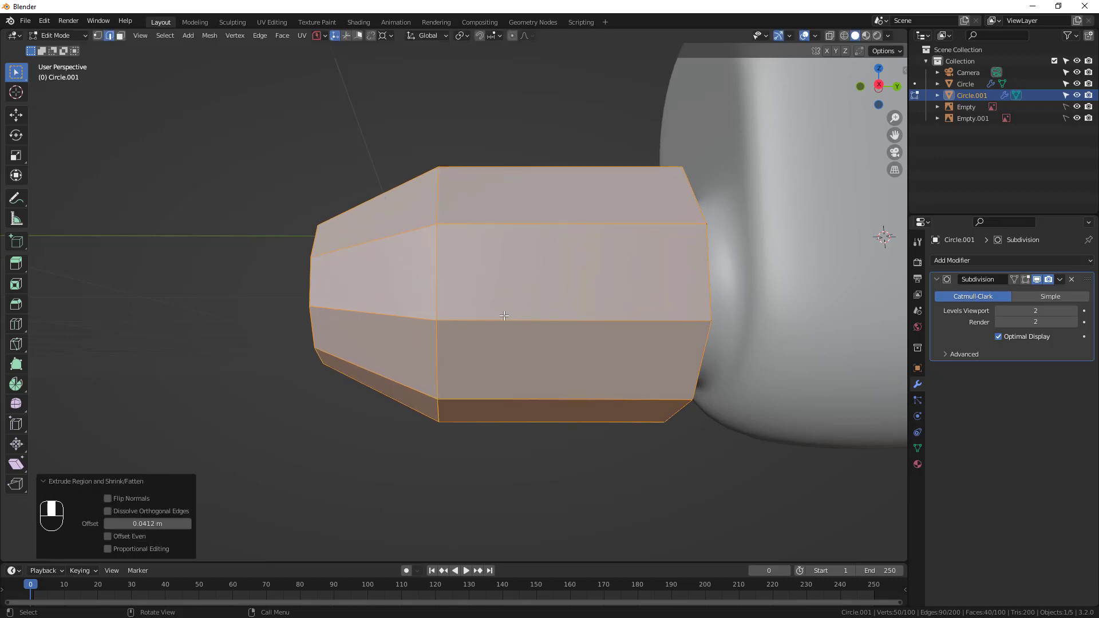
middle_click_drag(486, 328, 543, 352)
mouse_move(148, 524)
left_mouse_down()
mouse_move(169, 524)
mouse_move(141, 524)
left_mouse_up()
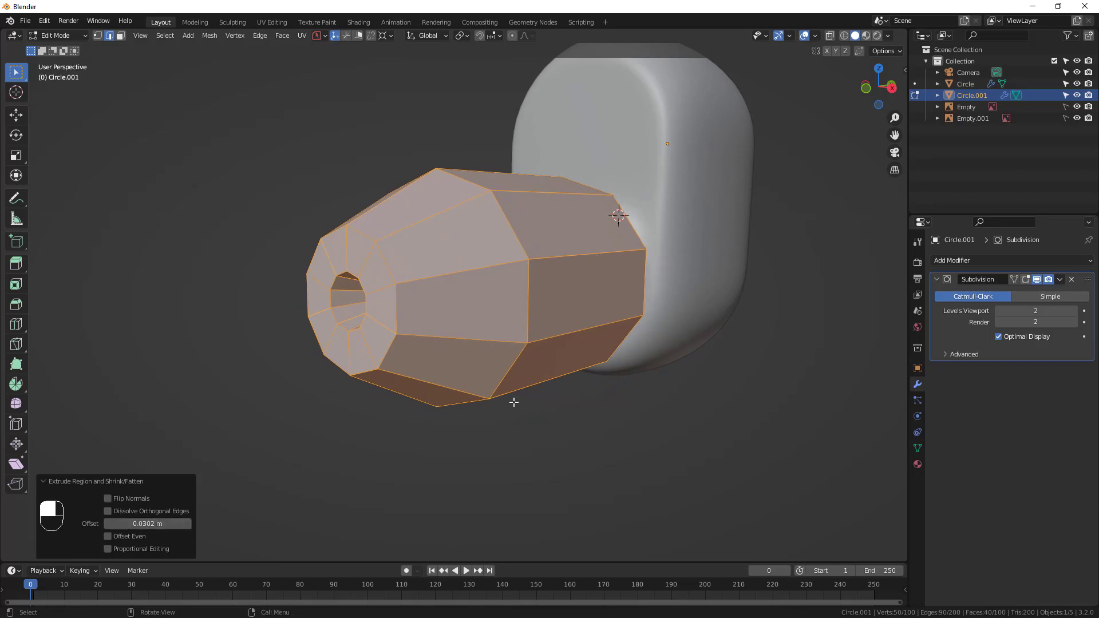
Apply smooth shading to the ear tip in Object Mode
middle_click_drag(515, 400, 491, 219)
key("Tab")
right_click(522, 243)
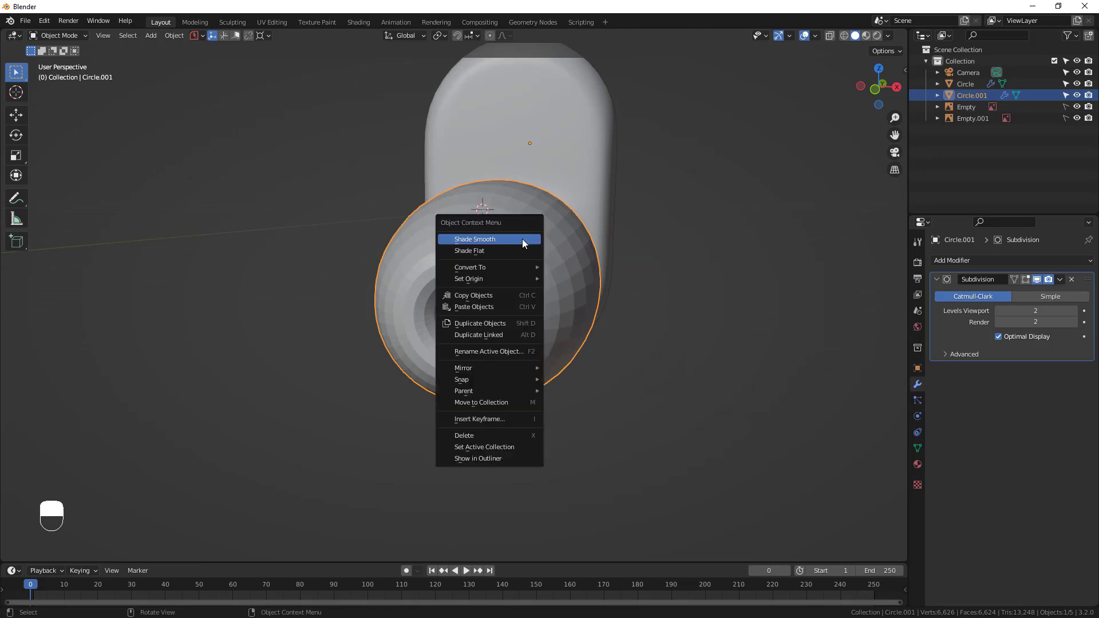
left_click(521, 239)
middle_click_drag(575, 258, 479, 274)
Scale the outer edge loop where the tip's taper meets its straight section by about 1.066 and check the result in Object Mode
key("Tab")
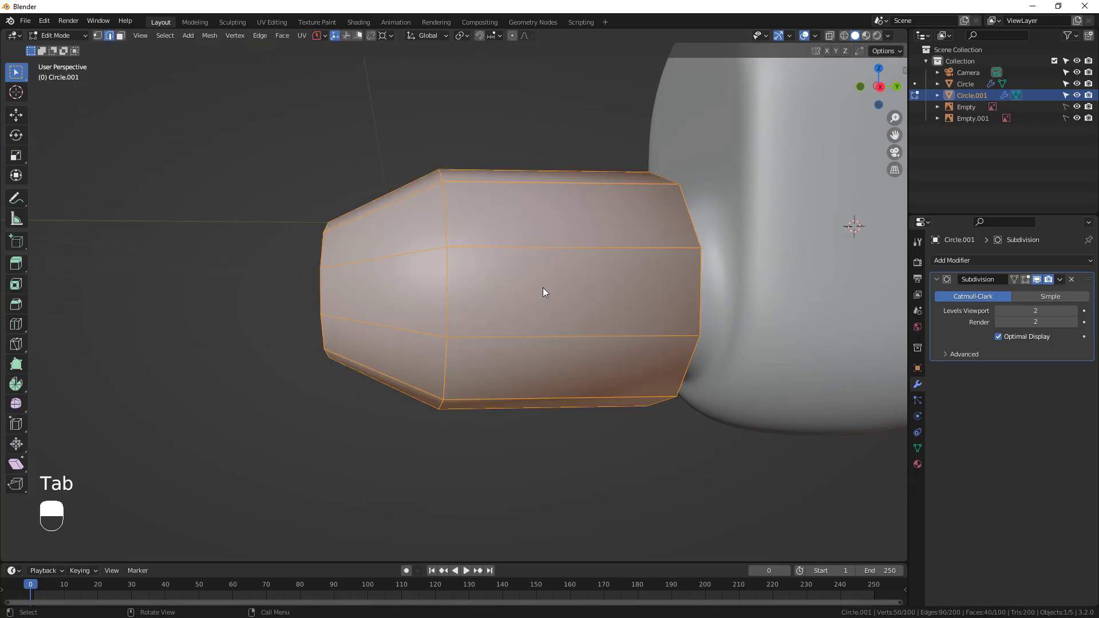
middle_click_drag(544, 290, 443, 309)
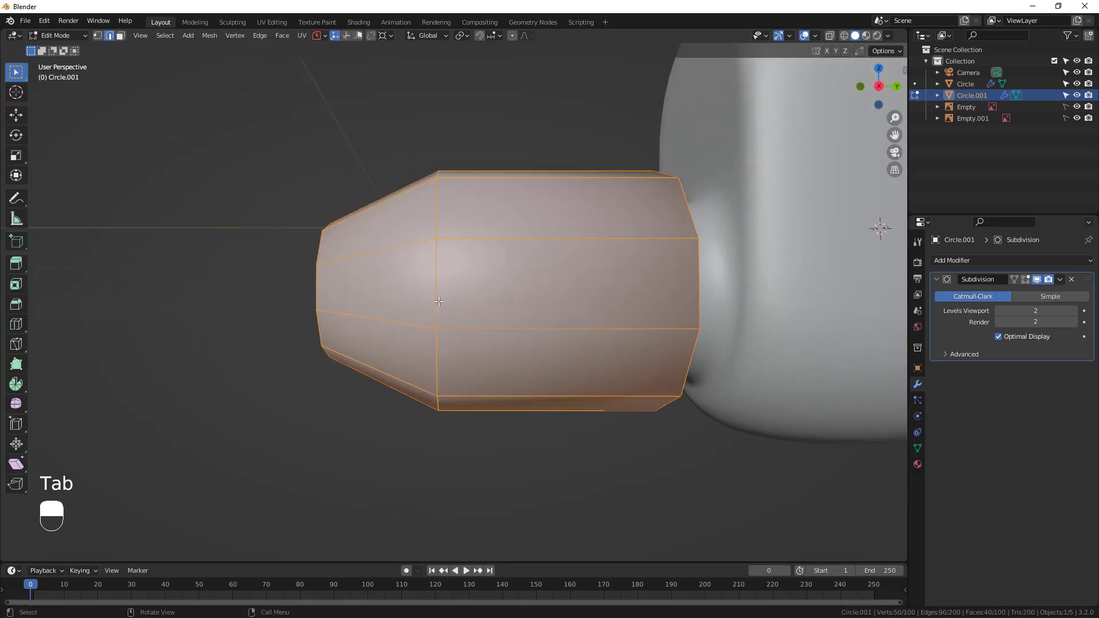
left_click(430, 300, "alt")
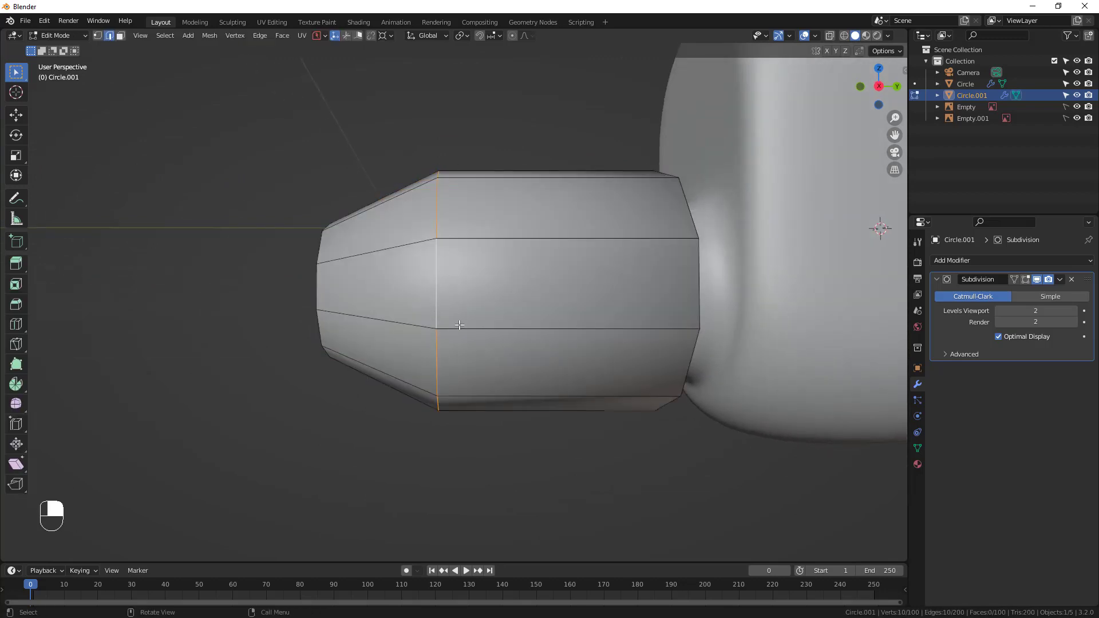
key("s")
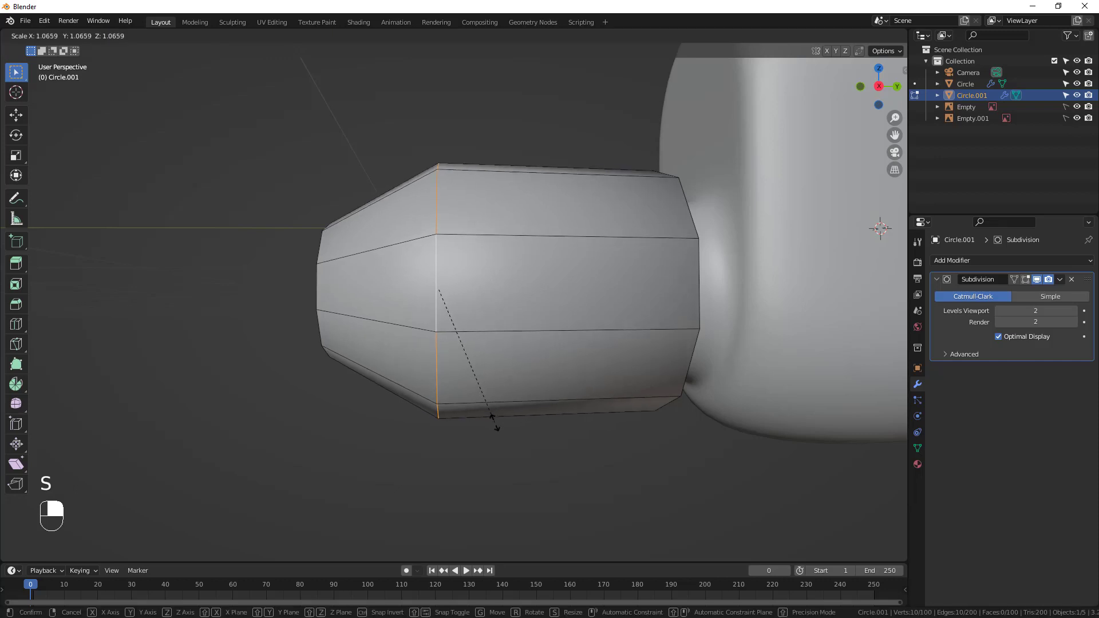
left_click(496, 433)
key("Tab")
middle_click_drag(497, 432, 529, 410)
key("Tab")
Add one centred loop cut around the ear tip's tapered front section and check the smoothed shape
middle_click_drag(472, 383, 429, 358)
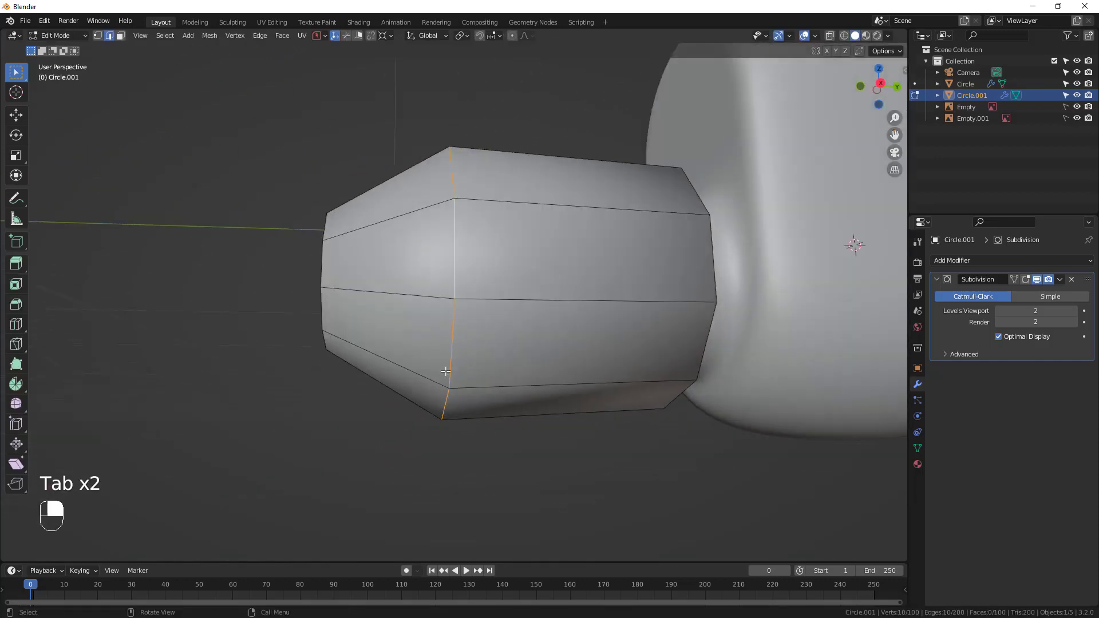
key("ctrl+r")
left_click(418, 344)
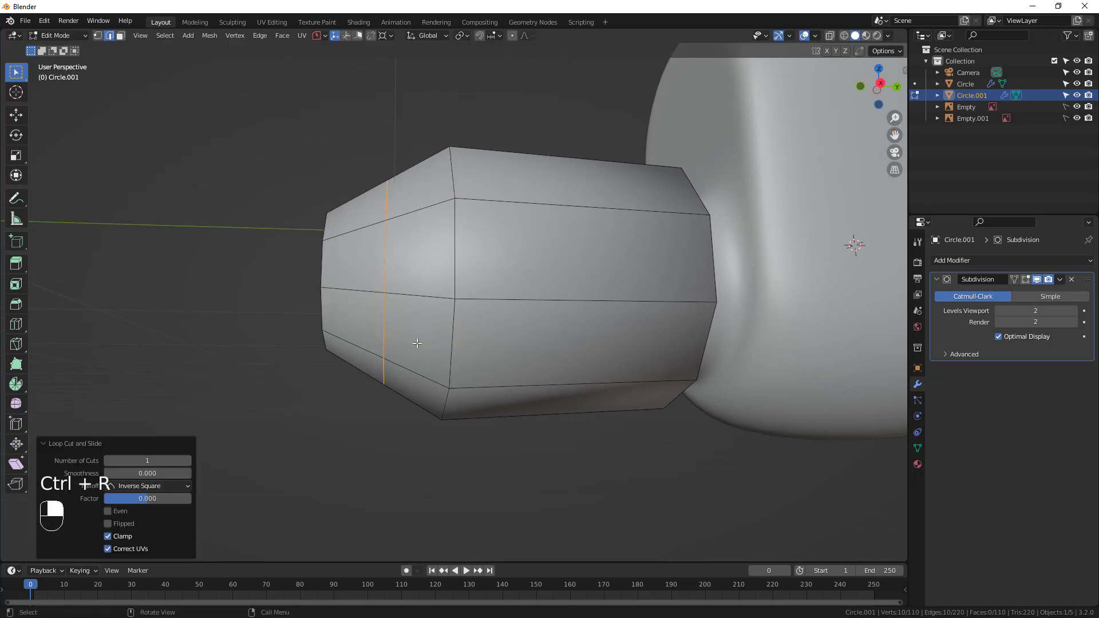
key("Tab")
key("Tab")
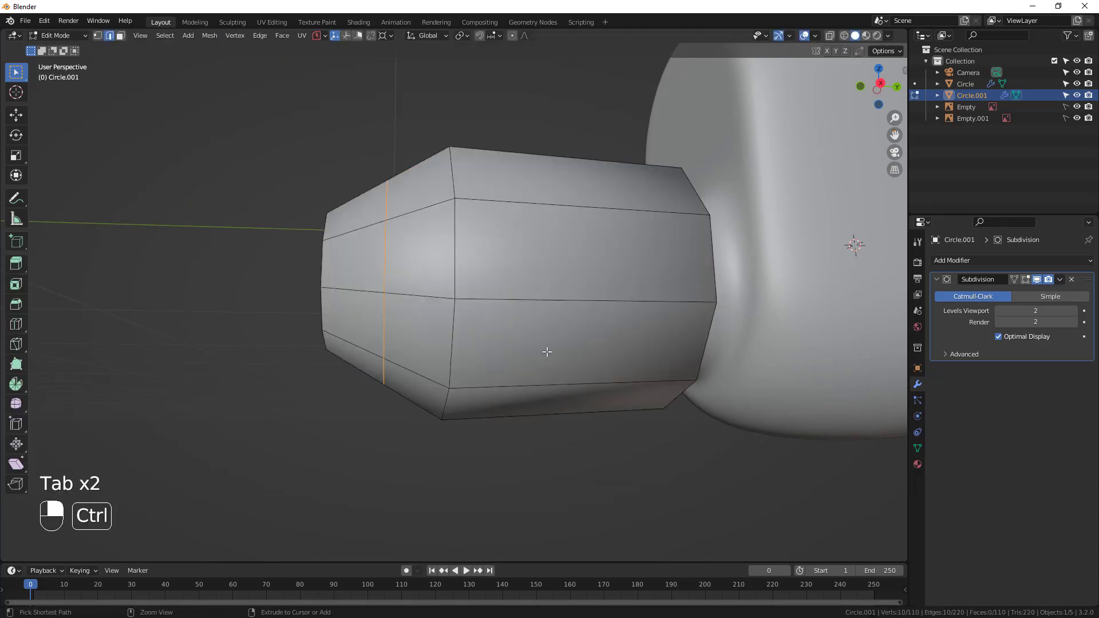
Add two evenly spaced loop cuts around the straight section of the ear tip's outer wall
key("ctrl+r")
scroll(594, 302, "up", 1)
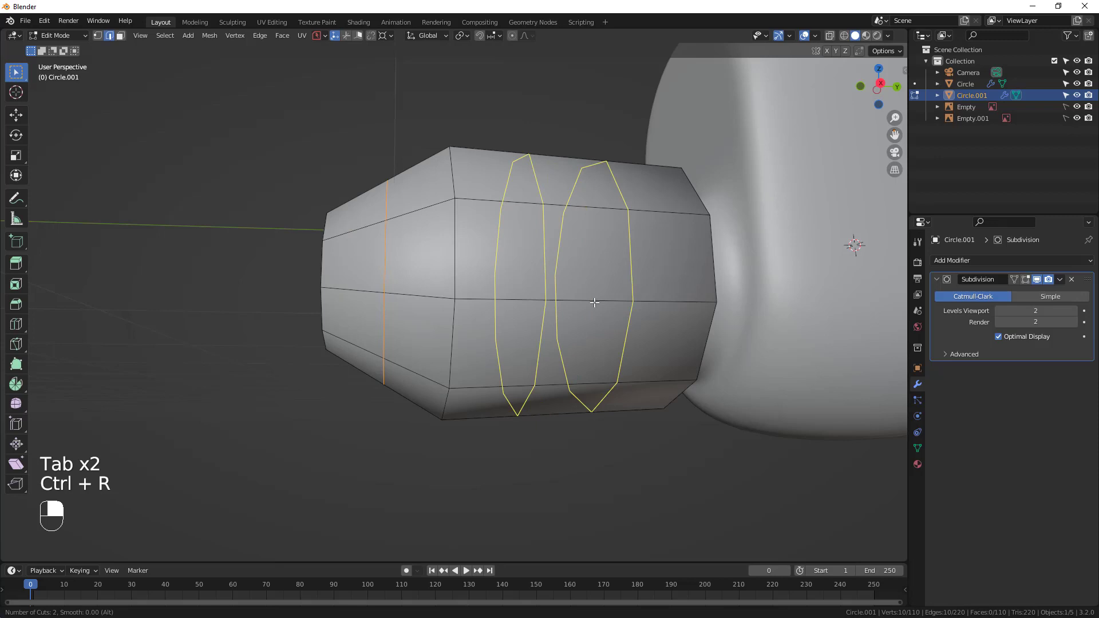
left_click(594, 302)
key("Tab")
Isolate the ear tip in local view and bevel the outer edge loop of its open rear rim with two segments
middle_click_drag(594, 342, 457, 403)
key("slash")
middle_click_drag(559, 367, 366, 353)
key("Tab")
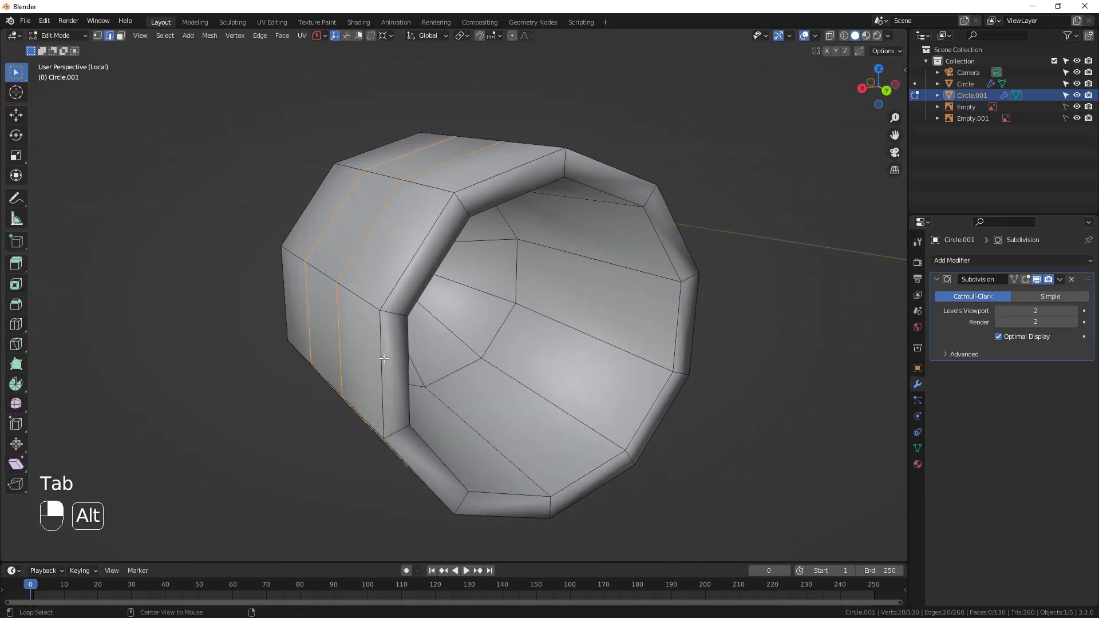
left_click(381, 360, "alt")
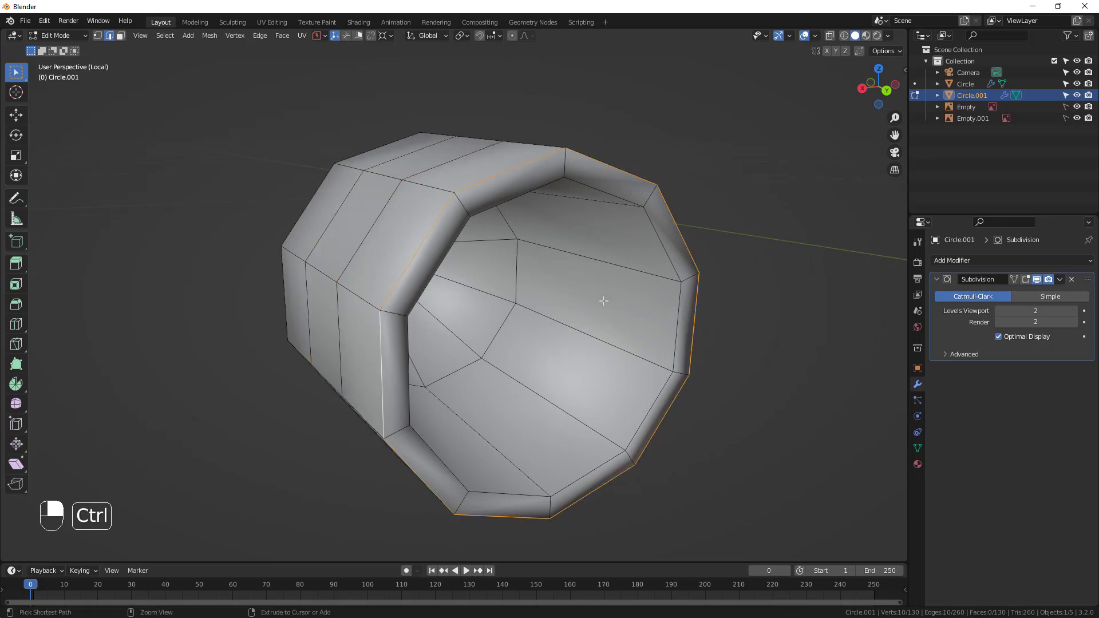
key("ctrl+b")
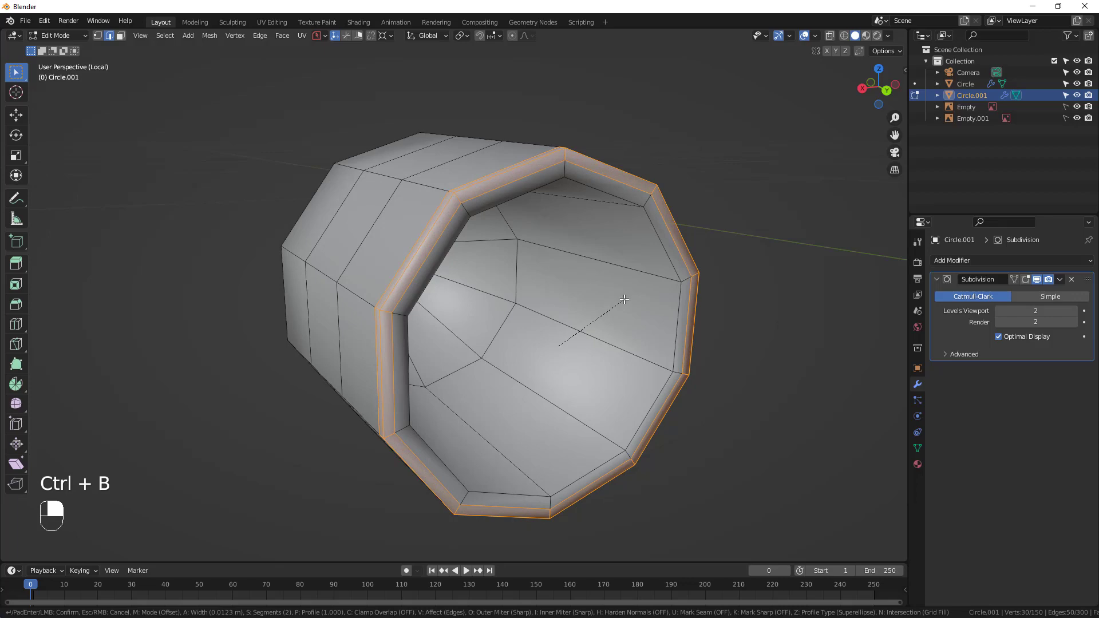
left_click(594, 308)
middle_click_drag(594, 309, 514, 349)
key("Tab")
key("Tab")
Add a loop cut on the ear tip's inner wall, slide it close to the rear rim, and check the smoothed shape
middle_click_drag(279, 366, 314, 379)
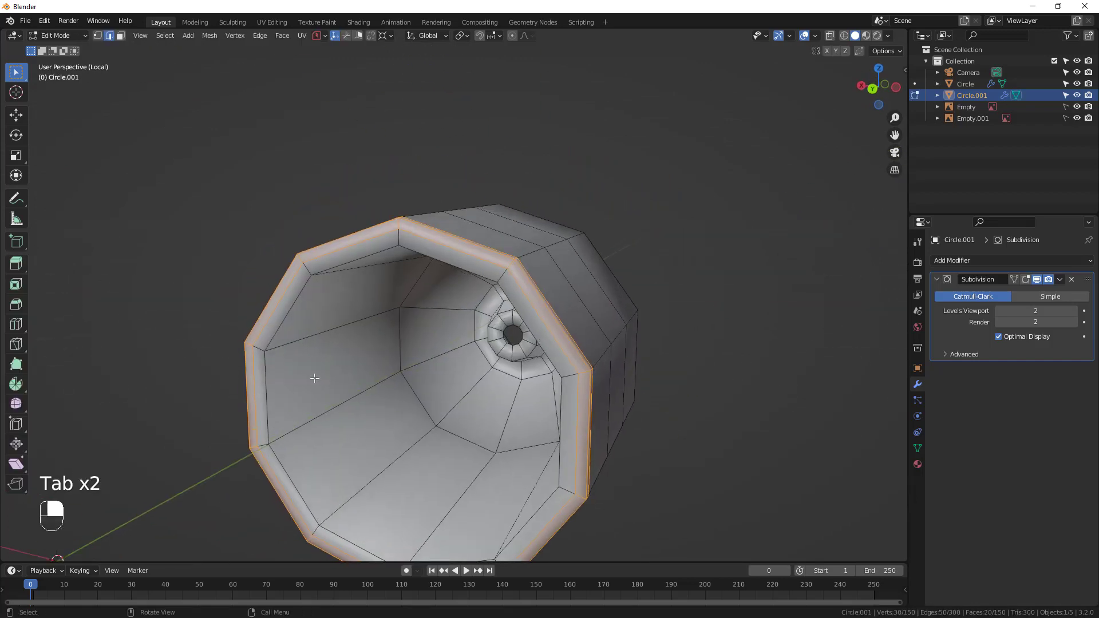
key("ctrl+r")
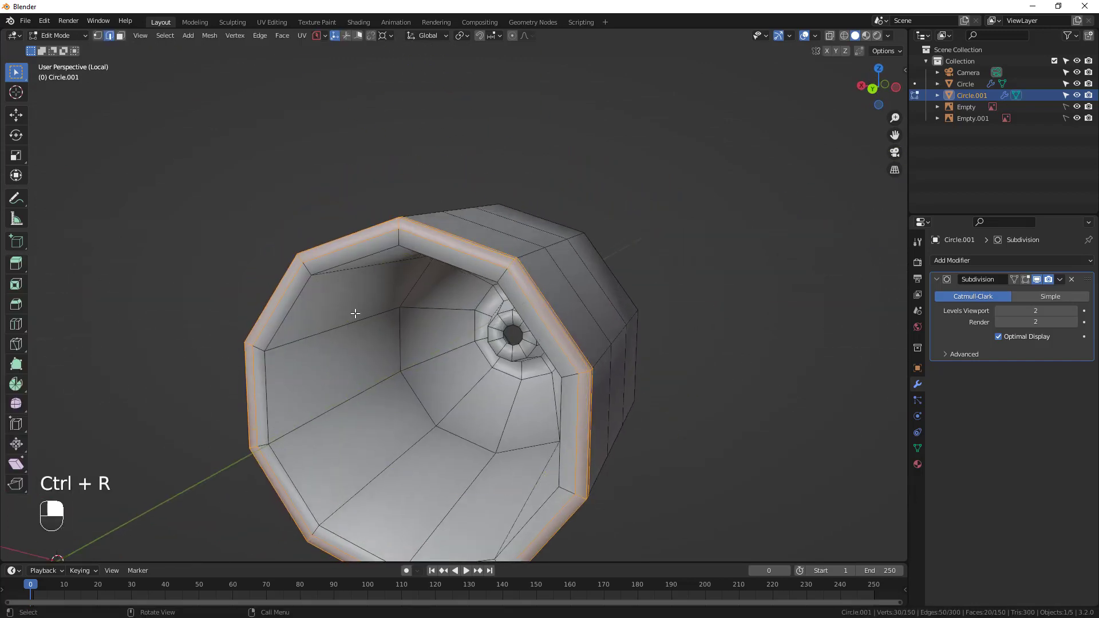
key("ctrl+r")
left_click(358, 324)
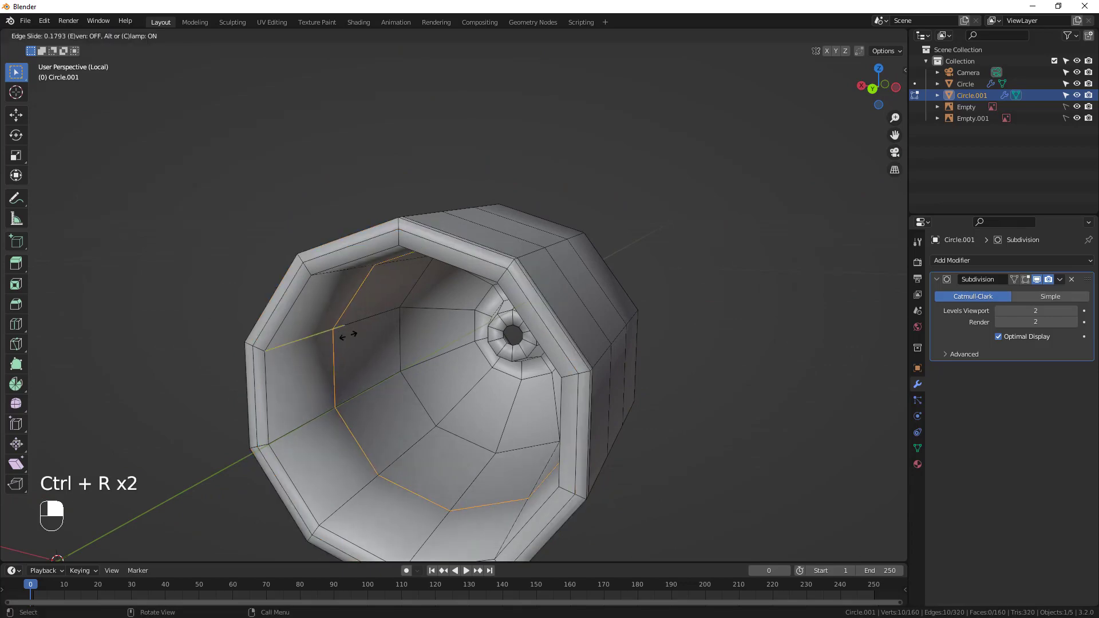
left_click(309, 350)
key("Tab")
middle_click_drag(338, 376, 435, 335)
key("Tab")
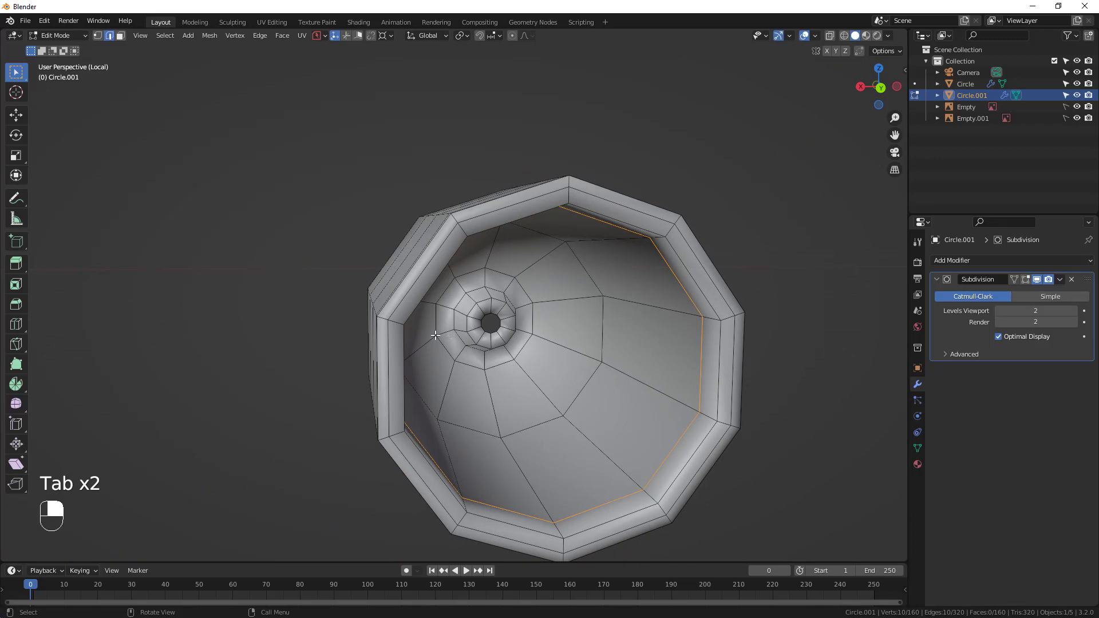
Return to Object Mode and exit local view to show the ear tip together with the earbud body
key("space")
middle_click_drag(521, 337, 556, 358)
key("space")
key("Tab")
key("slash")
scroll(578, 276, "down", 4)
middle_click_drag(586, 276, 620, 279)
Select the whole ear tip mesh and scale it along Y to about 0.88, returning to Object Mode
key("Tab")
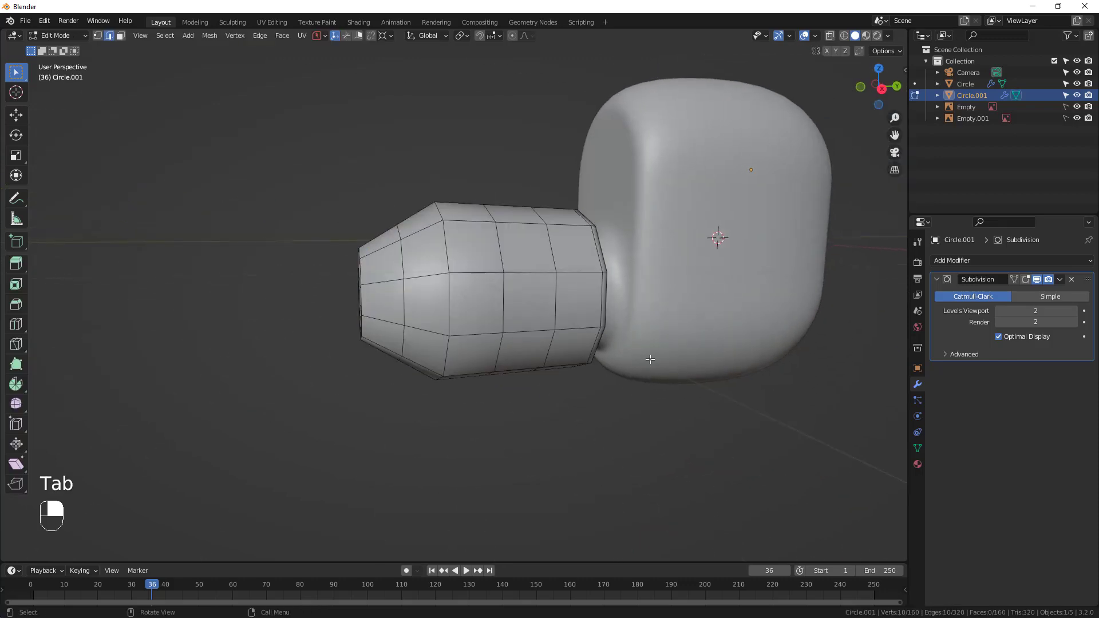
key("a")
middle_click_drag(681, 370, 596, 296)
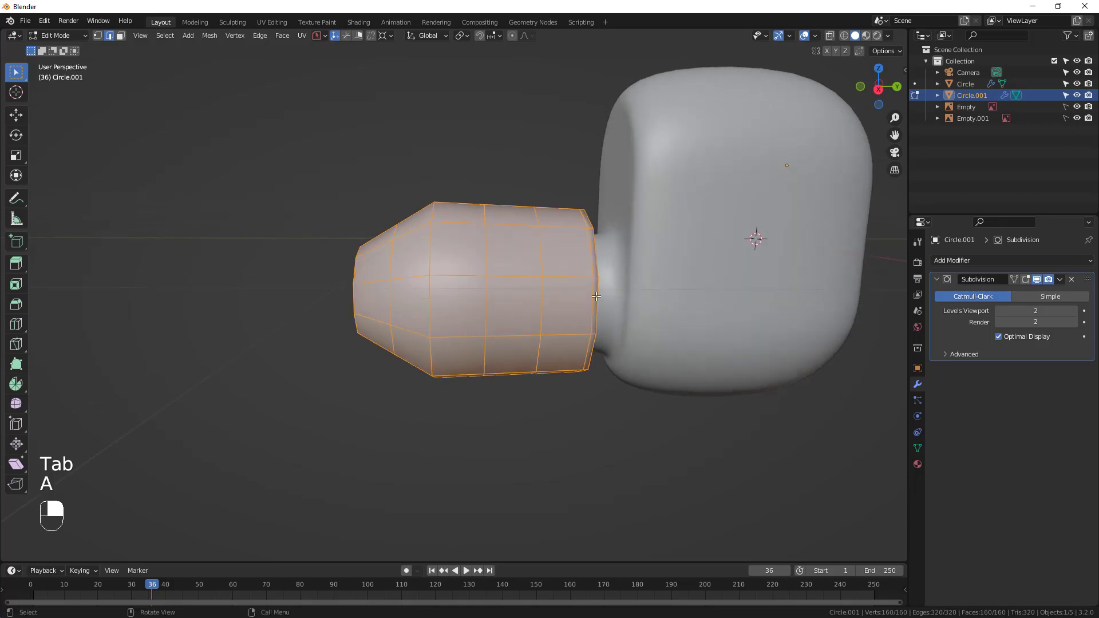
key("s")
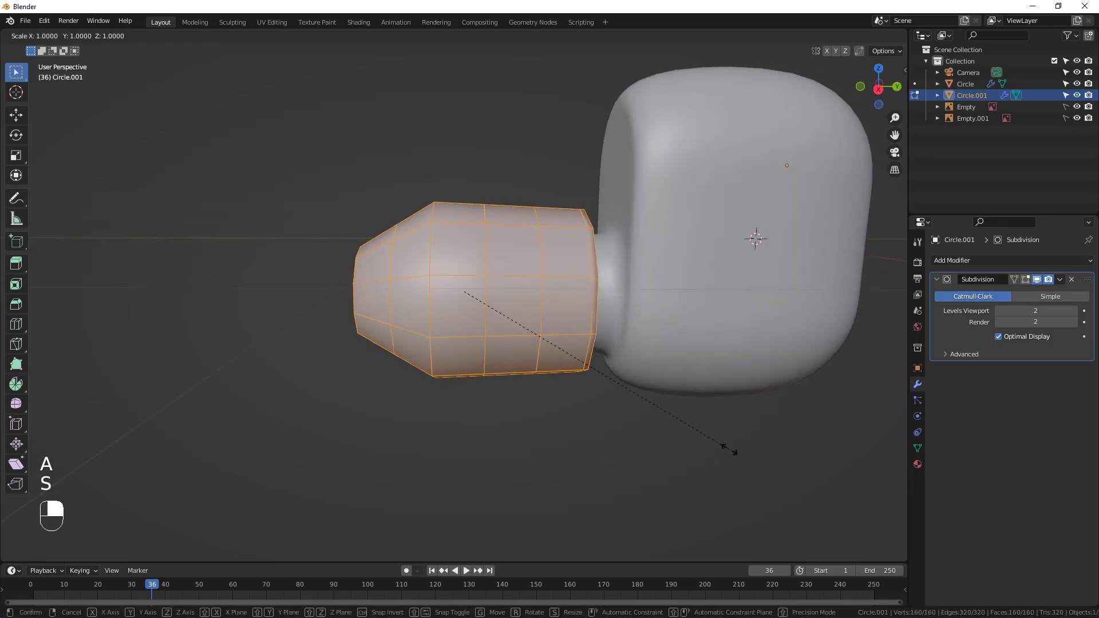
key("y")
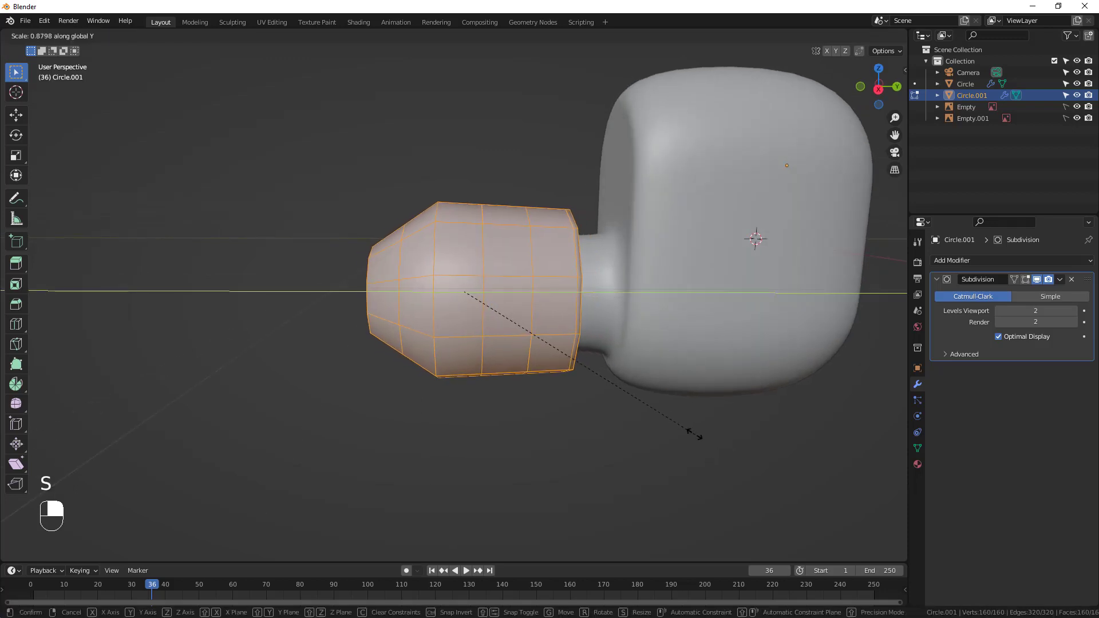
left_click(691, 433)
key("Tab")
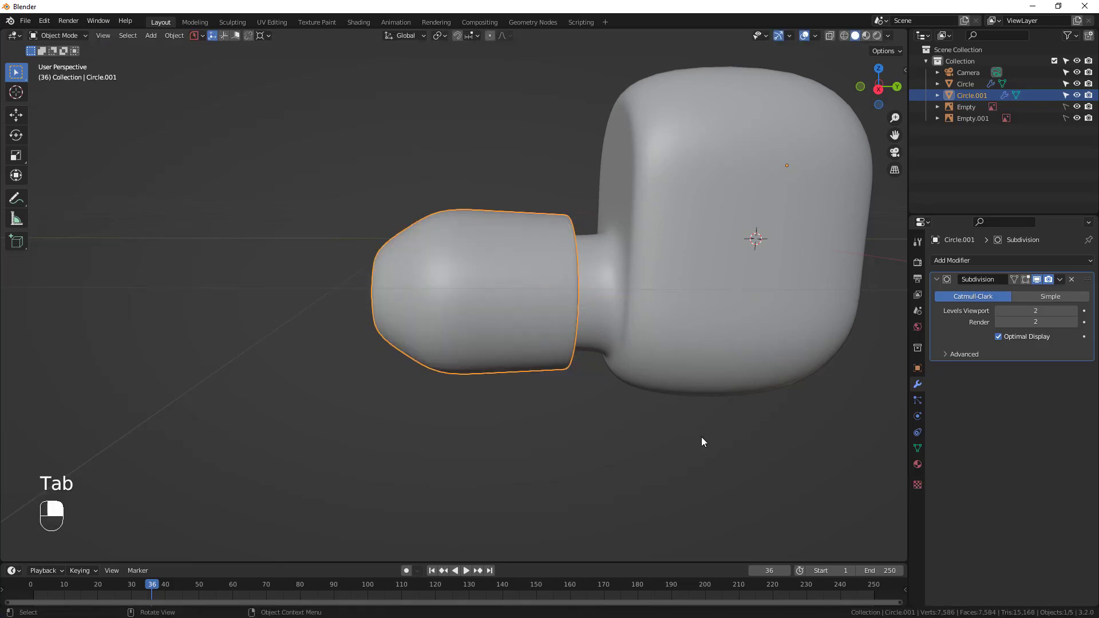
Move the ear tip slightly along the global Y axis to adjust how it sits on the earbud's nozzle
middle_click_drag(701, 437, 651, 337)
middle_click_drag(621, 369, 667, 446)
key("g")
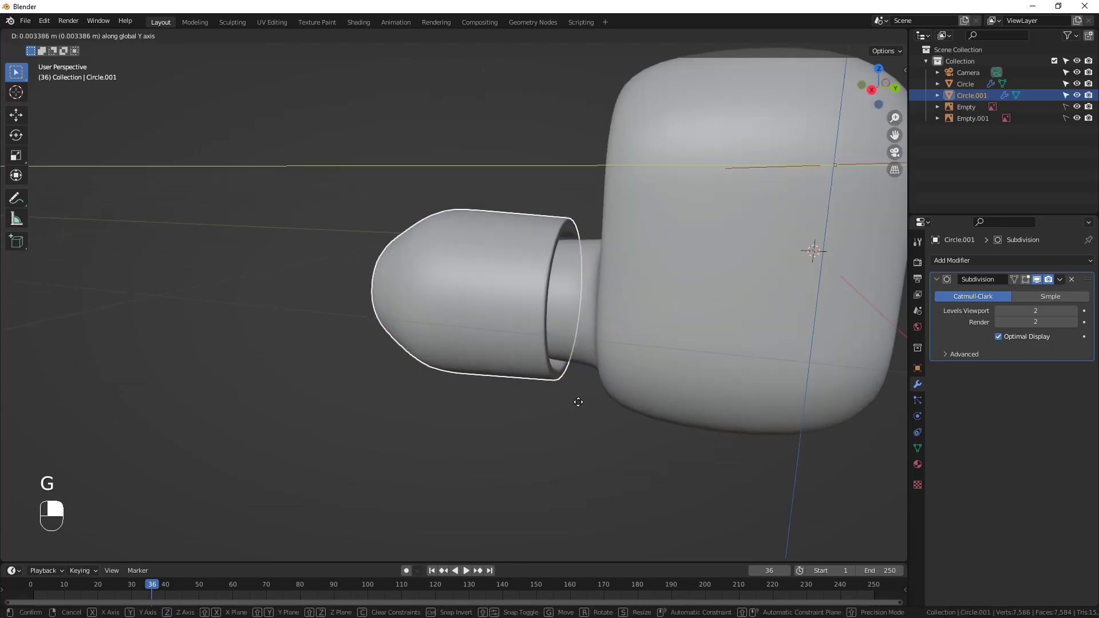
left_click(607, 409)
middle_click_drag(611, 410, 655, 394)
key("Tab")
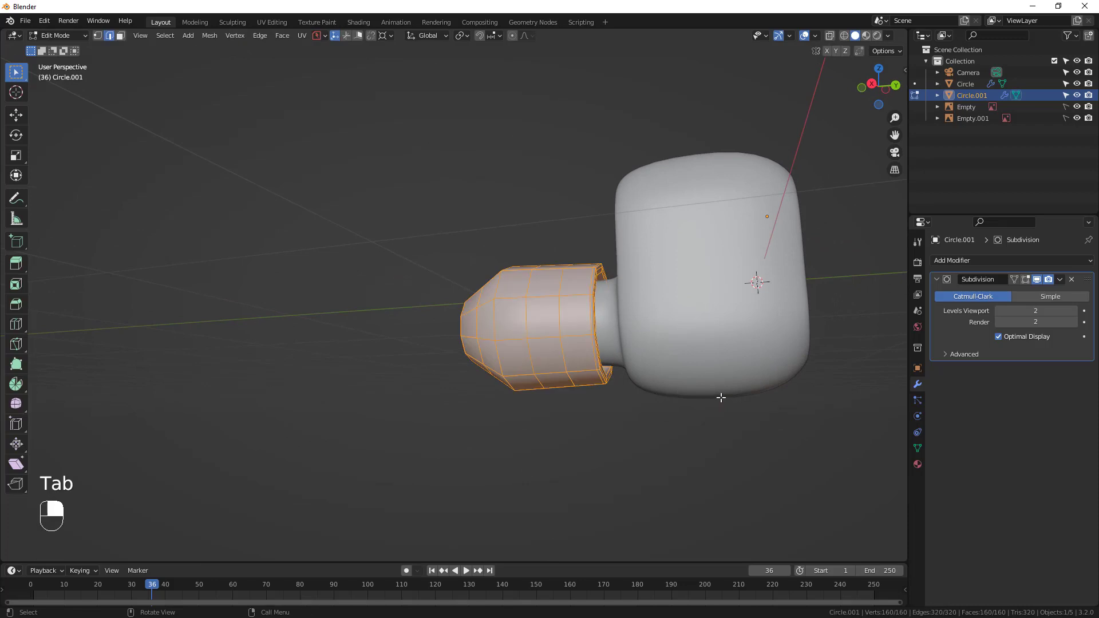
key("Tab")
Select the earbud body and compare its outline with the stem in the reference image in right orthographic view, using X-ray briefly
middle_click_drag(717, 355, 704, 412)
left_click(719, 356)
key("Tab")
key("Tab")
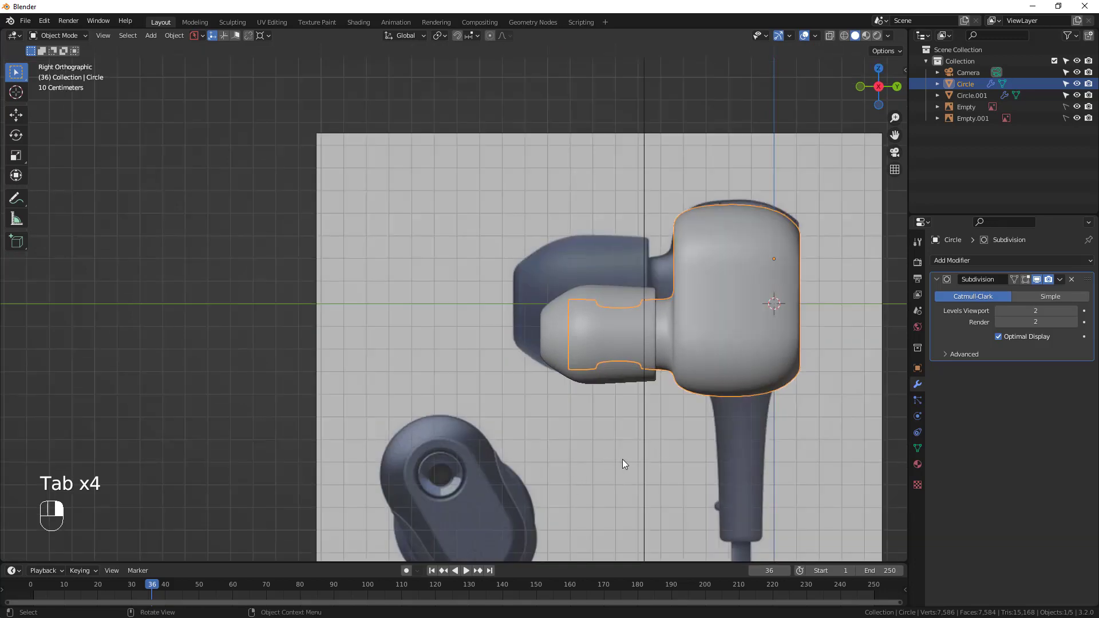
middle_click_drag(622, 459, 673, 252, "shift")
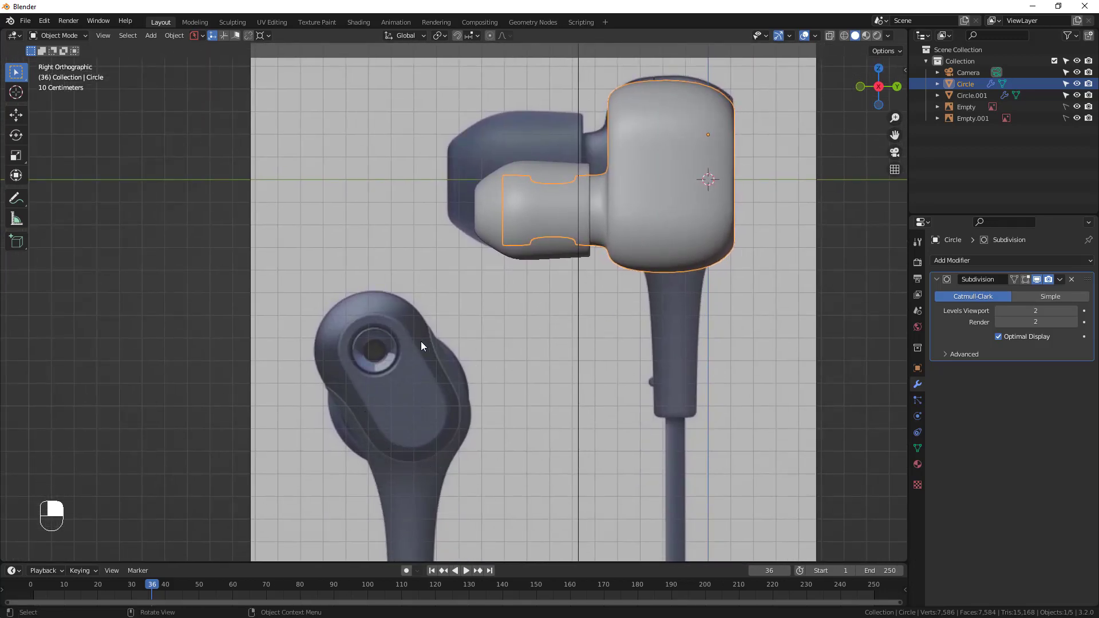
middle_click_drag(712, 314, 704, 287)
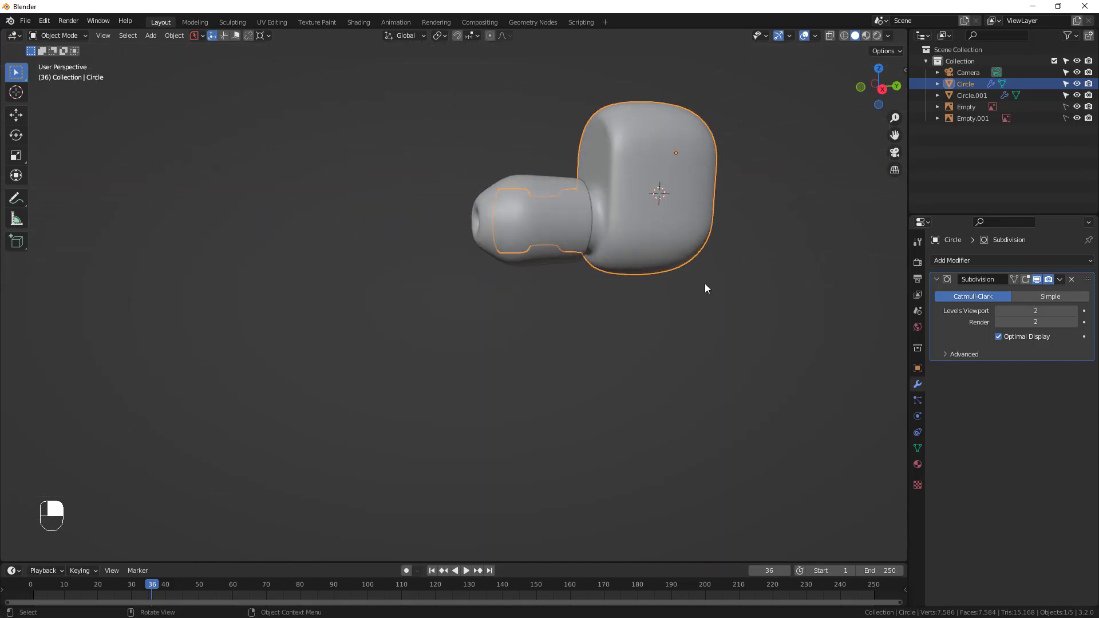
middle_click_drag(624, 282, 653, 429, "alt")
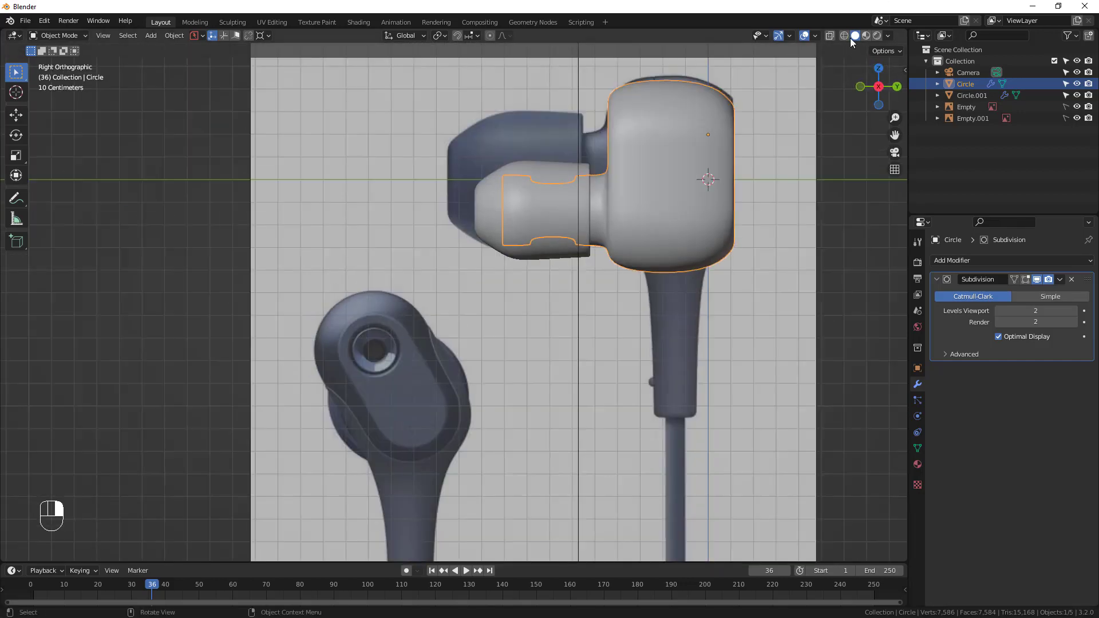
left_click(830, 35)
scroll(651, 170, "up", 2)
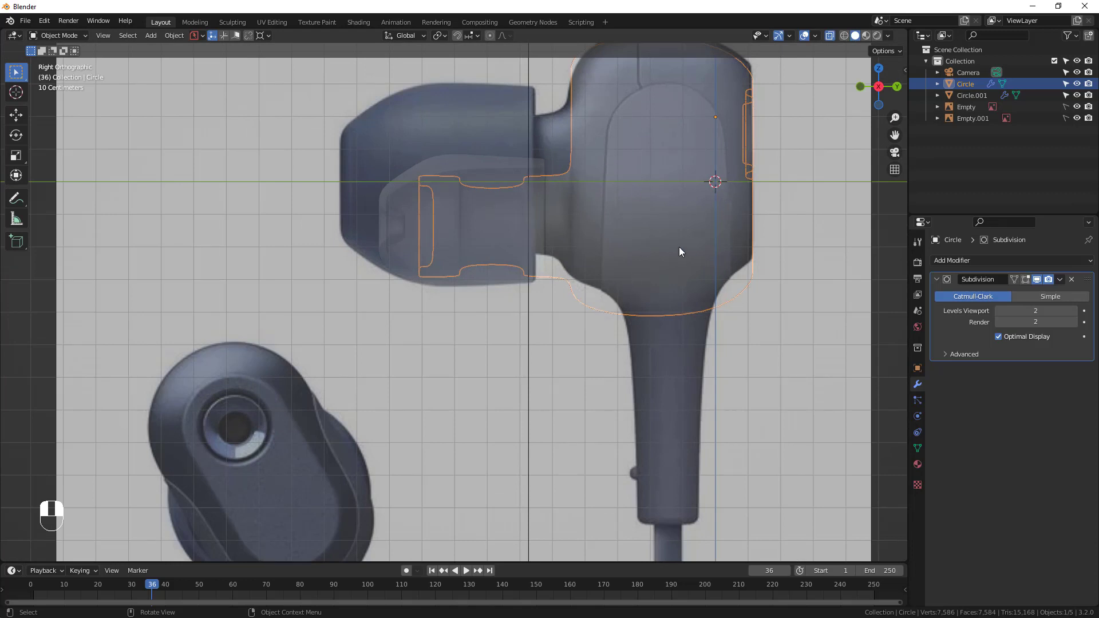
left_click(829, 35)
Edit the earbud body in wireframe shading and add one loop cut around its rear sloped band with a slide factor of -0.020
key("Tab")
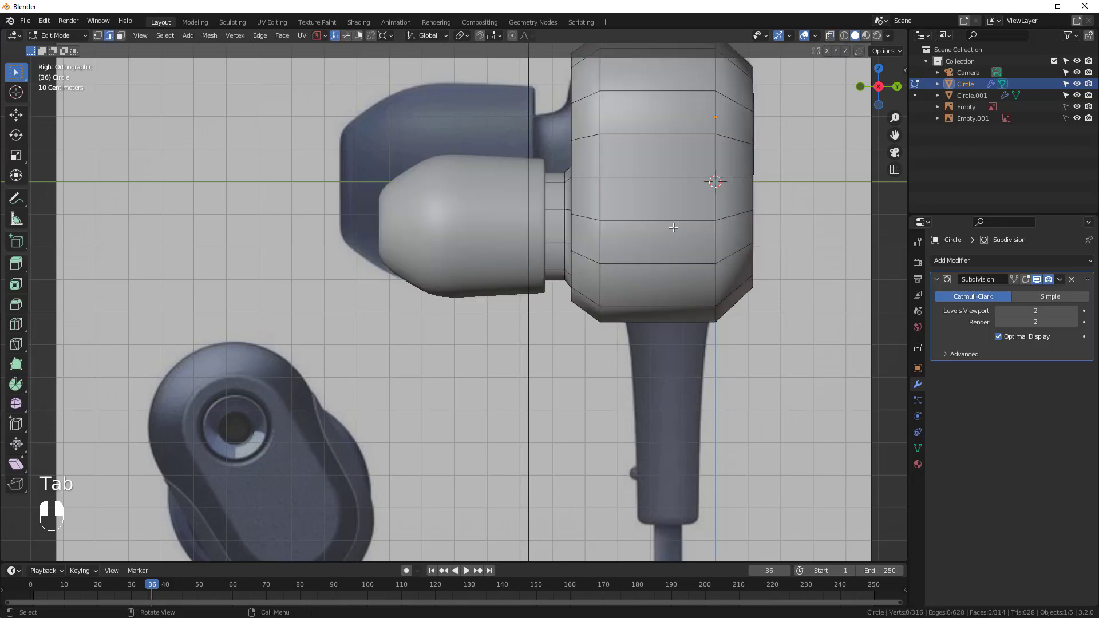
middle_click_drag(652, 239, 519, 321, "shift")
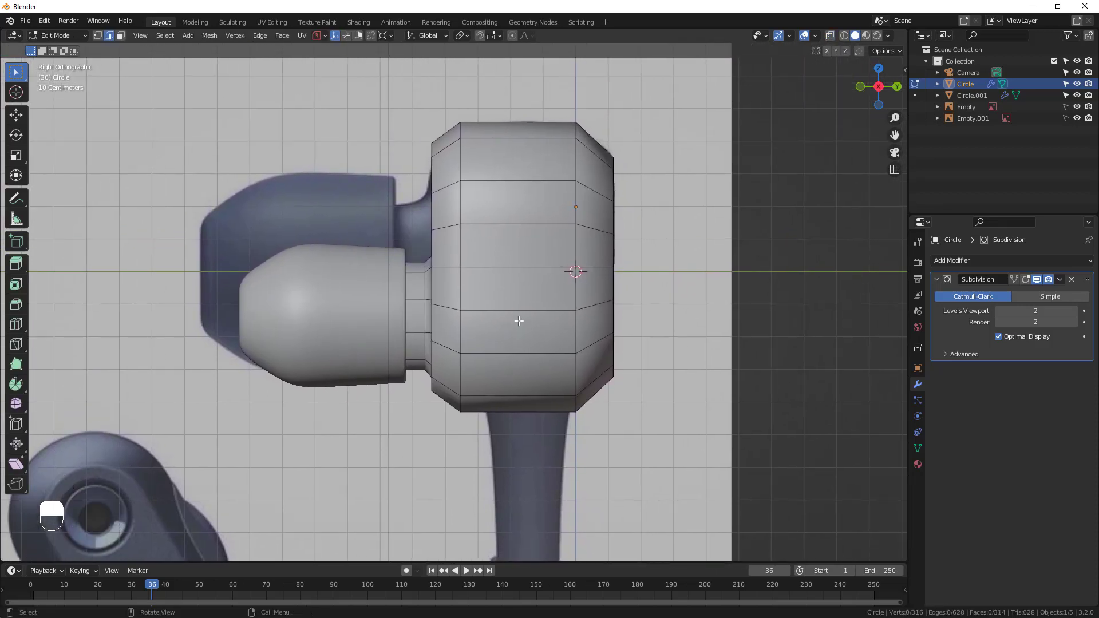
left_click(844, 36)
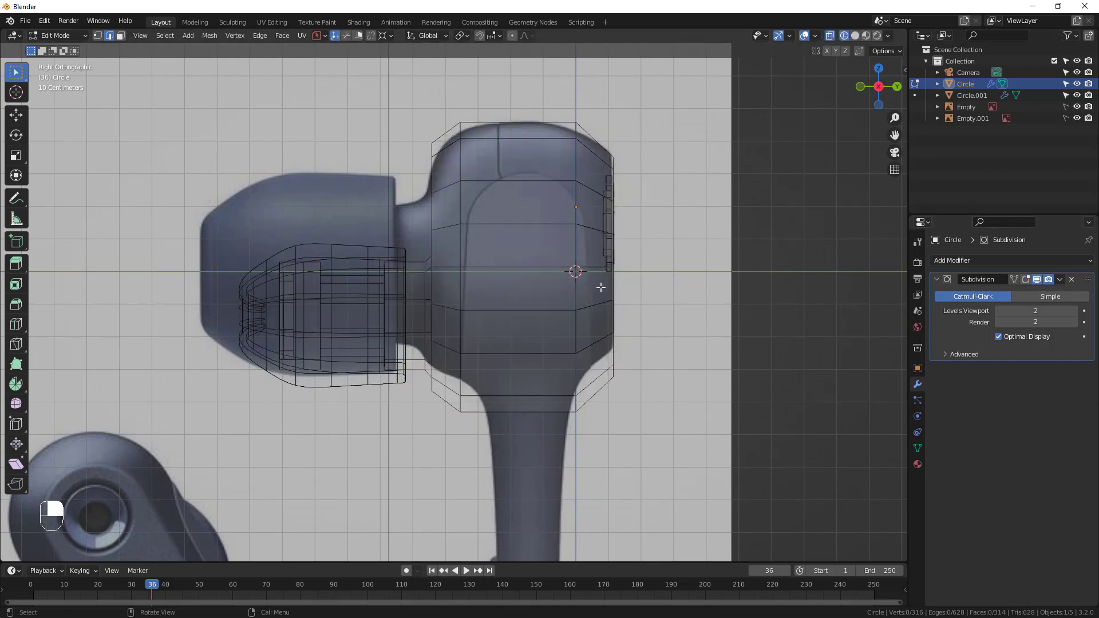
scroll(587, 365, "down", 1)
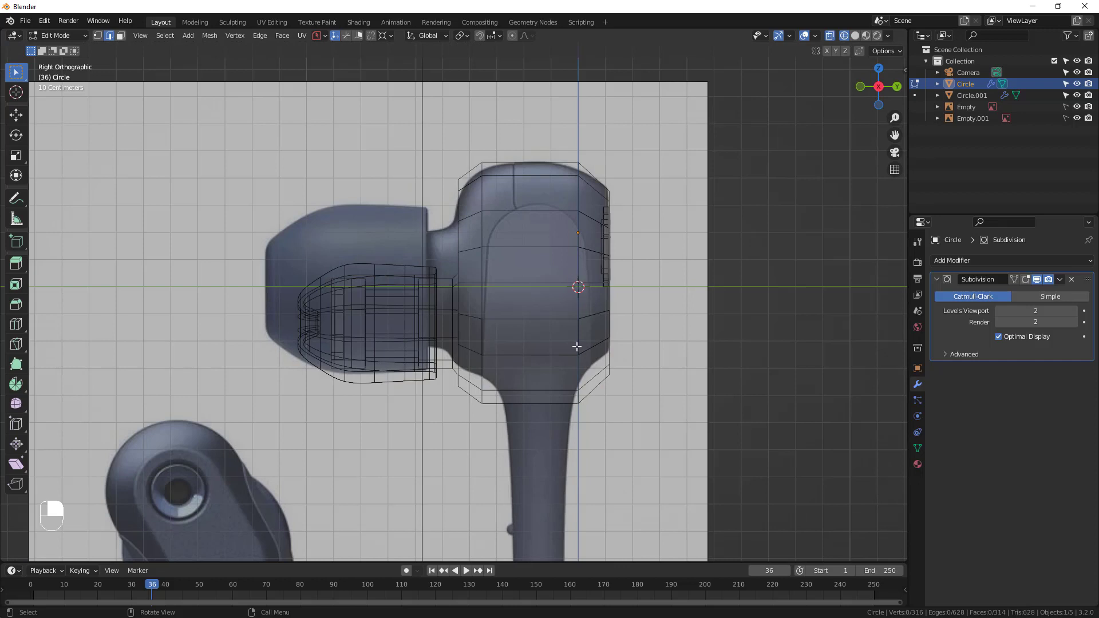
key("ctrl")
key("ctrl+r")
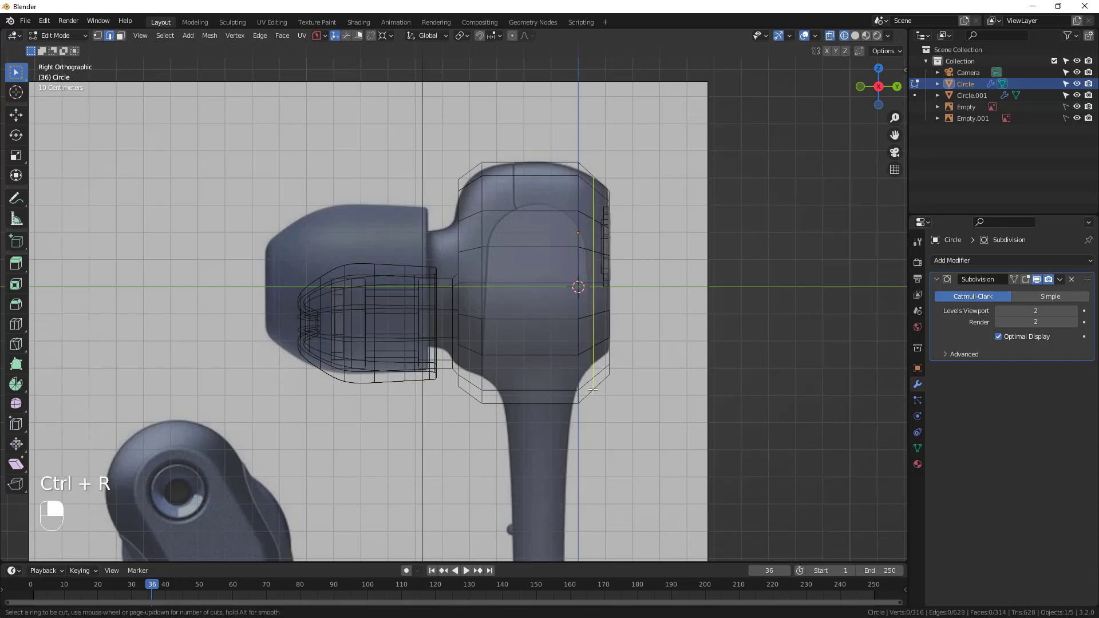
left_click(593, 390)
left_click(593, 389)
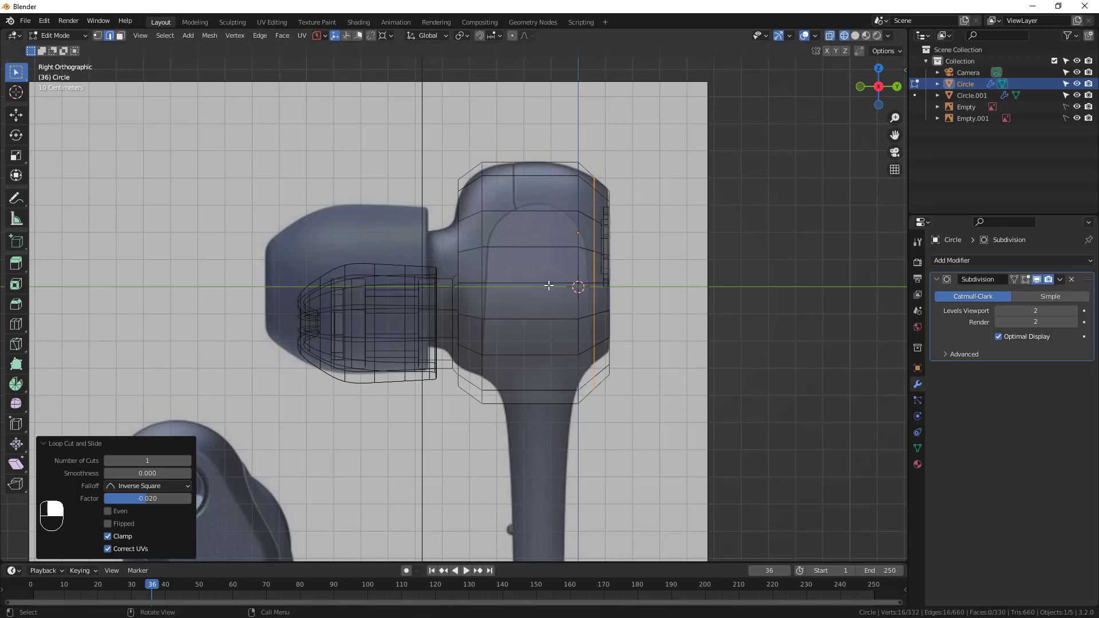
middle_click_drag(548, 285, 551, 284)
middle_click_drag(549, 237, 475, 294)
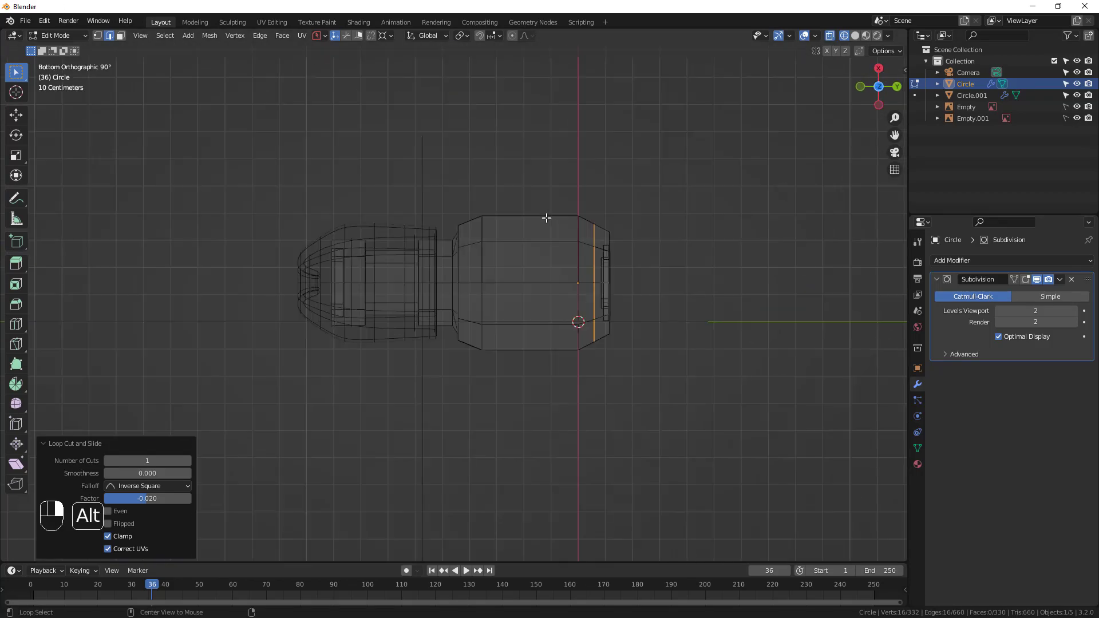
With face selection, solid shading and X-ray, circle-select the lower five rows of the body's wide middle band and adjoining narrow rear strip
left_click(122, 36)
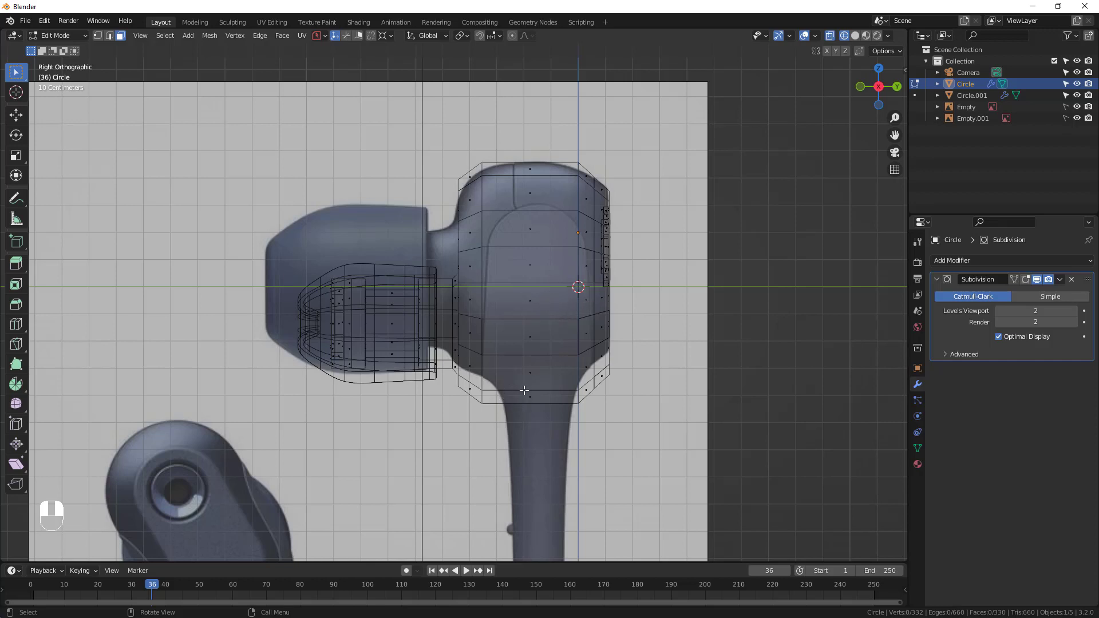
left_click(855, 35)
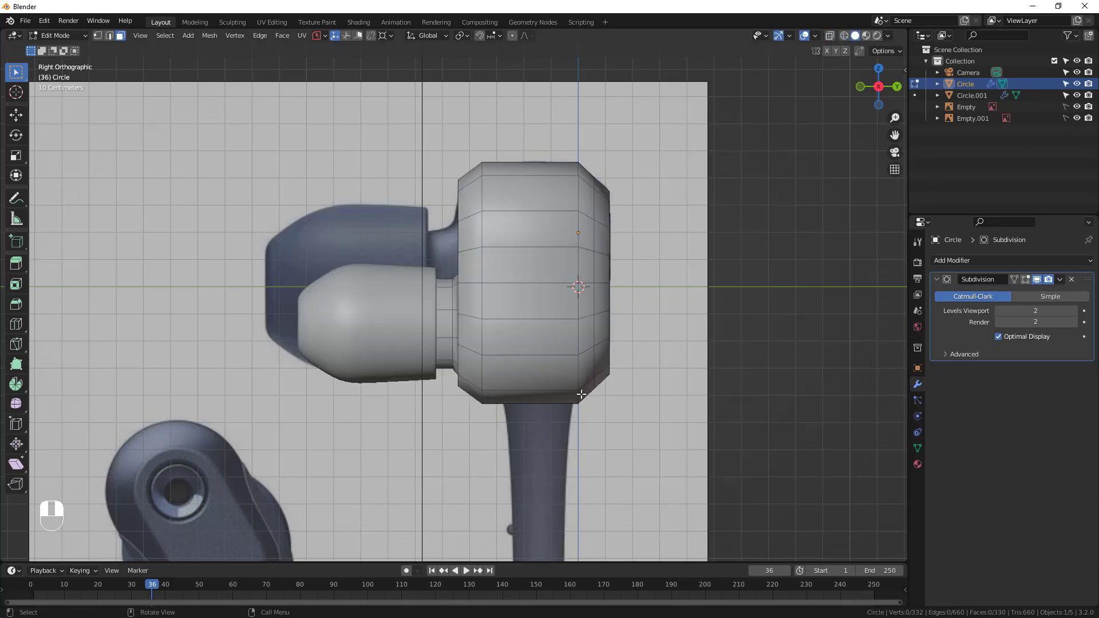
left_click(830, 36)
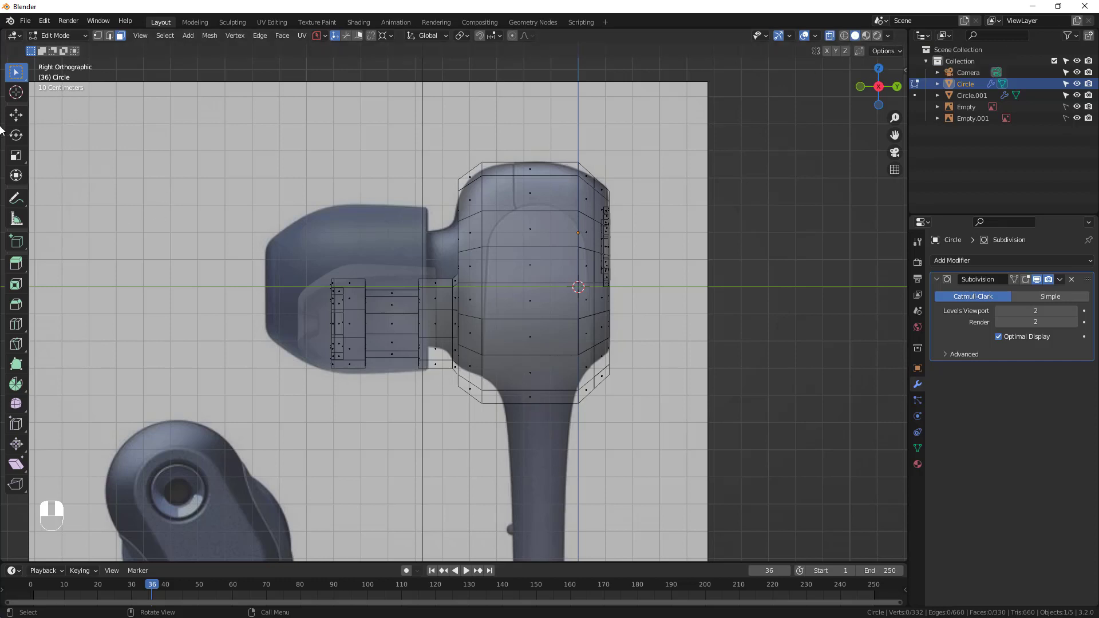
key("w")
key("w")
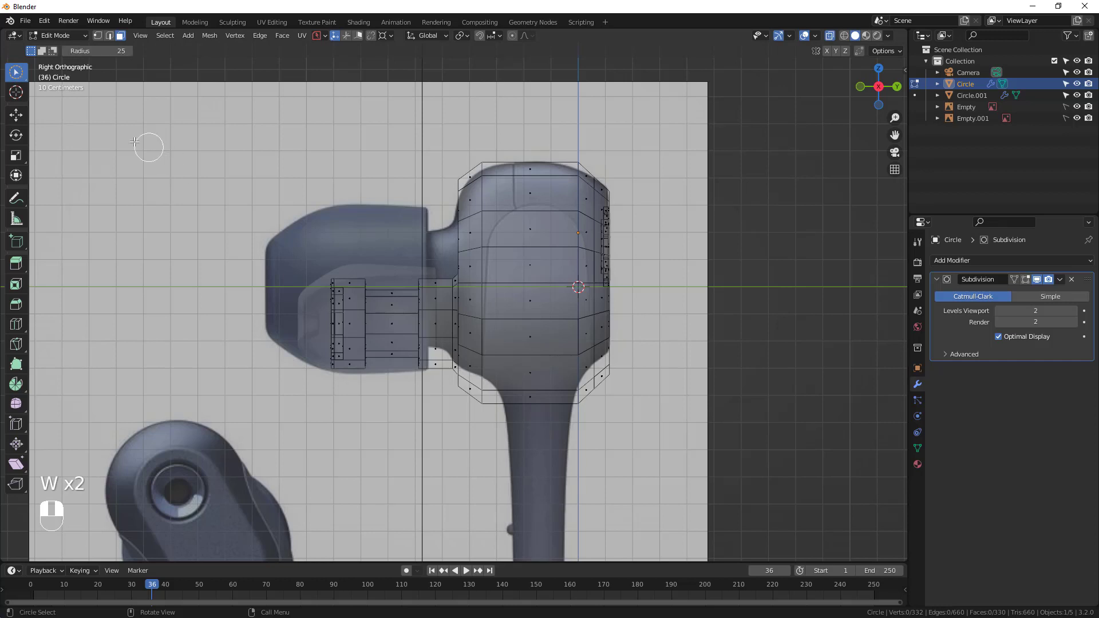
mouse_move(558, 384)
left_mouse_down()
mouse_move(532, 389)
mouse_move(534, 274)
left_mouse_up()
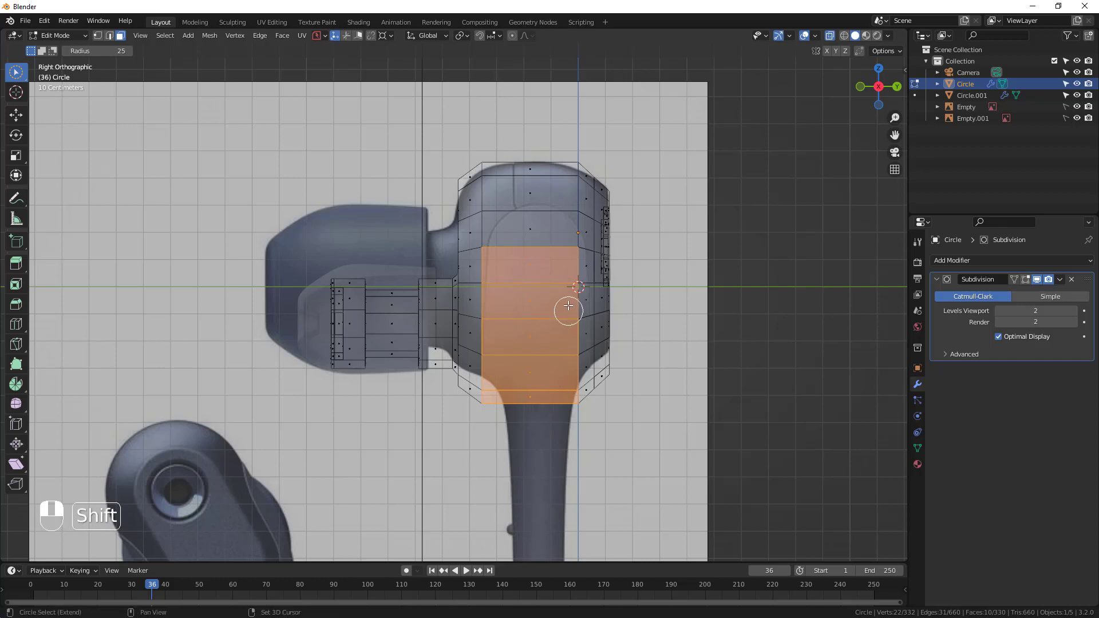
left_click(574, 276, "shift")
left_click(578, 274, "shift")
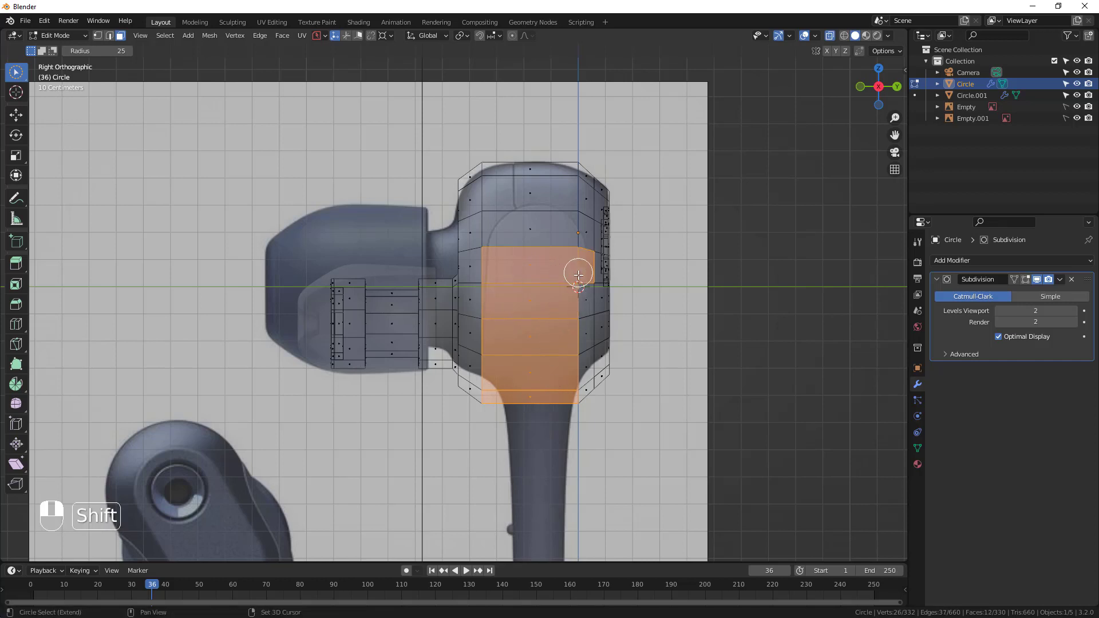
left_click(577, 302, "shift")
left_click_drag(580, 330, 579, 392, "shift")
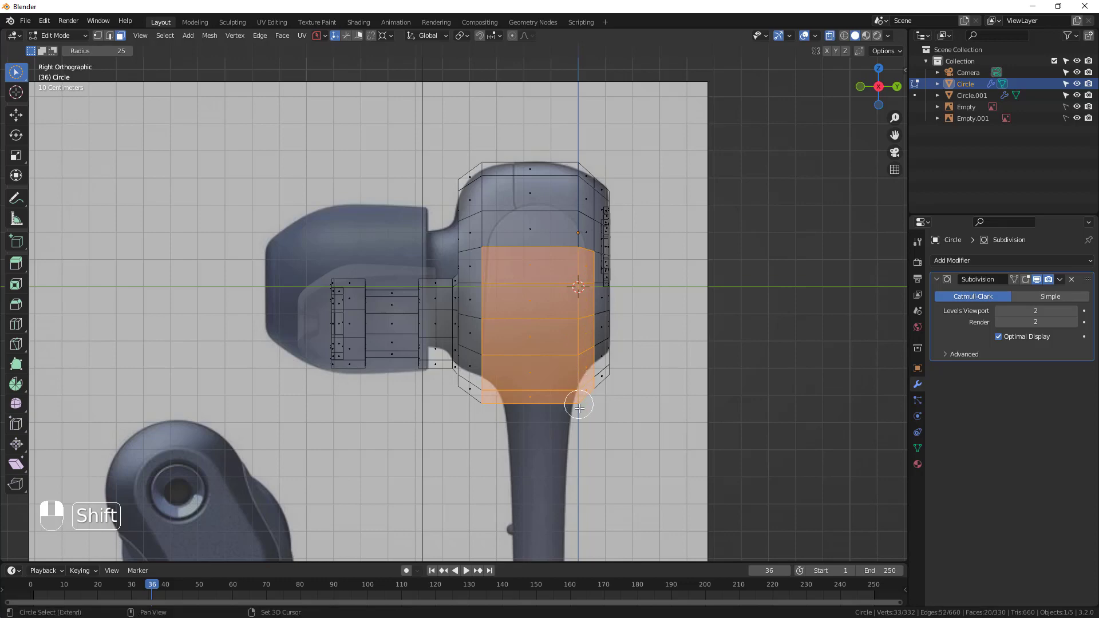
Turn off X-ray and inset the selected lower body faces with a thickness of 0.01962 m
middle_click_drag(655, 331, 535, 349)
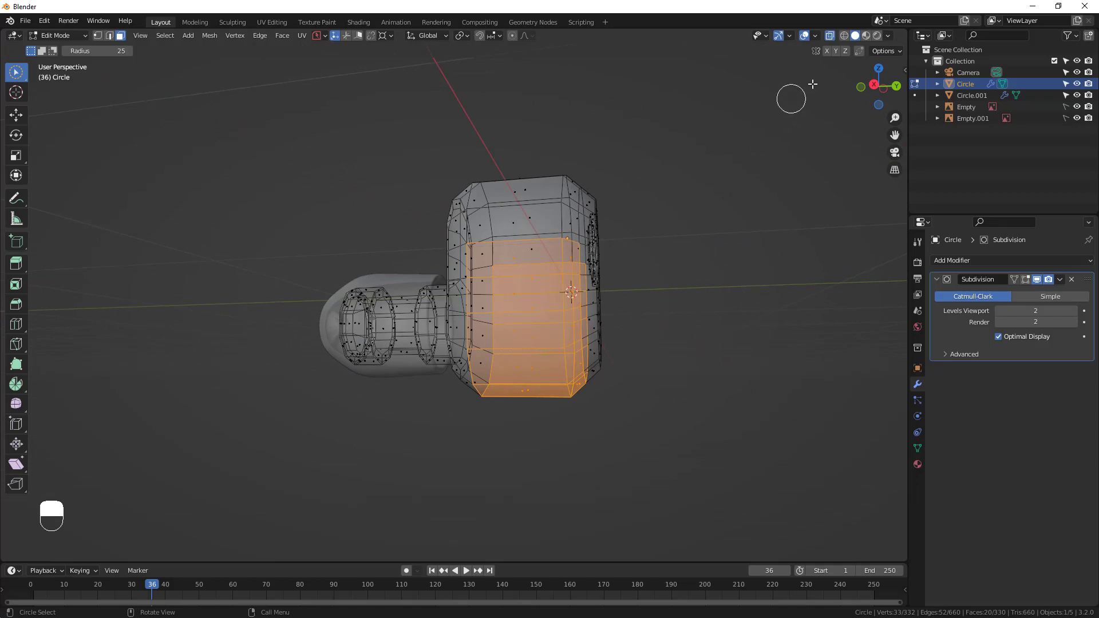
mouse_move(763, 253)
middle_mouse_down()
mouse_move(755, 311)
mouse_move(748, 252)
middle_mouse_up()
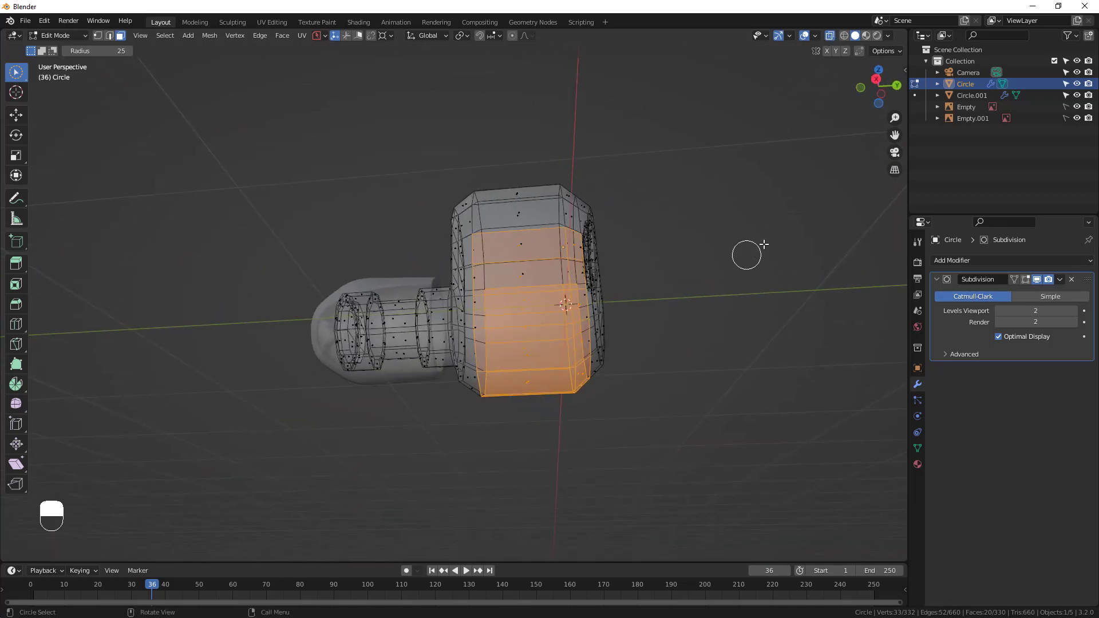
left_click(831, 35)
middle_click_drag(589, 329, 572, 355)
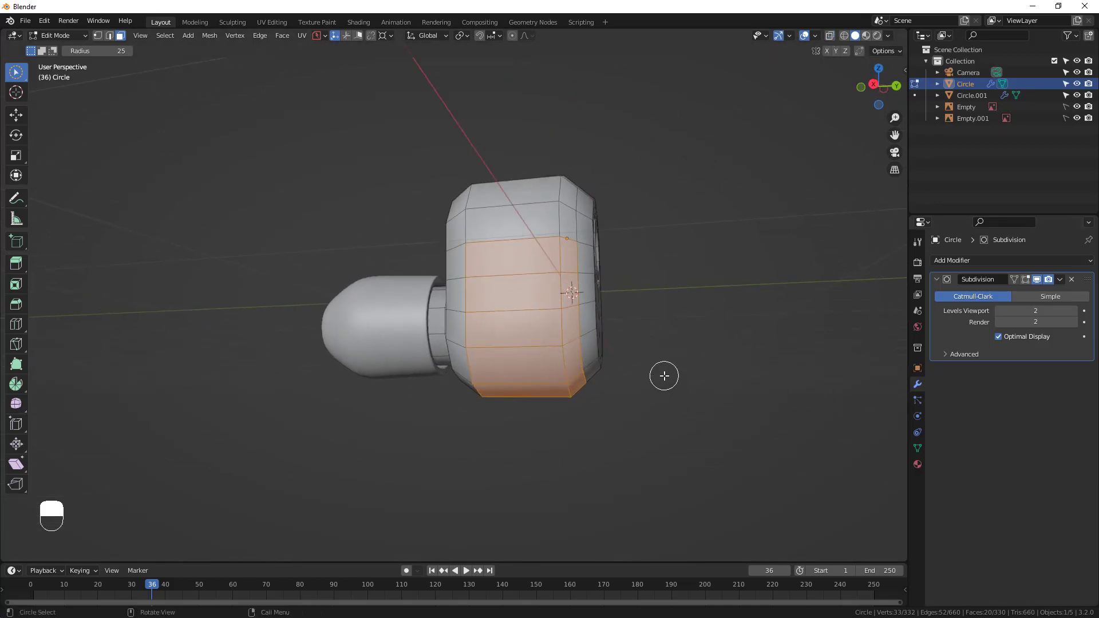
key("i")
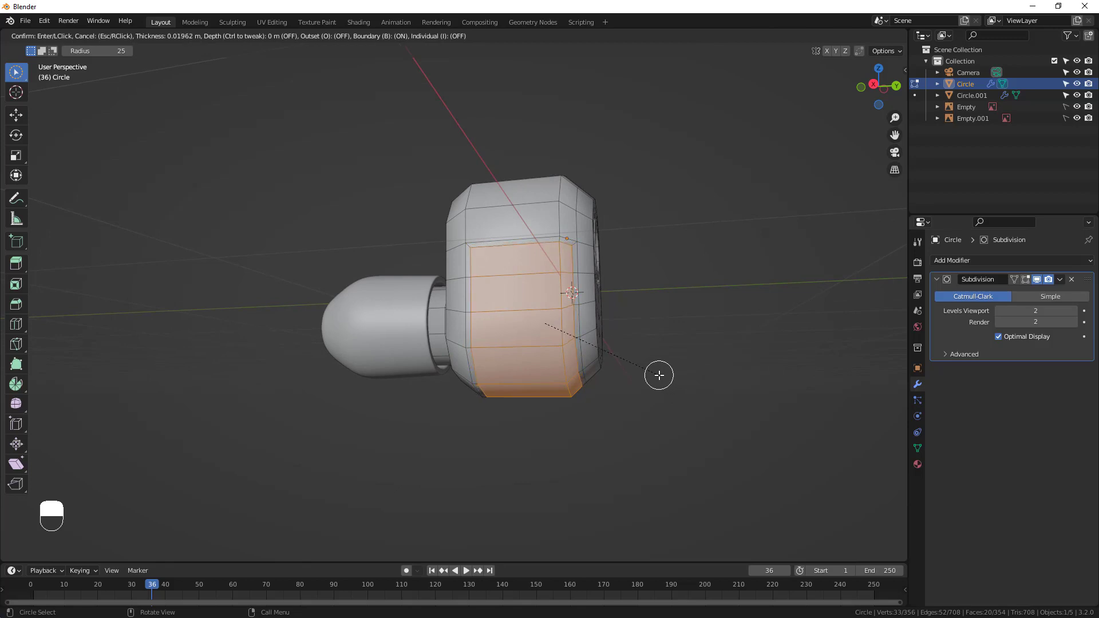
left_click(659, 375)
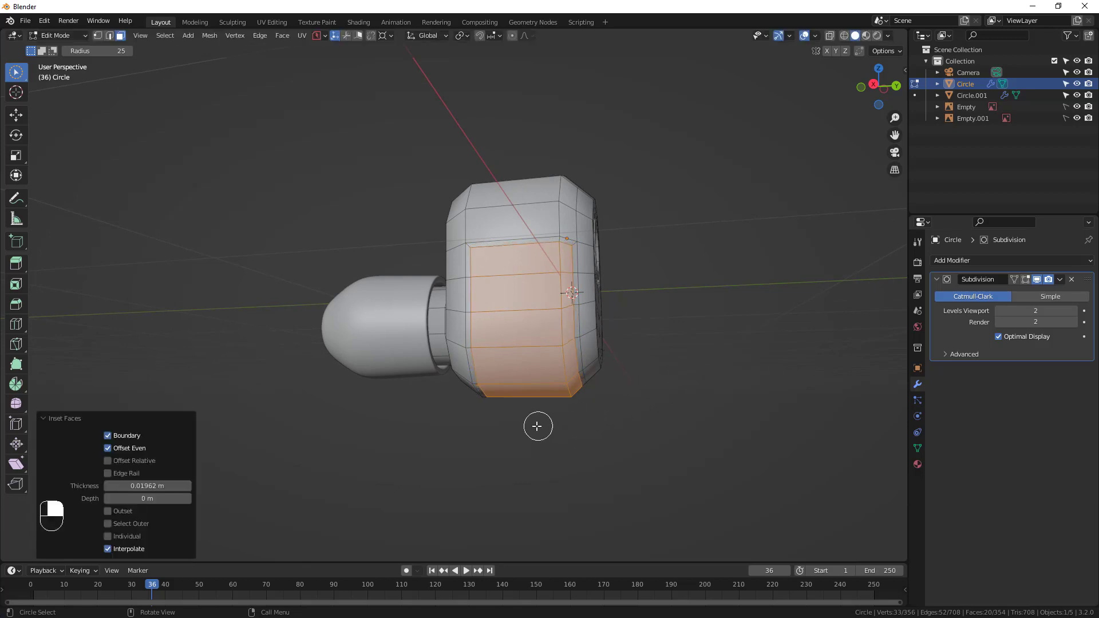
Return to the basic select tool and add one centred loop cut along the narrow inset border around the lower body panel
mouse_move(539, 398)
middle_mouse_down("alt")
mouse_move(534, 419)
mouse_move(544, 380)
middle_mouse_up("alt")
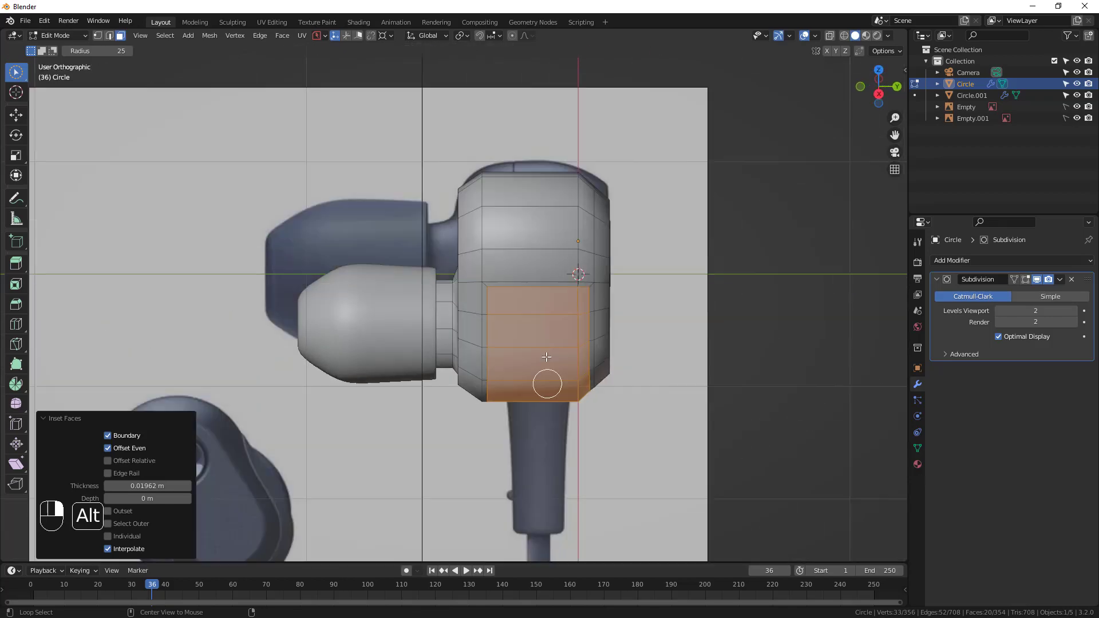
scroll(624, 282, "up", 2)
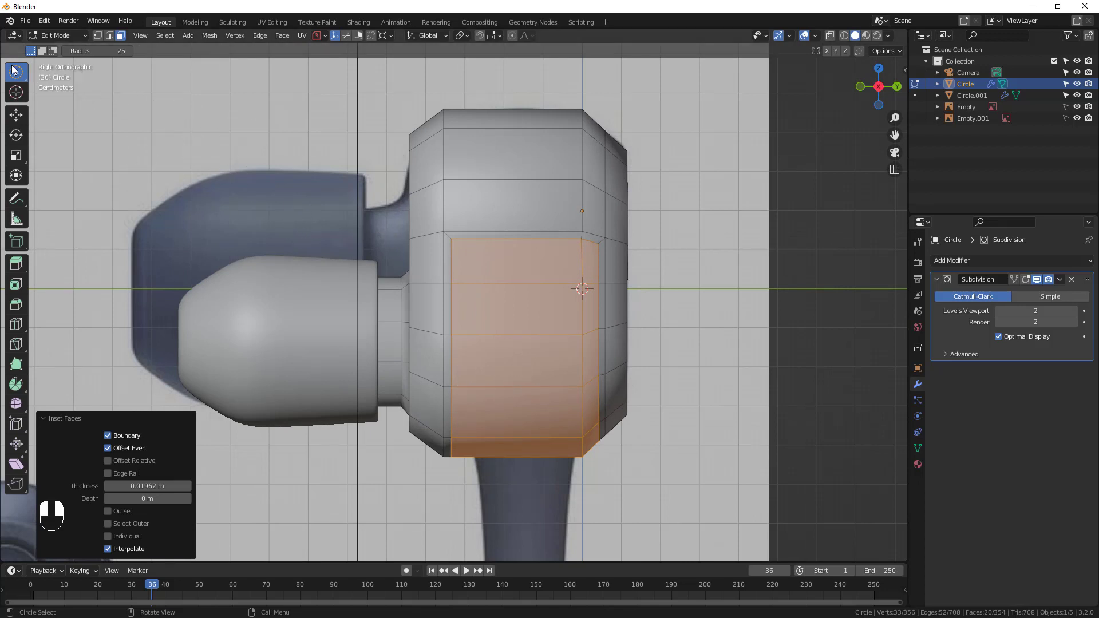
left_click_drag(13, 69, 73, 76)
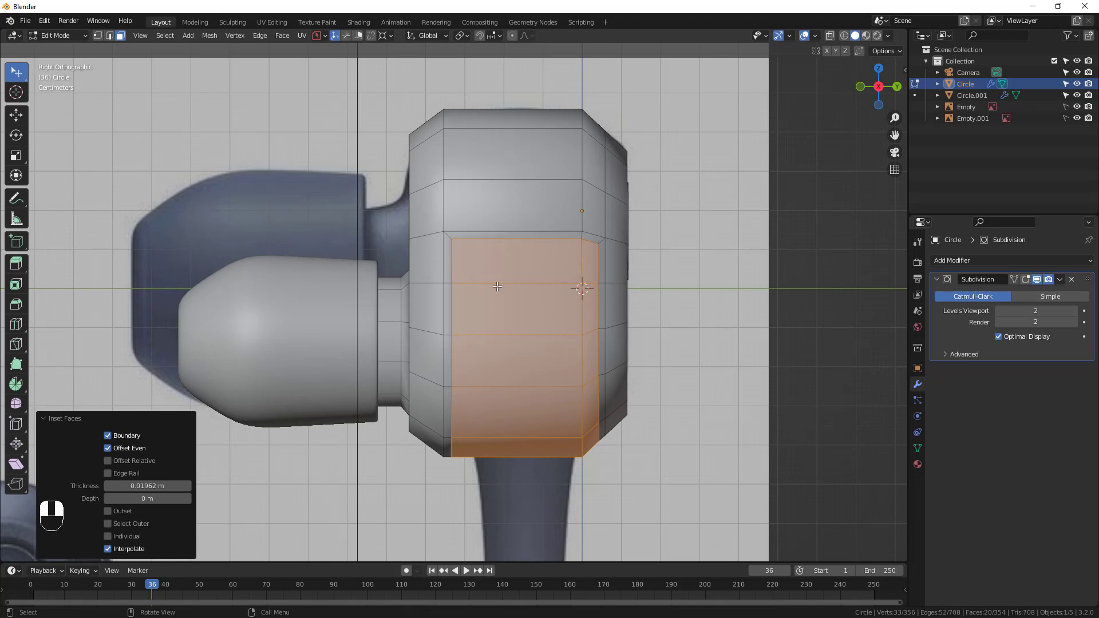
key("ctrl+r")
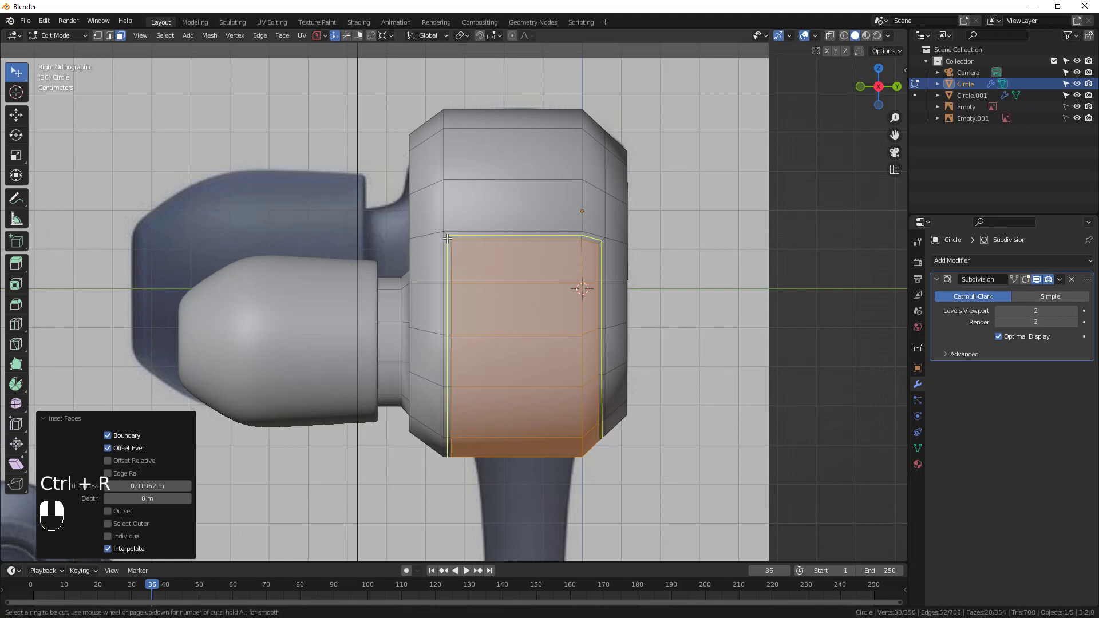
left_click(449, 235)
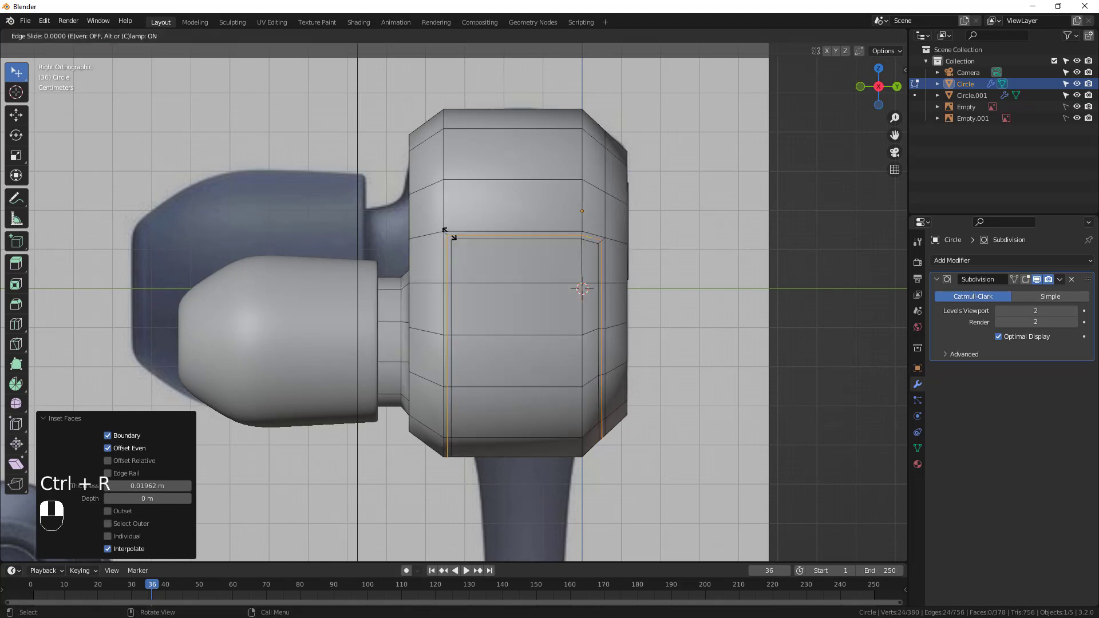
right_click(447, 237)
scroll(448, 240, "up", 3)
scroll(447, 241, "up", 2)
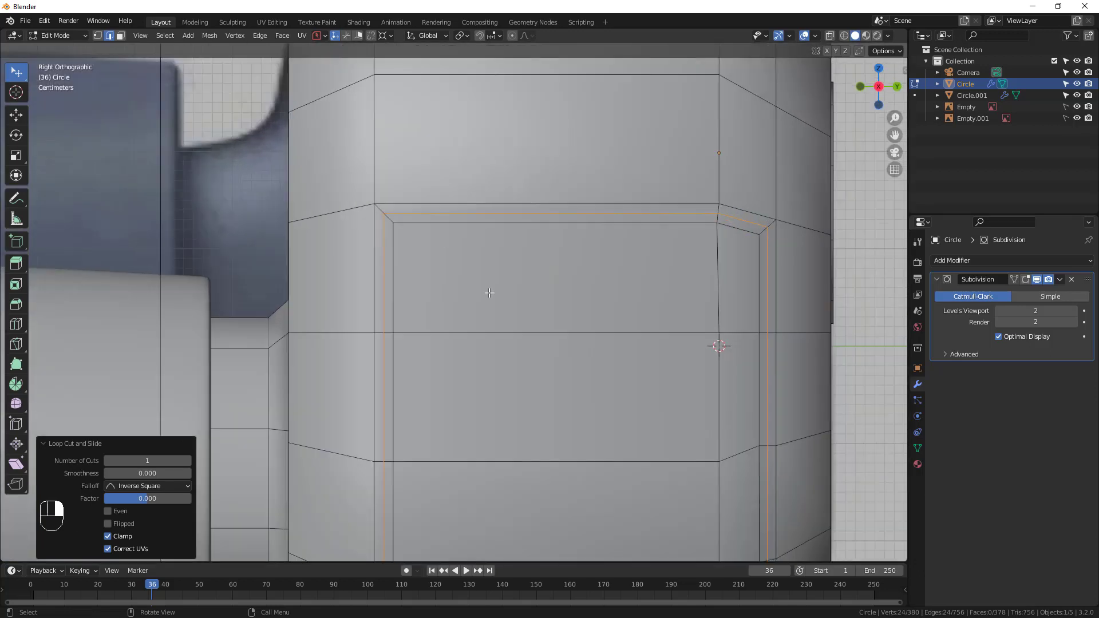
Bevel the new border loop with a width of 0.00476 m and one segment
key("ctrl+b")
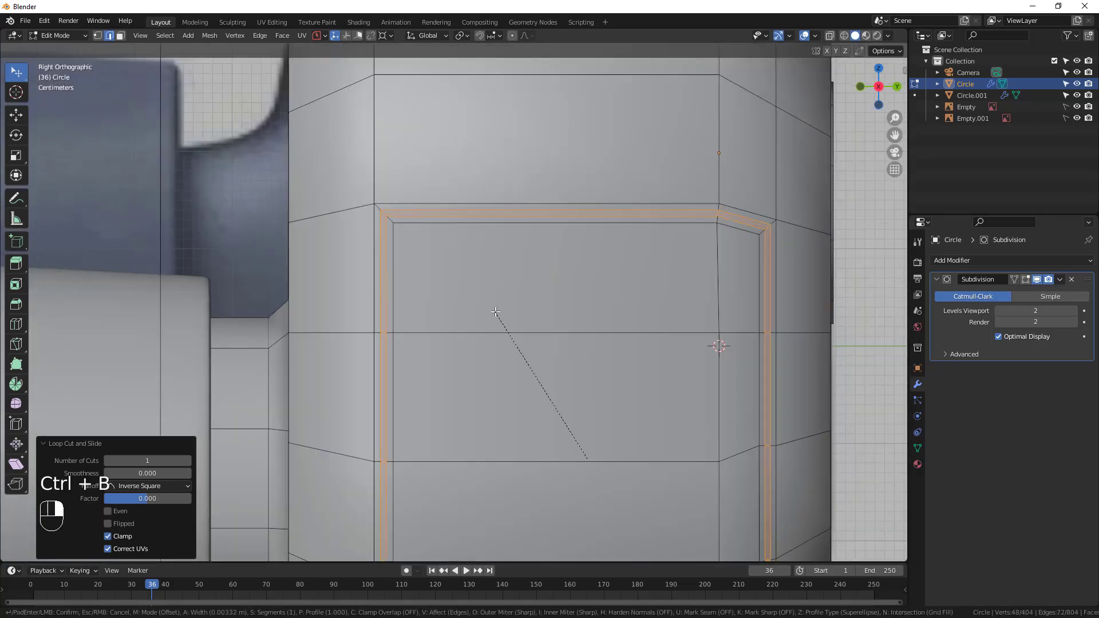
left_click(493, 312)
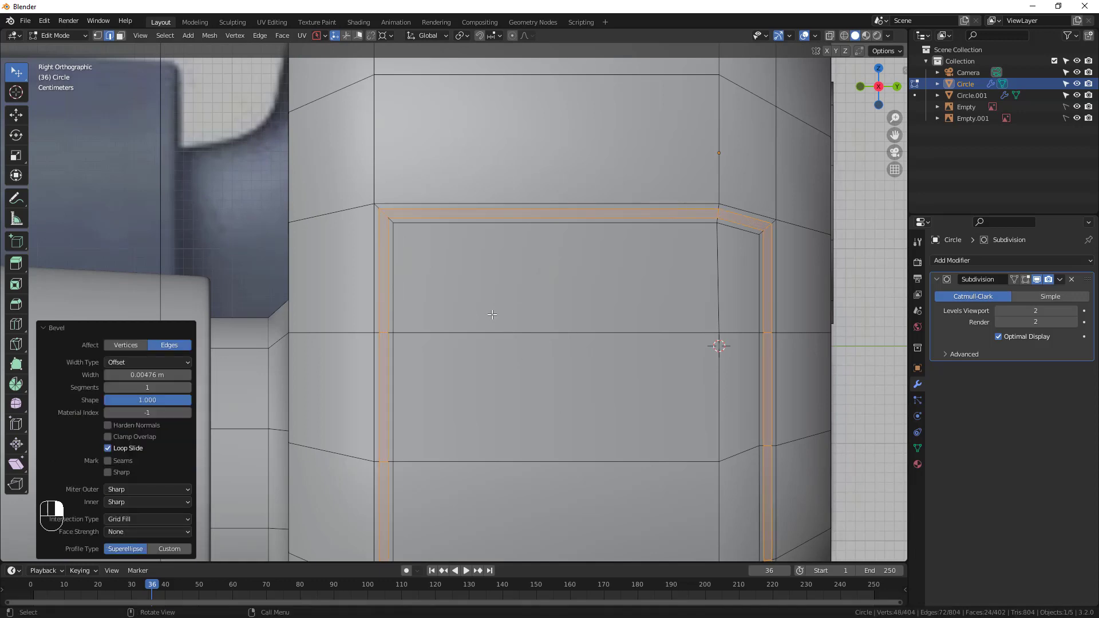
middle_click_drag(493, 312, 407, 327)
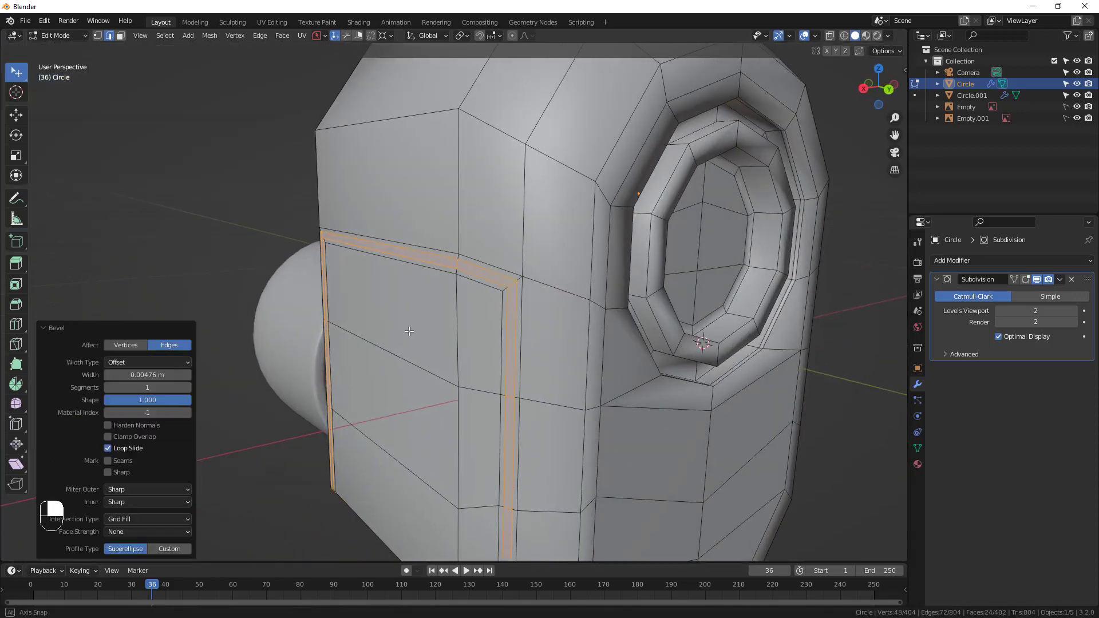
Extrude the selected seam faces around the lower body panel along their normals with an offset of -0.00812 m
key("alt+e")
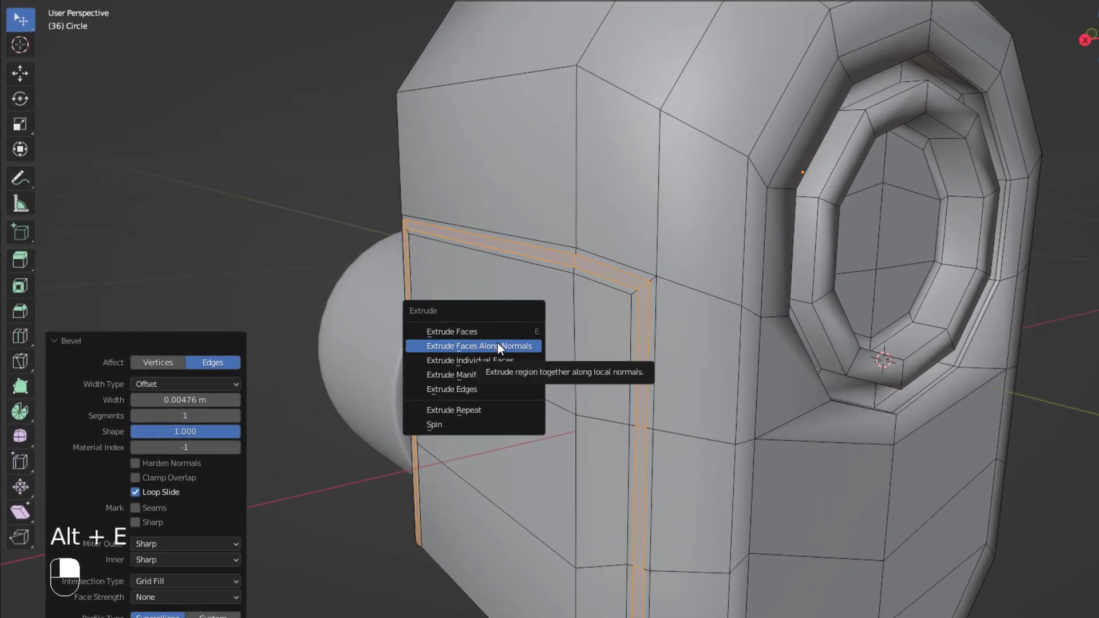
left_click(395, 330)
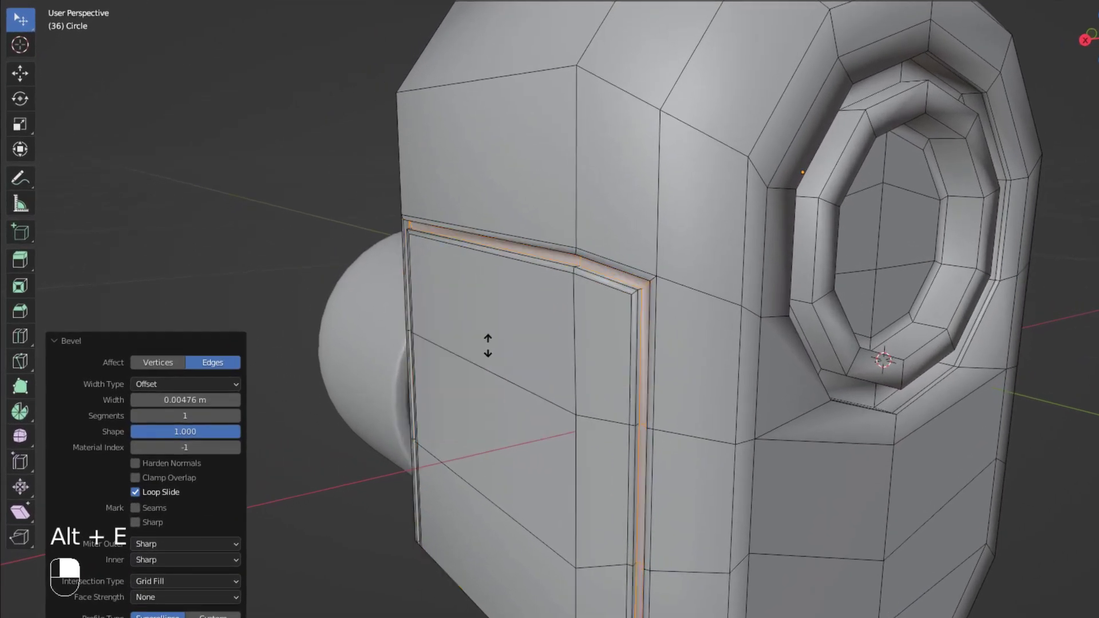
left_click(474, 348)
Extrude the seam faces along their normals a second time with an offset of -0.00651 m to deepen the groove
middle_click_drag(474, 348, 499, 344)
key("alt+e")
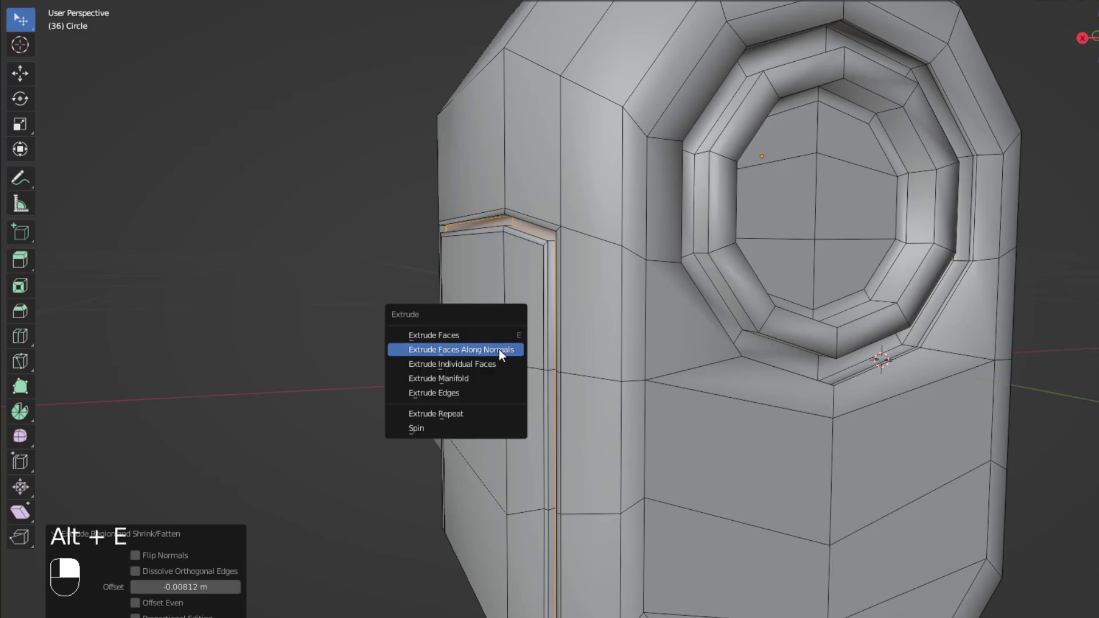
left_click(499, 349)
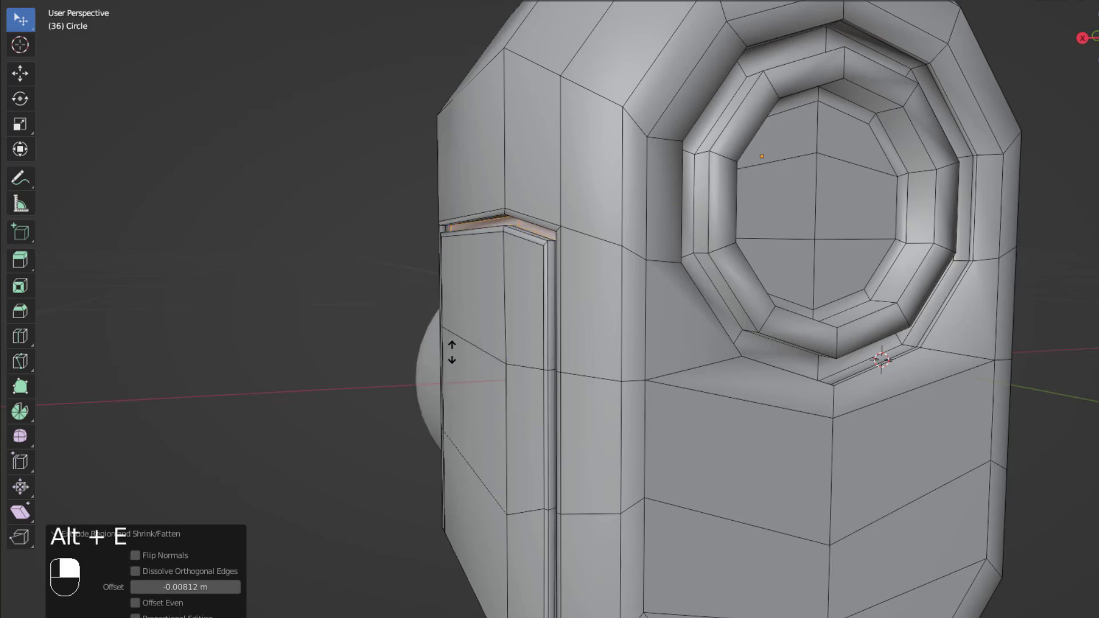
left_click(517, 357)
scroll(528, 357, "down", 1)
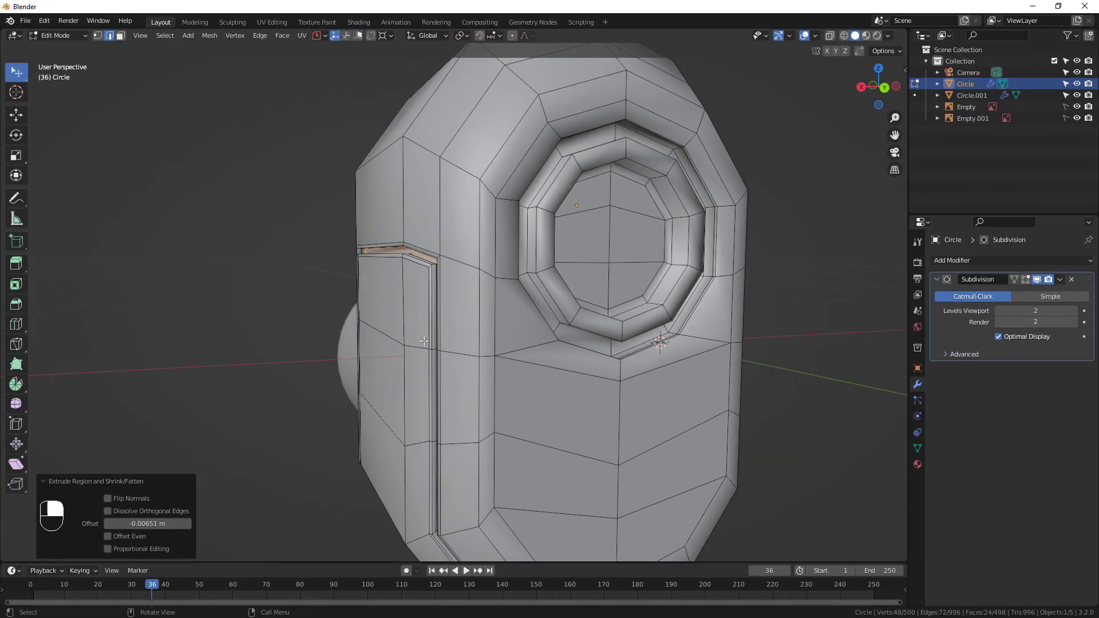
Inspect the smoothed seam in Object Mode, set the body's Subdivision viewport level to 3, and return to Edit Mode
key("Tab")
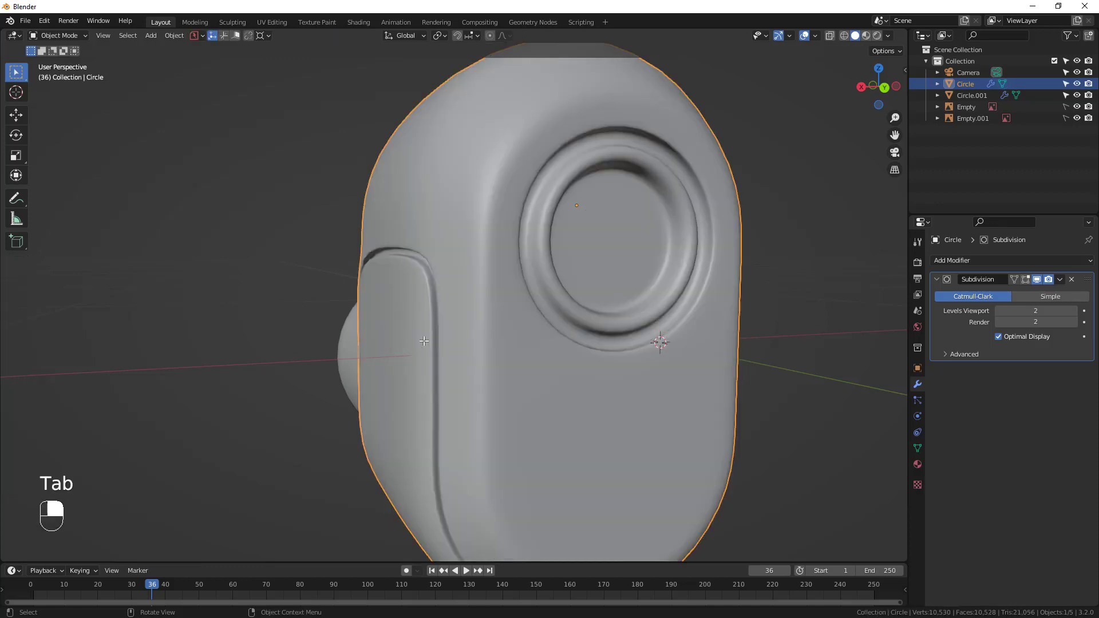
middle_click_drag(450, 336, 508, 325)
key("Tab")
scroll(507, 325, "up", 2)
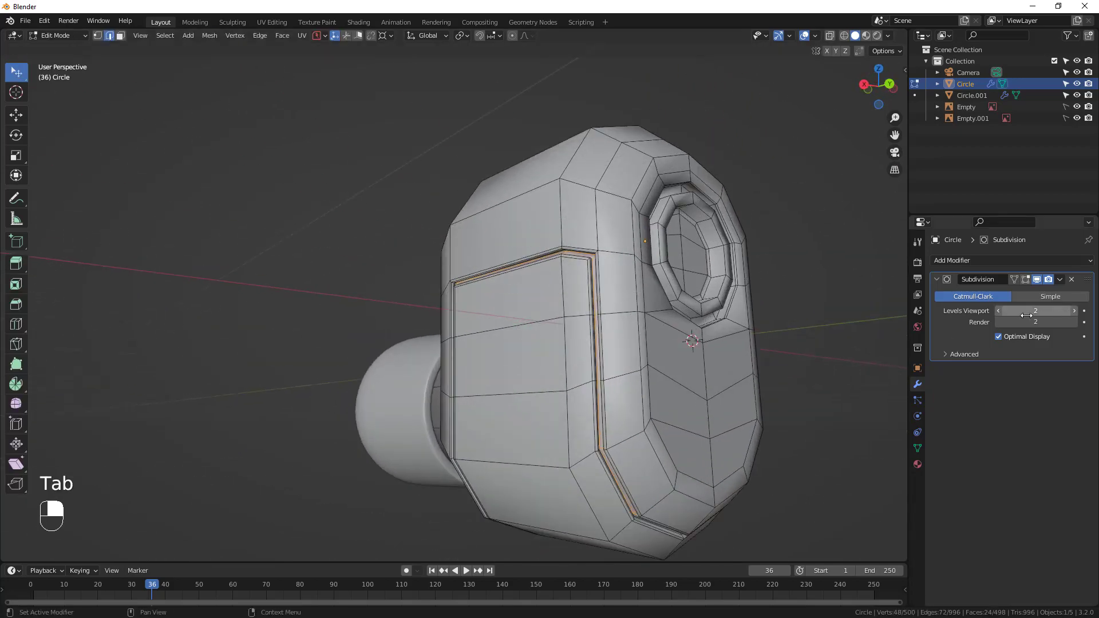
left_click(1069, 310)
key("Tab")
middle_click_drag(534, 335, 729, 309)
middle_click_drag(633, 380, 573, 373)
key("Tab")
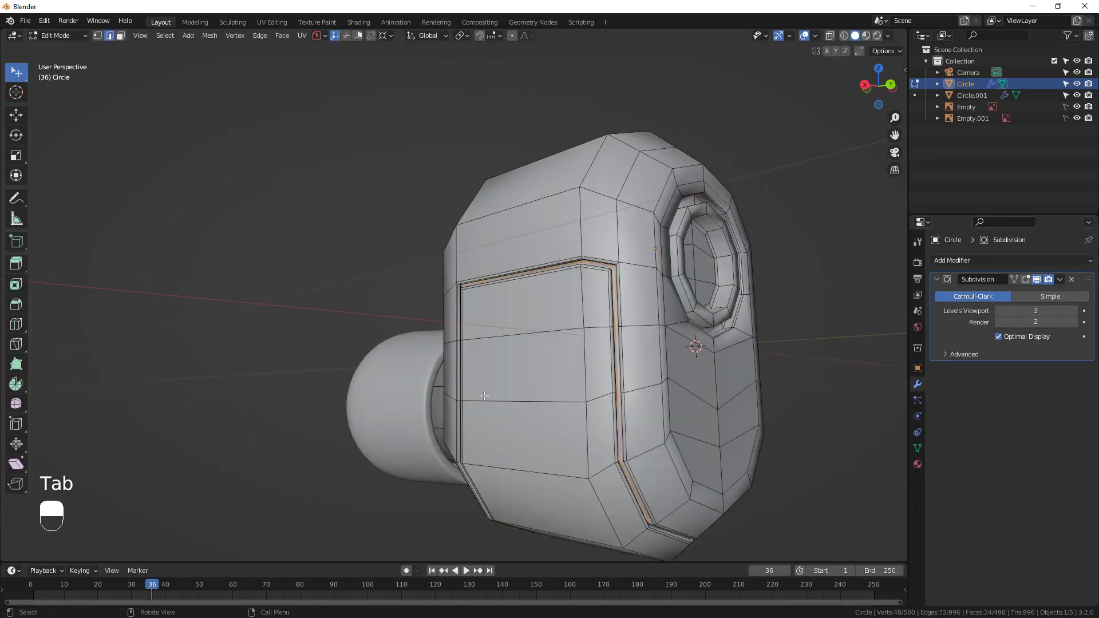
middle_click_drag(484, 396, 458, 384)
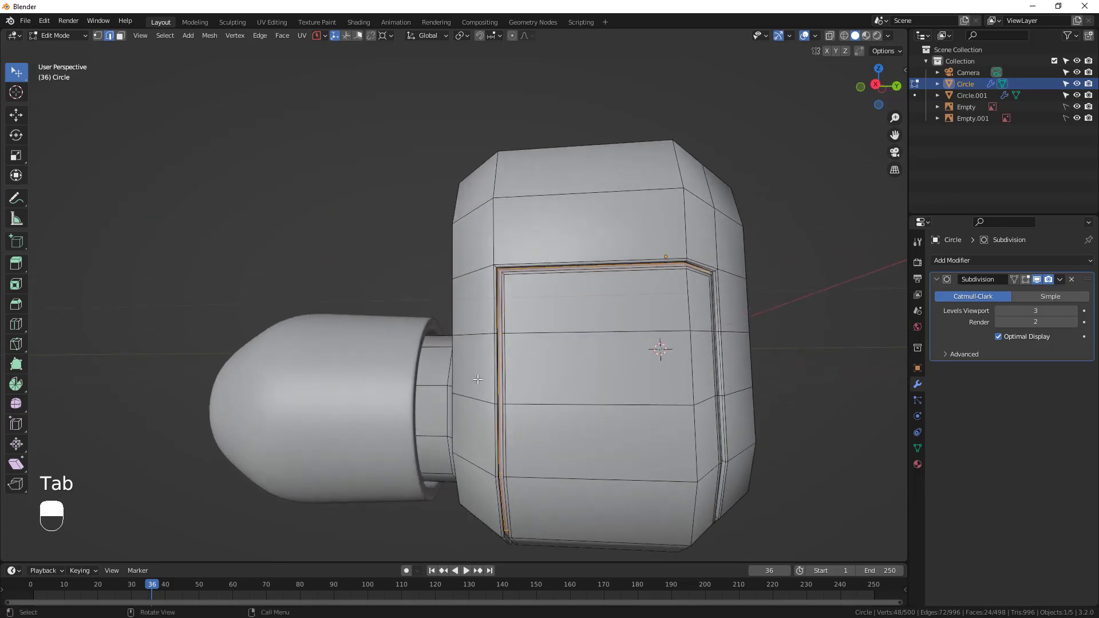
Add a loop cut around the body's chamfer on the ear-tip side, slid close to the side panel's edge, and preview the smoothed shape
scroll(478, 379, "down", 1)
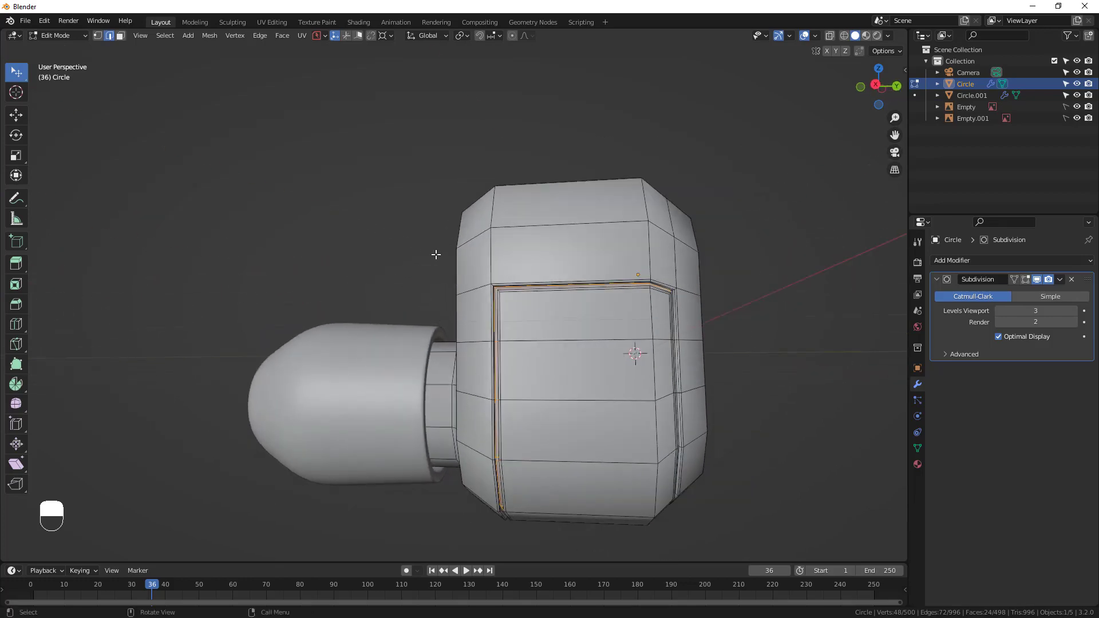
middle_click_drag(510, 347, 487, 315)
key("ctrl+r")
left_click(486, 314)
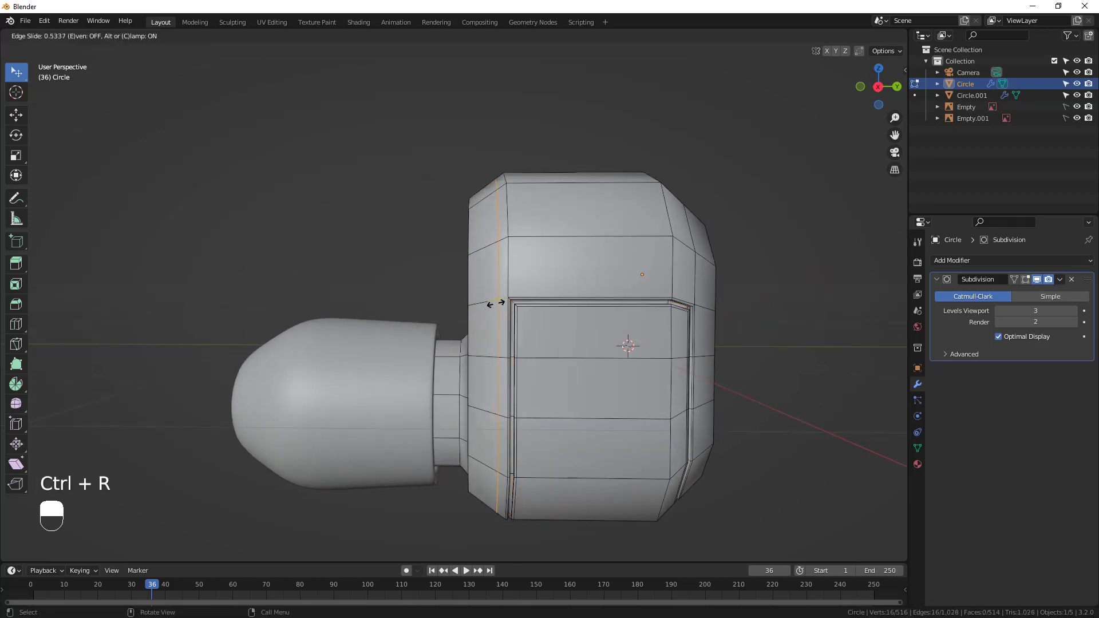
left_click(489, 306)
key("Tab")
middle_click_drag(558, 374, 538, 204)
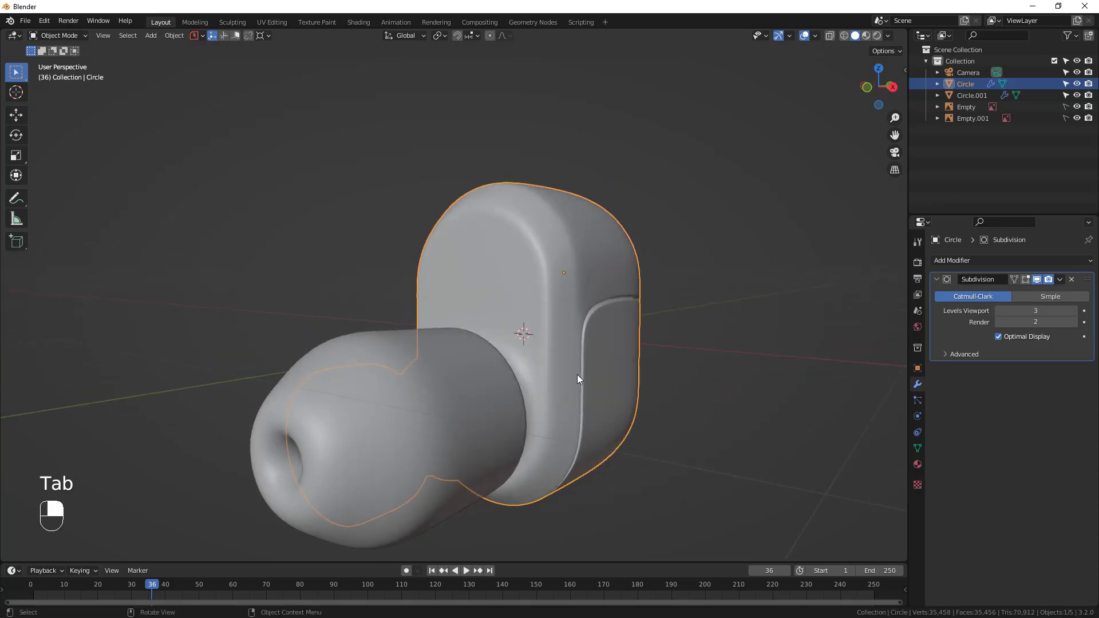
middle_click_drag(577, 377, 534, 371)
Add two evenly spaced, unslid loop cuts around the middle of the body across the side panel and preview the result
key("Tab")
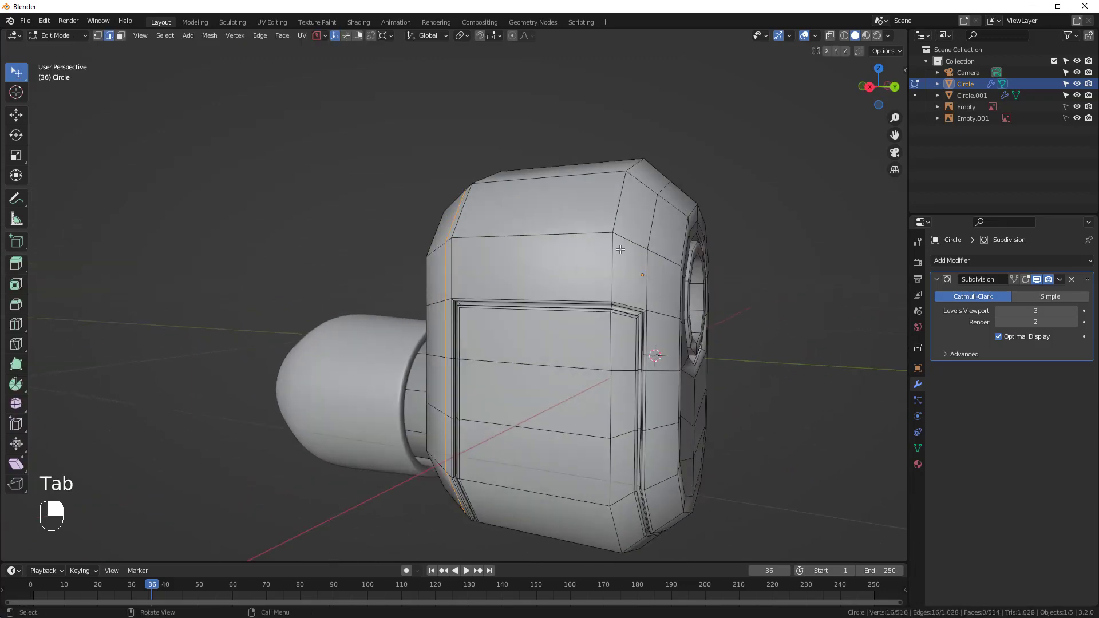
key("ctrl+r")
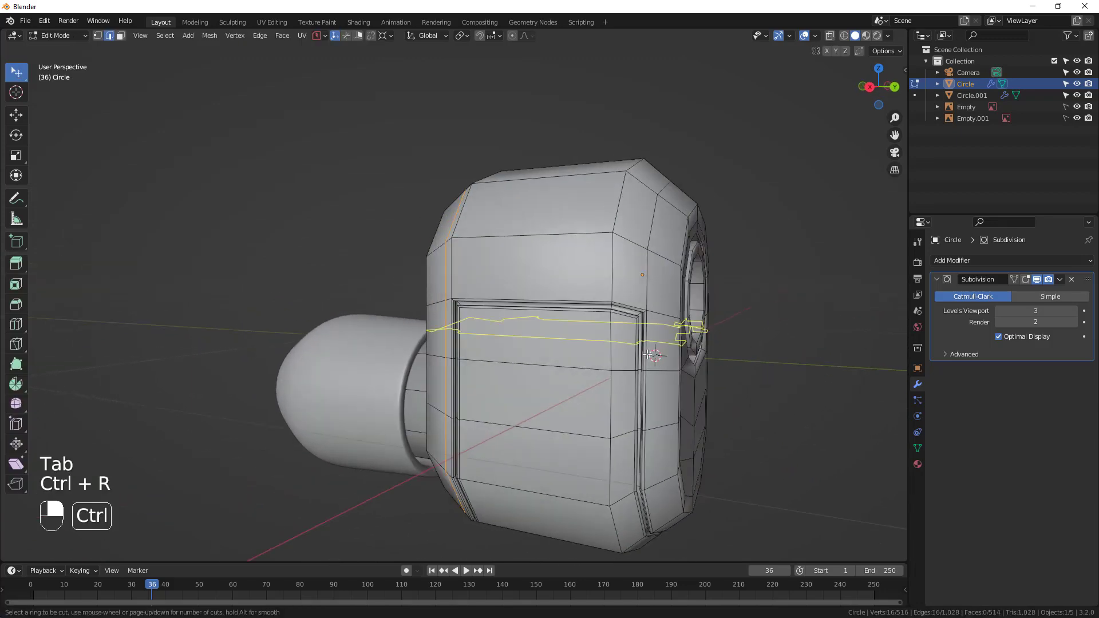
scroll(595, 290, "up", 1)
left_click(596, 289)
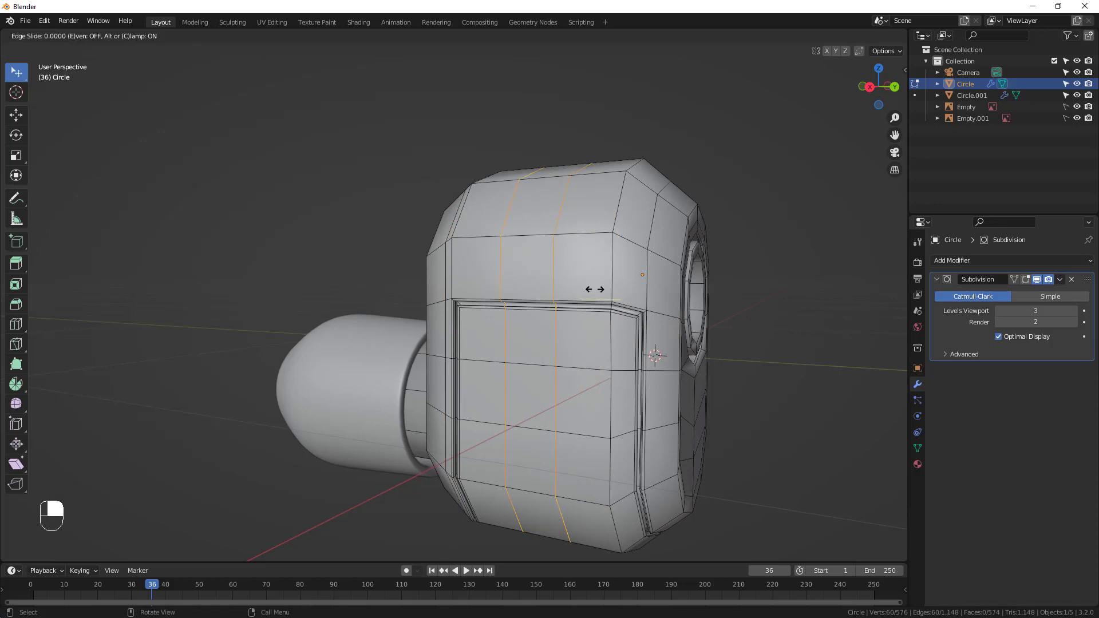
right_click(595, 290)
middle_click_drag(595, 289, 609, 307)
key("Tab")
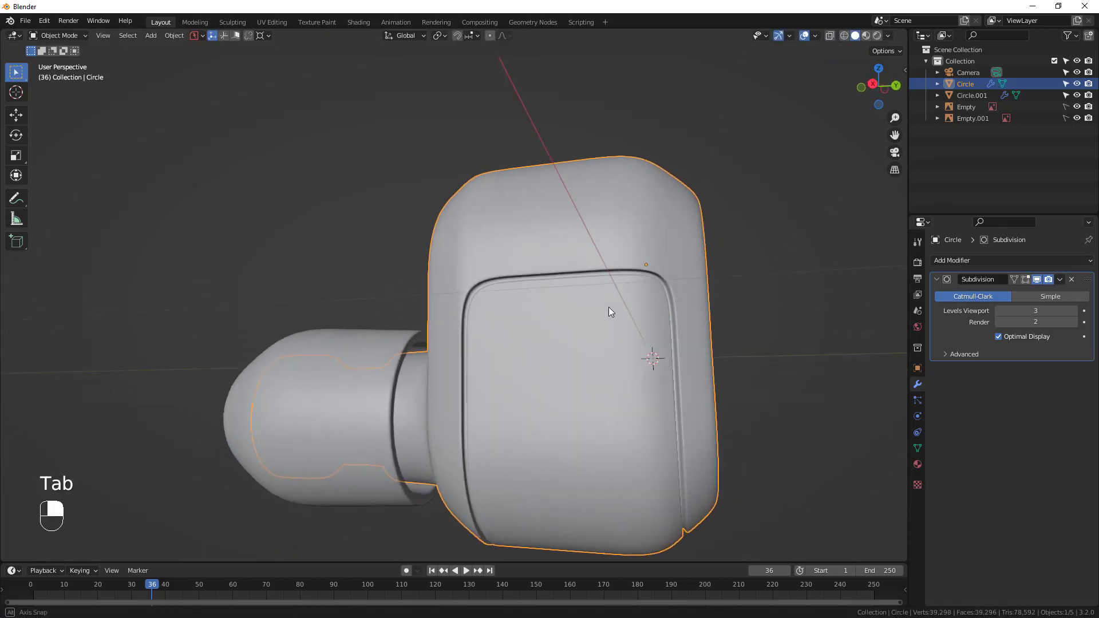
Add one loop cut around the body near the edge facing the circular recess, slid by a factor of about 0.75, and inspect the smoothing
key("Tab")
key("ctrl+r")
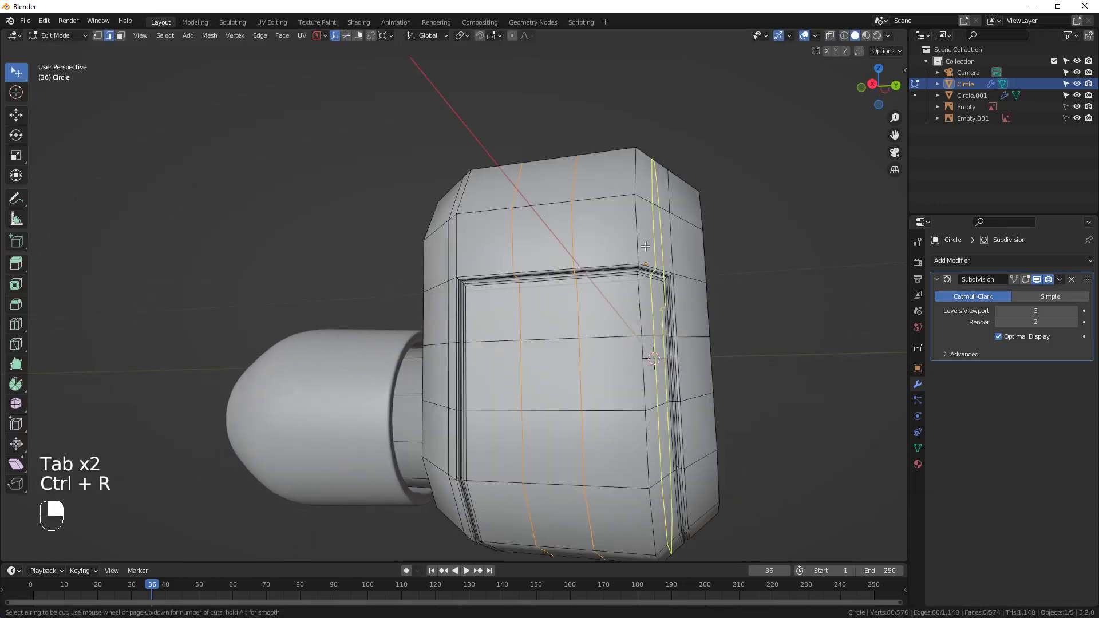
left_click(615, 184)
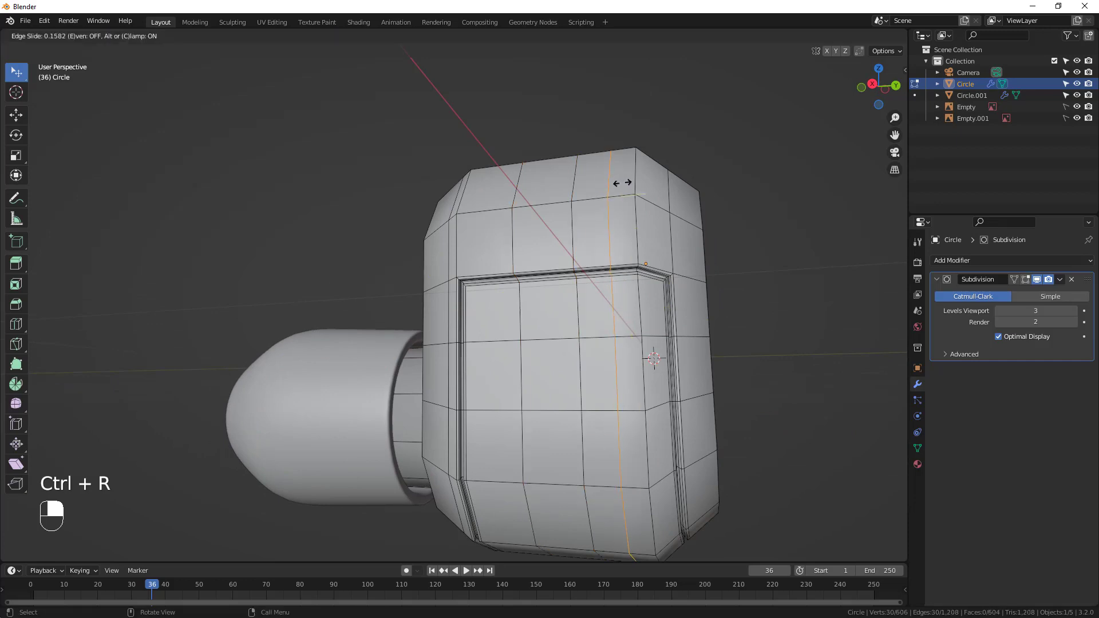
left_click(639, 176)
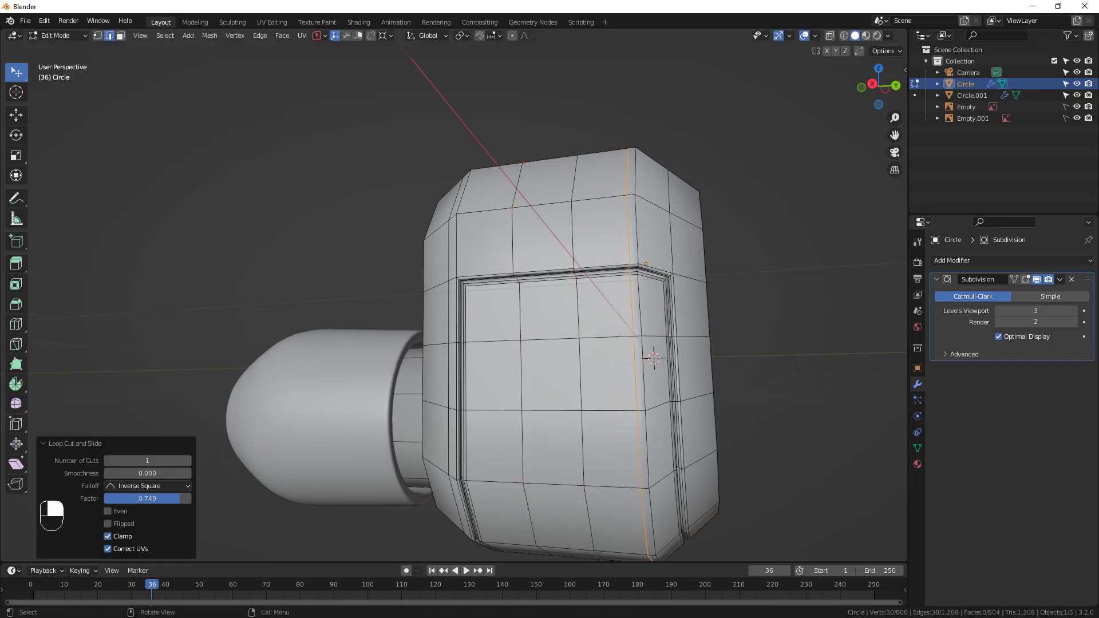
key("Tab")
middle_click_drag(695, 372, 630, 359)
key("Tab")
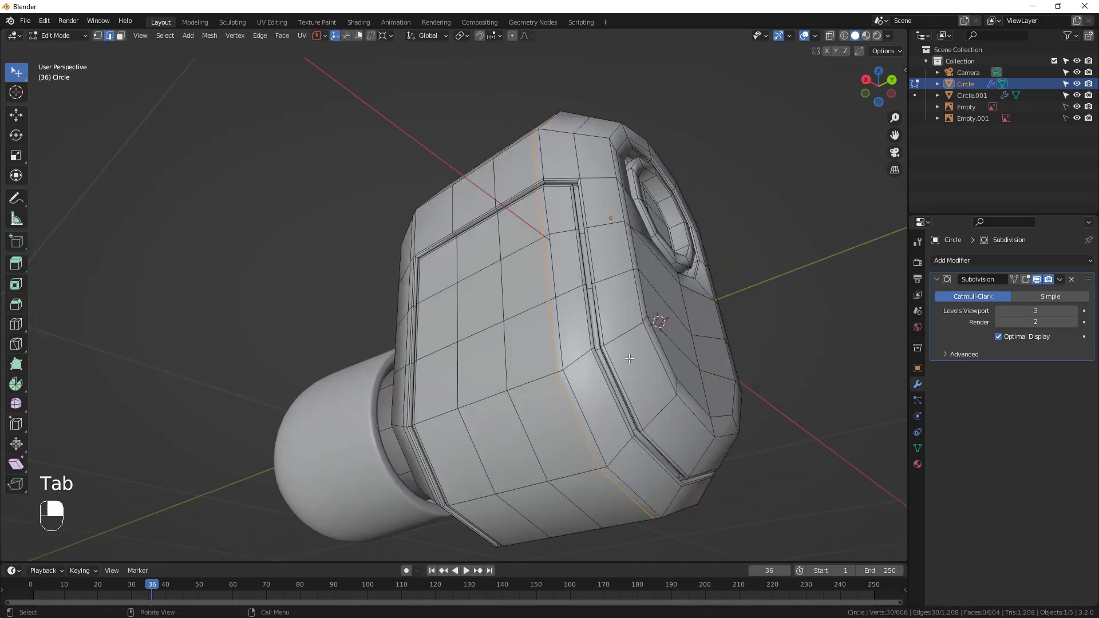
middle_click_drag(616, 417, 632, 460)
middle_click_drag(651, 450, 591, 393)
key("Tab")
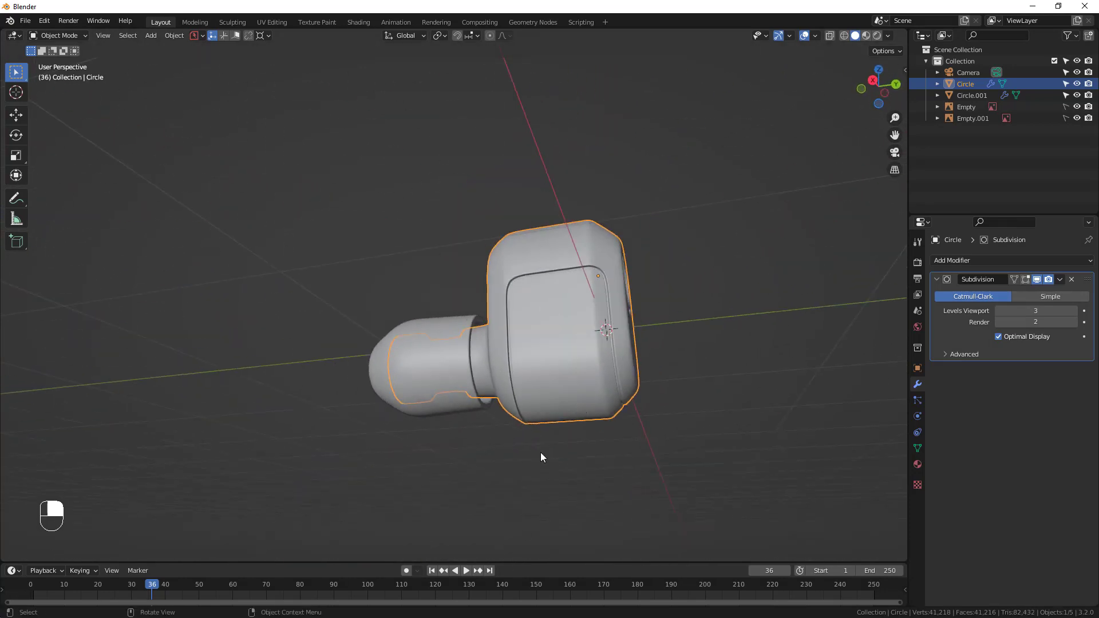
middle_click_drag(540, 452, 595, 412)
Select the block of six faces on the body's lower corner and inset them by about 0.018 m
key("Tab")
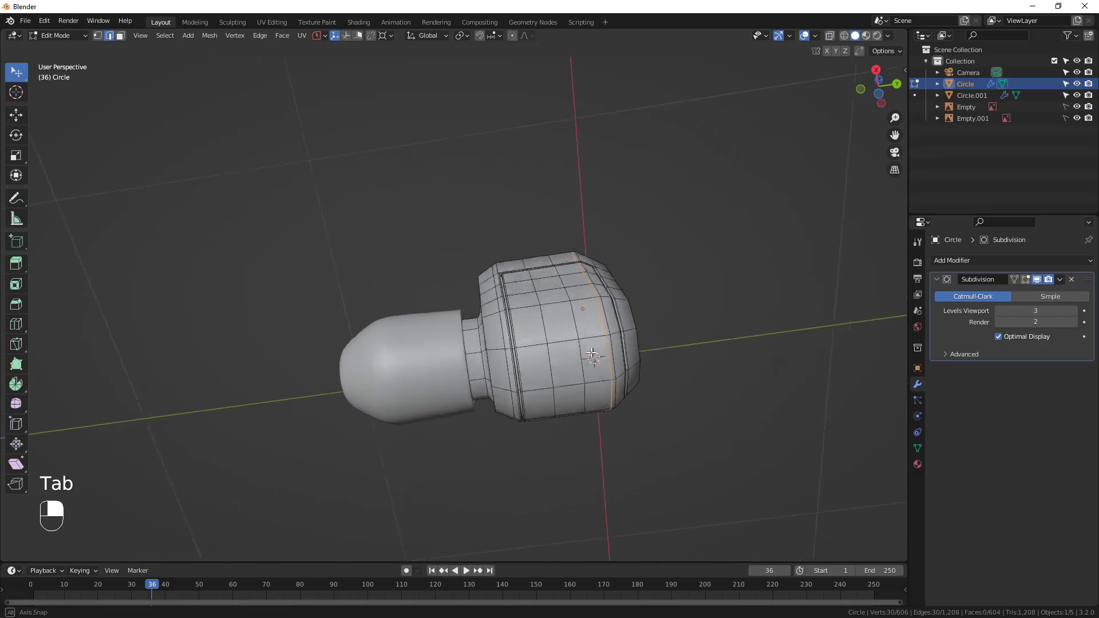
middle_click_drag(591, 353, 527, 376)
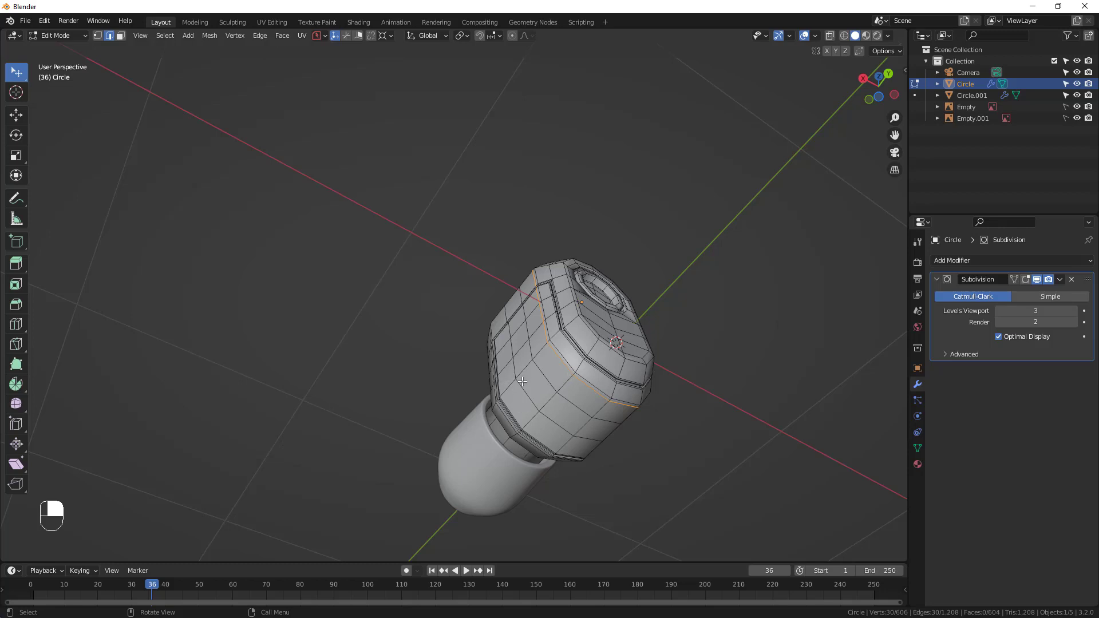
left_click(120, 36)
left_click(548, 369, "shift")
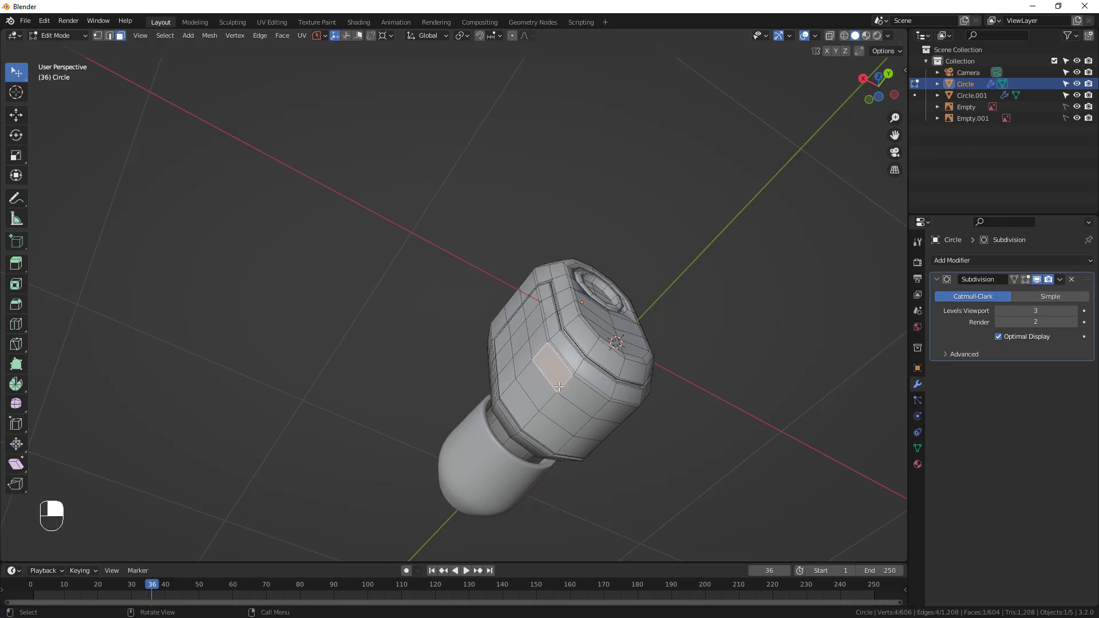
left_click(581, 395, "shift")
left_click(564, 413, "shift")
left_click(536, 385, "shift")
left_click(543, 430, "shift")
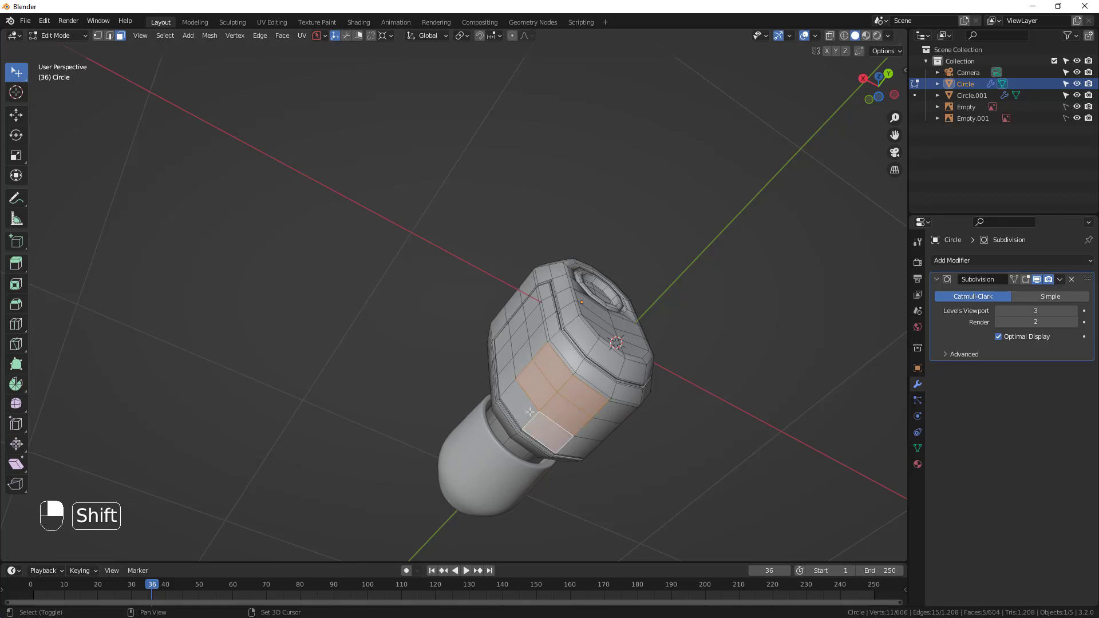
left_click(518, 402, "shift")
scroll(587, 424, "up", 2)
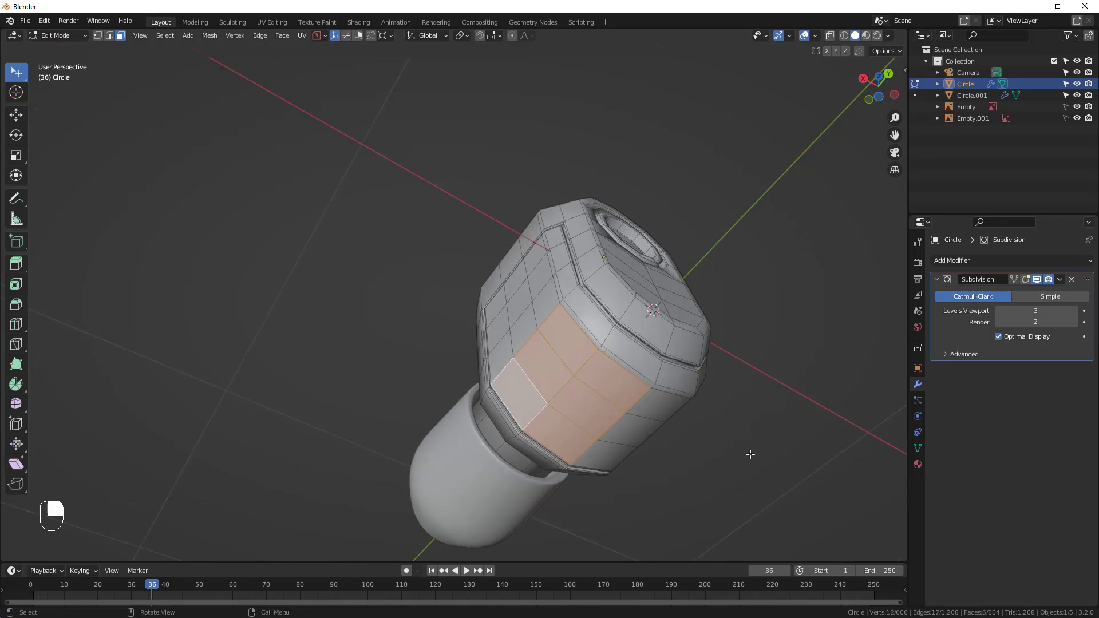
mouse_move(730, 456)
middle_mouse_down()
mouse_move(691, 461)
mouse_move(728, 461)
middle_mouse_up()
key("i")
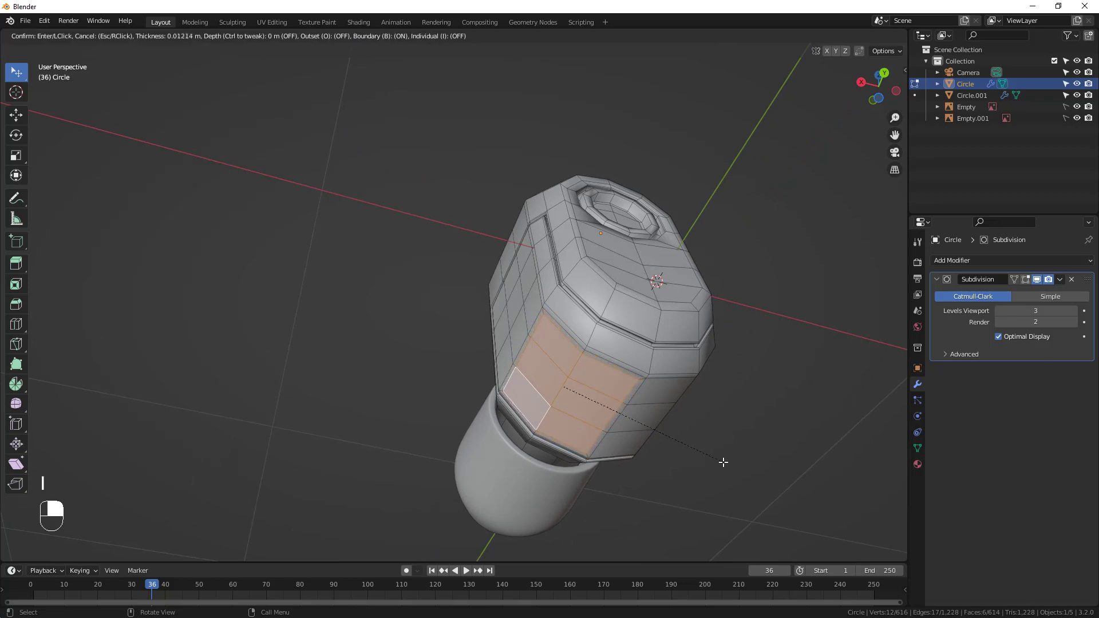
left_click(721, 461)
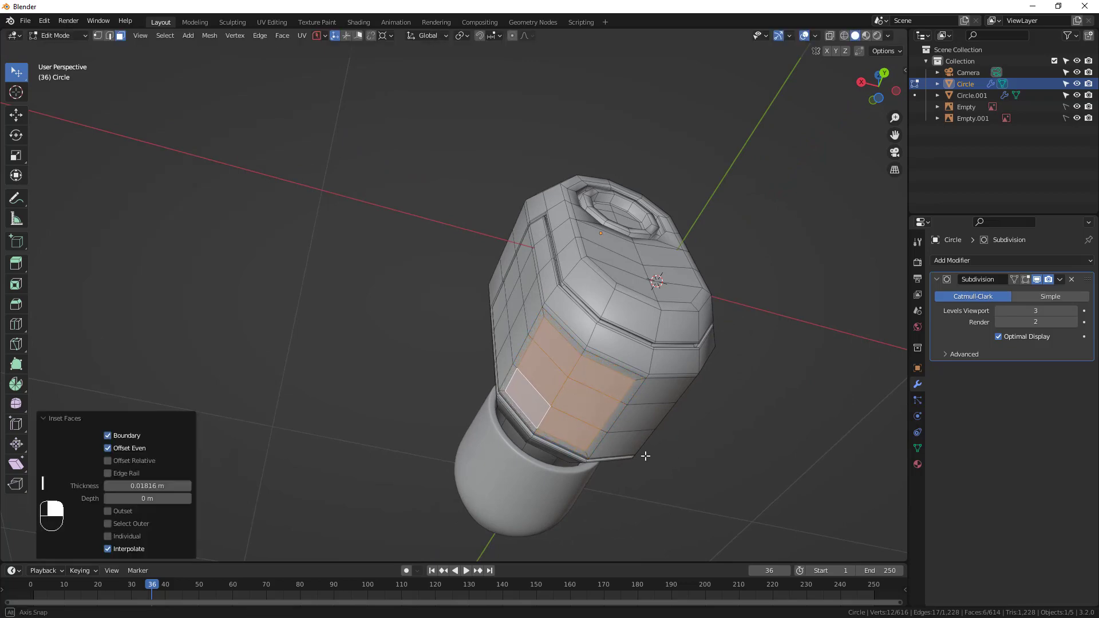
Extrude the inset faces outward about 0.12 m and round them with LoopTools Circle
middle_click_drag(643, 456, 665, 481)
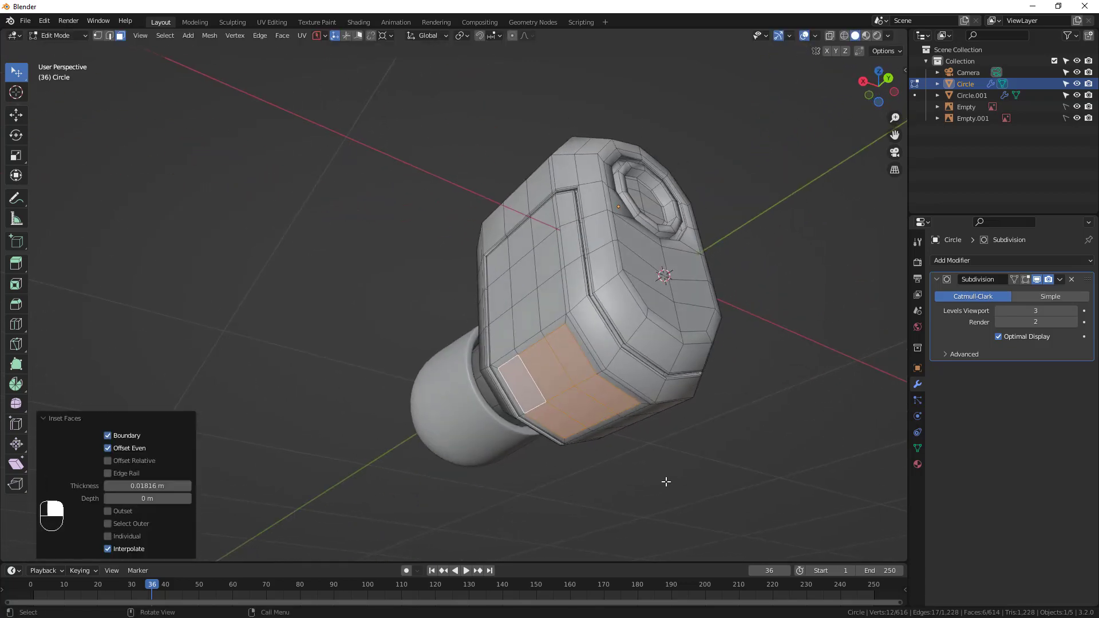
key("e")
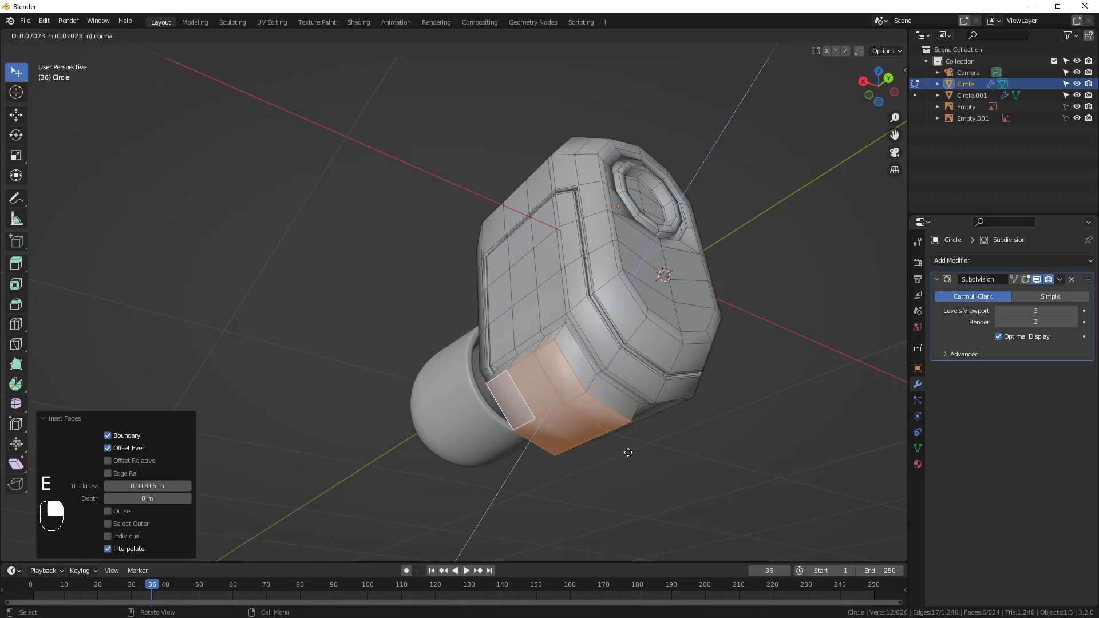
left_click(595, 470)
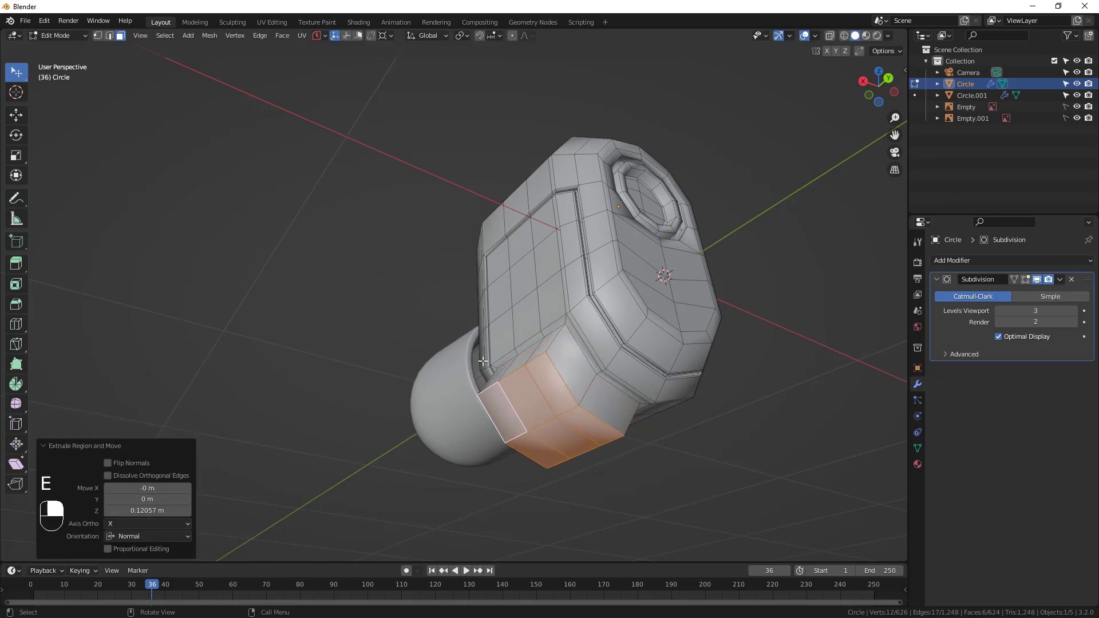
middle_click_drag(532, 478, 557, 405)
right_click(556, 405)
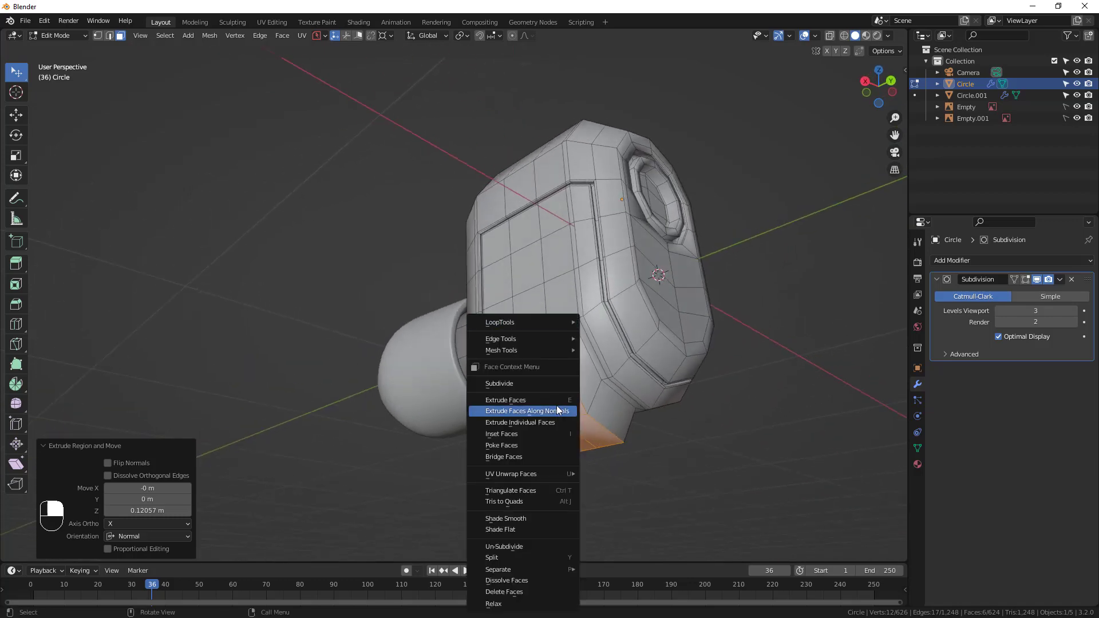
mouse_move(531, 323)
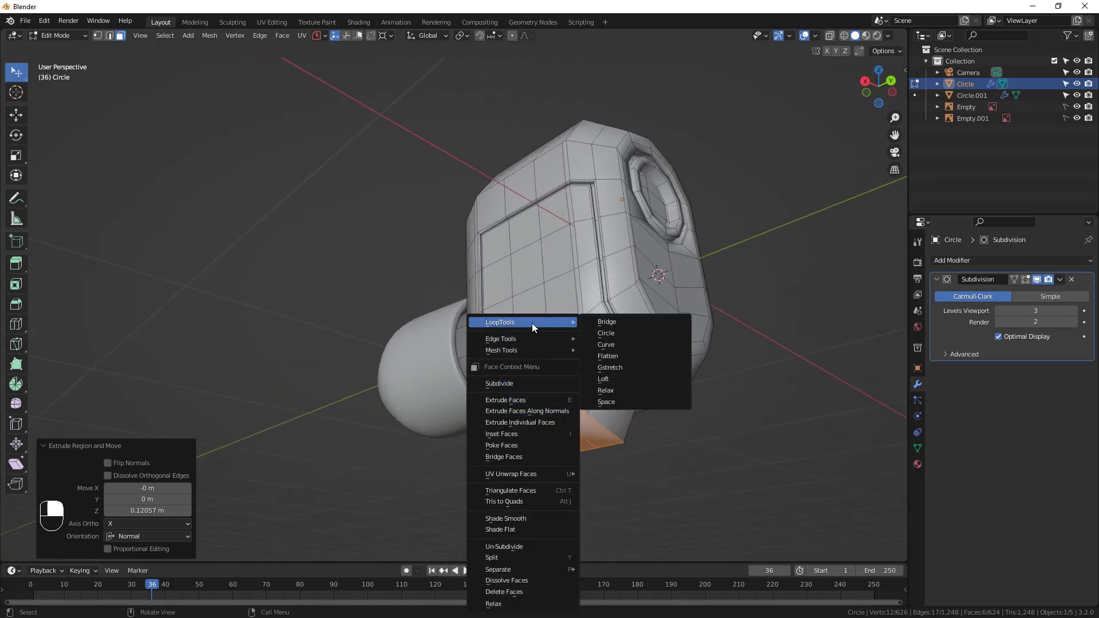
left_click(614, 334)
Scale the rounded end faces in two passes, the second by a factor of 0.944
middle_click_drag(615, 443, 714, 484)
key("s")
left_click(612, 455)
key("Tab")
key("Tab")
key("s")
left_click(699, 458)
Extrude the end faces about 0.62 m along their normal to form the stem and scale the tip by 0.556
scroll(603, 460, "down", 3)
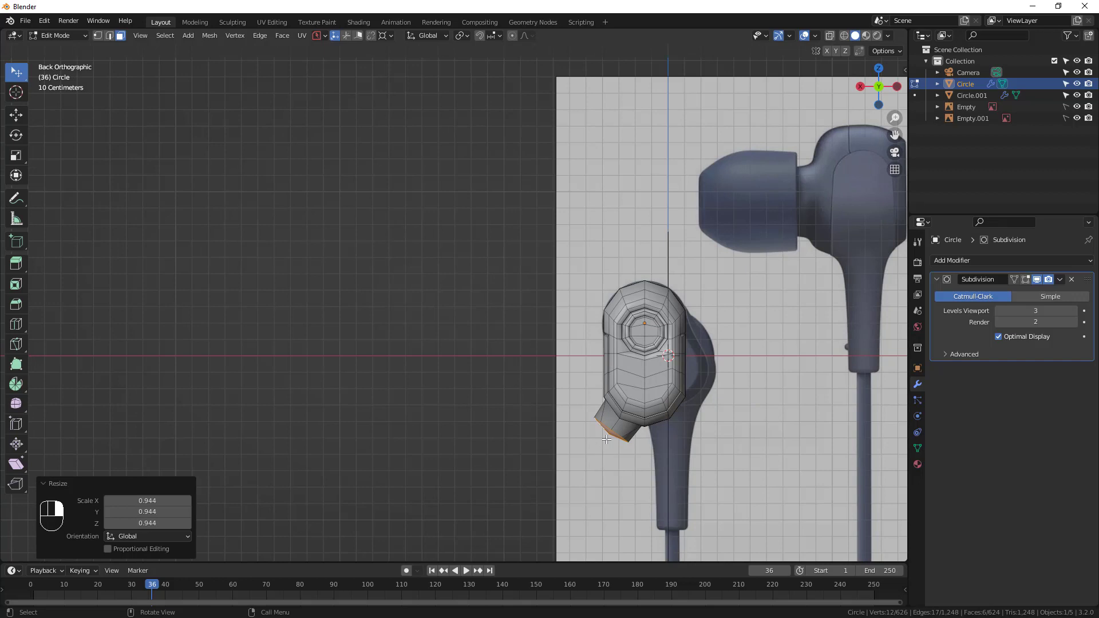
key("e")
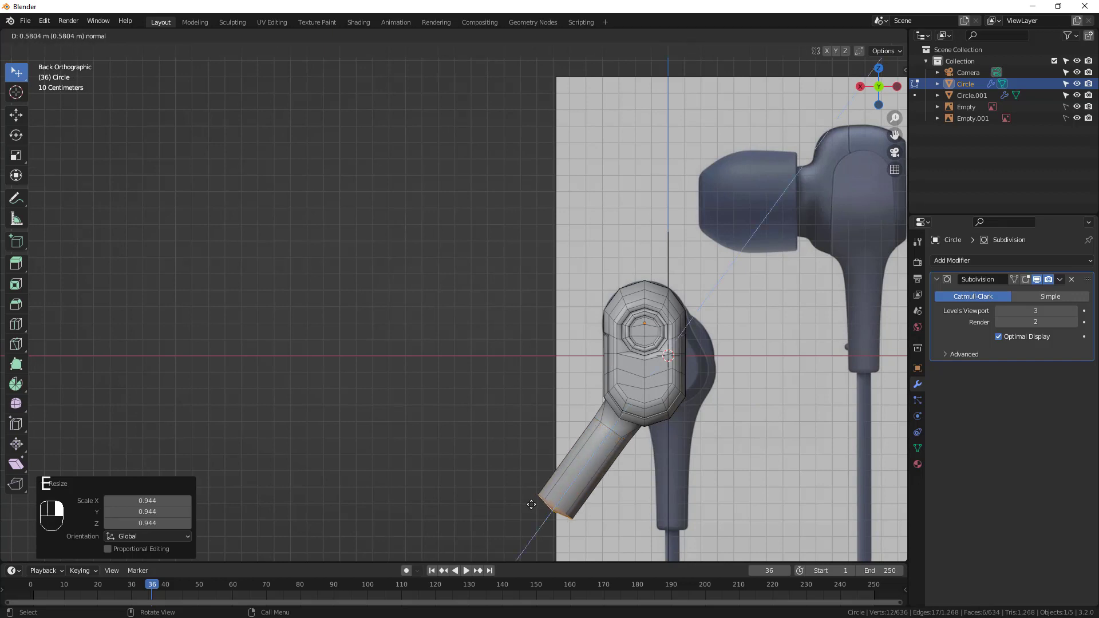
left_click(527, 507)
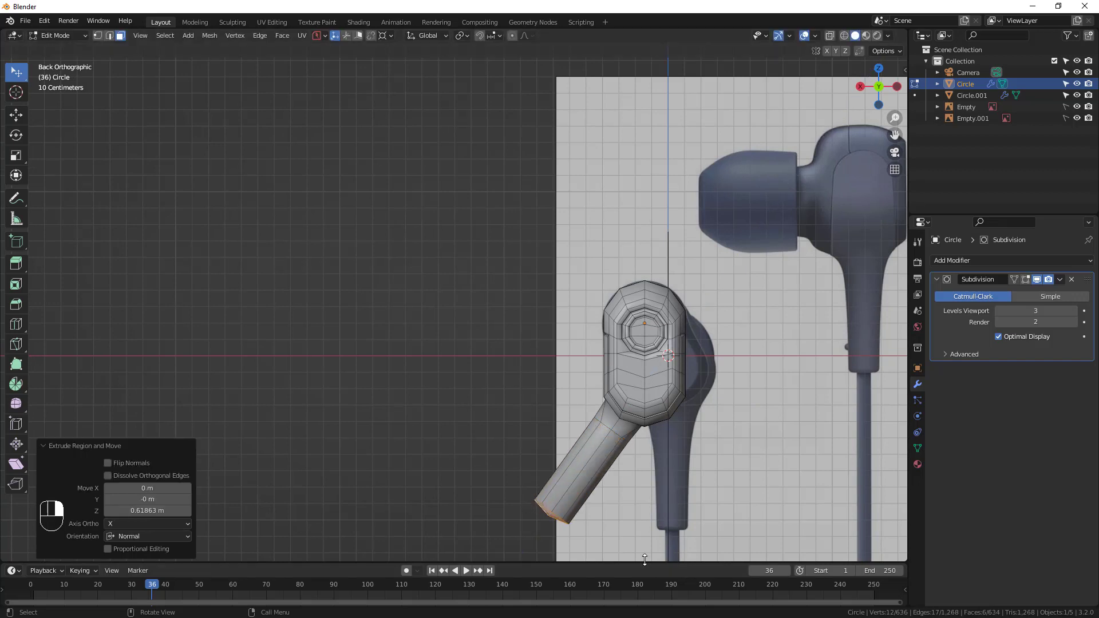
key("s")
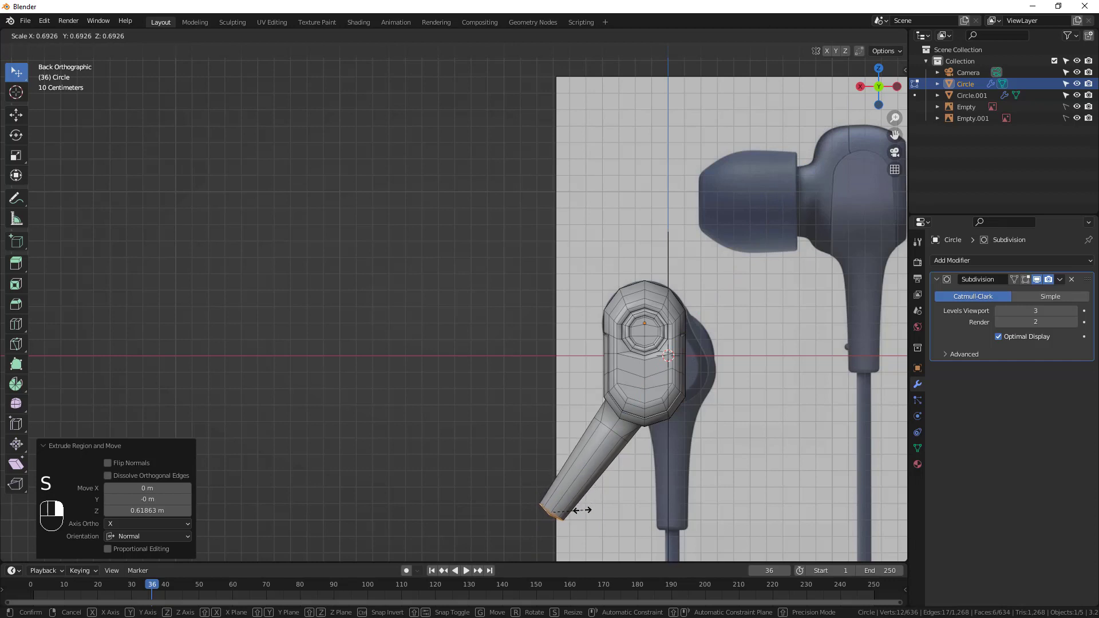
left_click(574, 514)
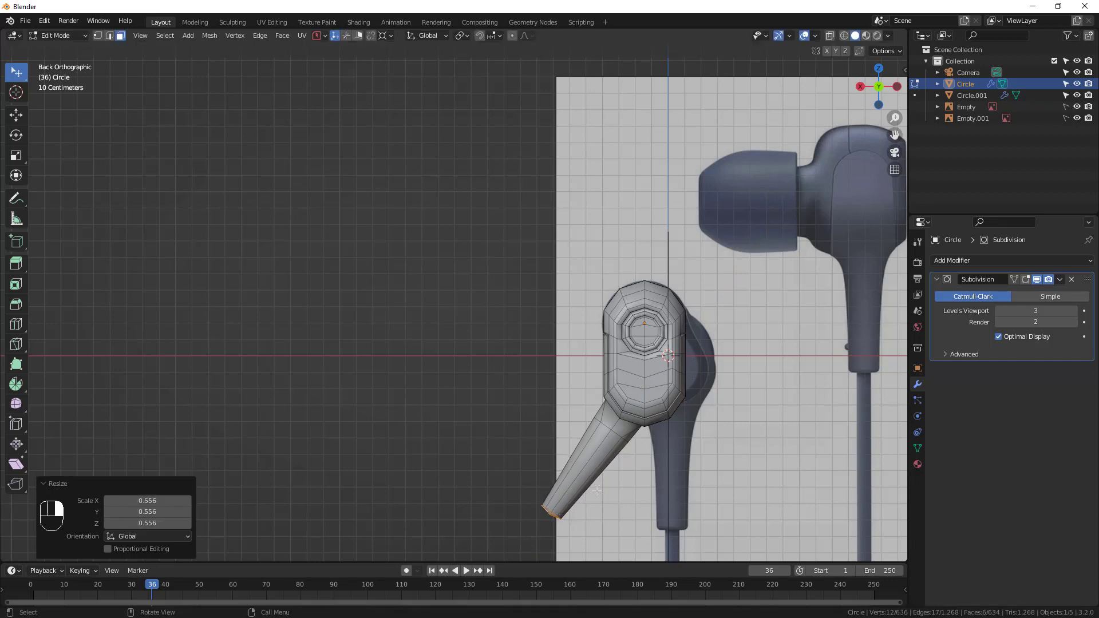
Add two evenly spaced loop cuts along the stem without sliding them and preview the smoothed shape
key("ctrl+r")
scroll(603, 475, "up", 1)
left_click(604, 475)
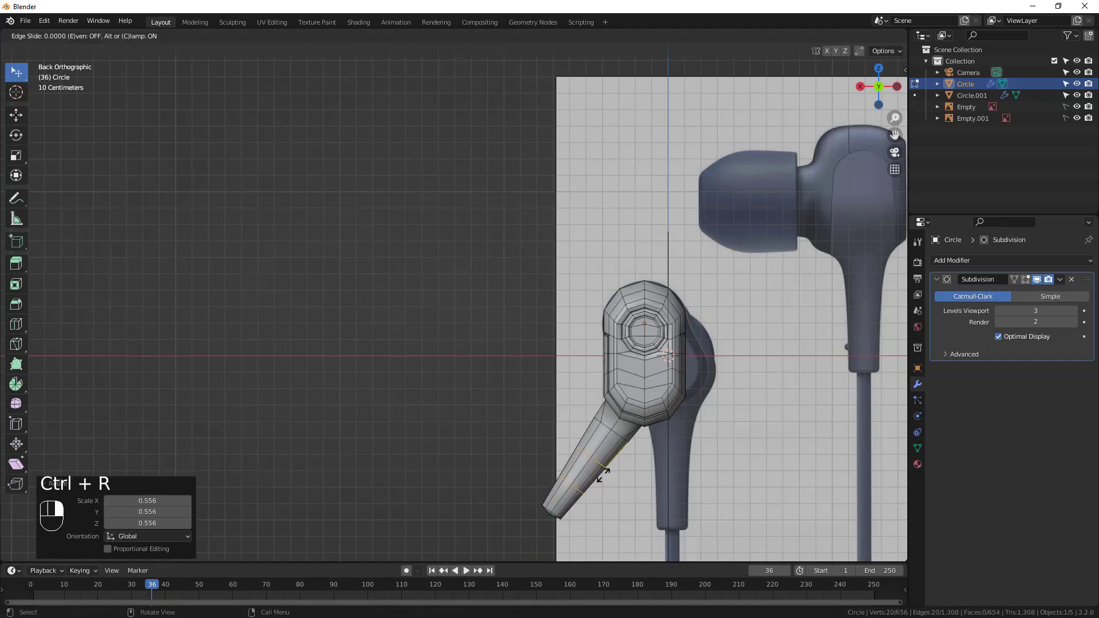
right_click(604, 475)
scroll(606, 475, "down", 4)
middle_click_drag(606, 475, 576, 449)
key("Tab")
Select the six end faces of the stem and inset them by about 0.011 m
key("Tab")
key("3")
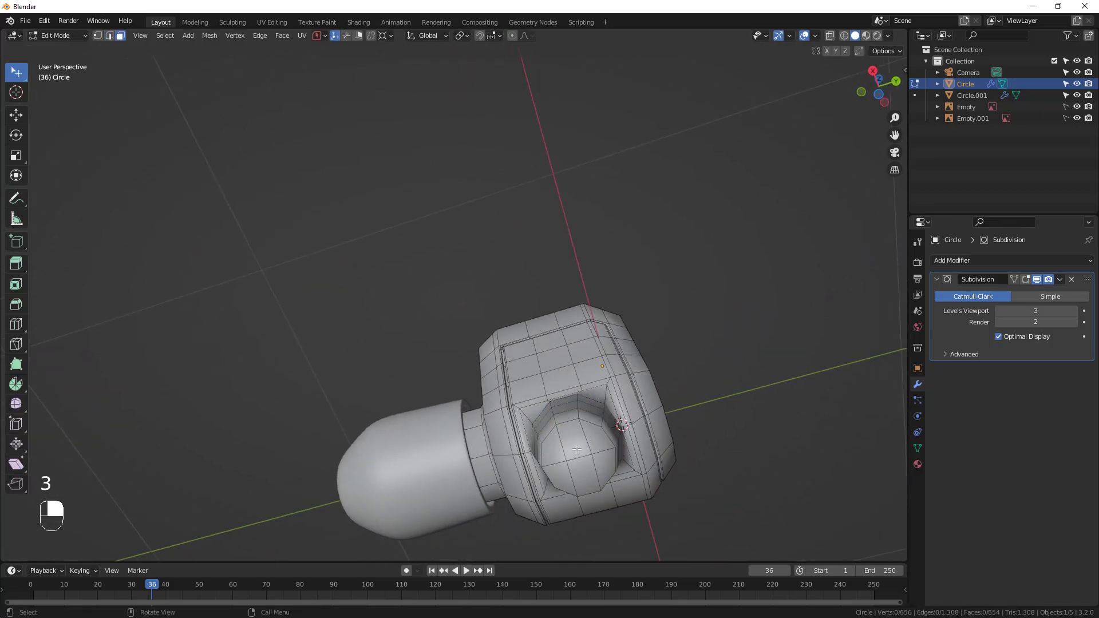
left_click(601, 446)
left_click(575, 444, "shift")
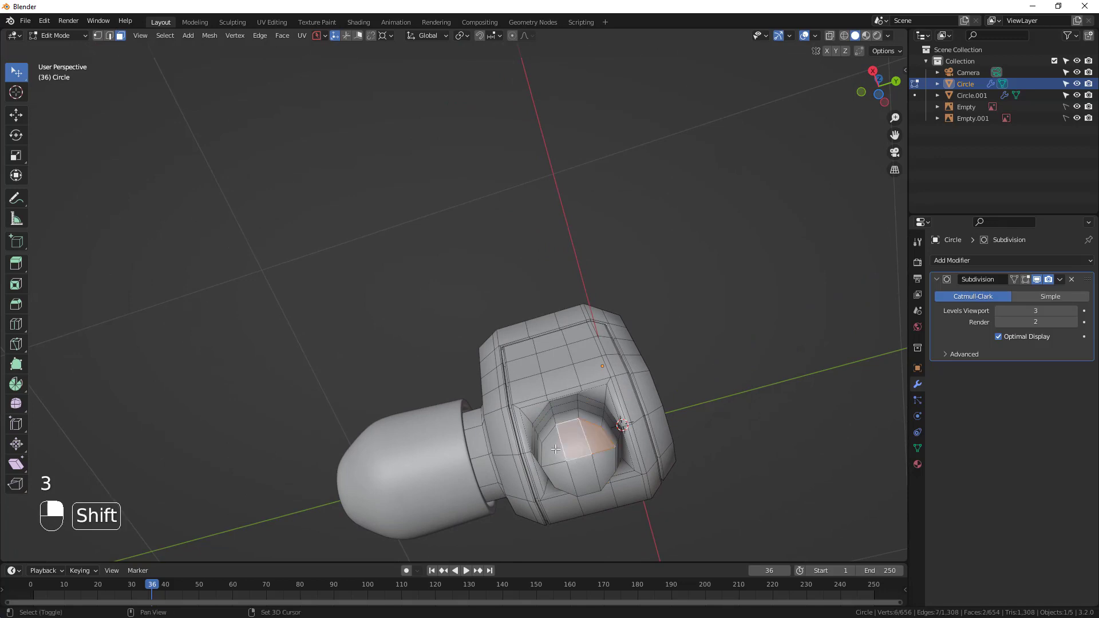
left_click(557, 450, "shift")
left_click(561, 474, "shift")
left_click(602, 466, "shift")
left_click(583, 475, "shift")
scroll(638, 479, "up", 2)
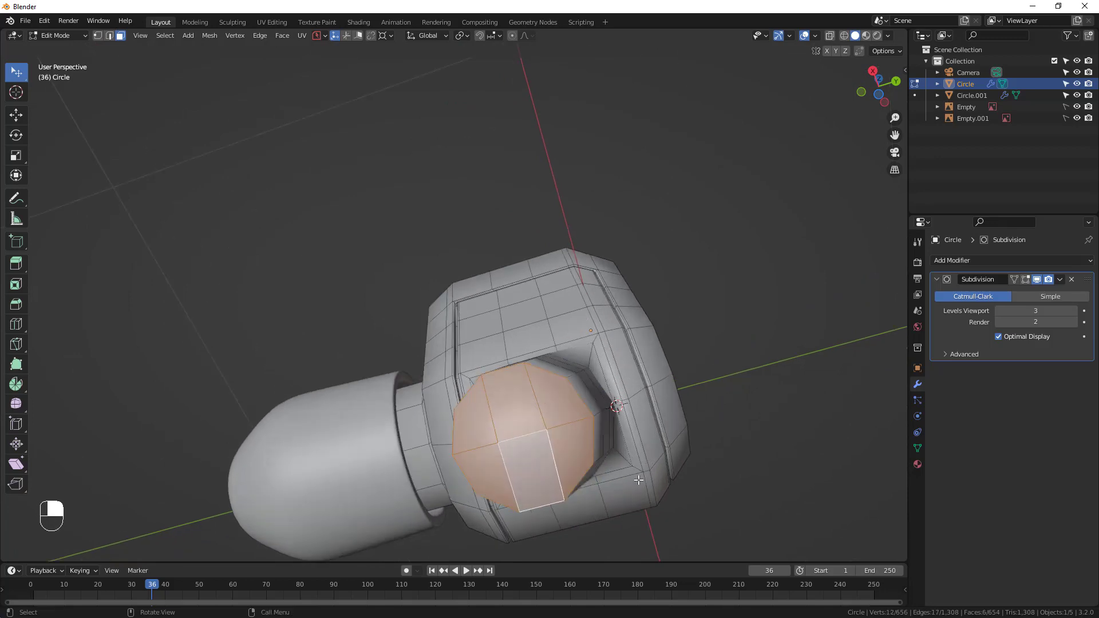
key("i")
left_click(627, 479)
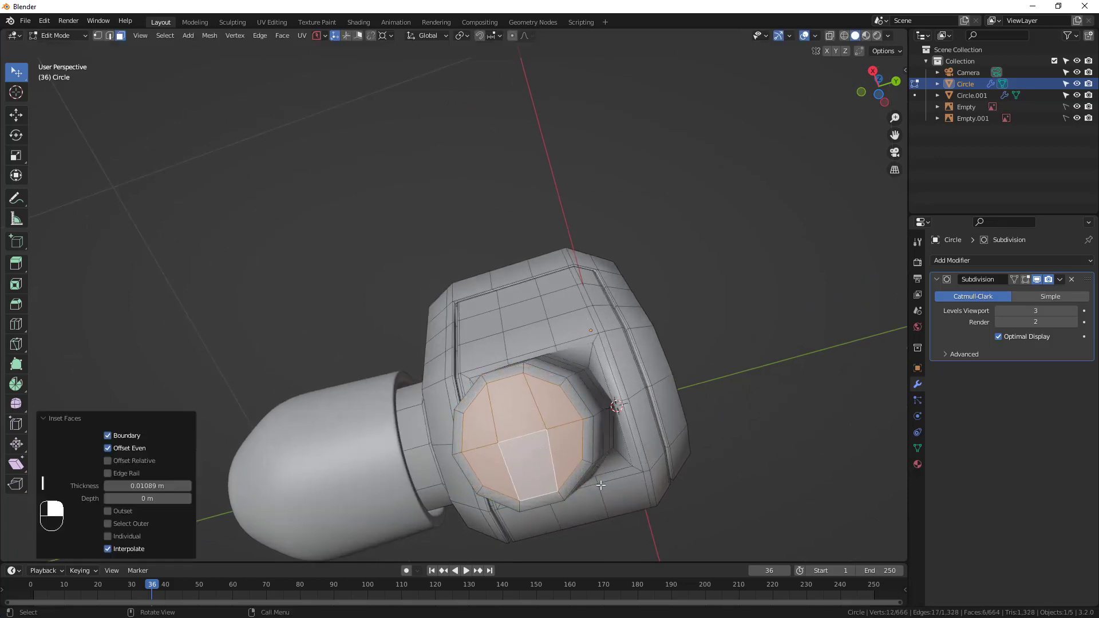
middle_click_drag(601, 486, 552, 482)
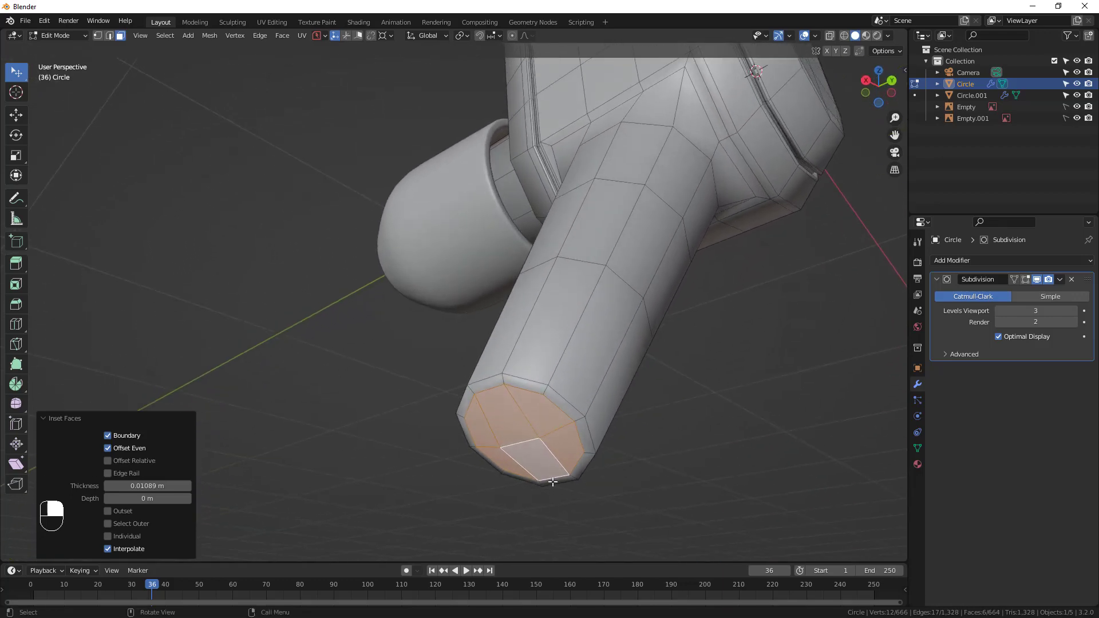
Scale the inset end faces of the stem by 0.863 and extrude them about 0.023 m inward
key("s")
left_click(611, 503)
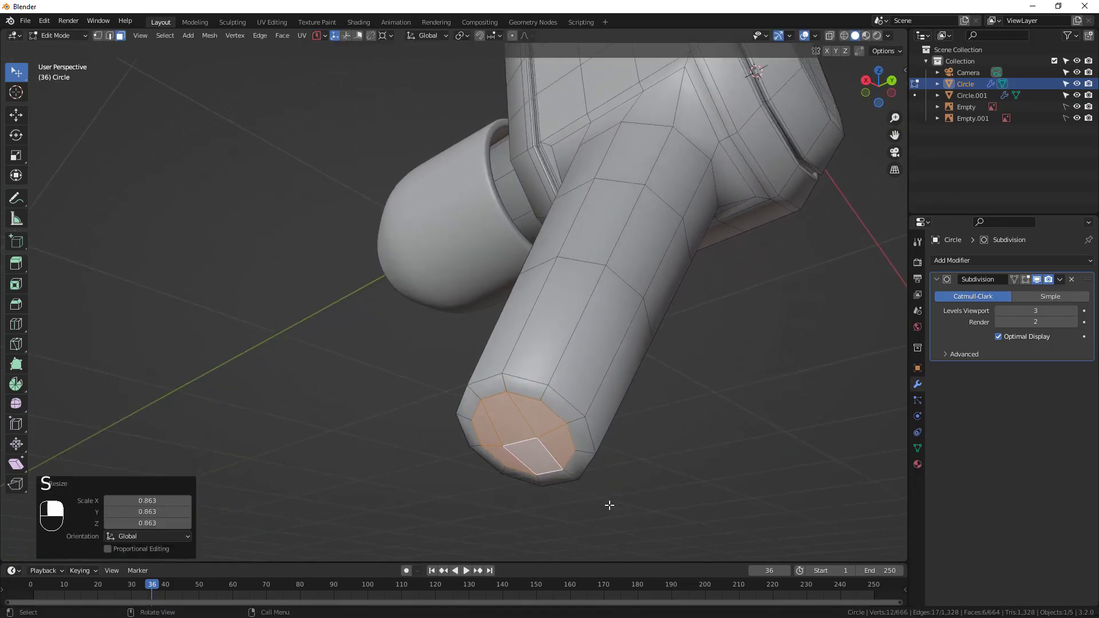
middle_click_drag(610, 504, 537, 496)
key("e")
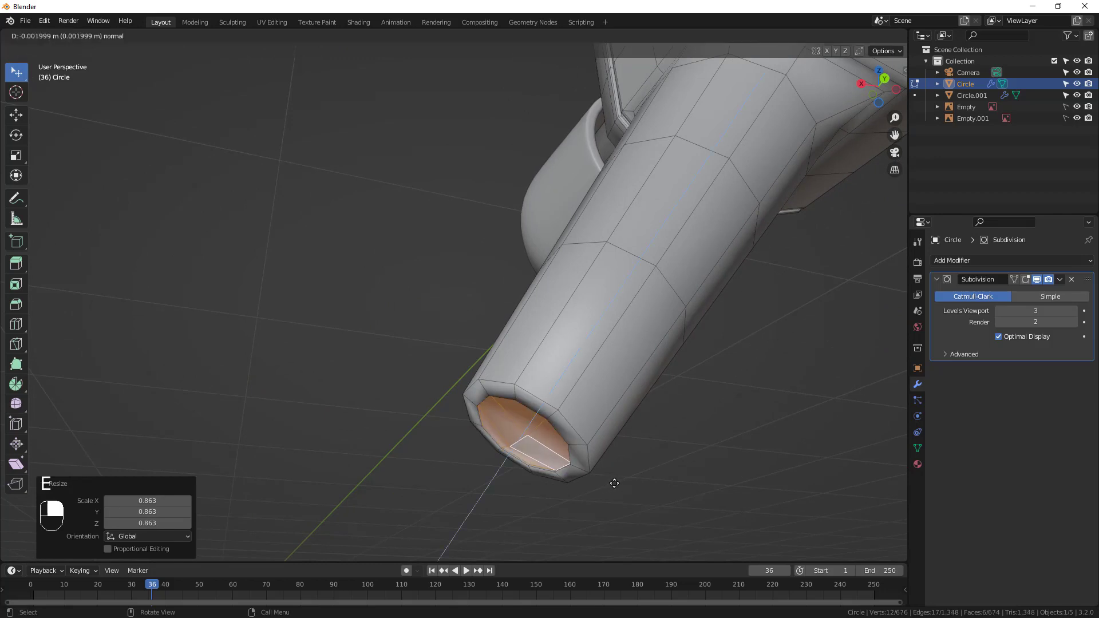
left_click(627, 474)
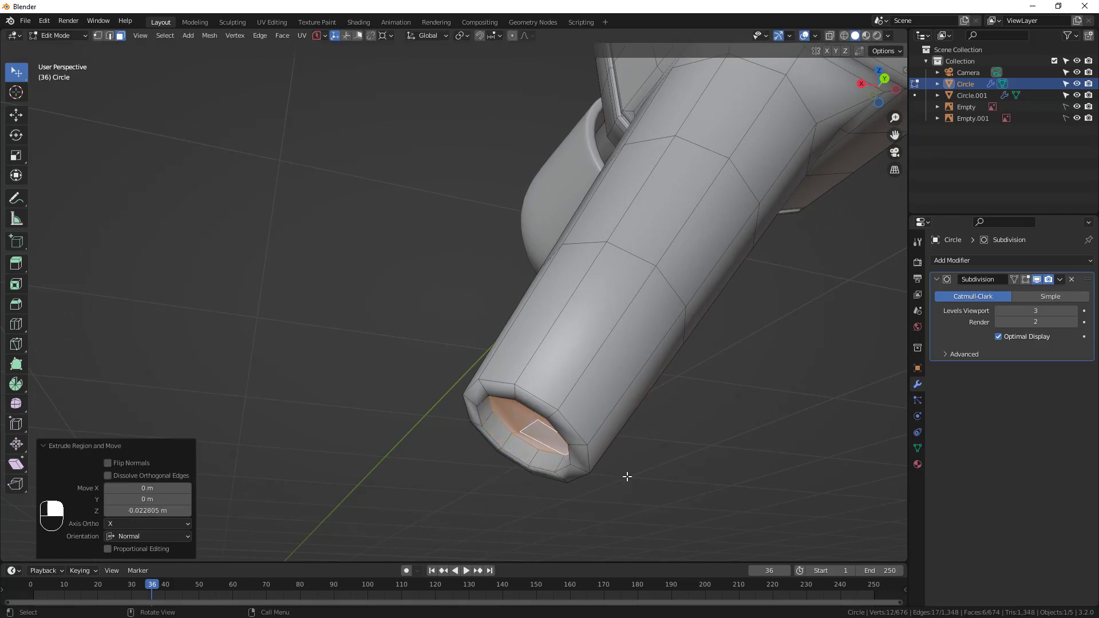
Scale the recessed end faces by about 0.866 and delete them to open the stem's end
key("s")
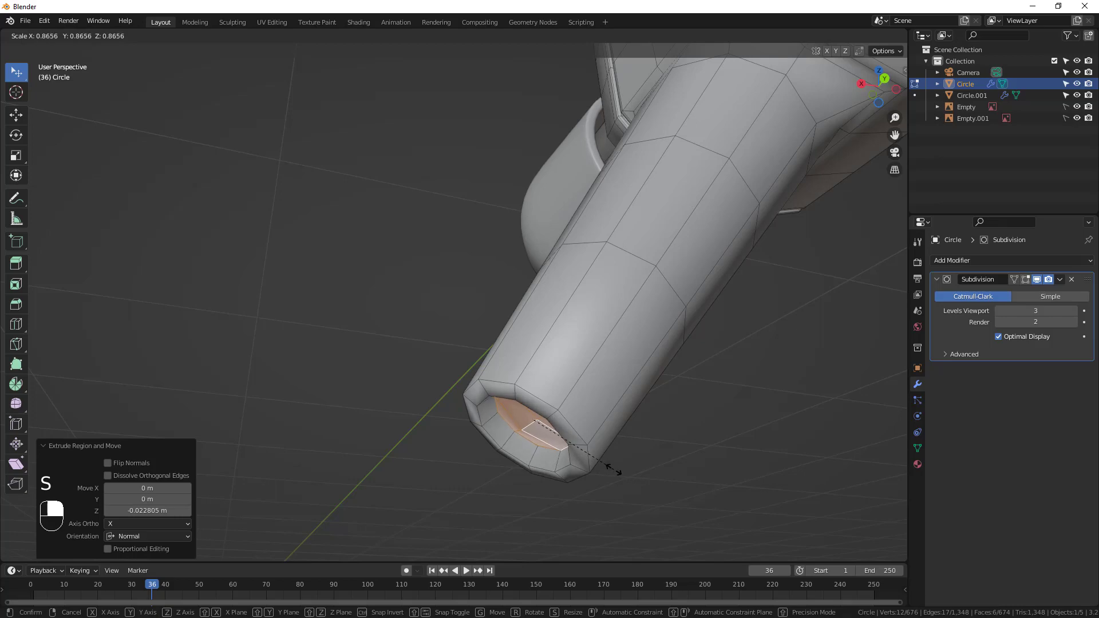
left_click(613, 469)
mouse_move(545, 436)
middle_mouse_down()
mouse_move(569, 412)
mouse_move(544, 445)
middle_mouse_up()
key("x")
left_click(554, 406)
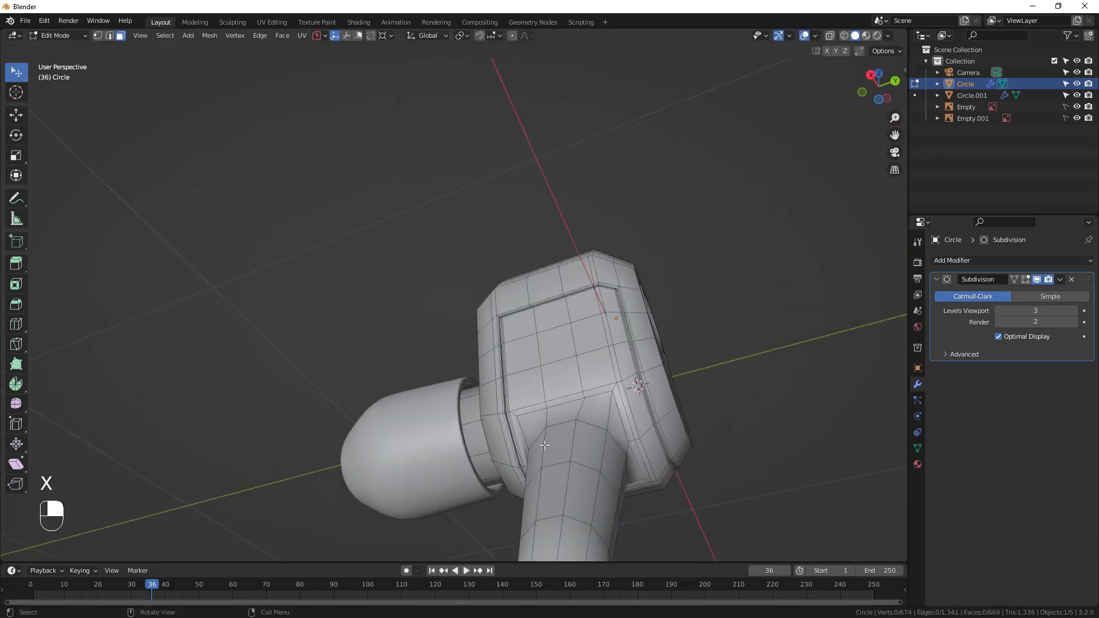
Add a loop cut around the rim of the stem's opening and preview the smoothed shape in Object Mode
scroll(569, 493, "down", 2)
middle_click_drag(581, 493, 576, 414, "shift")
key("Tab")
middle_click_drag(575, 455, 566, 430)
key("Tab")
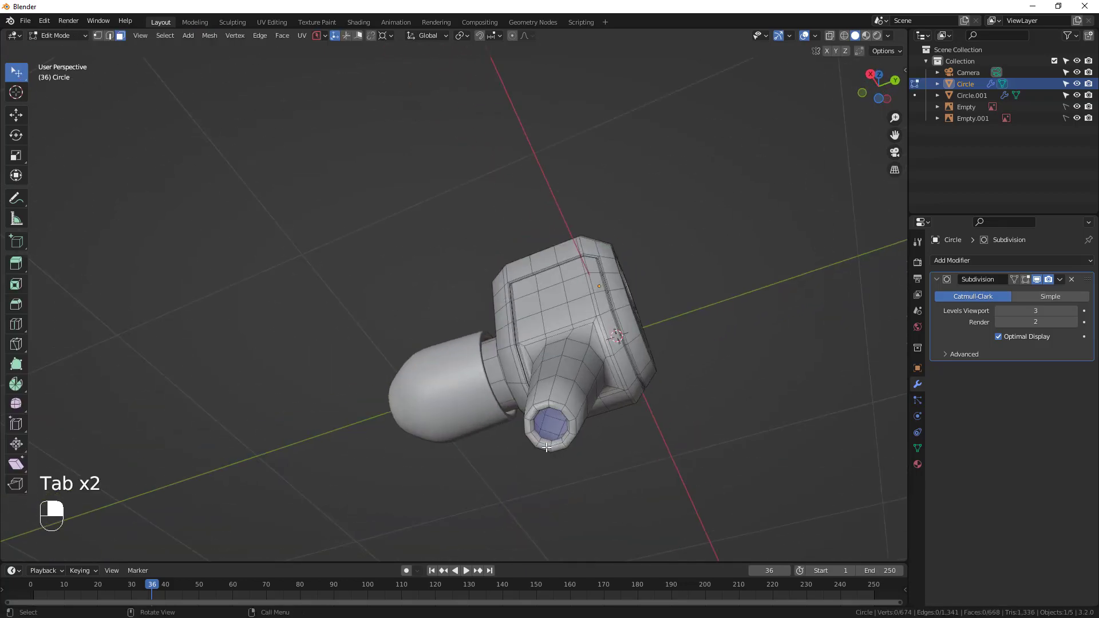
scroll(566, 430, "up", 4)
key("ctrl+r")
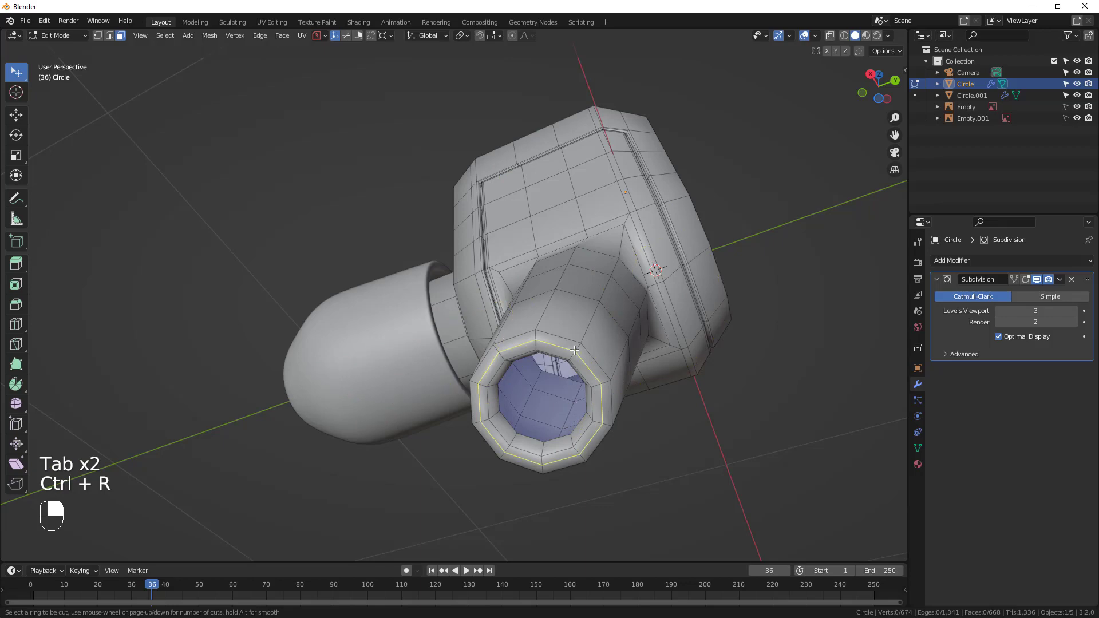
left_click(573, 353)
key("Tab")
middle_click_drag(573, 352, 485, 451)
key("ctrl+Tab")
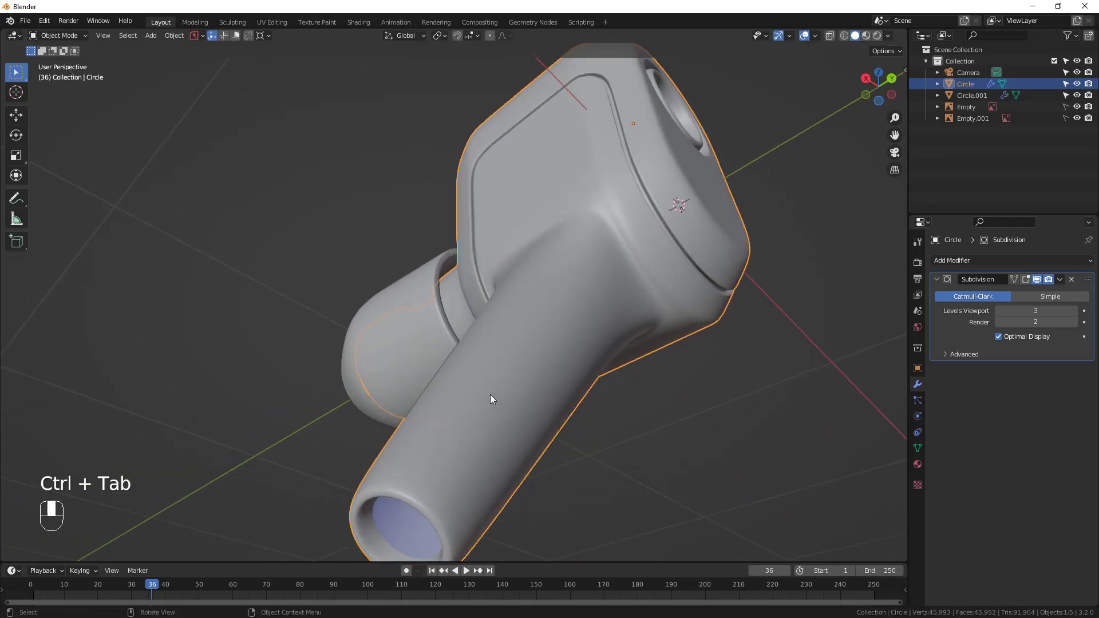
Add a loop cut around the stem's last segment, slide it toward the tip and check the smoothed result
key("Tab")
key("ctrl+r")
left_click(467, 472)
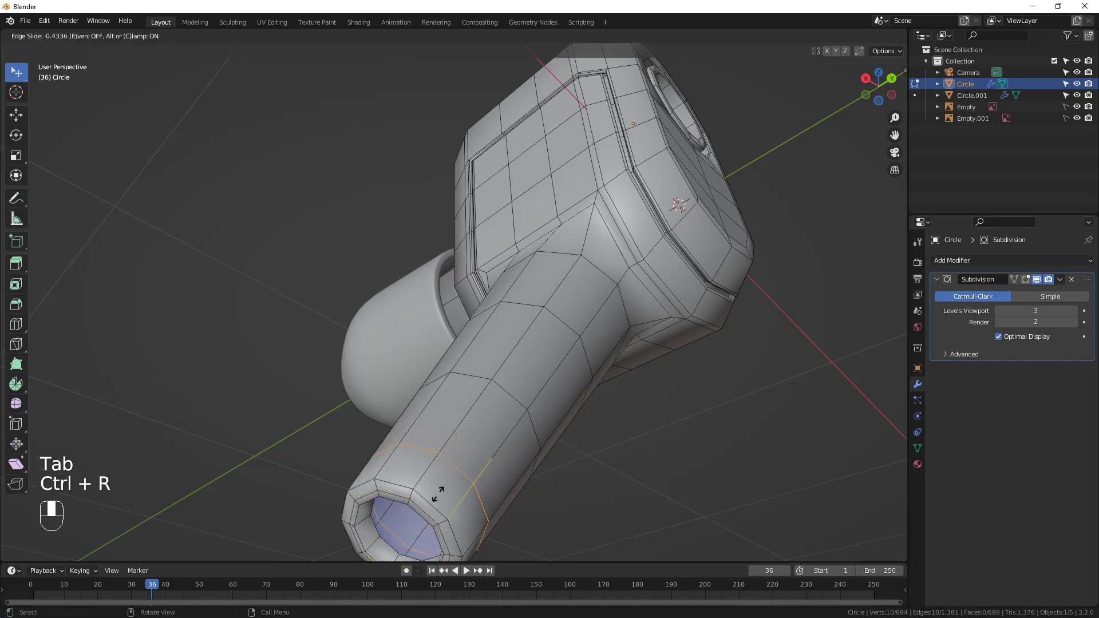
left_click(432, 511)
key("Tab")
scroll(530, 475, "down", 2)
middle_click_drag(528, 456, 609, 269)
scroll(587, 404, "down", 3)
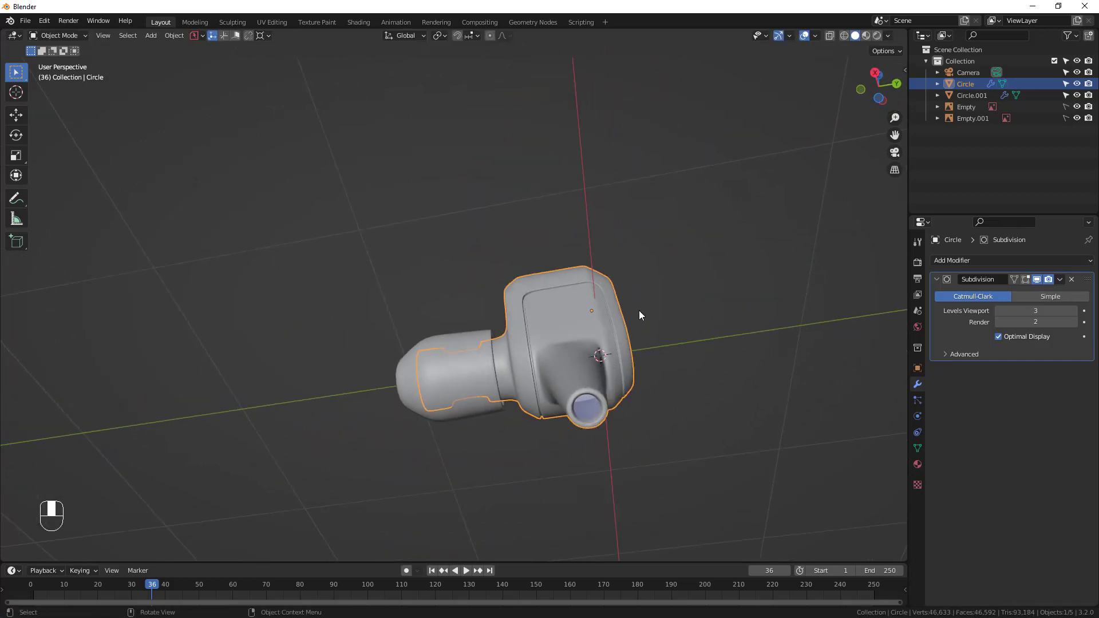
Add a Plain Axes empty at the world origin
middle_click_drag(639, 310, 522, 406, "alt")
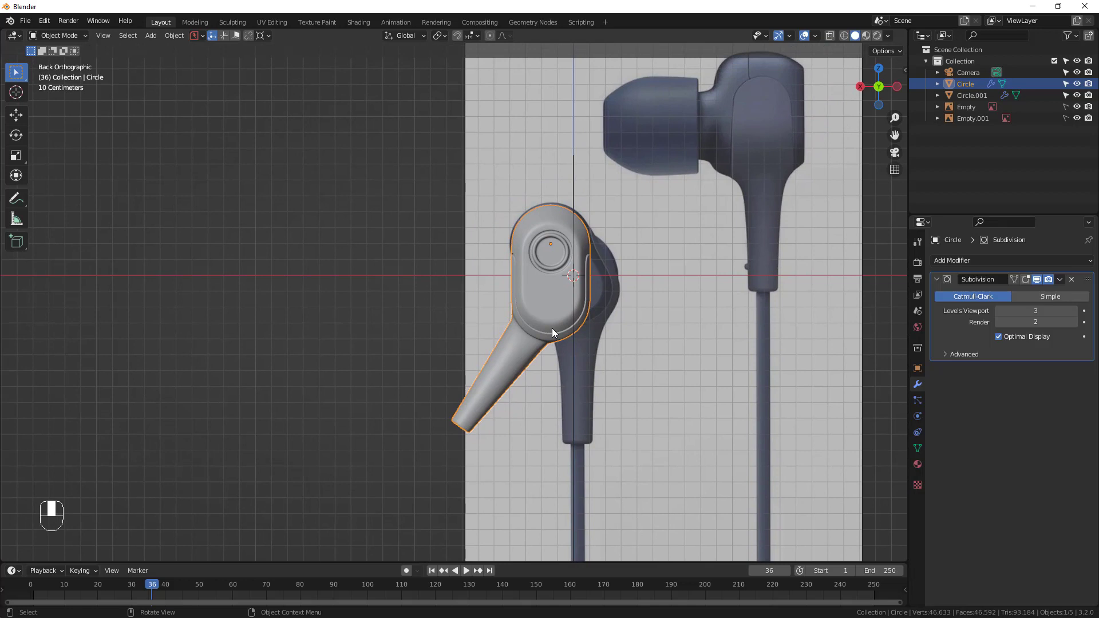
middle_click_drag(552, 329, 454, 352)
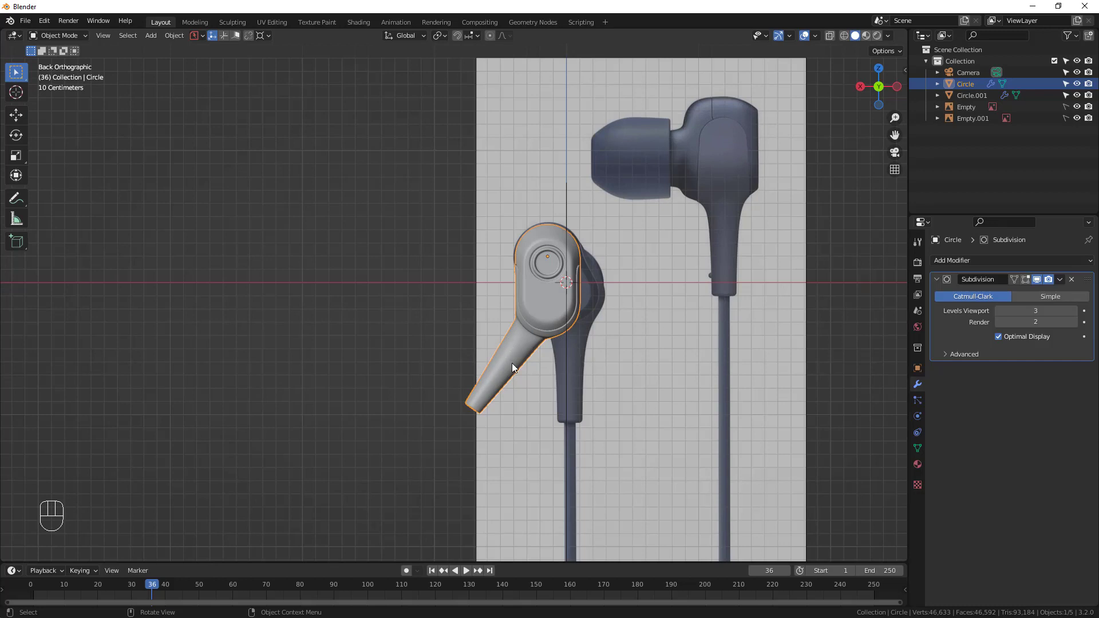
key("shift+a")
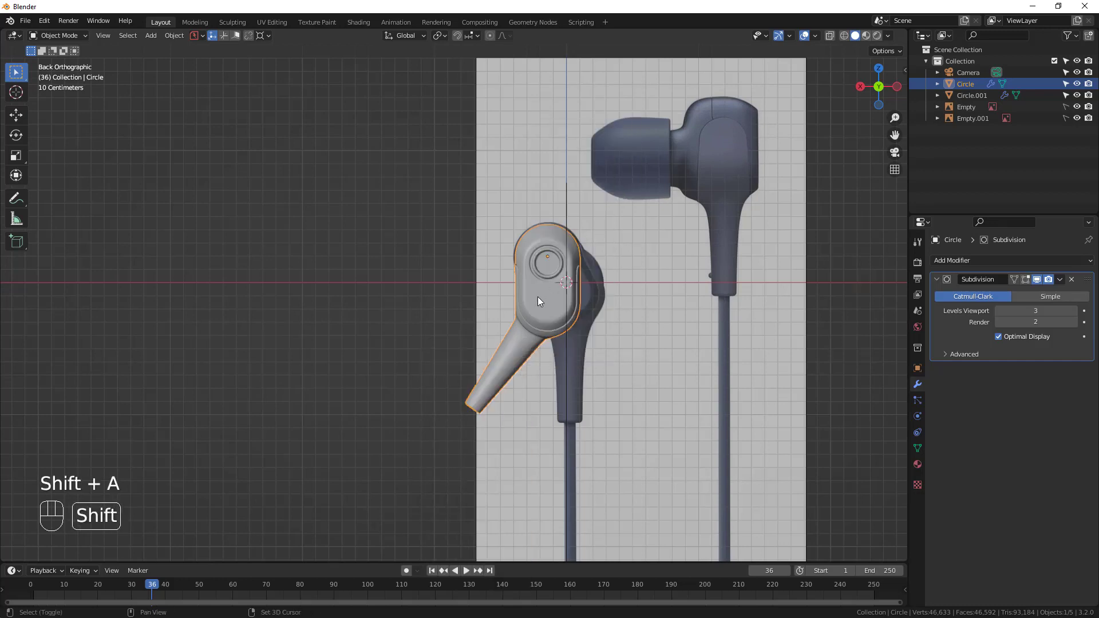
key("shift+a")
mouse_move(526, 410)
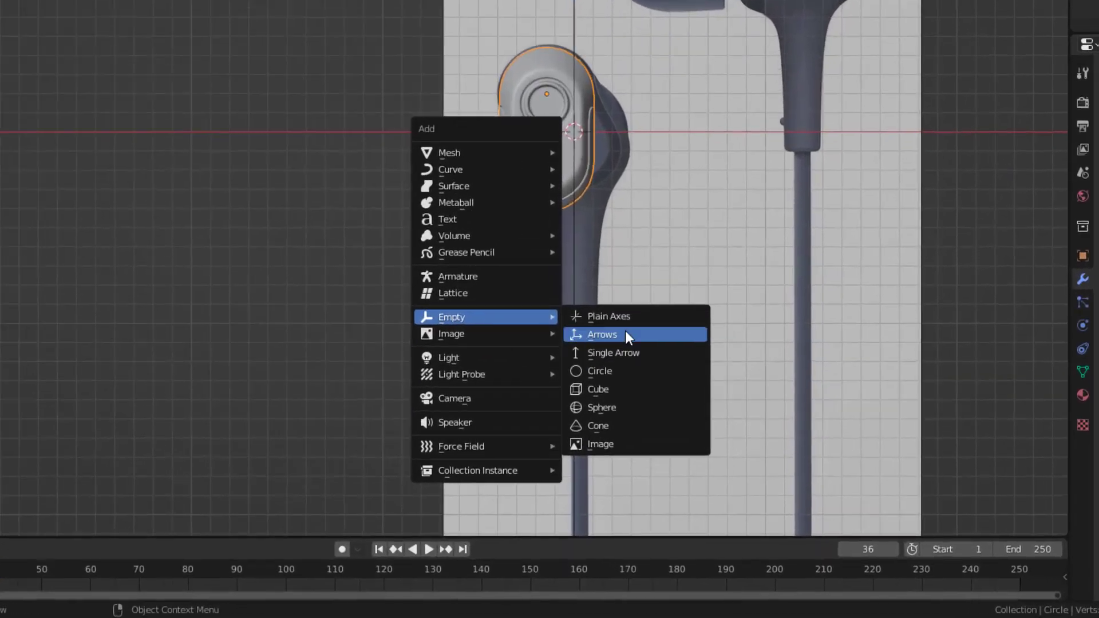
left_click(644, 317)
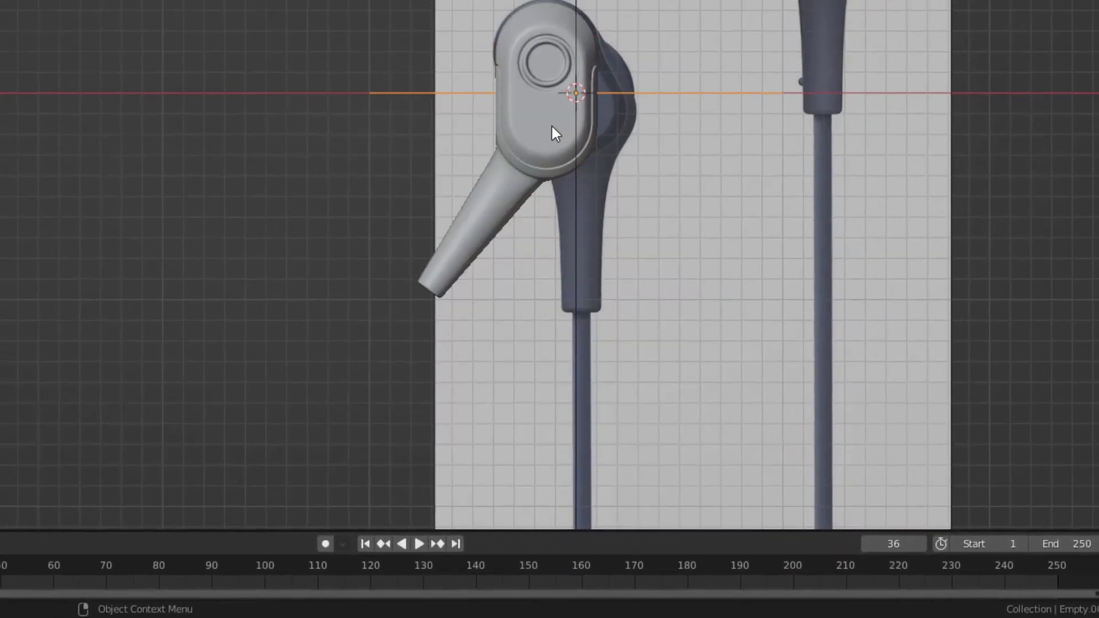
middle_click_drag(554, 133, 557, 54)
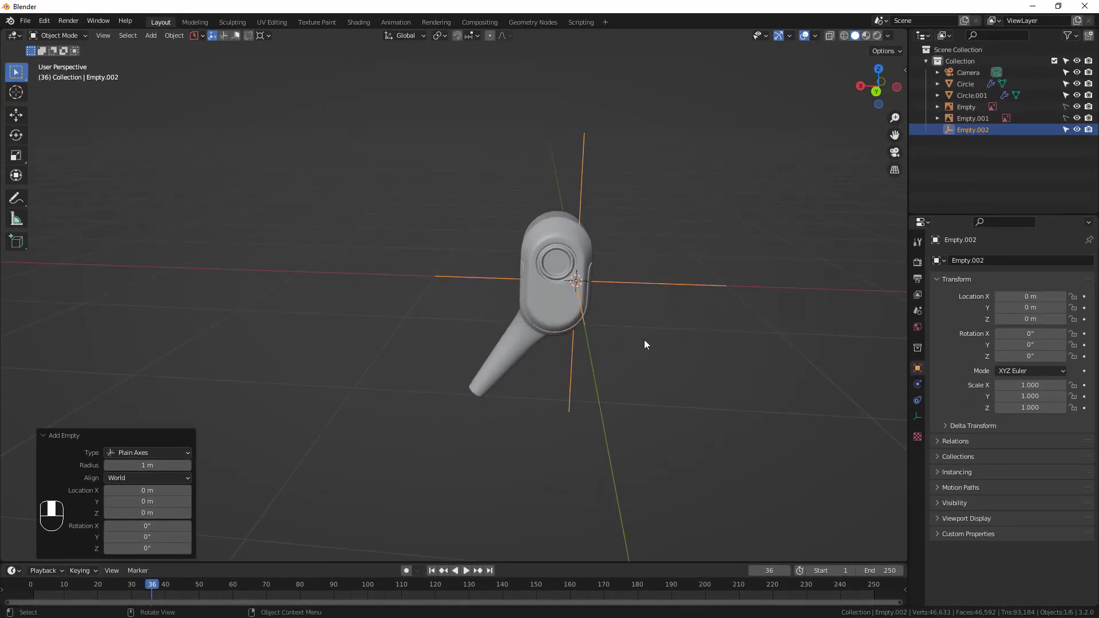
Parent the earphone body and ear tip to the plain axes empty with Object (Keep Transform)
middle_click_drag(644, 340, 622, 332)
key("shift")
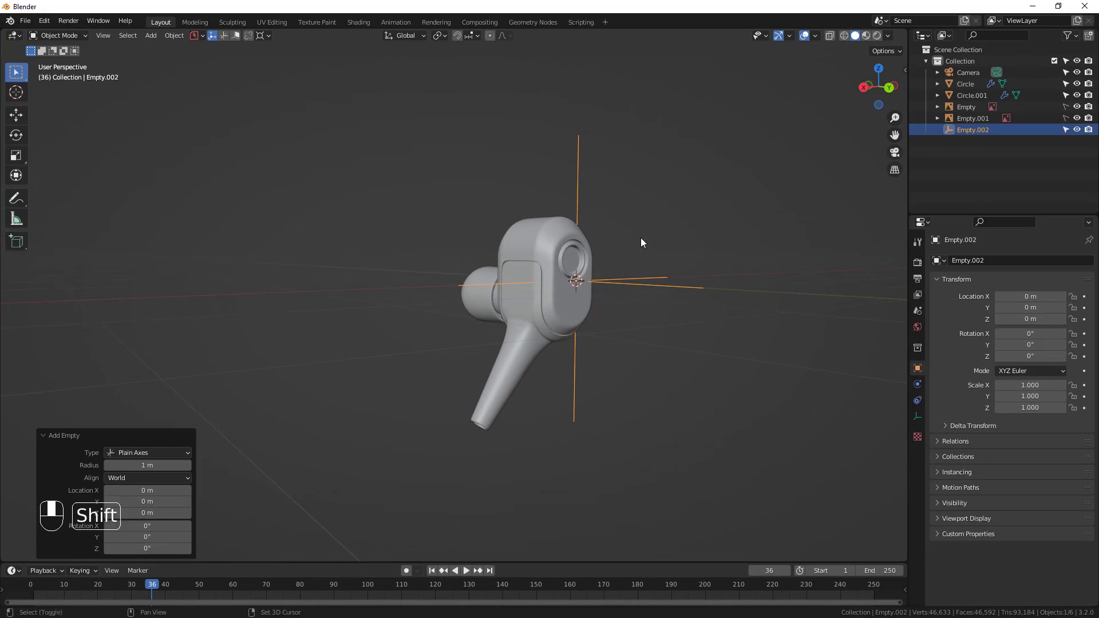
left_click_drag(673, 197, 390, 468, "shift")
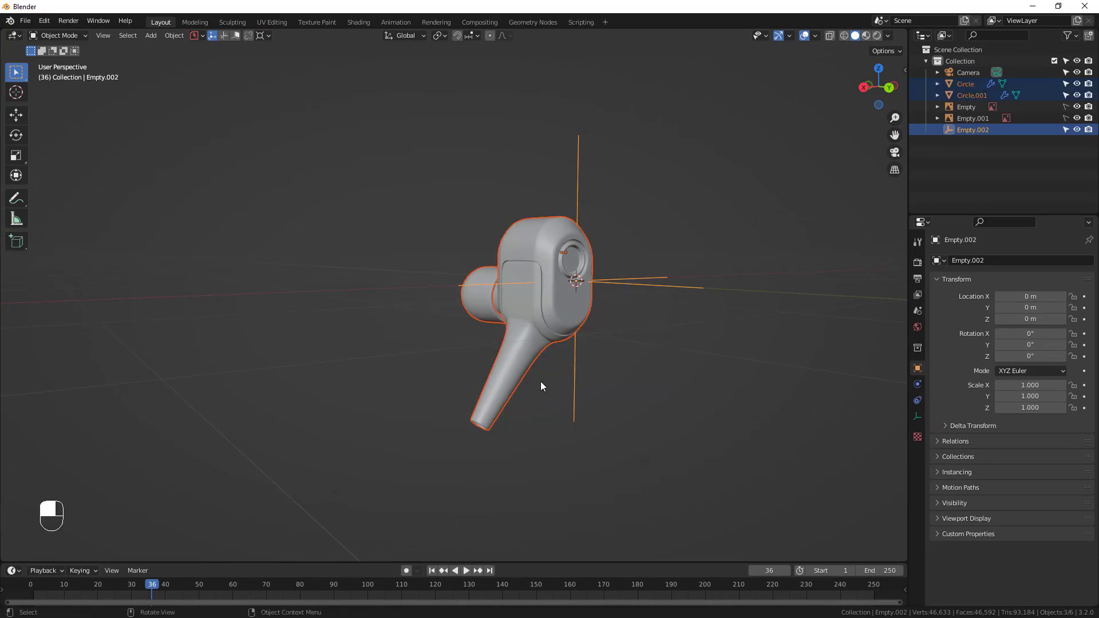
middle_click_drag(540, 381, 426, 395)
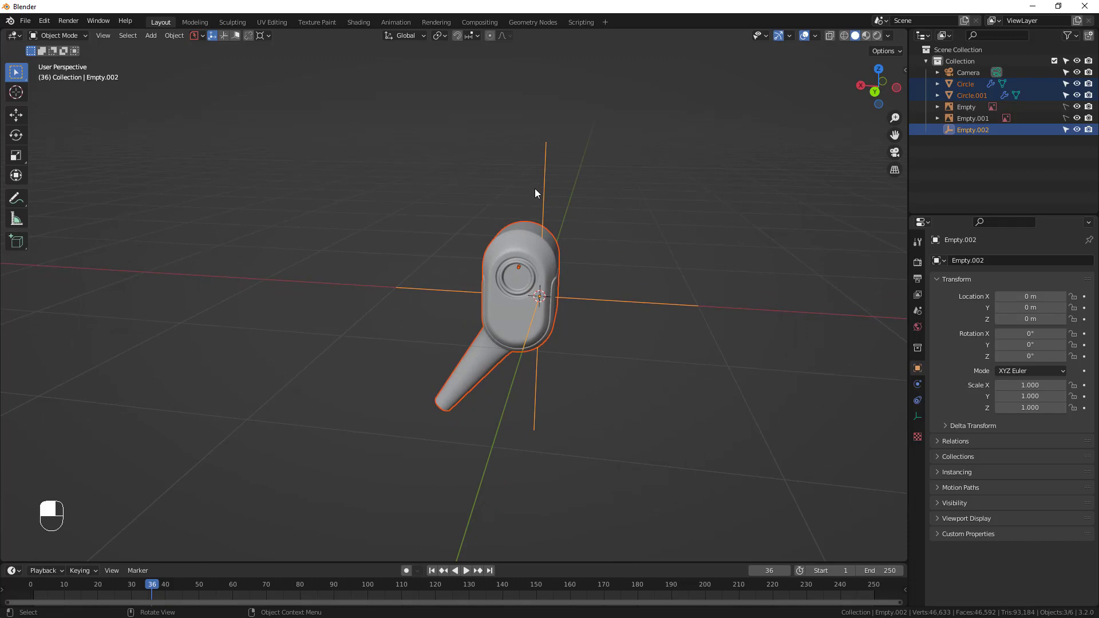
key("ctrl+p")
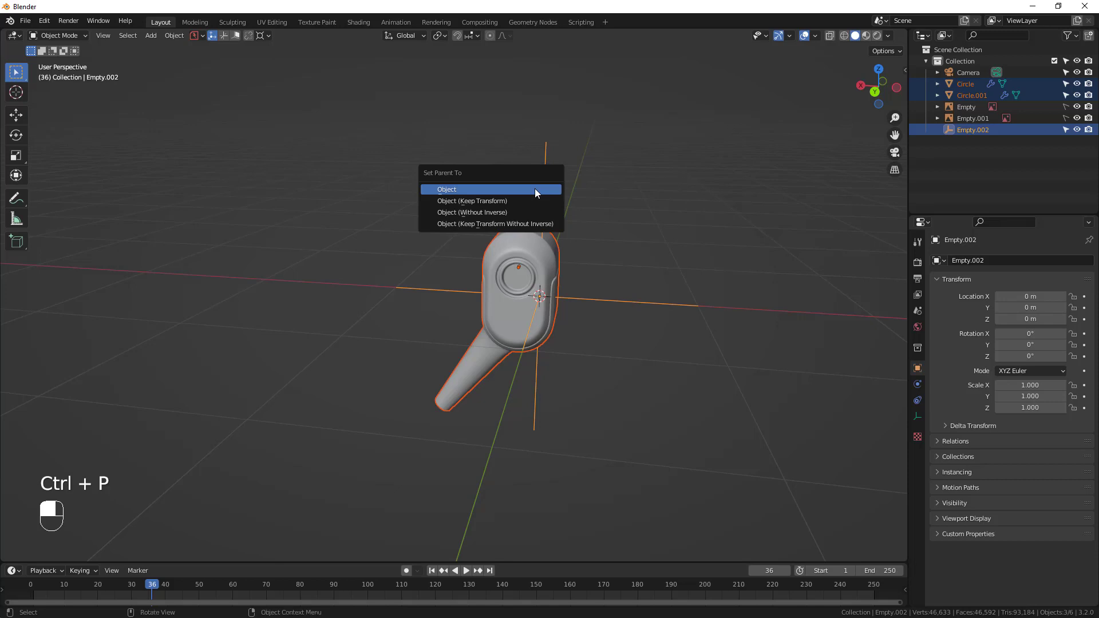
left_click(461, 202)
Rotate only the parent empty by -37.2° in the back view so the stem hangs vertically over the reference cable
middle_click_drag(504, 242, 530, 279)
middle_click_drag(600, 338, 428, 338, "alt")
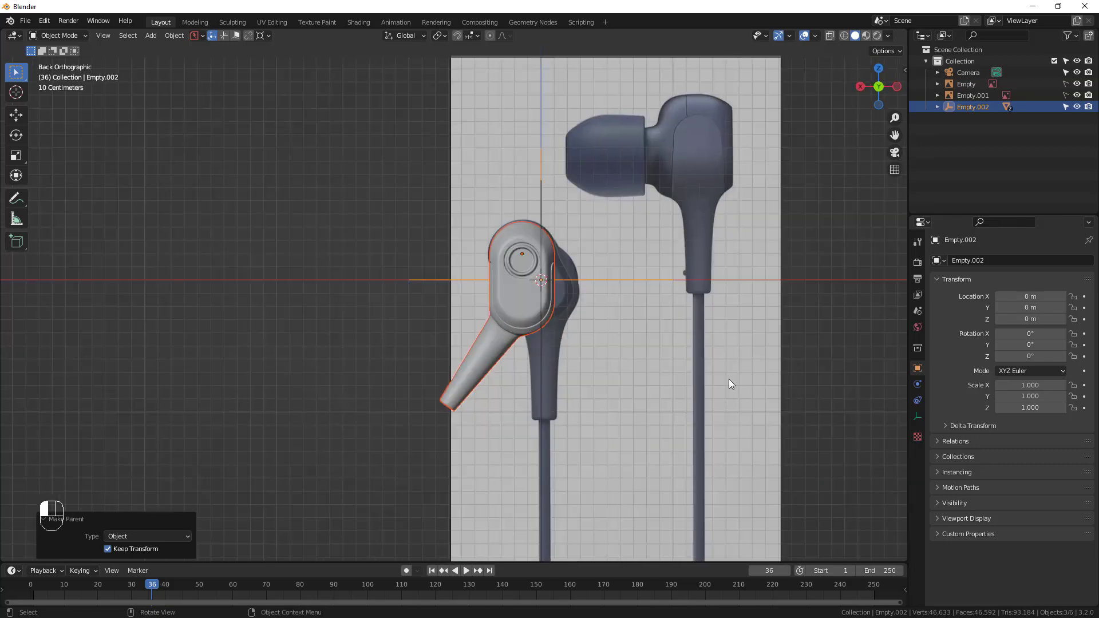
left_click(540, 175)
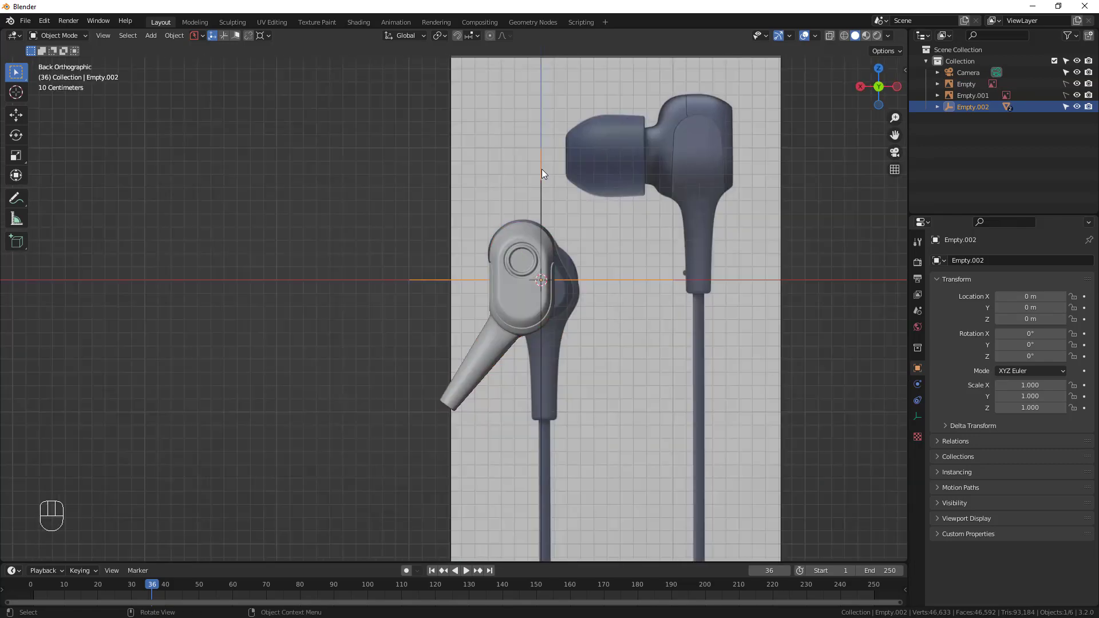
key("r")
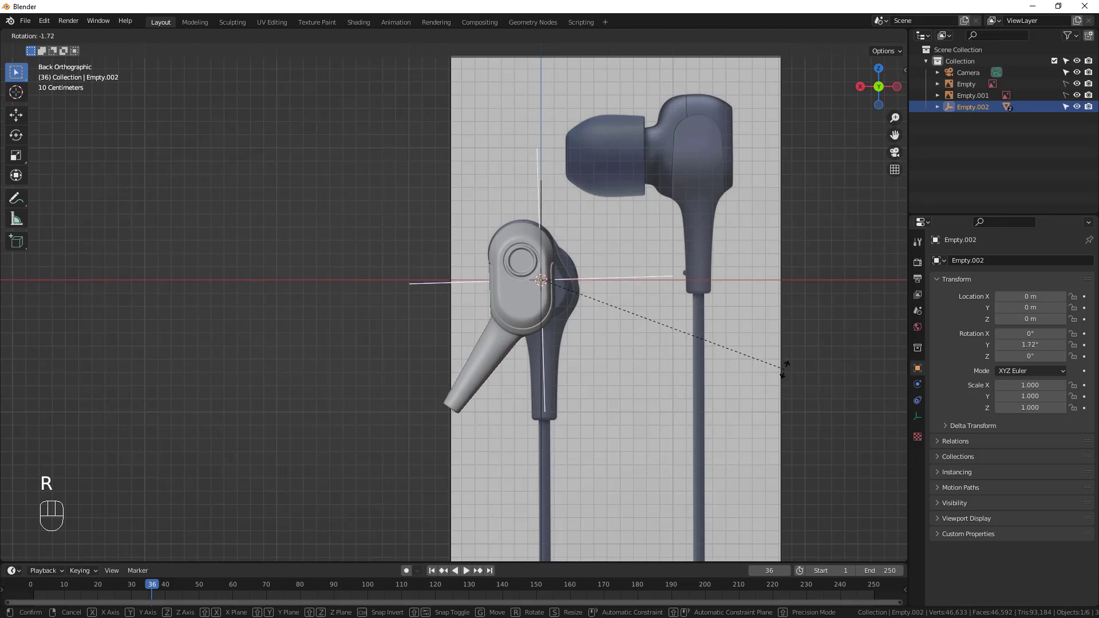
left_click(797, 210)
Add a Path curve at the world origin with a 1 m radius for the cable
scroll(553, 368, "up", 1)
middle_click_drag(554, 368, 592, 373, "shift")
middle_click_drag(531, 437, 520, 272, "shift")
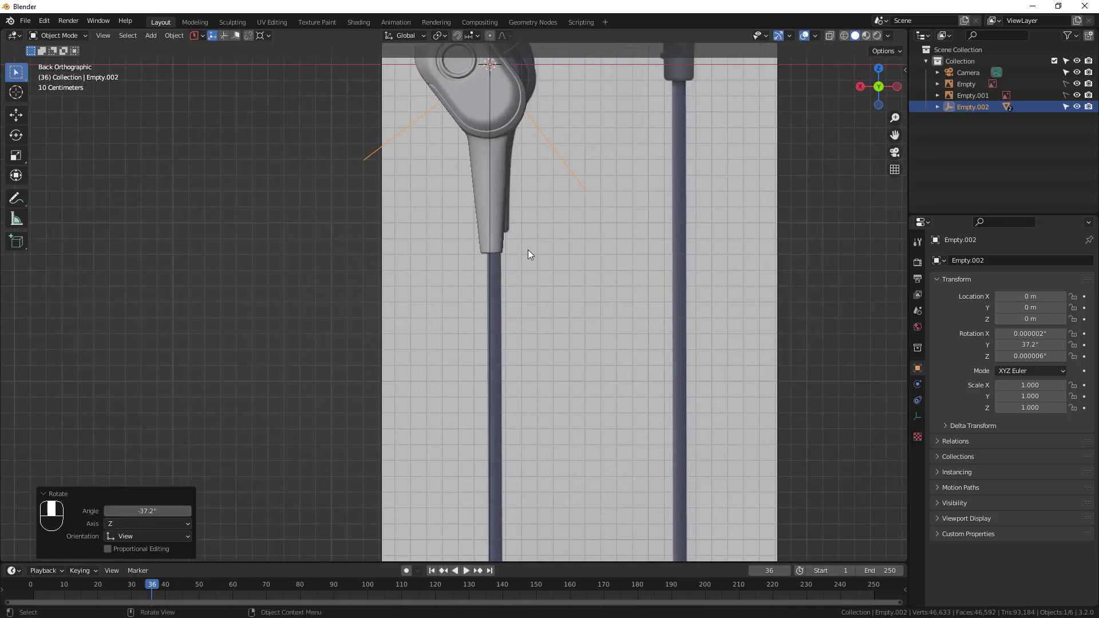
key("shift+a")
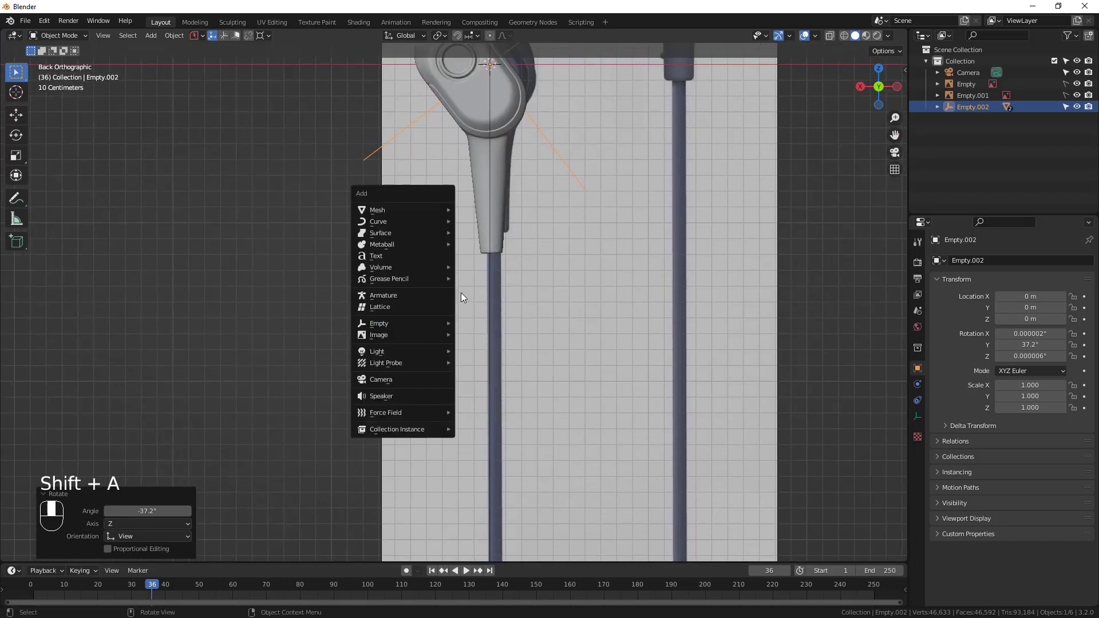
mouse_move(380, 223)
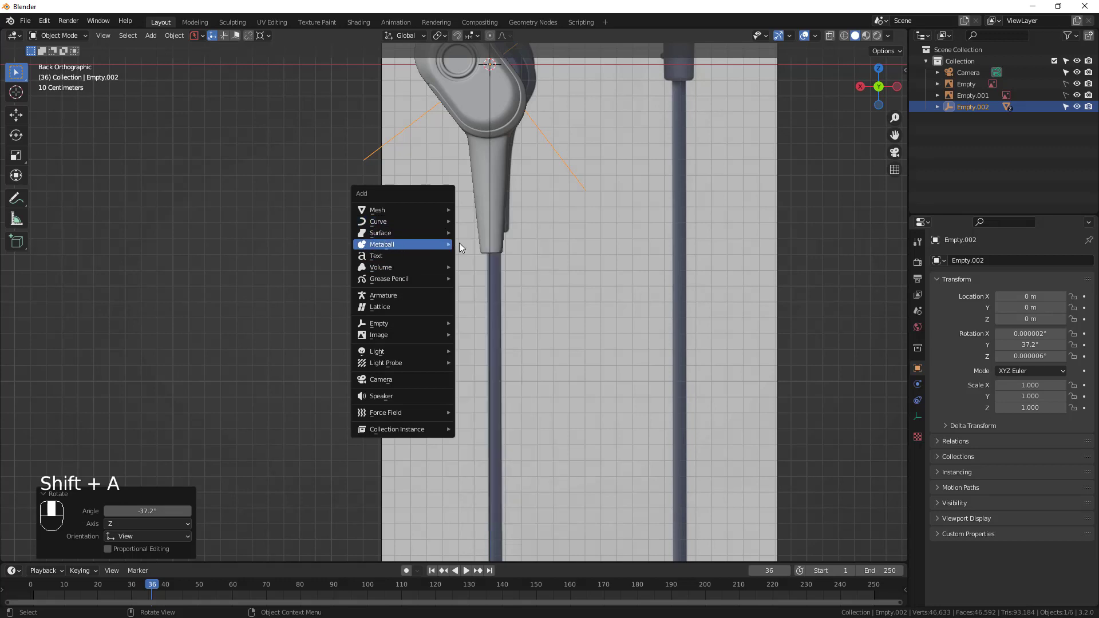
key("shift+a")
mouse_move(385, 245)
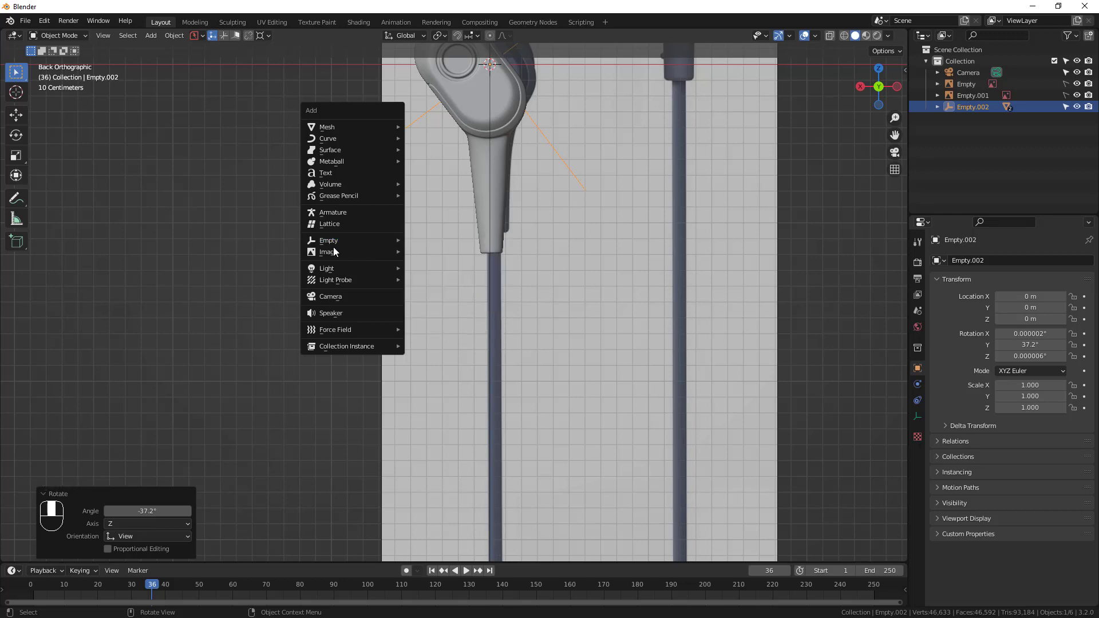
mouse_move(351, 137)
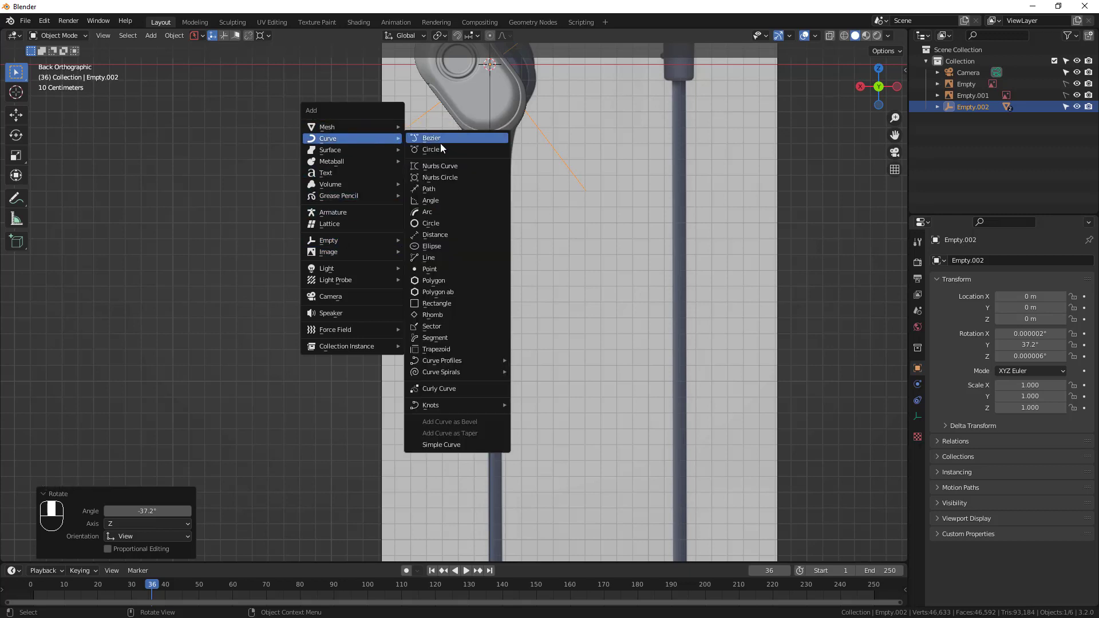
left_click(446, 188)
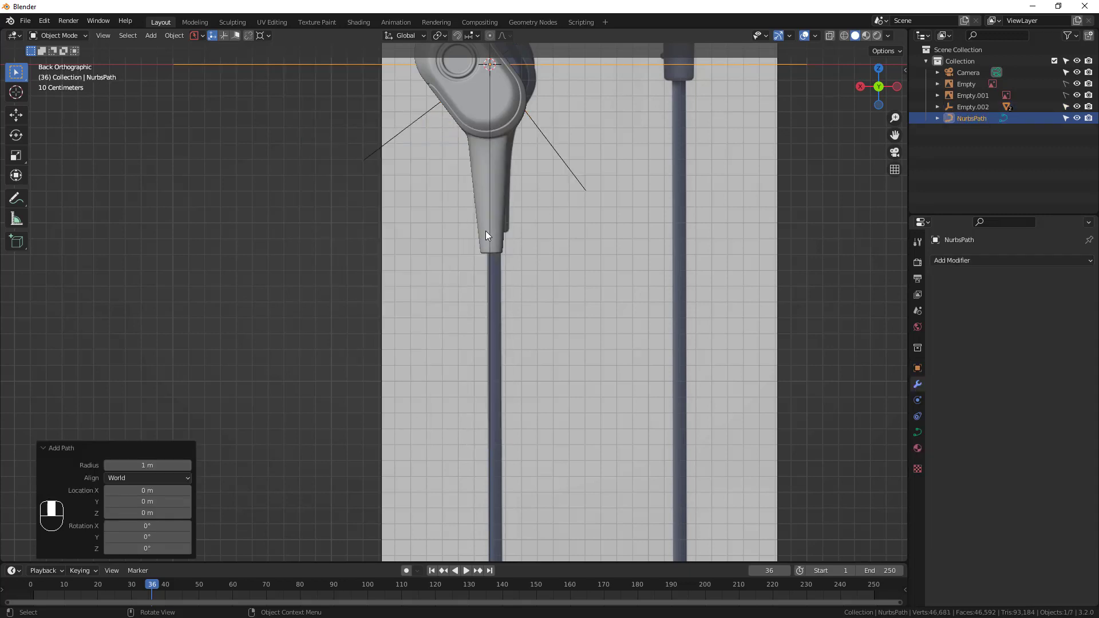
middle_click_drag(485, 231, 457, 384, "shift")
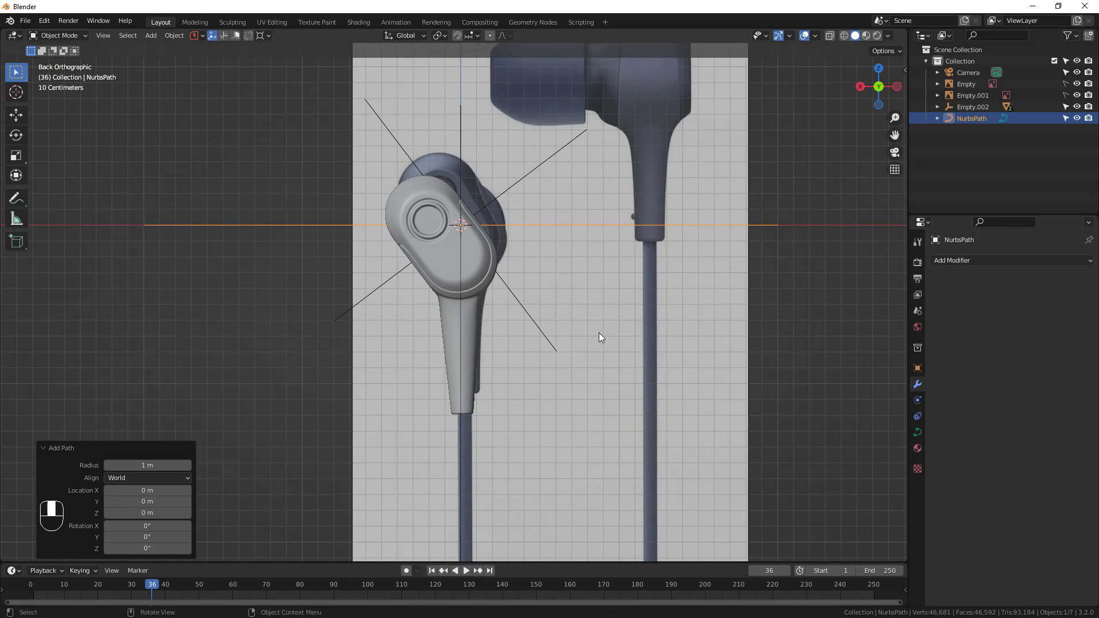
mouse_move(149, 463)
left_mouse_down()
mouse_move(119, 475)
mouse_move(147, 464)
left_mouse_up()
Rotate the path 90° about the global Y axis
scroll(502, 312, "down", 2)
middle_click_drag(500, 311, 543, 211)
key("r")
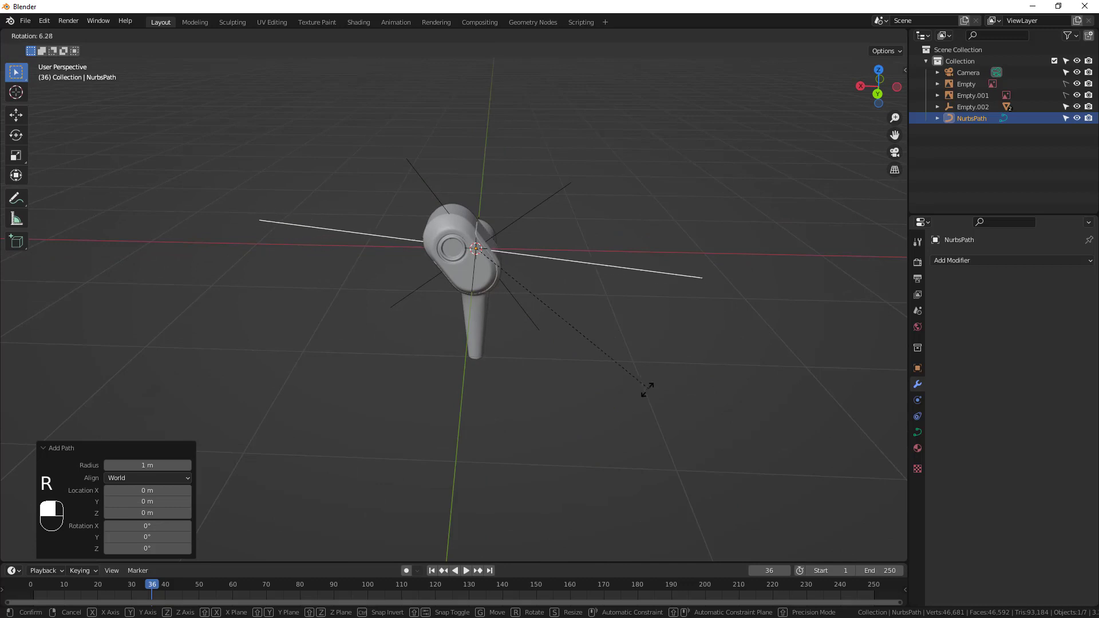
type("y")
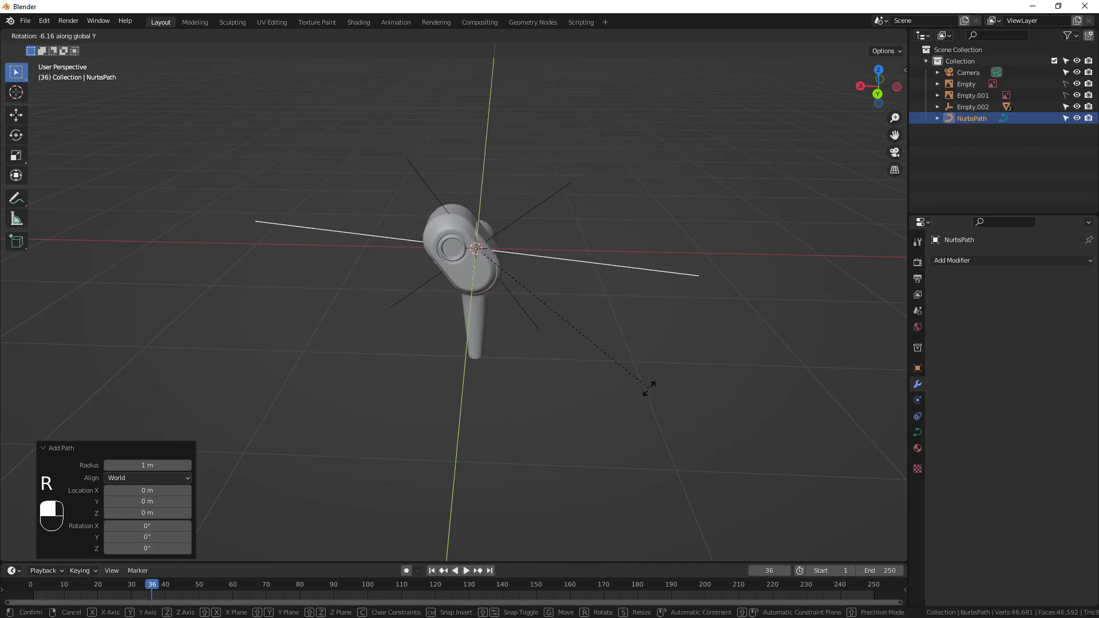
type("90")
key("Return")
Align the path with the reference cable in the right view and lower it about 2.04 m along Z
middle_click_drag(596, 380, 517, 394)
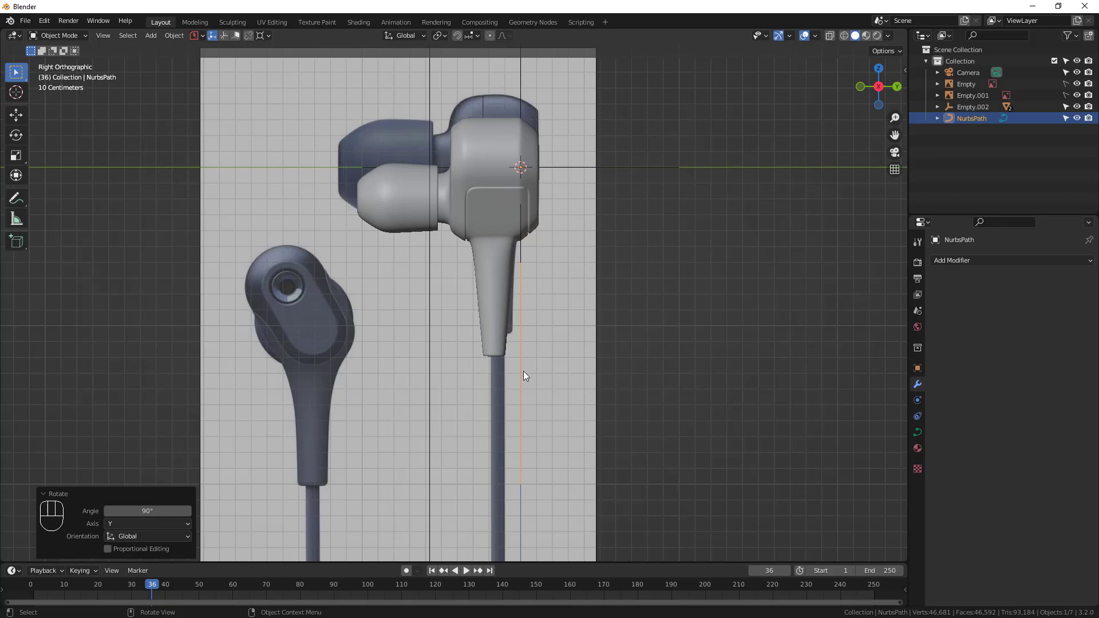
key("g")
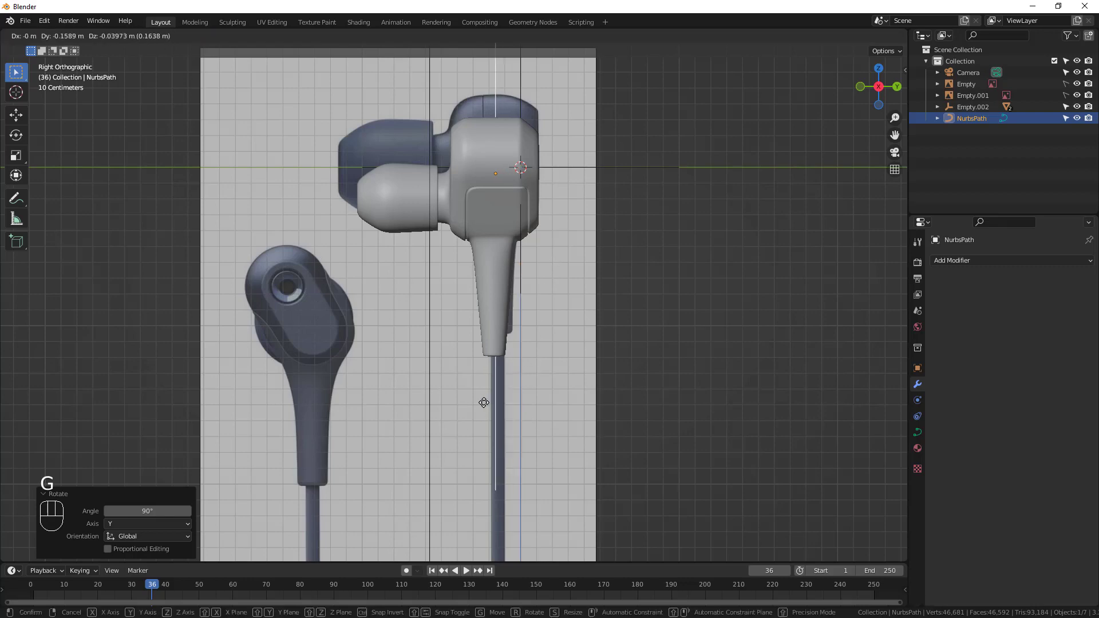
left_click(483, 403)
scroll(501, 393, "down", 5)
key("g")
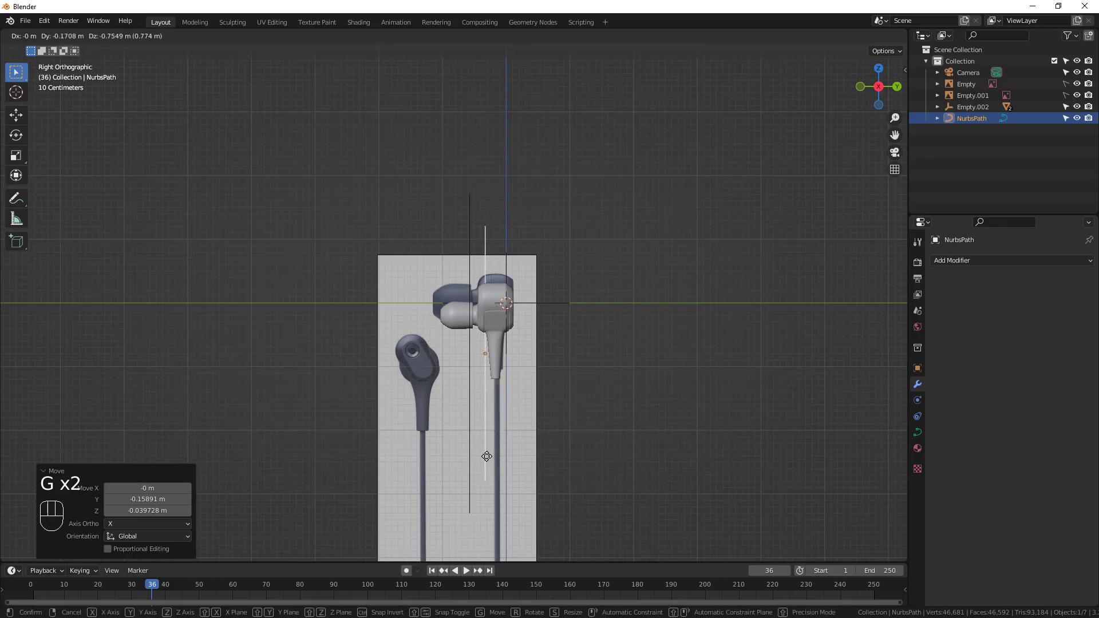
left_click(496, 526)
Give the cable path a round bevel with a depth of 0.05 m
middle_click_drag(486, 459, 479, 396, "alt")
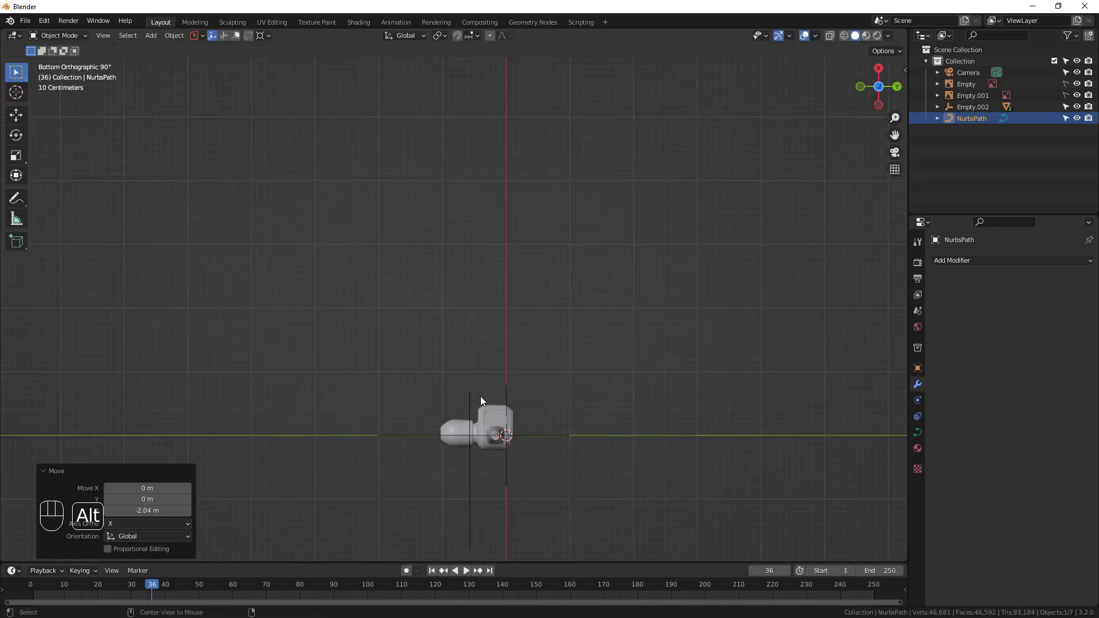
scroll(509, 464, "up", 3)
scroll(485, 409, "up", 4)
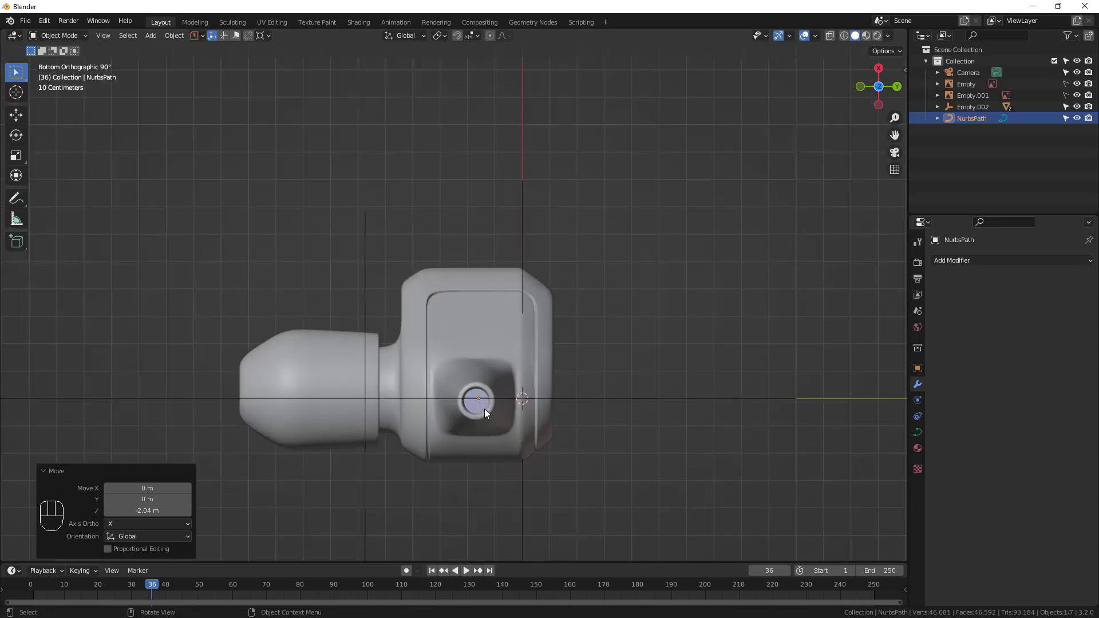
middle_click_drag(484, 407, 576, 388)
scroll(545, 433, "down", 2)
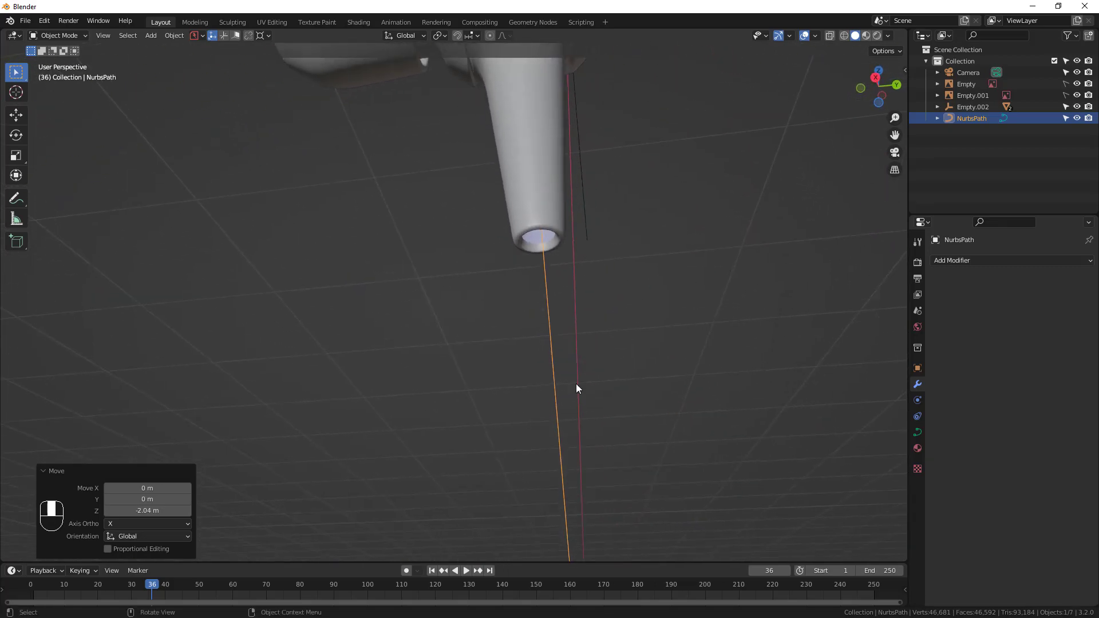
left_click(916, 434)
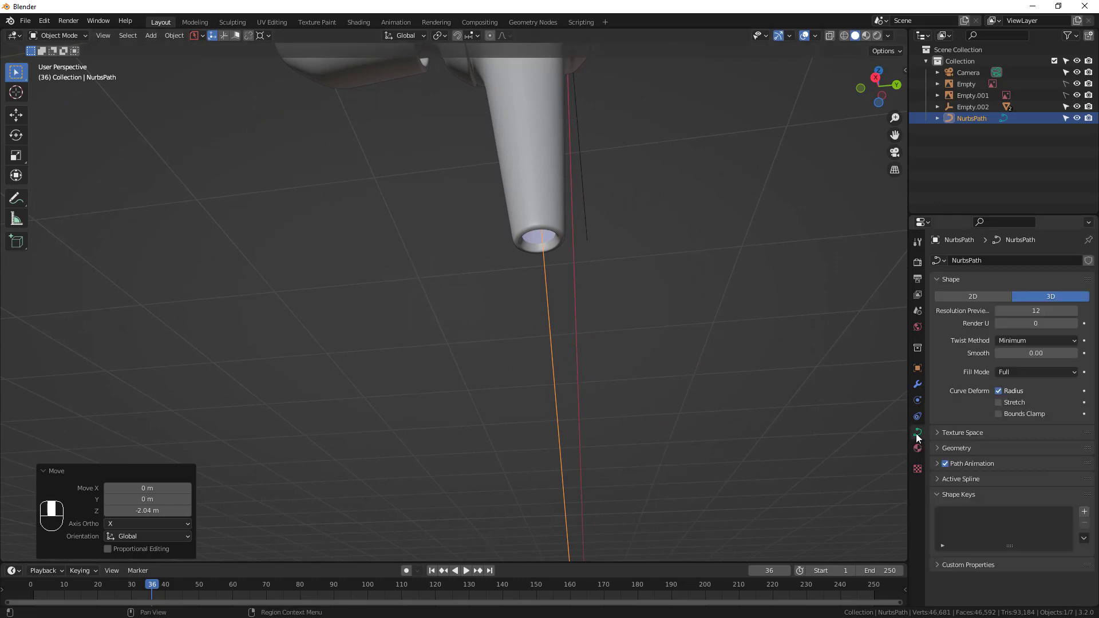
left_click(939, 448)
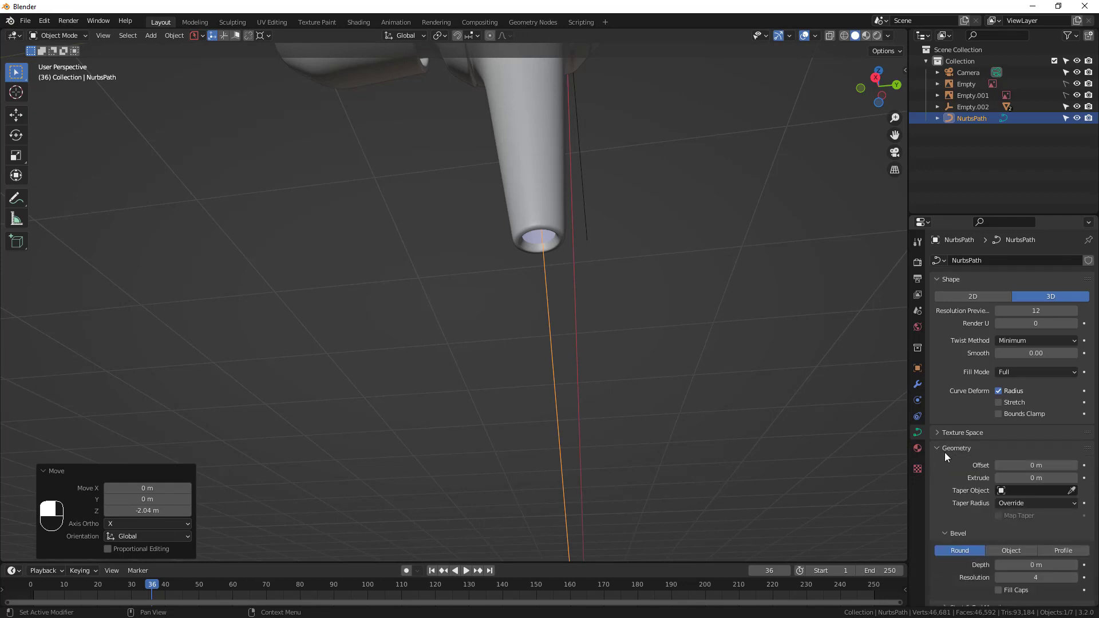
scroll(944, 452, "down", 5)
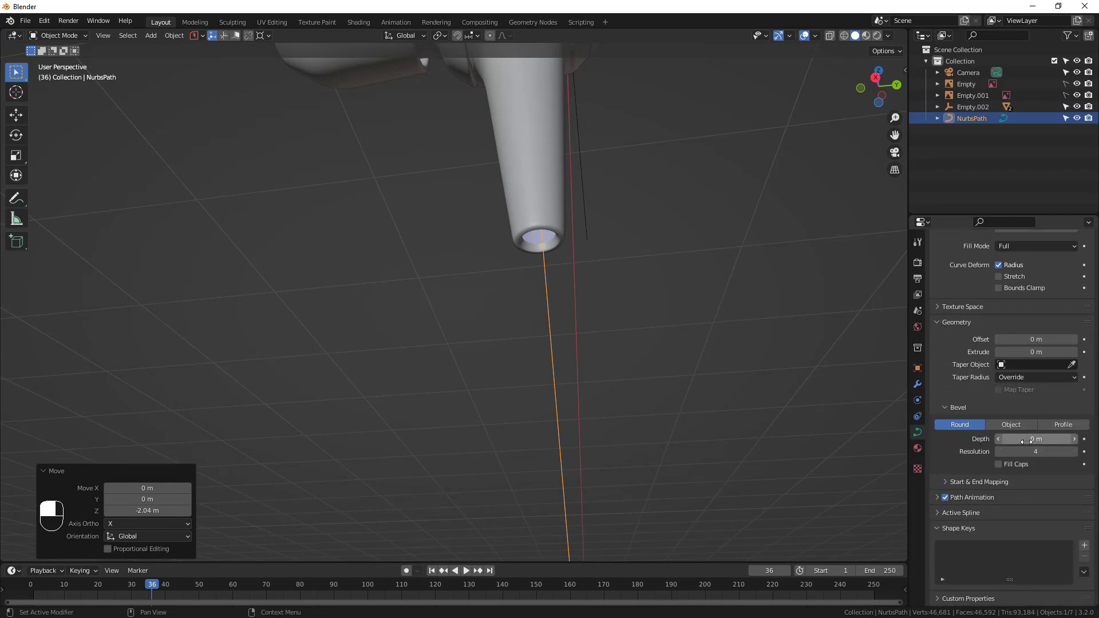
mouse_move(1065, 439)
left_mouse_down()
mouse_move(1098, 439)
mouse_move(1087, 439)
left_mouse_up()
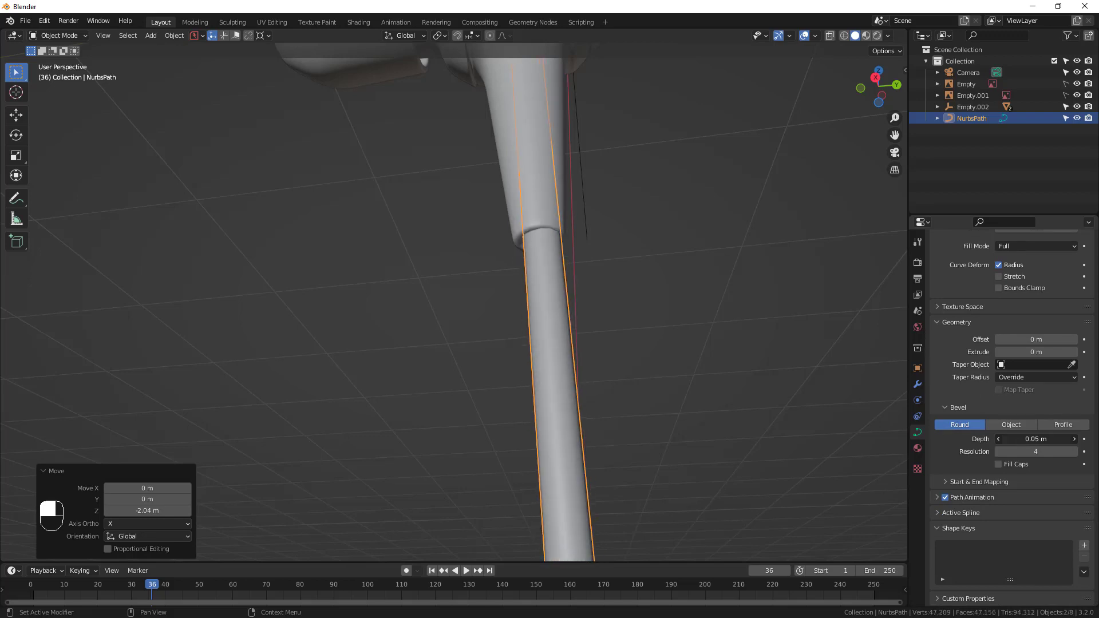
Shift the cable about -0.008 m along the Y axis to center it in the stem's opening
middle_click_drag(634, 371, 615, 295)
middle_click_drag(590, 364, 616, 323)
key("g")
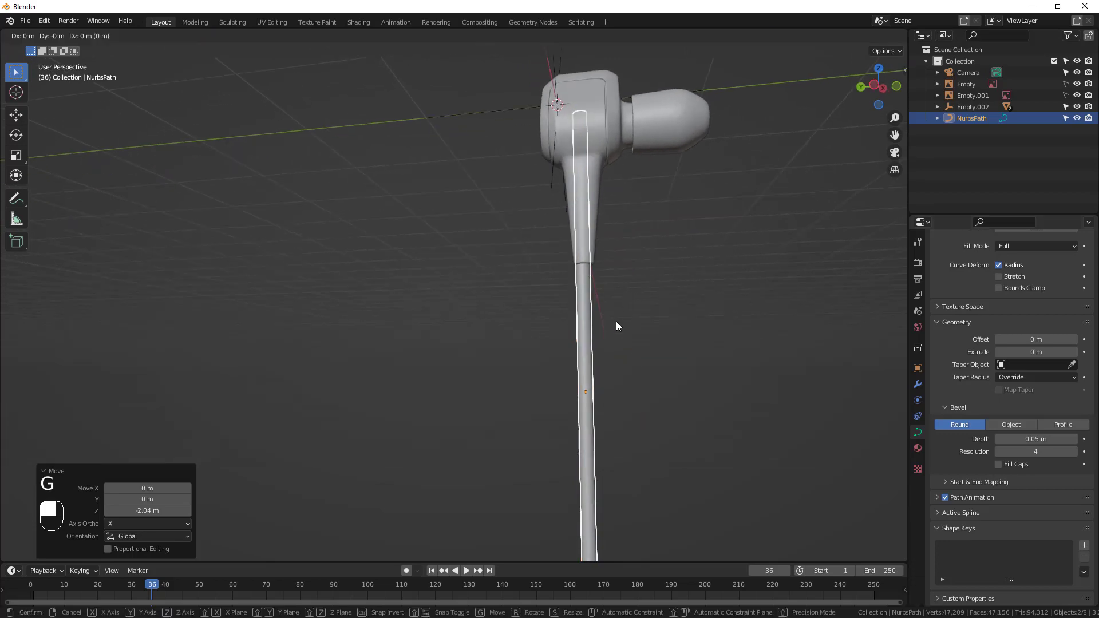
key("y")
left_click(617, 324)
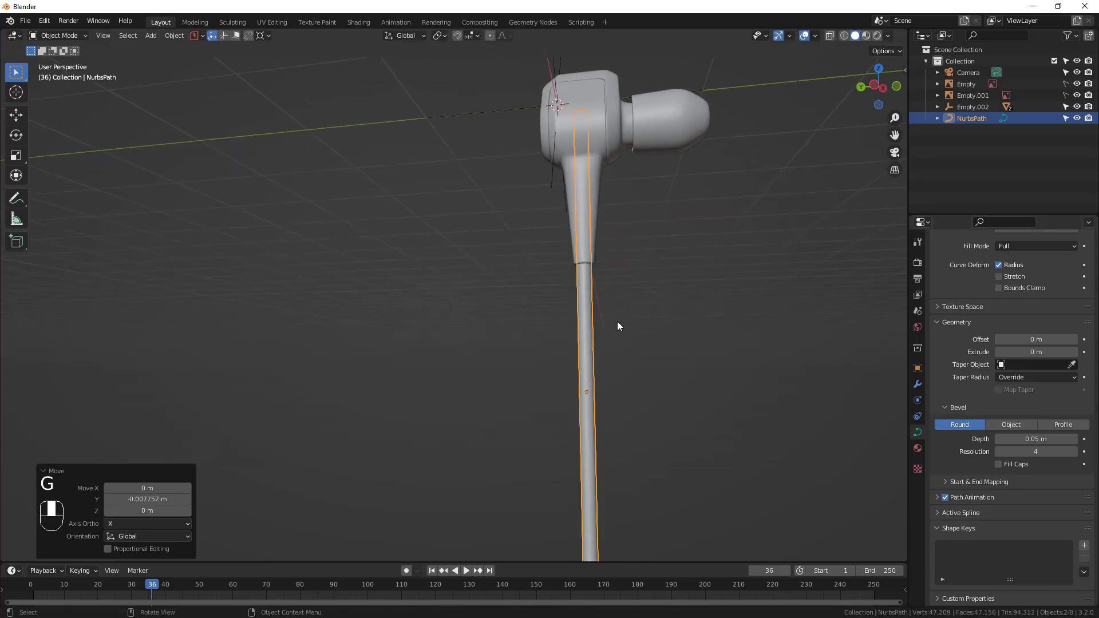
Lower the cable about 0.68 m along Z so only its upper end sits inside the stem
middle_click_drag(617, 324, 602, 364)
scroll(575, 271, "up", 7)
scroll(604, 325, "up", 2)
scroll(635, 303, "down", 4)
scroll(636, 303, "down", 3)
scroll(616, 363, "down", 4)
key("g")
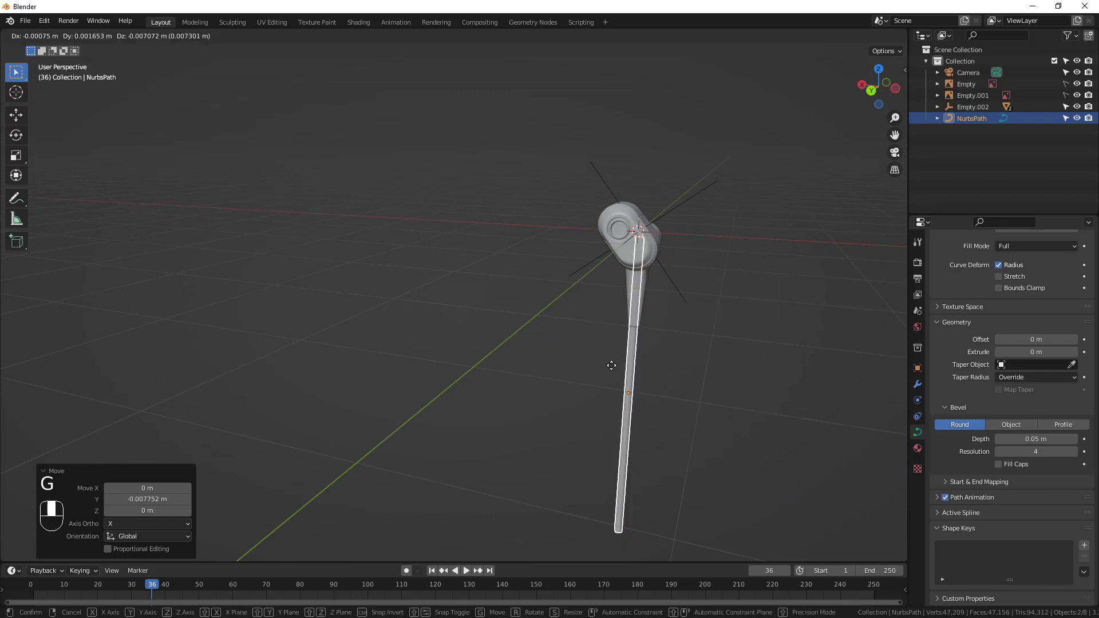
key("z")
left_click(603, 413)
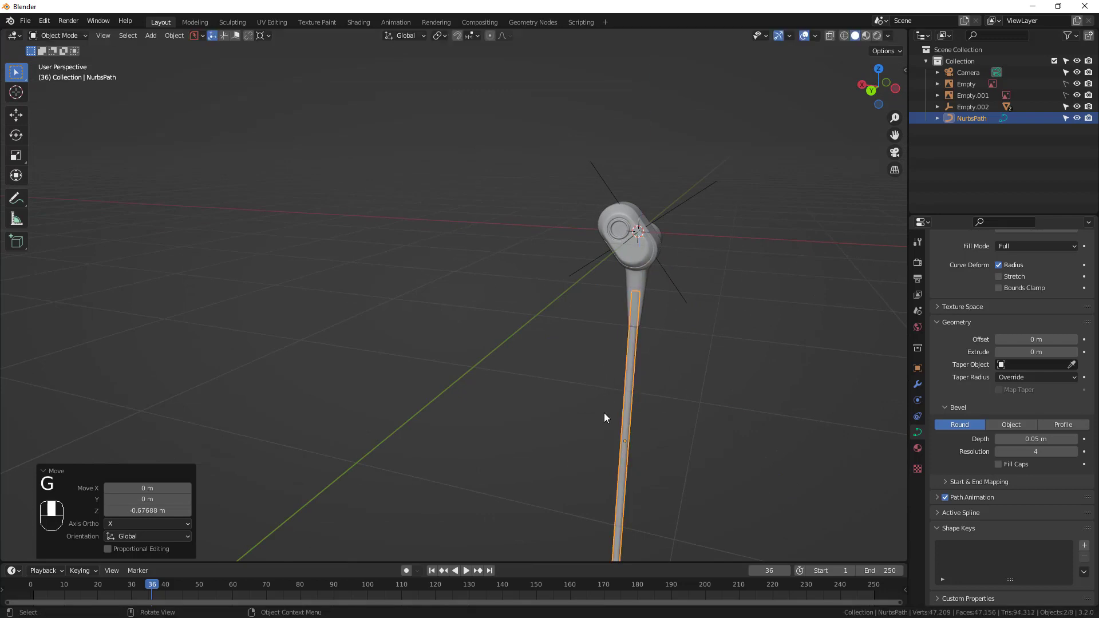
middle_click_drag(603, 413, 528, 307)
key("Tab")
key("Tab")
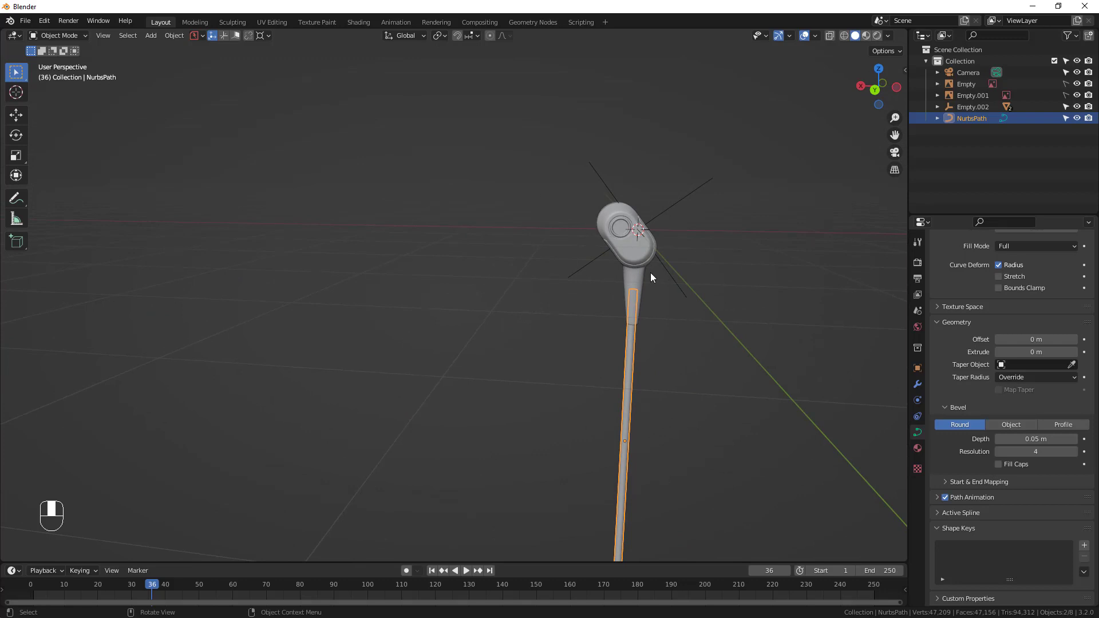
key("Tab")
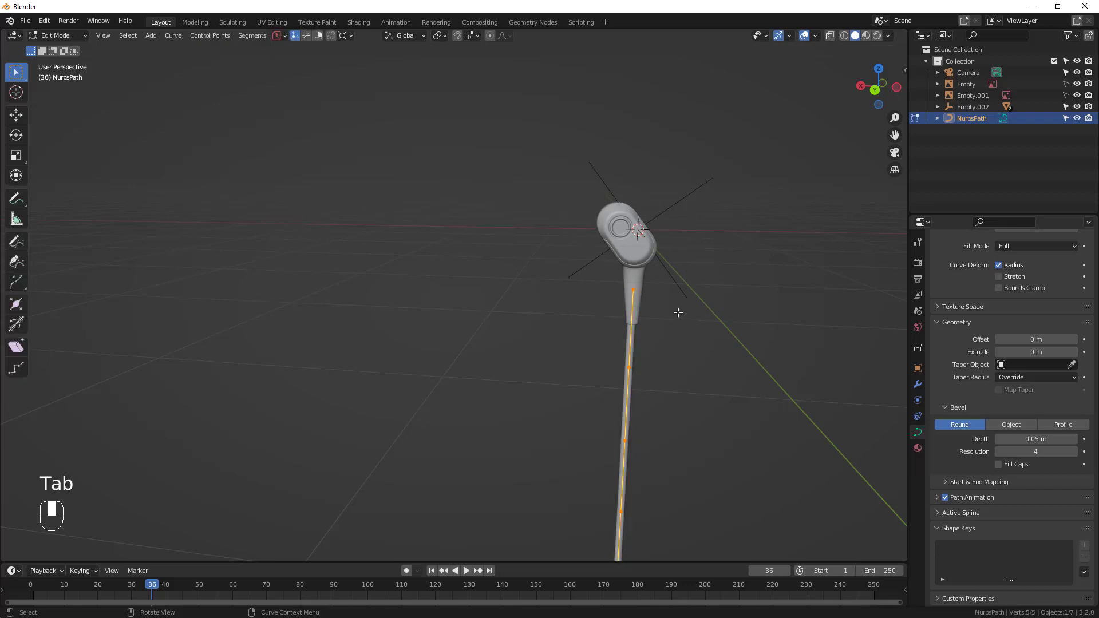
middle_click_drag(677, 311, 655, 324)
key("Tab")
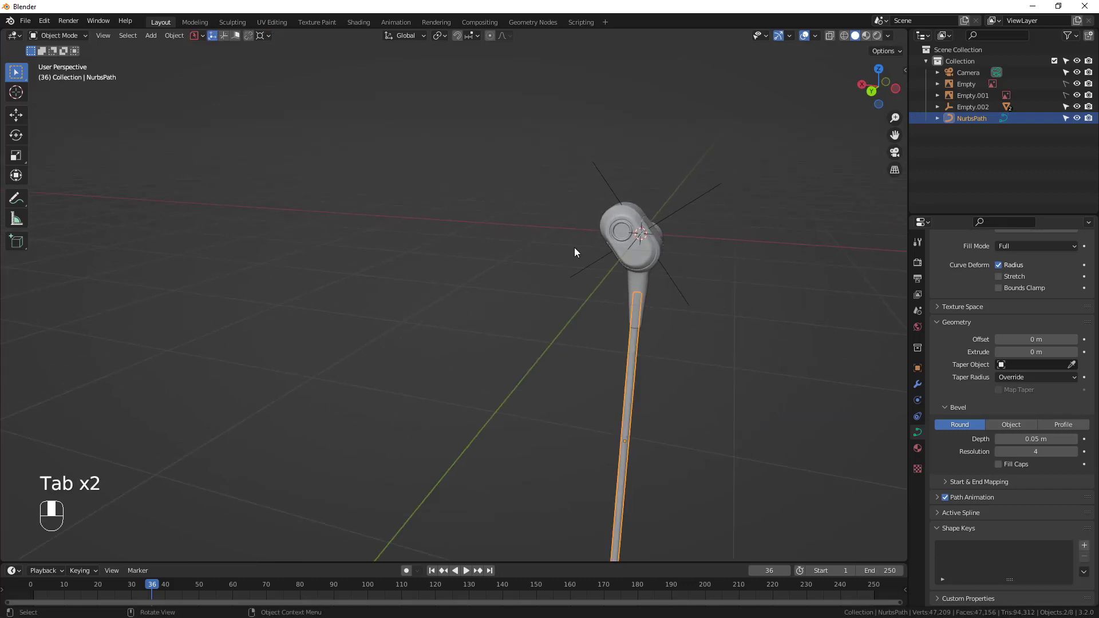
middle_click_drag(575, 248, 650, 292)
Duplicate the whole earphone with its empty and cable, and offset the copy about 1.83 m along X
left_click_drag(790, 184, 475, 434)
middle_click_drag(753, 290, 788, 272)
middle_click_drag(653, 320, 665, 293)
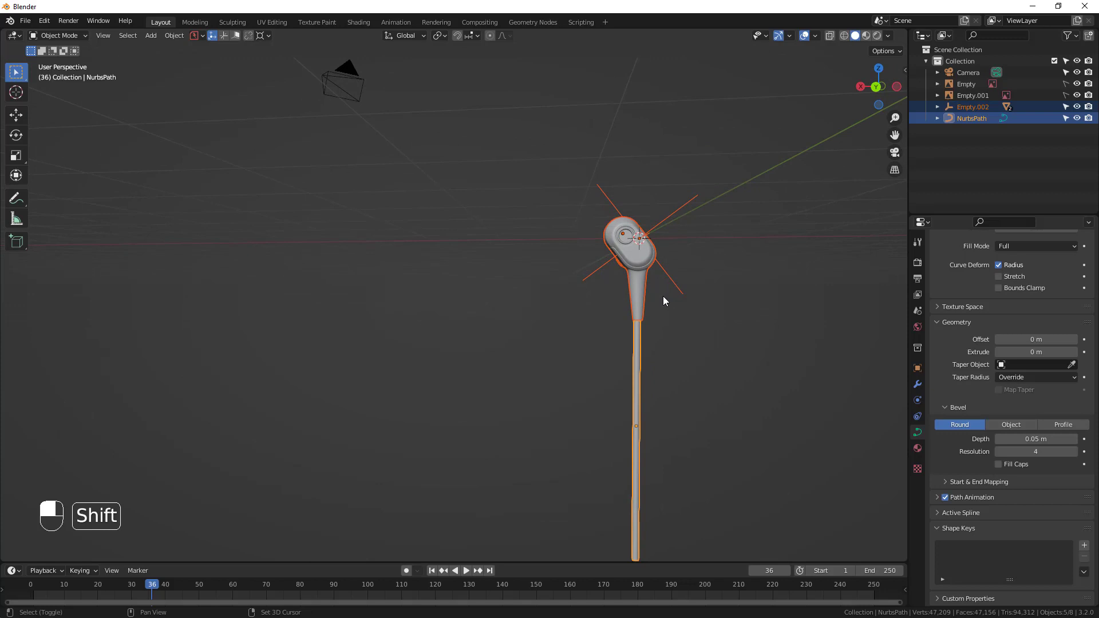
key("shift+d")
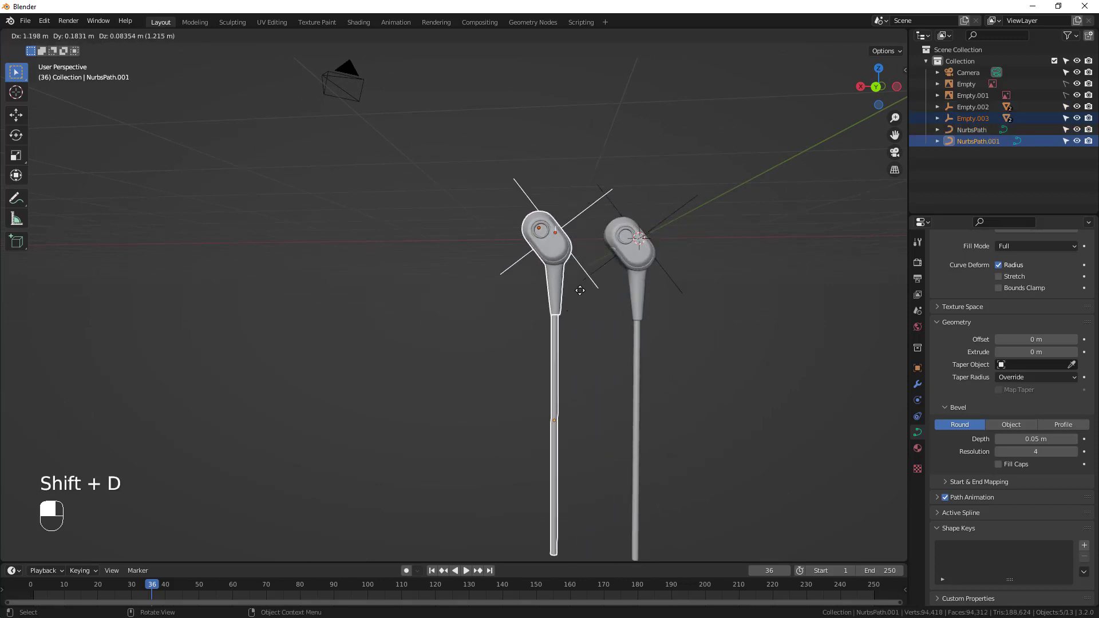
key("x")
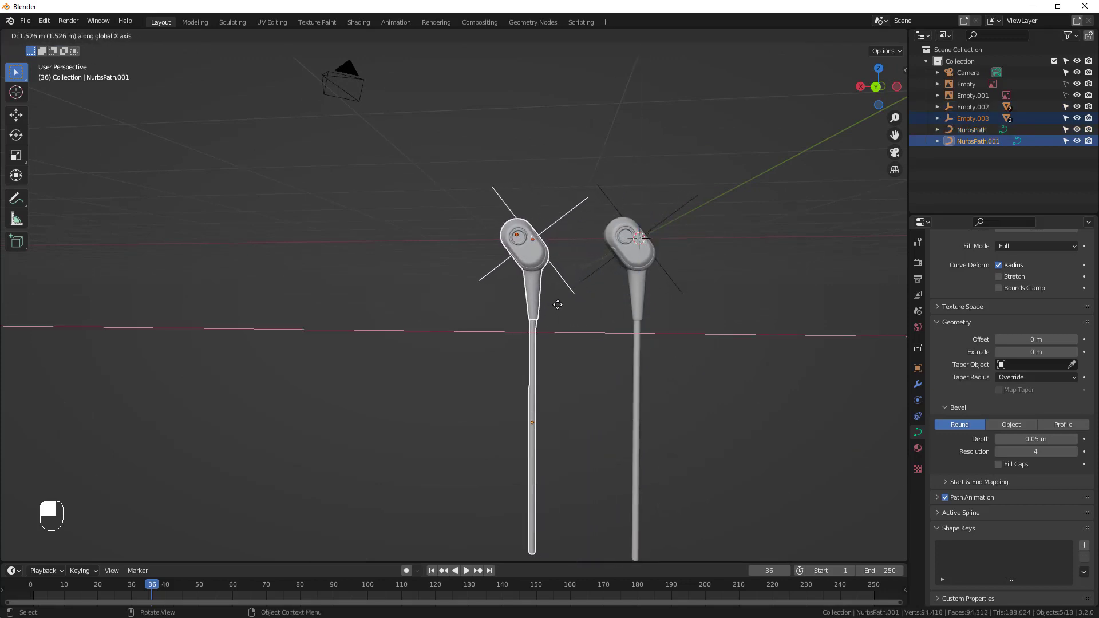
left_click(536, 311)
middle_click_drag(536, 310, 549, 383)
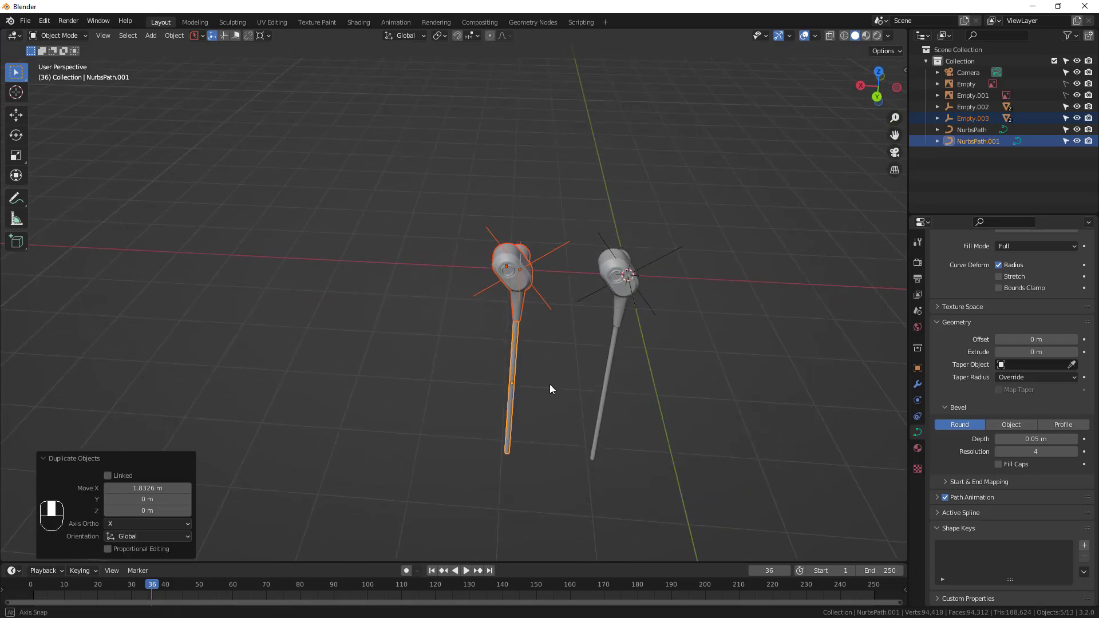
left_click(551, 258)
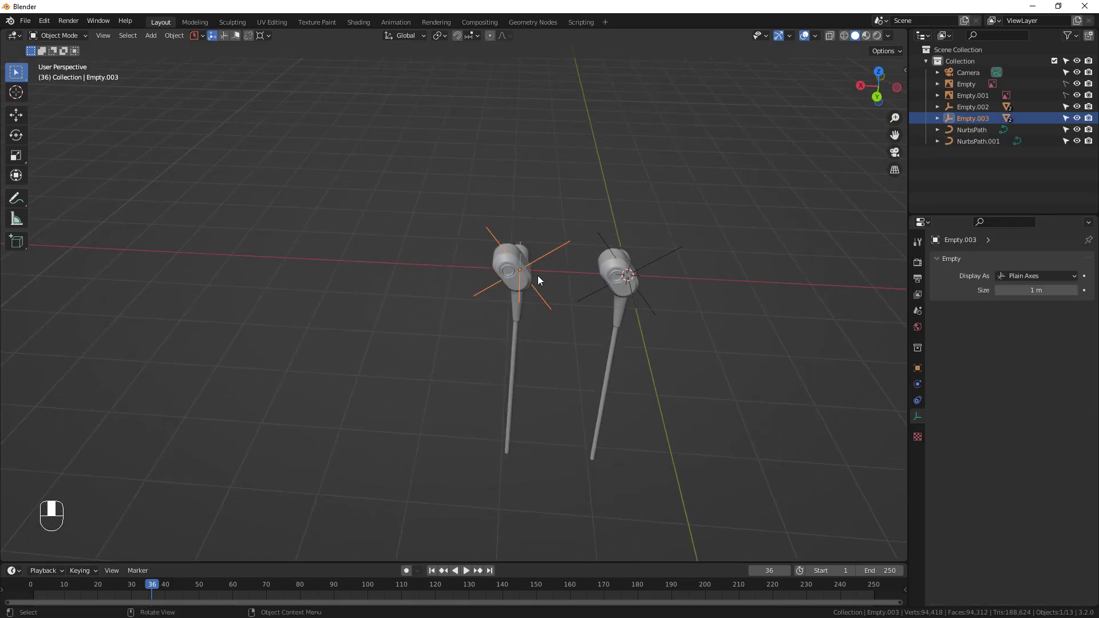
key("g")
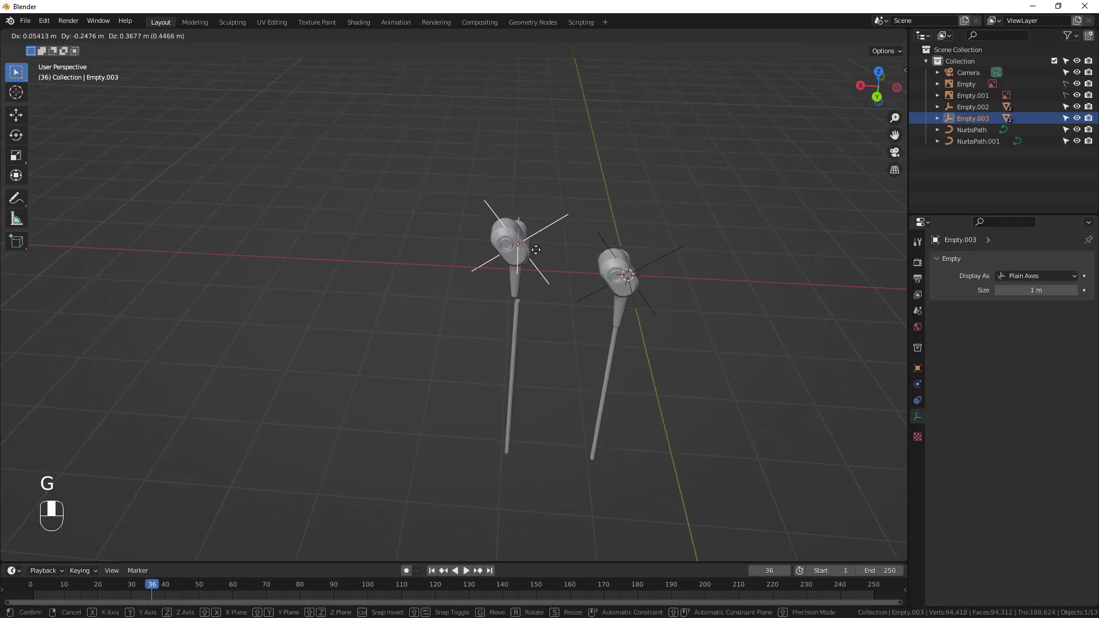
right_click(536, 252)
middle_click_drag(516, 335, 526, 312)
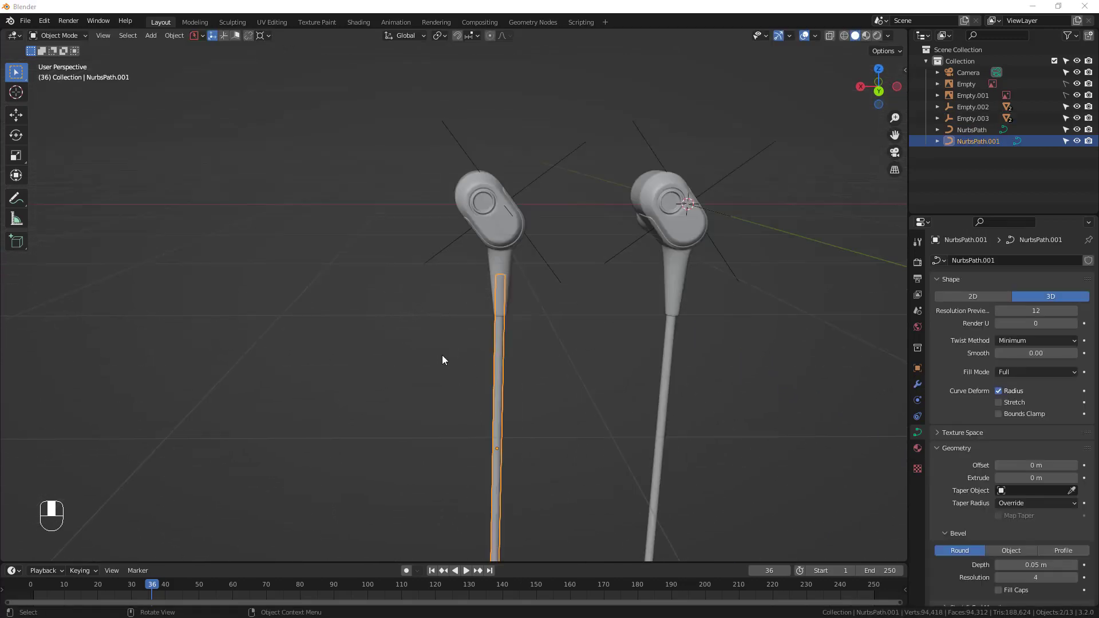
Parent the original earphone's cable to its plain axes empty with Object (Keep Transform)
left_click(668, 342)
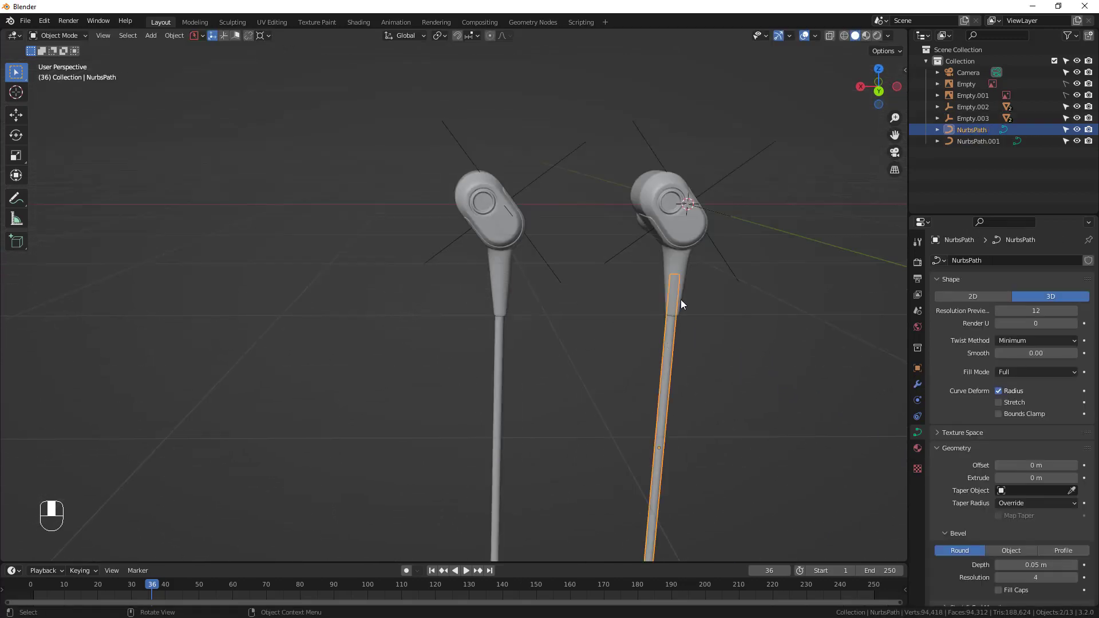
middle_click_drag(705, 308, 682, 296)
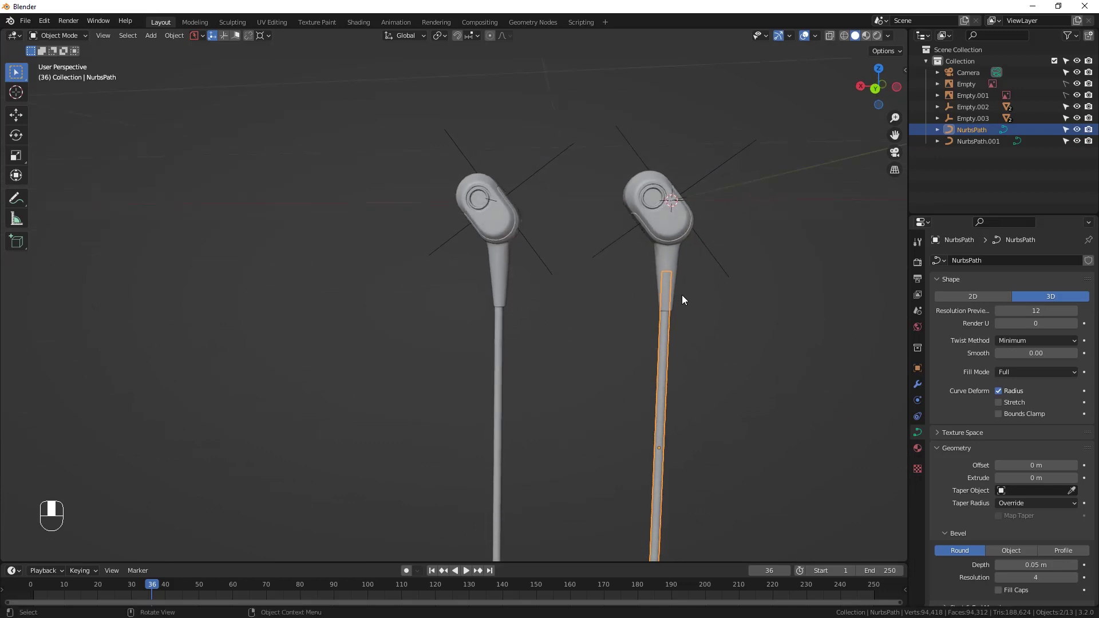
middle_click_drag(678, 340, 658, 400)
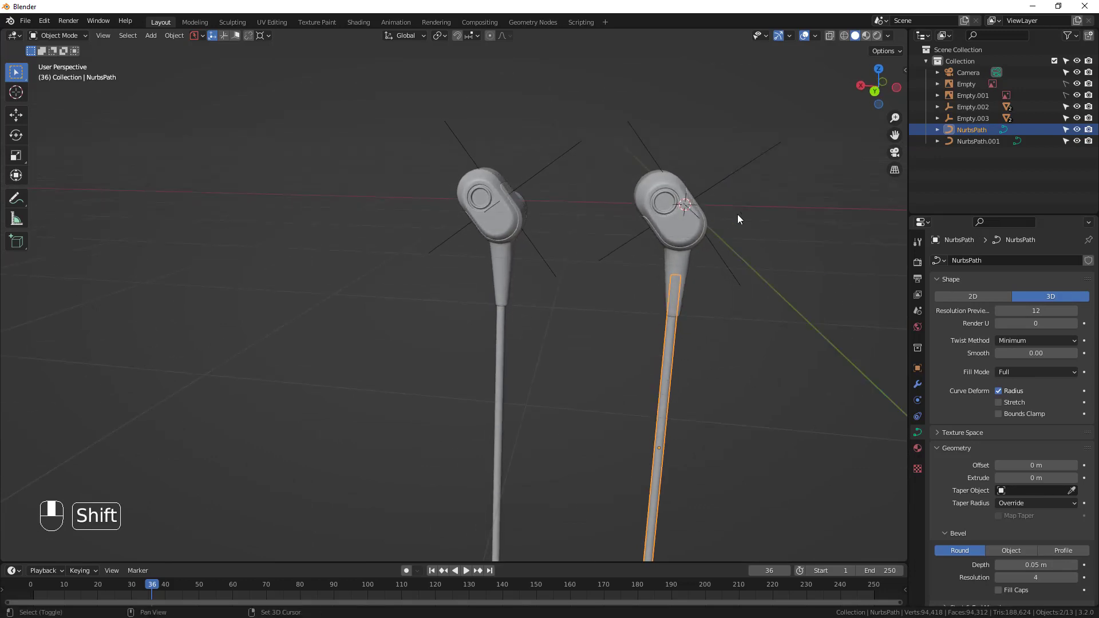
left_click(733, 175, "shift")
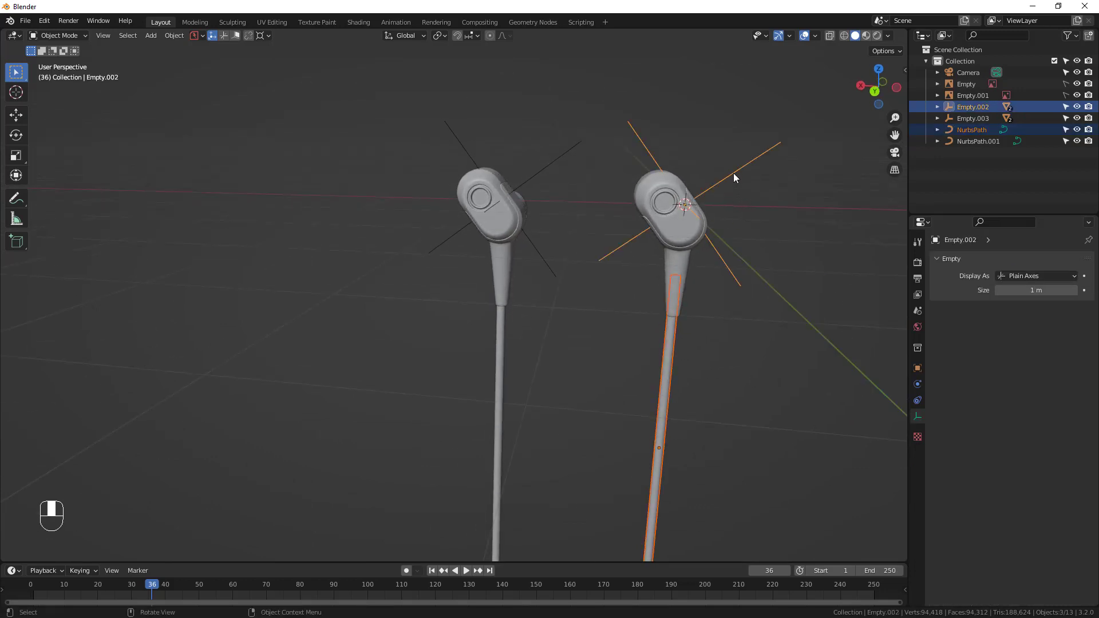
key("ctrl+l")
key("ctrl+l")
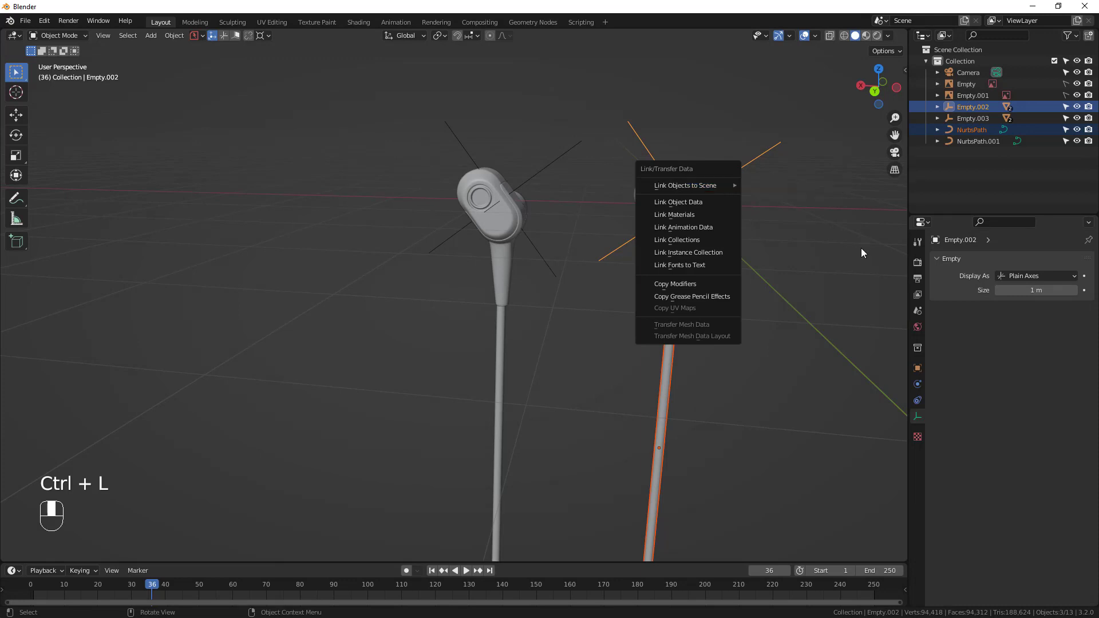
key("ctrl+p")
left_click(812, 267)
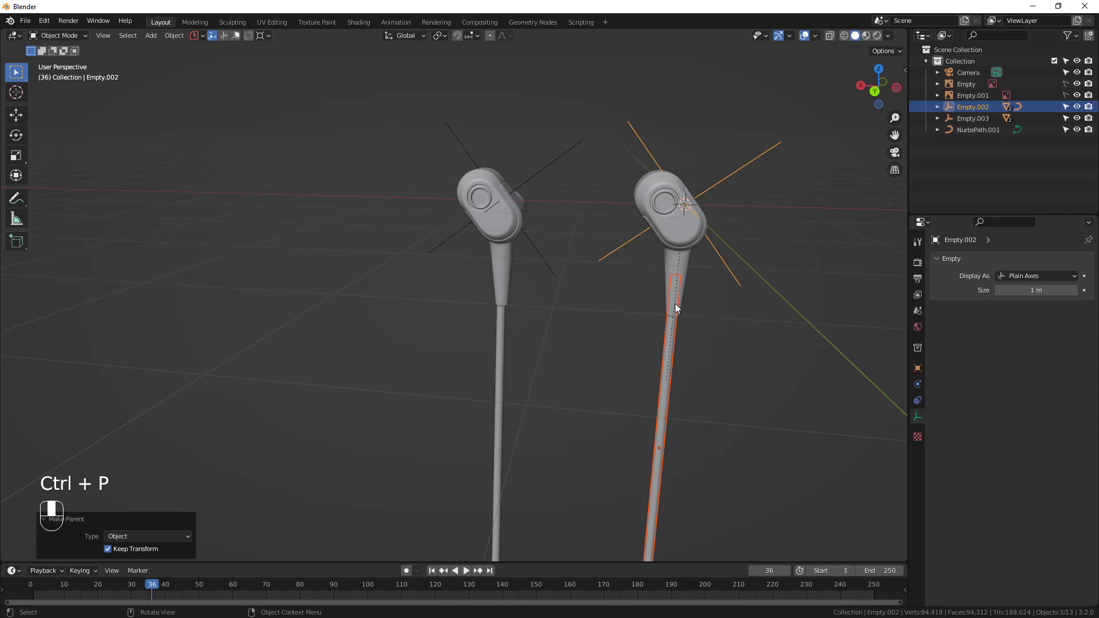
Parent the duplicated cable to the duplicate earphone's plain axes empty with Object (Keep Transform)
left_click(490, 321)
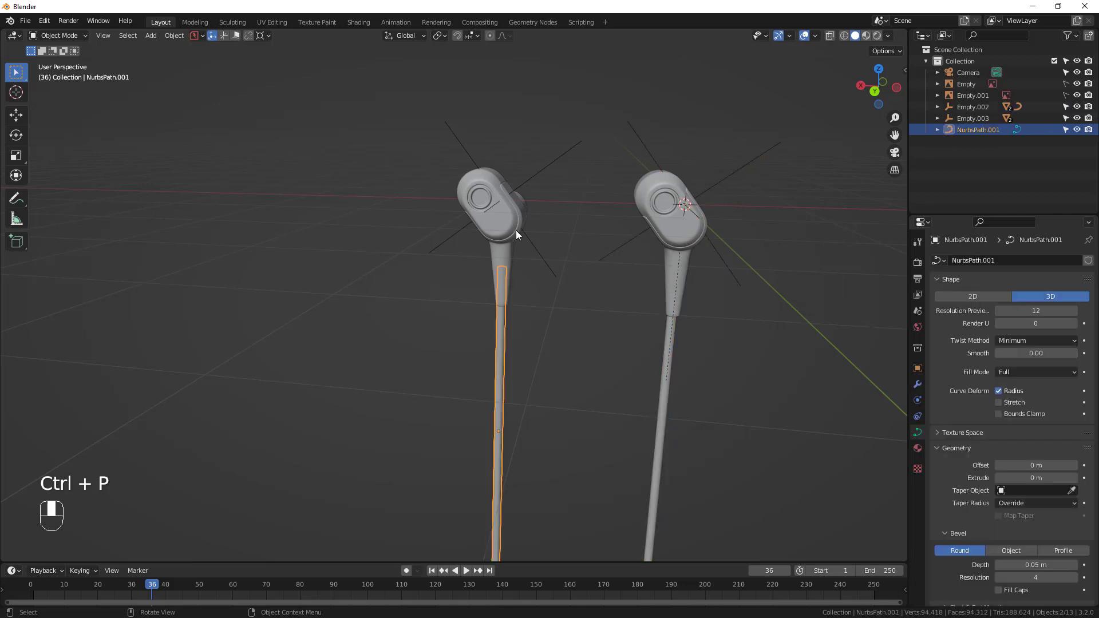
left_click(538, 177, "shift")
key("ctrl+p")
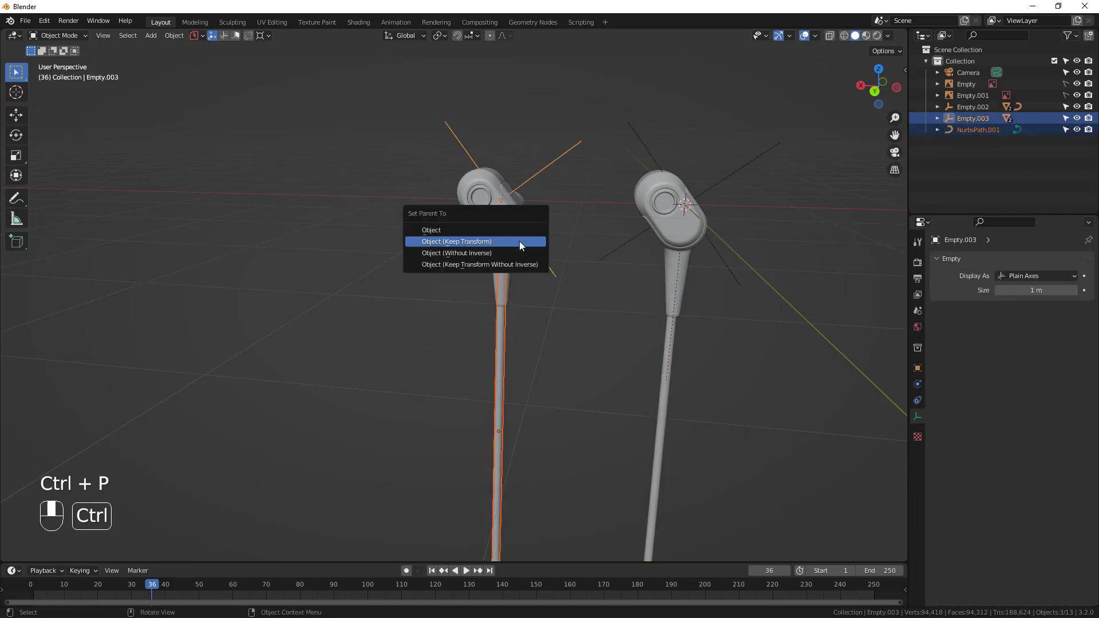
left_click(519, 242)
Mirror the duplicated earphone's empty along the global X axis so it faces opposite the original
middle_click_drag(267, 172, 504, 184)
left_click(508, 182)
scroll(506, 221, "up", 3)
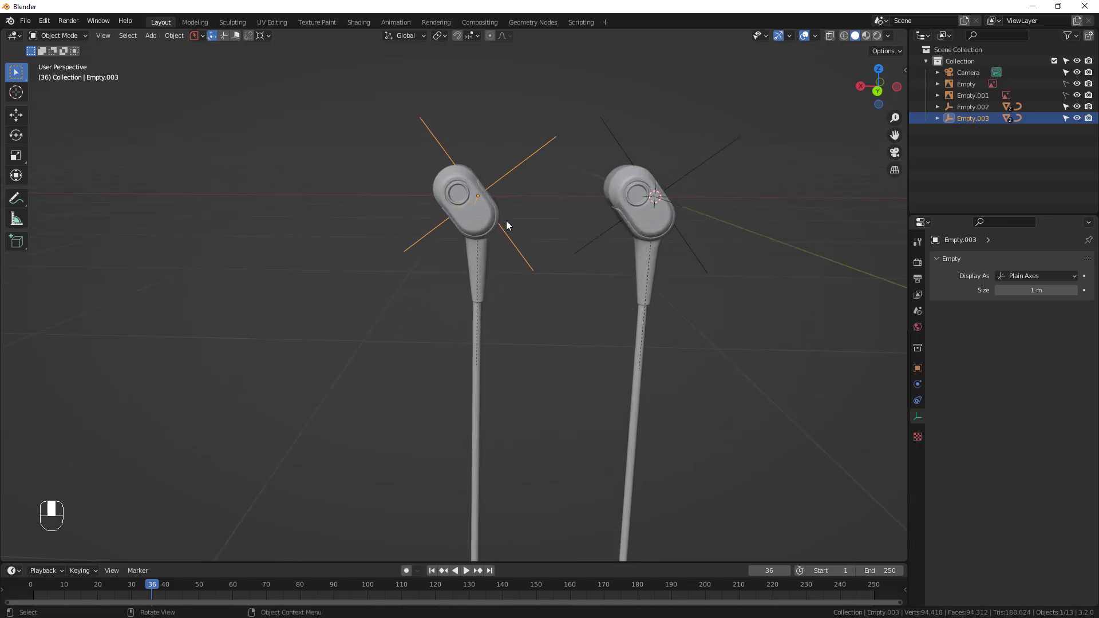
scroll(492, 212, "down", 4)
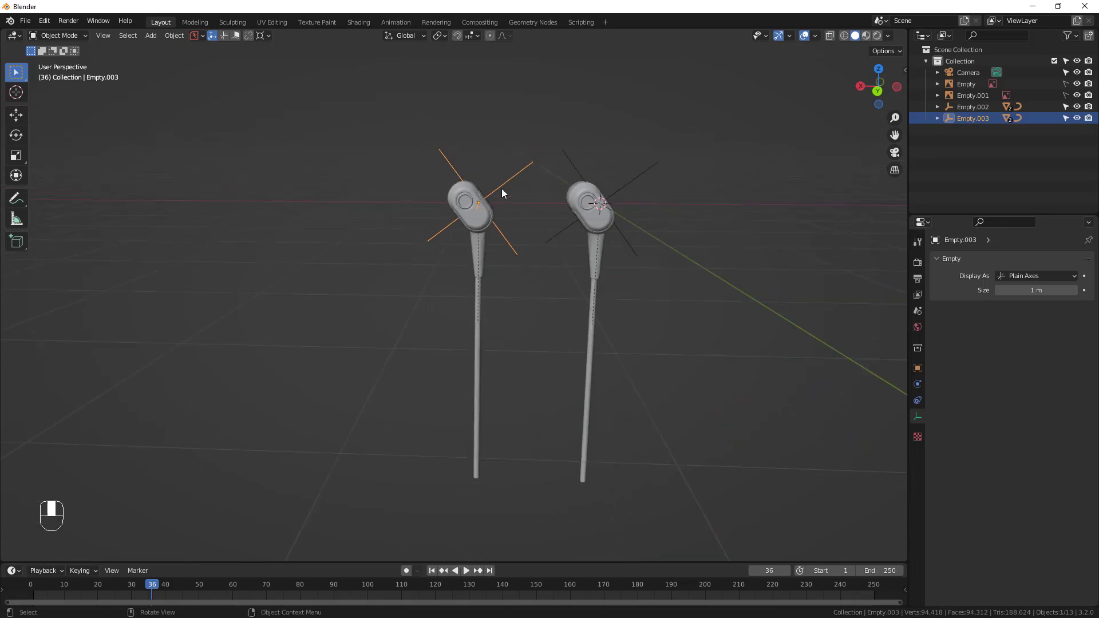
right_click(503, 184)
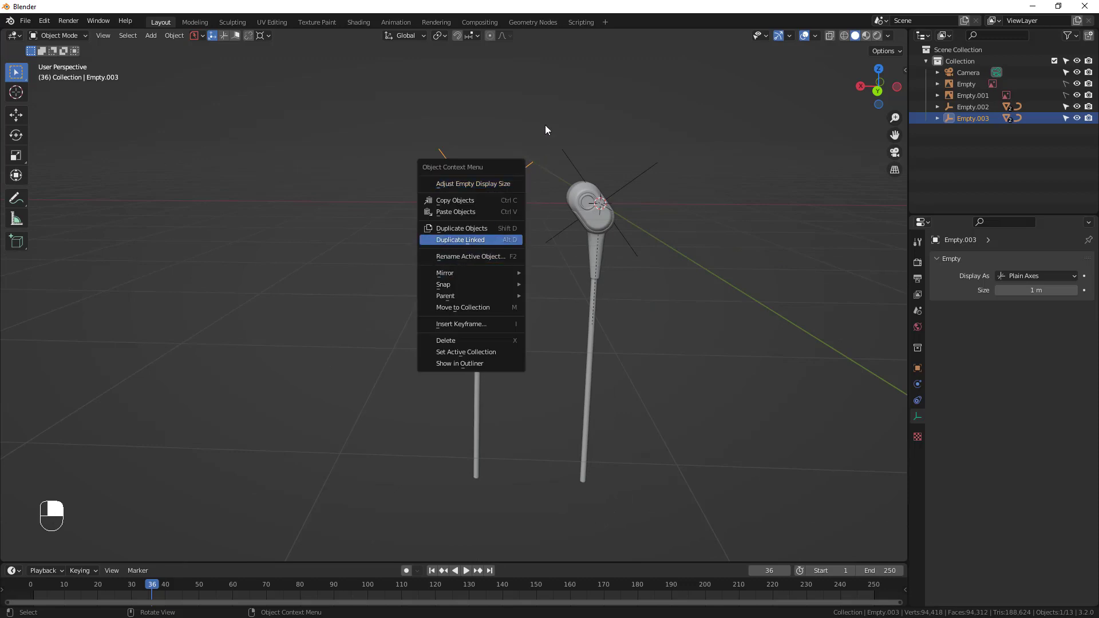
scroll(506, 197, "up", 4)
right_click(496, 190)
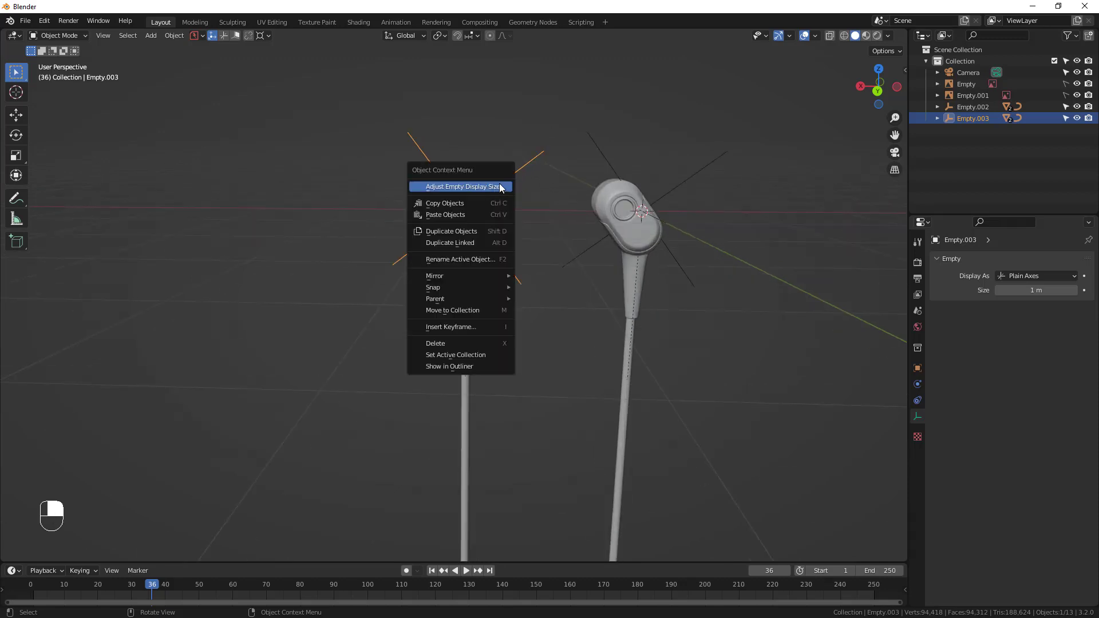
mouse_move(481, 276)
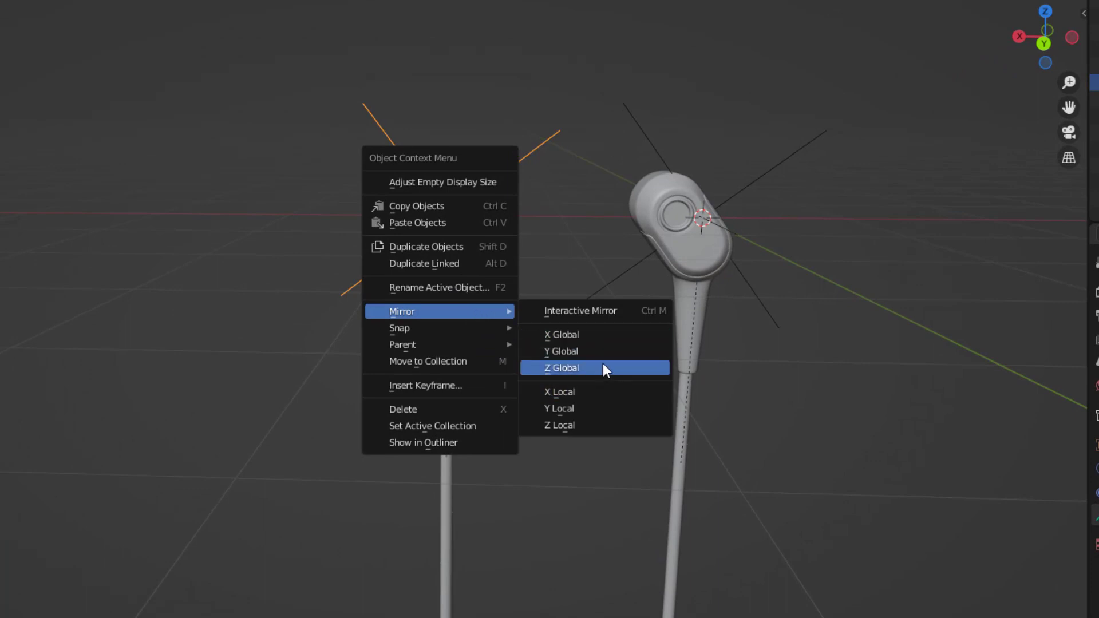
left_click(601, 337)
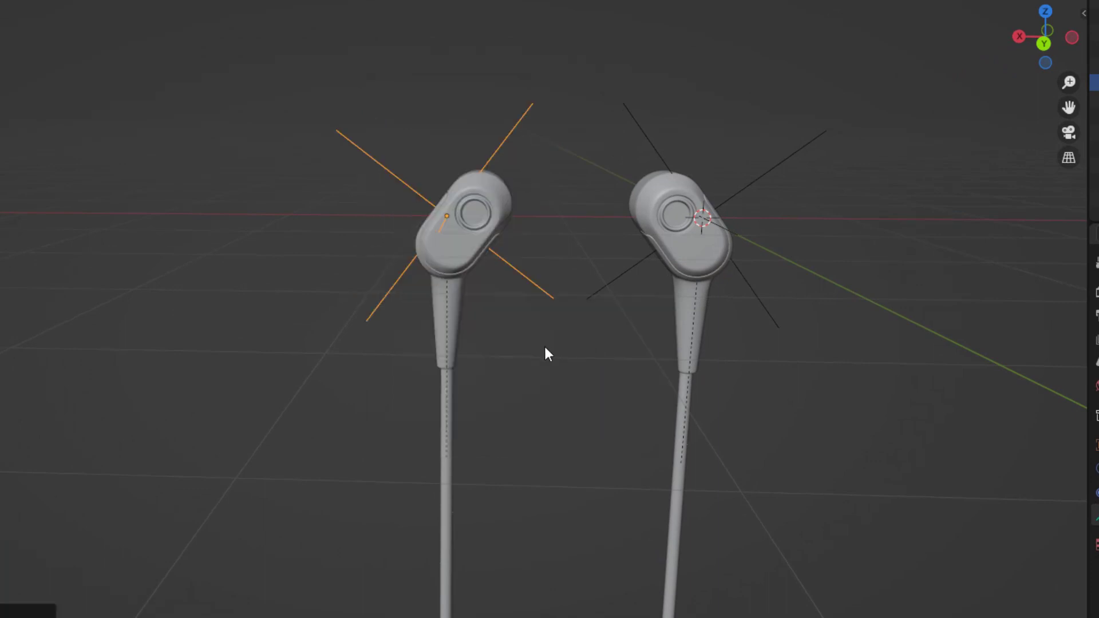
Split the 3D viewport into two side by side and enlarge the timeline area beneath the second viewport
scroll(699, 386, "down", 3)
right_click_drag(699, 385, 648, 379)
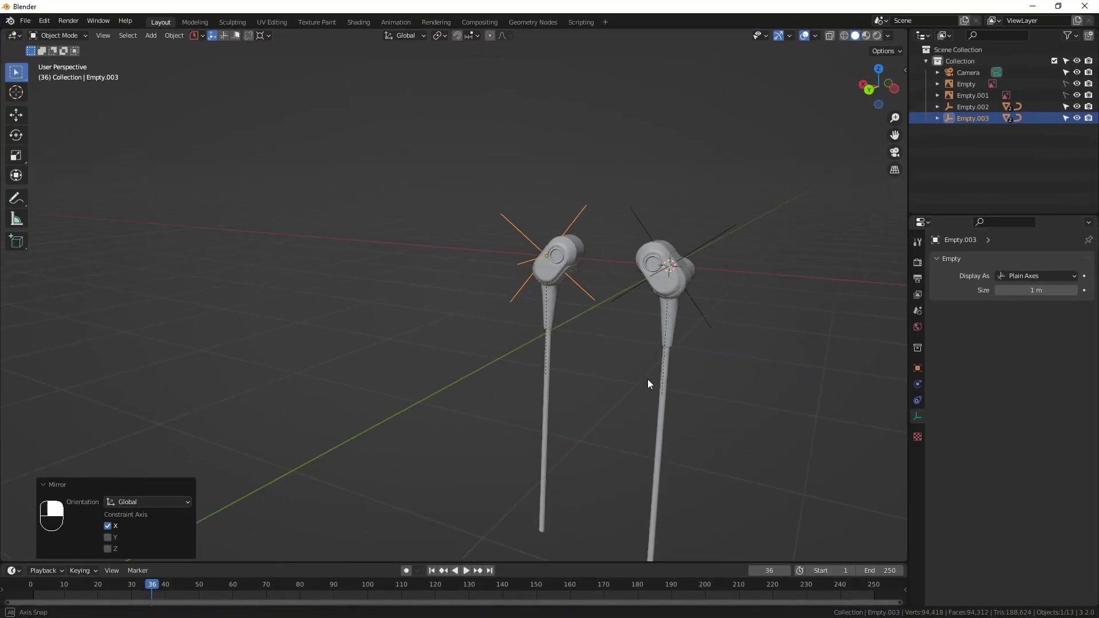
middle_click_drag(647, 379, 620, 311)
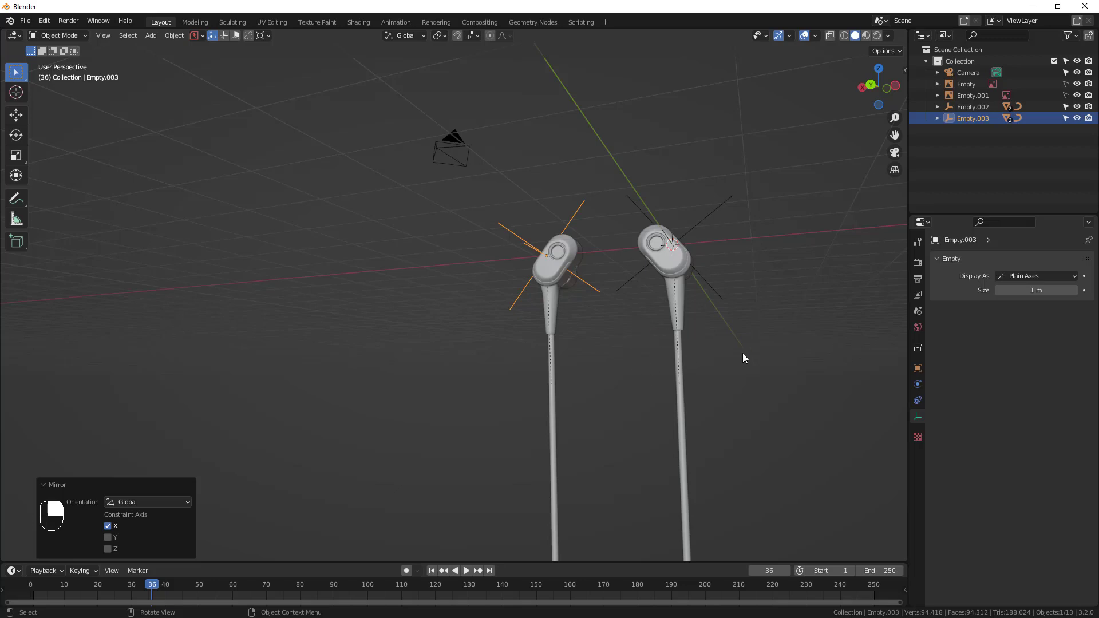
middle_click_drag(582, 341, 569, 310)
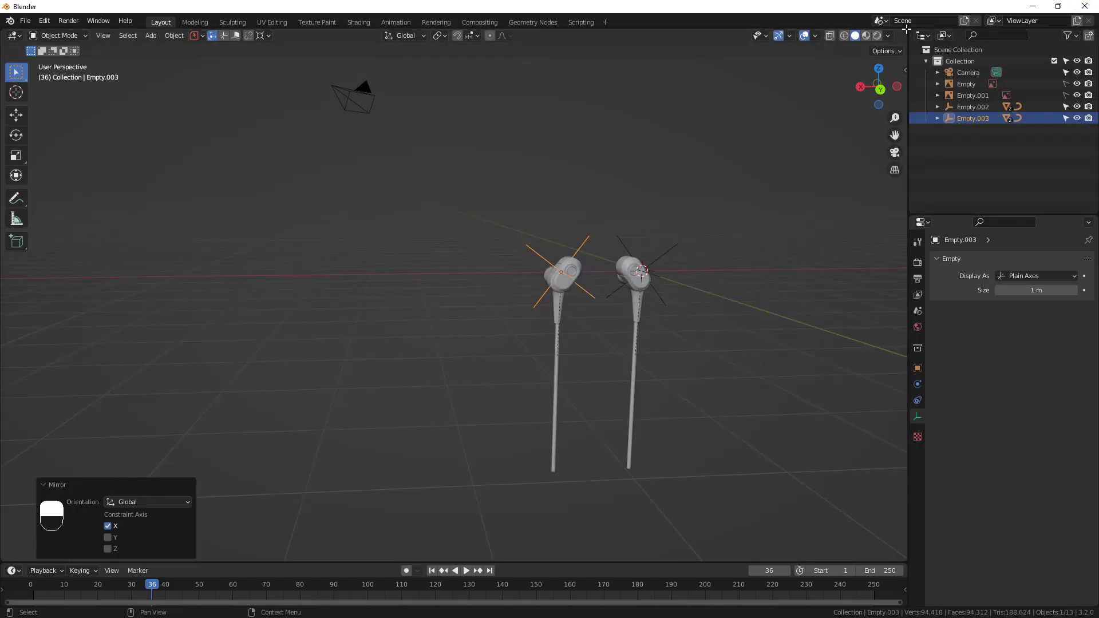
left_click_drag(906, 29, 519, 149)
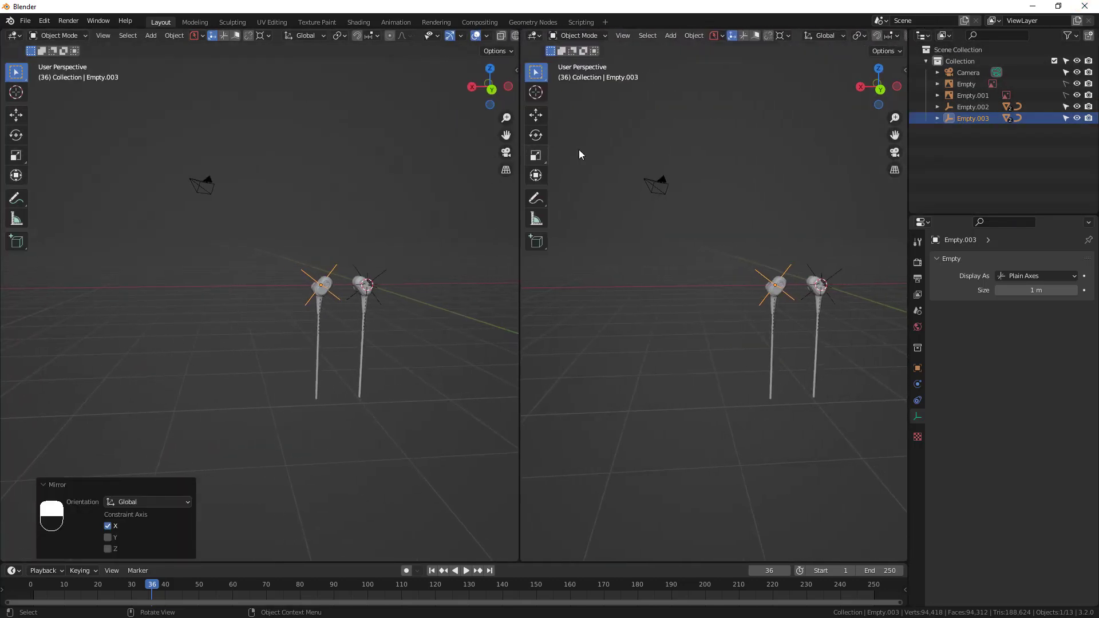
left_click_drag(526, 563, 508, 404)
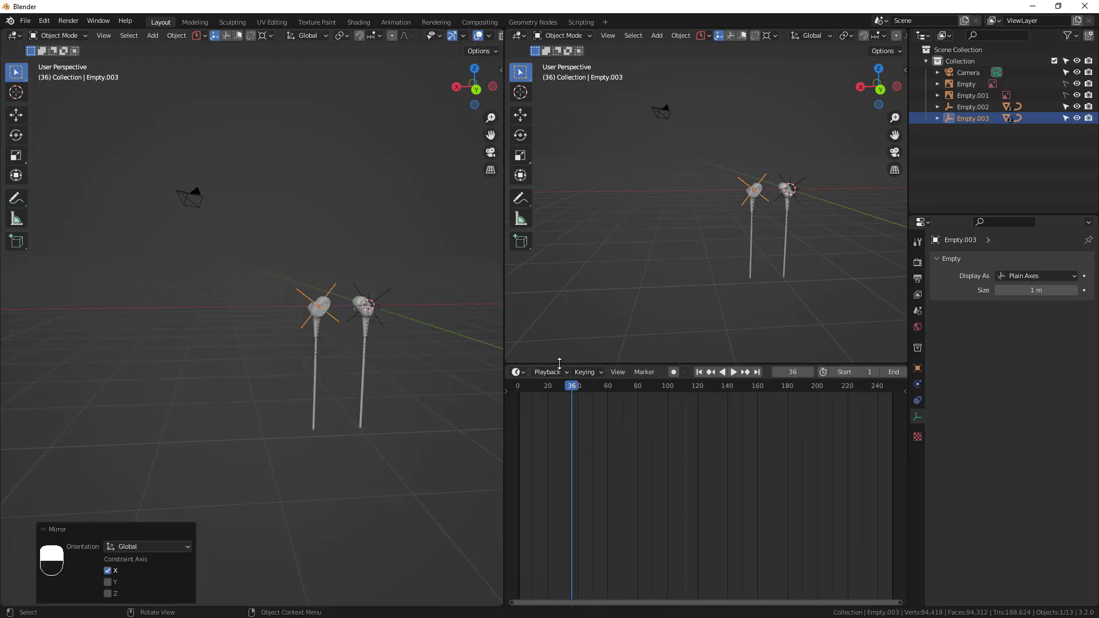
left_click_drag(558, 363, 559, 336)
Turn the enlarged timeline area into a Shader Editor
scroll(413, 331, "up", 3)
middle_click_drag(414, 328, 312, 338)
left_click(518, 345)
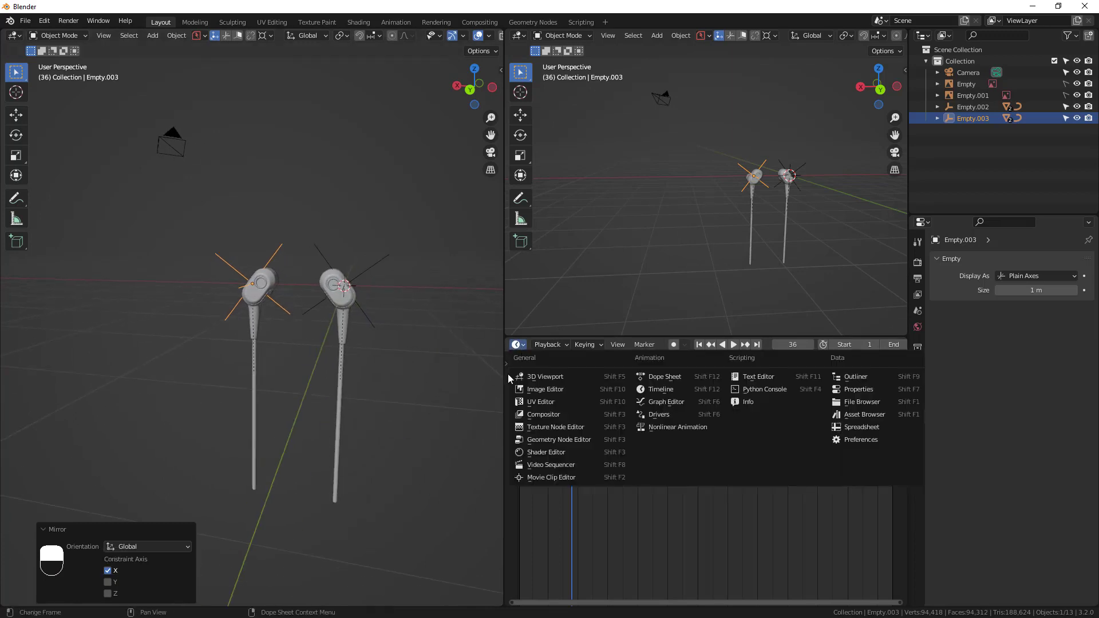
left_click(551, 453)
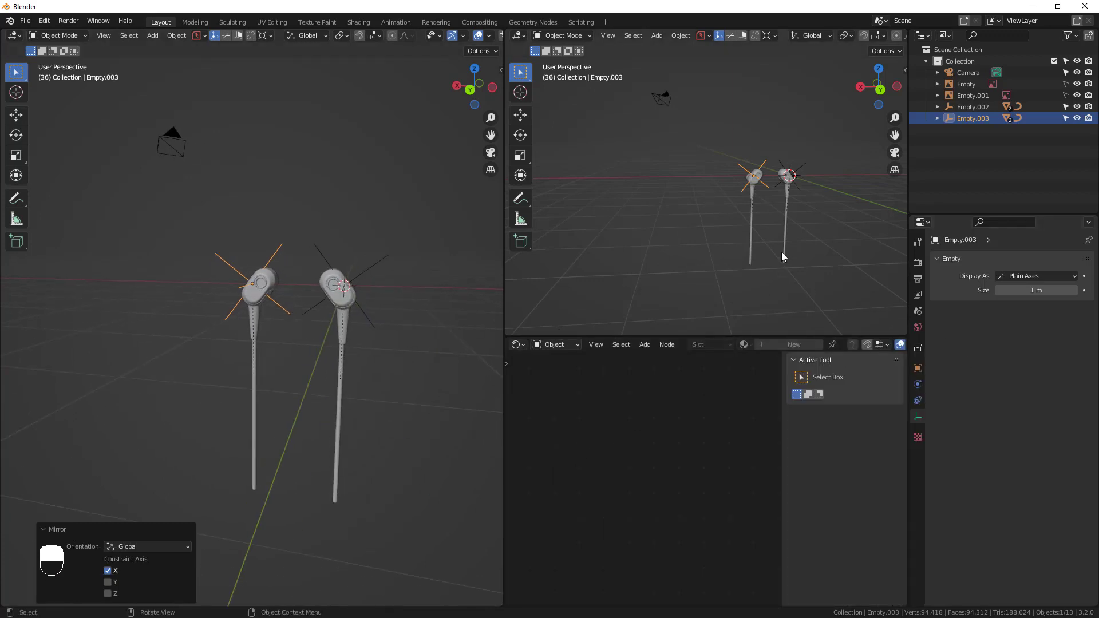
Look through the scene camera in the smaller viewport above the Shader Editor and hide that viewport's toolbar
left_click(896, 153)
scroll(735, 222, "up", 3)
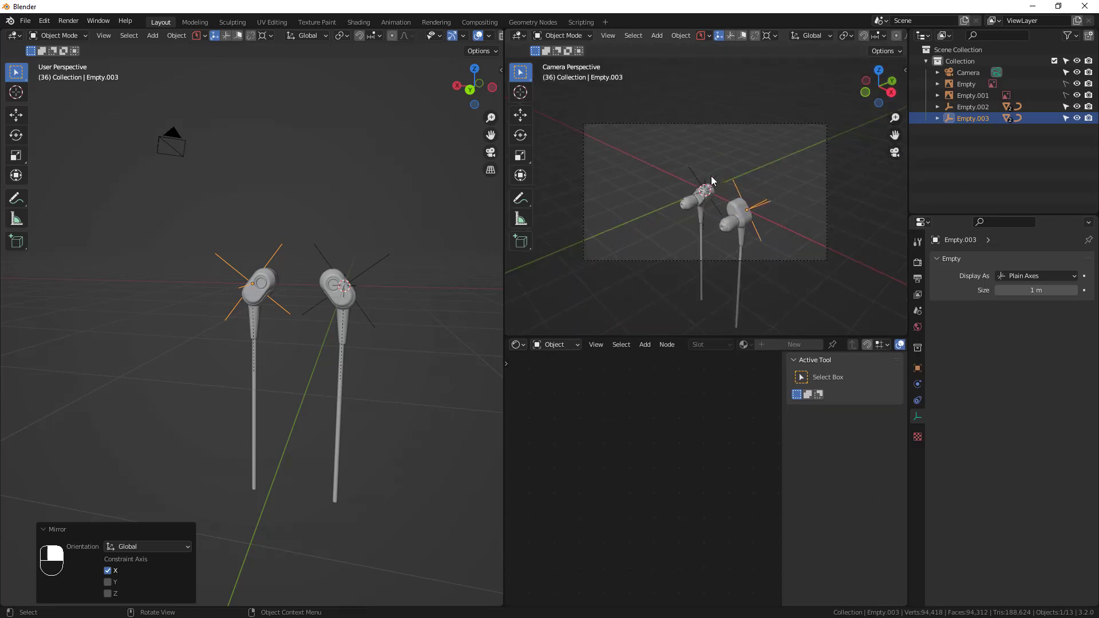
middle_click_drag(737, 256, 760, 240, "shift")
key("t")
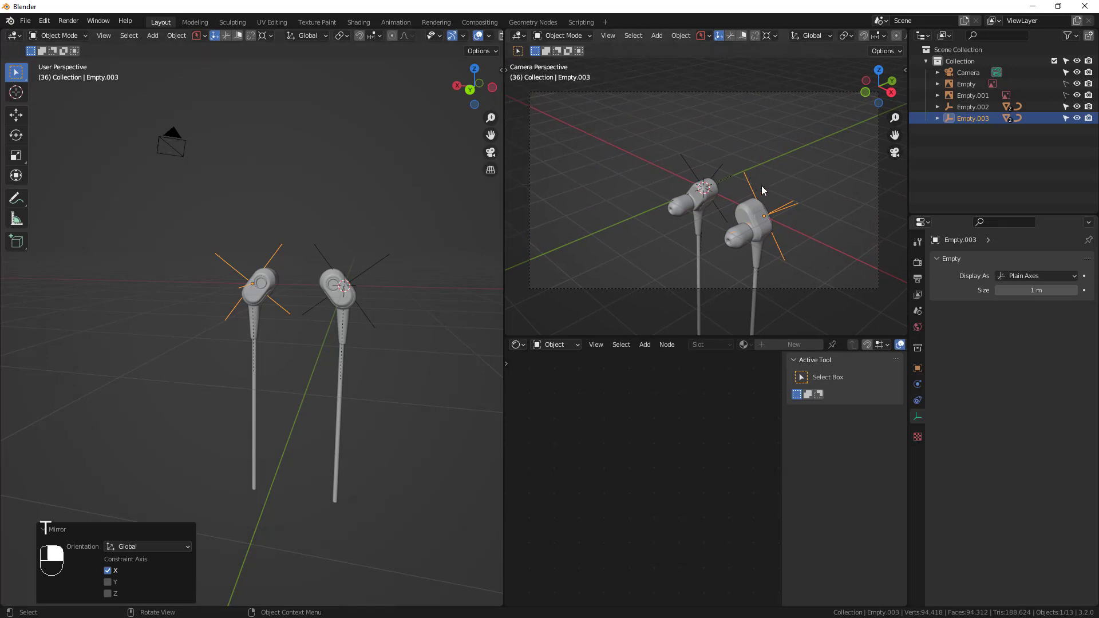
Lock the camera to the view and orbit it to frame both earphones at an angle
key("n")
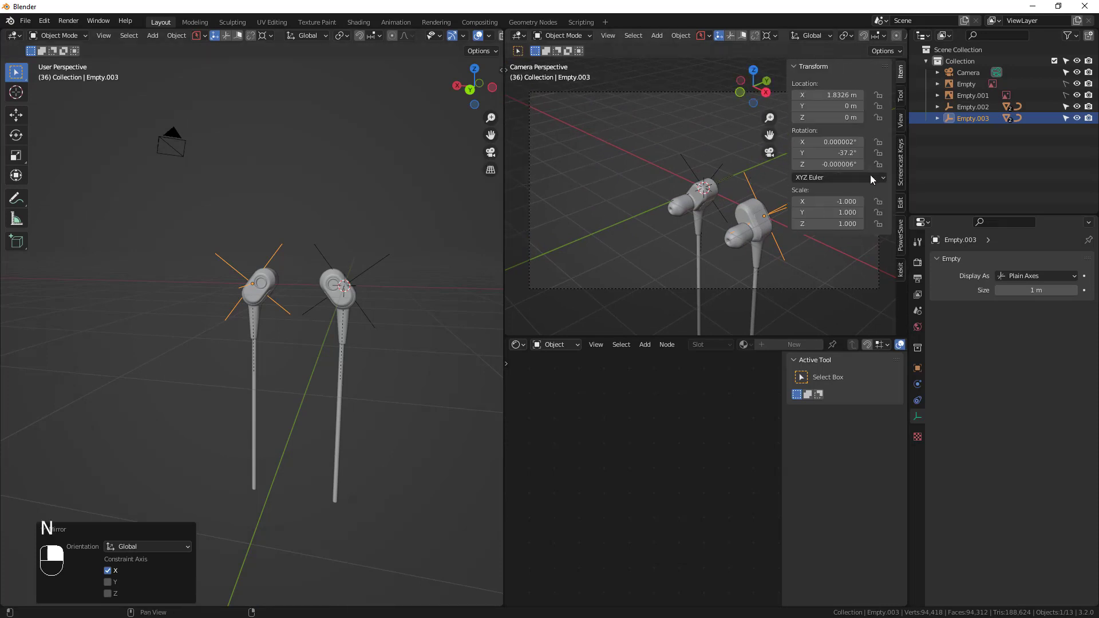
left_click(901, 122)
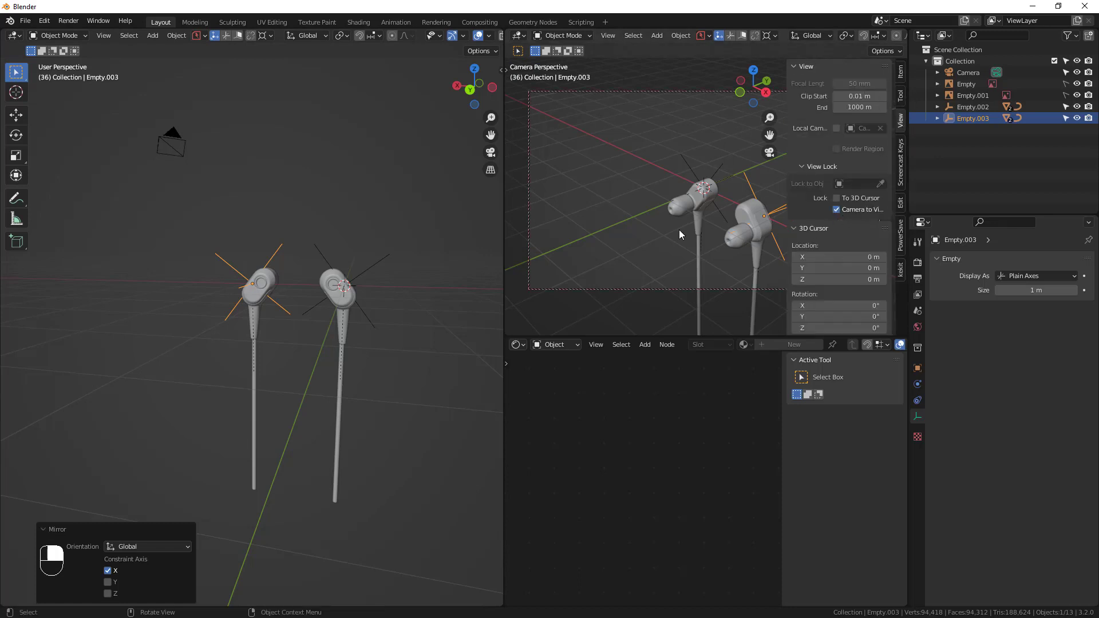
key("n")
mouse_move(742, 227)
middle_mouse_down()
mouse_move(688, 209)
mouse_move(795, 221)
mouse_move(795, 192)
mouse_move(750, 245)
mouse_move(730, 231)
middle_mouse_up()
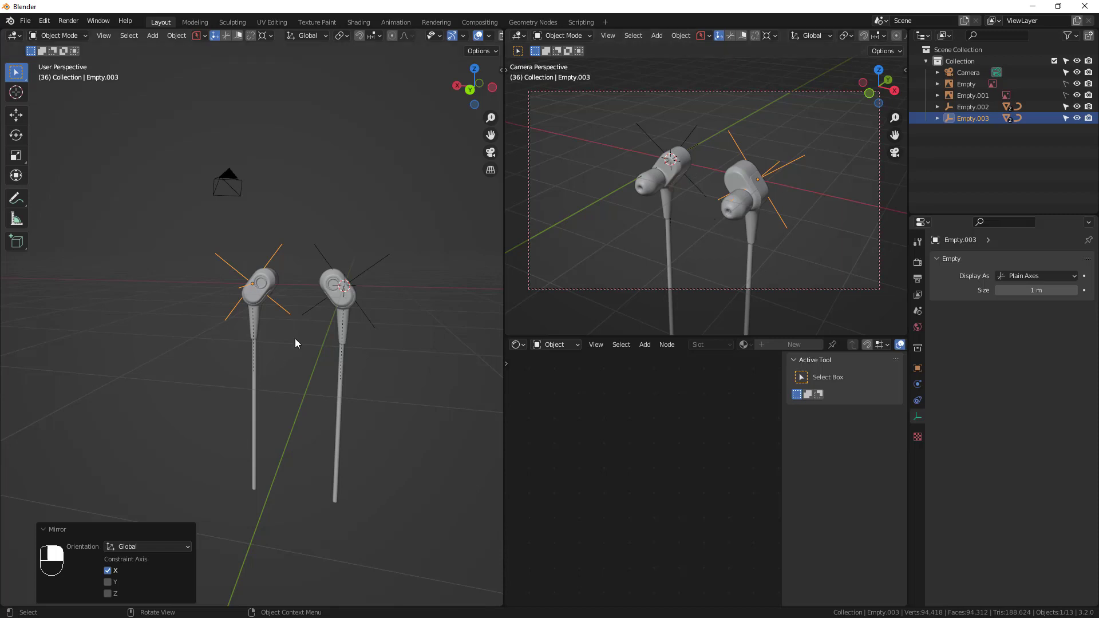
Add a mesh plane and scale it up by a factor of about 6.14
middle_click_drag(290, 380, 327, 325)
key("shift+a")
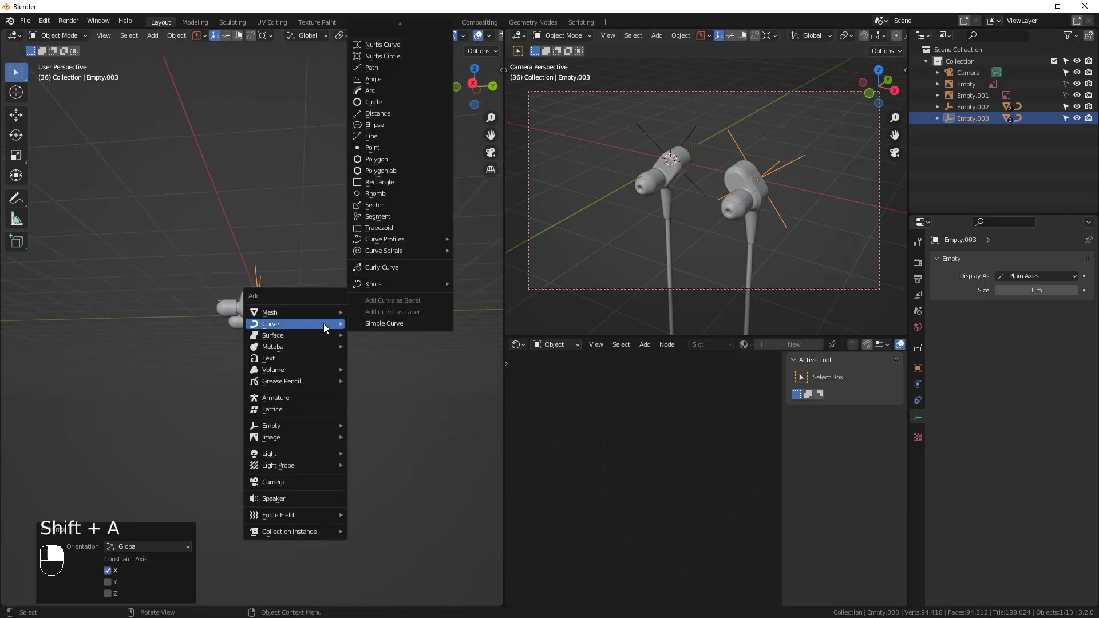
mouse_move(322, 312)
left_click(376, 311)
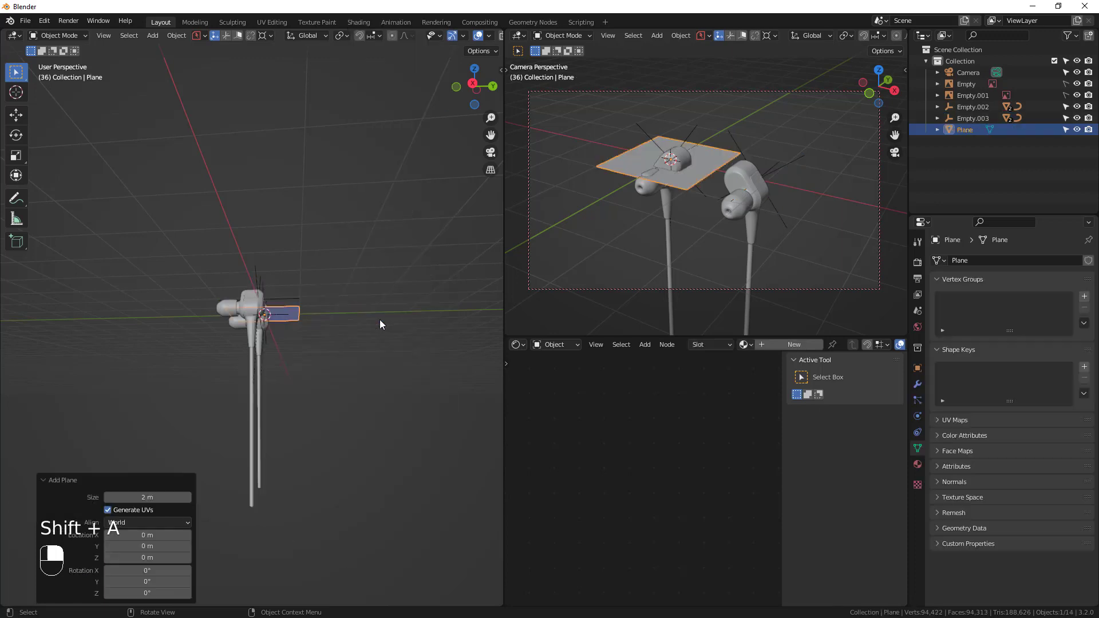
key("s")
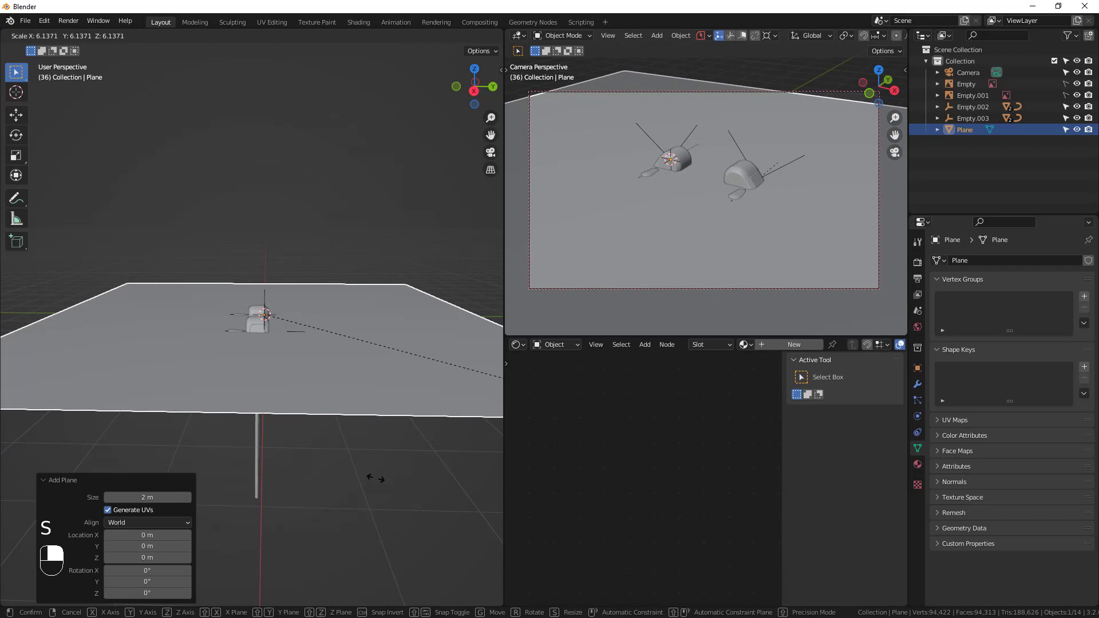
left_click(376, 478)
Rotate the plane 90° about the global X axis so it stands upright
middle_click_drag(375, 478, 375, 472)
key("r")
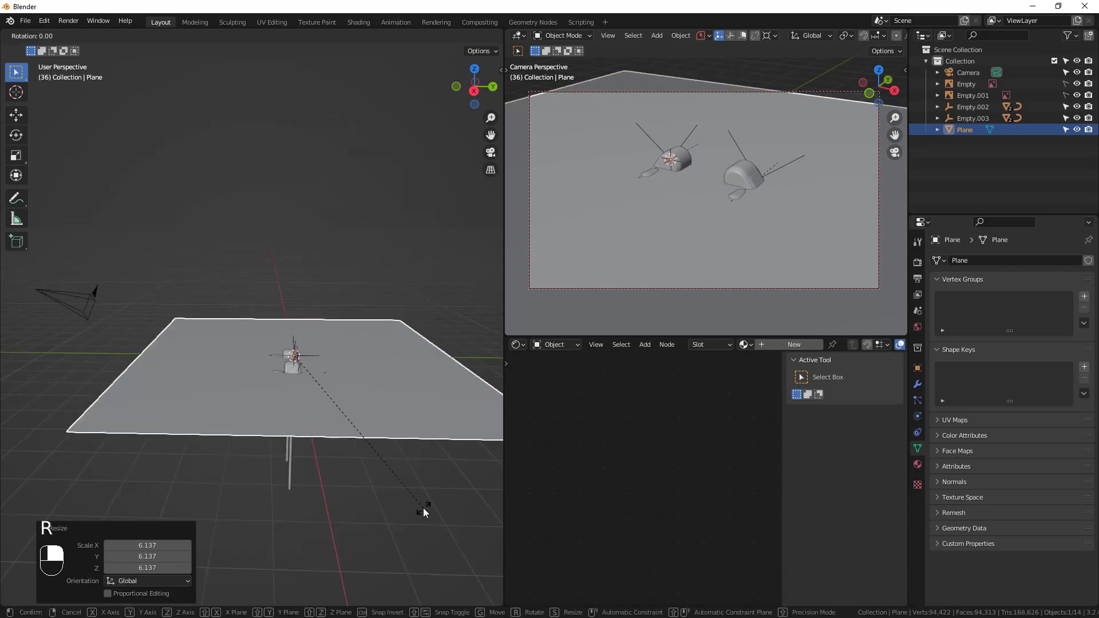
type("x")
type("90")
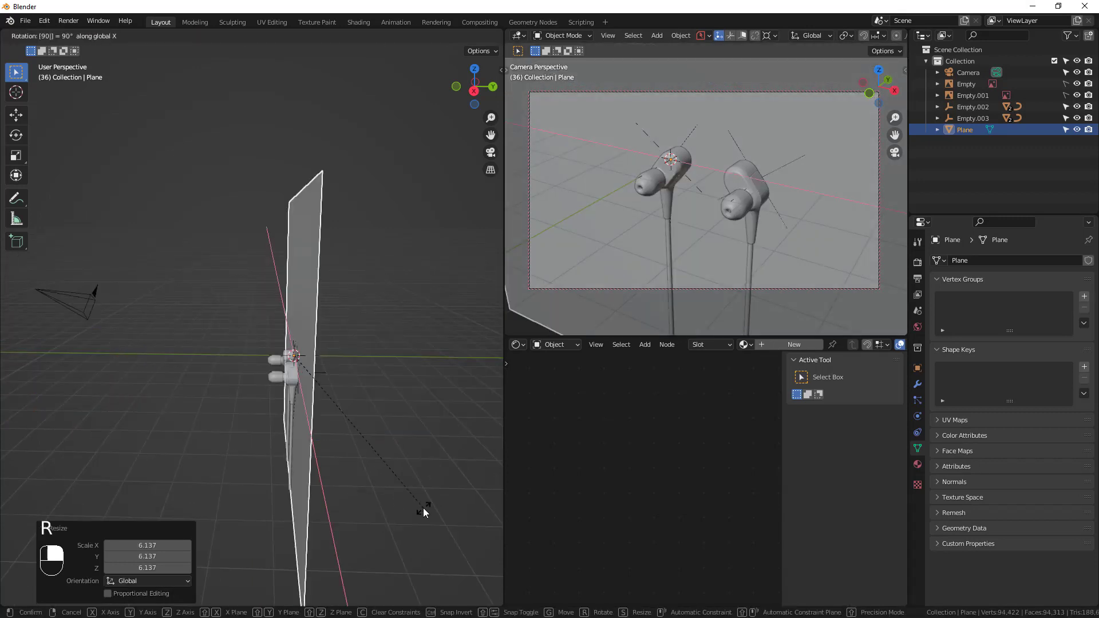
key("Return")
Move the upright plane about 6.18 m along Y to serve as a backdrop behind the earphones
mouse_move(376, 488)
middle_mouse_down()
mouse_move(352, 493)
mouse_move(379, 494)
middle_mouse_up()
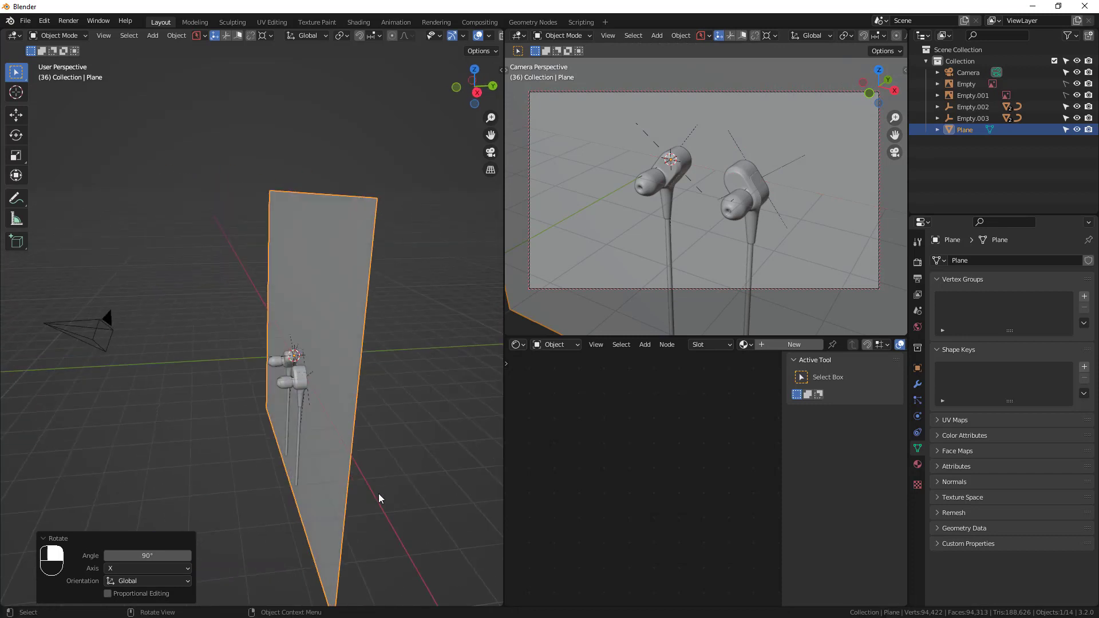
key("g")
key("y")
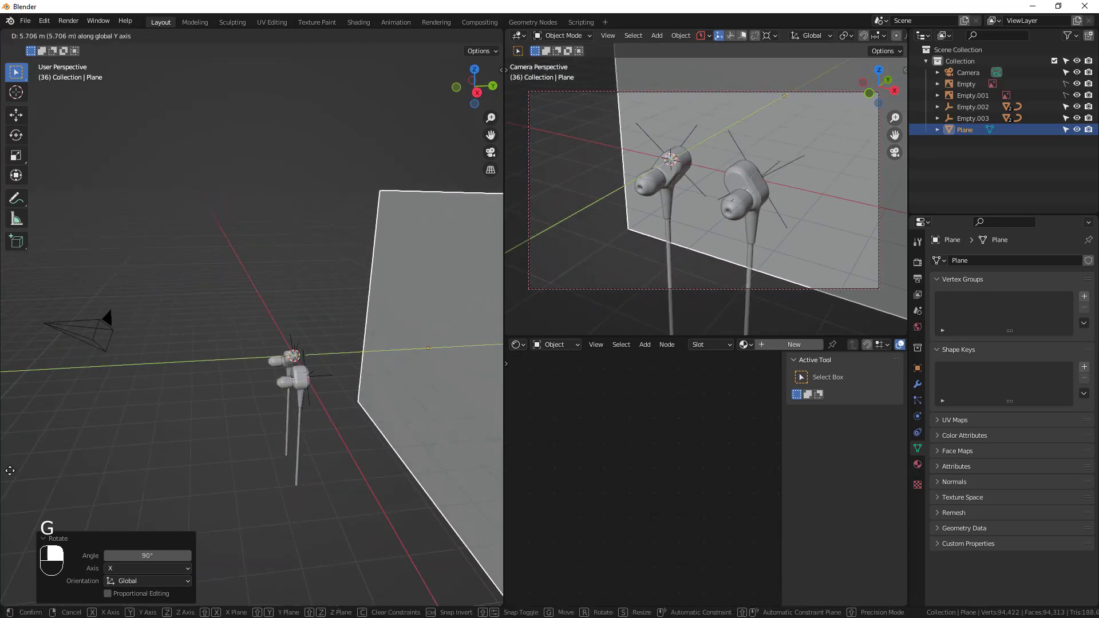
left_click(20, 467)
Reposition the locked camera to frame both earphones from the front against the backdrop plane
middle_click_drag(712, 265, 689, 248)
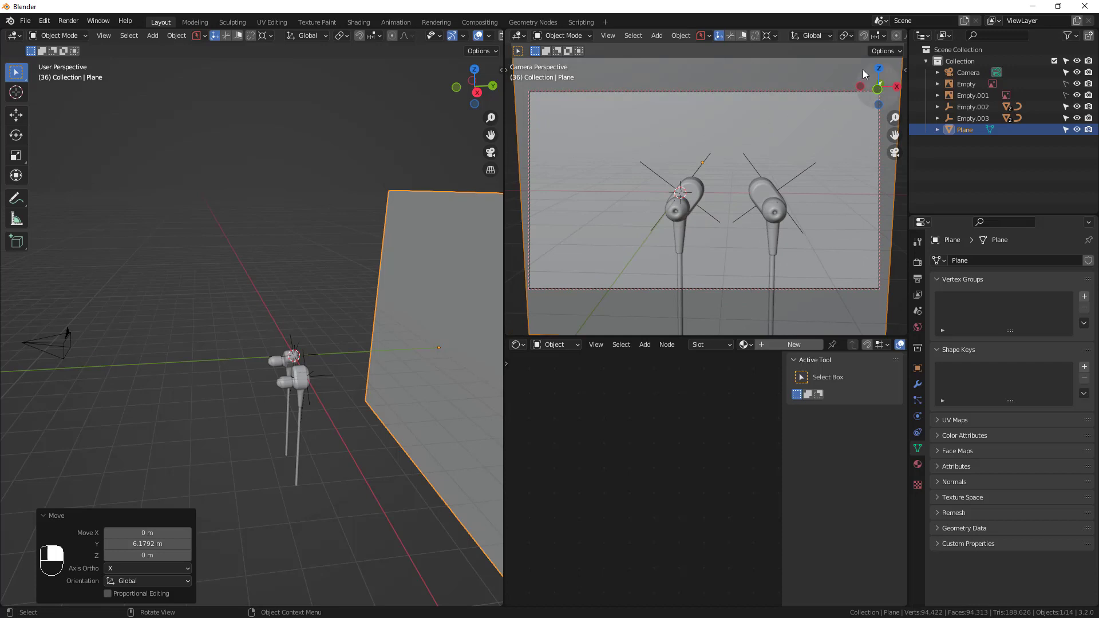
scroll(832, 32, "down", 6)
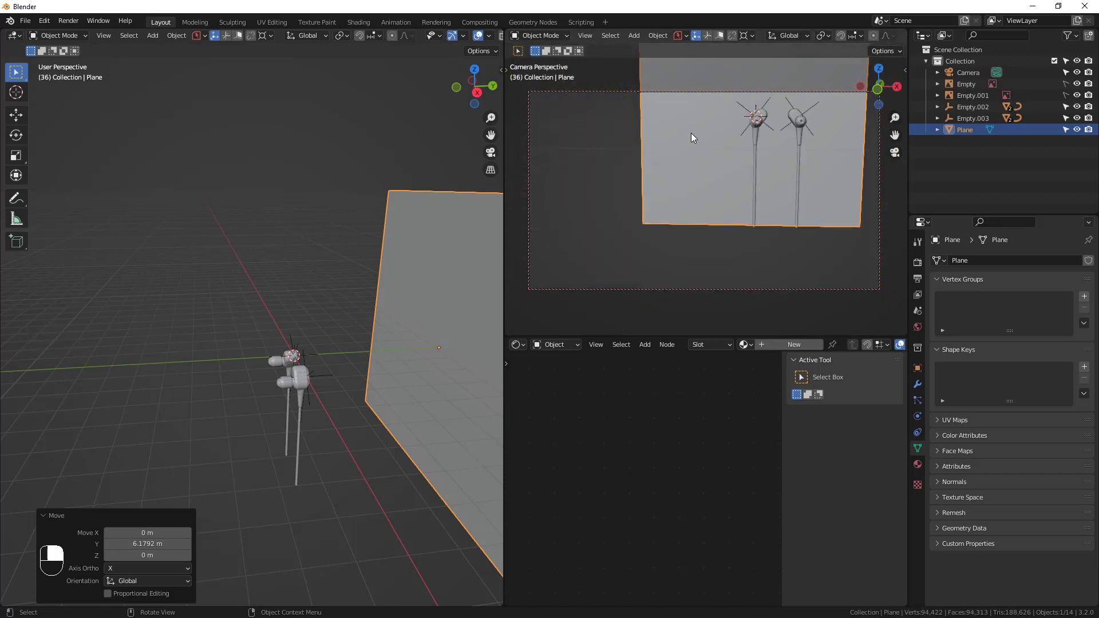
scroll(711, 128, "up", 4)
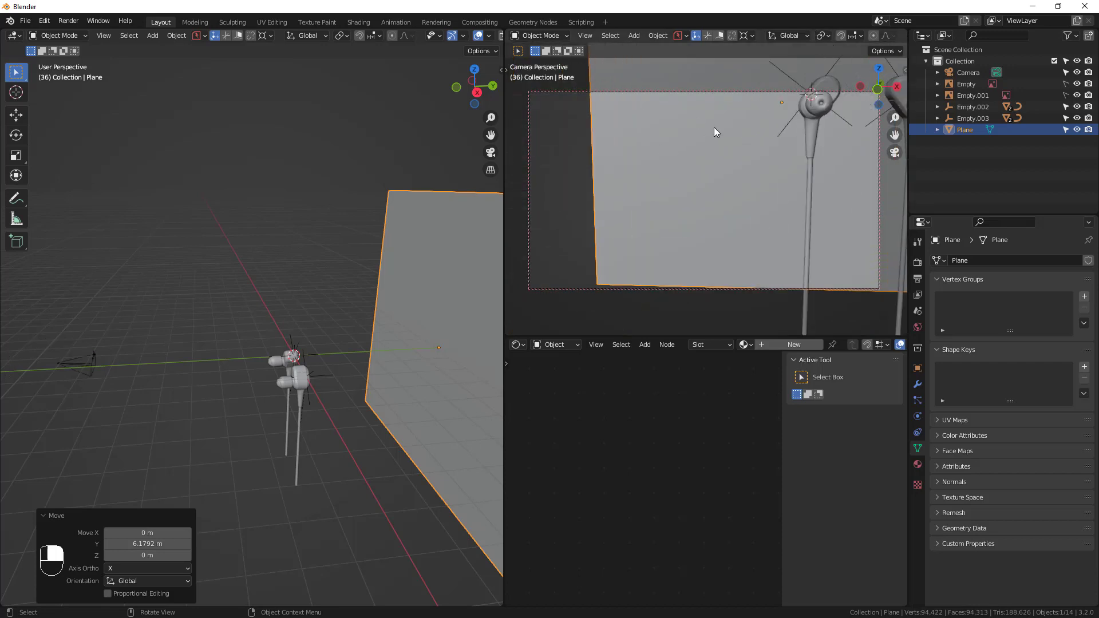
middle_click_drag(784, 143, 712, 91, "shift")
scroll(710, 219, "up", 3)
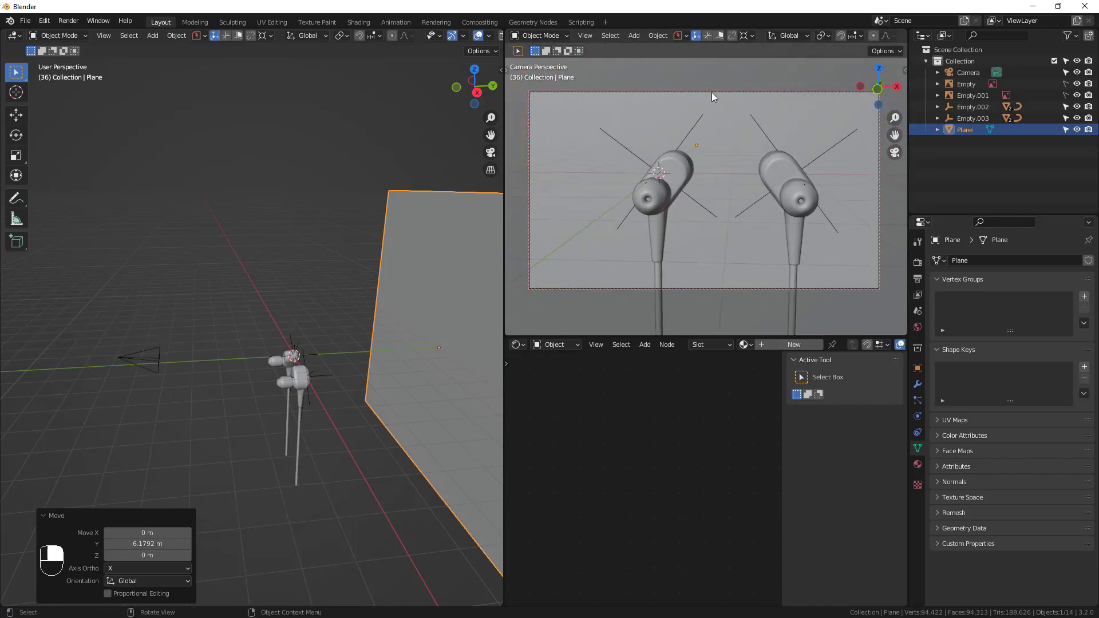
Hide the gizmos and overlays in the camera viewport and fine-tune the camera's framing of the earphones
scroll(830, 39, "down", 6)
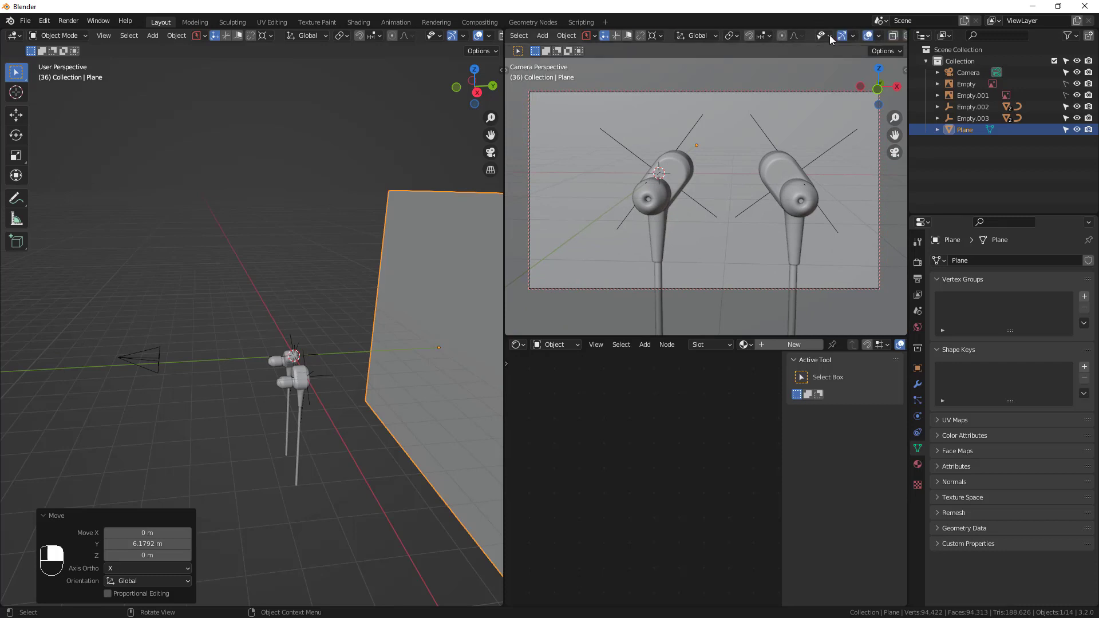
left_click(842, 36)
left_click(868, 36)
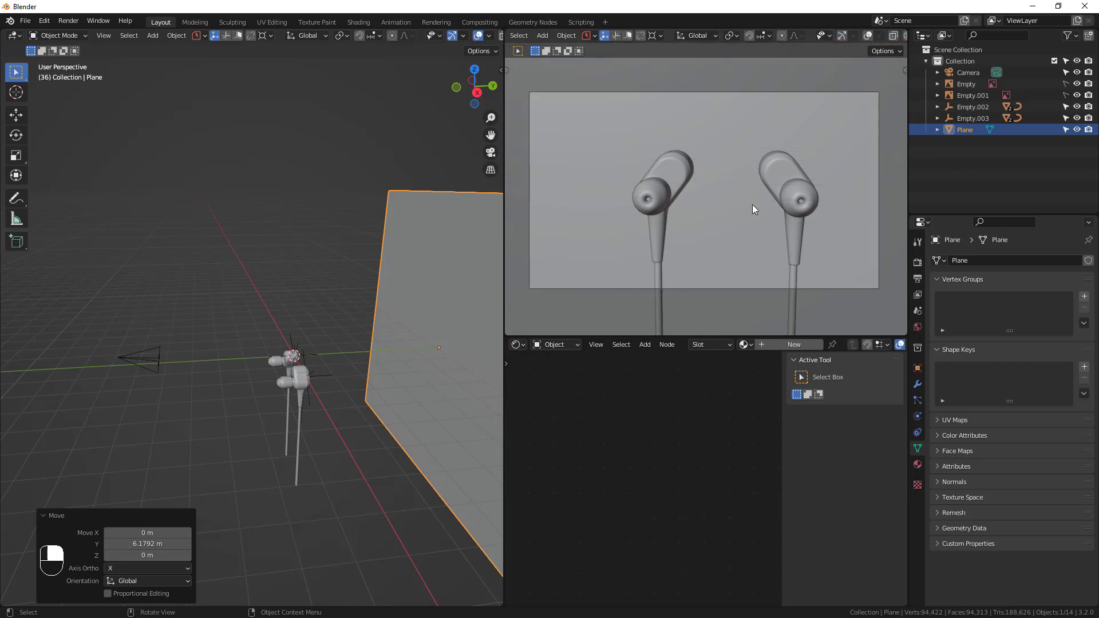
middle_click_drag(752, 206, 751, 208)
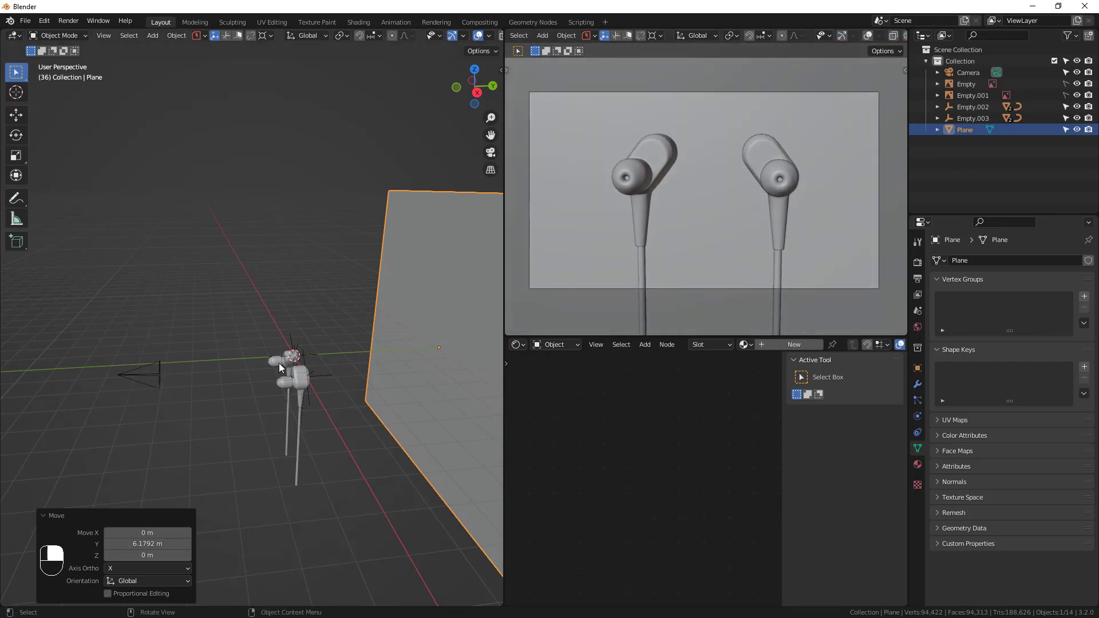
Set the scene's render engine to Cycles
middle_click_drag(280, 367, 244, 369)
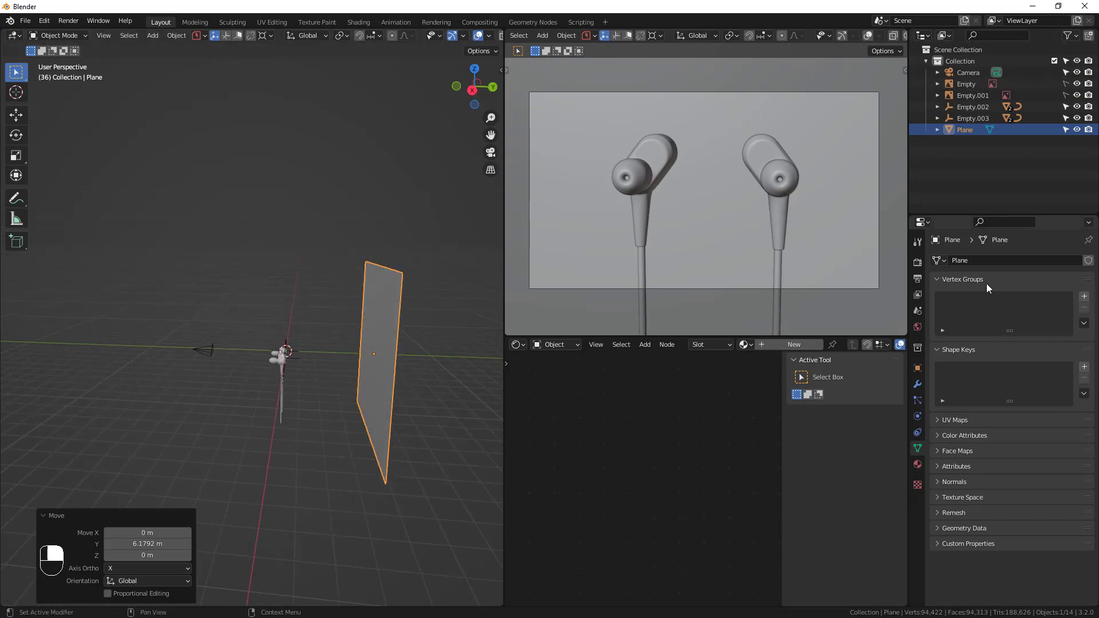
left_click(917, 263)
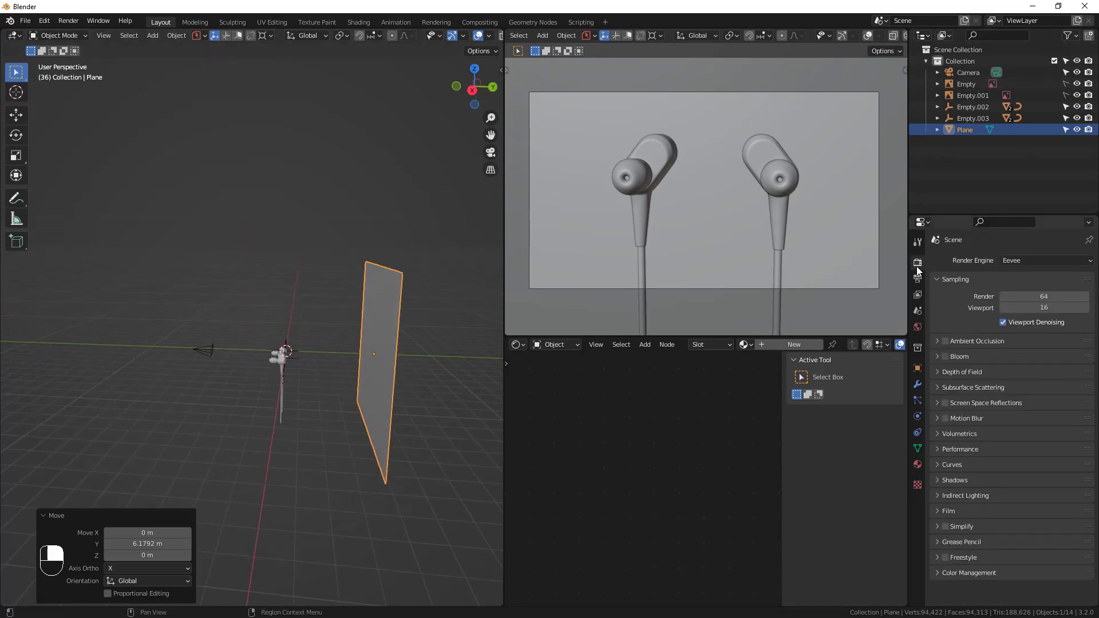
left_click(1024, 261)
left_click(1011, 298)
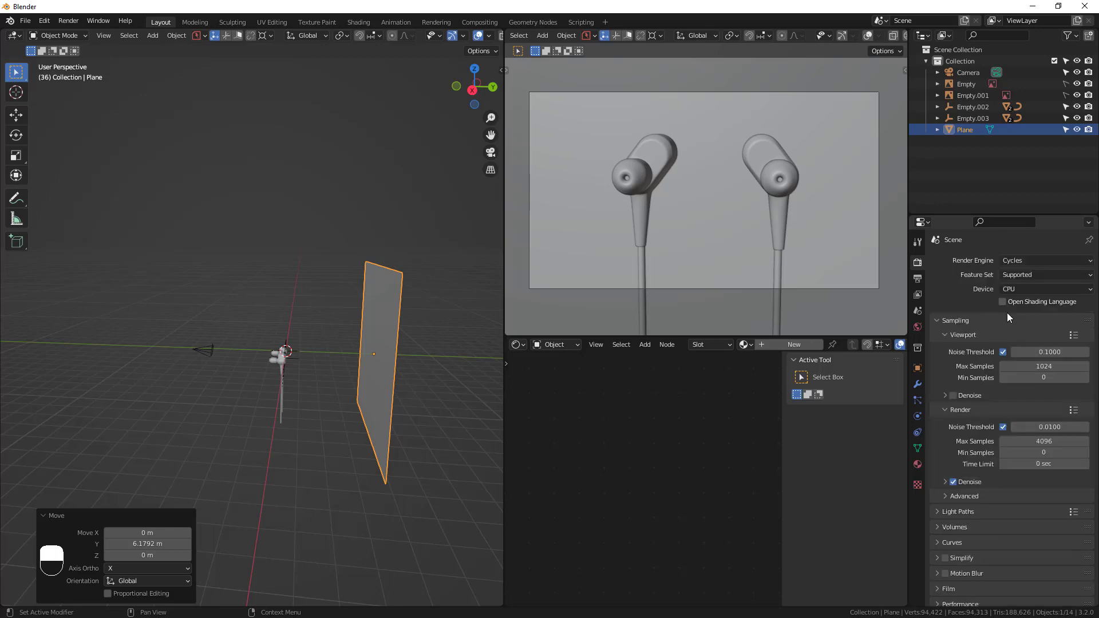
Set the Cycles device to GPU Compute and show the camera viewport in rendered shading
left_click(1015, 290)
left_click(1011, 314)
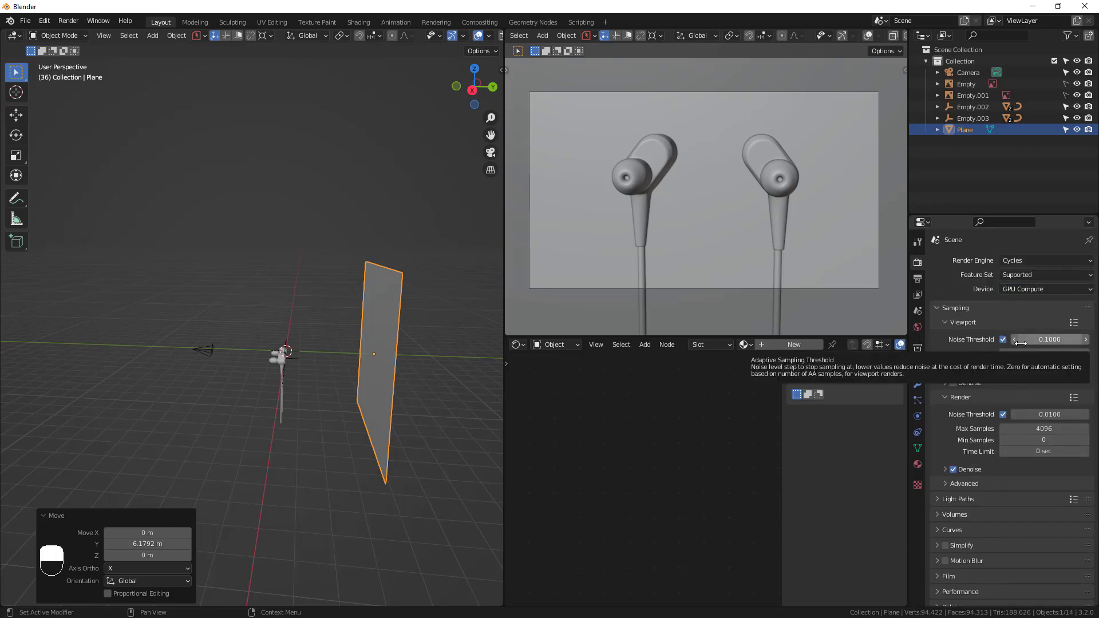
scroll(868, 38, "down", 3)
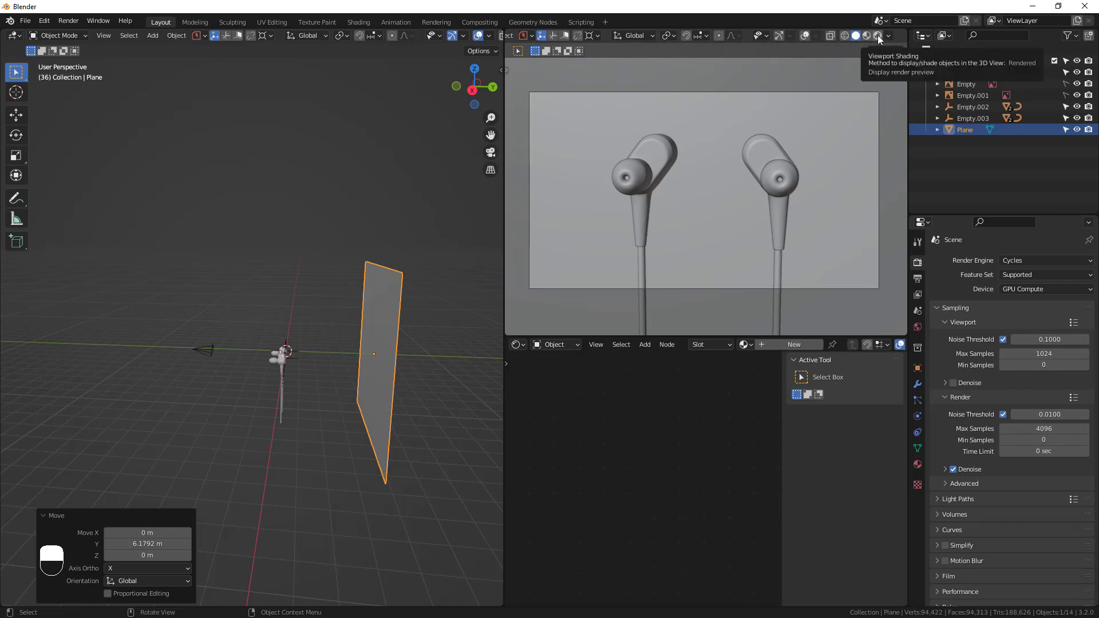
left_click(877, 36)
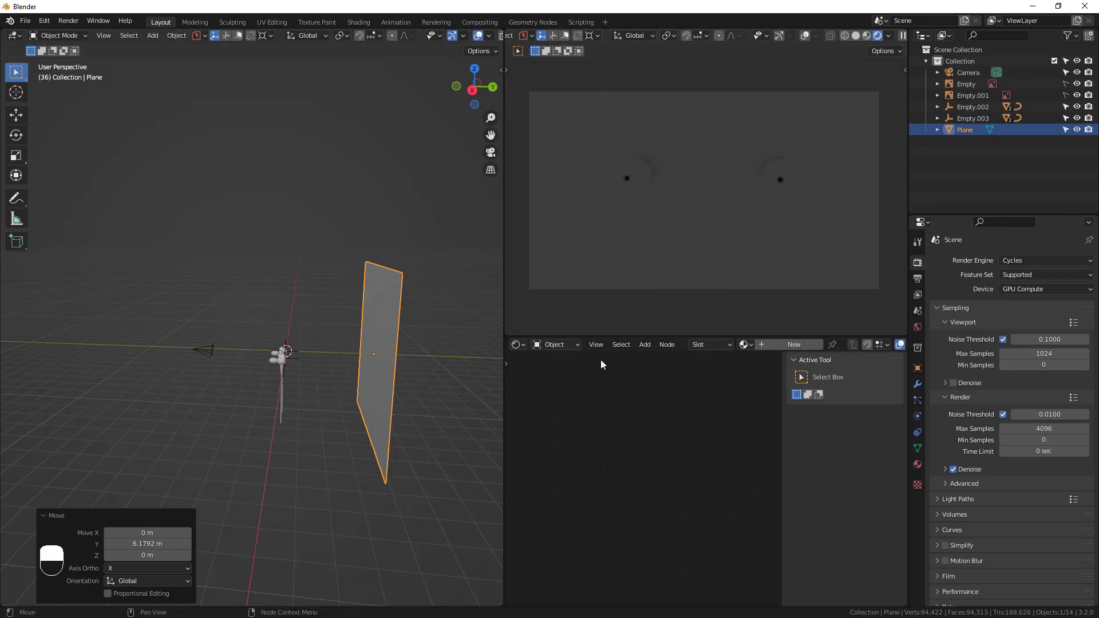
Switch the shader editor to the World nodes and cut the link between Background and World Output
left_click(572, 343)
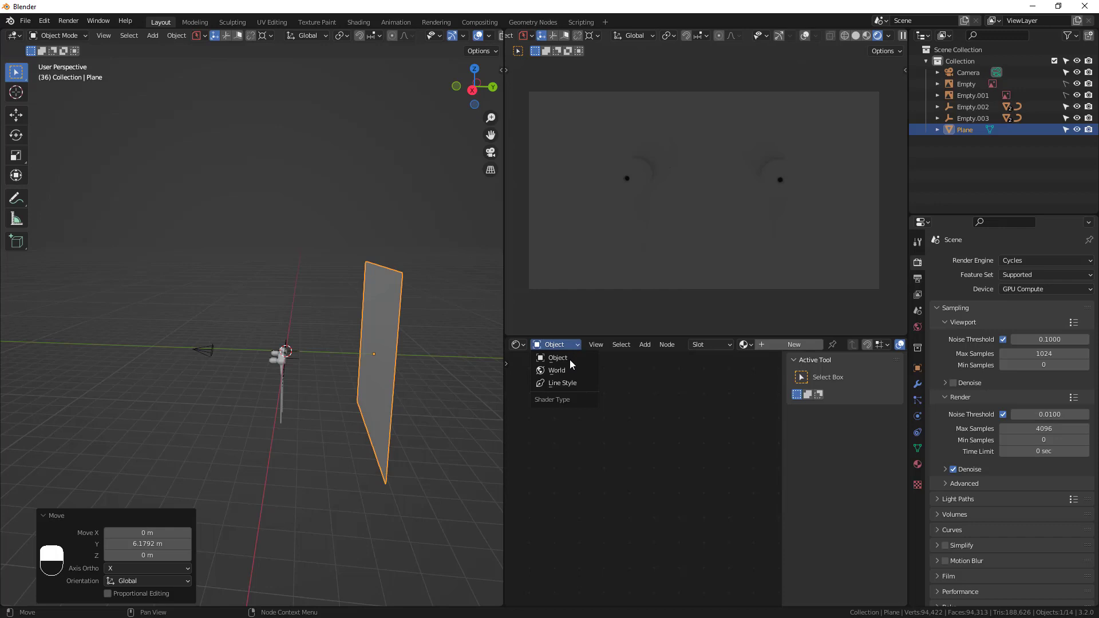
left_click(565, 371)
scroll(658, 516, "up", 2)
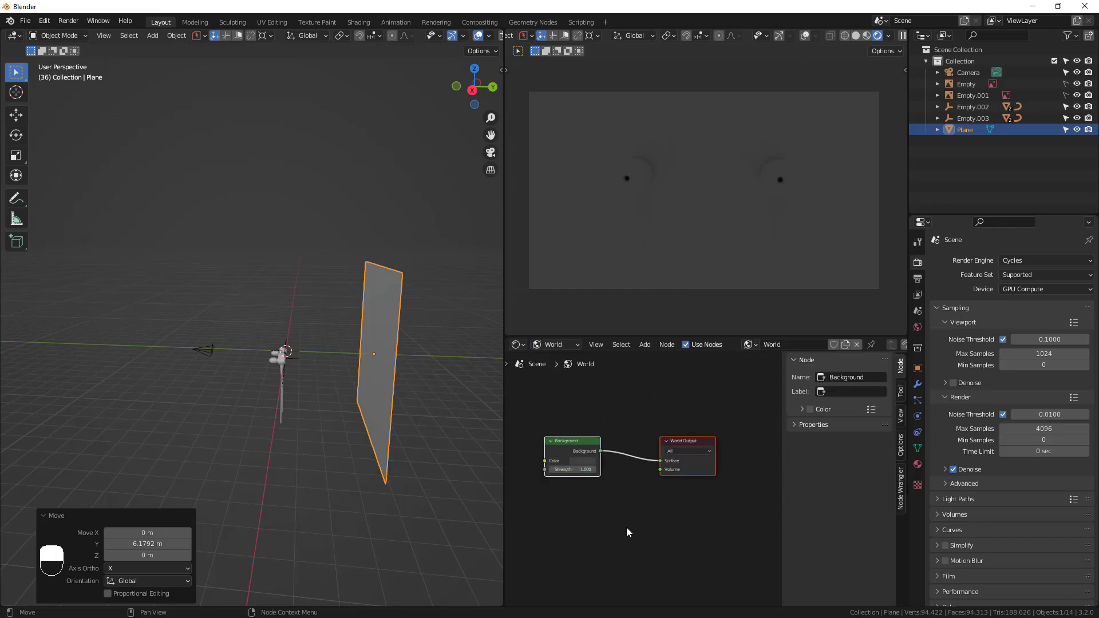
scroll(612, 468, "up", 1)
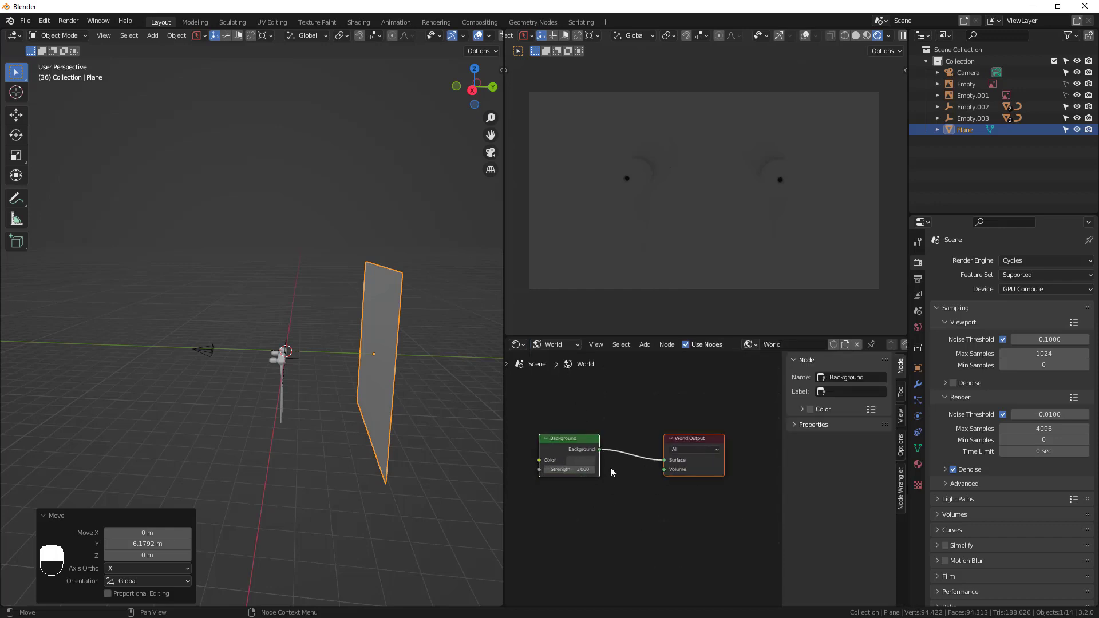
middle_click_drag(610, 467, 634, 461)
left_click_drag(685, 456, 650, 466)
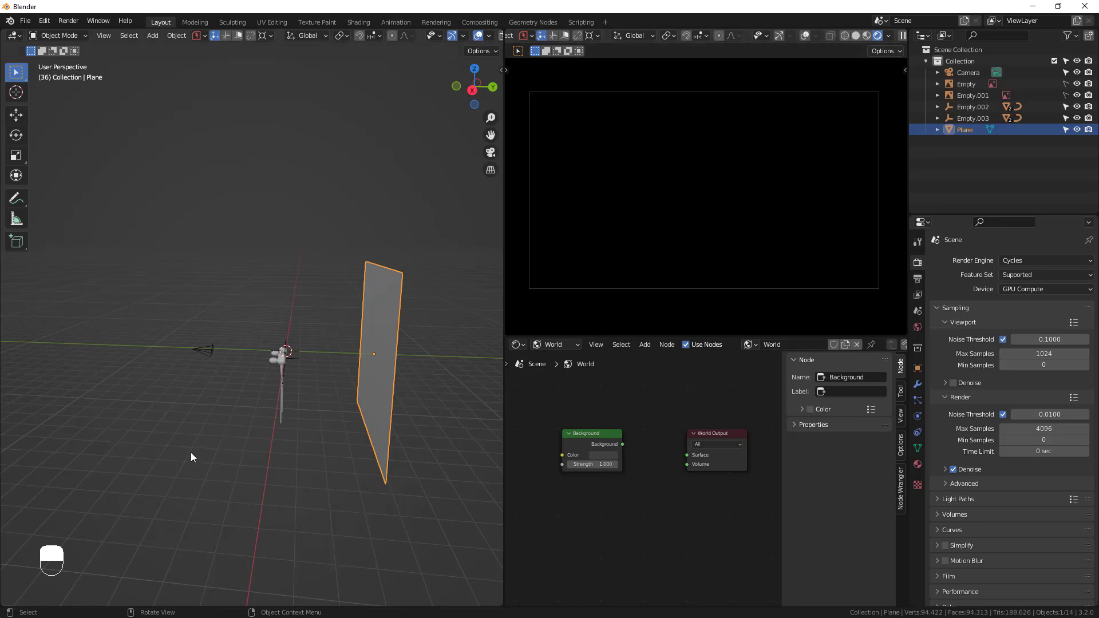
Add an area light at the origin and scale it up about 2.8 times
middle_click_drag(243, 426, 277, 403)
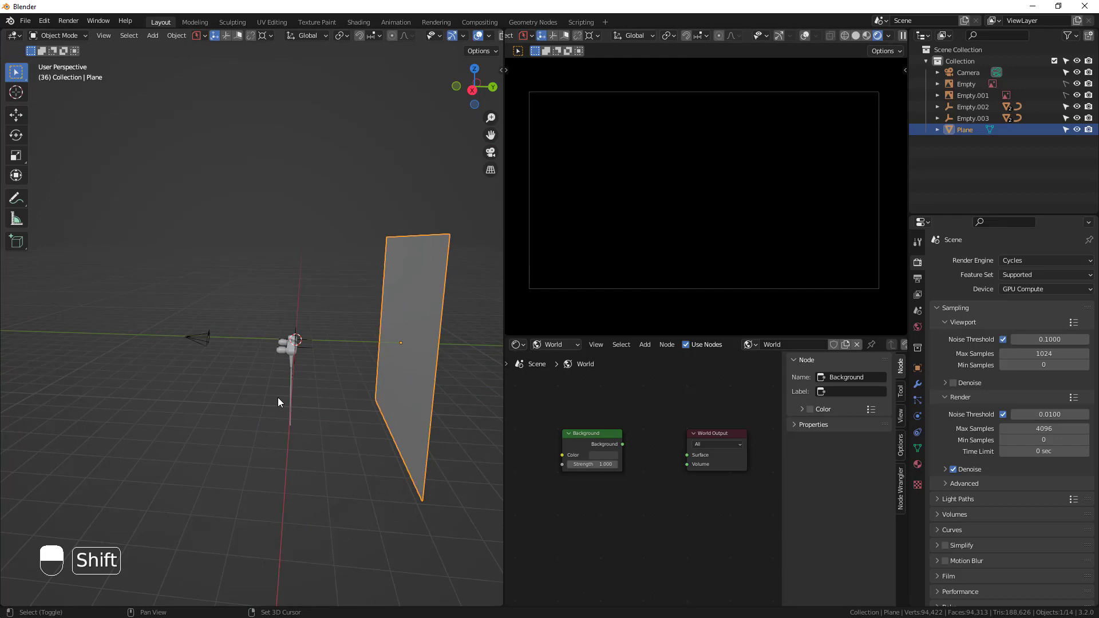
key("shift+a")
mouse_move(251, 522)
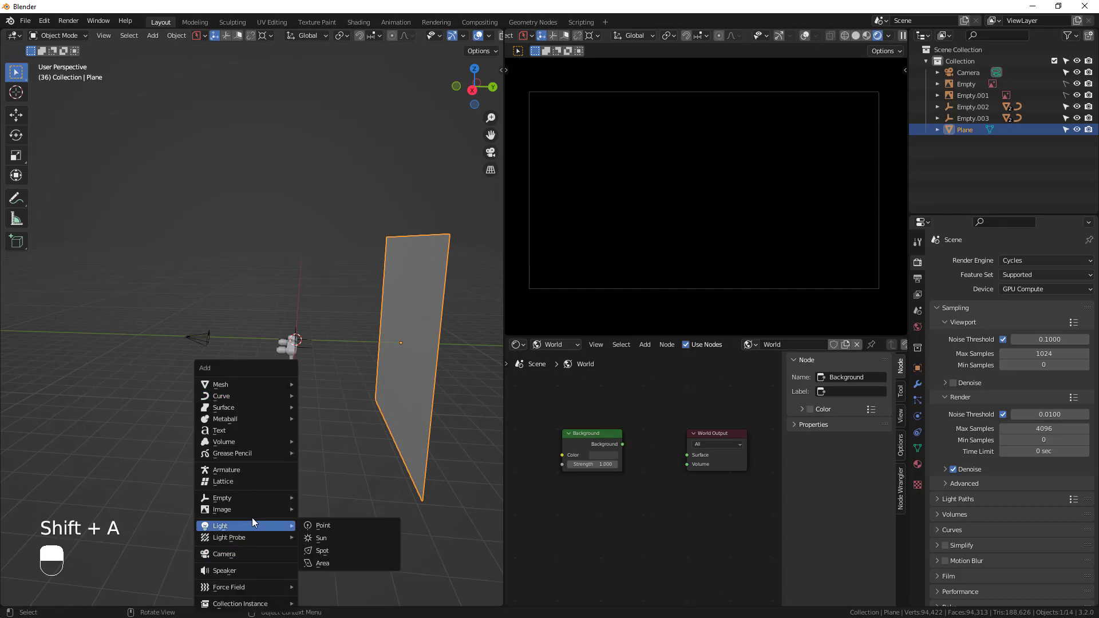
left_click(324, 562)
middle_click_drag(269, 437, 284, 434)
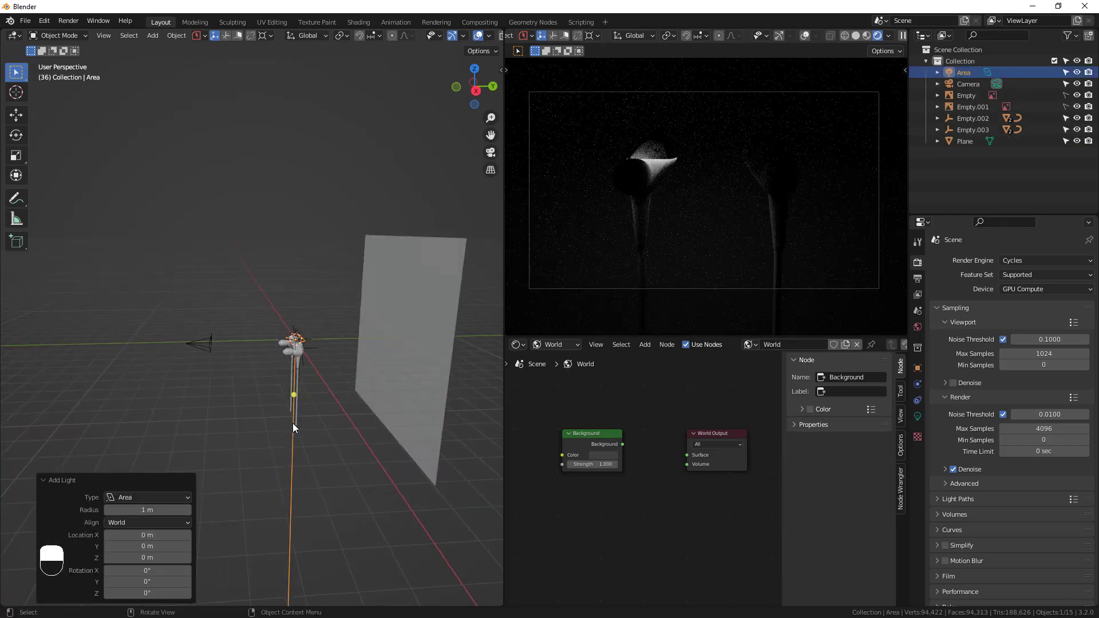
key("s")
left_click(375, 482)
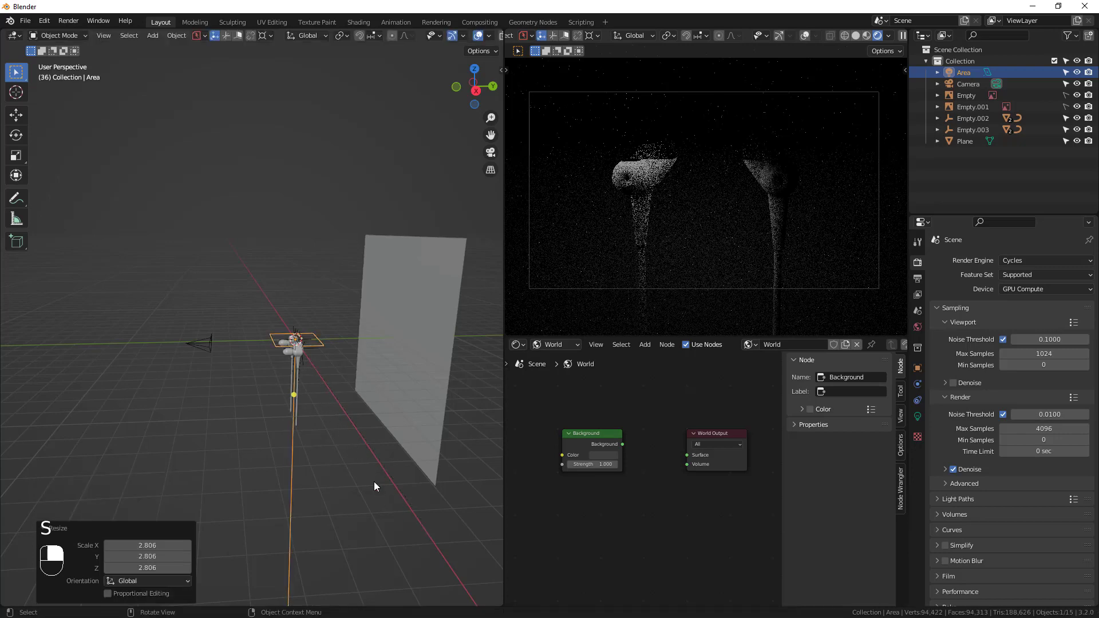
Raise the area light about 4.81 m along Z and enlarge it about 2.19 times
middle_click_drag(375, 482, 458, 439)
key("g")
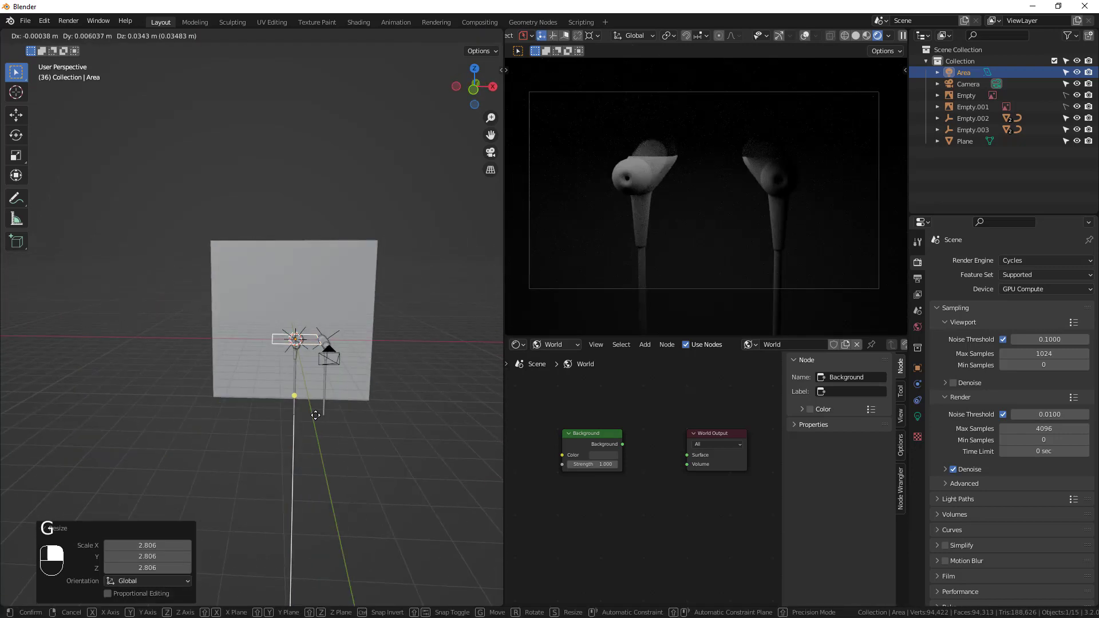
key("z")
left_click(327, 338)
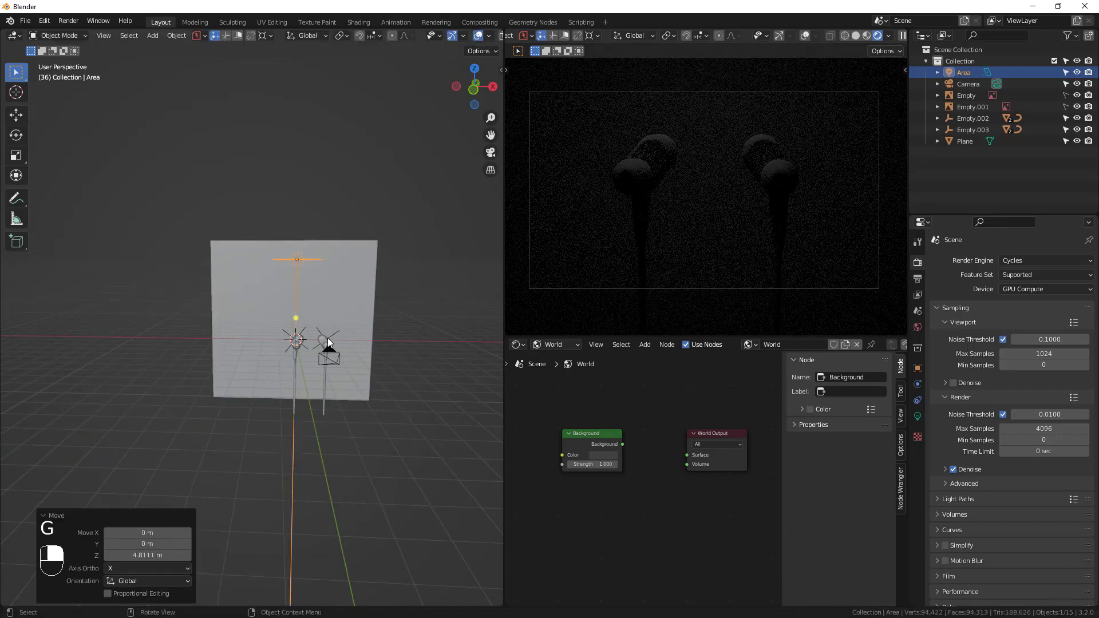
middle_click_drag(327, 337, 311, 424)
key("s")
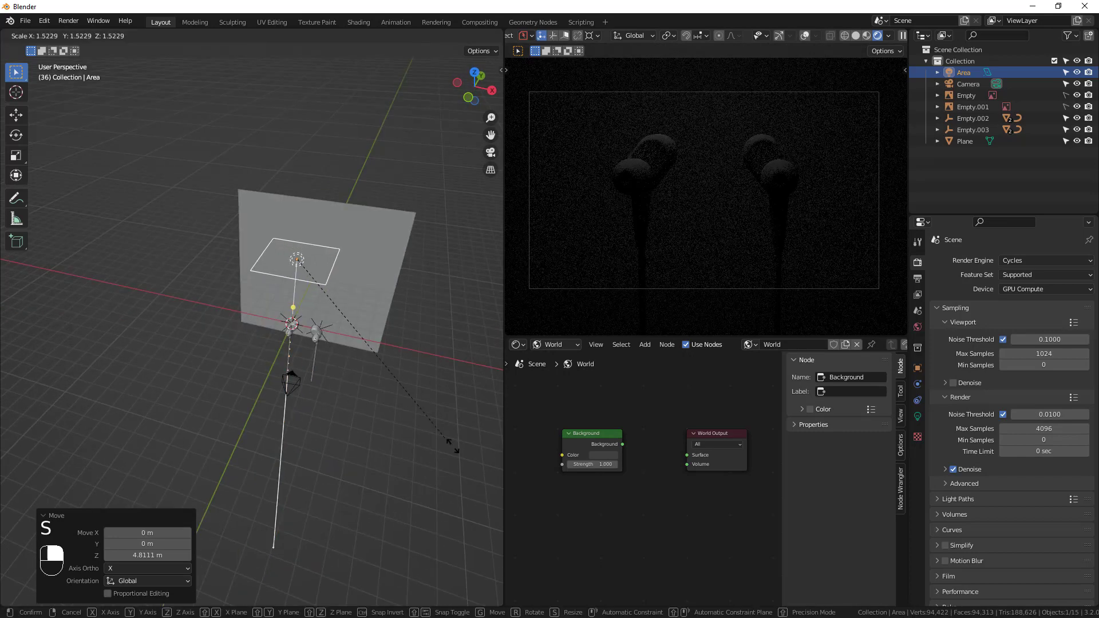
left_click(61, 488)
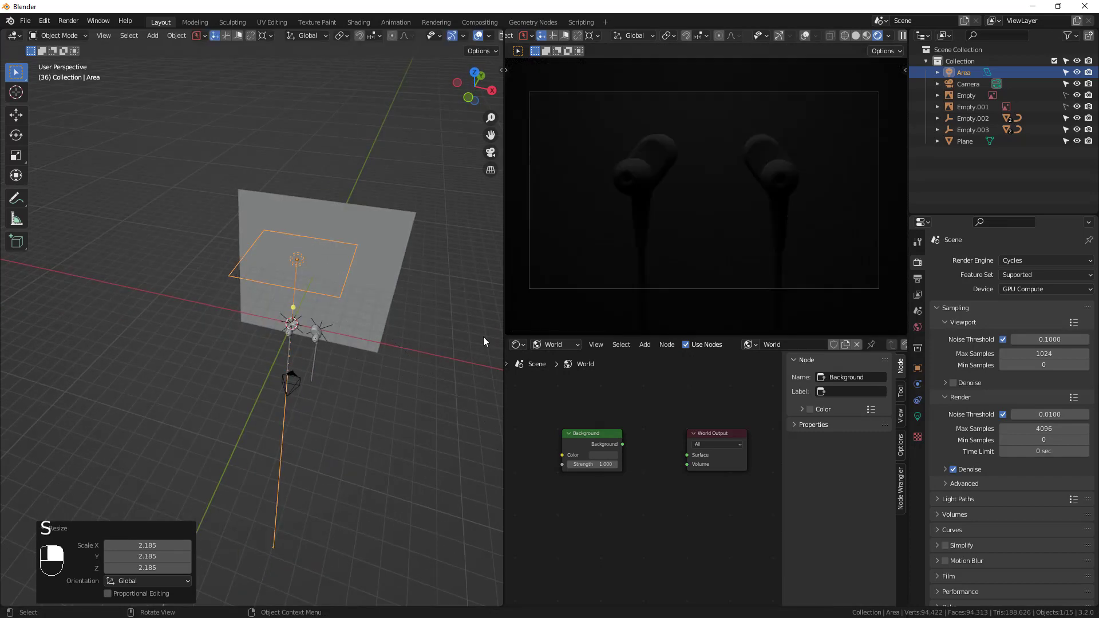
Set the area light's power to 1000 W and enlarge the light slightly
left_click(917, 417)
left_click(1040, 341)
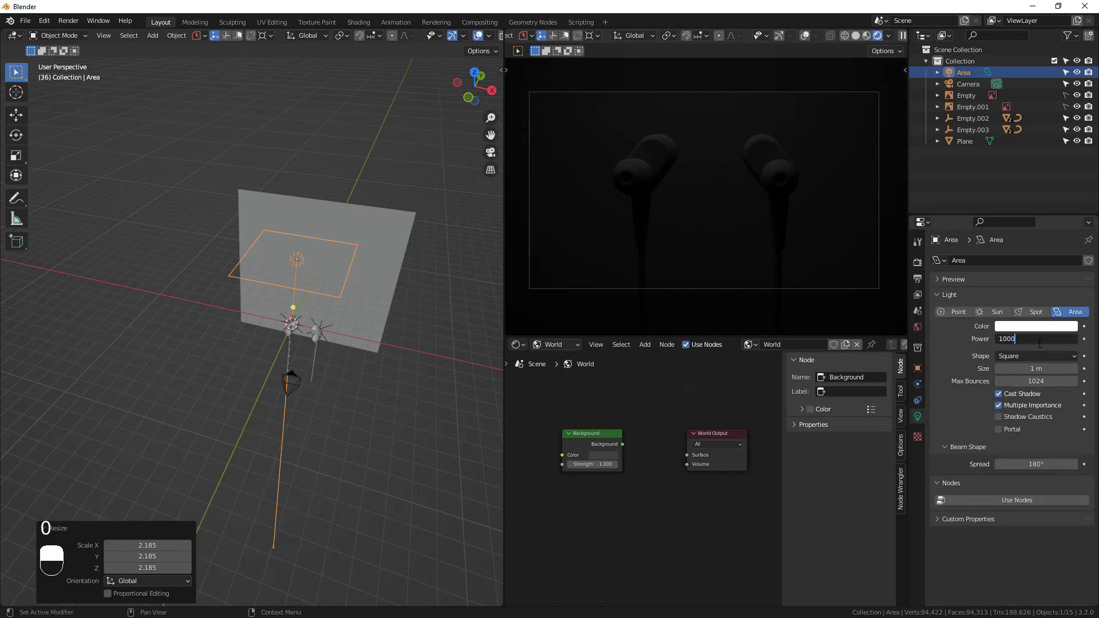
key("Return")
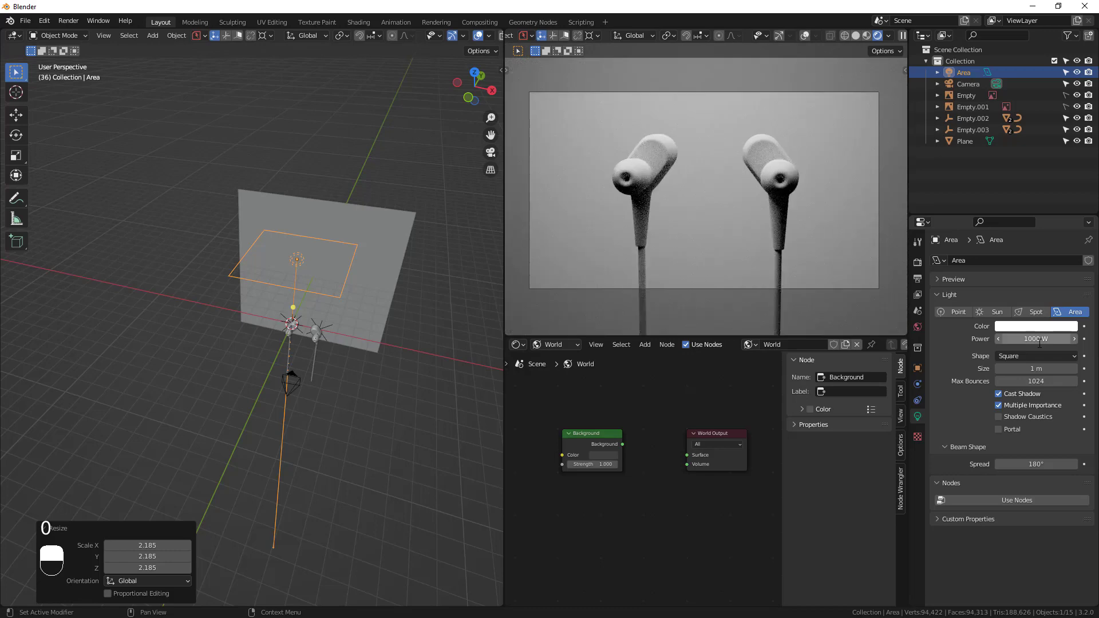
middle_click_drag(313, 261, 412, 345)
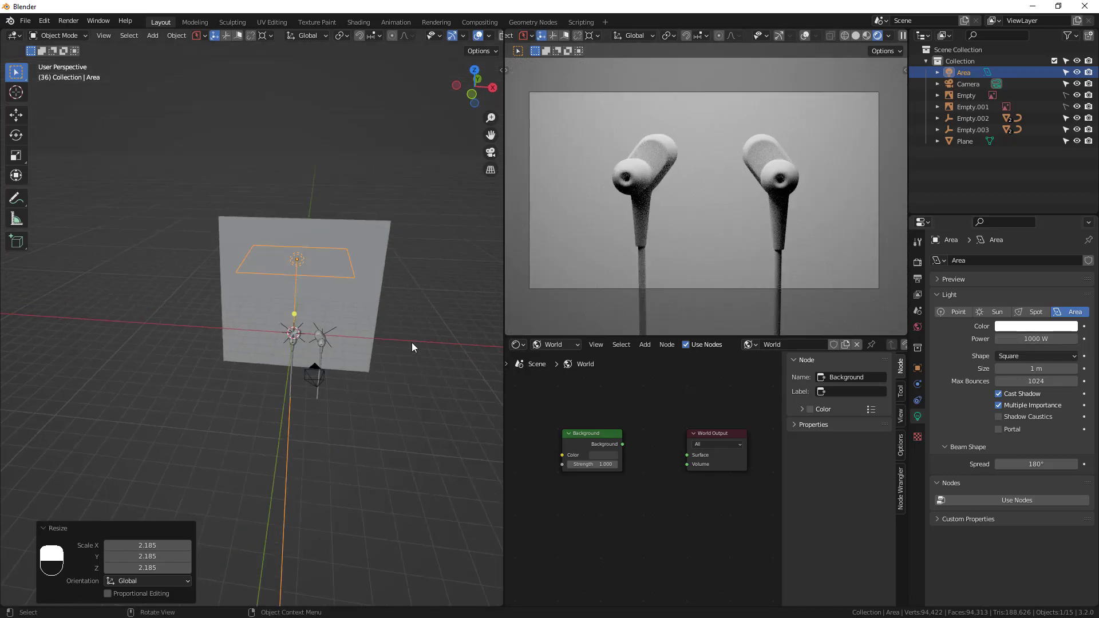
key("s")
left_click(435, 353)
Move the backdrop plane about 2.4 m farther back behind the earphones
middle_click_drag(344, 351, 257, 338)
left_click(433, 318)
middle_click_drag(434, 319, 398, 354)
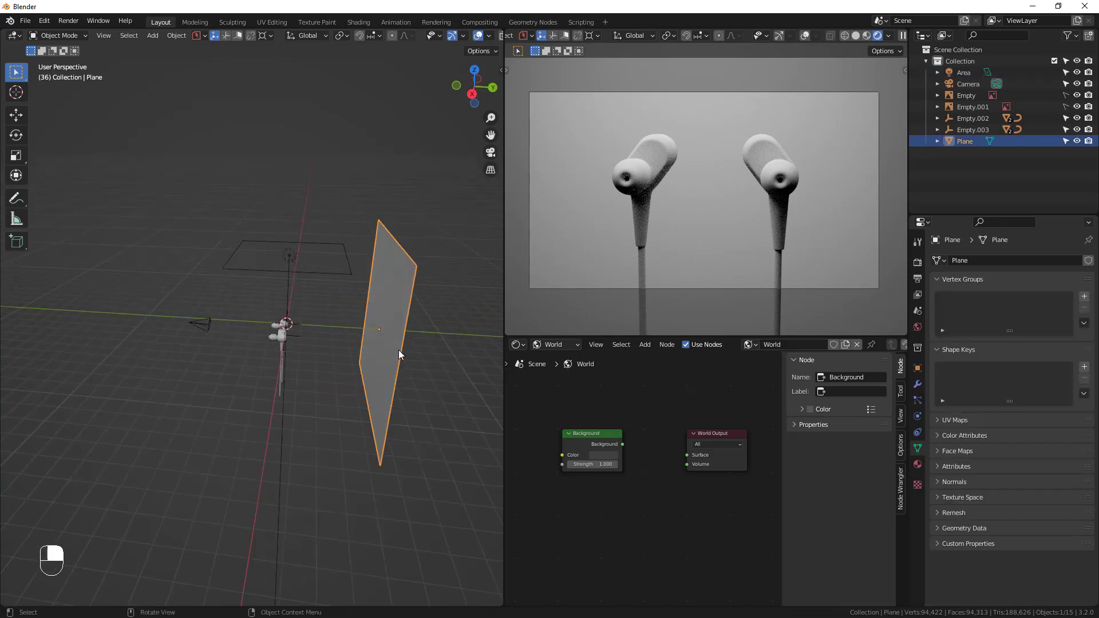
key("g")
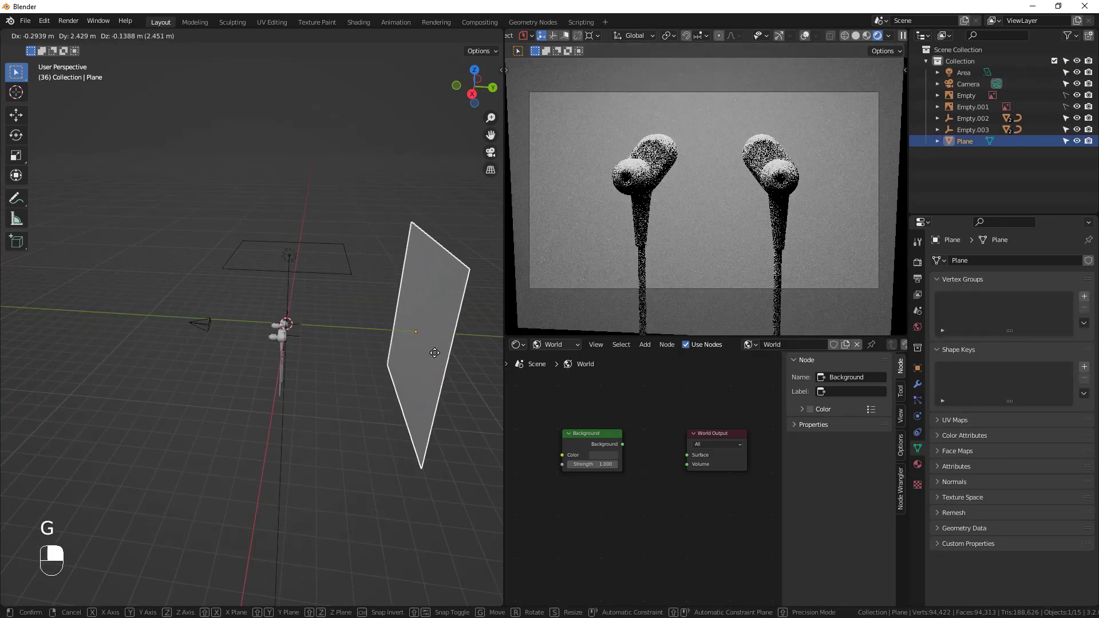
left_click(432, 354)
Scale the overhead area light up about 1.48 times
middle_click_drag(327, 376, 256, 357)
scroll(272, 340, "down", 2)
left_click(267, 301)
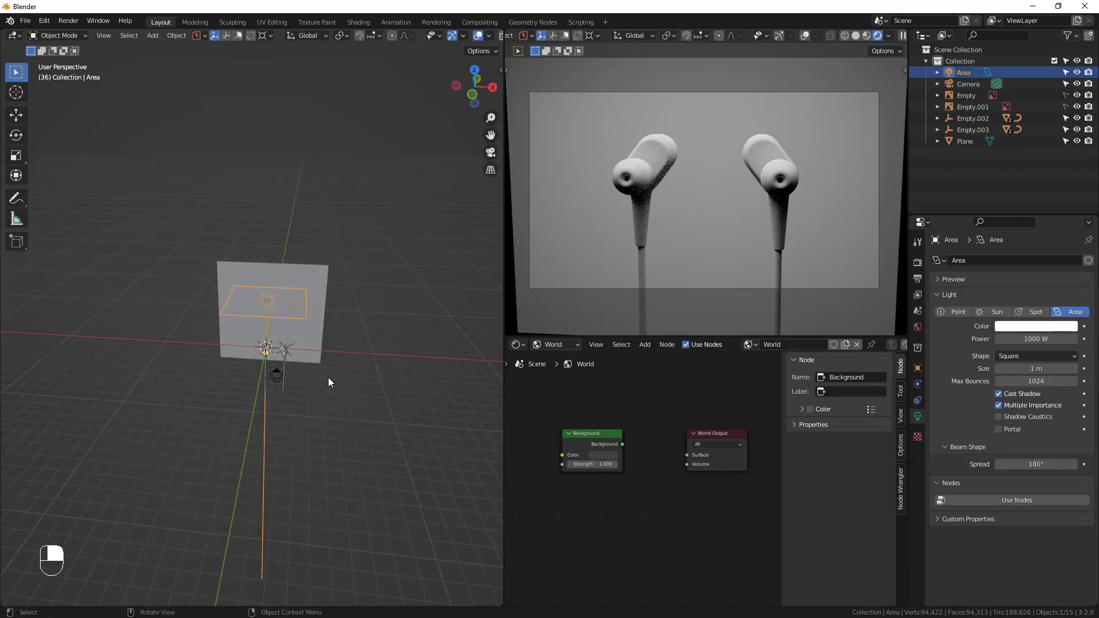
key("s")
left_click(363, 411)
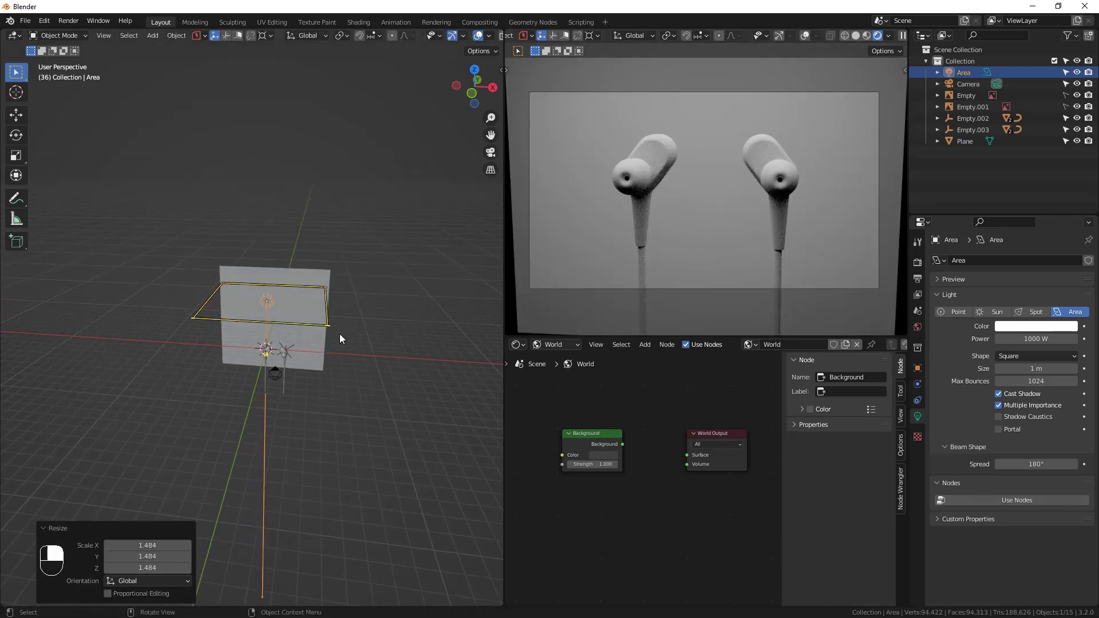
Duplicate the area light and place the copy about 10.2 m away along positive X
middle_click_drag(338, 336, 341, 331)
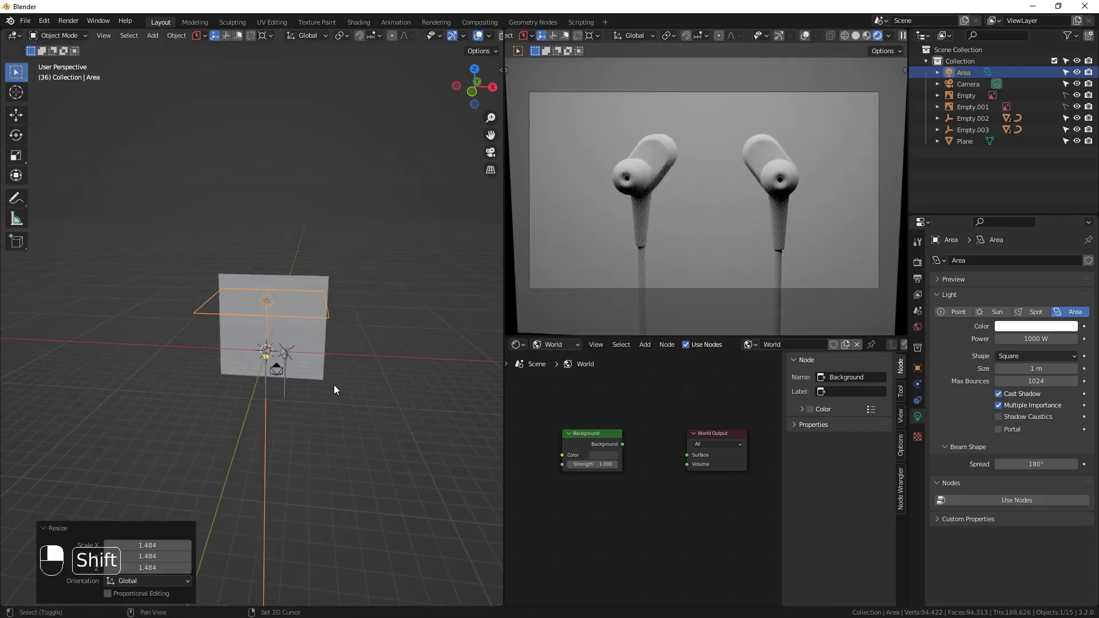
key("shift+d")
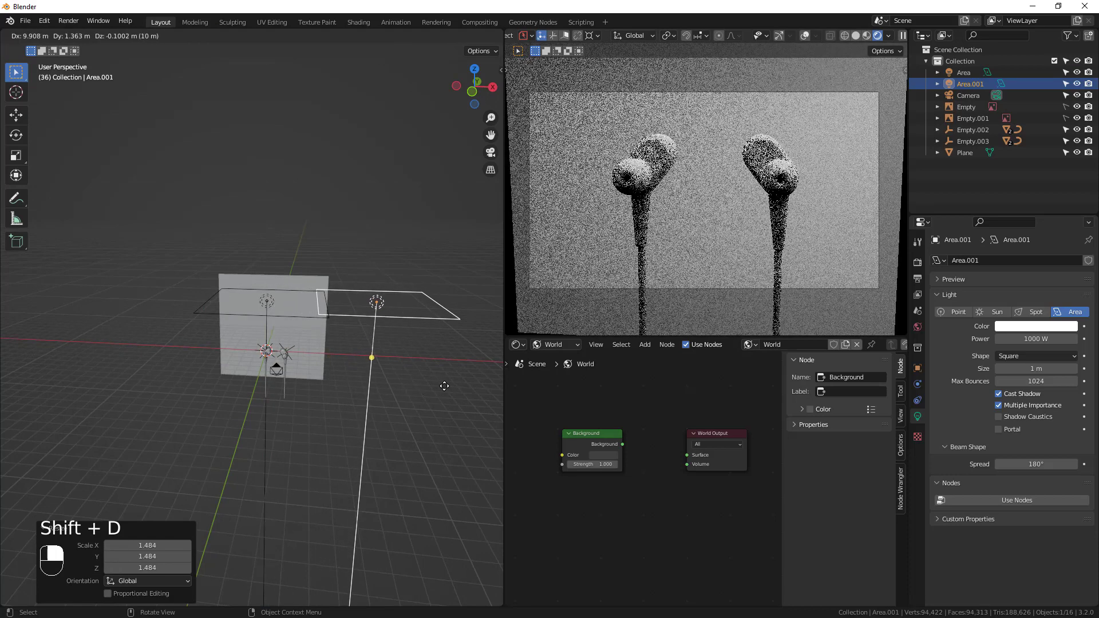
left_click(446, 386)
Tilt the duplicated area light so that it aims at the earphones from the side
middle_click_drag(397, 426, 404, 405)
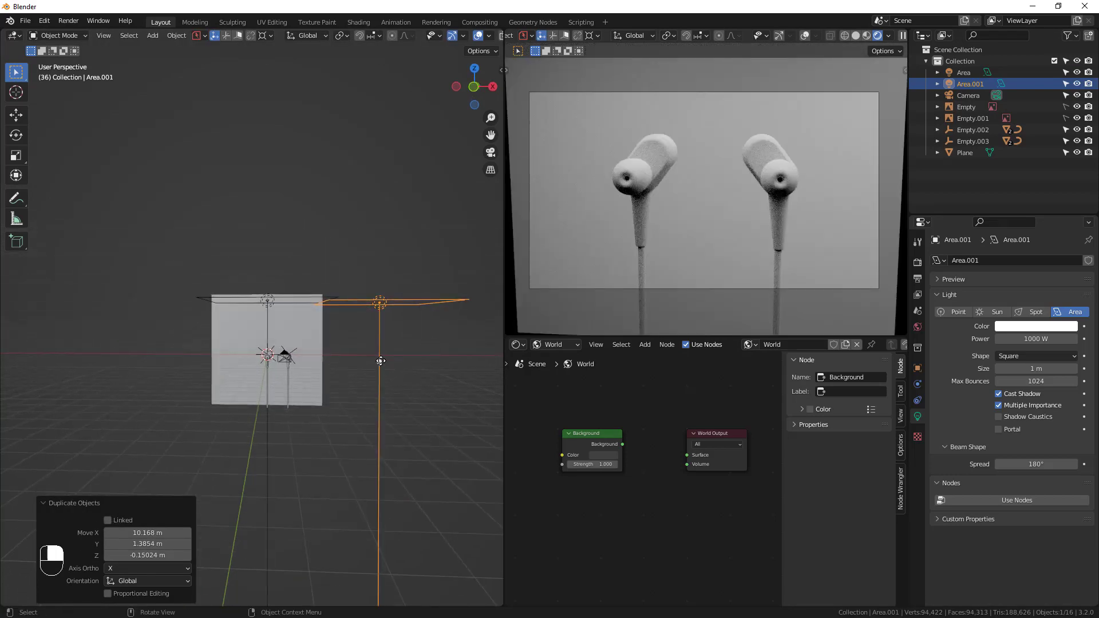
left_click_drag(379, 362, 304, 369)
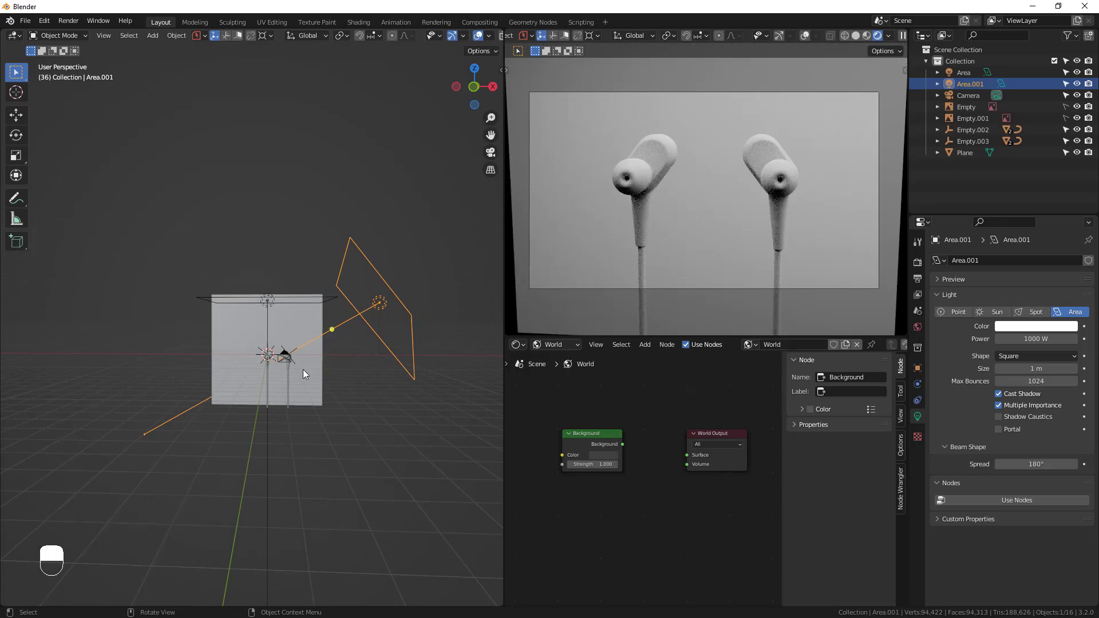
middle_click_drag(304, 369, 275, 403)
left_click_drag(339, 322, 272, 346)
middle_click_drag(272, 345, 355, 403)
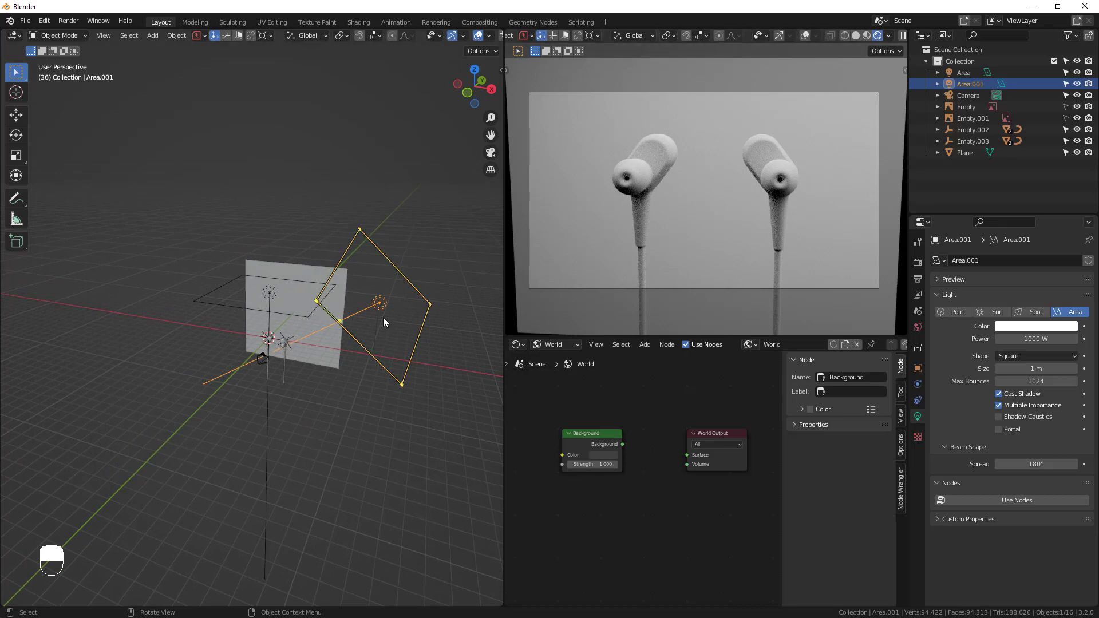
middle_click_drag(383, 317, 289, 378)
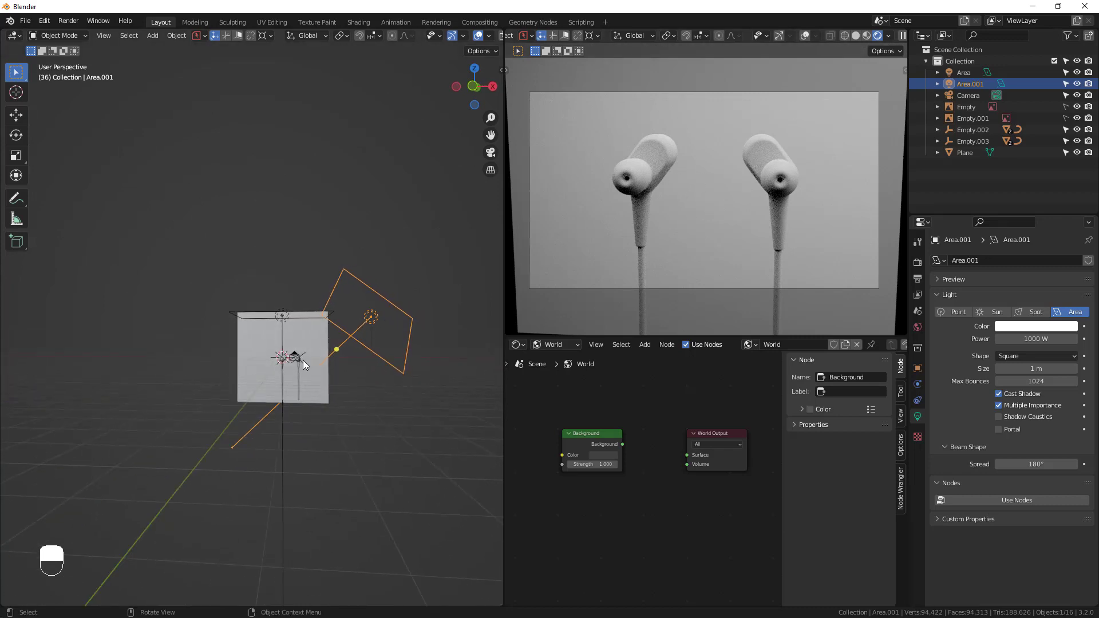
Rotate the second earphone's parent empty about -132° around Z so its outer side faces the camera
mouse_move(304, 359)
middle_mouse_down()
mouse_move(292, 363)
mouse_move(314, 389)
mouse_move(294, 400)
mouse_move(304, 375)
middle_mouse_up()
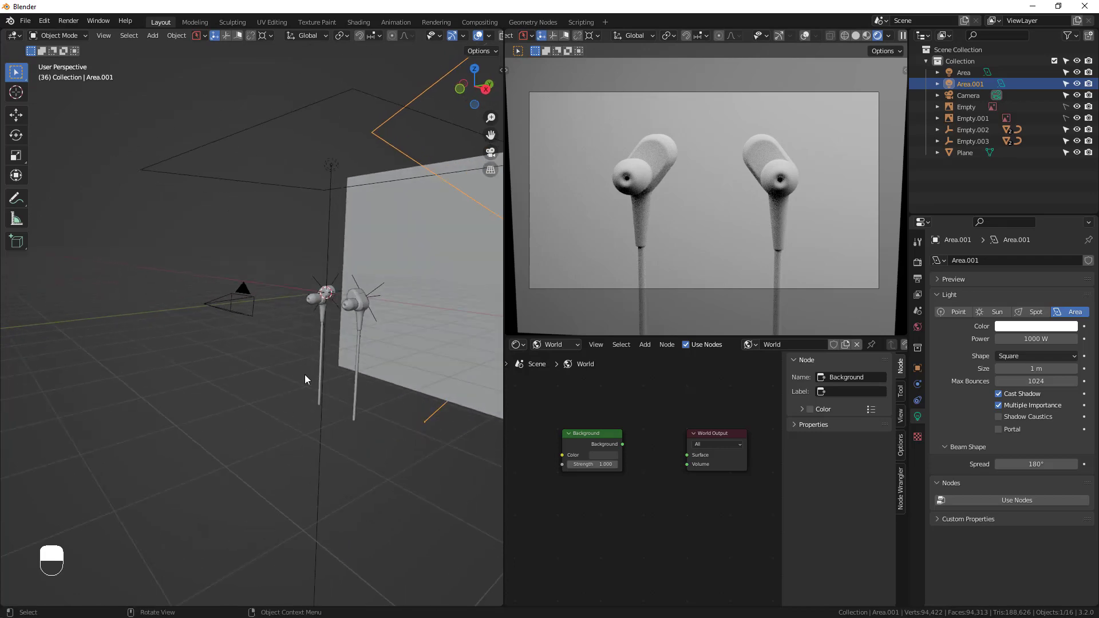
left_click(375, 297)
mouse_move(385, 319)
middle_mouse_down()
mouse_move(342, 330)
mouse_move(396, 333)
middle_mouse_up()
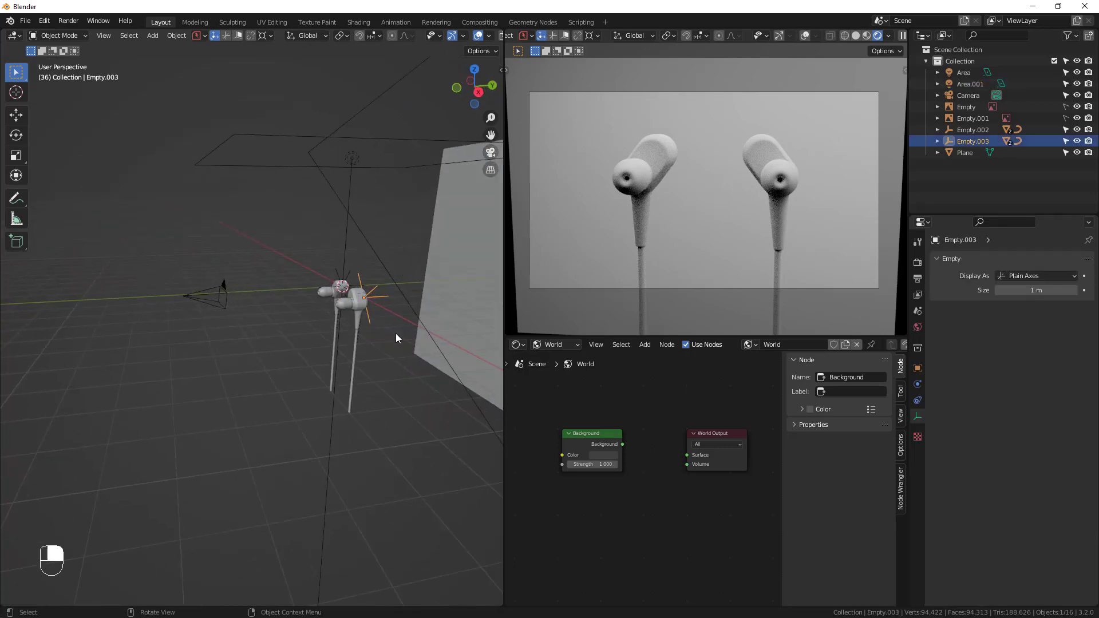
key("r")
key("z")
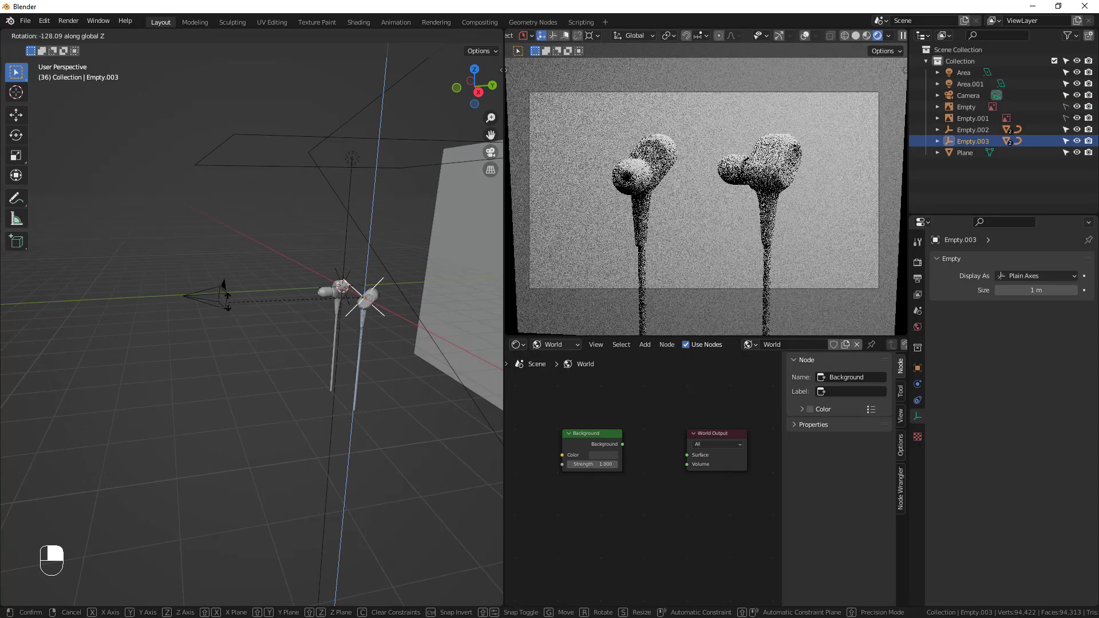
left_click(229, 295)
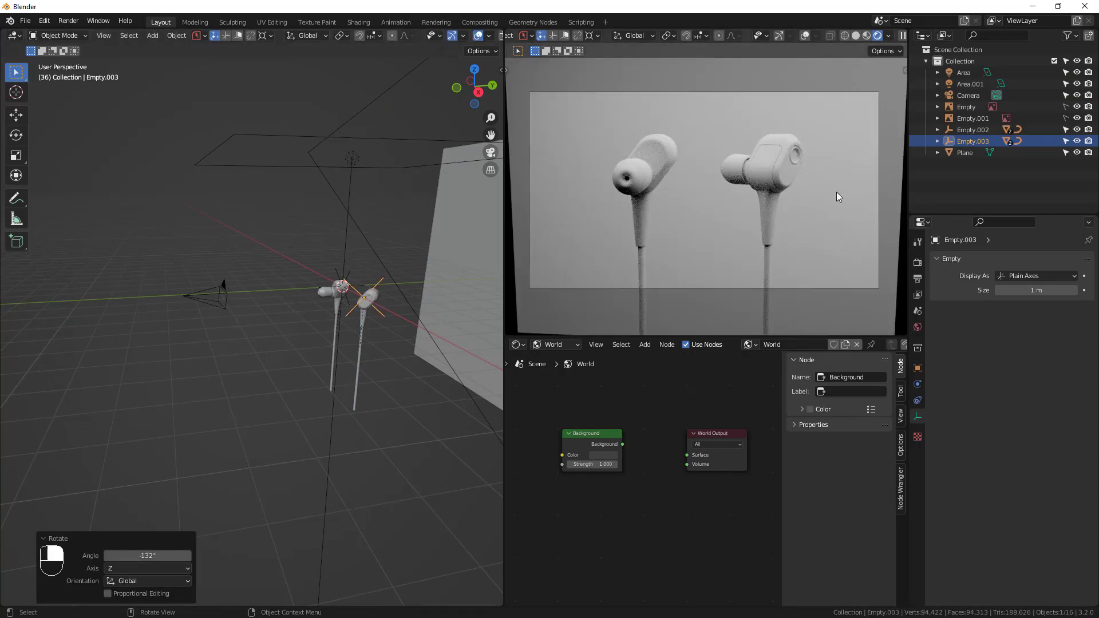
Select the rotated earphone's body and switch the shader editor back to Object shaders
scroll(359, 318, "up", 8)
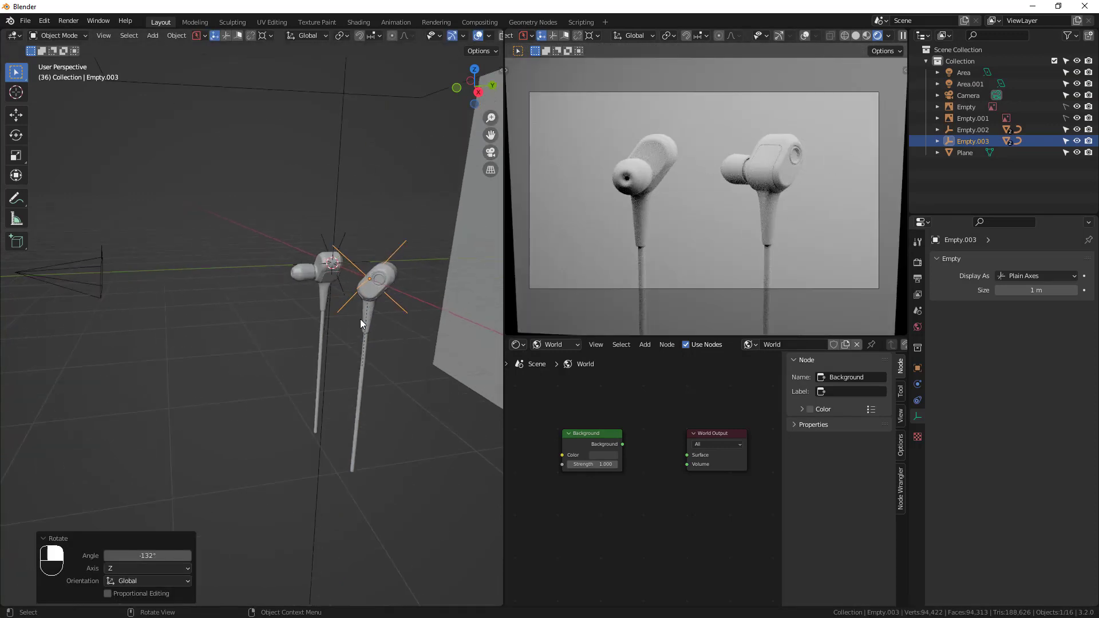
middle_click_drag(362, 284, 396, 303)
left_click(422, 228)
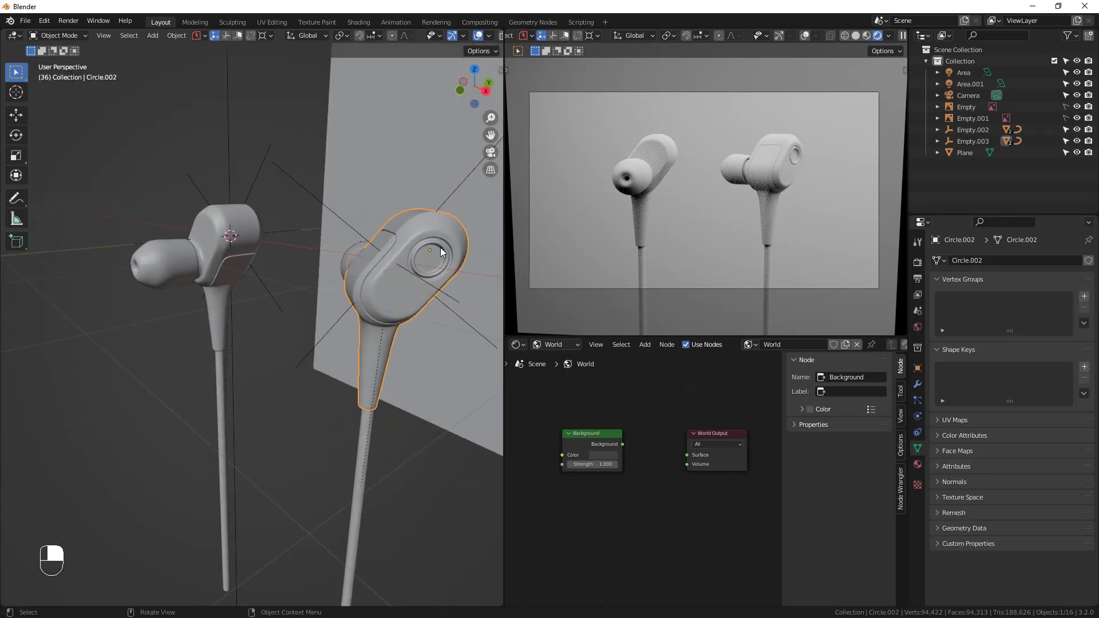
left_click(555, 357)
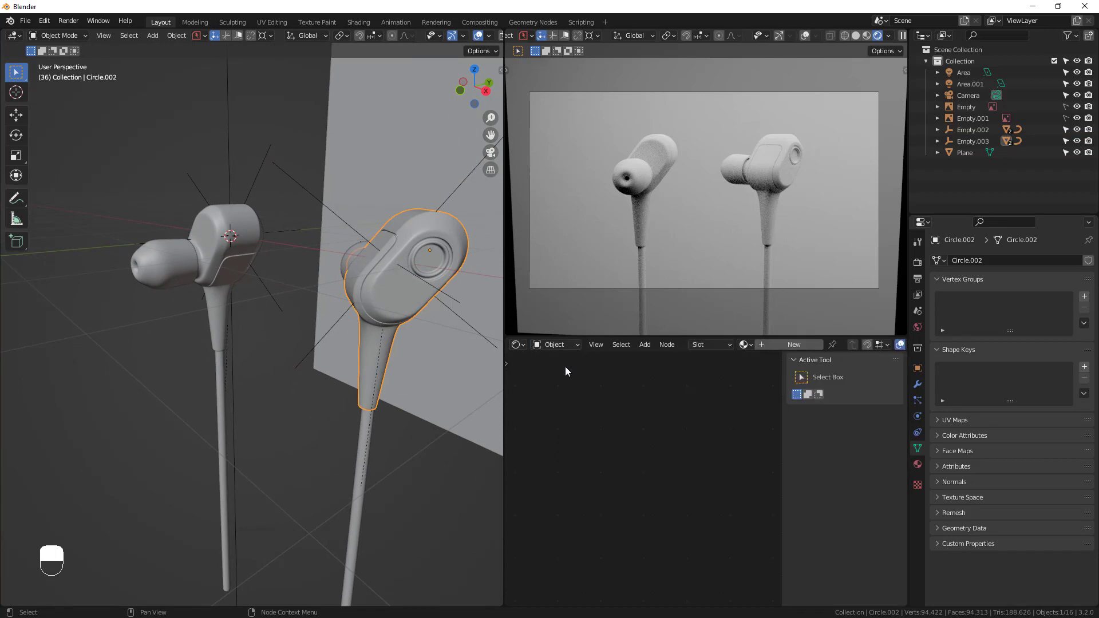
Create a new material on the rotated earphone's body and set its base color to a soft blue
key("n")
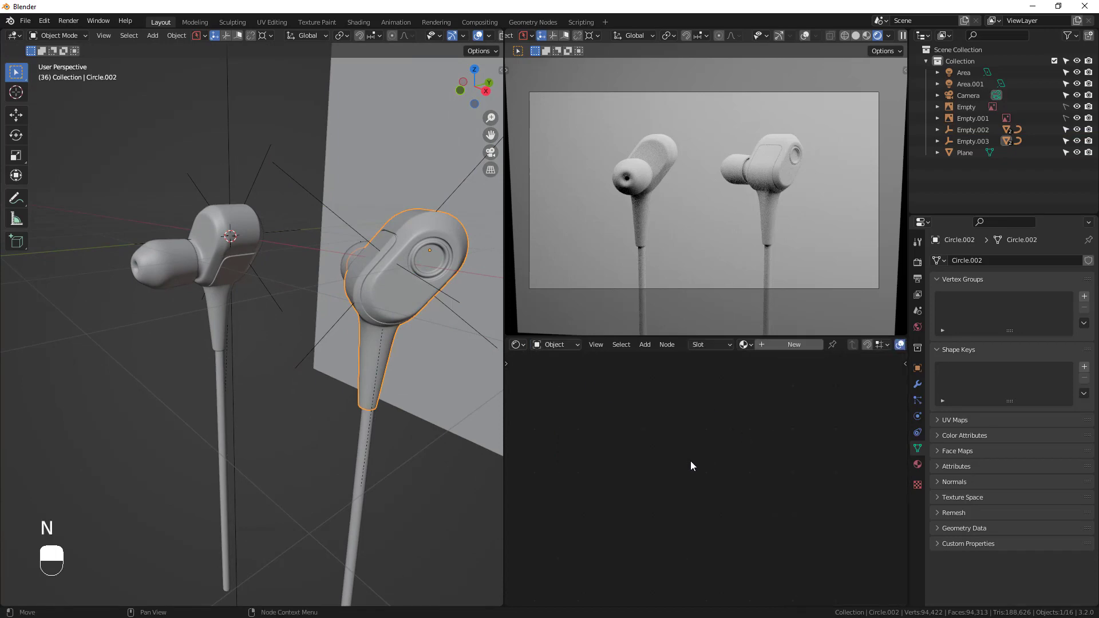
left_click(798, 345)
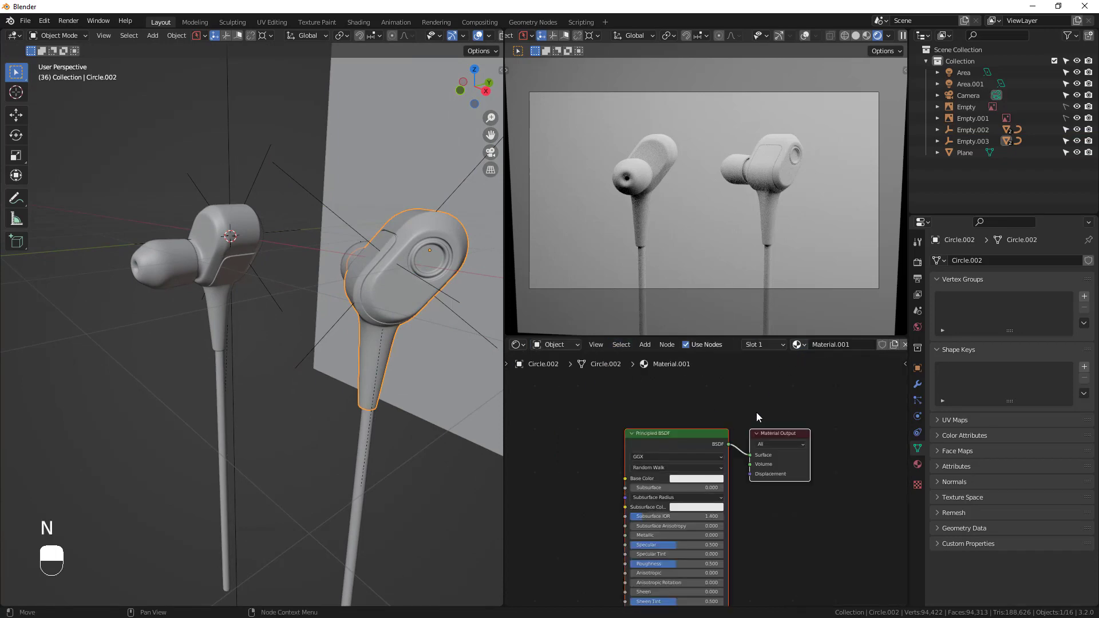
scroll(674, 434, "up", 4)
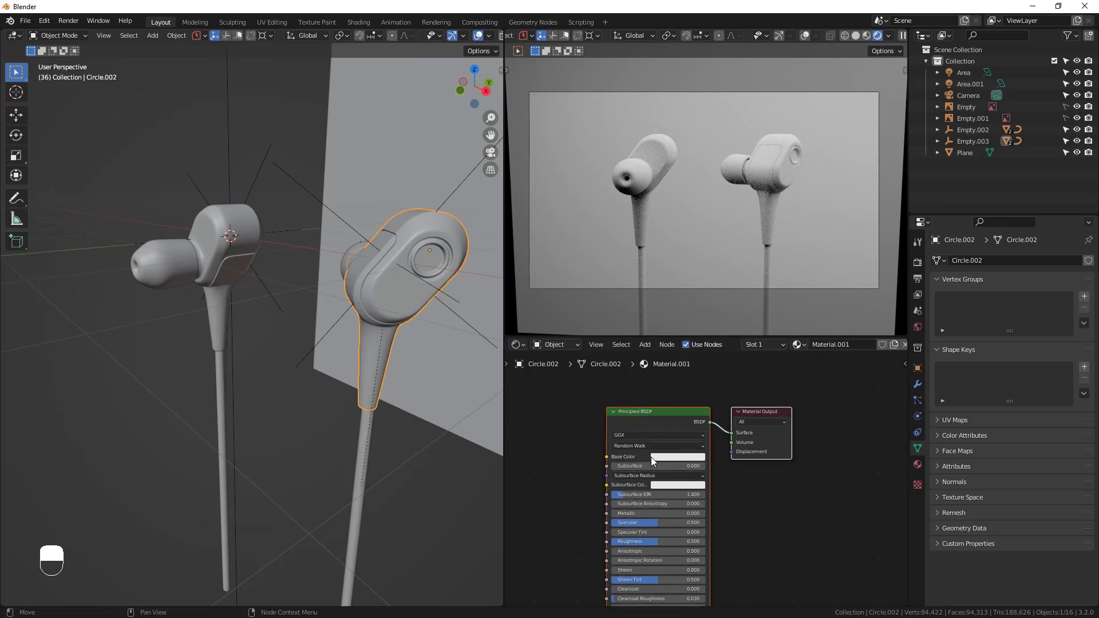
left_click(678, 454)
left_click(720, 307)
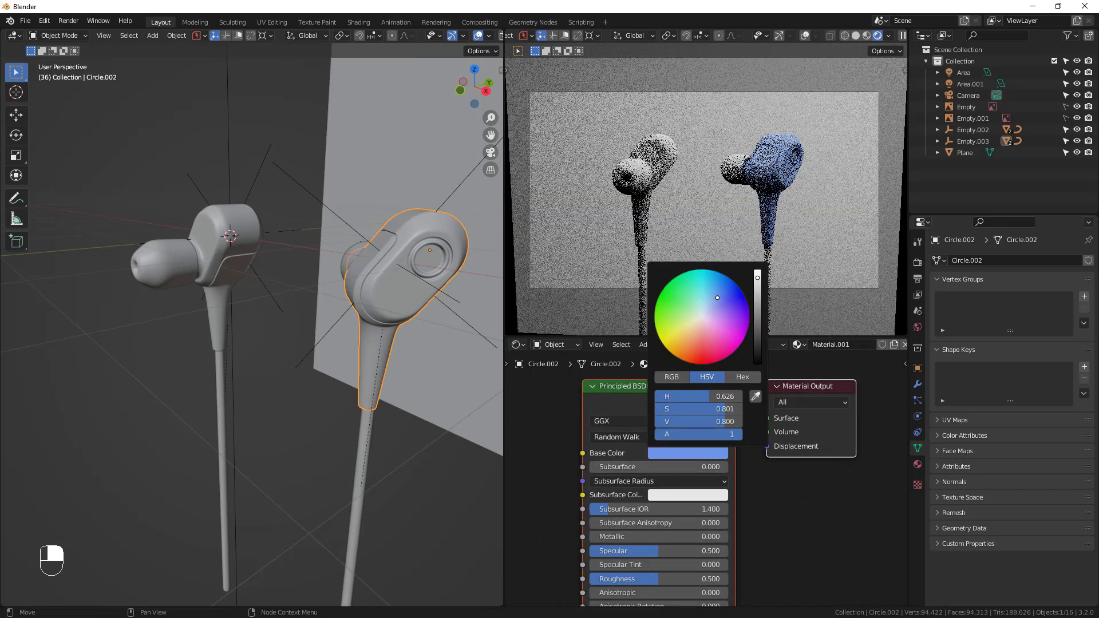
left_click_drag(718, 297, 714, 305)
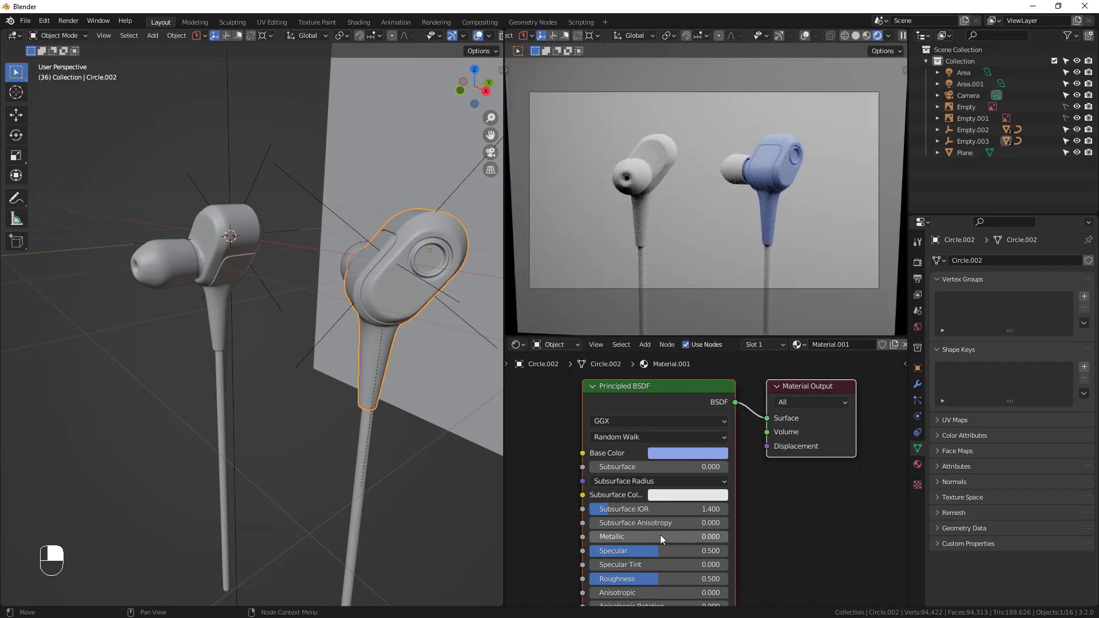
Set the blue body material's Metallic to 1.000 and its Roughness to 0.418
middle_click_drag(660, 538, 641, 526)
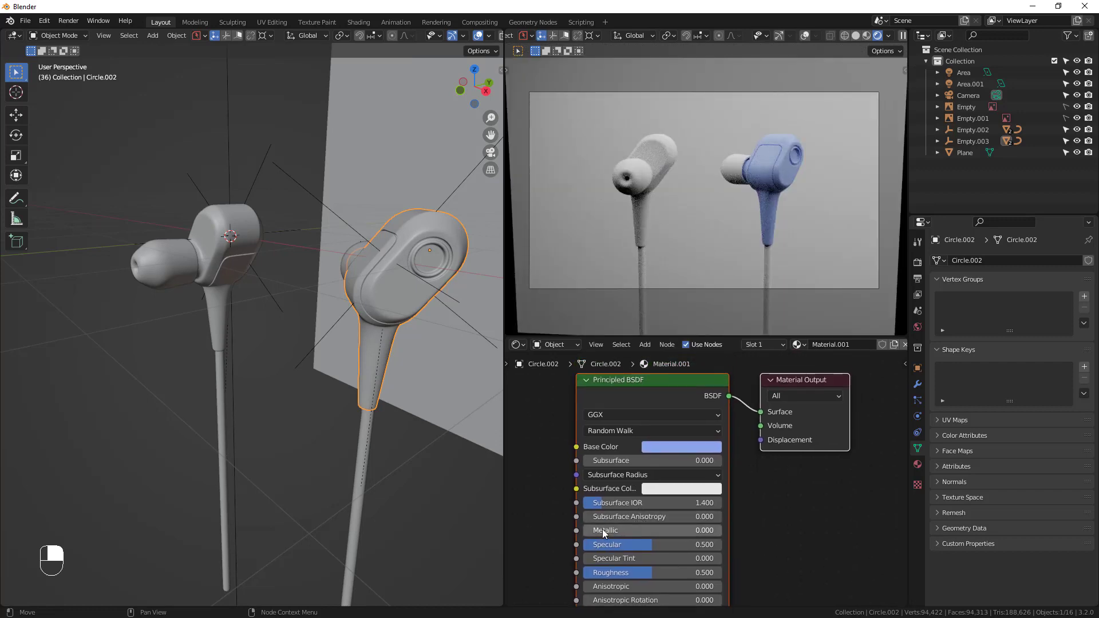
left_click_drag(608, 532, 746, 532)
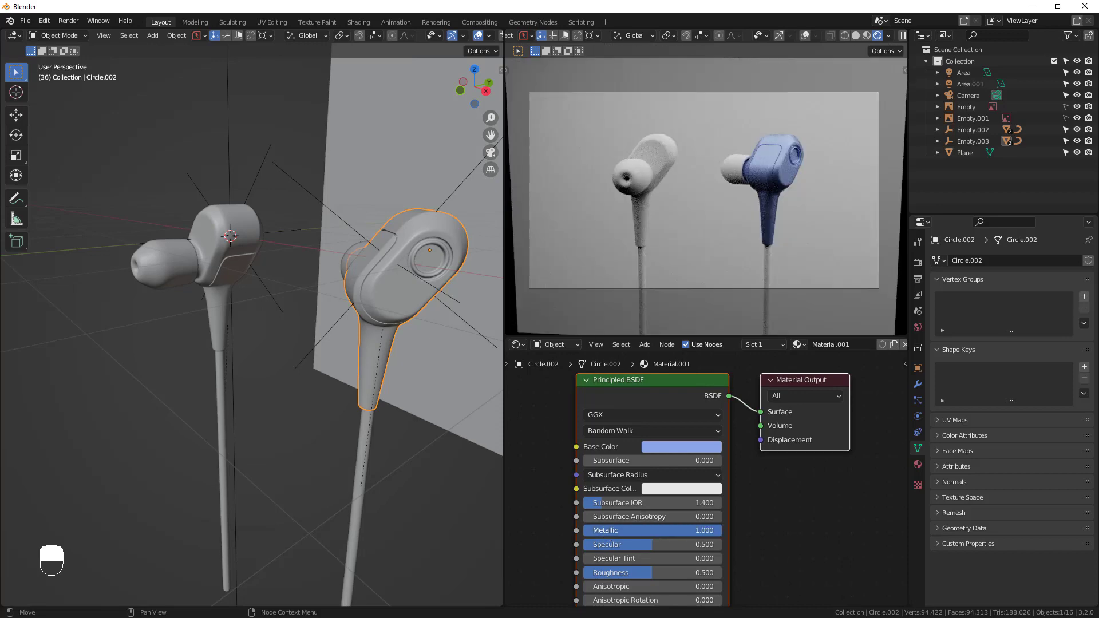
middle_click_drag(631, 559, 622, 503)
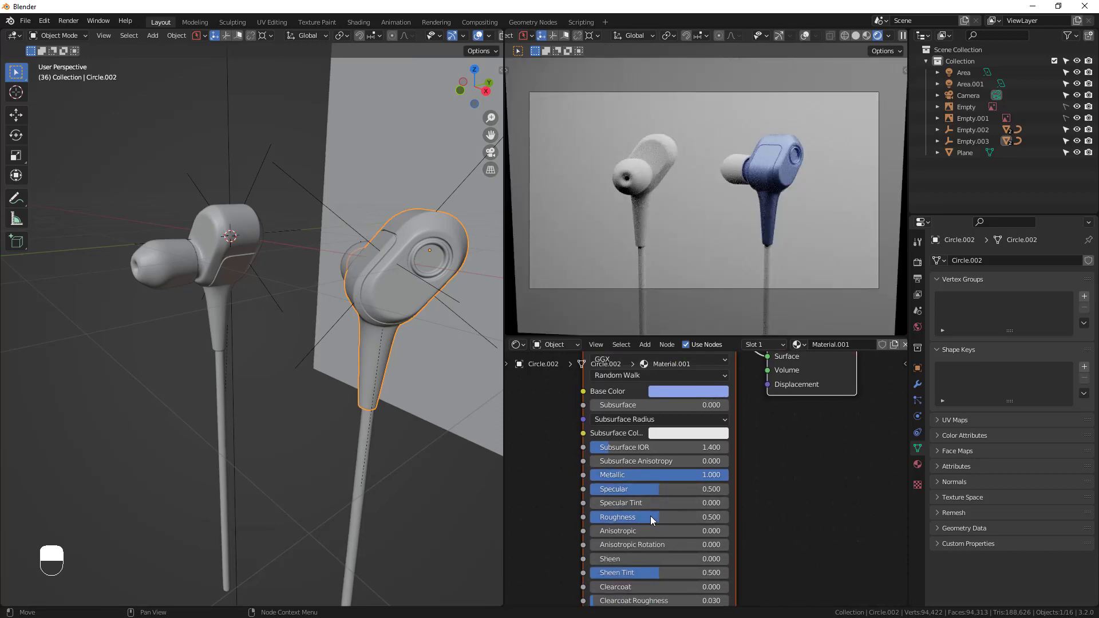
left_click_drag(651, 518, 645, 519)
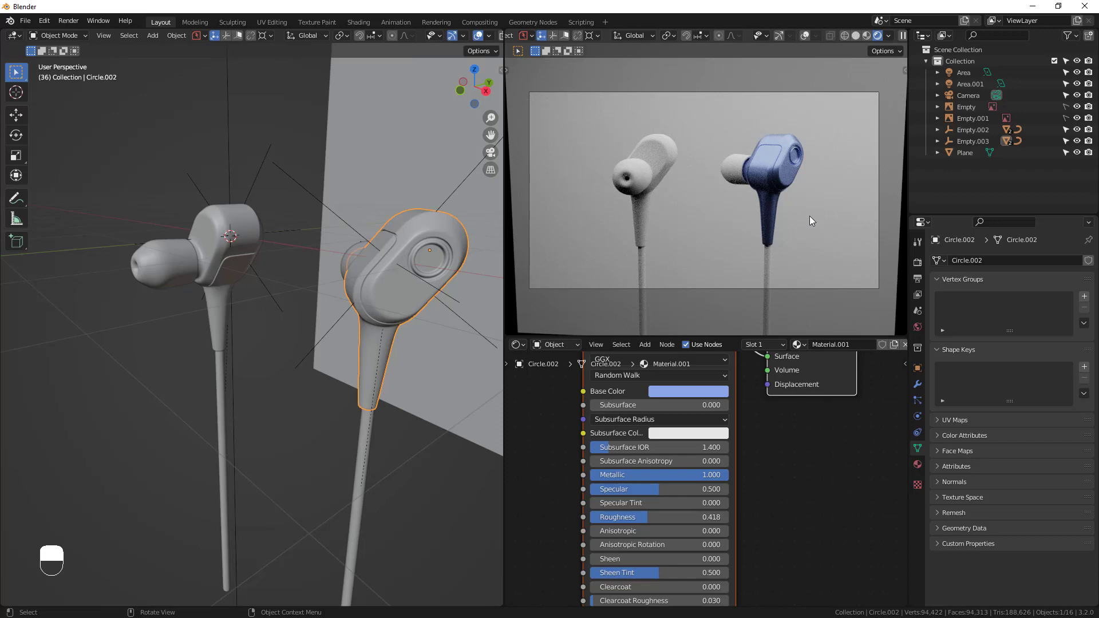
In Edit Mode, select the edge loop along the inner side of the groove framing the body's side panel
middle_click_drag(321, 280, 283, 197)
scroll(277, 291, "up", 2)
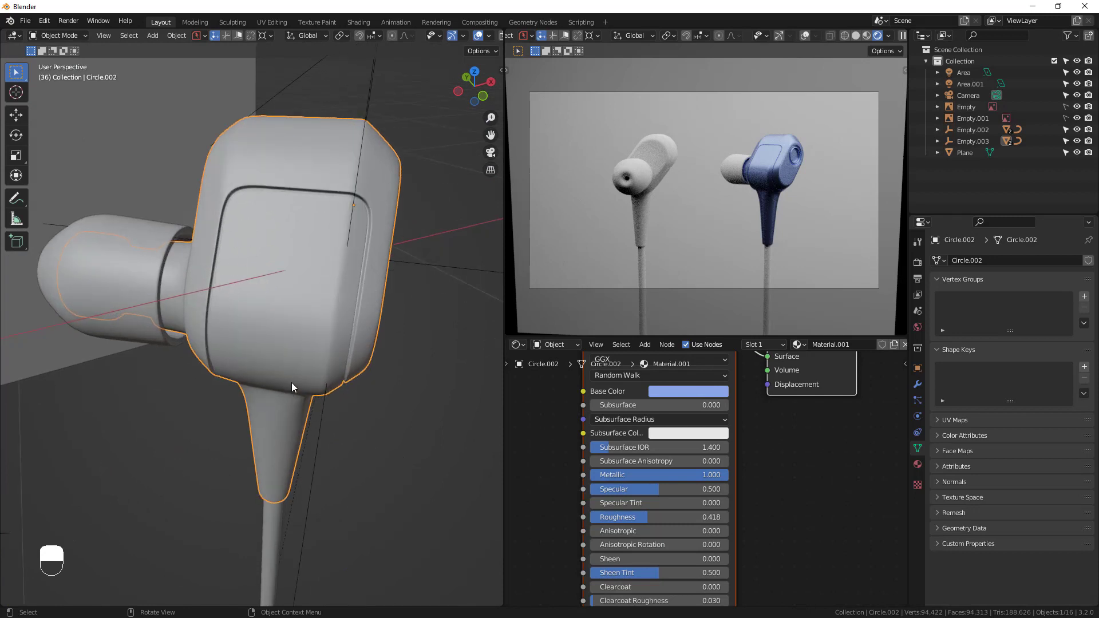
middle_click_drag(275, 354, 290, 283)
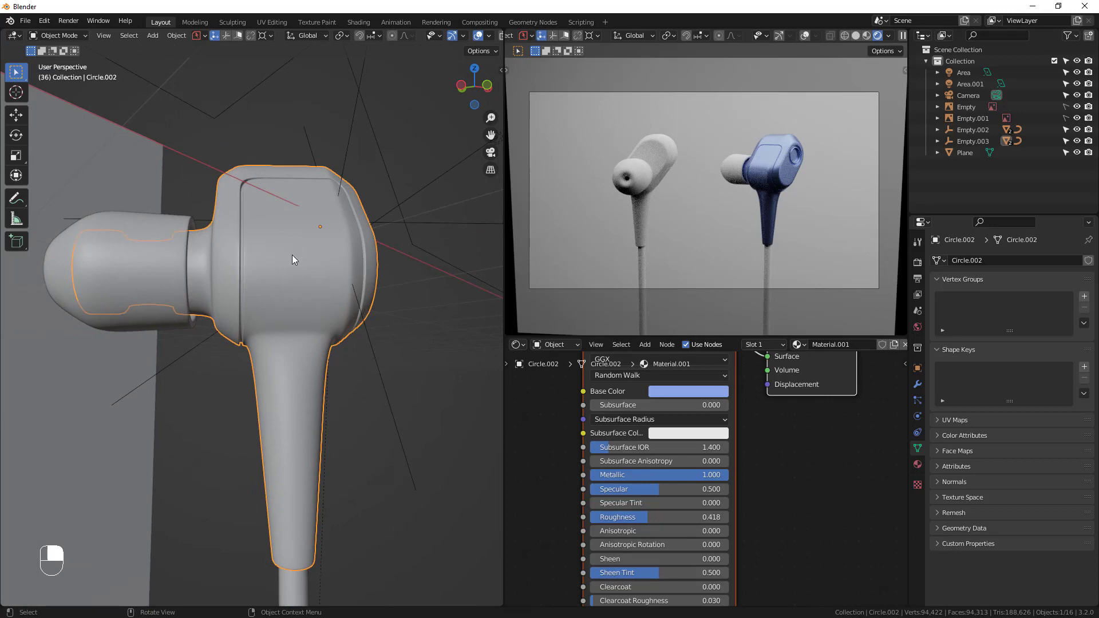
key("Tab")
scroll(281, 330, "up", 4)
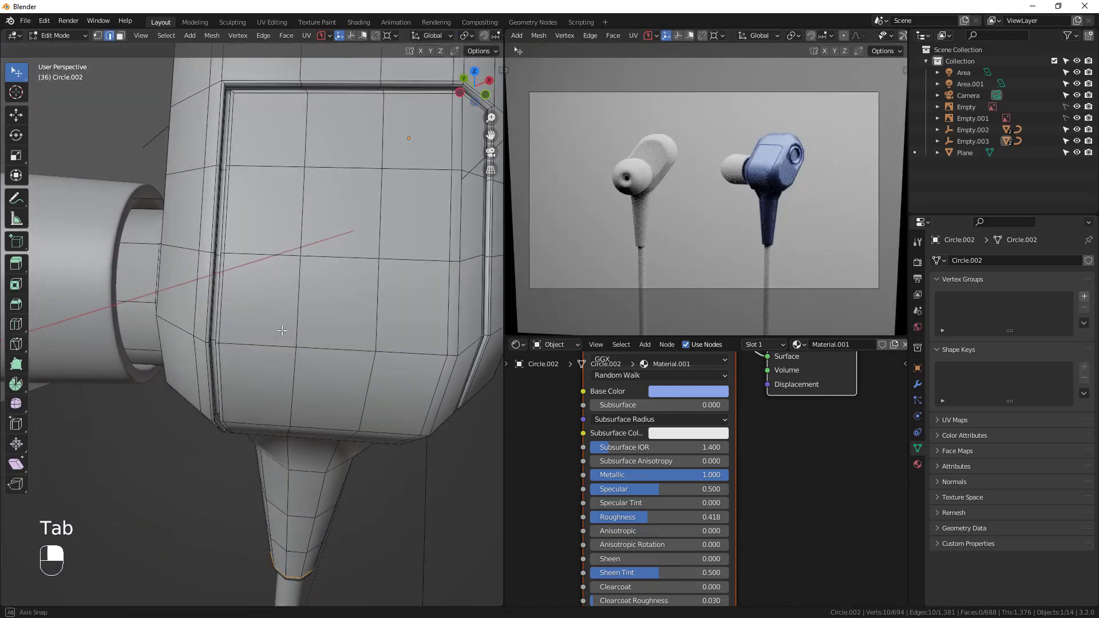
scroll(266, 257, "down", 2)
middle_click_drag(246, 179, 232, 194)
scroll(232, 194, "up", 2)
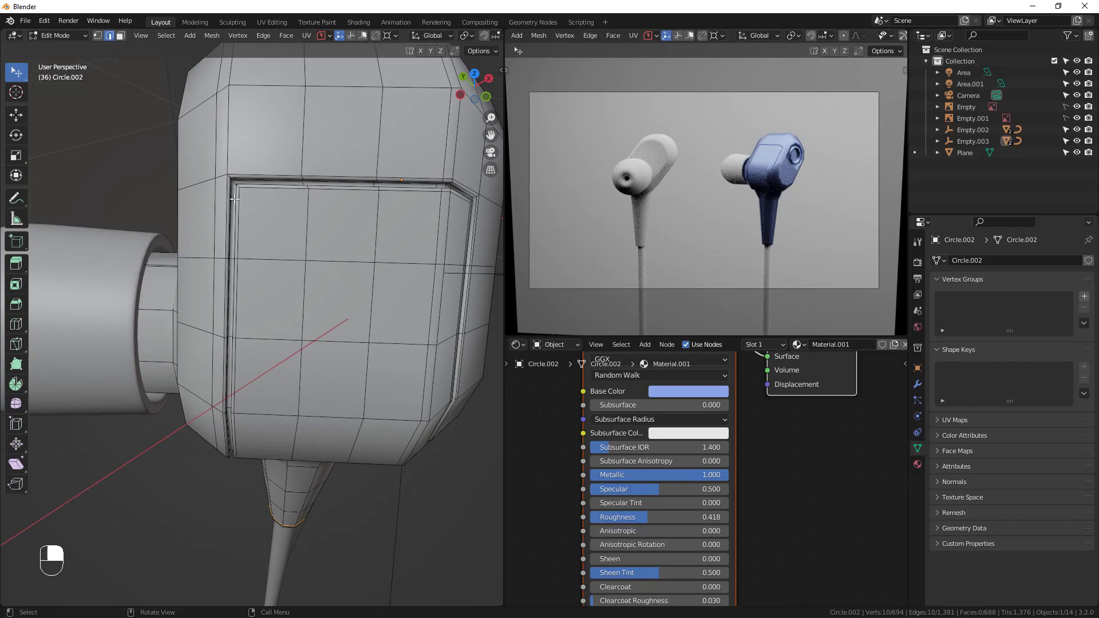
left_click(234, 198, "alt")
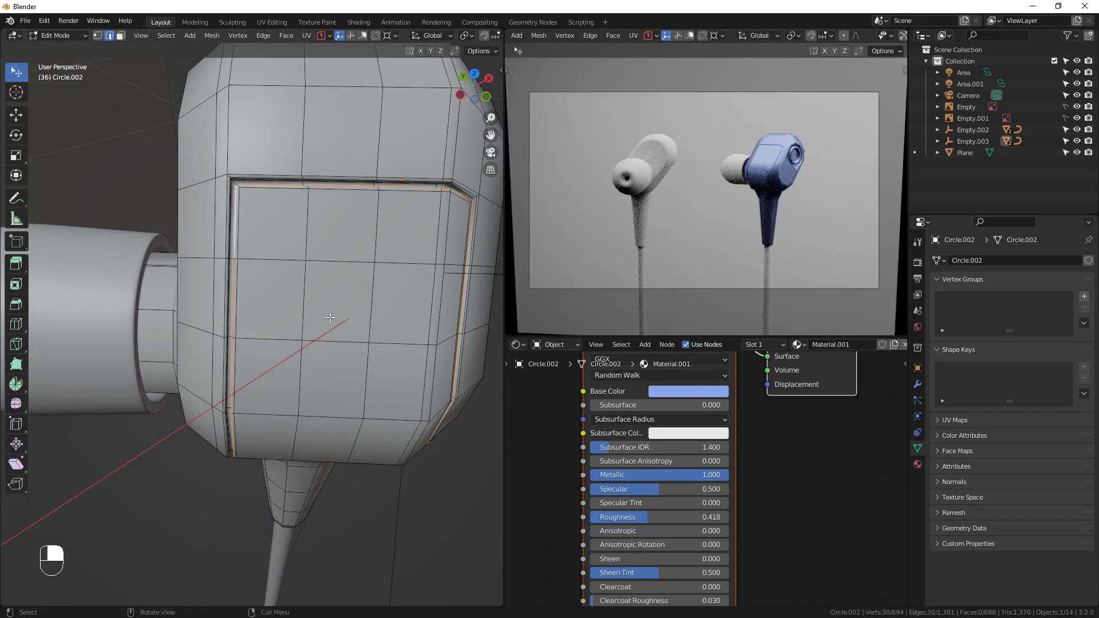
Extend the selection to the loop's inner region, covering the side panel and the stem
middle_click_drag(330, 317, 343, 272)
middle_click_drag(223, 70, 187, 60, "shift")
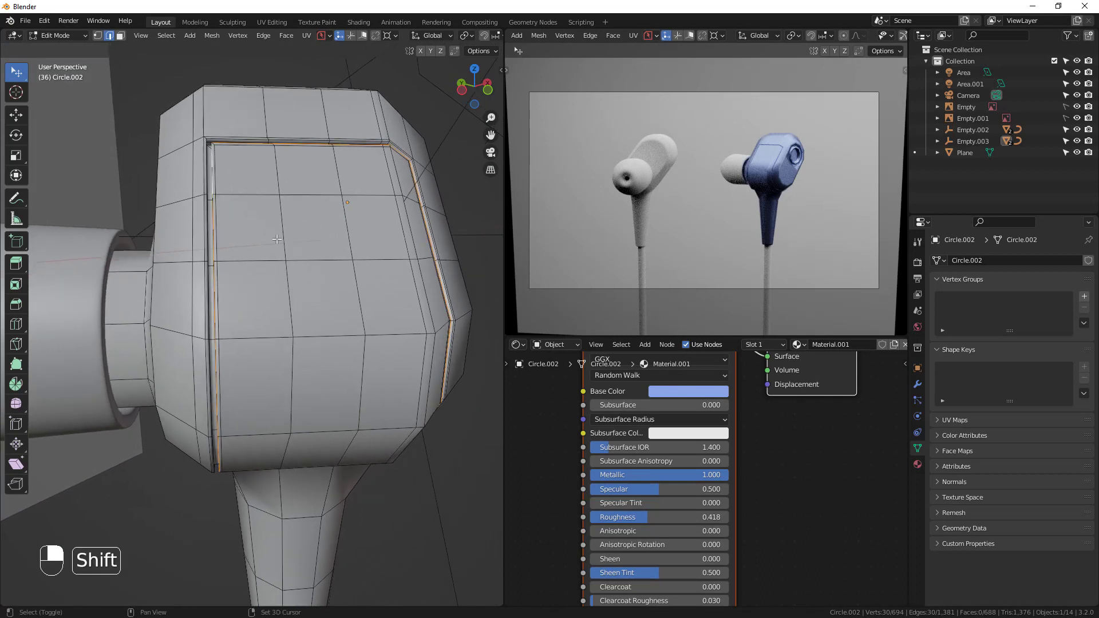
left_click(166, 36)
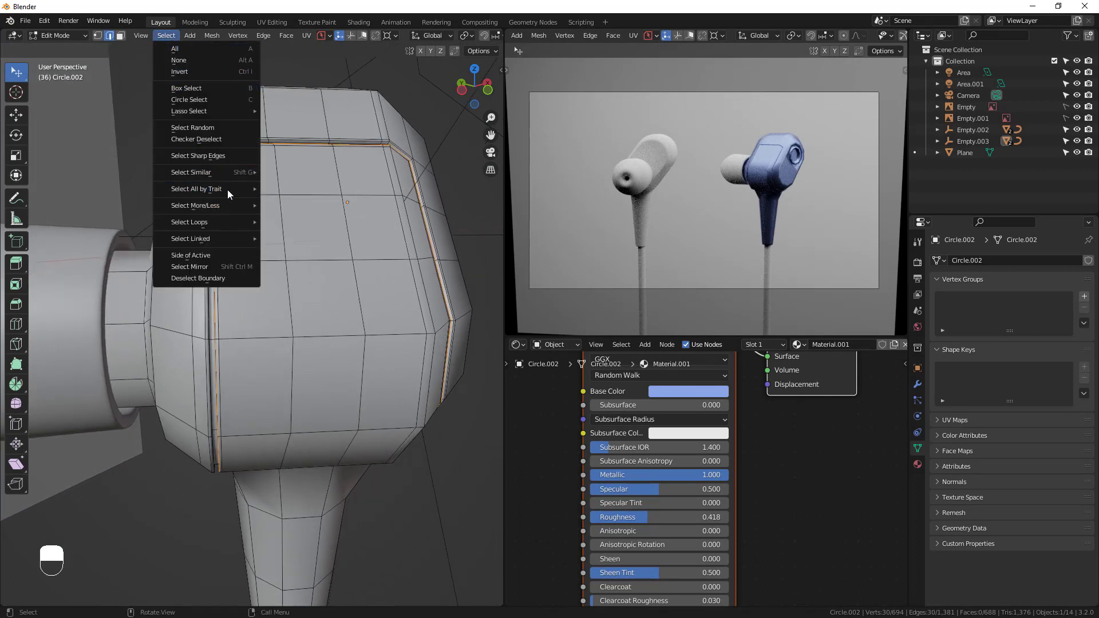
mouse_move(239, 226)
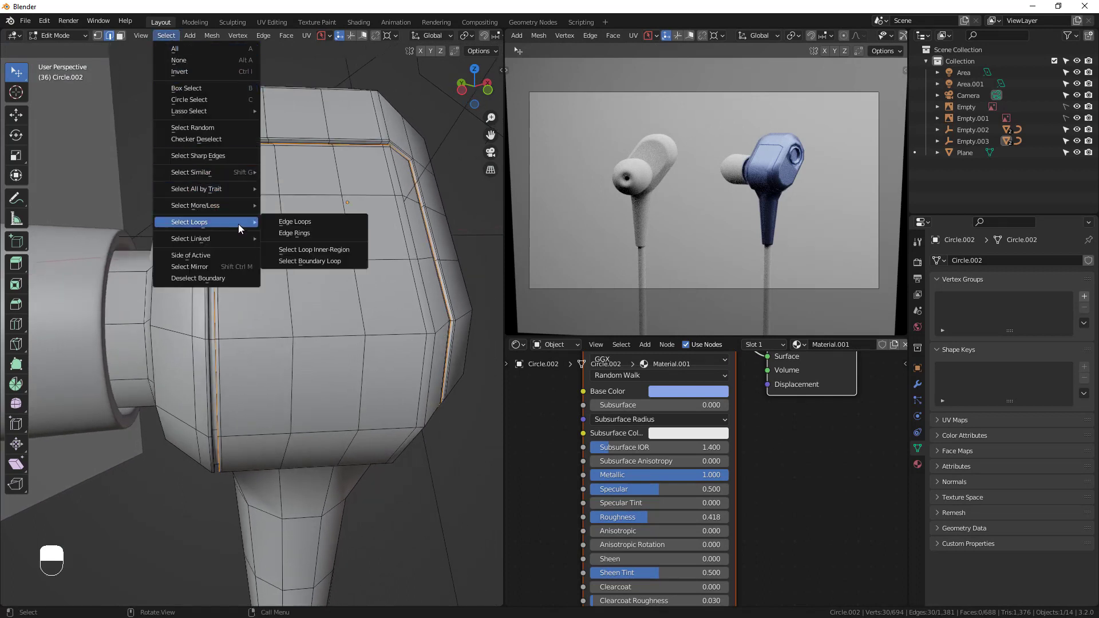
left_click(312, 250)
middle_click_drag(321, 286, 325, 435)
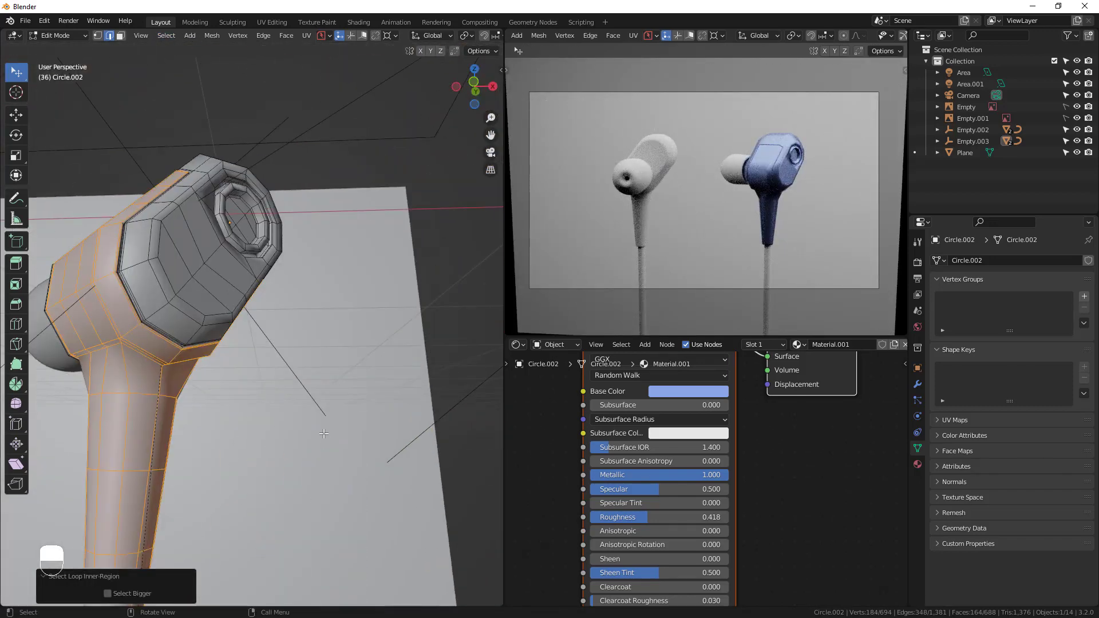
scroll(325, 434, "down", 4)
middle_click_drag(269, 413, 303, 465)
scroll(319, 452, "down", 2)
scroll(304, 442, "up", 6)
scroll(303, 466, "up", 3)
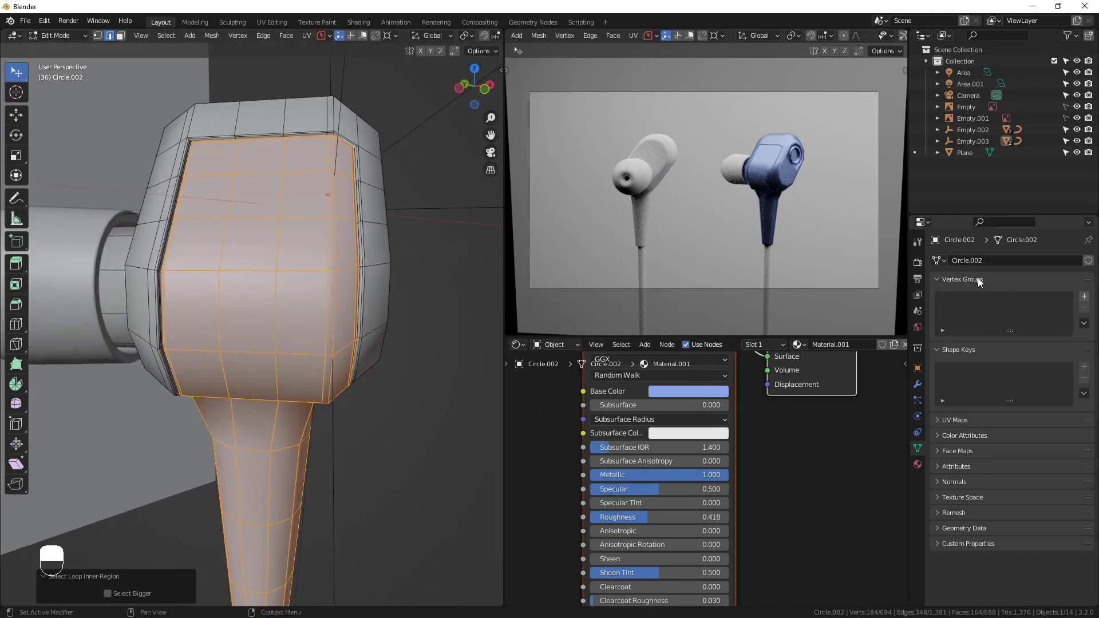
Add a vertex group, assign the panel and stem selection to it, and test it by deselecting and reselecting the group
left_click(1083, 296)
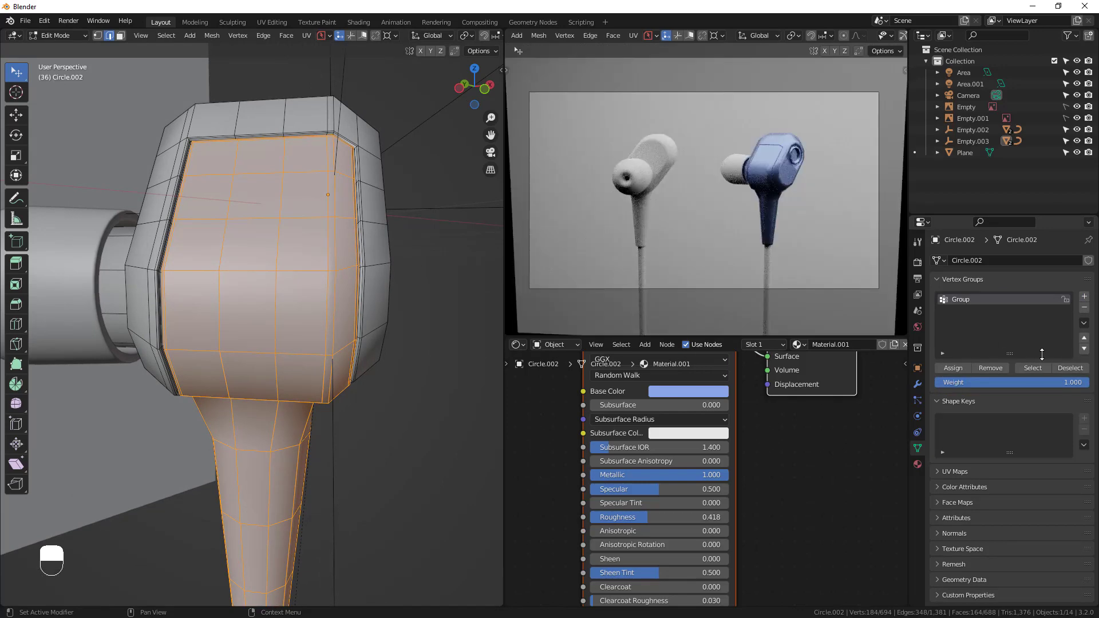
left_click(964, 369)
left_click(1069, 368)
left_click(1039, 369)
Add a second material slot, assign it to the selected panel and stem faces, and create a new material in it
left_click(918, 466)
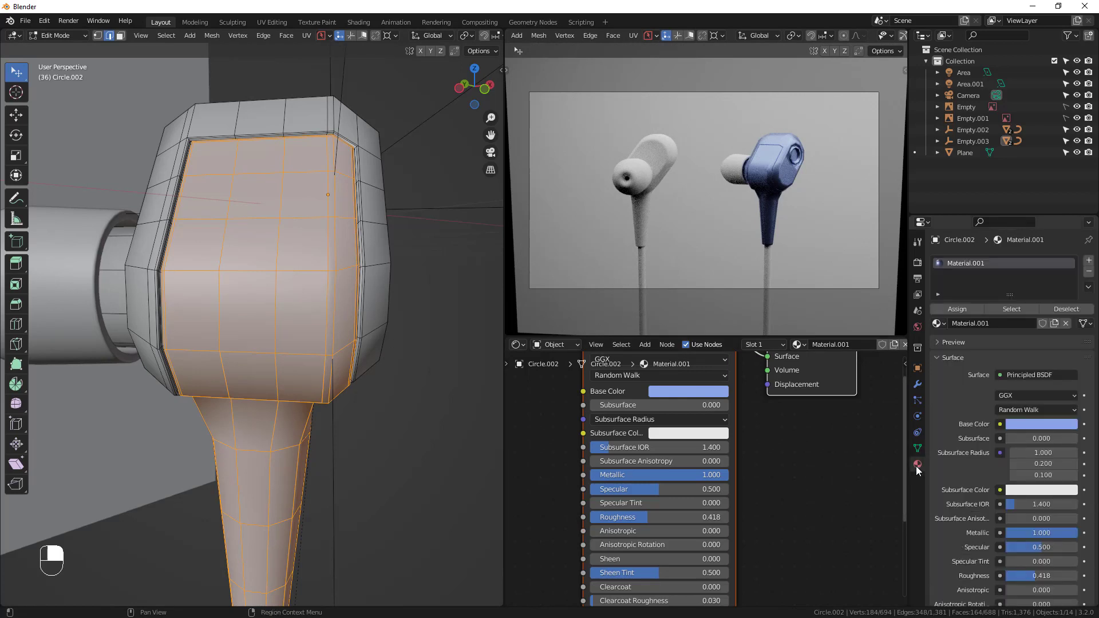
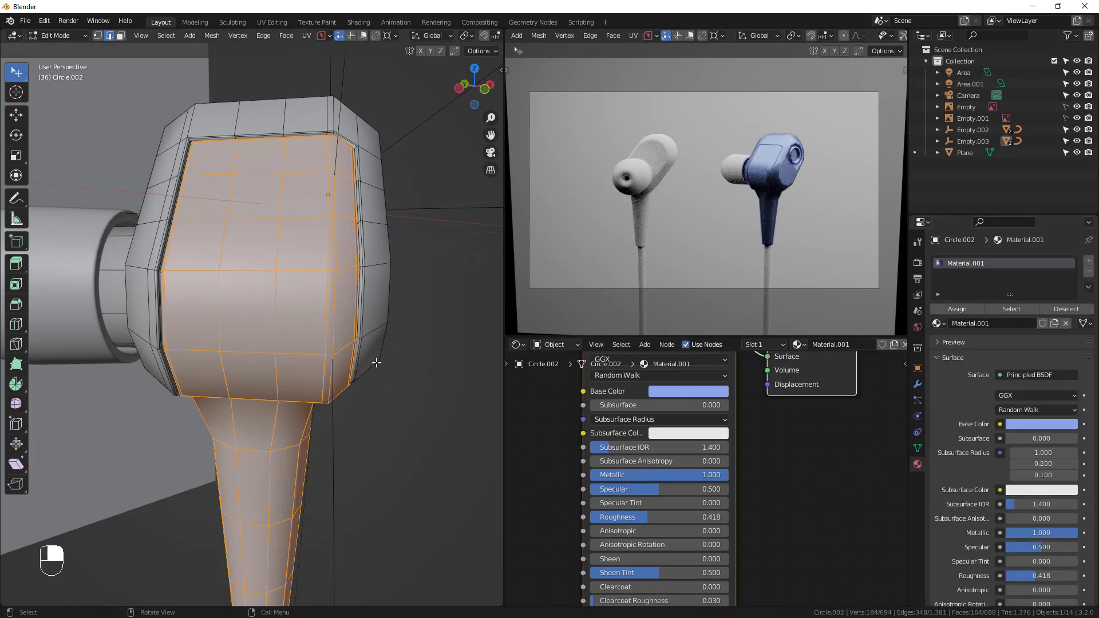
left_click(1088, 260)
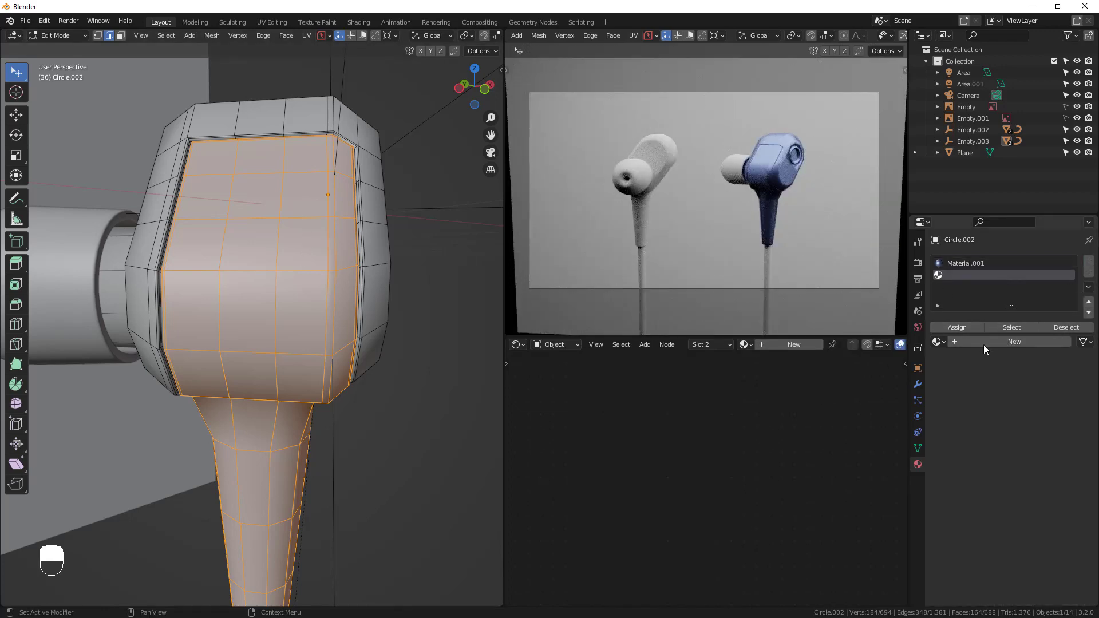
left_click(964, 327)
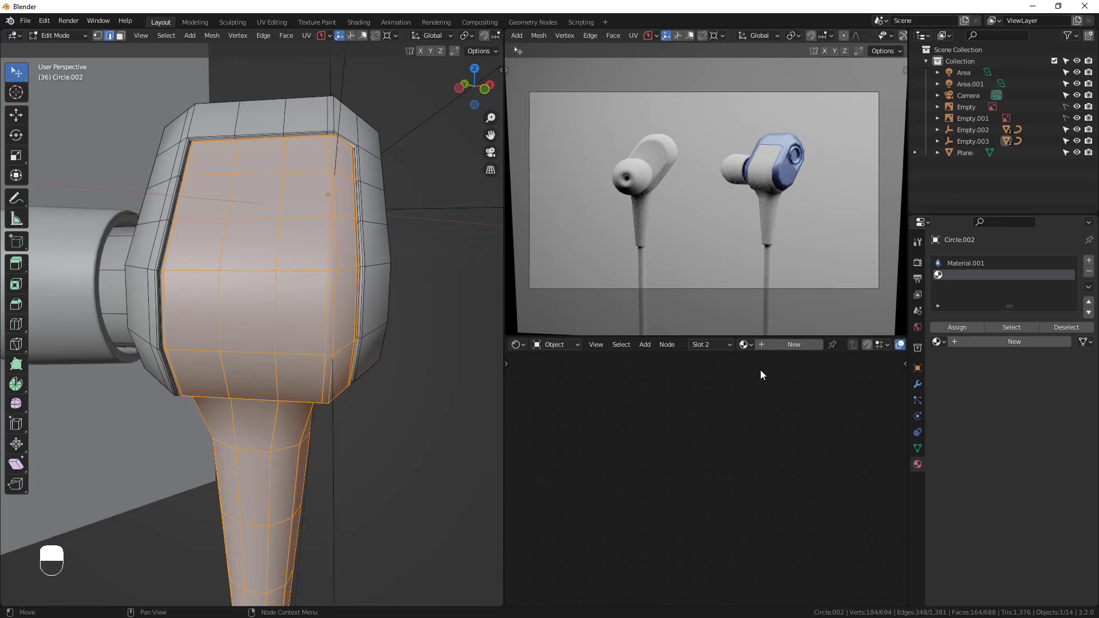
left_click(788, 345)
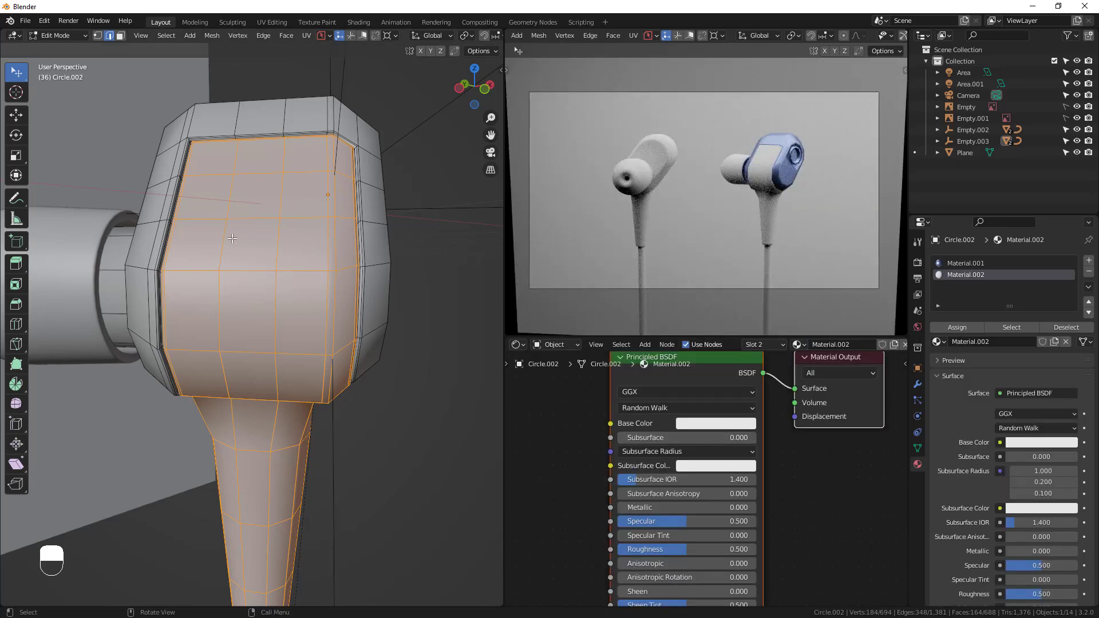
Sample the panel material's base color from the rendered blue body, set its Roughness to 0.286, and return to Object Mode
left_click(698, 423)
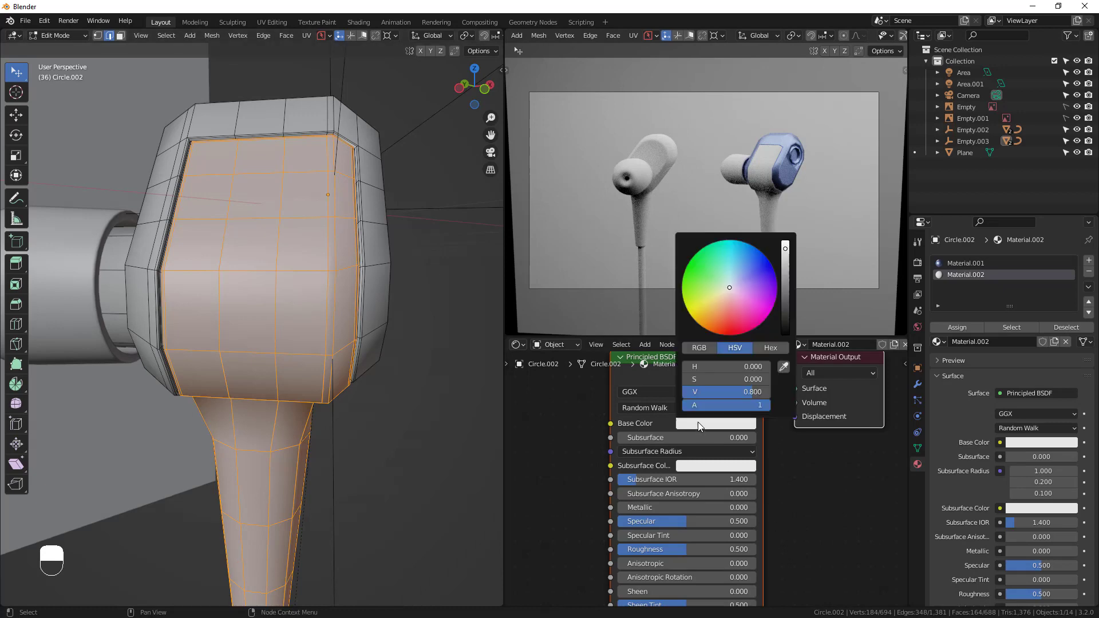
left_click(786, 369)
left_click(786, 141)
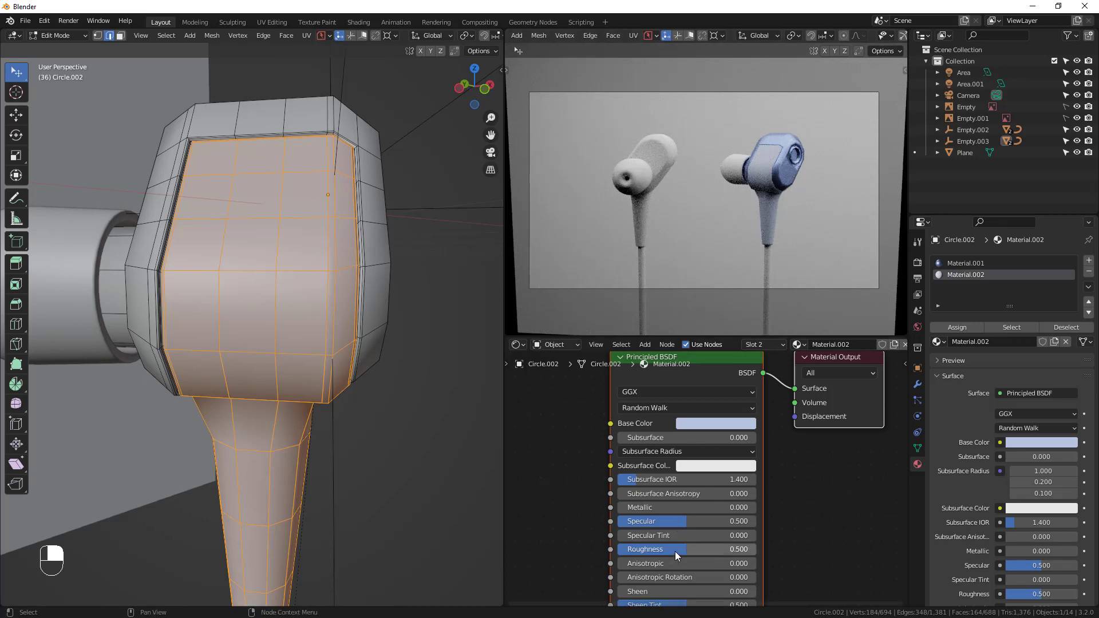
middle_click_drag(675, 551, 688, 510)
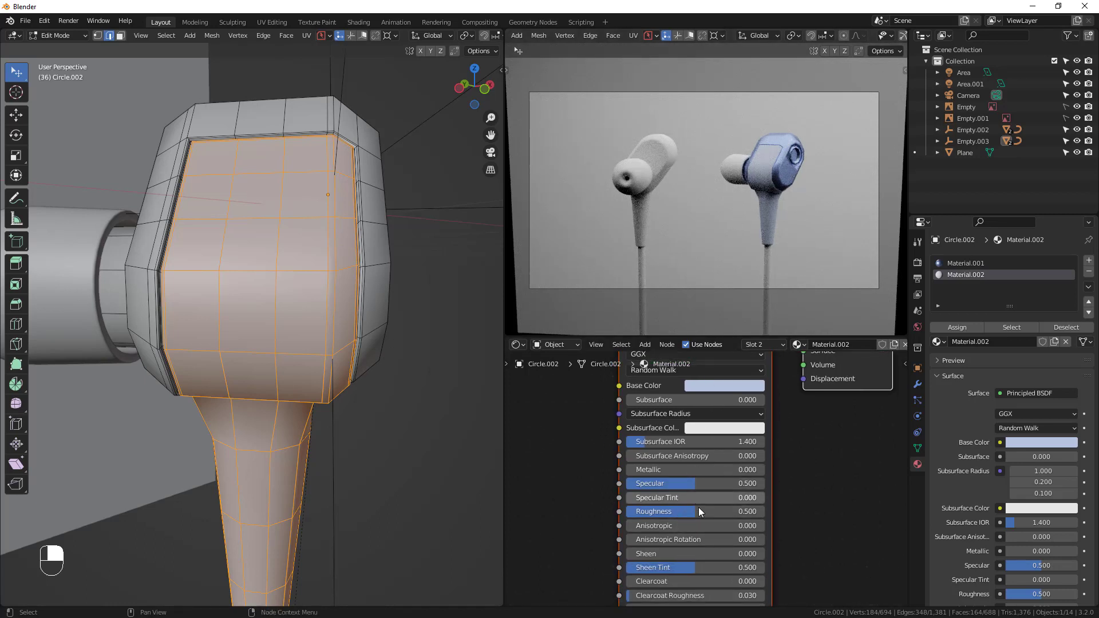
left_click_drag(691, 514, 661, 514)
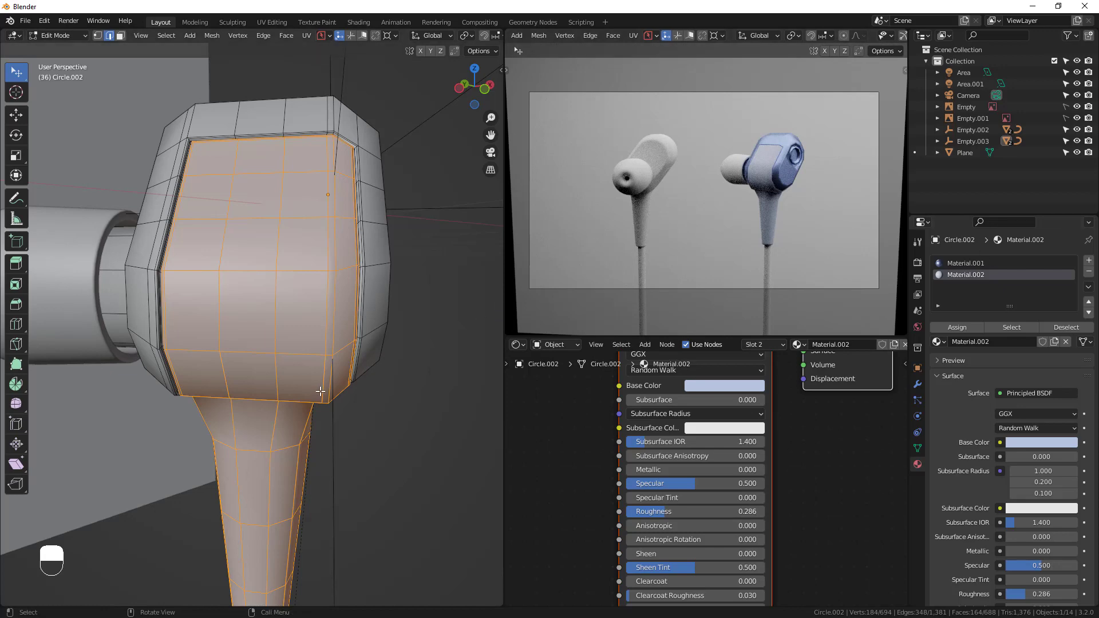
key("Tab")
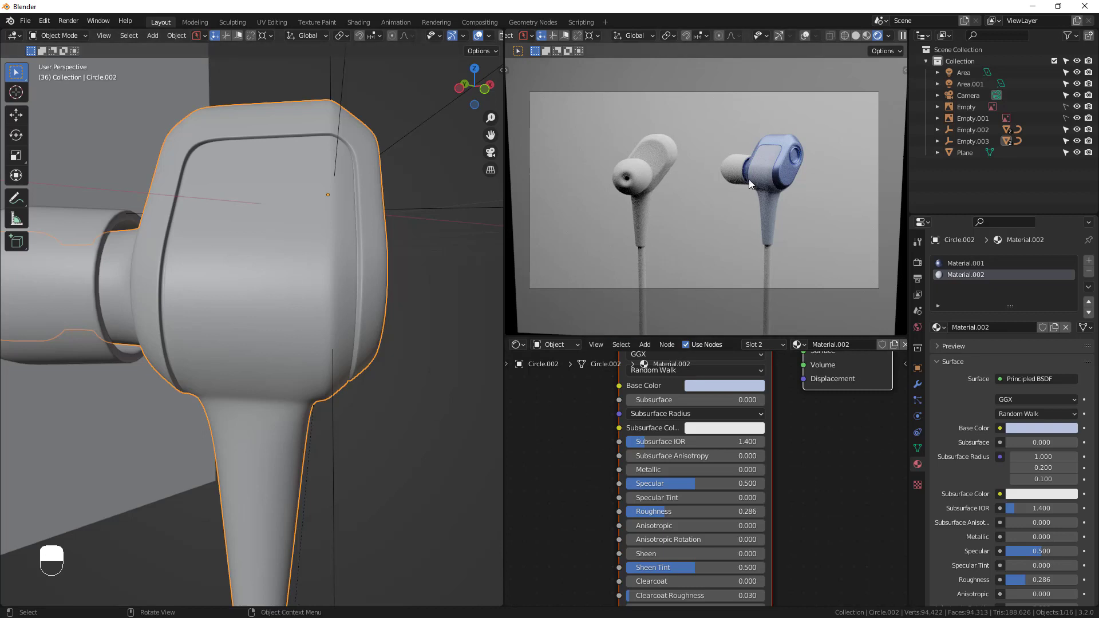
Select the same earphone's ear tip and create a new material for it
scroll(140, 349, "down", 2)
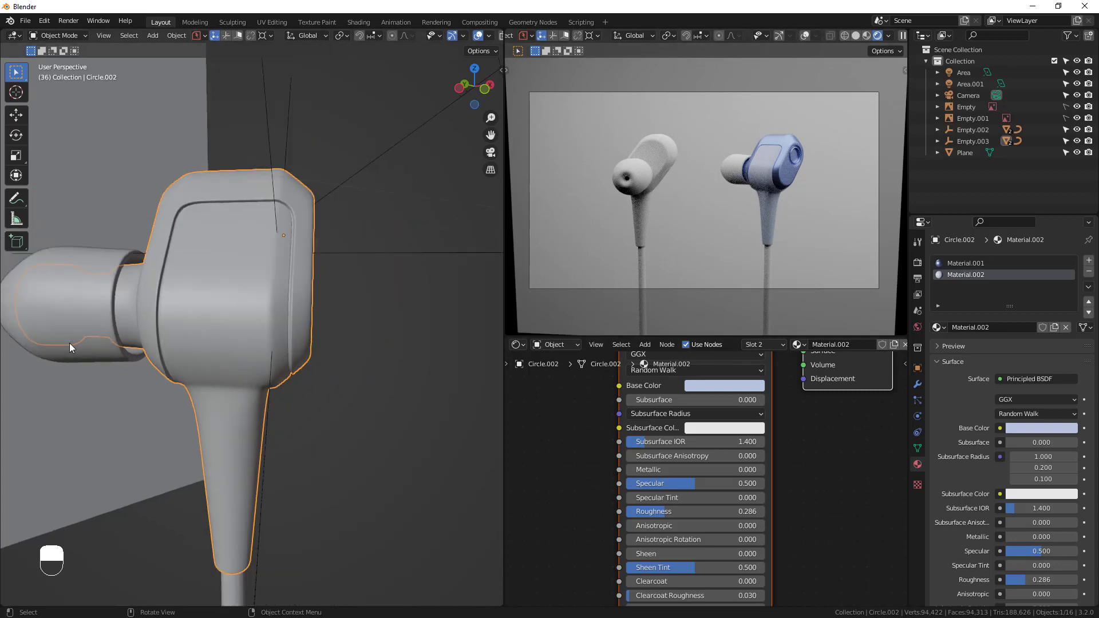
left_click(56, 298)
middle_click_drag(135, 275, 133, 322)
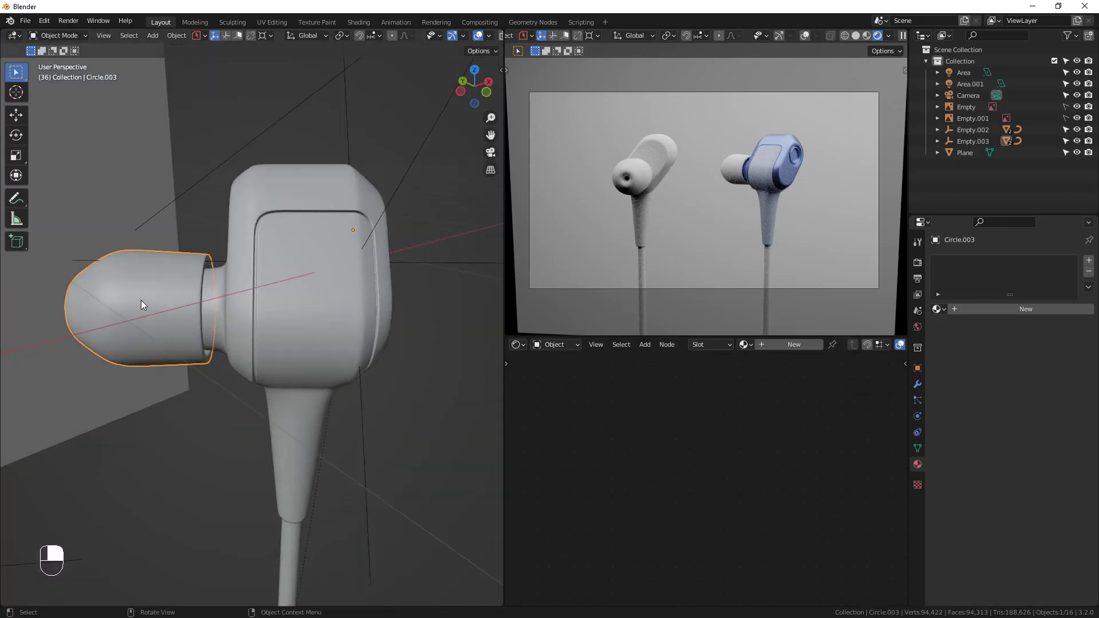
left_click(796, 345)
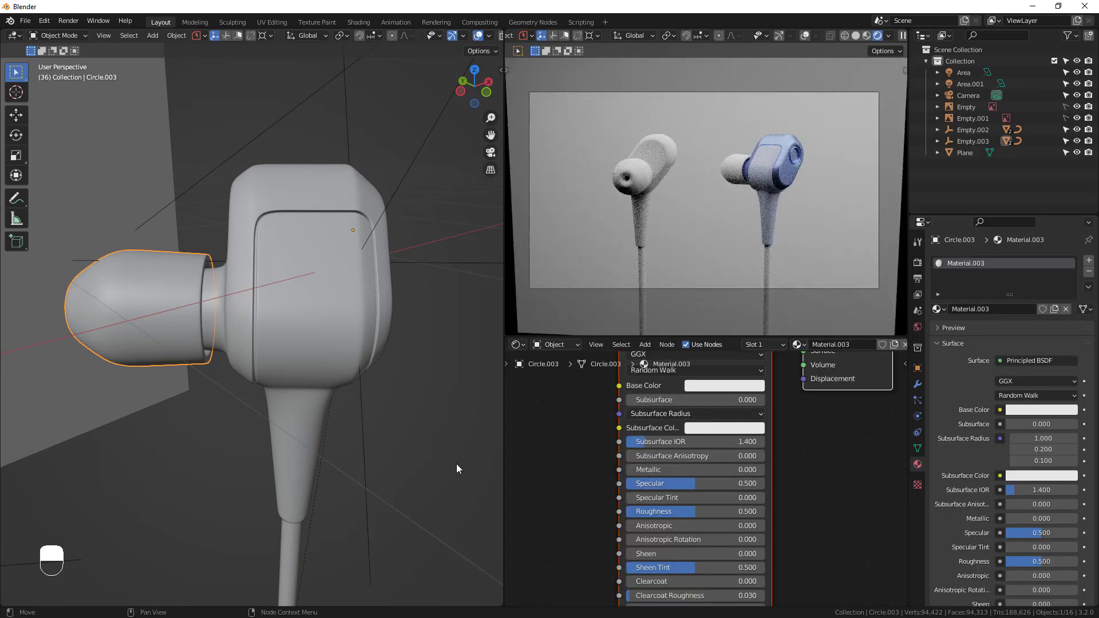
Set the ear tip material's Transmission to 1
scroll(758, 526, "up", 2)
middle_click_drag(637, 589, 622, 411)
left_click(652, 456)
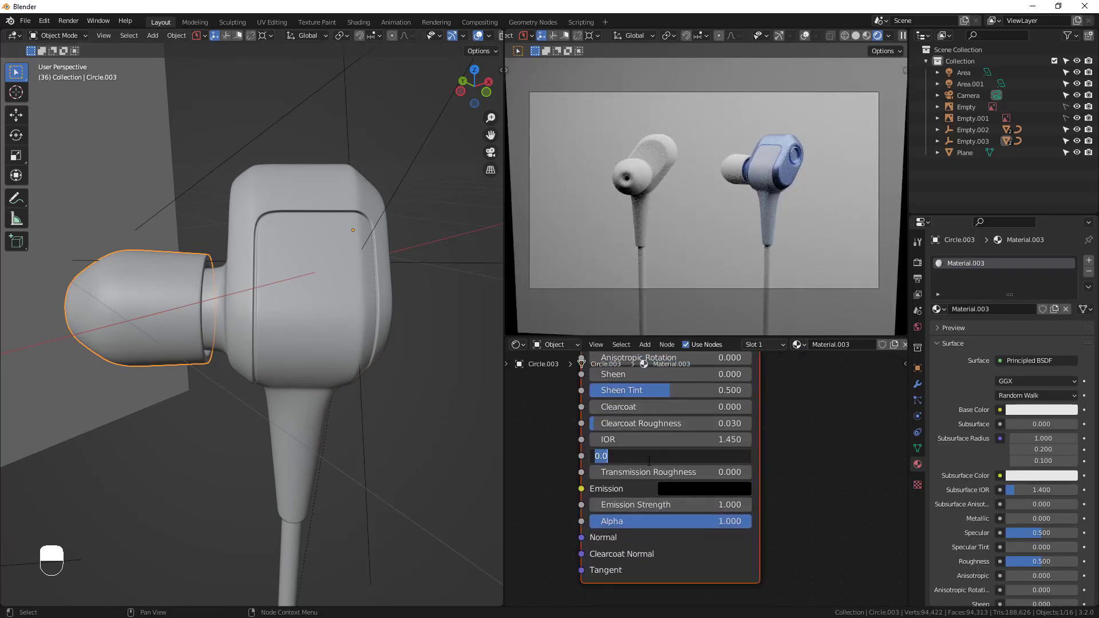
left_click(608, 456)
key("BackSpace")
key("BackSpace")
key("BackSpace")
type("1")
key("Return")
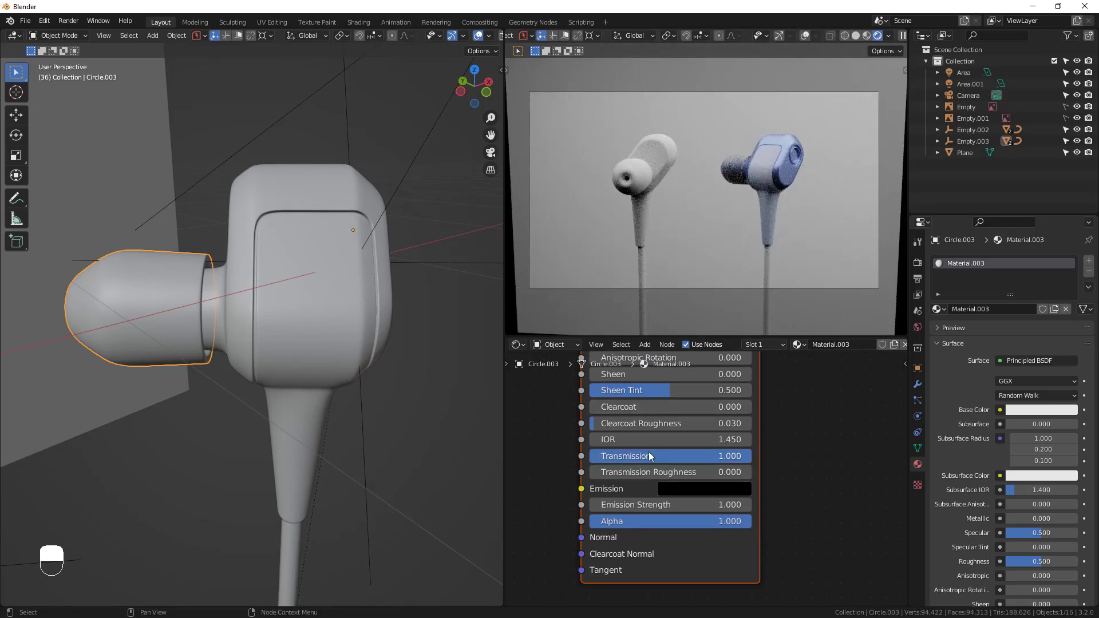
Set the ear tip material's Roughness to 0.282 and its Transmission Roughness to 0.173
middle_click_drag(648, 450, 655, 530)
left_click_drag(666, 406, 621, 406)
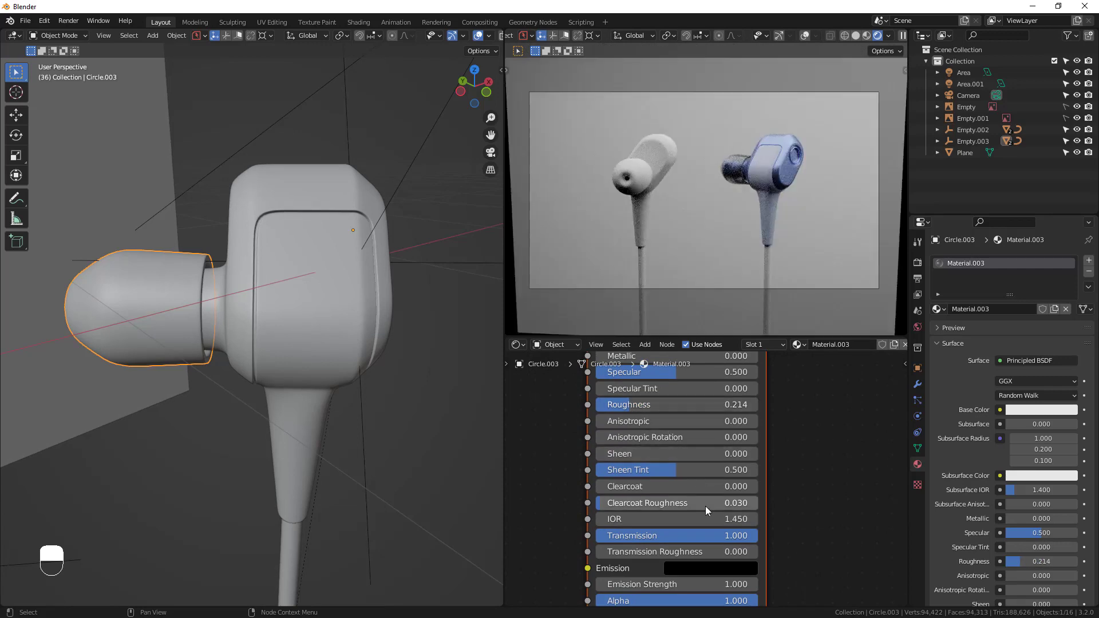
left_click_drag(630, 404, 640, 404)
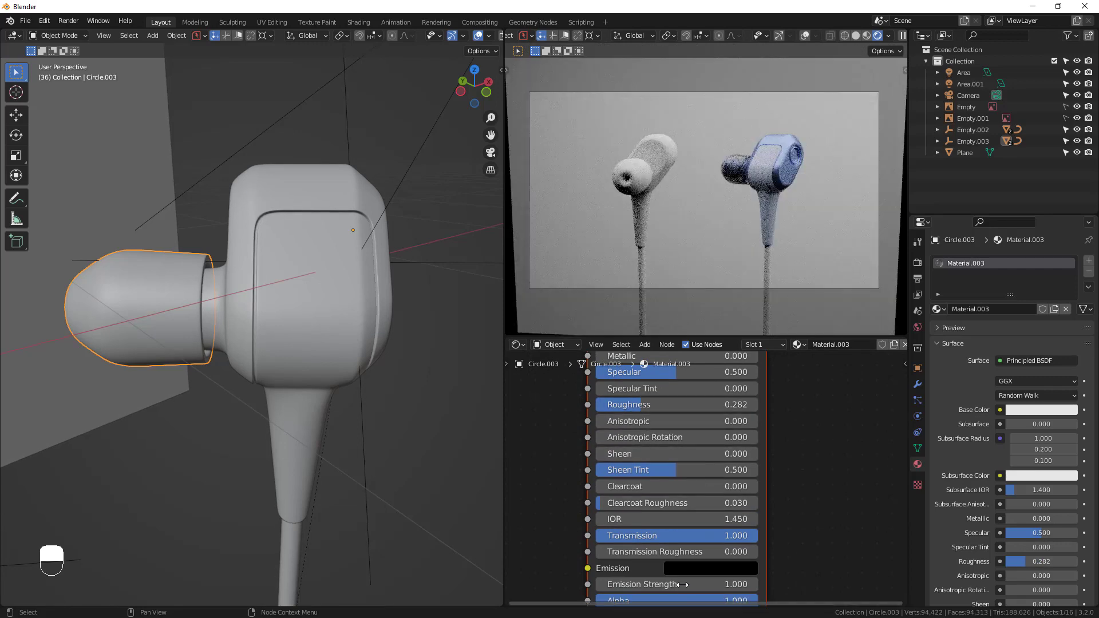
middle_click_drag(635, 553, 642, 437)
left_click_drag(641, 436, 669, 436)
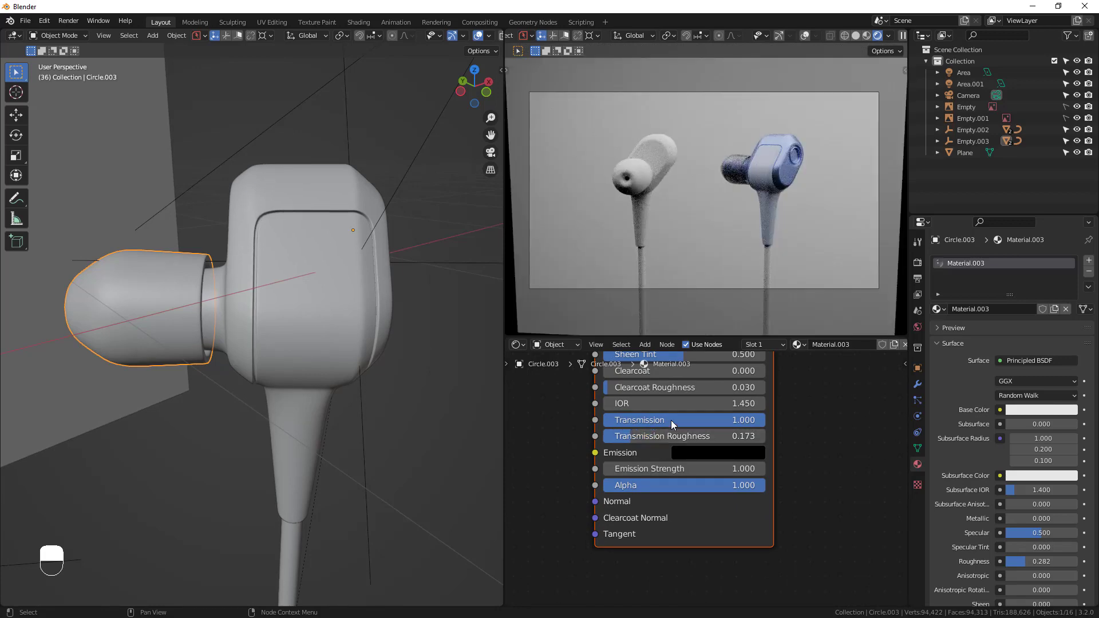
middle_click_drag(684, 413, 676, 475)
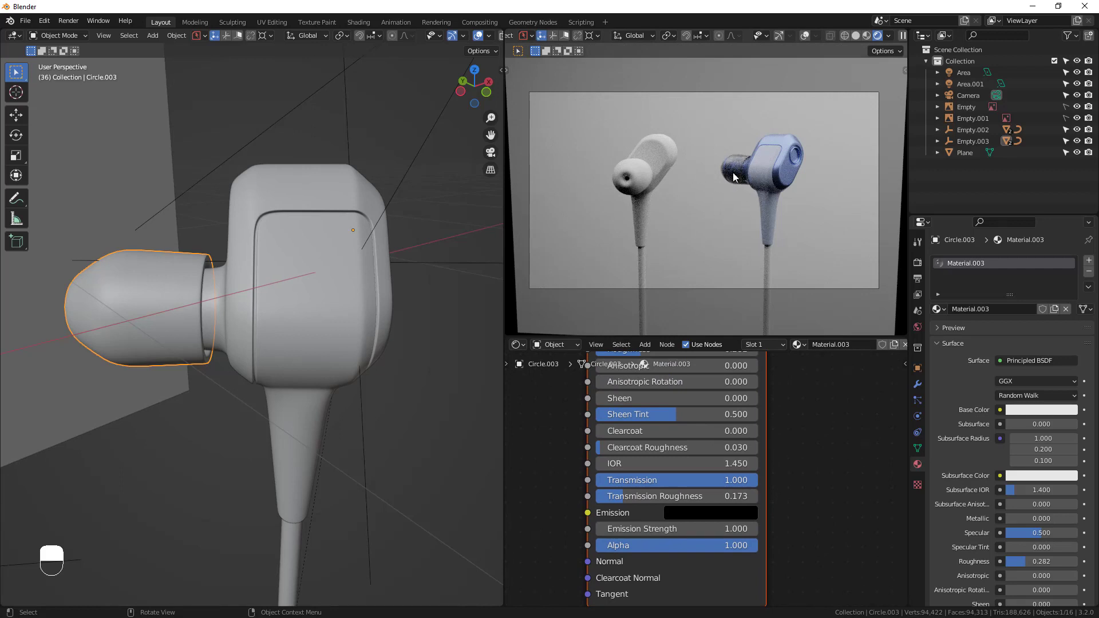
Link the finished ear tip's material to the other earphone's ear tip
scroll(222, 307, "down", 3)
middle_click_drag(222, 307, 69, 390)
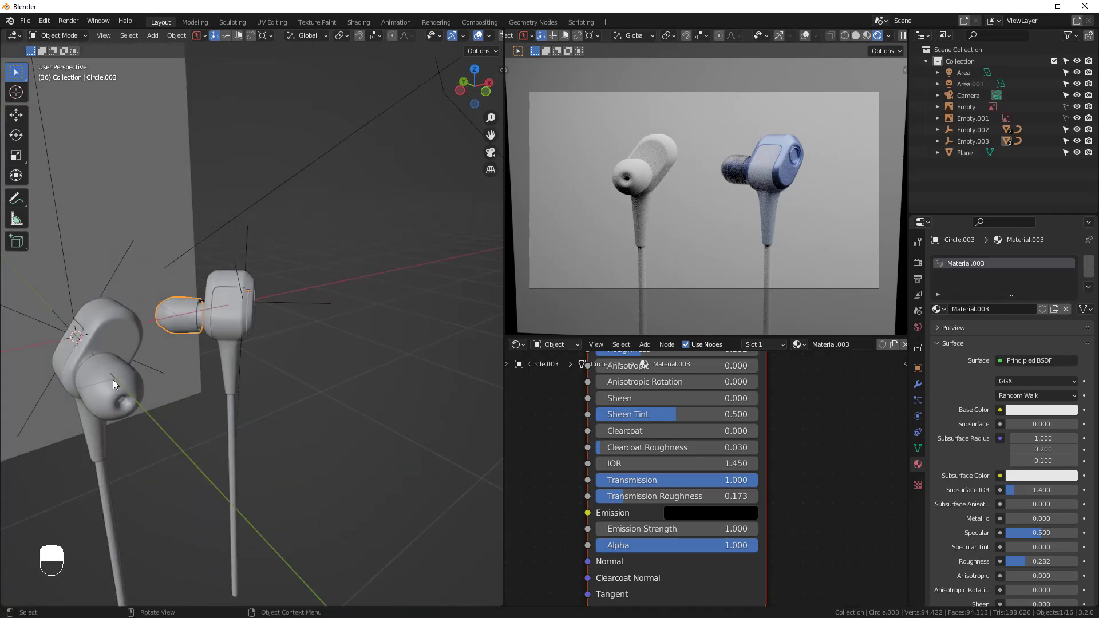
left_click(109, 394, "shift")
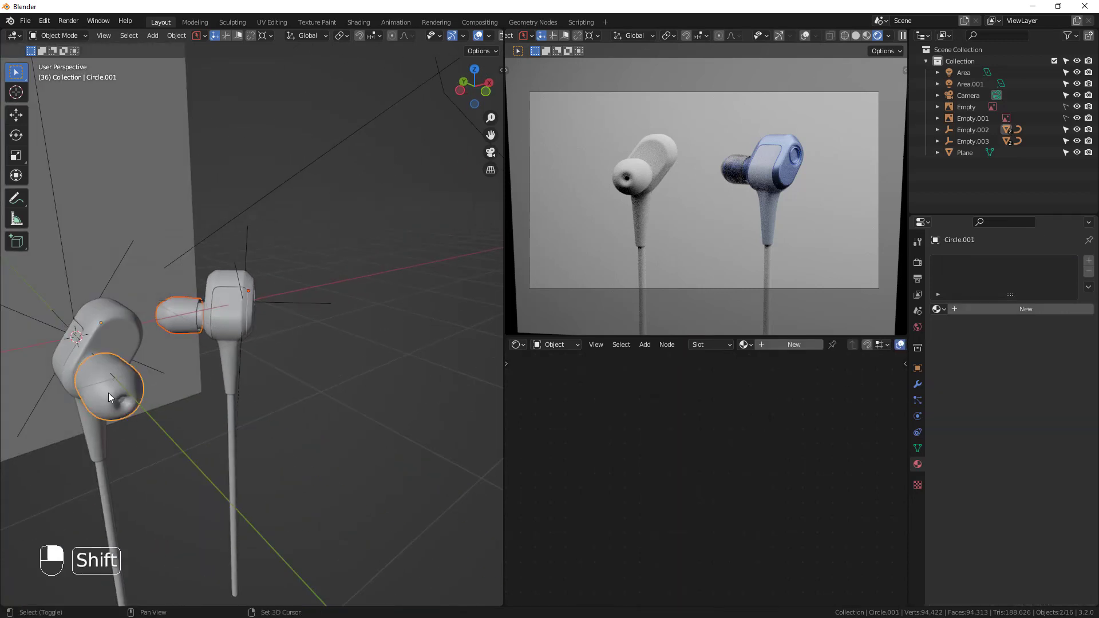
left_click(185, 309, "shift")
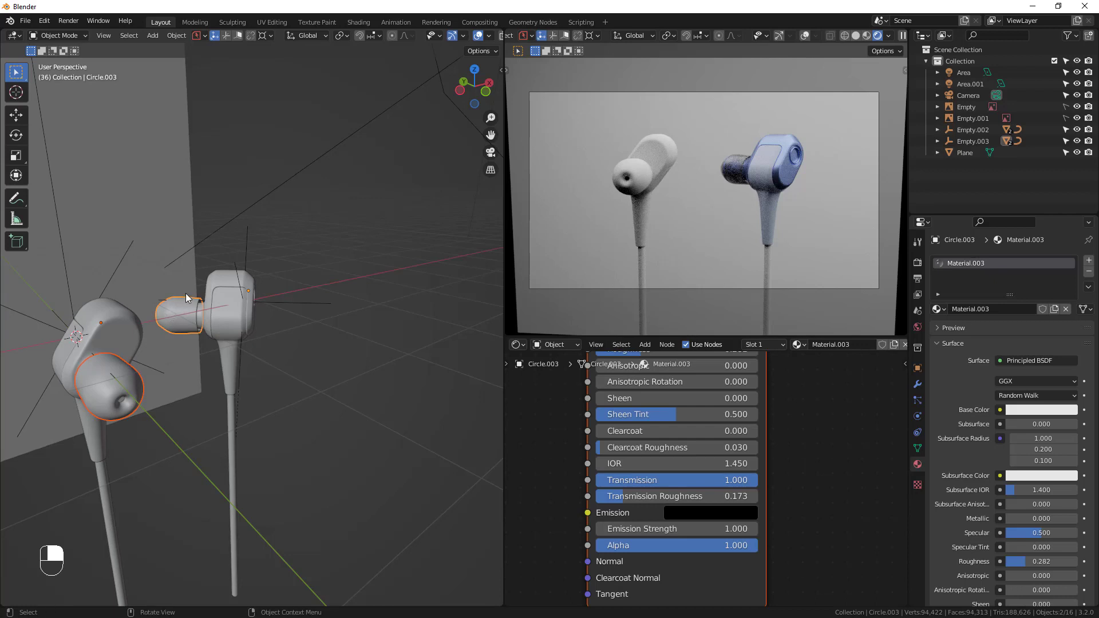
key("ctrl+l")
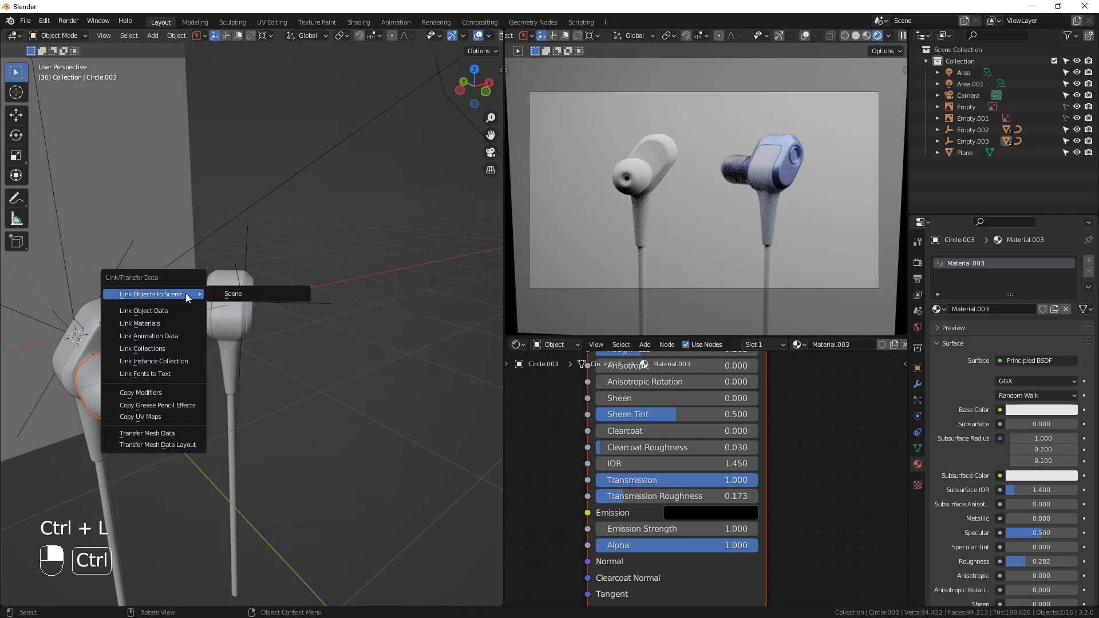
left_click(153, 324)
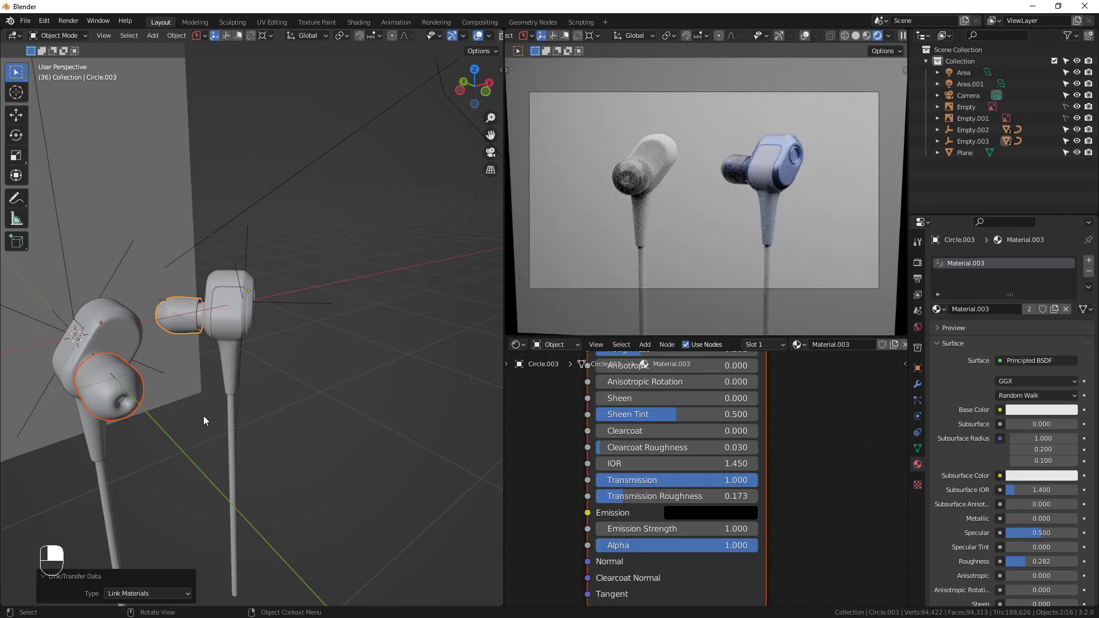
Link the shaded earphone body's materials to the other earphone's body
left_click(180, 328, "shift")
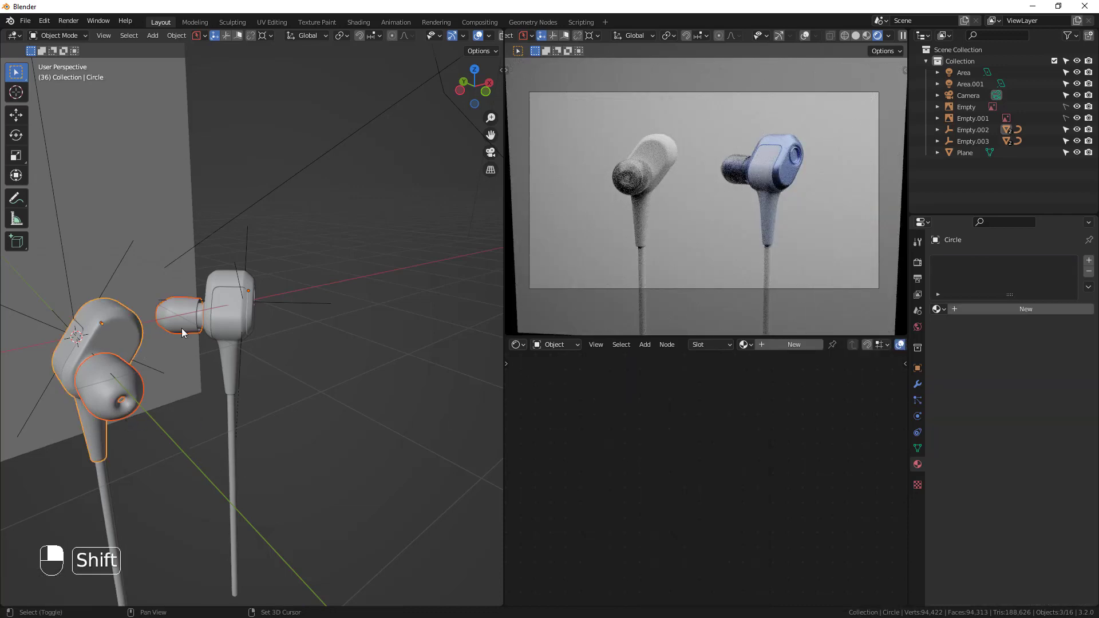
left_click(211, 332)
left_click(108, 332, "shift")
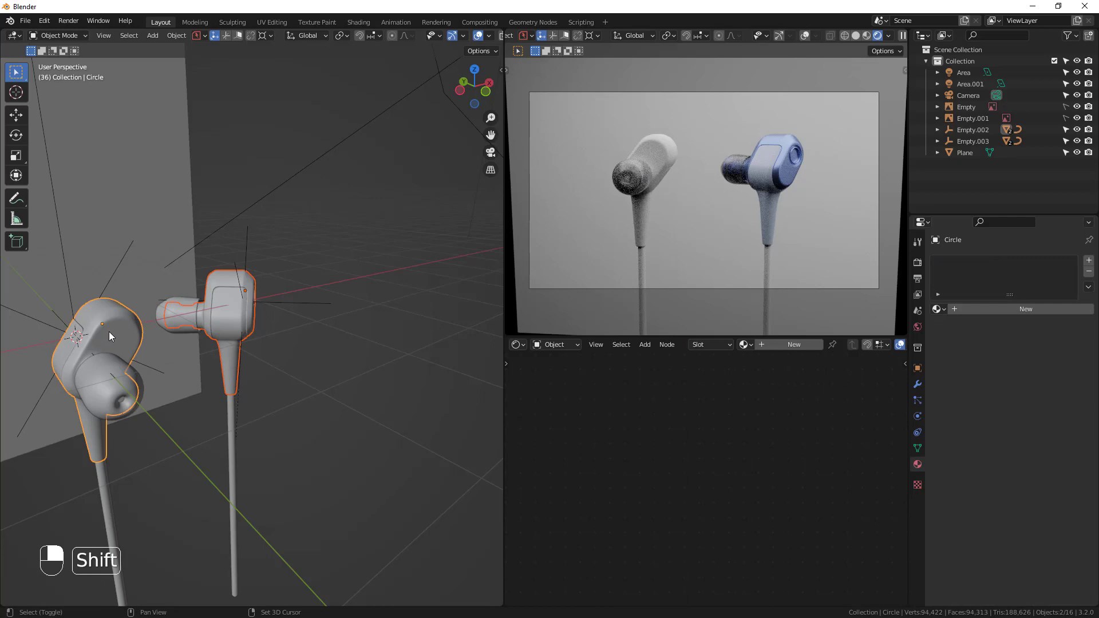
left_click(231, 337, "shift")
key("ctrl+l")
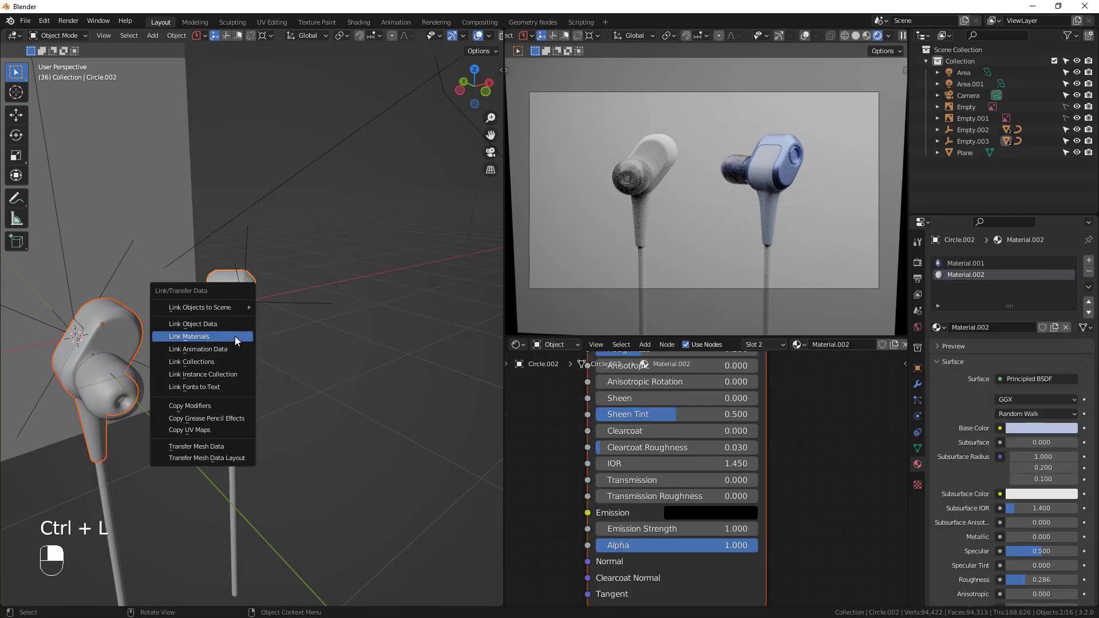
left_click(237, 340)
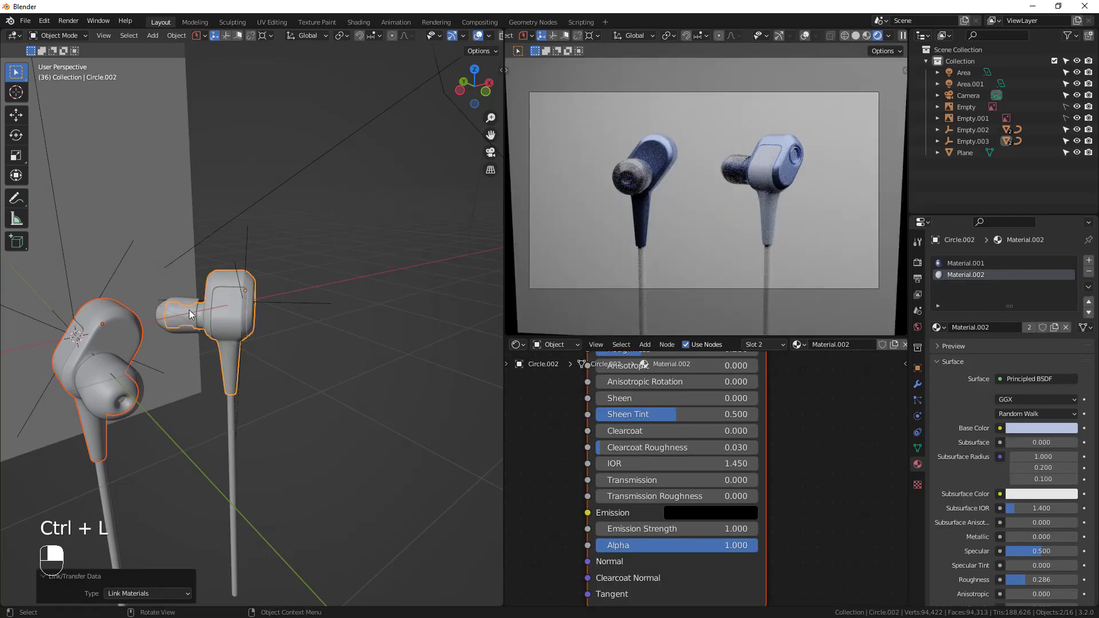
Enter Edit Mode on the newly linked earphone body and select the edge loop along its panel groove
middle_click_drag(194, 353, 294, 309)
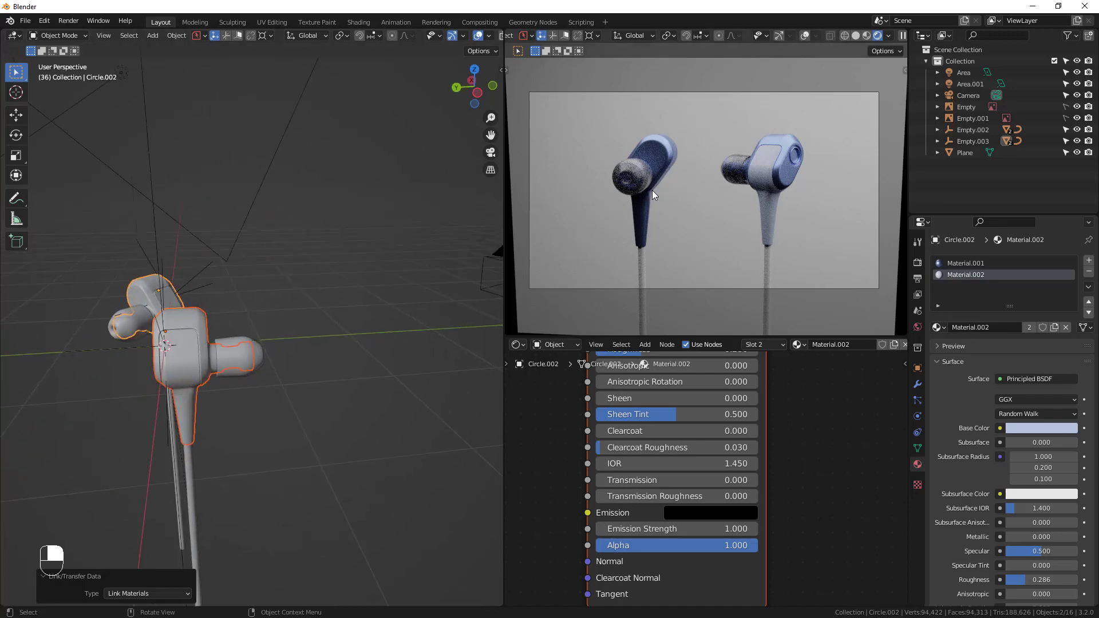
middle_click_drag(595, 197, 614, 164)
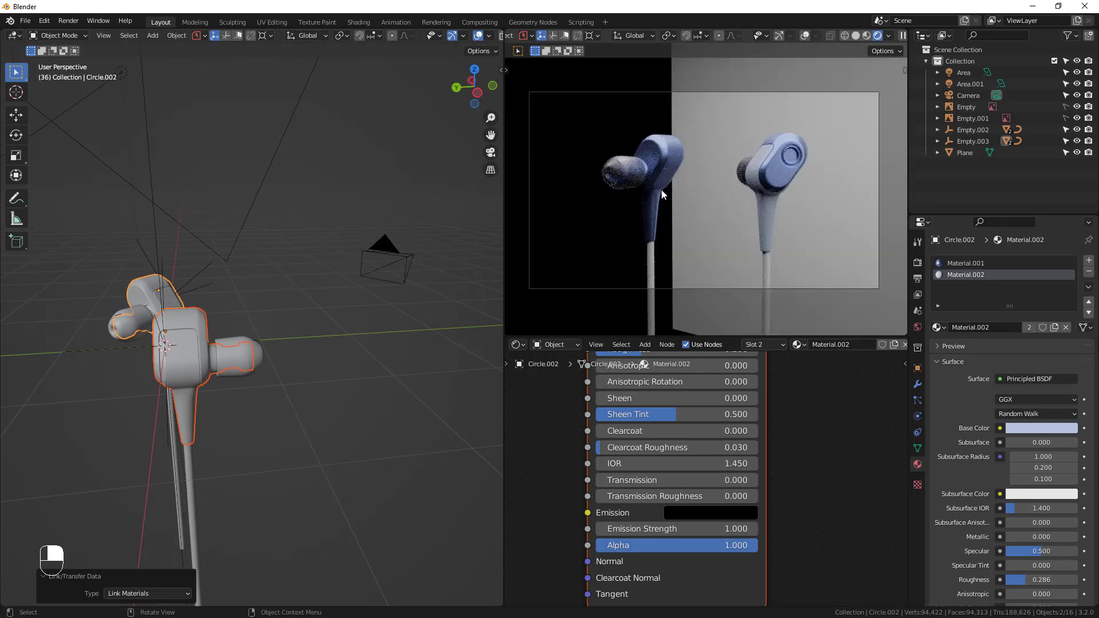
middle_click_drag(660, 193, 702, 192)
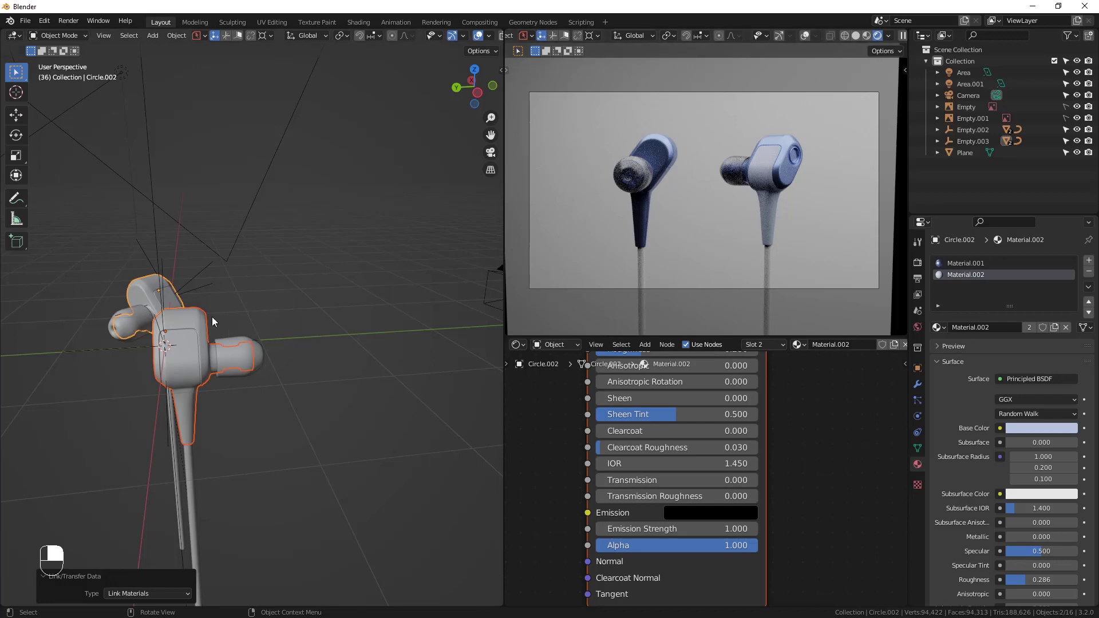
middle_click_drag(213, 321, 149, 378)
left_click(149, 379)
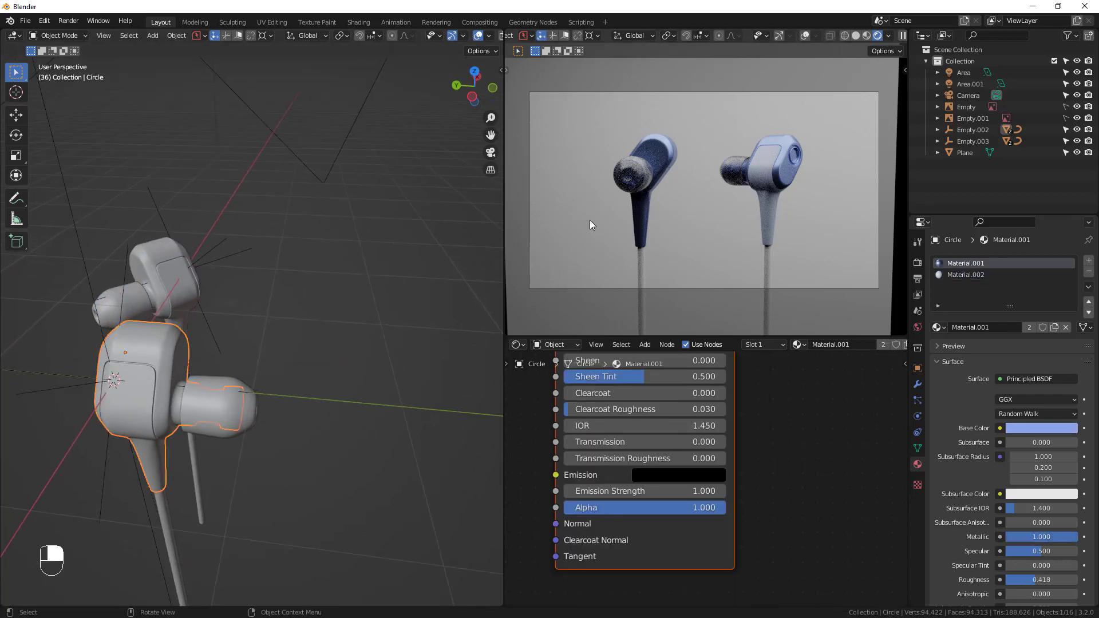
middle_click_drag(636, 171, 582, 211)
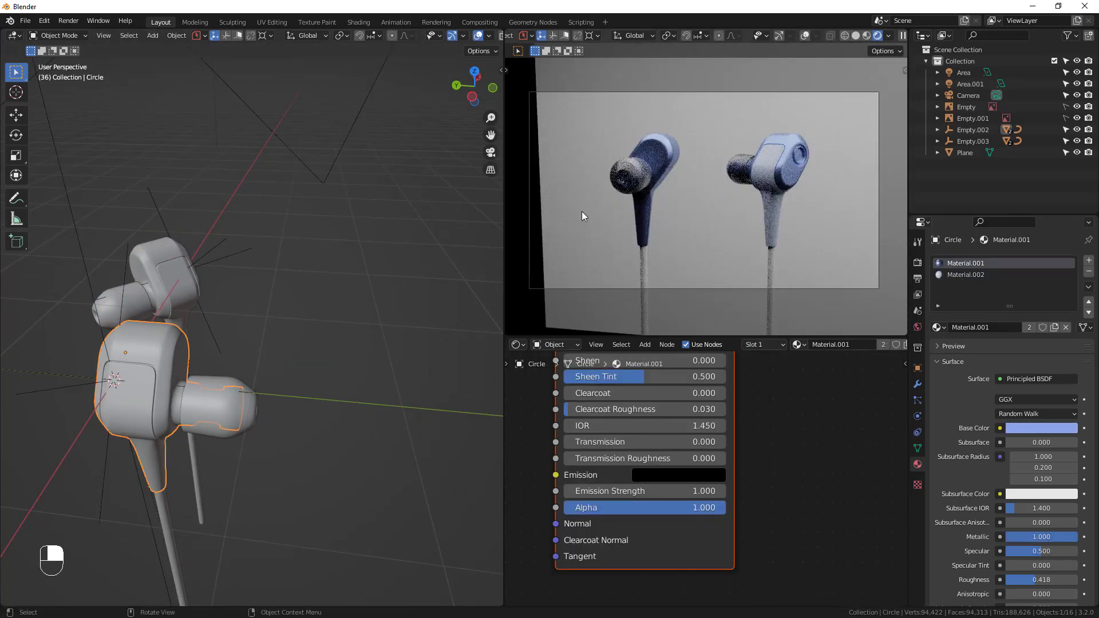
middle_click_drag(195, 410, 290, 362)
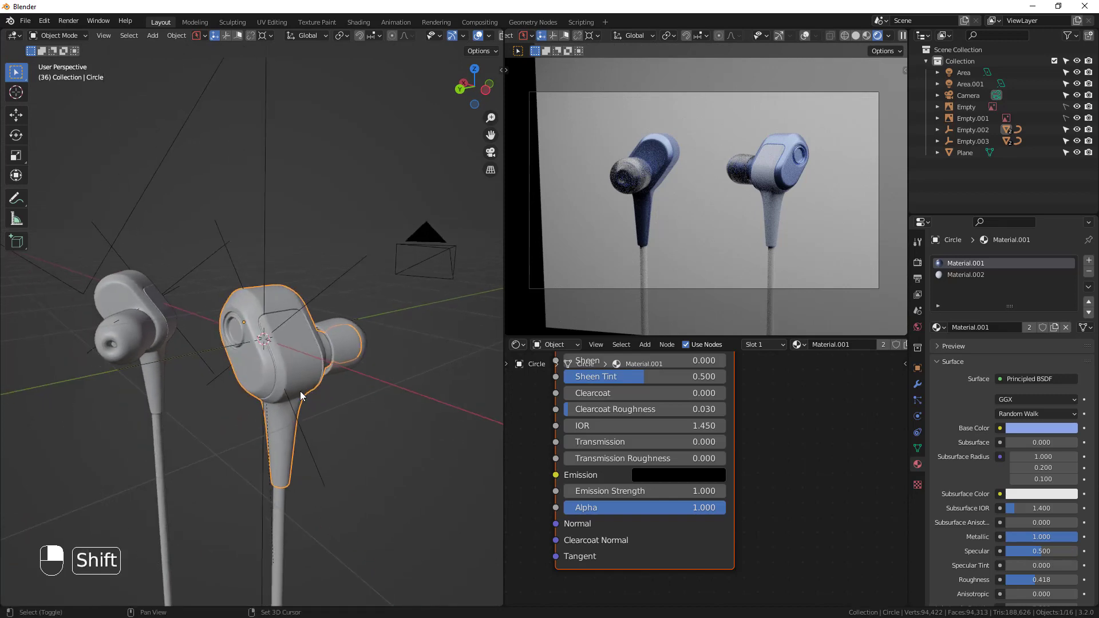
key("Tab")
scroll(228, 290, "up", 5)
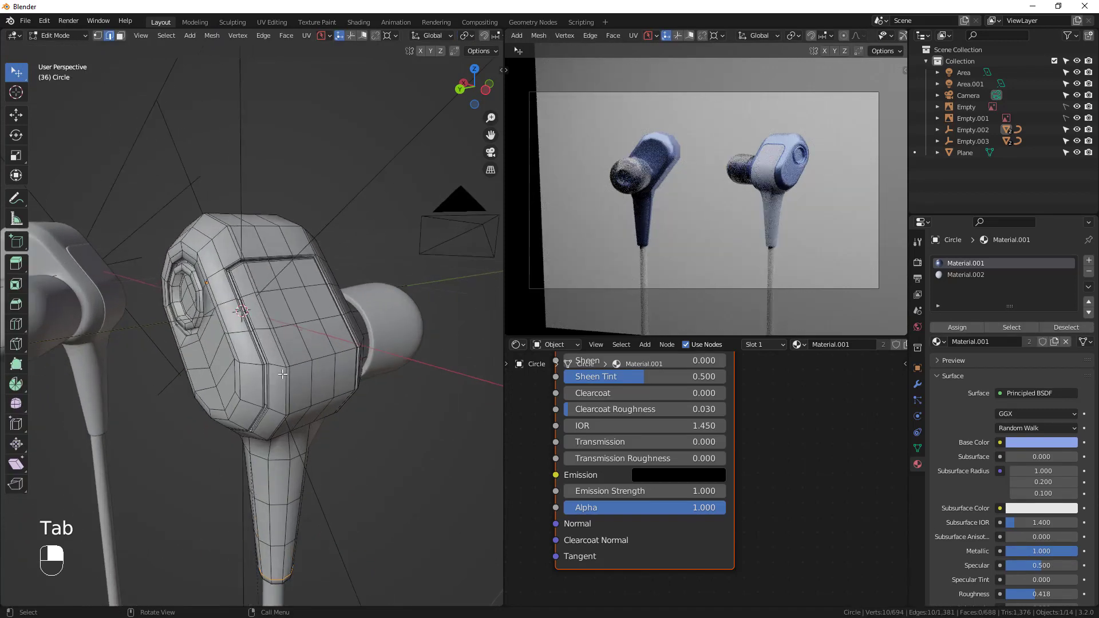
scroll(210, 283, "up", 3)
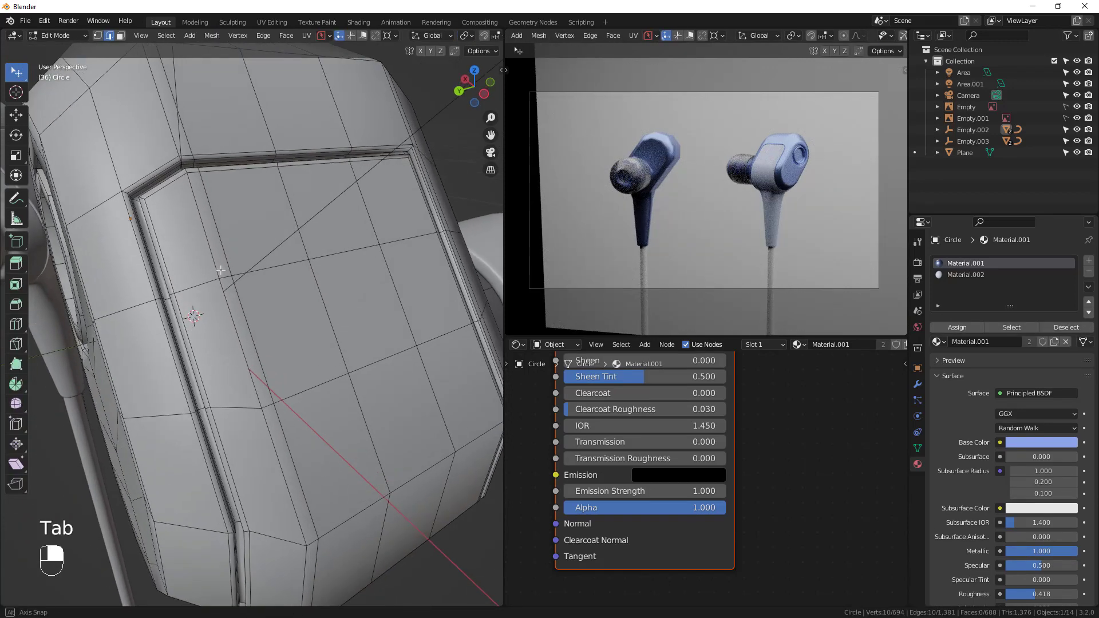
left_click(150, 241, "alt")
scroll(189, 280, "down", 3)
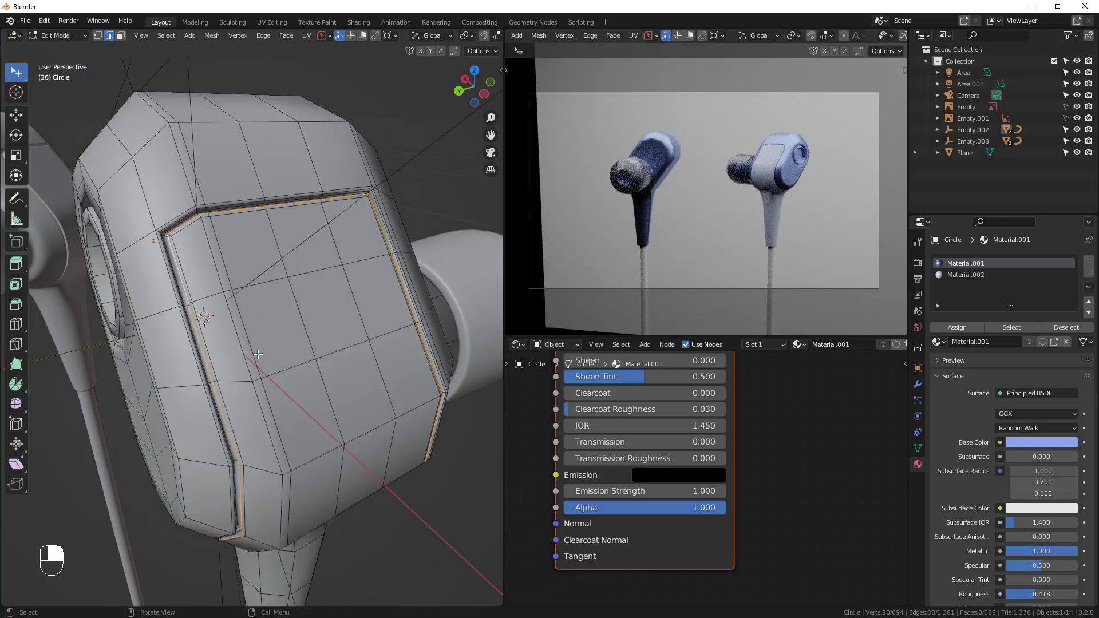
Select the groove loop's inner region, covering the panel and stem faces, and assign Material.002 to it
middle_click_drag(256, 341, 213, 323)
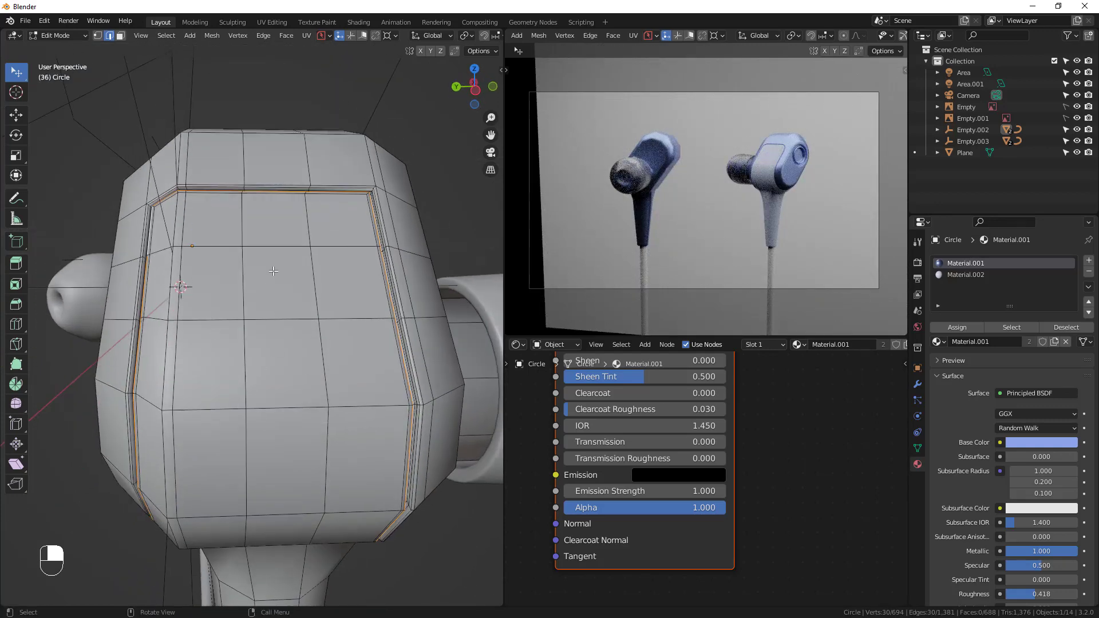
left_click(166, 35)
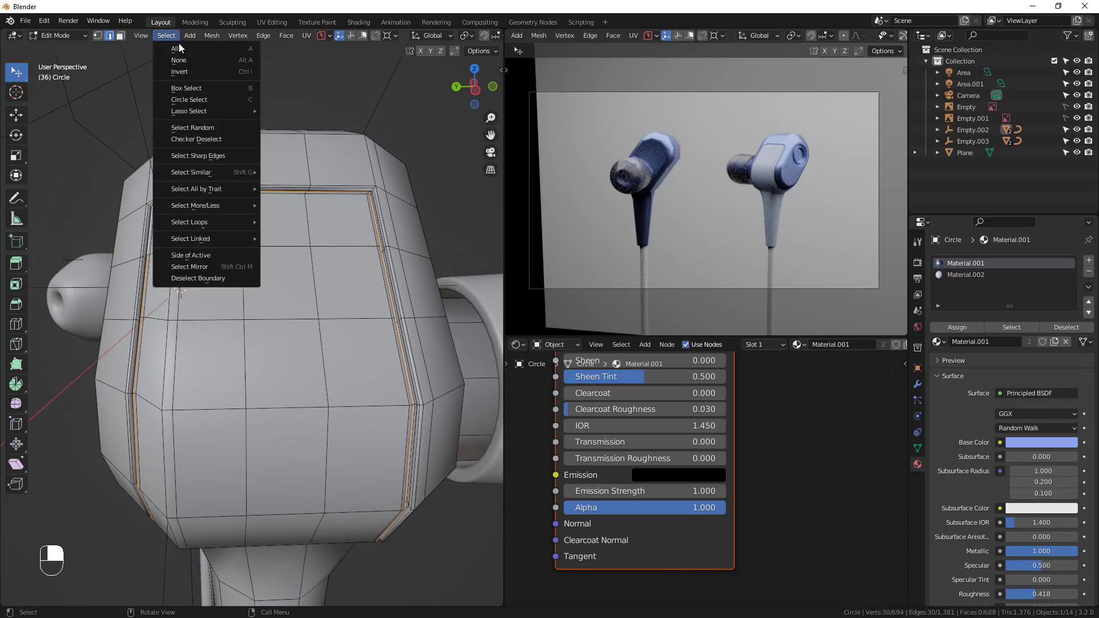
mouse_move(222, 240)
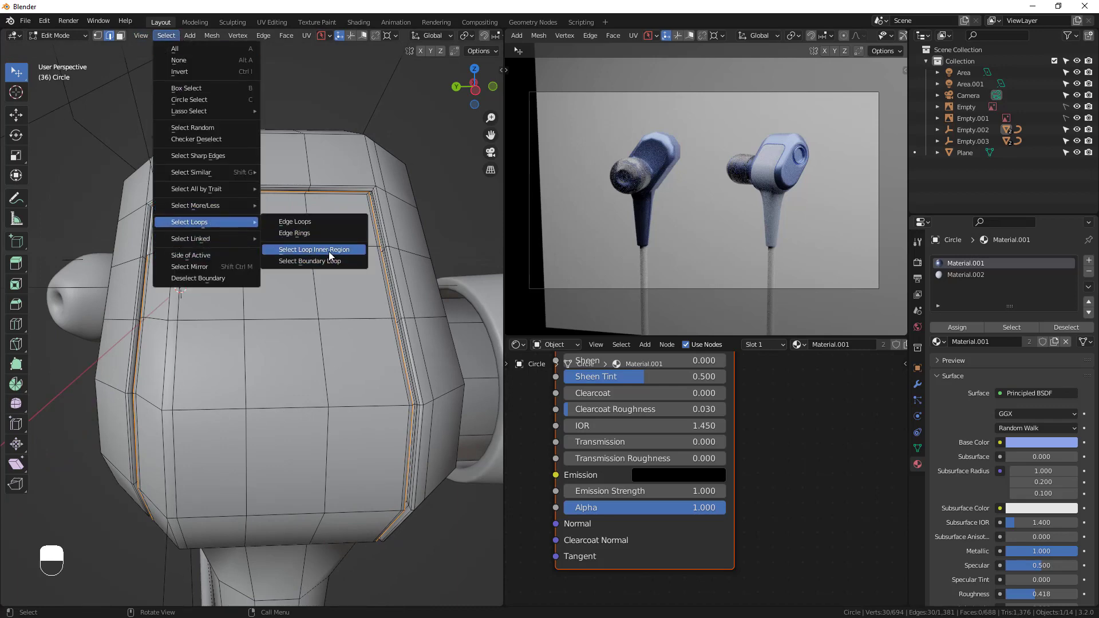
left_click(333, 253)
middle_click_drag(320, 343, 287, 394, "shift")
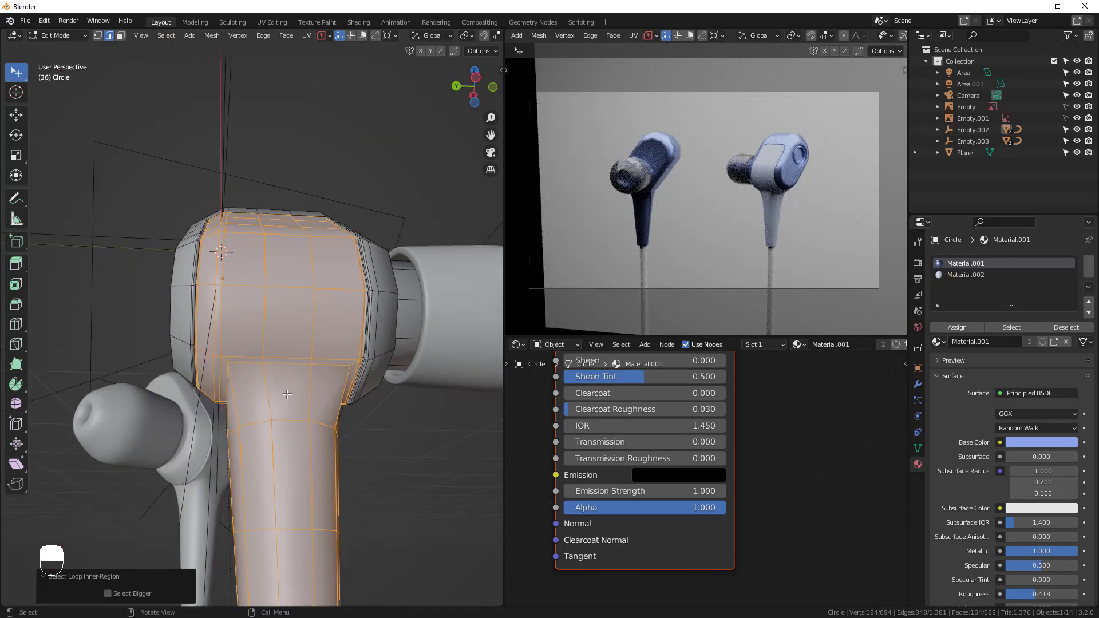
middle_click_drag(244, 308, 269, 286)
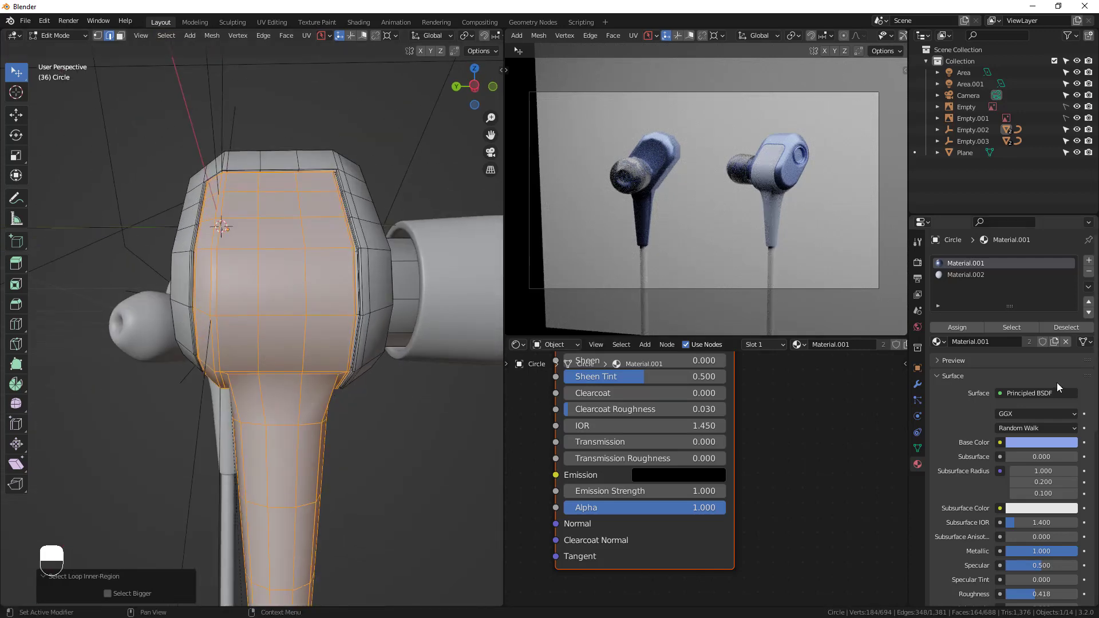
left_click(990, 275)
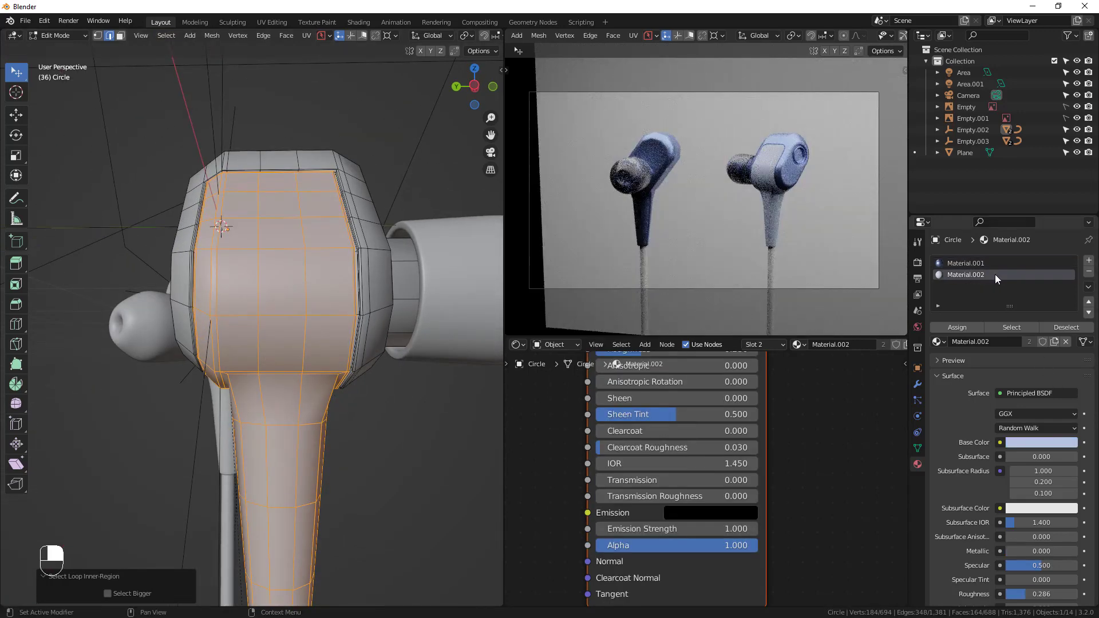
left_click(957, 327)
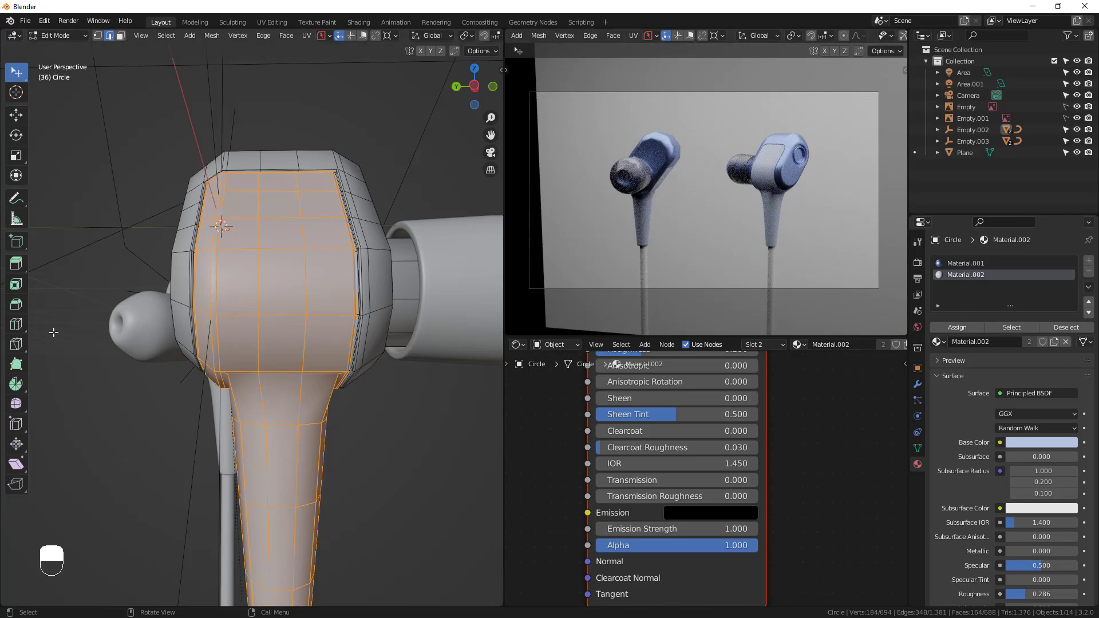
Select the six faces inside the round recess on the same earphone body and choose the Material.002 slot for them
middle_click_drag(155, 337, 198, 214)
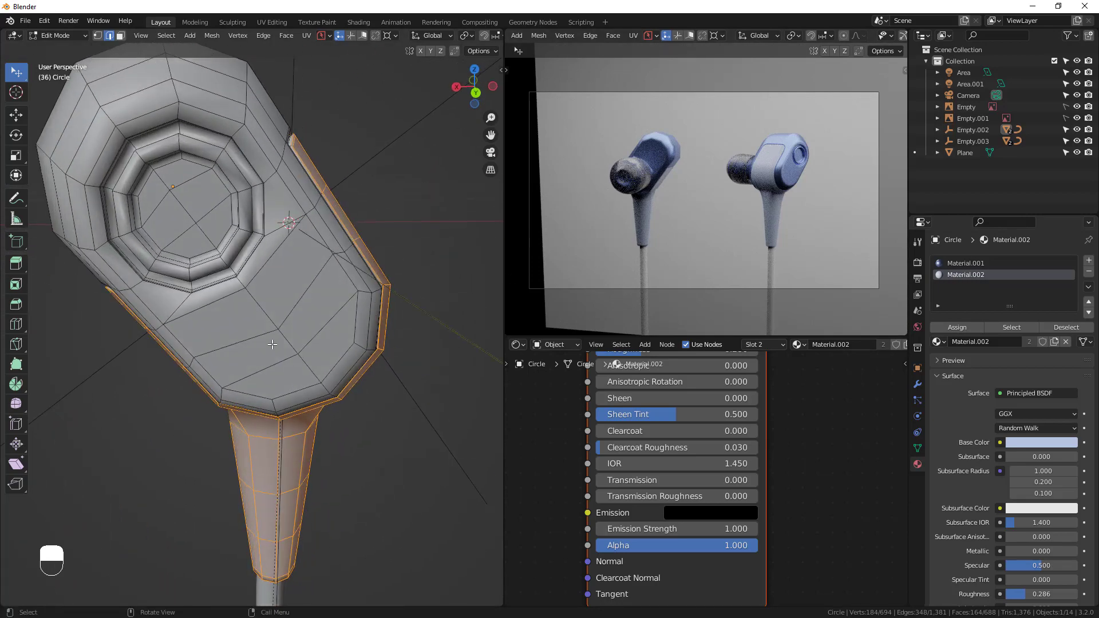
scroll(198, 211, "up", 3)
left_click(169, 152)
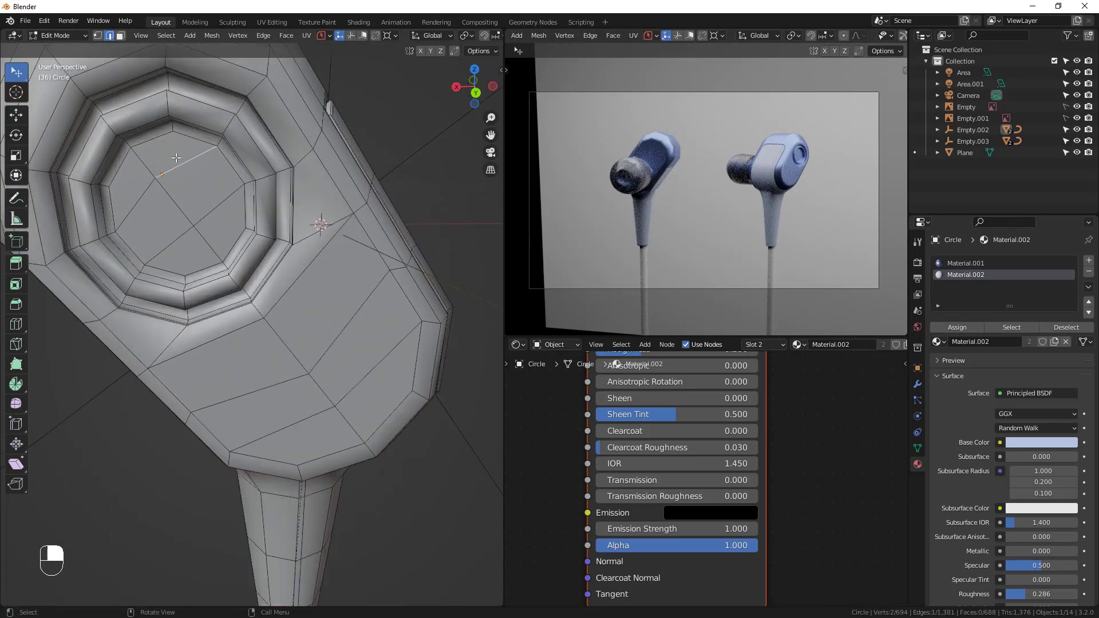
key("3")
left_click(167, 151)
left_click(131, 183, "shift")
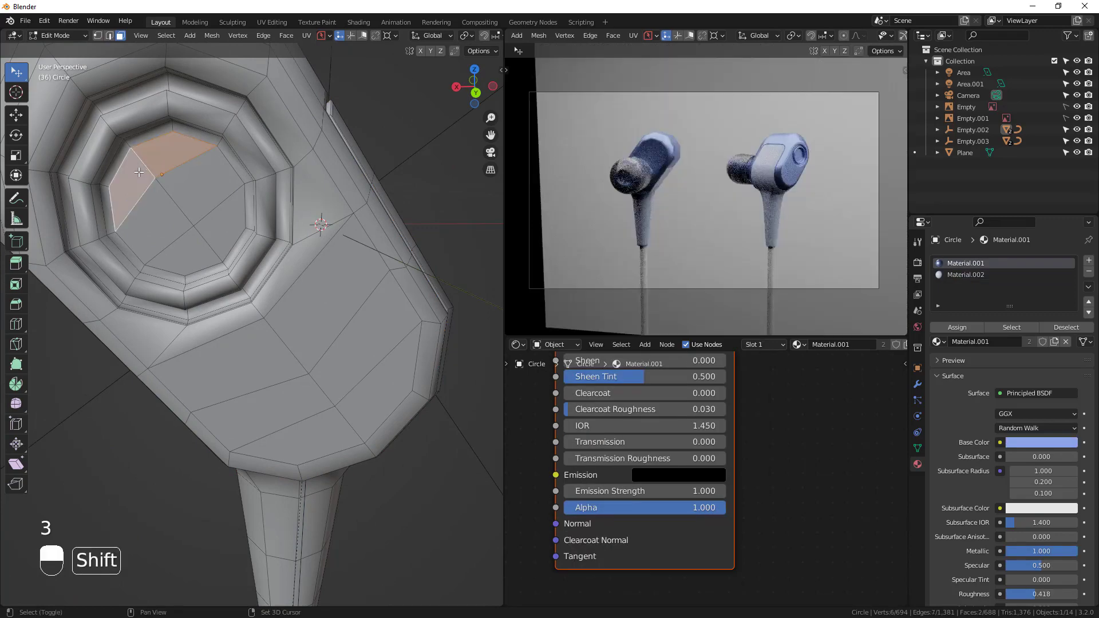
left_click(155, 220, "shift")
left_click(198, 186, "shift")
left_click(217, 226, "shift")
left_click(202, 249, "shift")
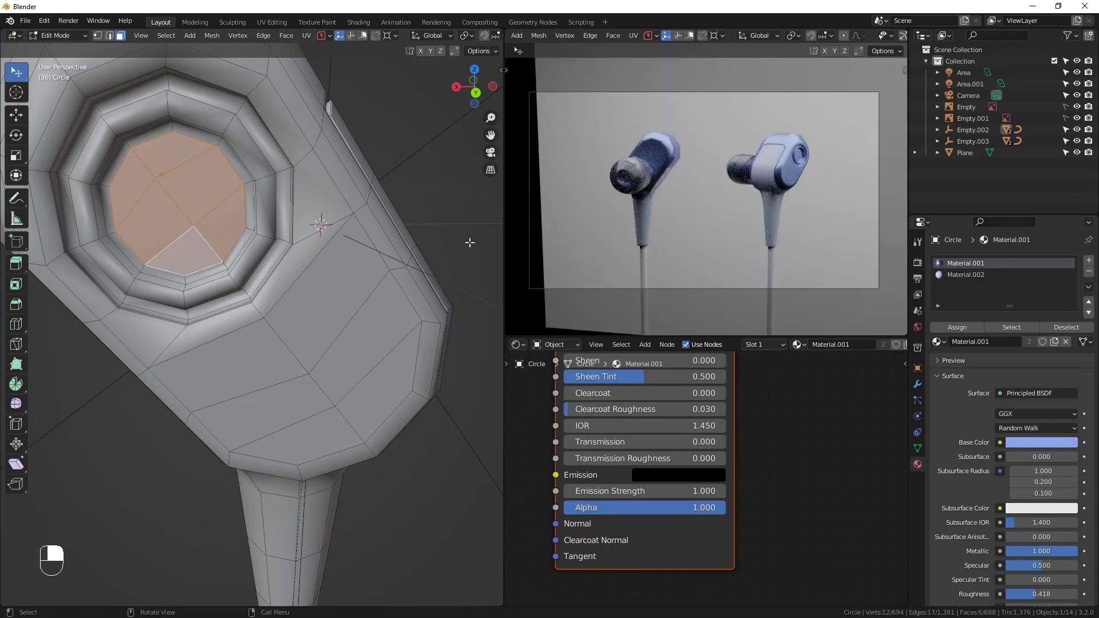
left_click(950, 276)
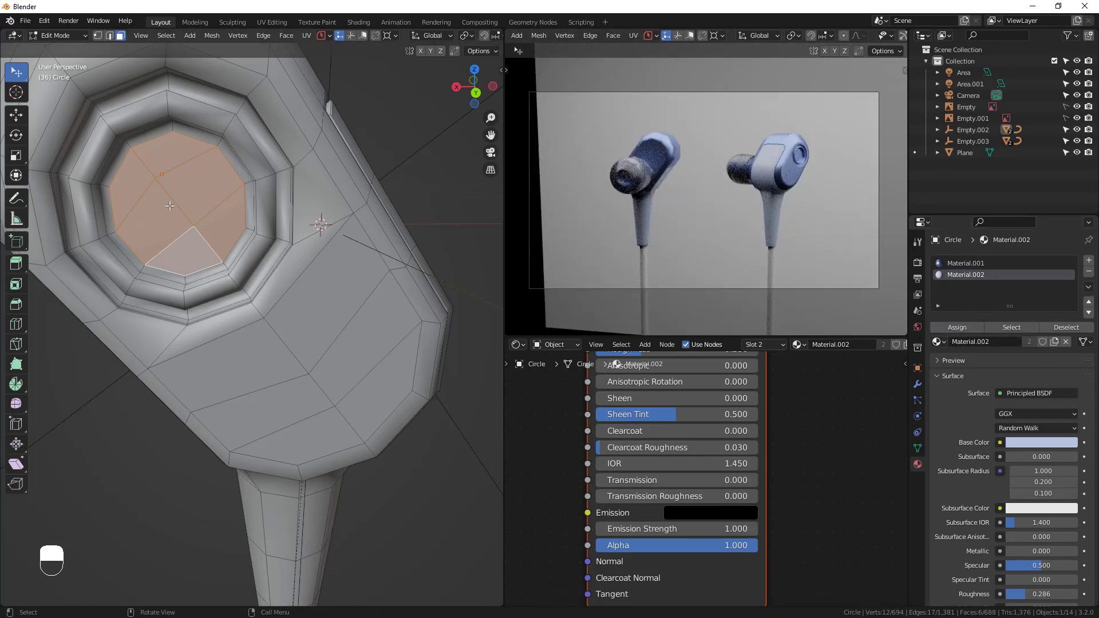
middle_click_drag(178, 202, 216, 250)
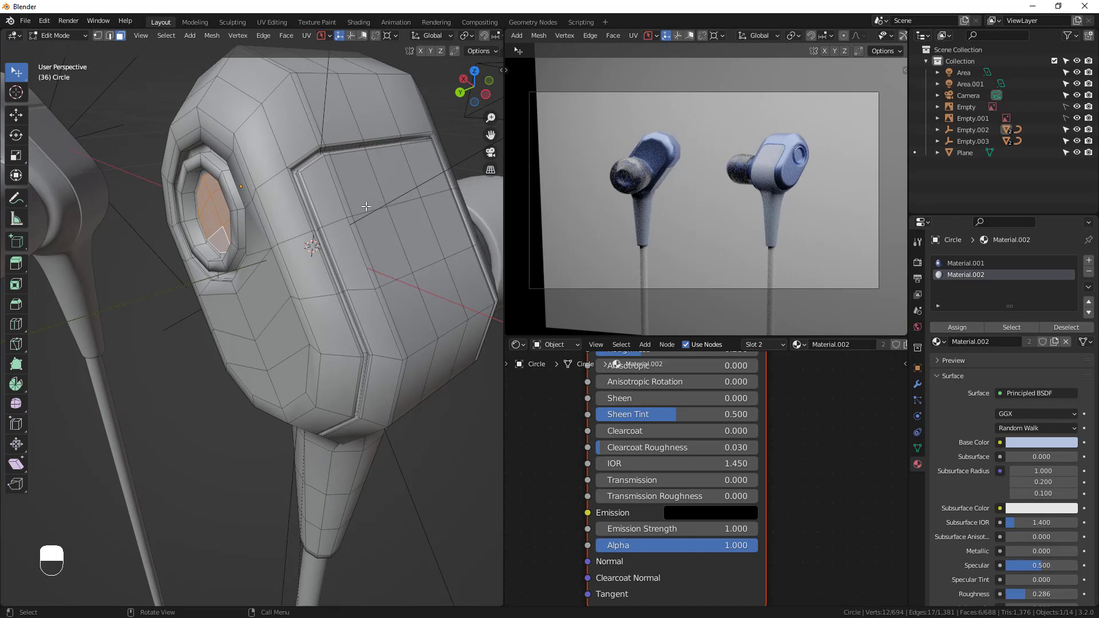
Leave Edit Mode on the finished earphone body and enter Edit Mode on the other earphone's body
scroll(405, 214, "down", 3)
middle_click_drag(297, 291, 343, 289)
middle_click_drag(343, 289, 320, 176, "shift")
scroll(134, 225, "up", 4)
scroll(224, 228, "up", 1)
middle_click_drag(223, 226, 219, 208)
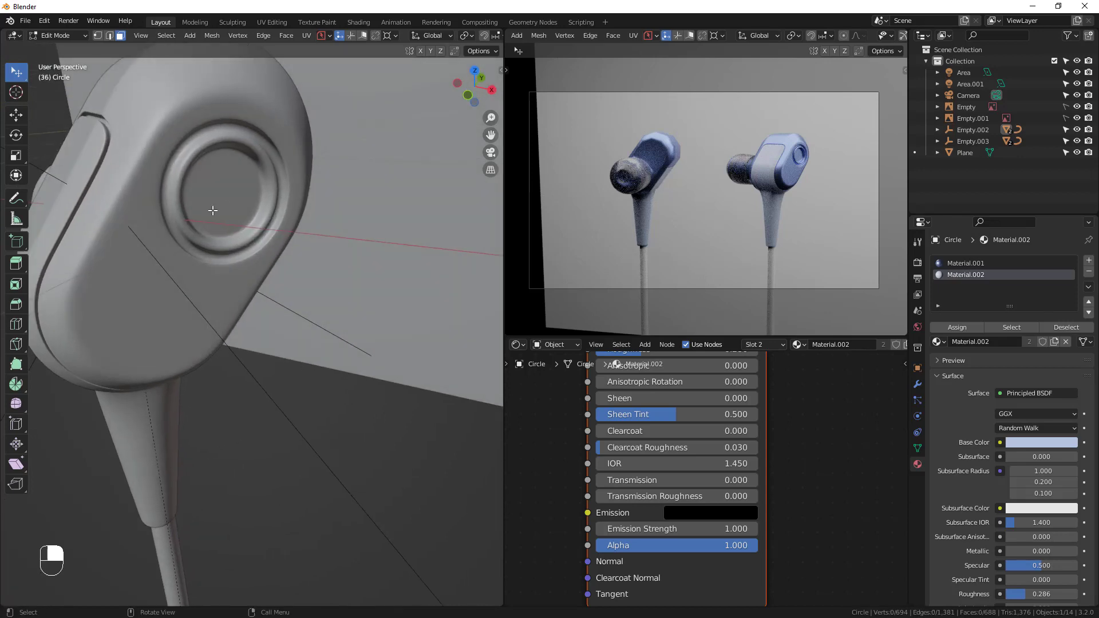
key("Tab")
left_click(156, 218)
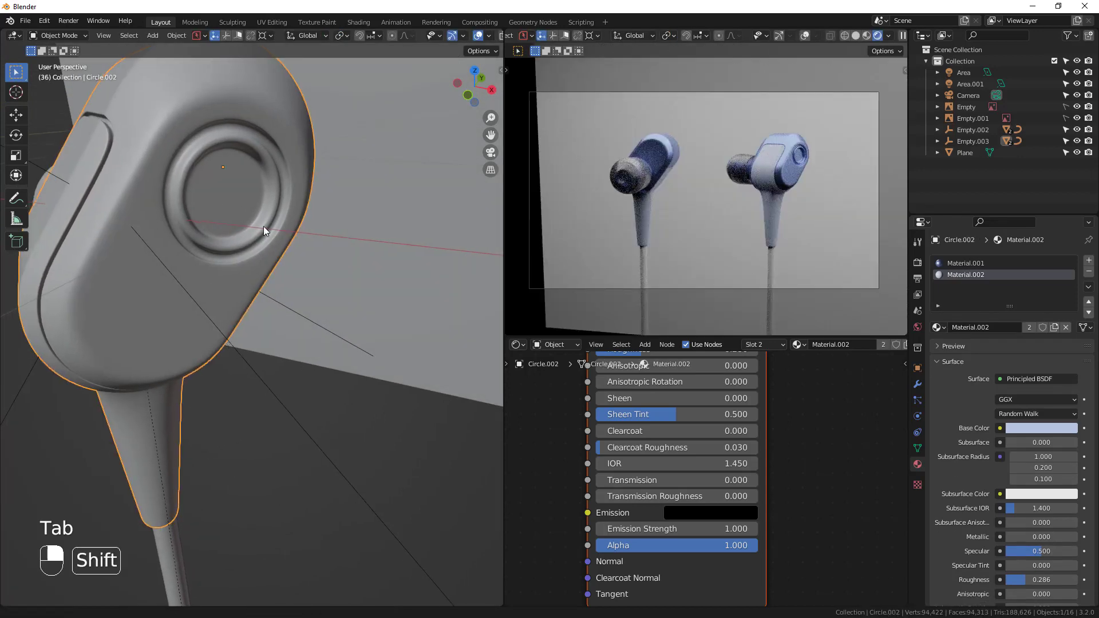
middle_click_drag(263, 227, 281, 182, "shift")
key("Tab")
Try to assign Material.001 to the round recess faces together with the panel and stem faces that are still selected
left_click(276, 166, "shift")
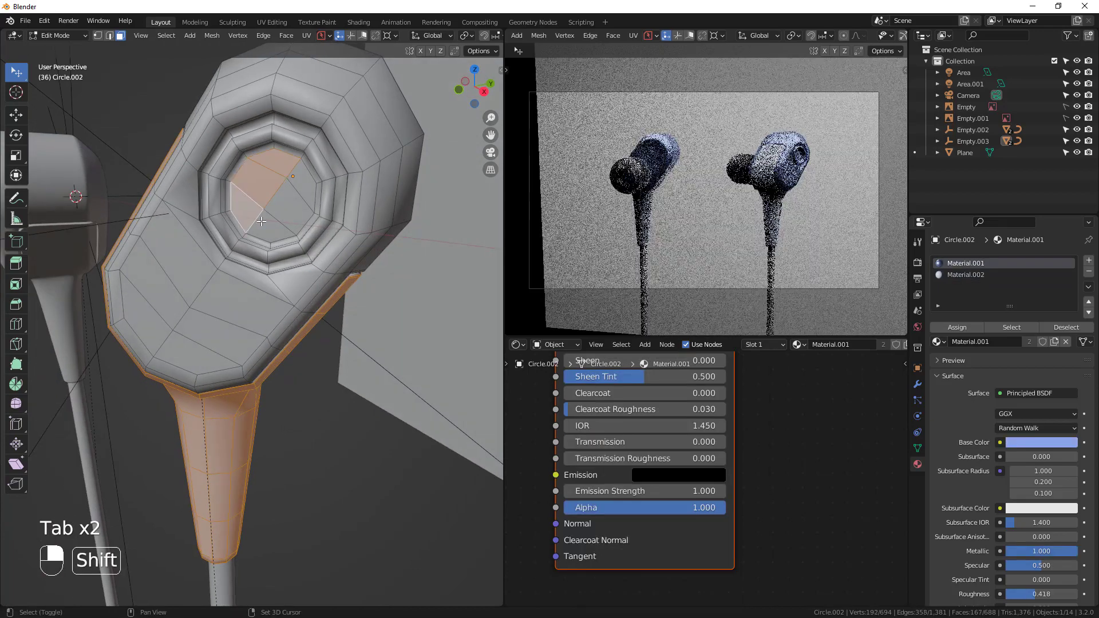
left_click(301, 186, "shift")
left_click(300, 187, "shift")
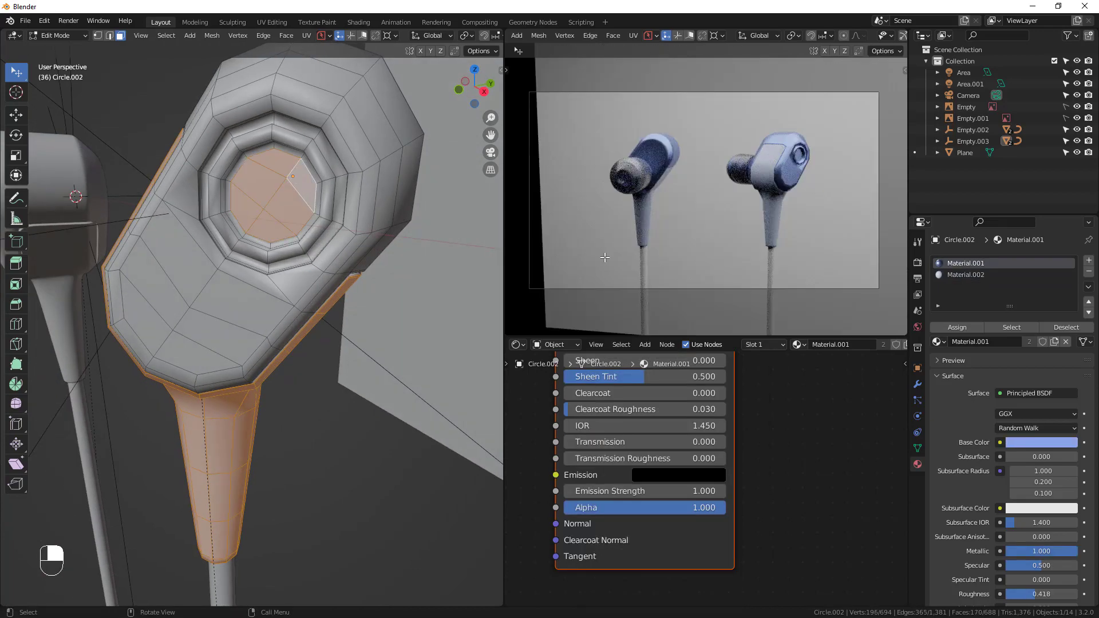
left_click(966, 331)
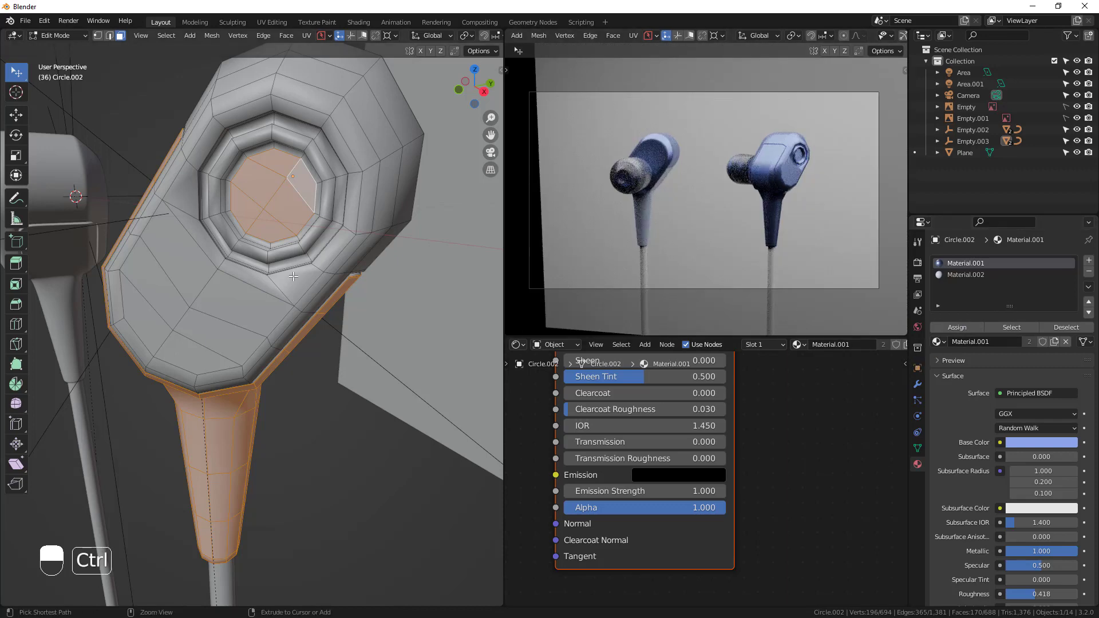
key("ctrl+z")
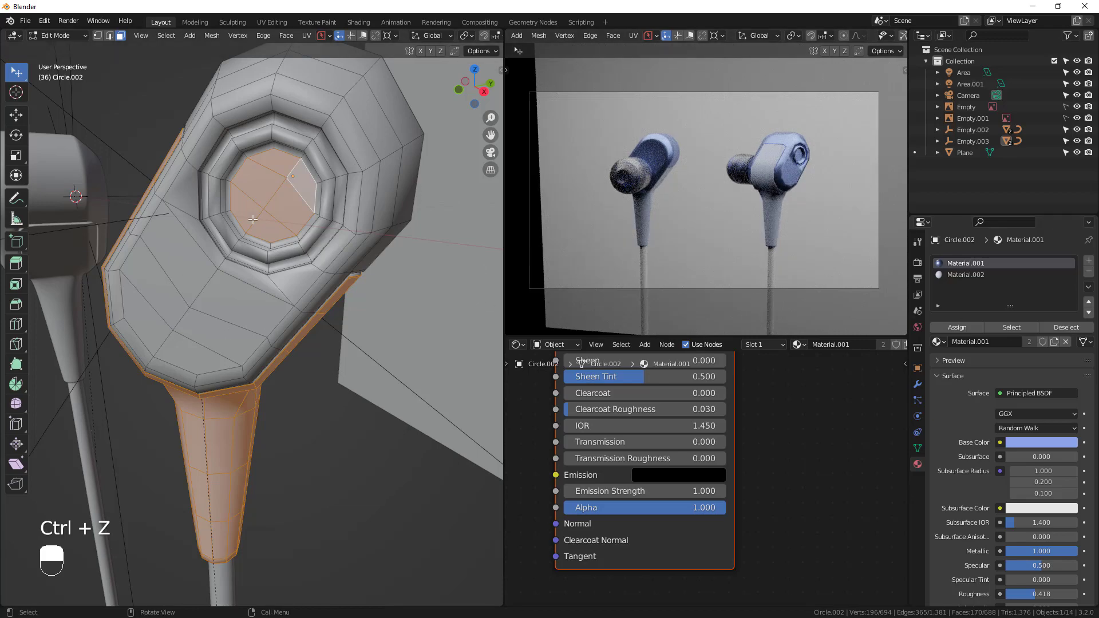
Assign Material.002 to only the six faces inside the round recess, and pan the camera so the earphones sit slightly further right in frame
left_click(251, 219)
left_click(270, 227)
left_click(289, 210, "shift")
left_click(247, 207, "shift")
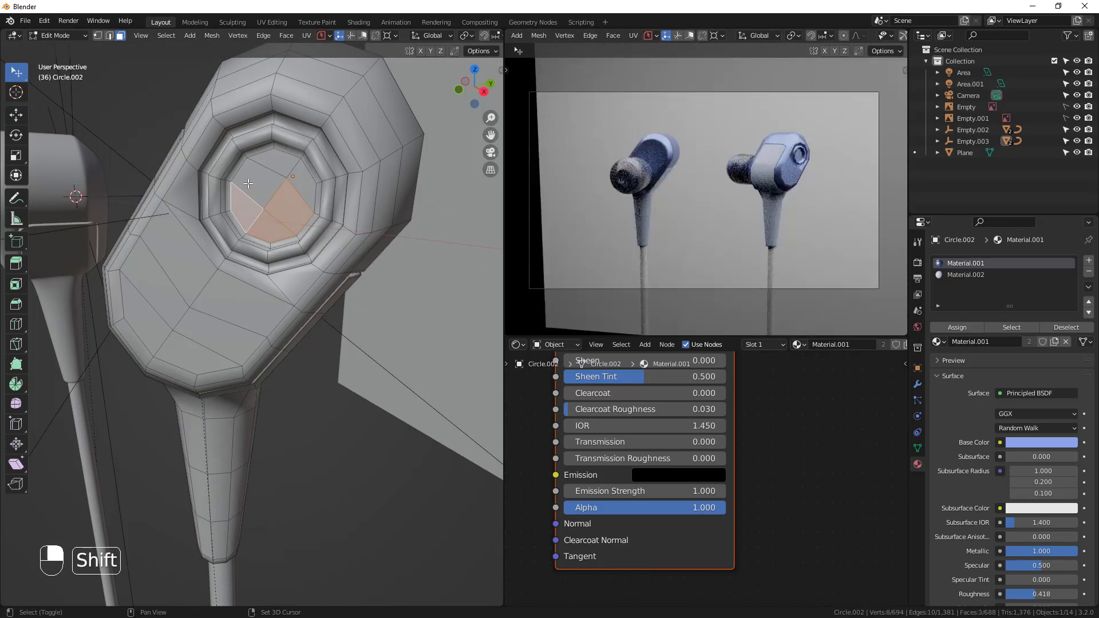
left_click(248, 183, "shift")
left_click(300, 189, "shift")
left_click(984, 276)
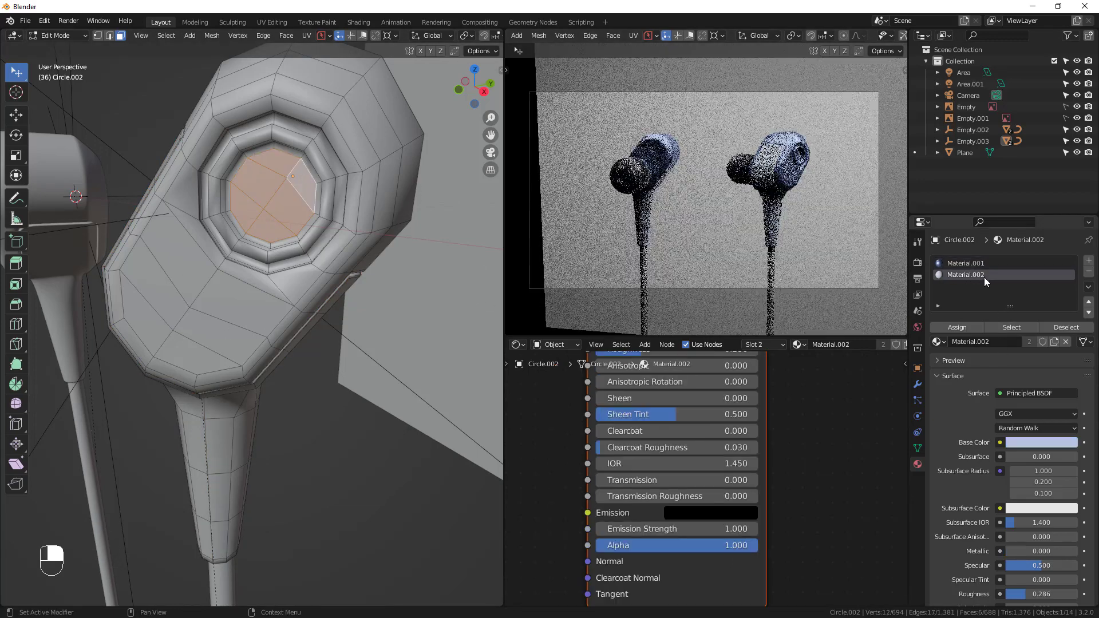
left_click(965, 329)
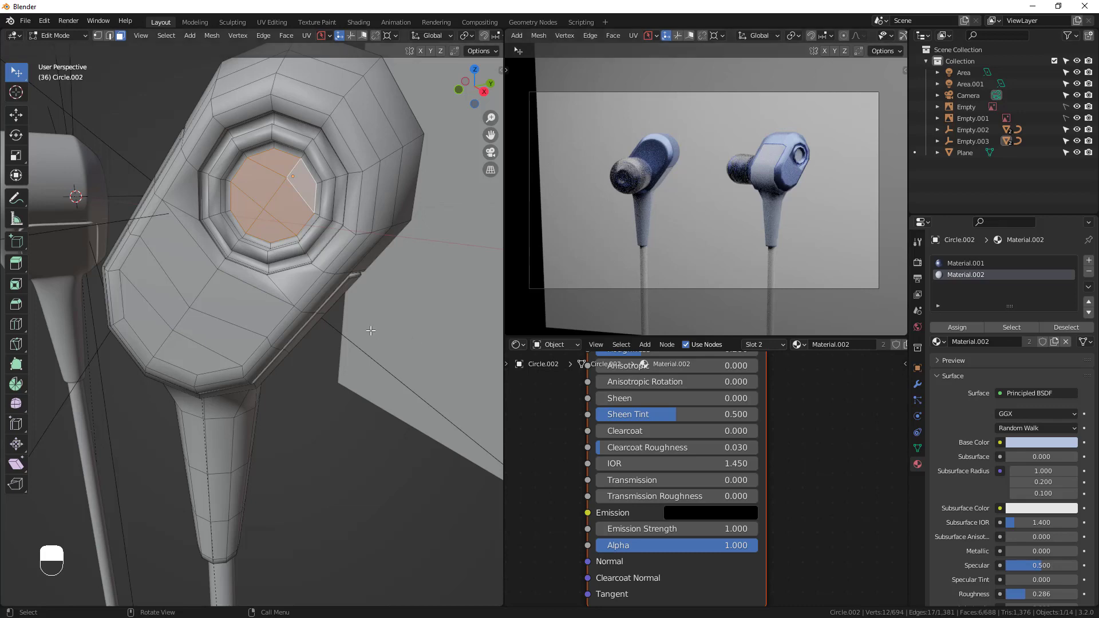
key("Tab")
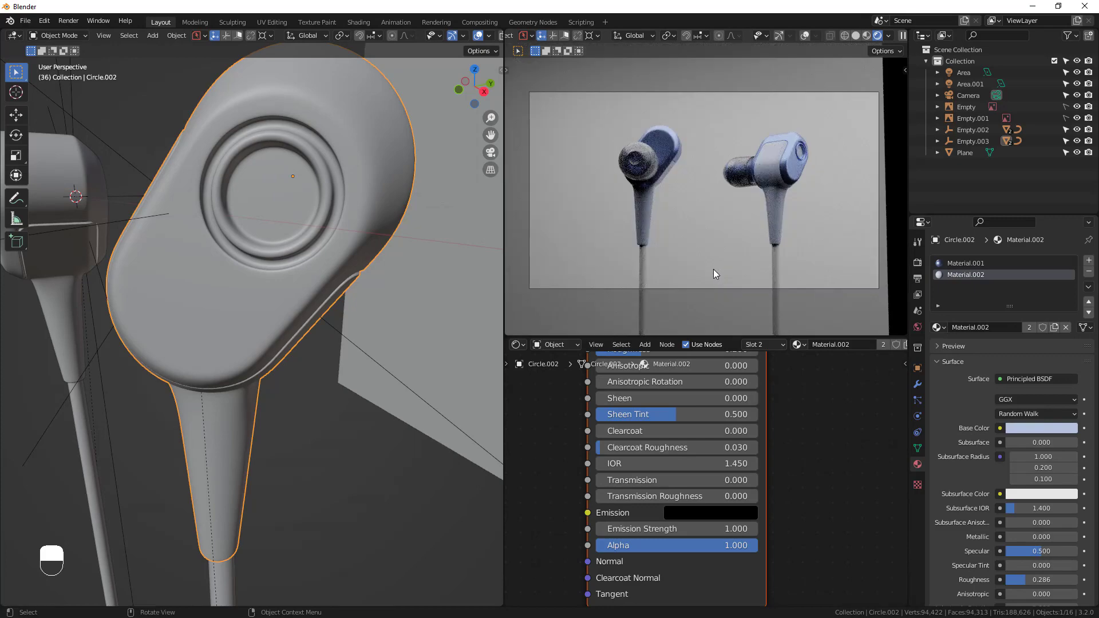
middle_click_drag(696, 259, 698, 258, "shift")
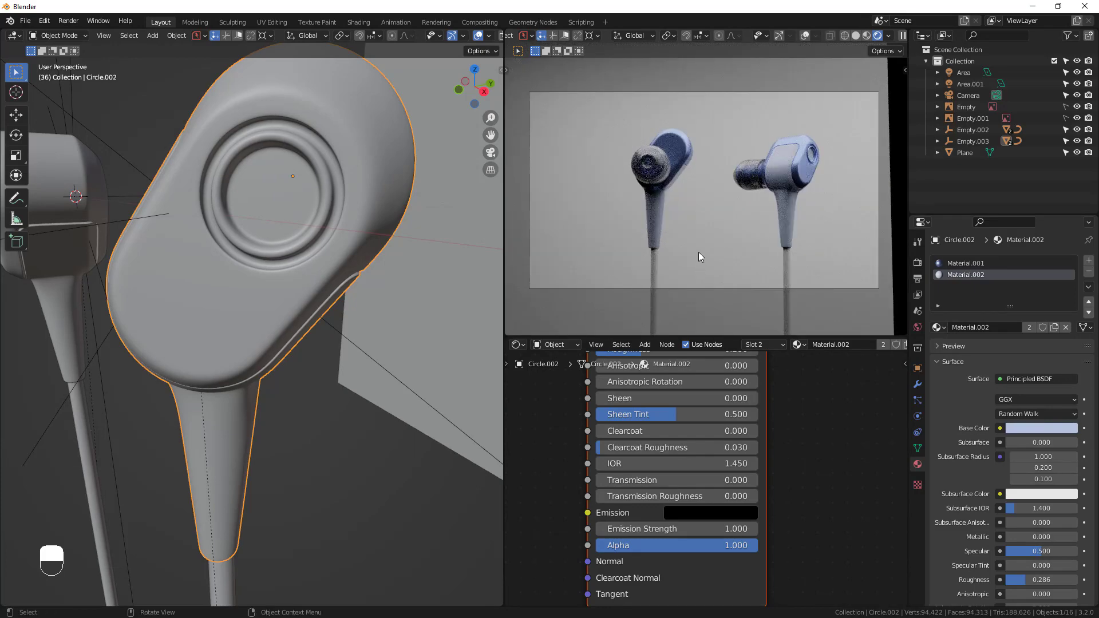
Duplicate the backdrop plane about 3.17 m up in Z, then move the copy about -12.02 m in X and -4.62 m in Y
scroll(226, 259, "down", 6)
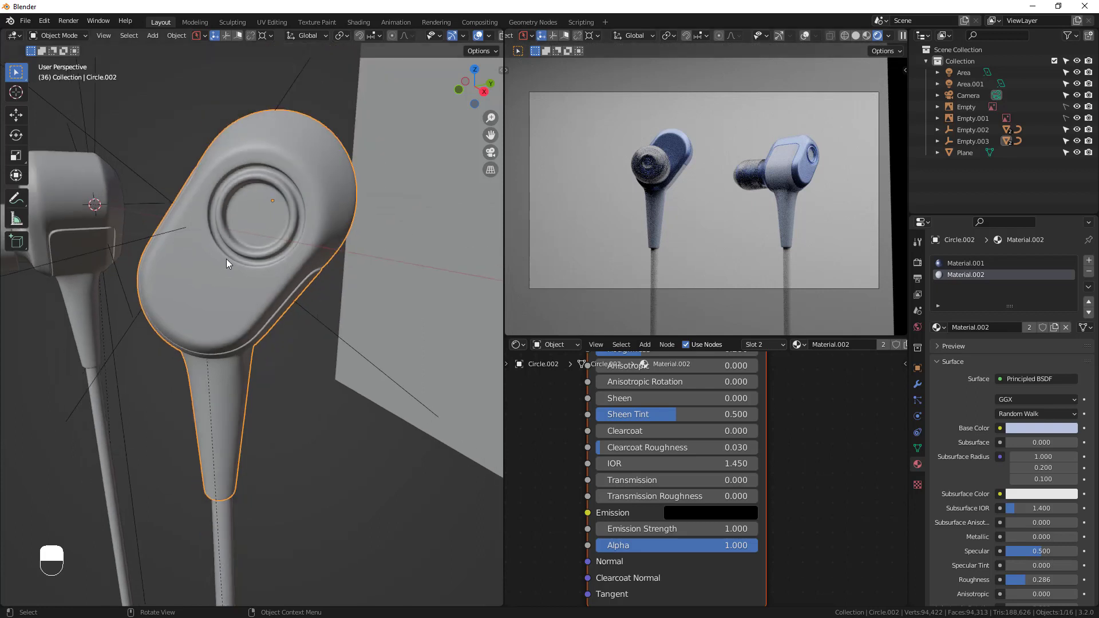
middle_click_drag(229, 254, 231, 325)
left_click(295, 229)
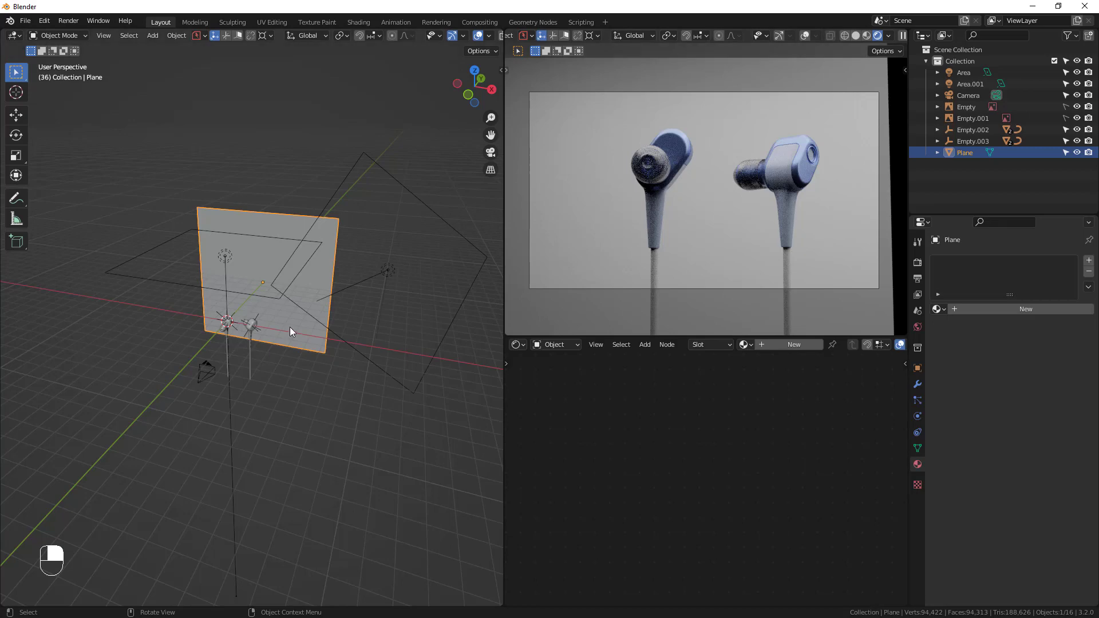
key("shift+d")
key("z")
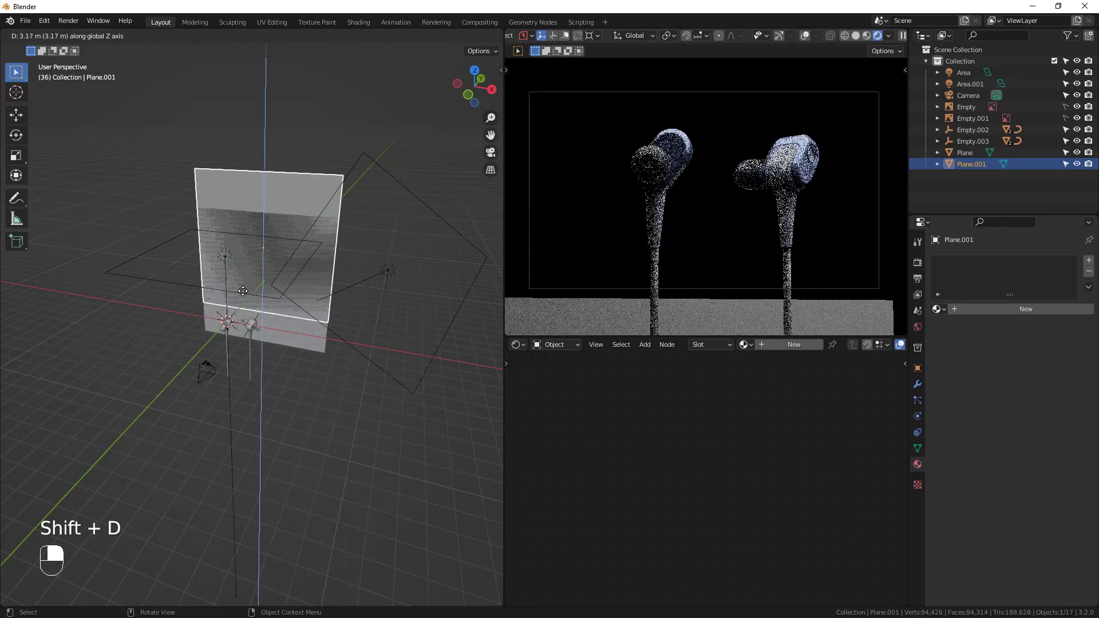
left_click(243, 290)
key("g")
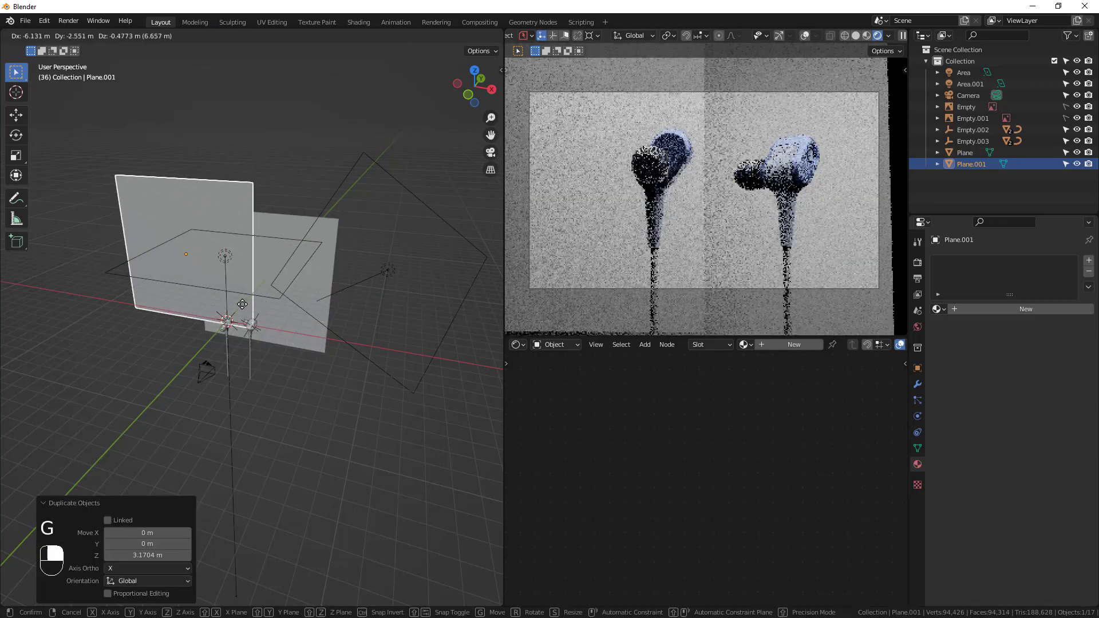
left_click(164, 341)
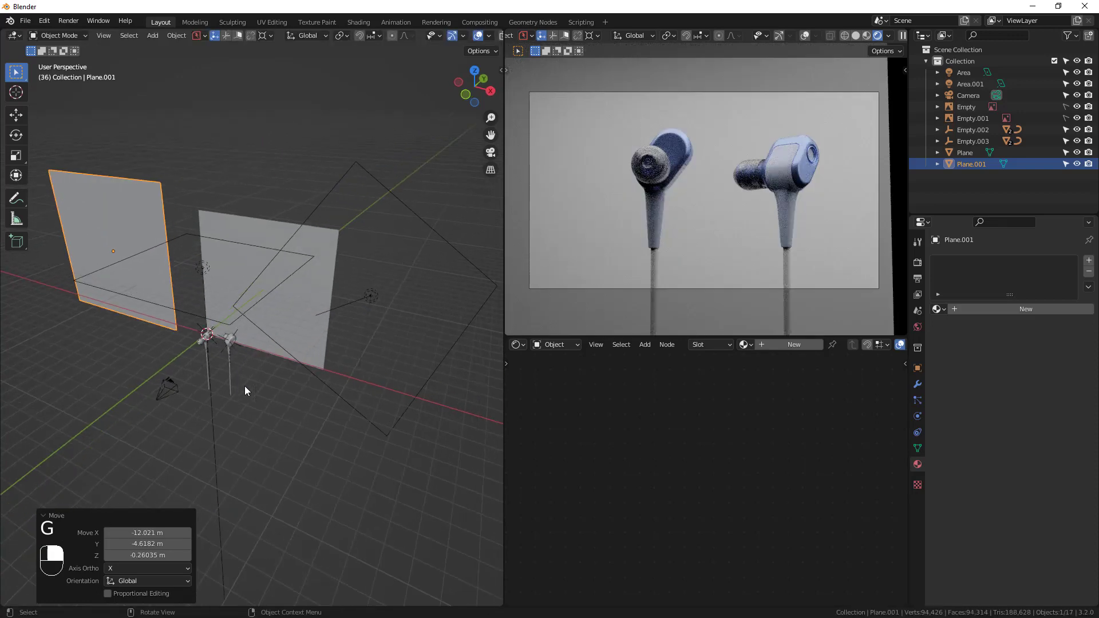
Rotate the duplicated plane 90° around Z and move it about 3.62 m in X, -2.15 m in Y and -2.37 m in Z
key("r")
type("z")
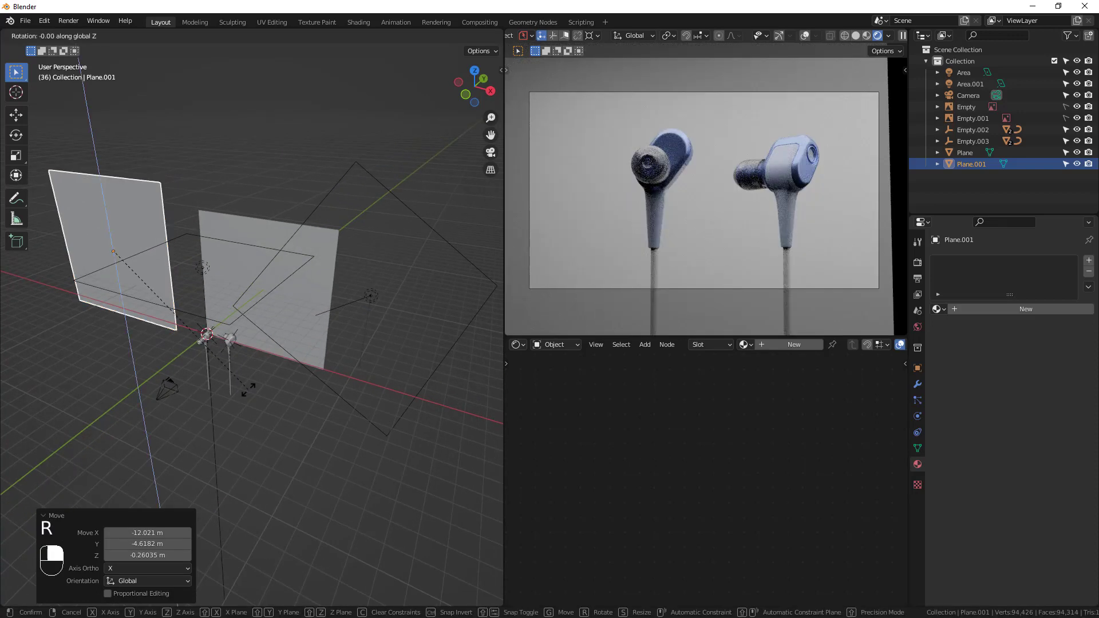
type("90")
key("Return")
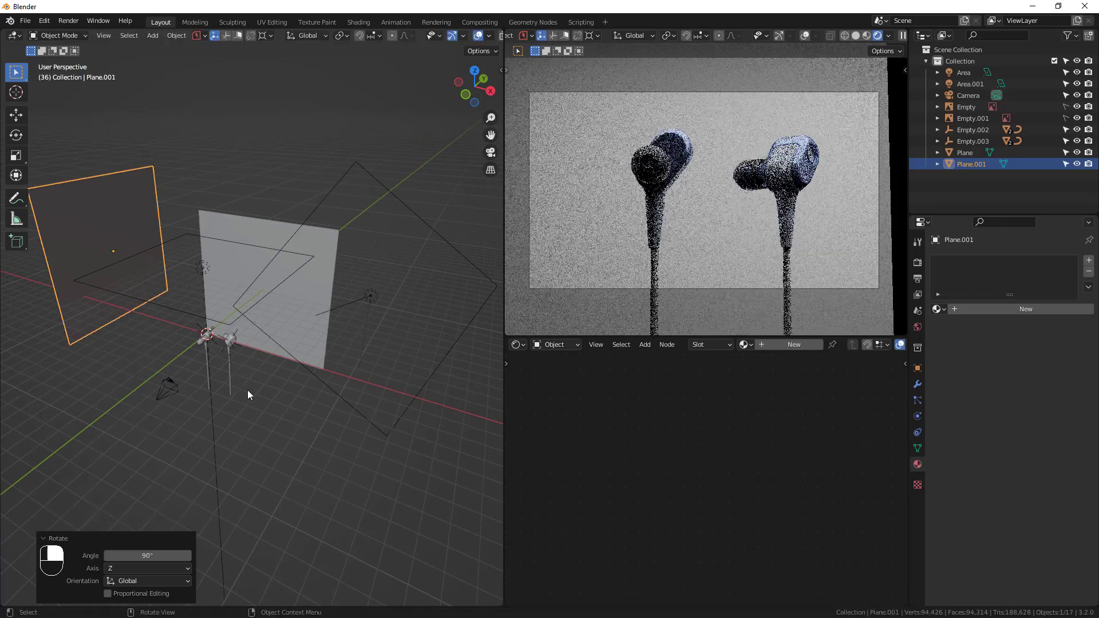
middle_click_drag(247, 389, 159, 378)
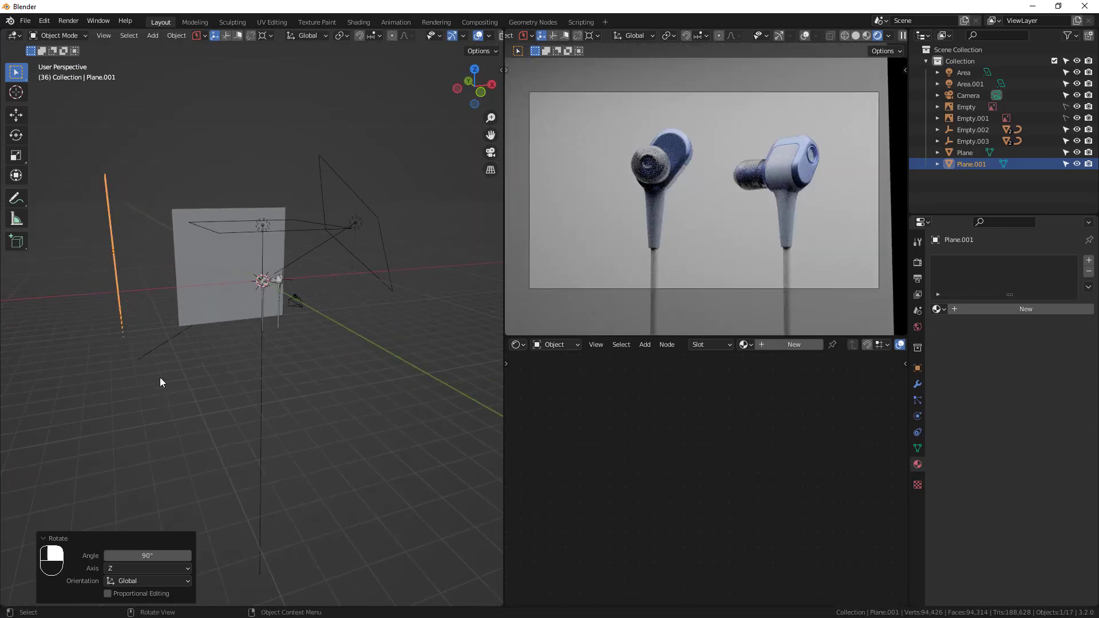
key("g")
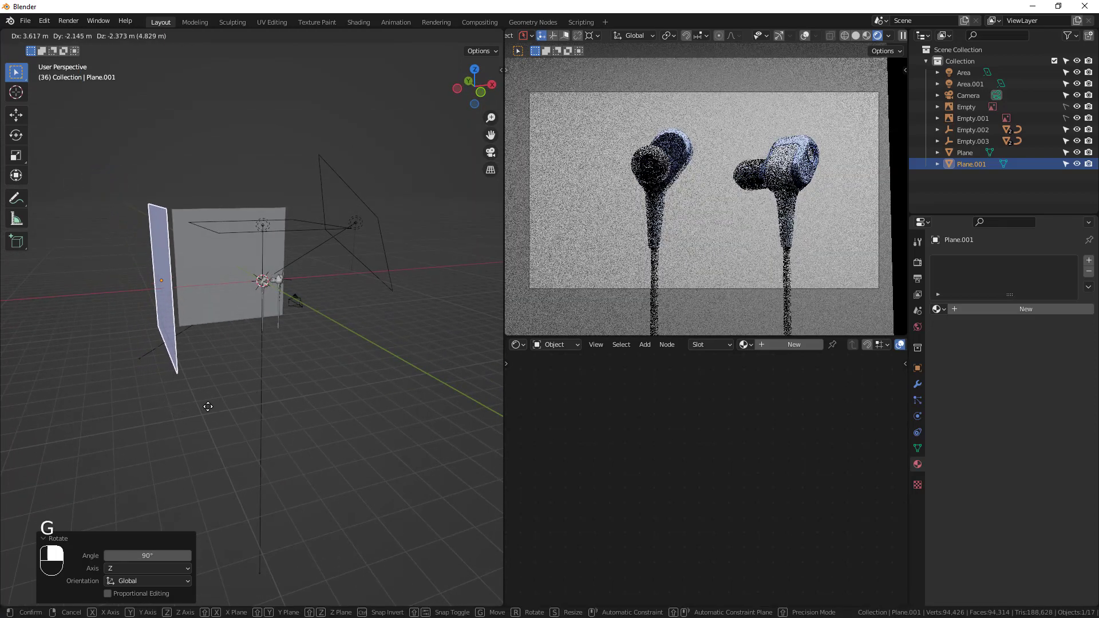
left_click(206, 405)
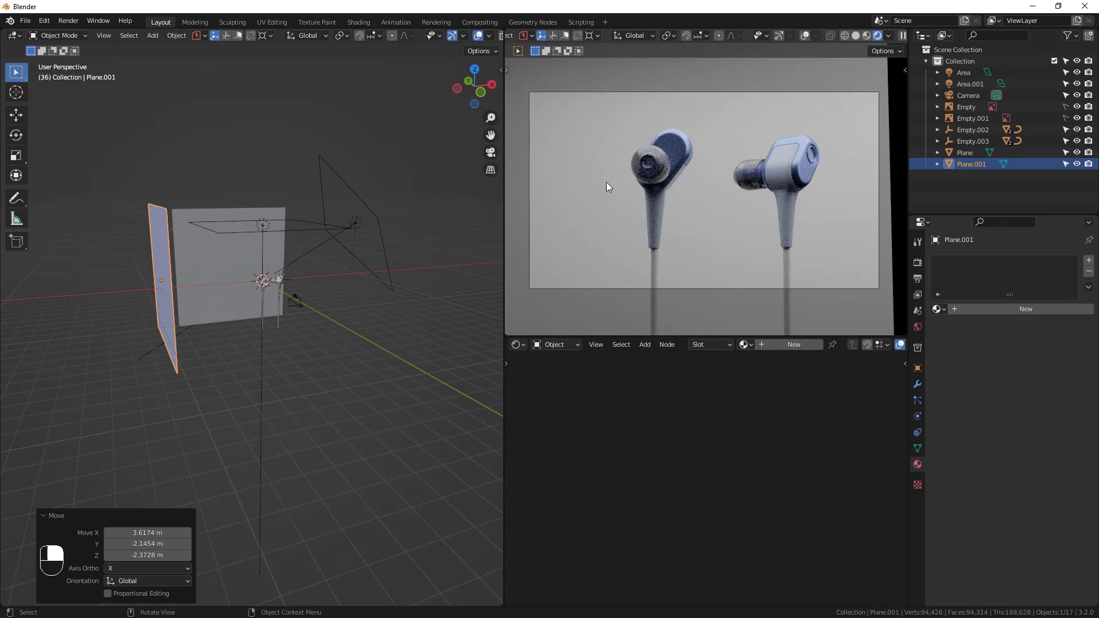
Move Empty.003, the parent of the second earphone, about 1.36 m along Y toward the backdrop
middle_click_drag(227, 295, 149, 332)
scroll(221, 322, "up", 4)
middle_click_drag(224, 401, 212, 361)
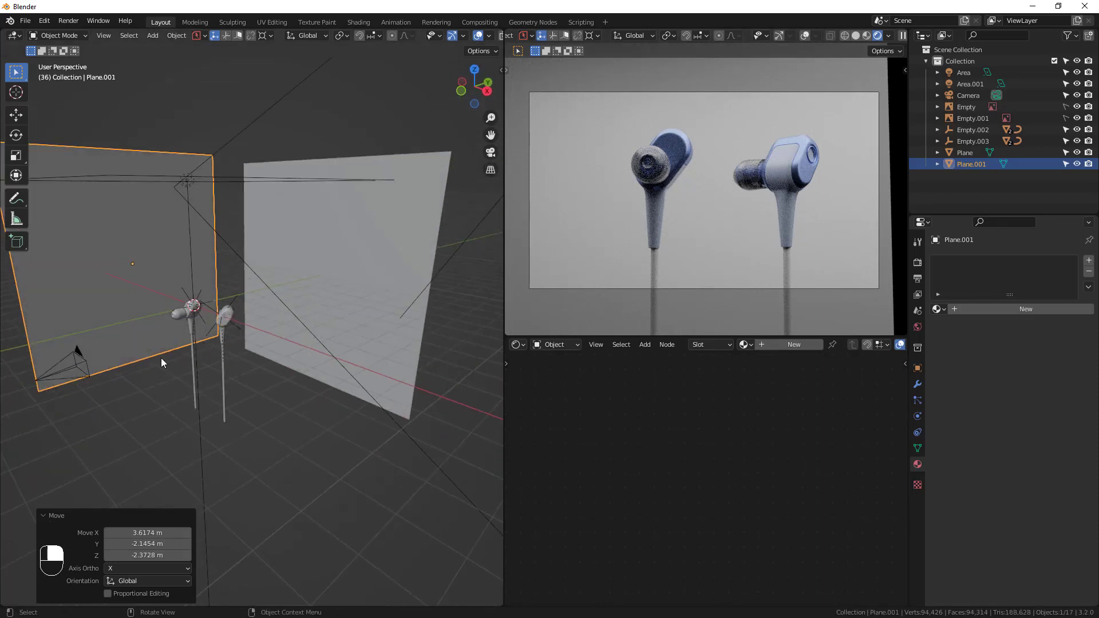
scroll(228, 341, "up", 3)
left_click(236, 261)
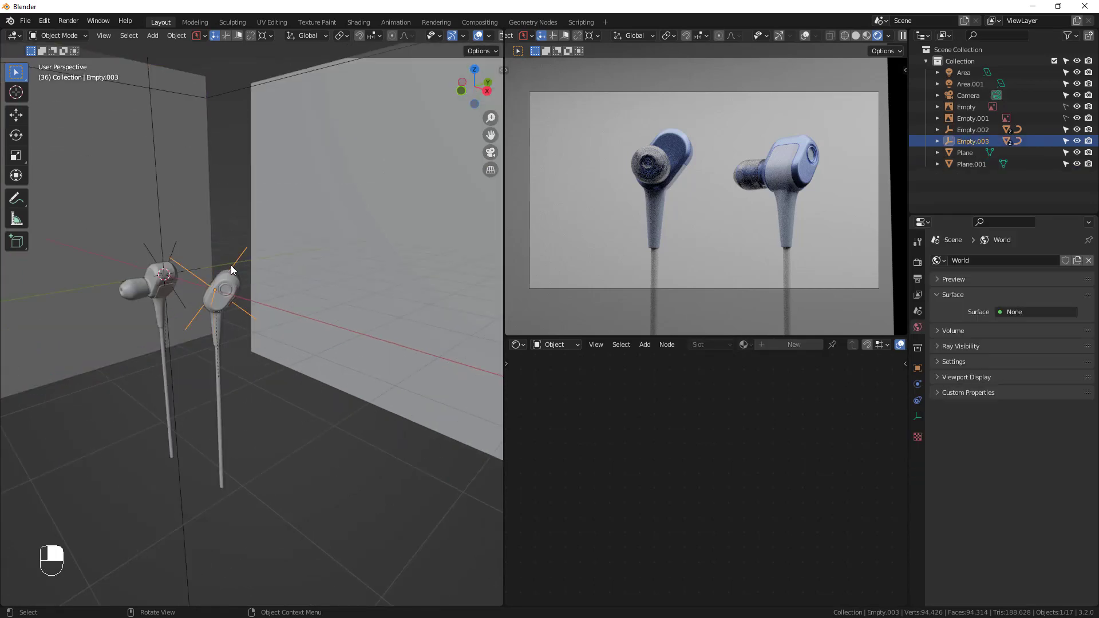
middle_click_drag(232, 355, 191, 370)
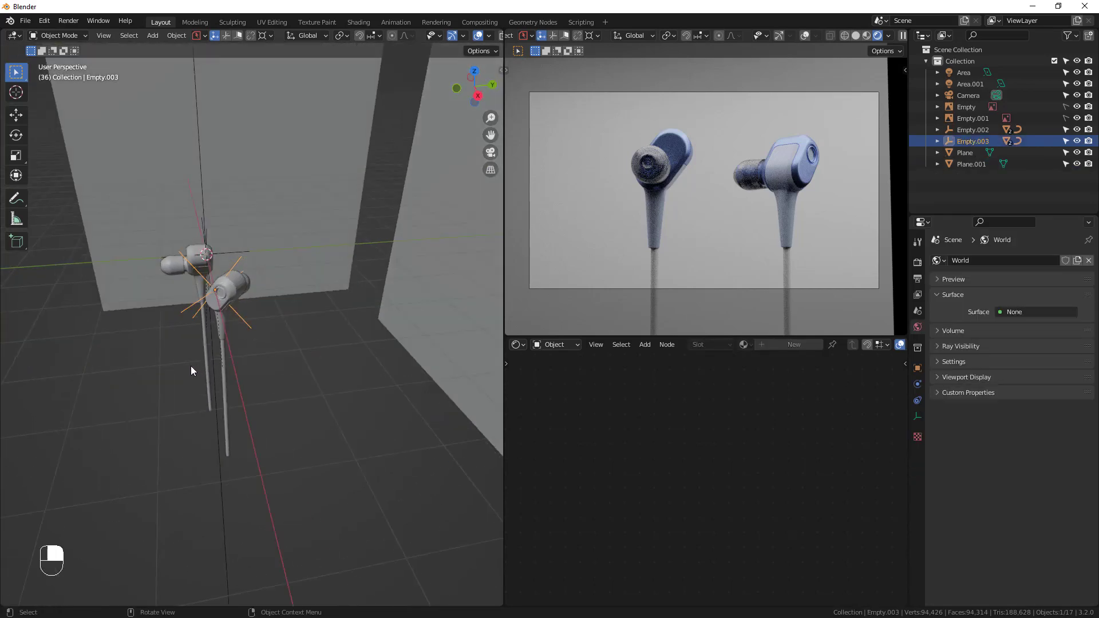
key("g")
key("y")
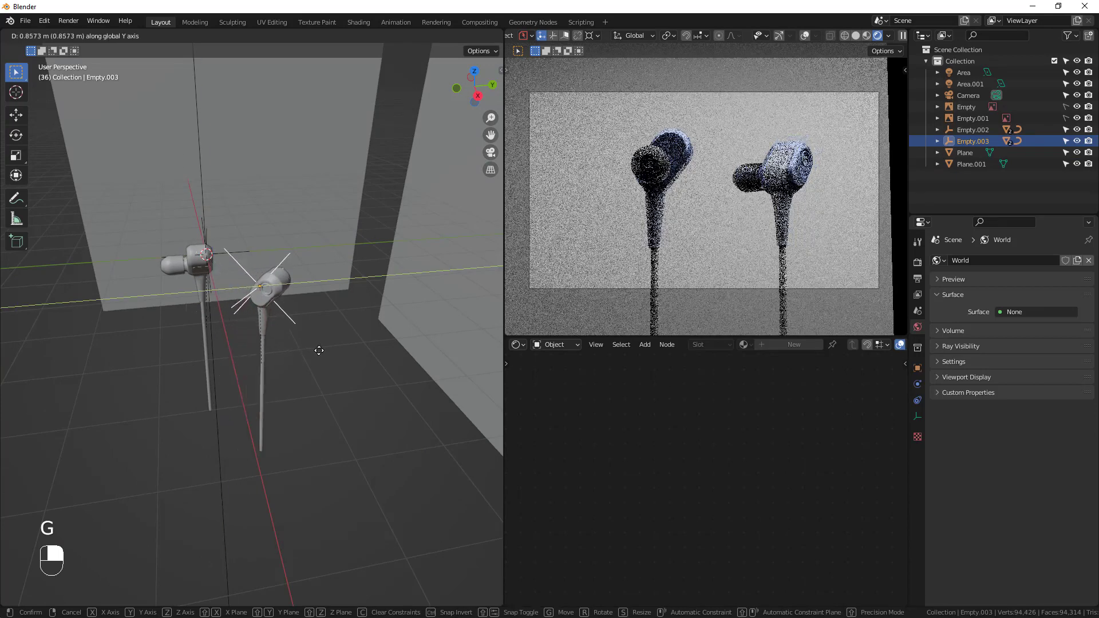
left_click(329, 350)
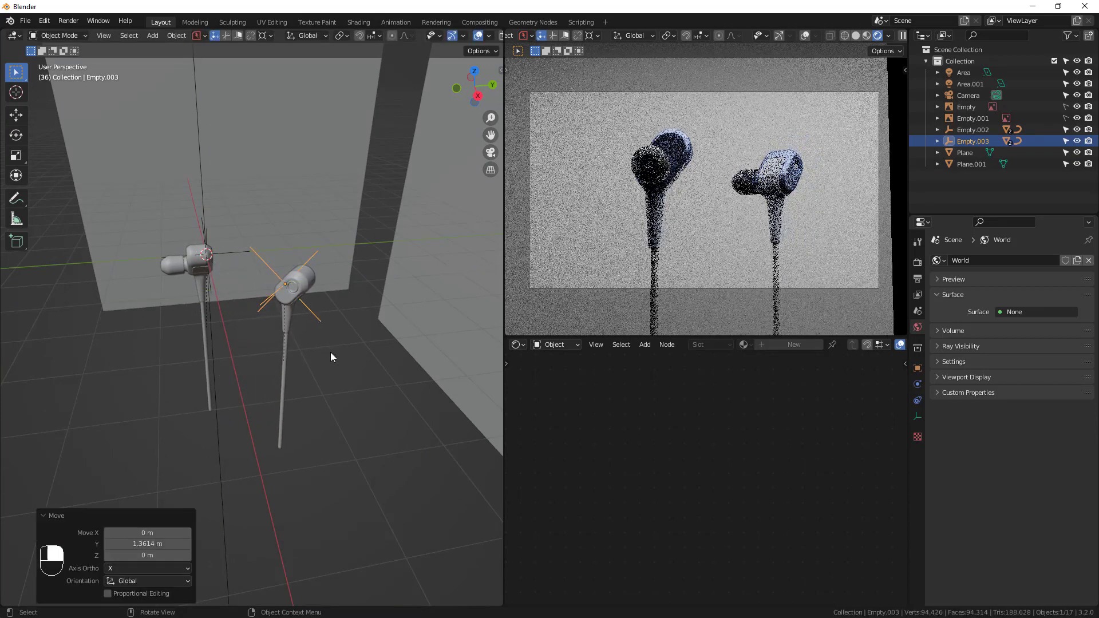
Lower Empty.003 with its earphone by about 0.52 m along Z
mouse_move(330, 352)
middle_mouse_down()
mouse_move(341, 327)
mouse_move(337, 342)
middle_mouse_up()
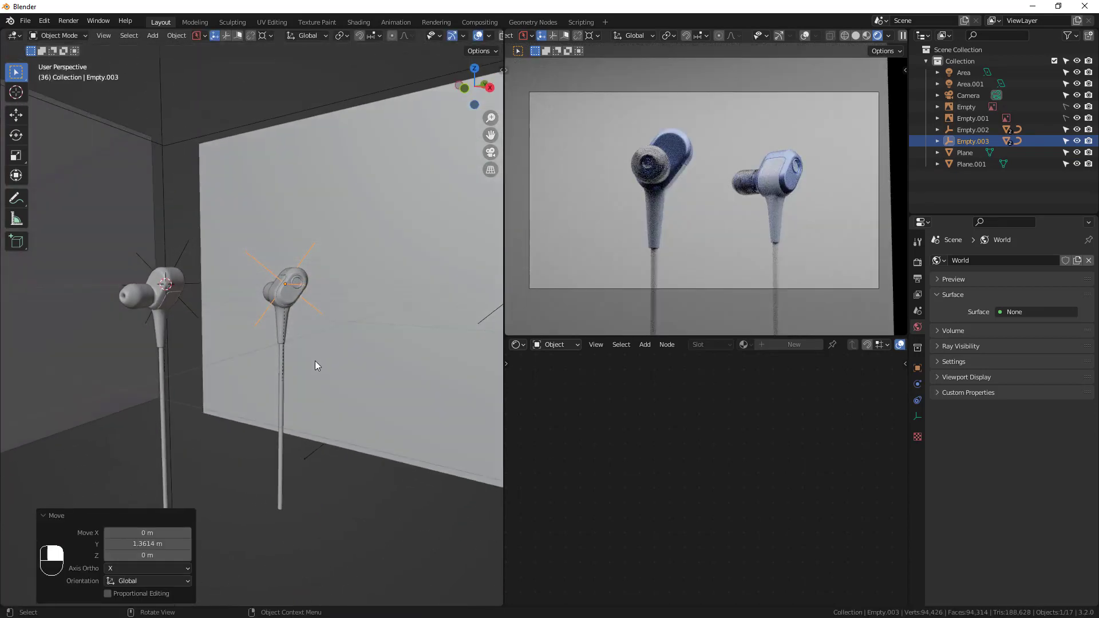
key("g")
key("z")
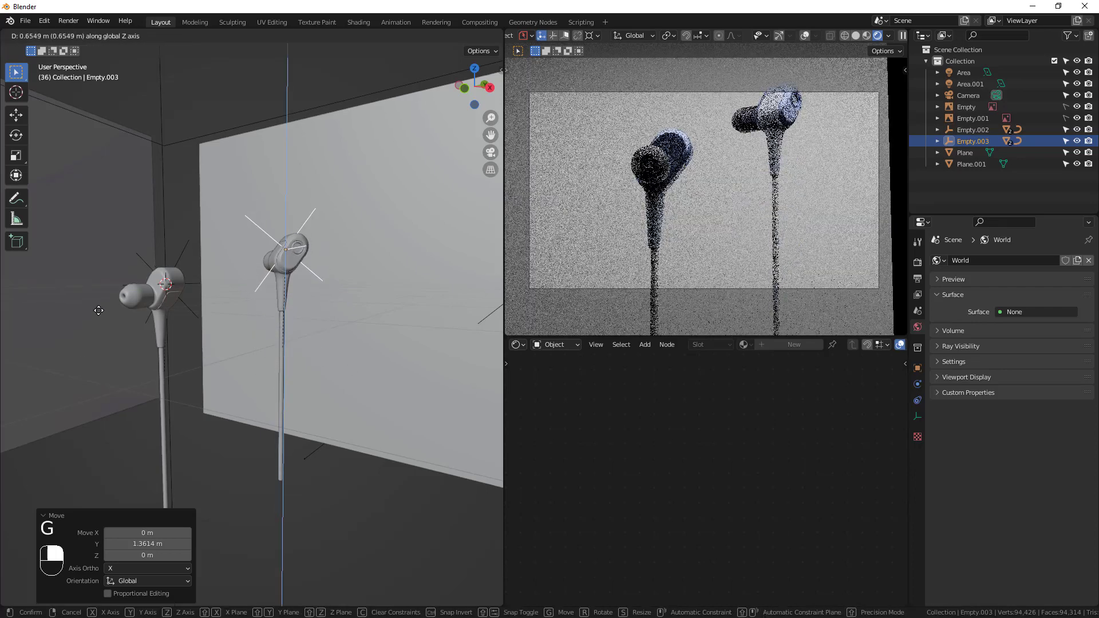
left_click(90, 362)
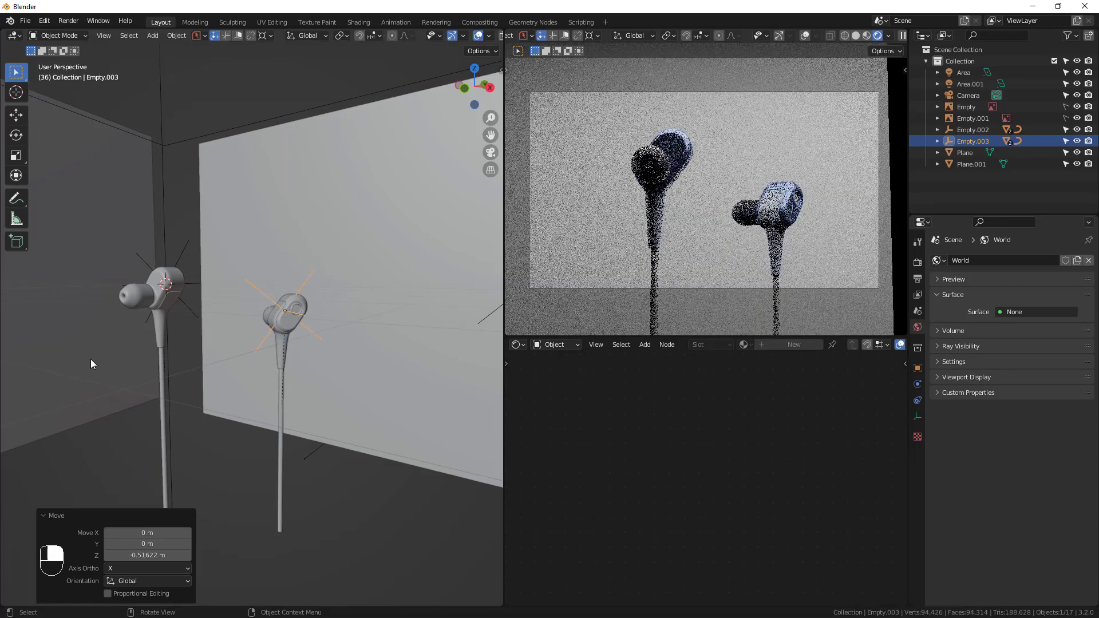
Pull back and pan the camera for a wider framing, and scale the backdrop plane by about 1.39 to fill the frame
scroll(727, 196, "down", 1)
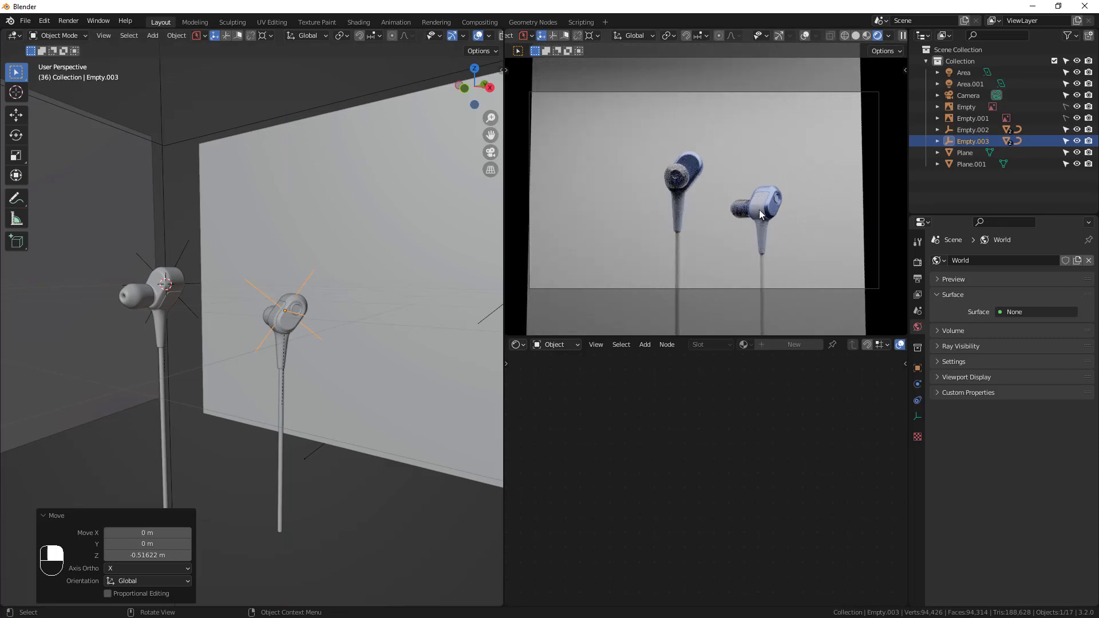
left_click(438, 306)
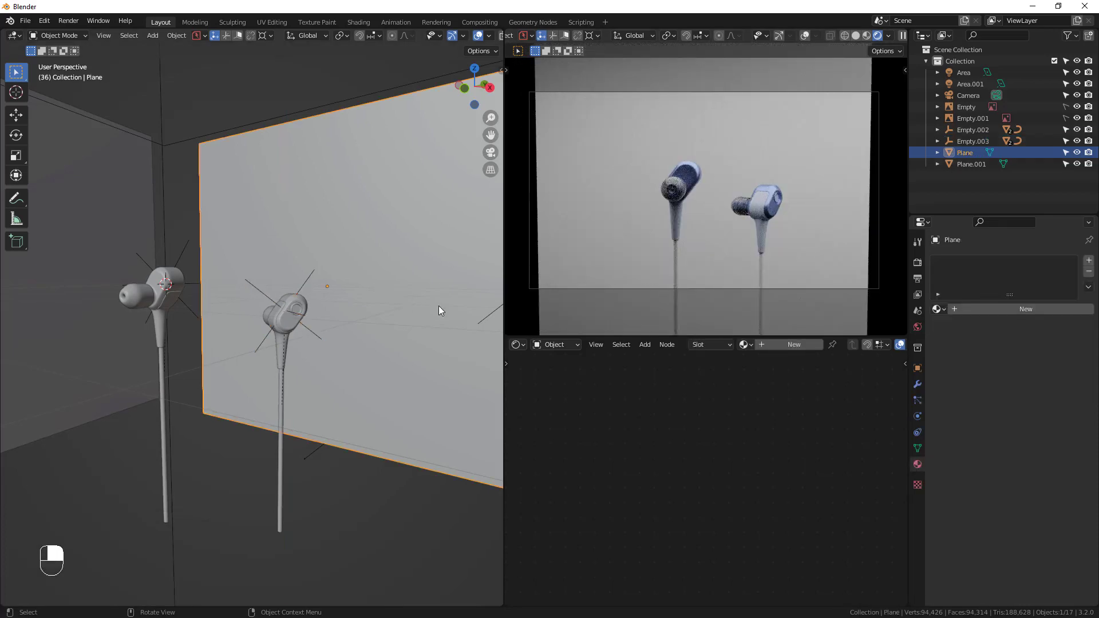
key("s")
left_click(474, 364)
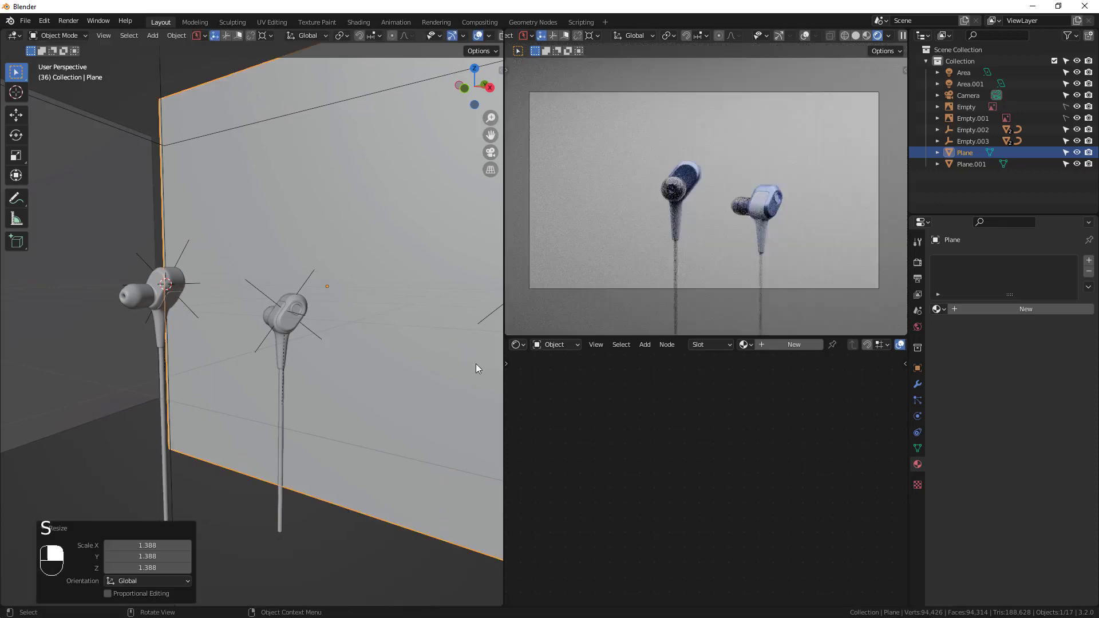
scroll(400, 365, "down", 3)
middle_click_drag(395, 383, 458, 382)
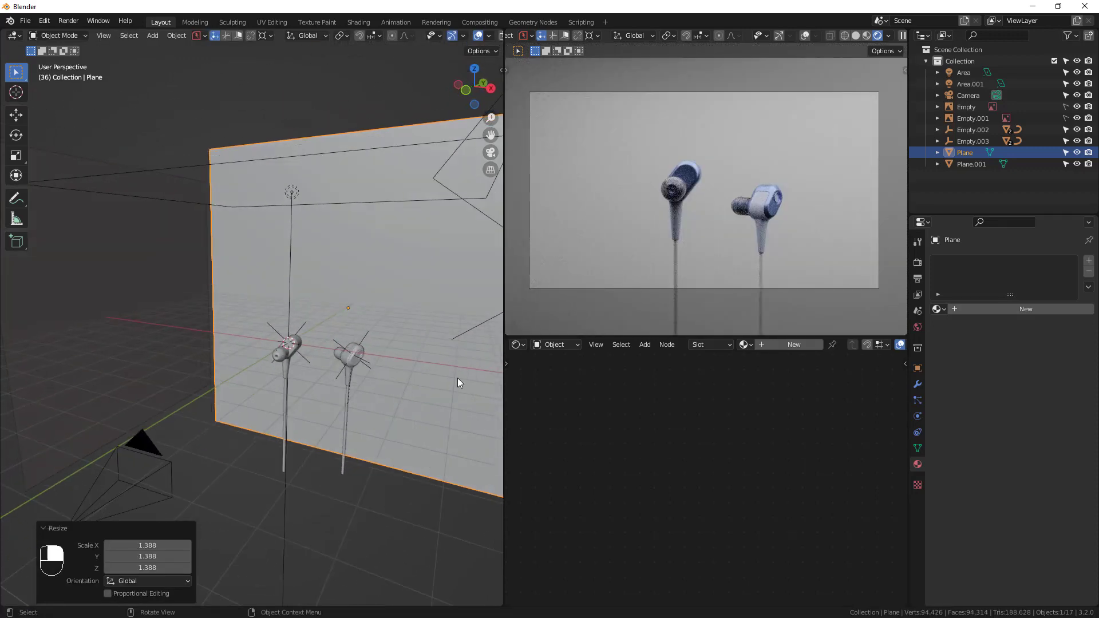
middle_click_drag(671, 263, 680, 255, "shift")
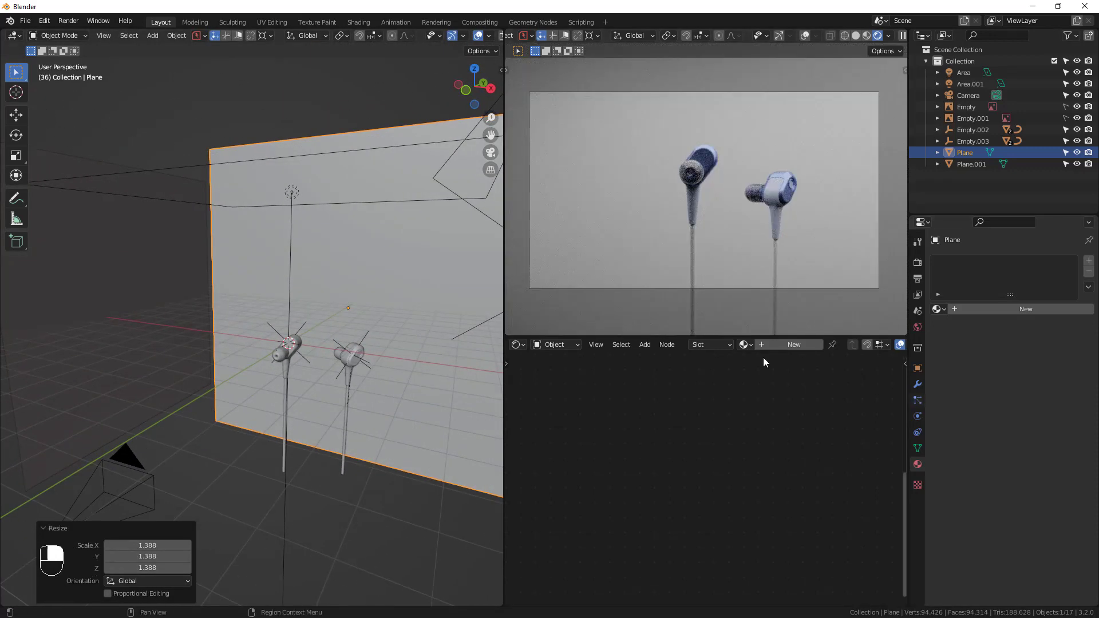
scroll(369, 328, "down", 3)
middle_click_drag(331, 369, 253, 393)
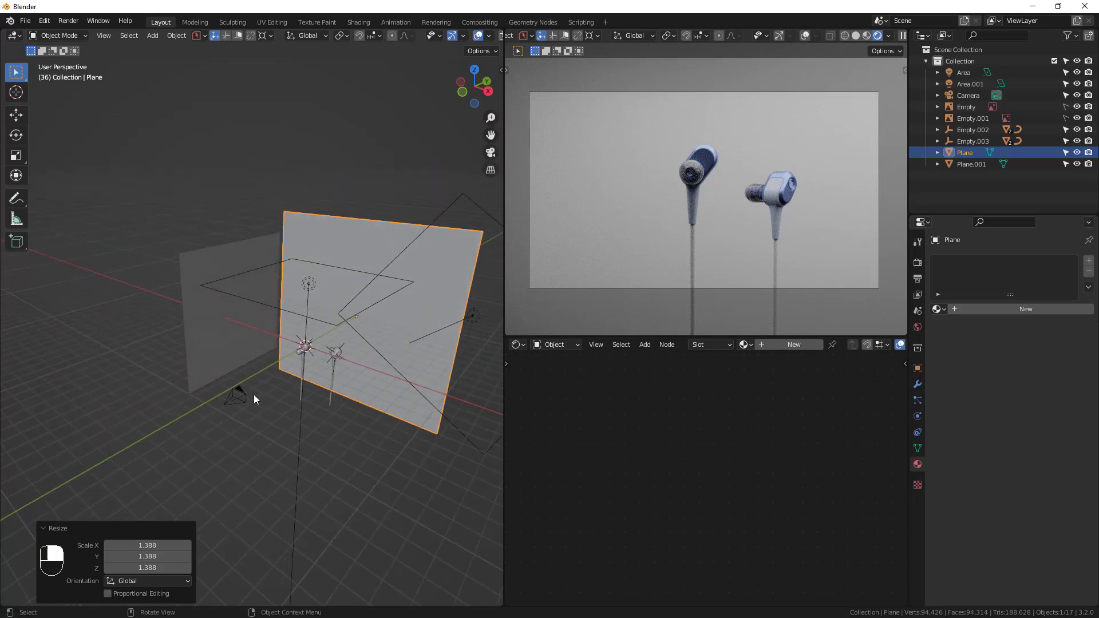
Set the scene camera's focal length to 200 mm
left_click(248, 397)
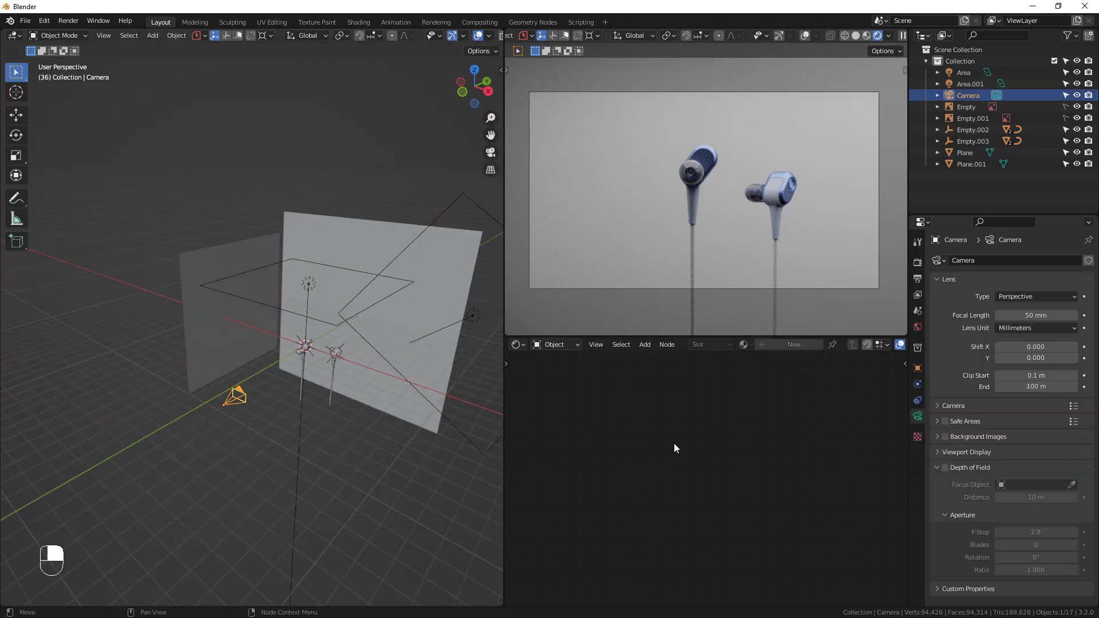
left_click(1023, 316)
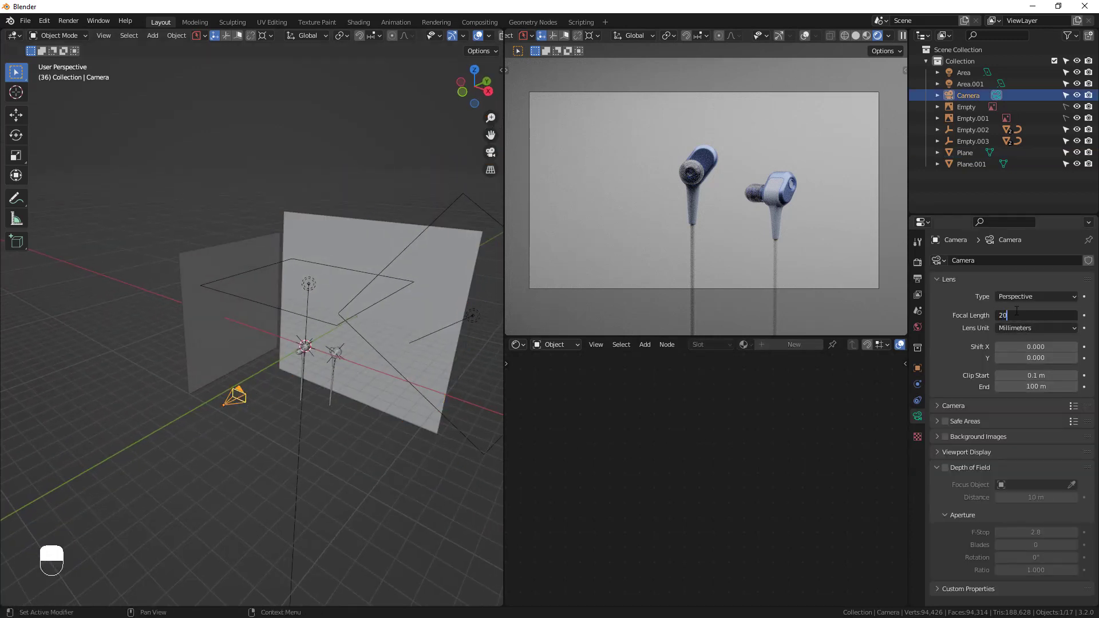
key("Return")
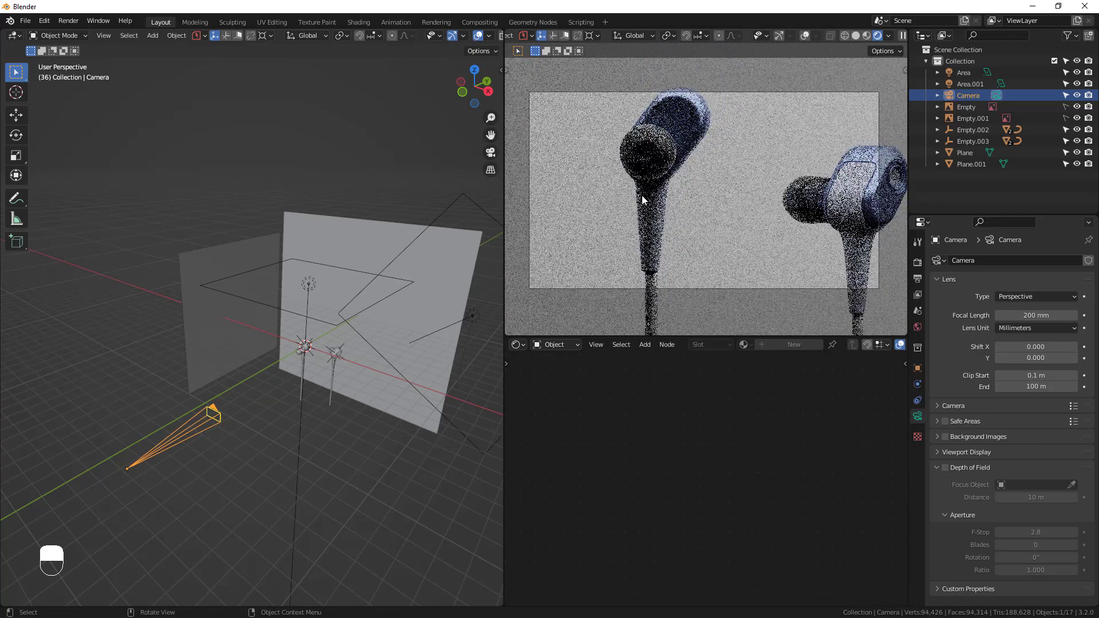
Pull the camera back and pan it so both earphones sit in the right half of the frame
scroll(640, 207, "down", 1)
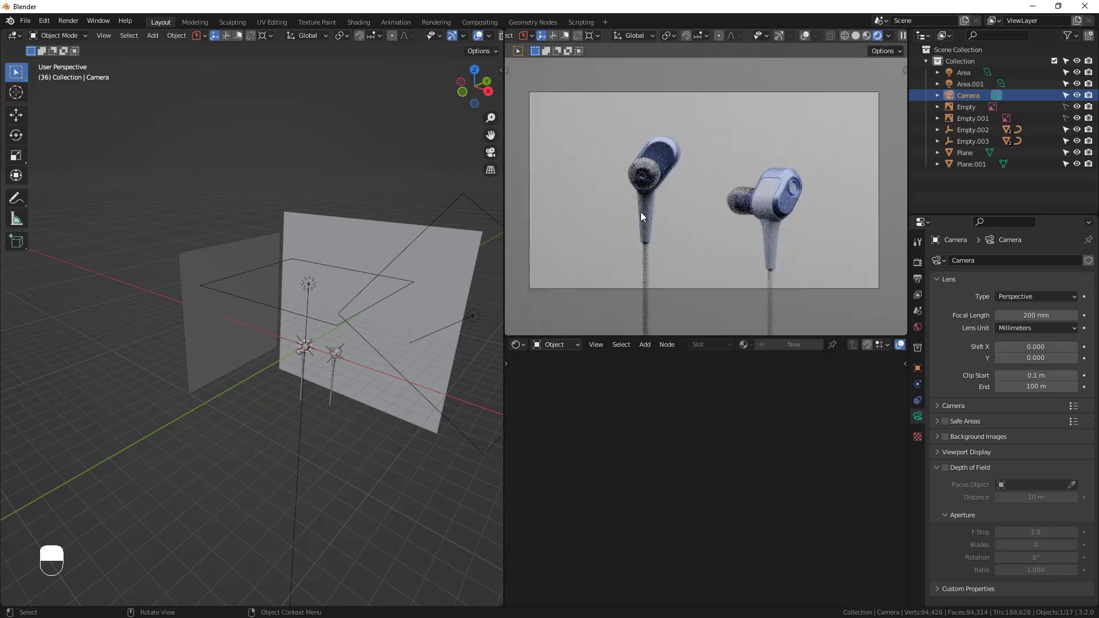
middle_click_drag(677, 238, 682, 229, "shift")
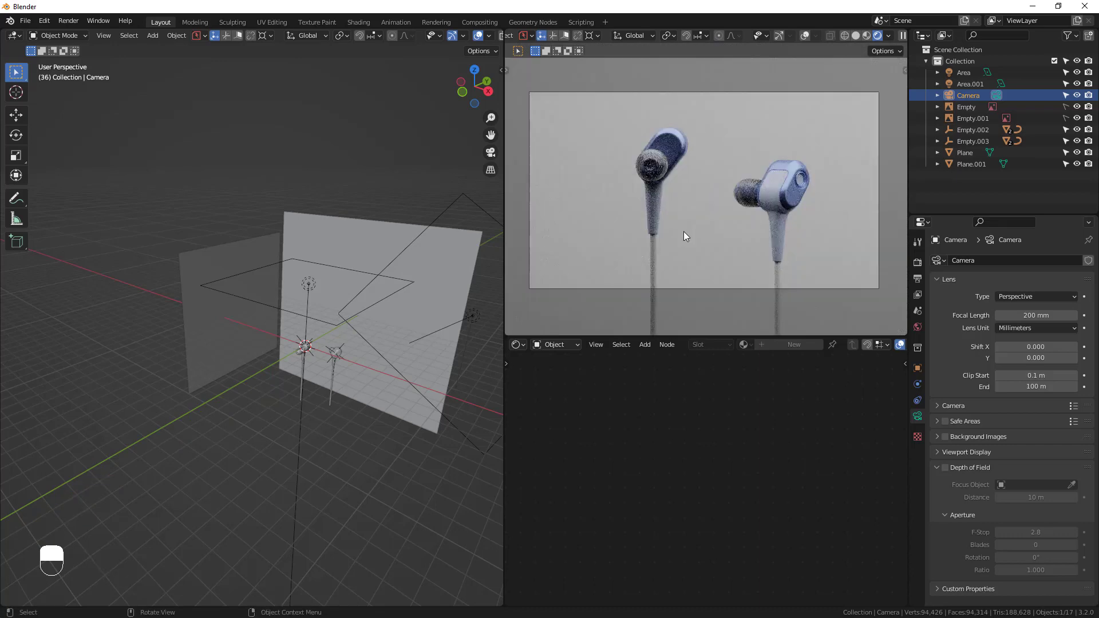
scroll(683, 232, "down", 1)
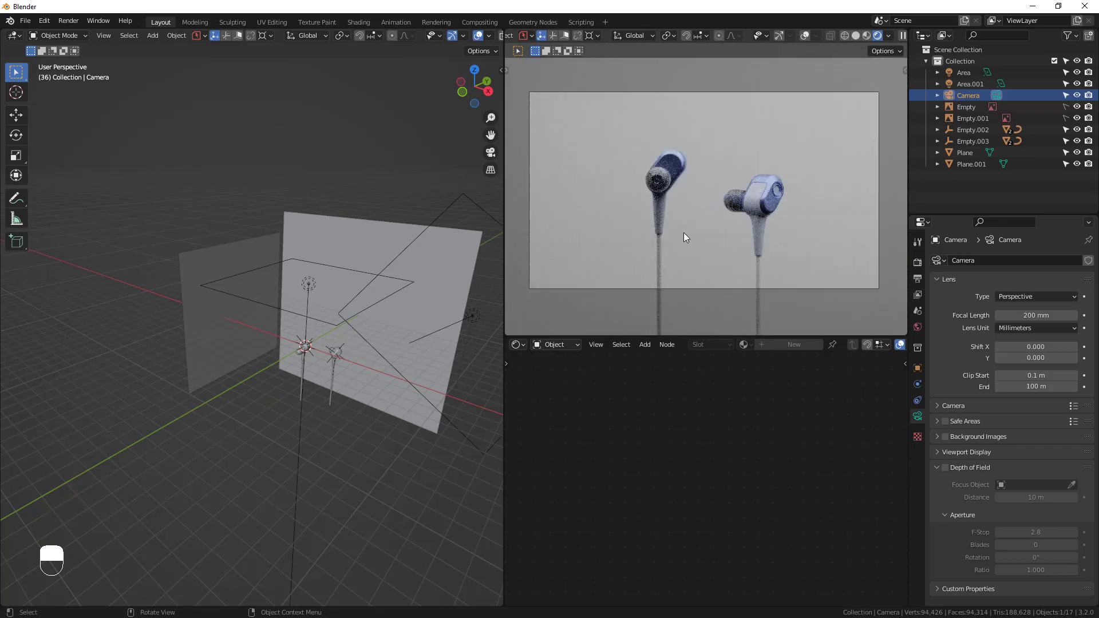
middle_click_drag(684, 232, 749, 230, "shift")
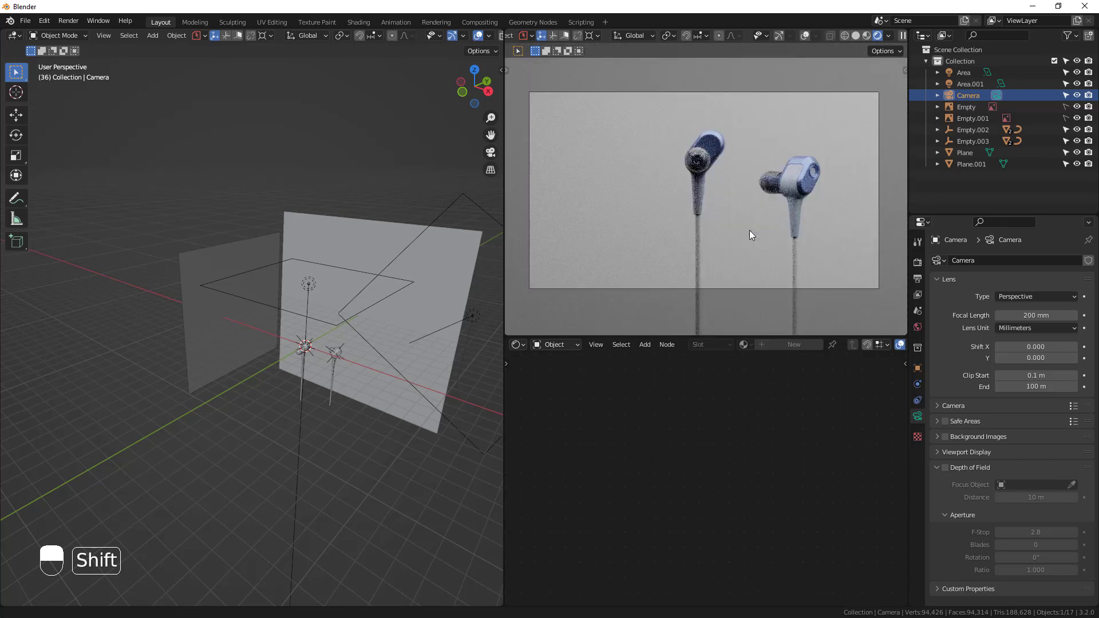
scroll(366, 338, "up", 2)
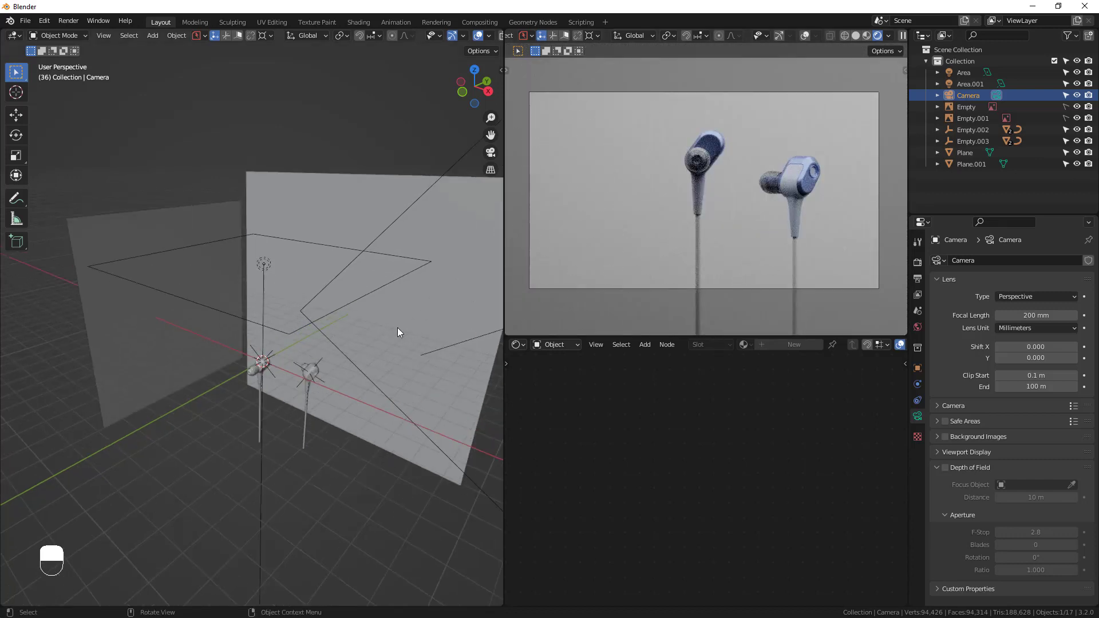
scroll(825, 146, "up", 2)
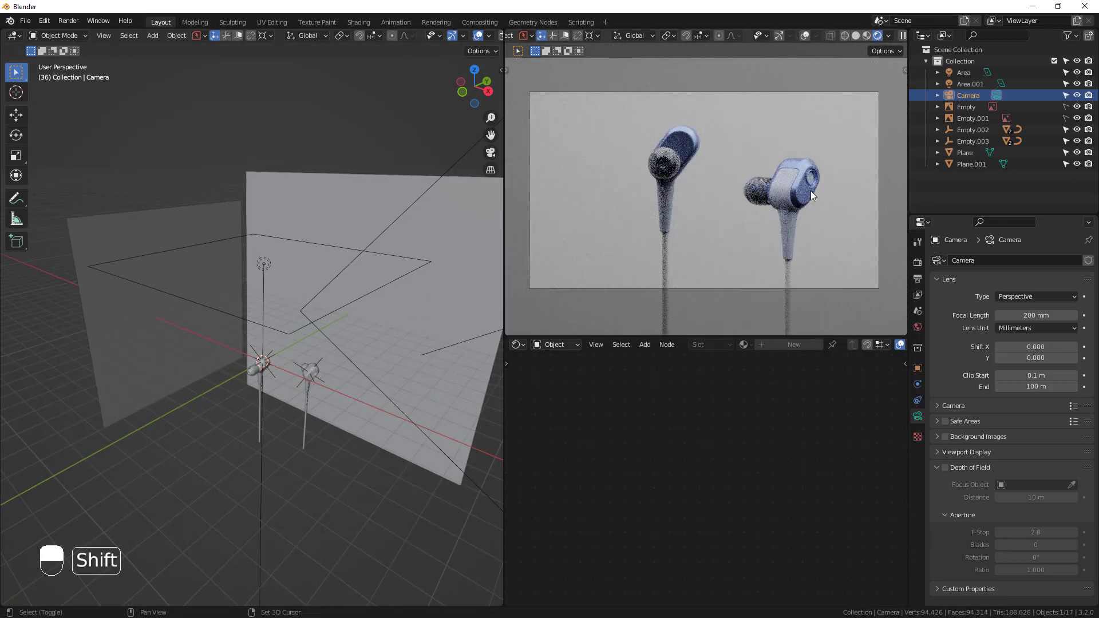
middle_click_drag(810, 191, 811, 190, "shift")
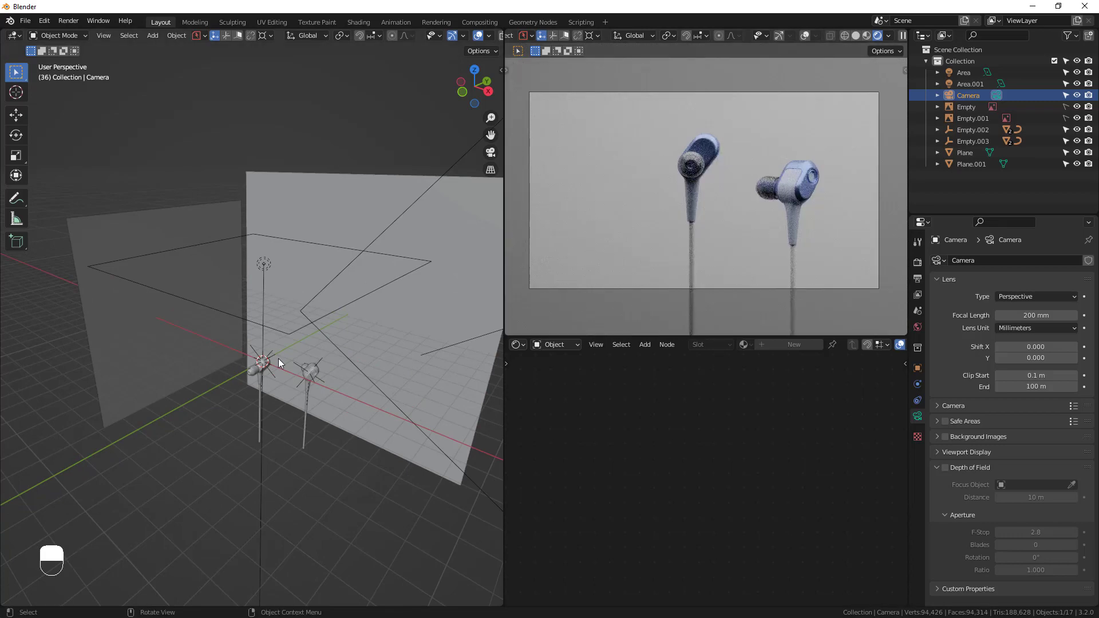
Rotate Empty.002, the parent of the first earphone, about 10.2° around the global Z axis
scroll(278, 358, "up", 5)
left_click(260, 408)
scroll(267, 422, "up", 8)
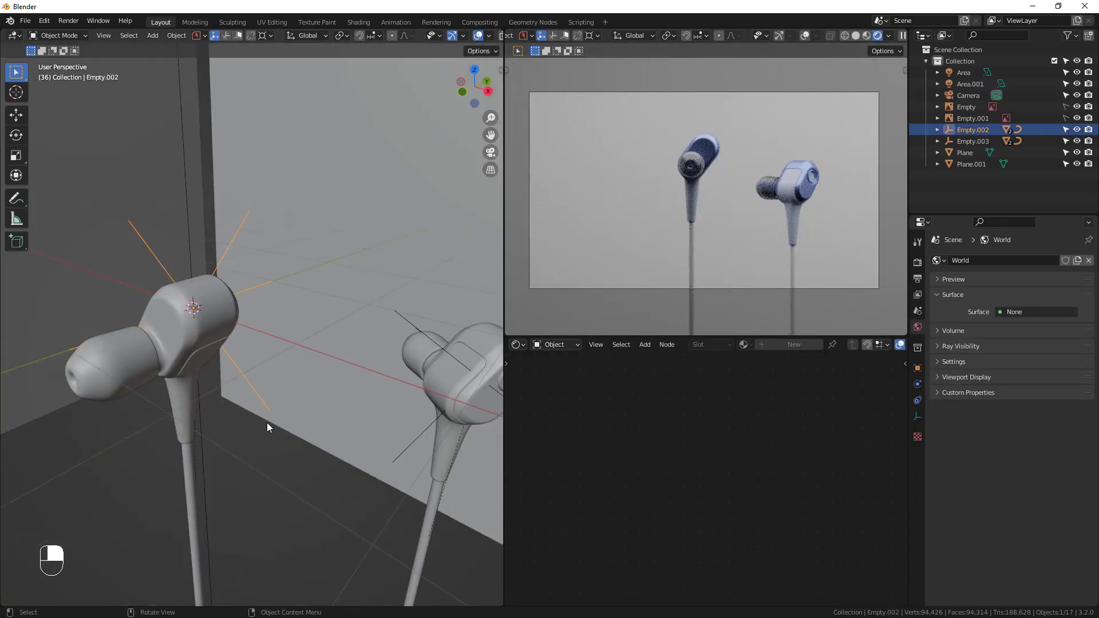
scroll(263, 423, "down", 12)
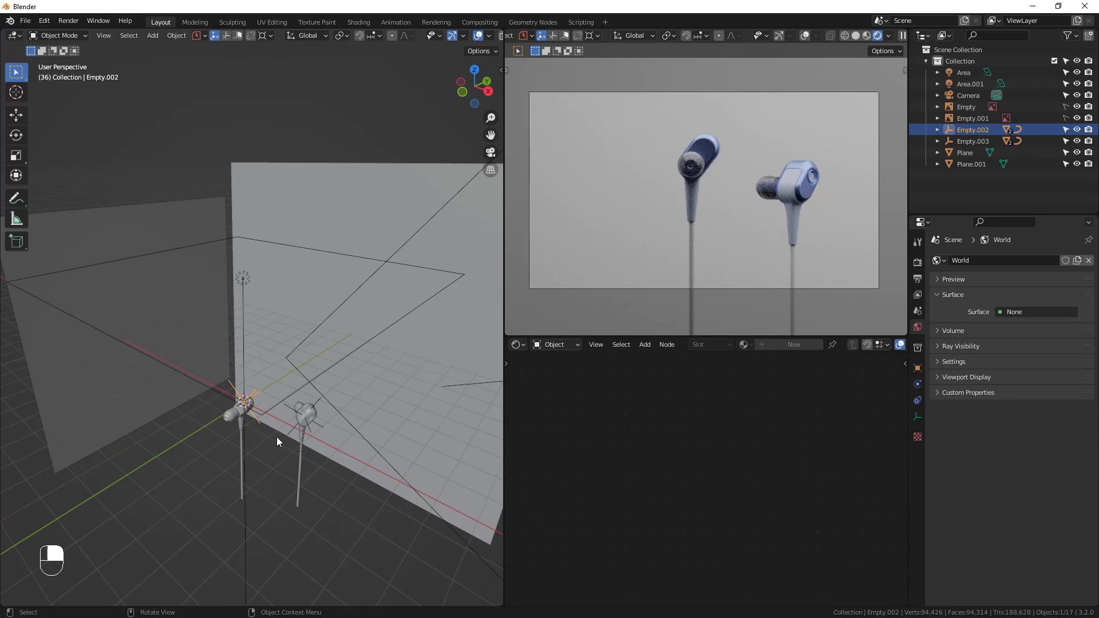
key("r")
key("z")
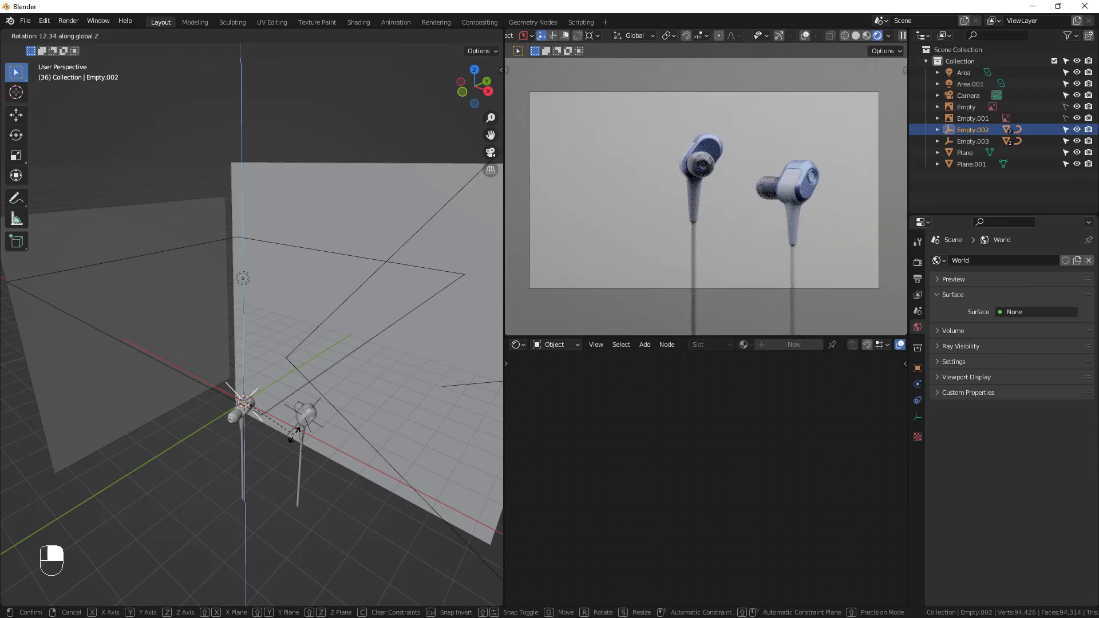
left_click(286, 432)
Add a UV sphere at the first earphone's position
middle_click_drag(258, 432, 304, 363)
scroll(307, 360, "up", 3)
middle_click_drag(389, 203, 293, 304, "shift")
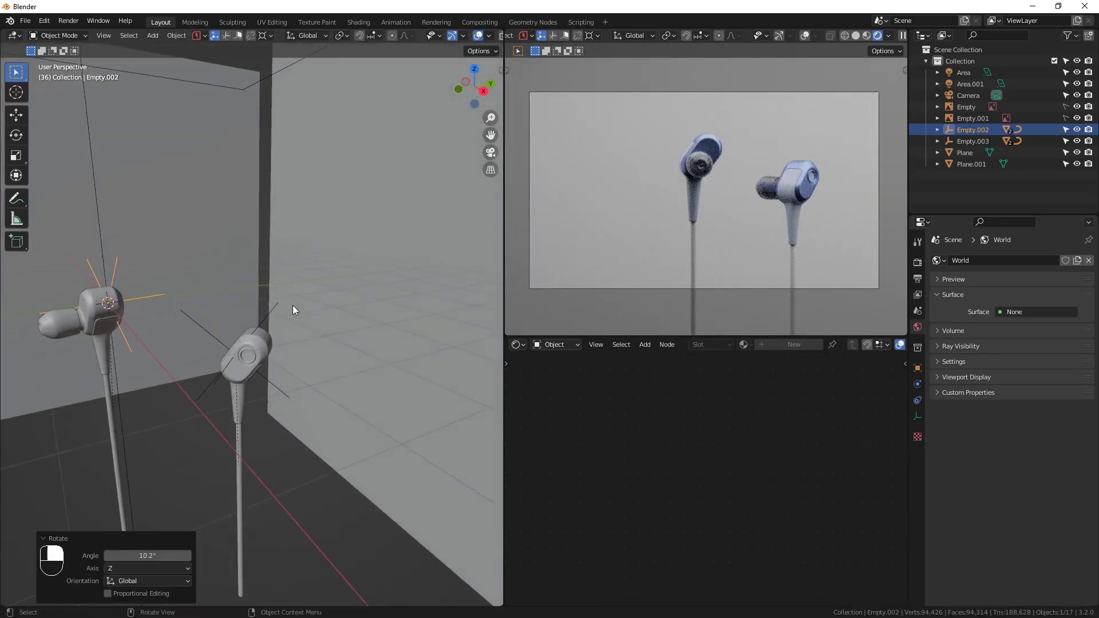
scroll(204, 351, "down", 5)
middle_click_drag(203, 351, 223, 349)
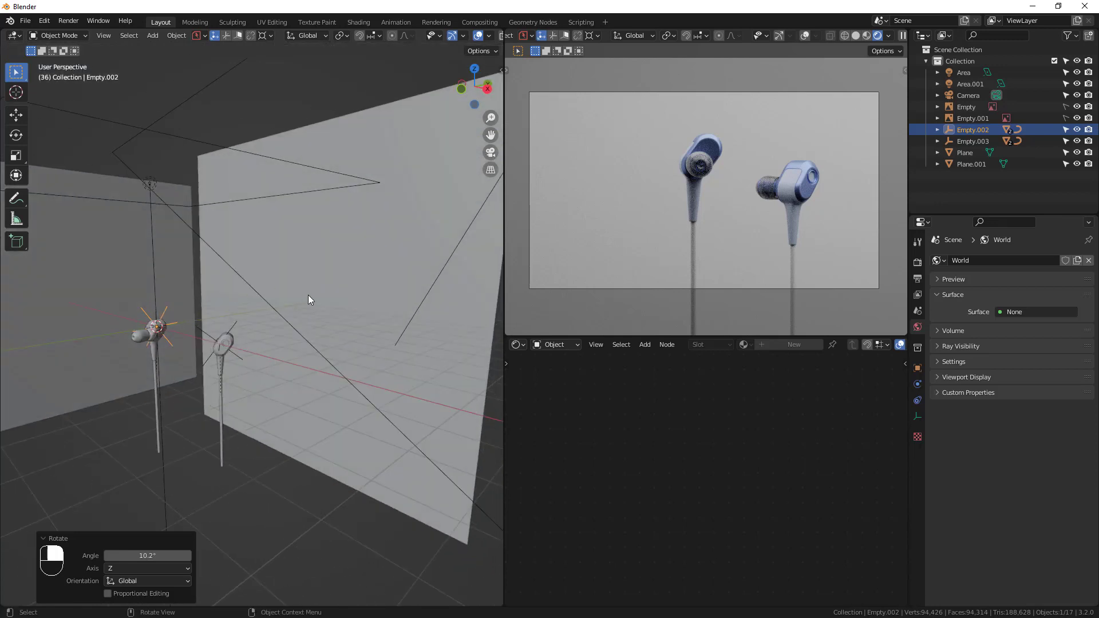
middle_click_drag(233, 343, 247, 344, "shift")
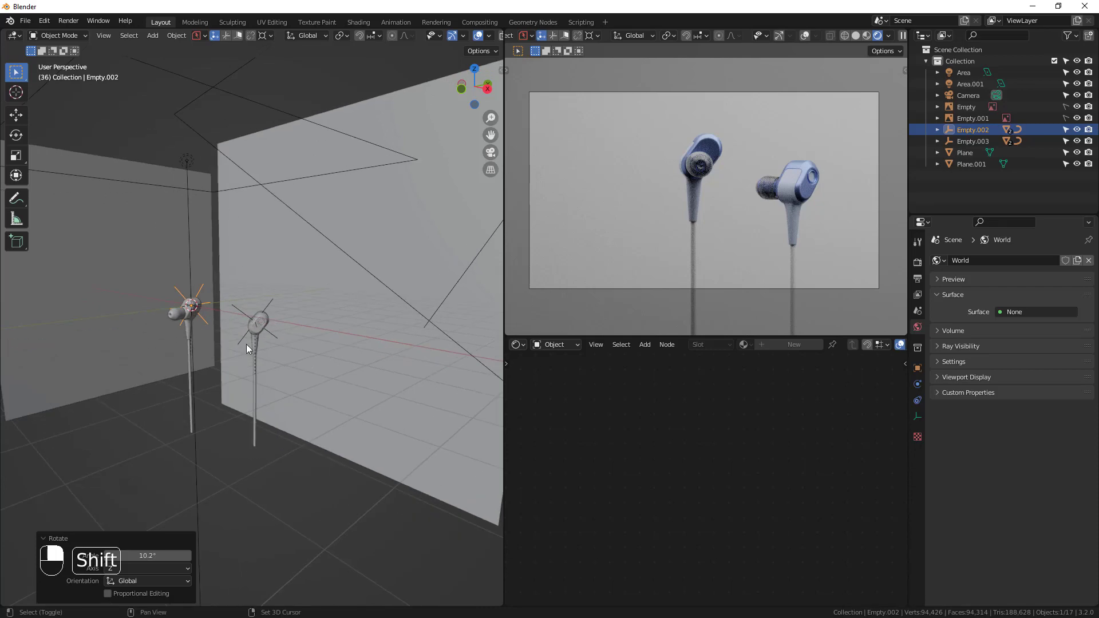
key("shift+a")
mouse_move(215, 200)
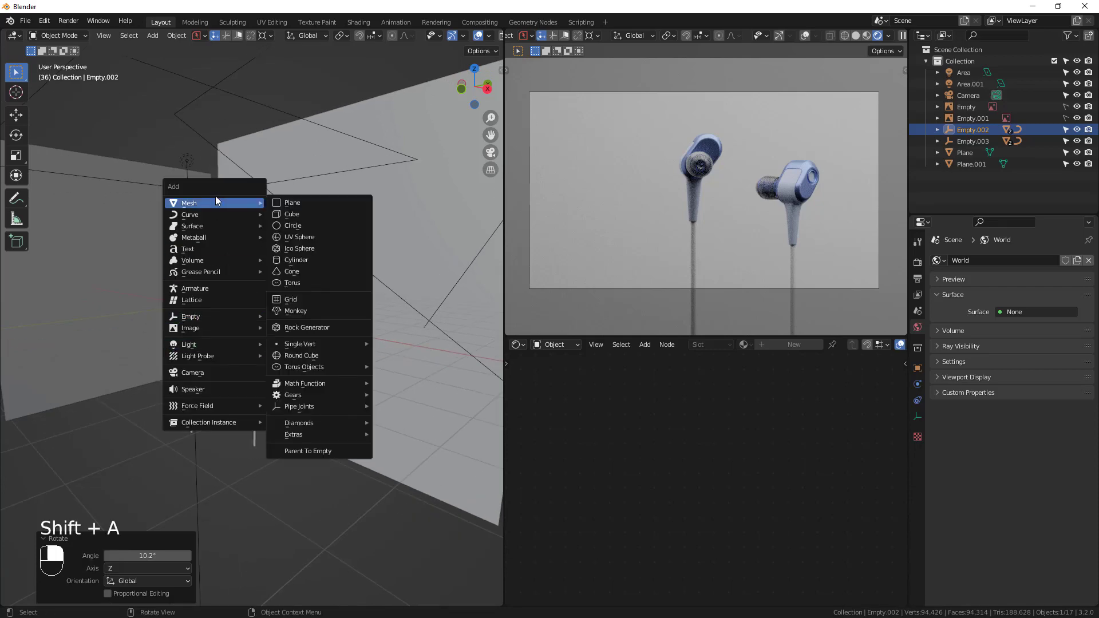
left_click(328, 238)
Move the sphere about 5.55 m along Y toward the backdrop and shade it smooth
middle_click_drag(319, 332, 256, 379)
key("g")
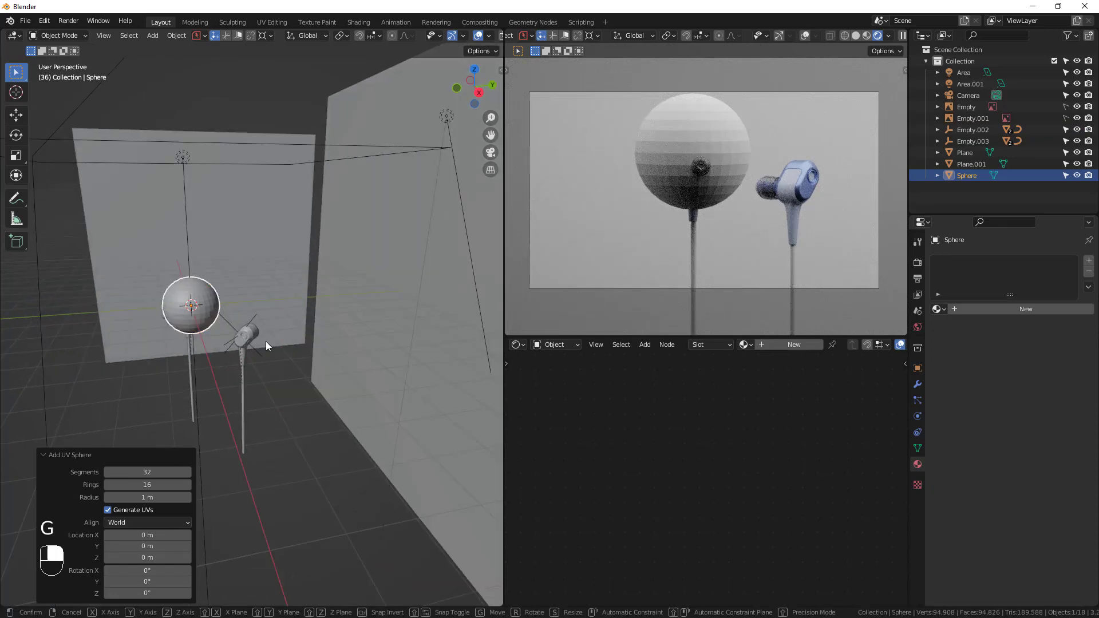
key("y")
left_click(412, 348)
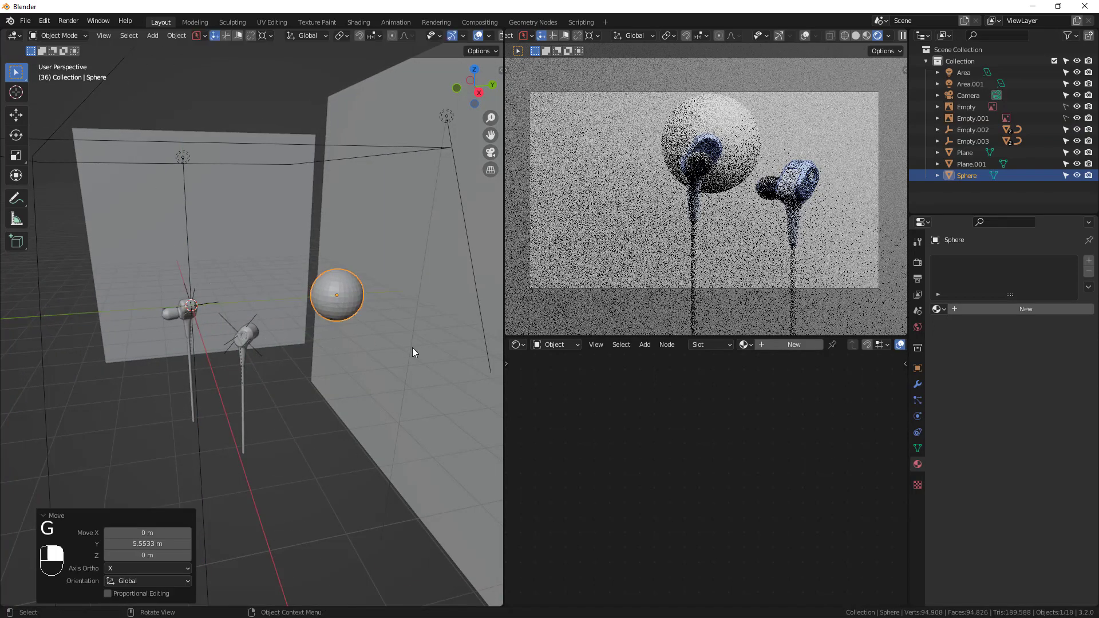
right_click(338, 289)
left_click(298, 155)
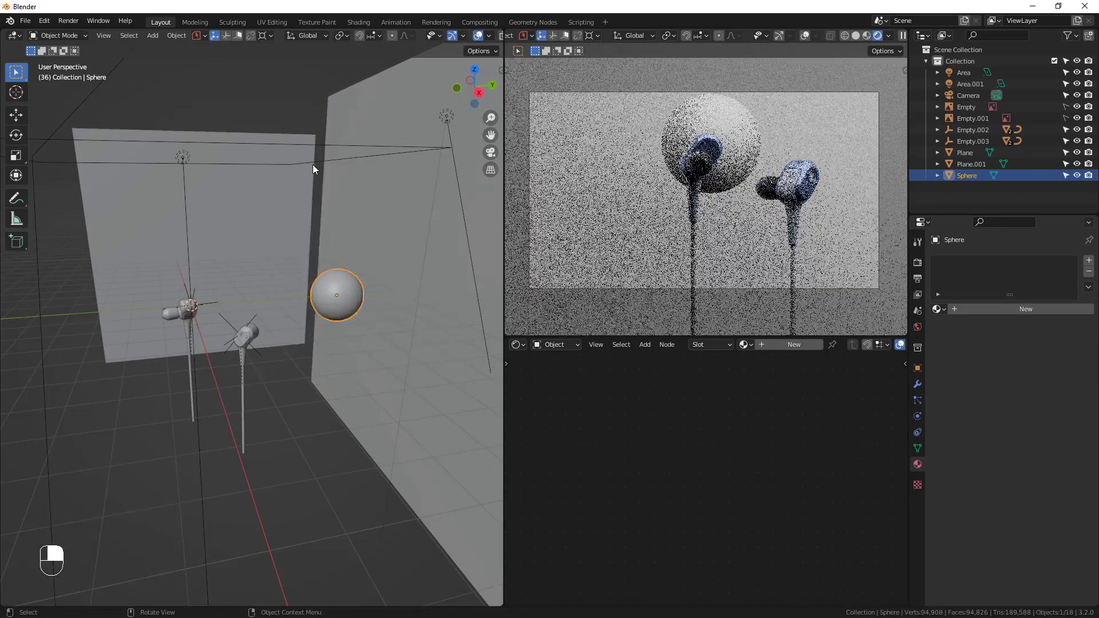
Duplicate the sphere about 2.98 m in X, 0.76 m in Y and -0.52 m in Z, and scale the copy by about 1.55
middle_click_drag(336, 328, 424, 379)
key("shift+d")
left_click(474, 347)
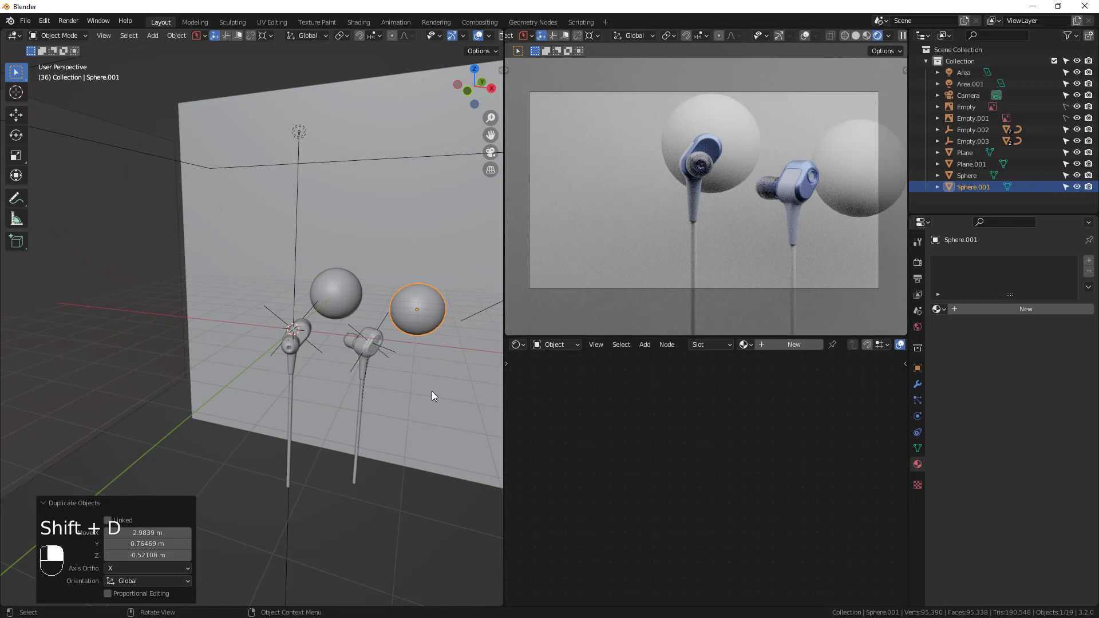
key("s")
left_click(444, 427)
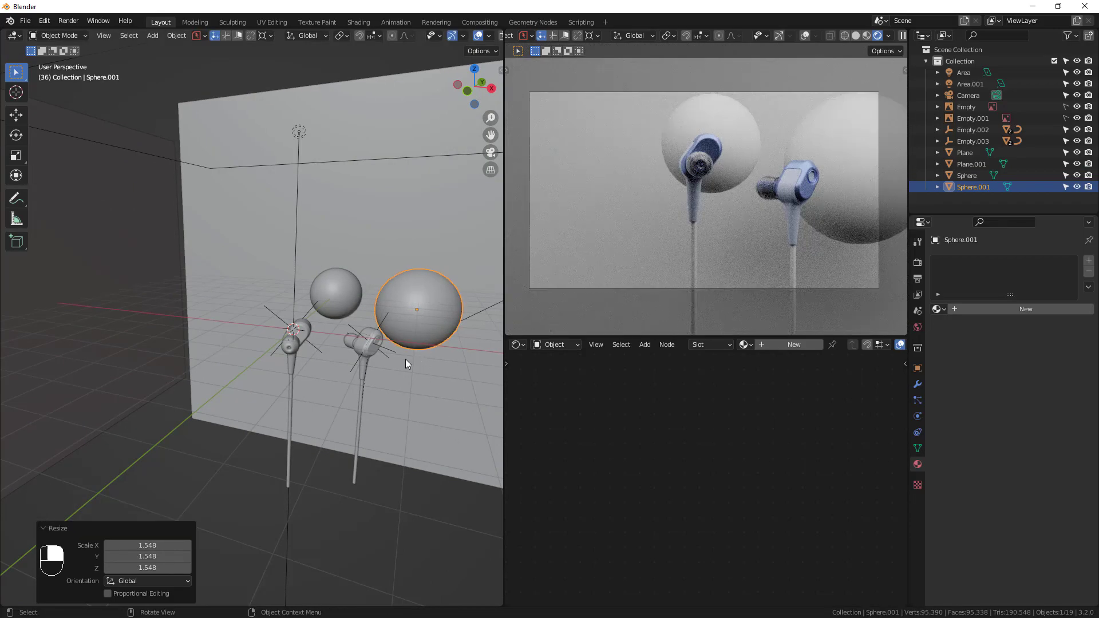
Duplicate the first sphere about -0.89 m in X, -1.97 m in Y and -1.26 m in Z, and scale the copy by about 0.65
middle_click_drag(405, 359, 347, 434)
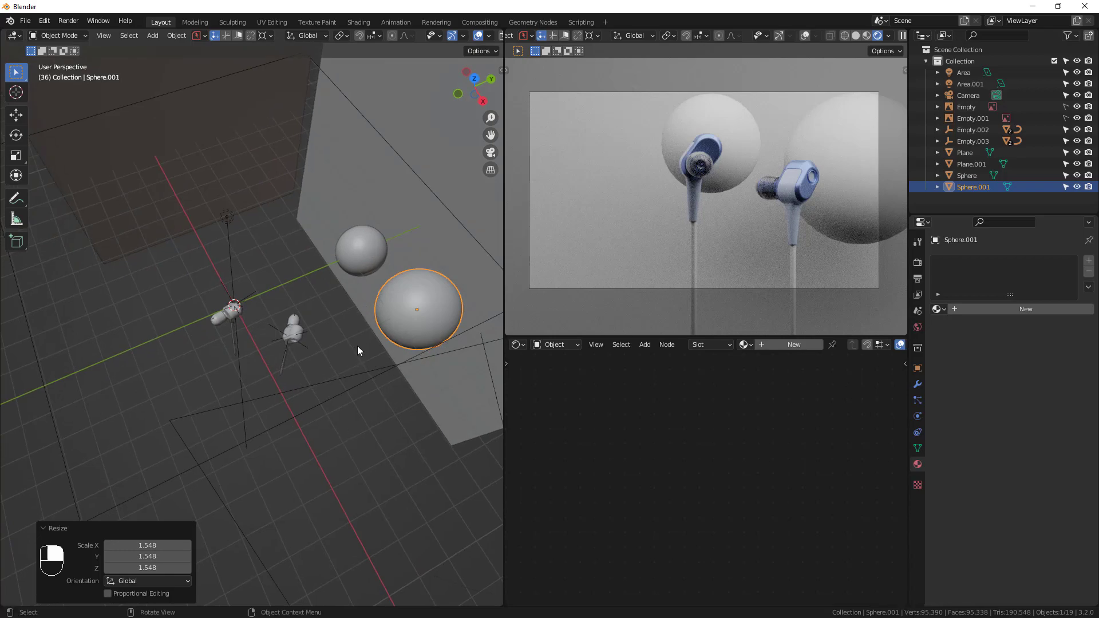
left_click(369, 262)
middle_click_drag(369, 262, 446, 328)
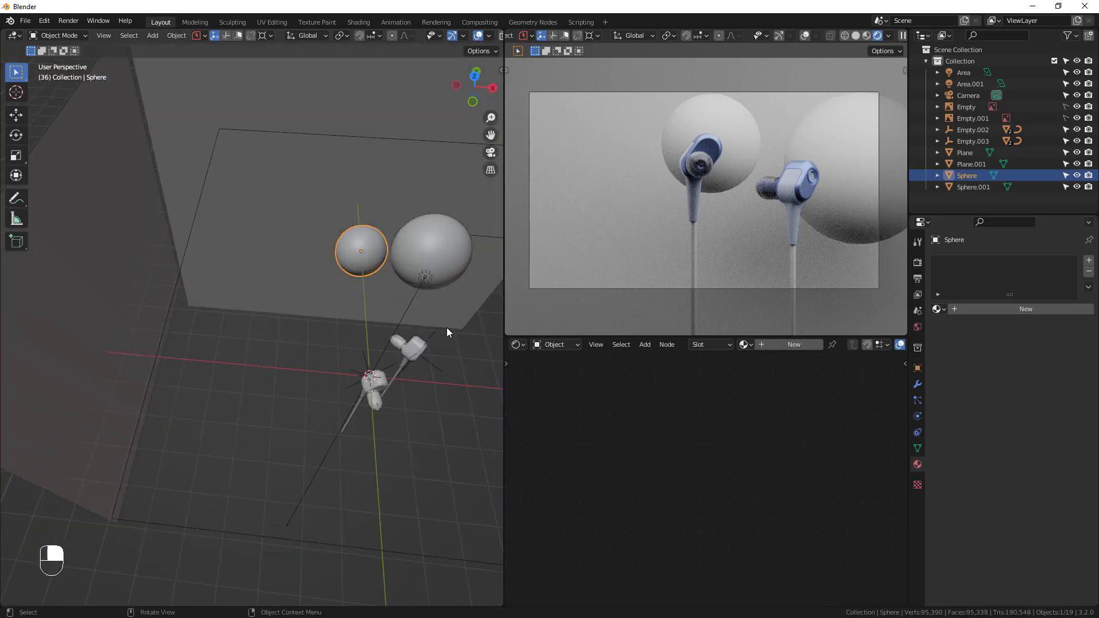
key("shift+d")
left_click(419, 385)
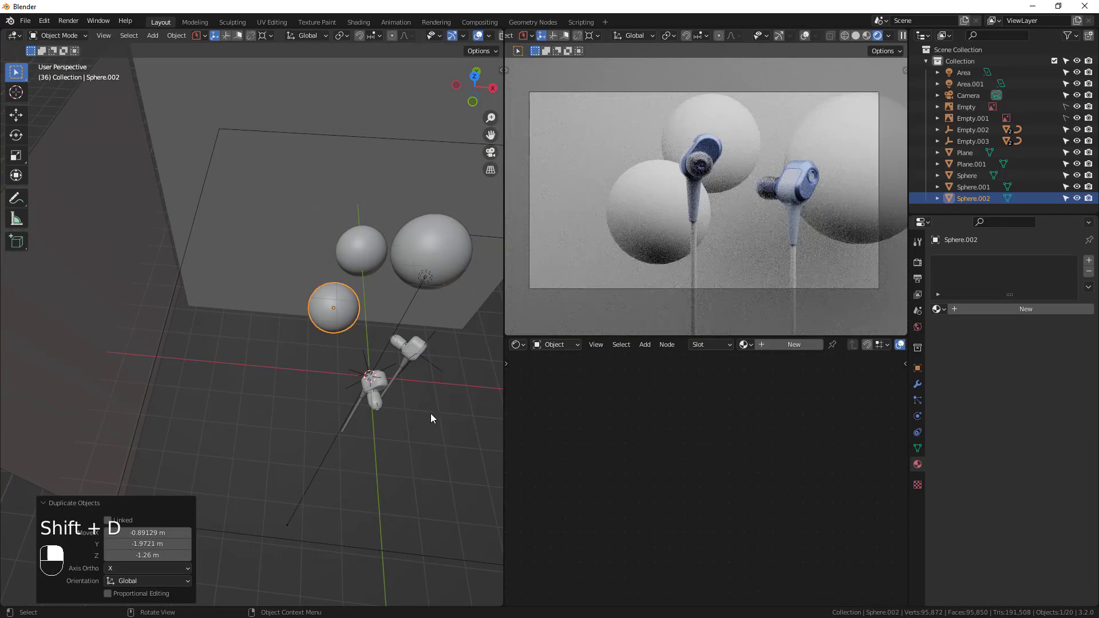
key("s")
left_click(396, 379)
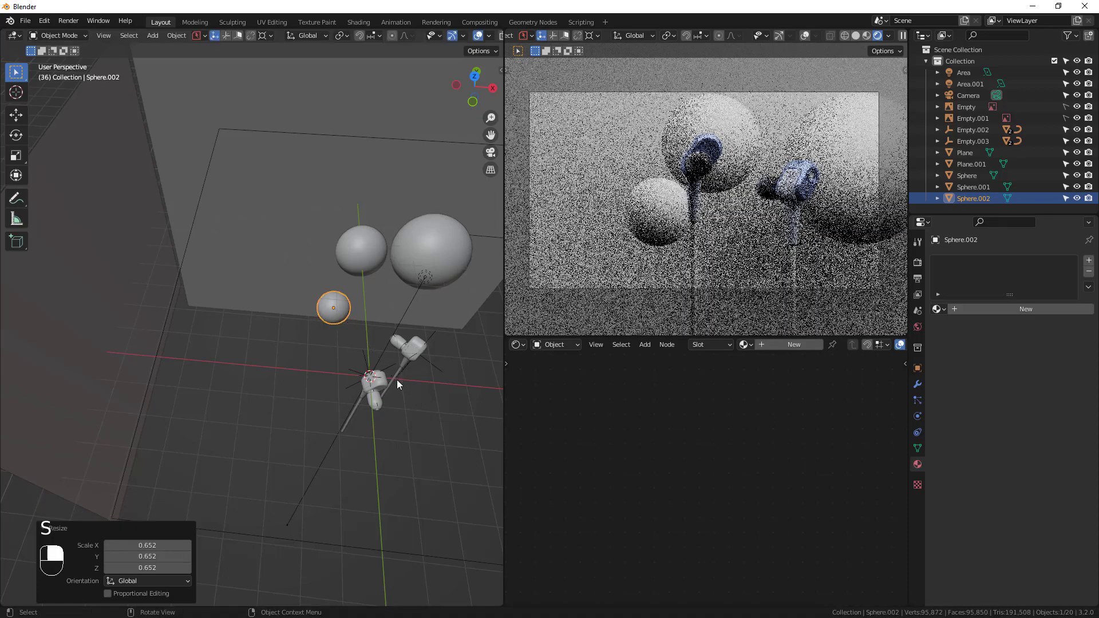
Move the smallest sphere about 0.04 m in X, -0.19 m in Y and -0.39 m in Z
middle_click_drag(396, 380, 423, 372)
key("g")
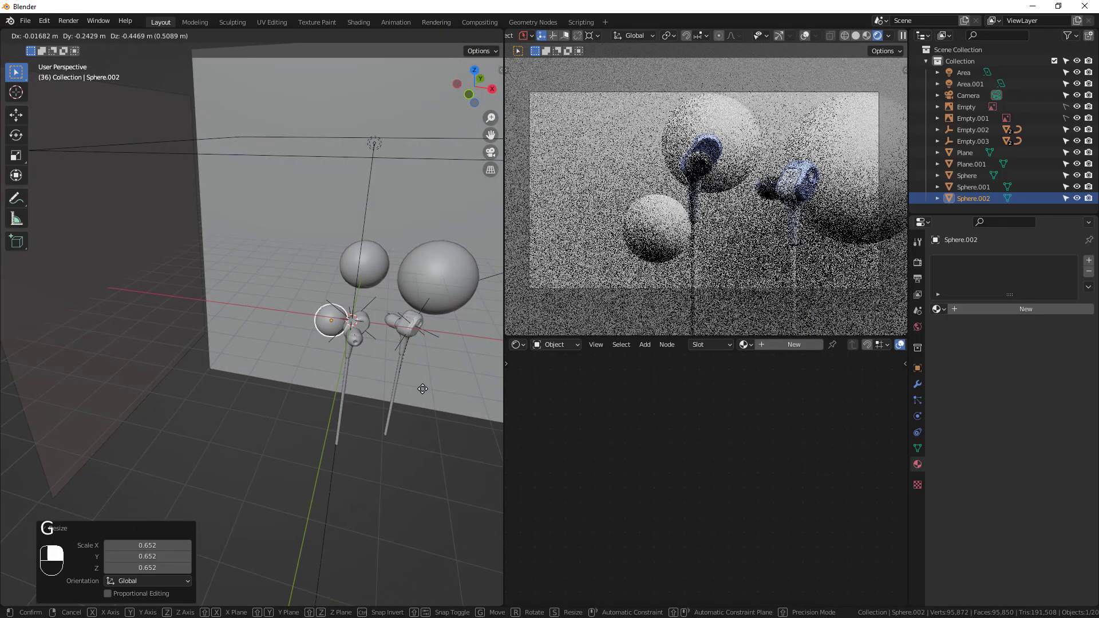
left_click(424, 385)
scroll(426, 401, "down", 2)
middle_click_drag(426, 401, 375, 385)
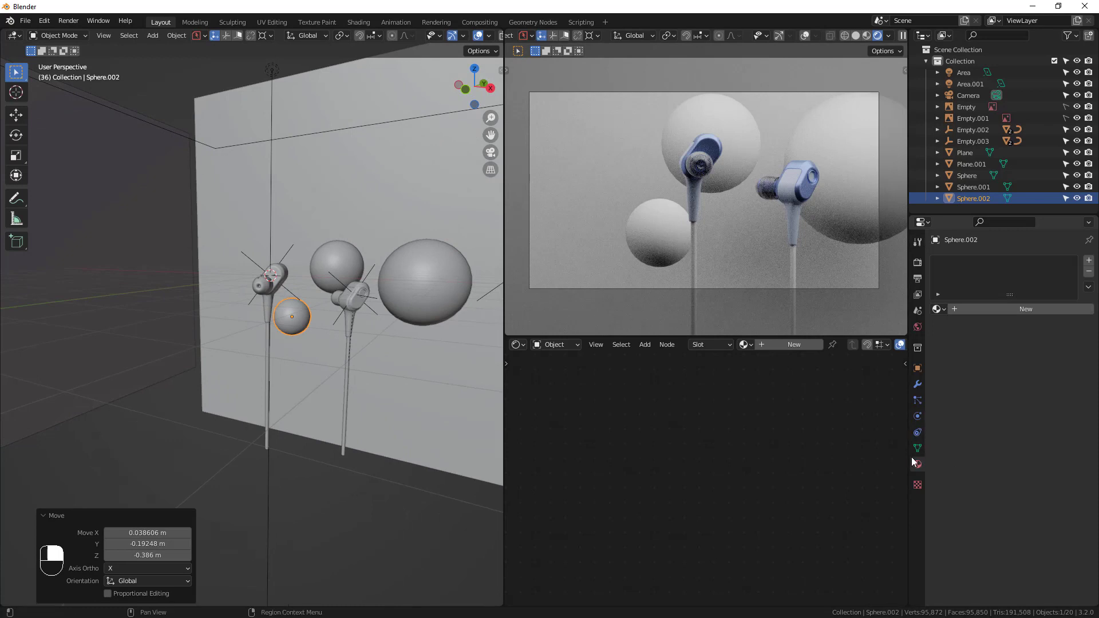
Enable the camera's depth of field with Empty.002 as the focus object and an F-Stop of 0.5
left_click(973, 96)
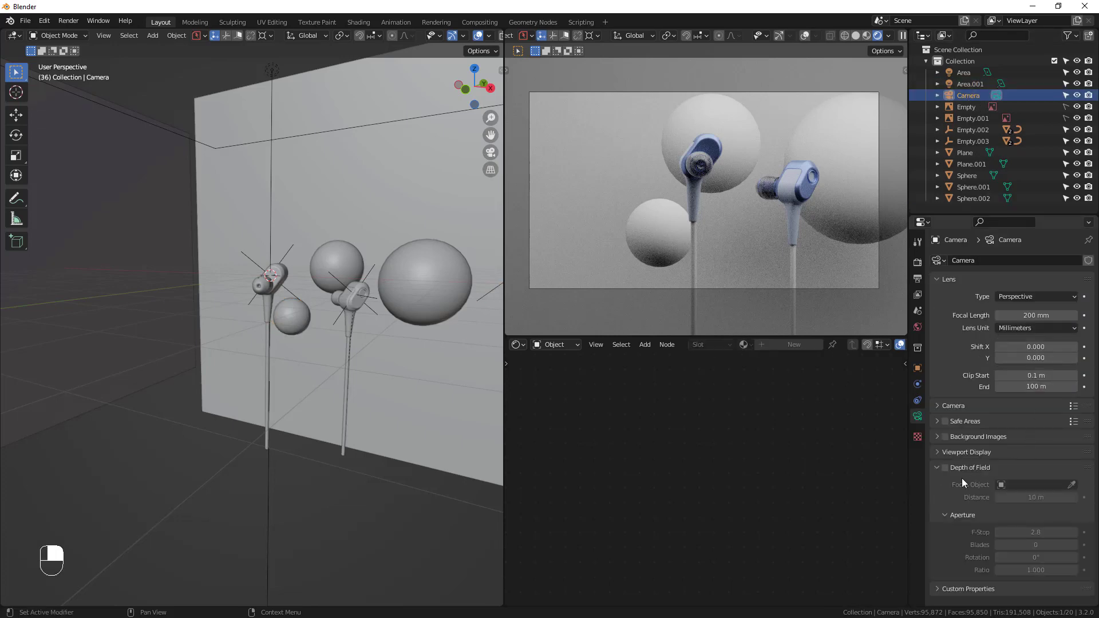
left_click(944, 467)
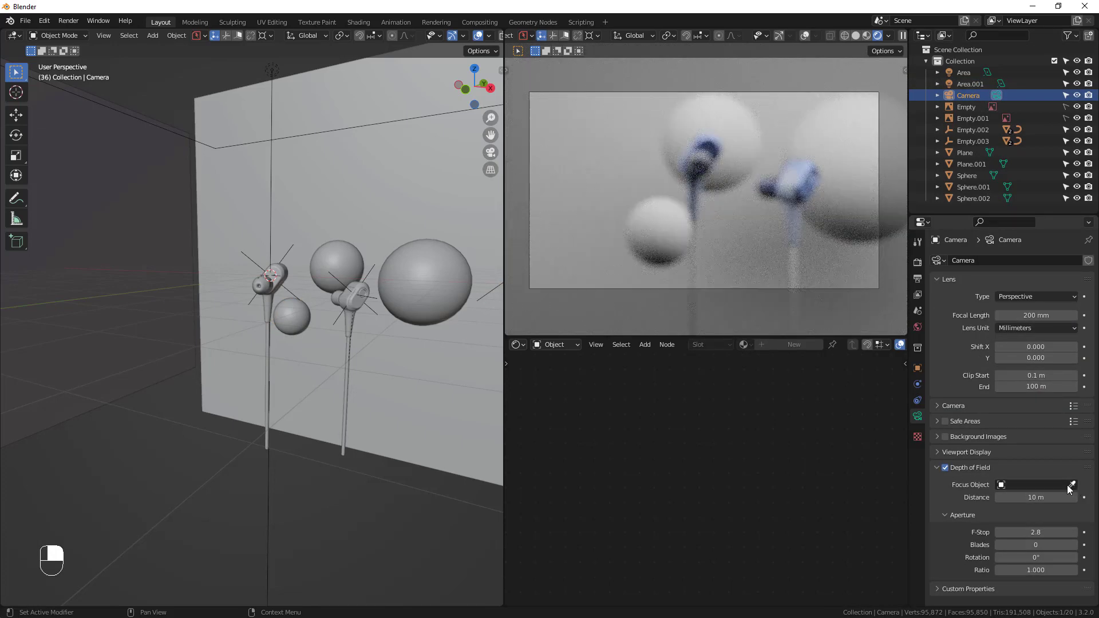
left_click(1053, 485)
left_click(1071, 484)
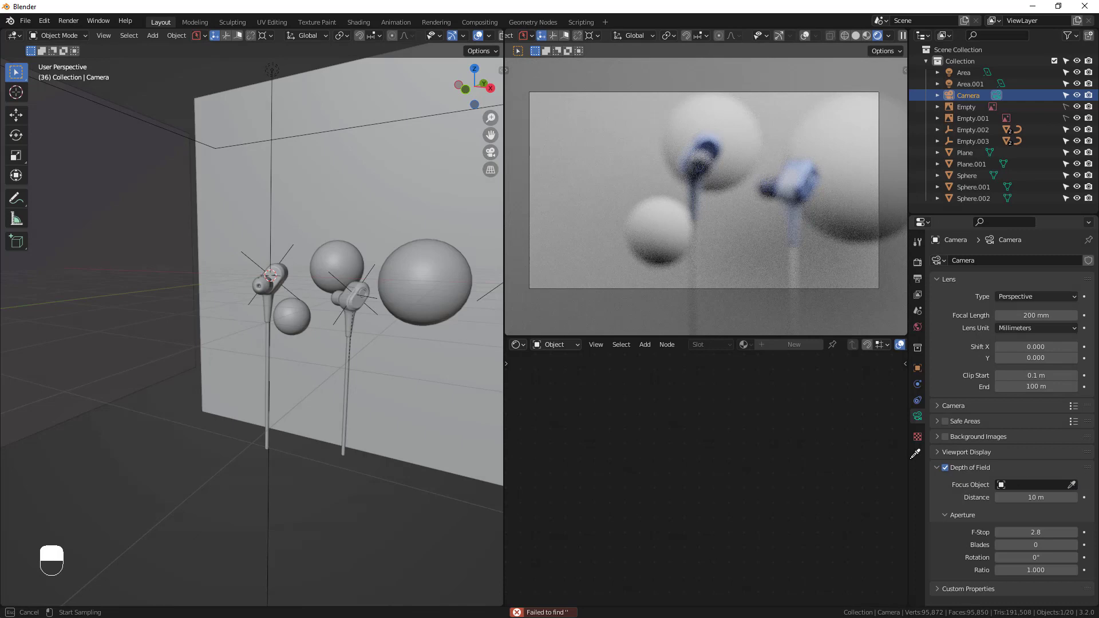
left_click(288, 250)
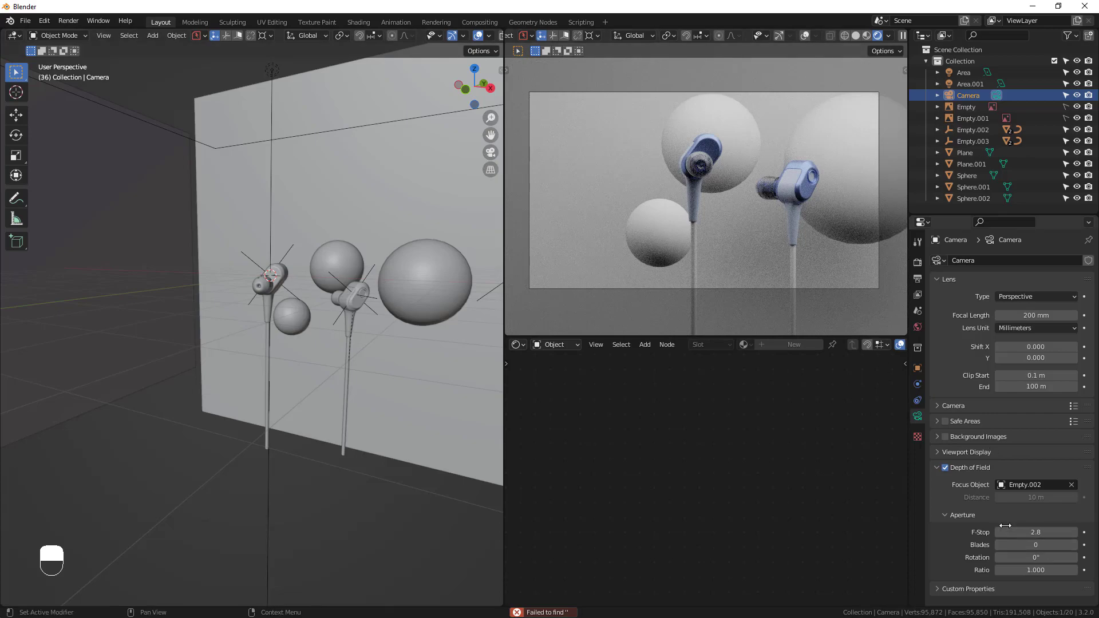
left_click_drag(999, 532, 941, 532)
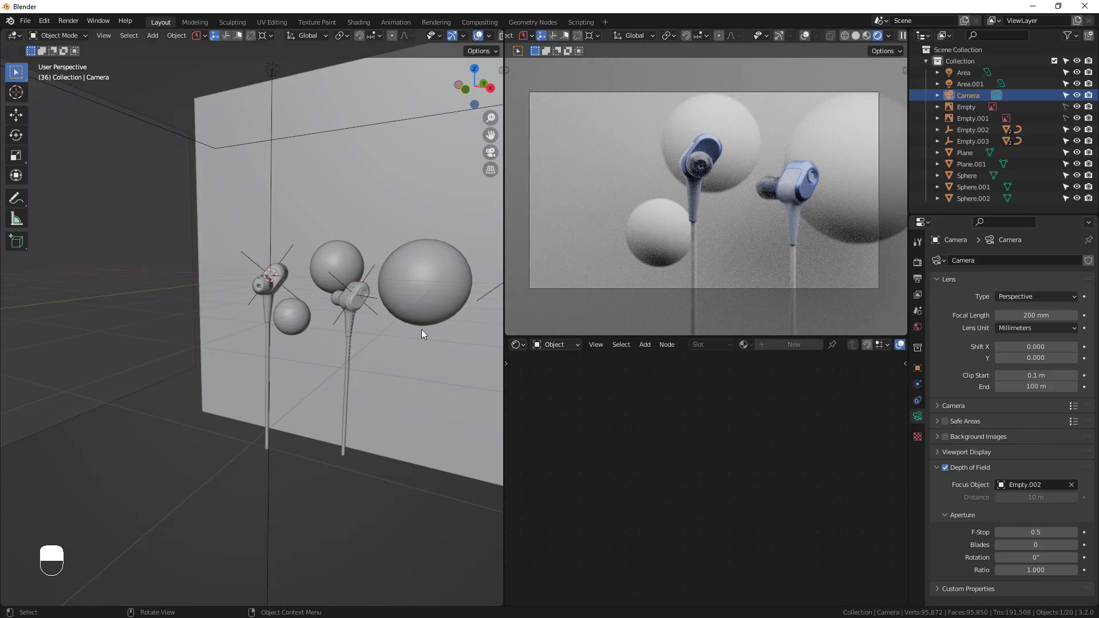
Select the front earphone's cable and assign it a new material
middle_click_drag(398, 359, 397, 370)
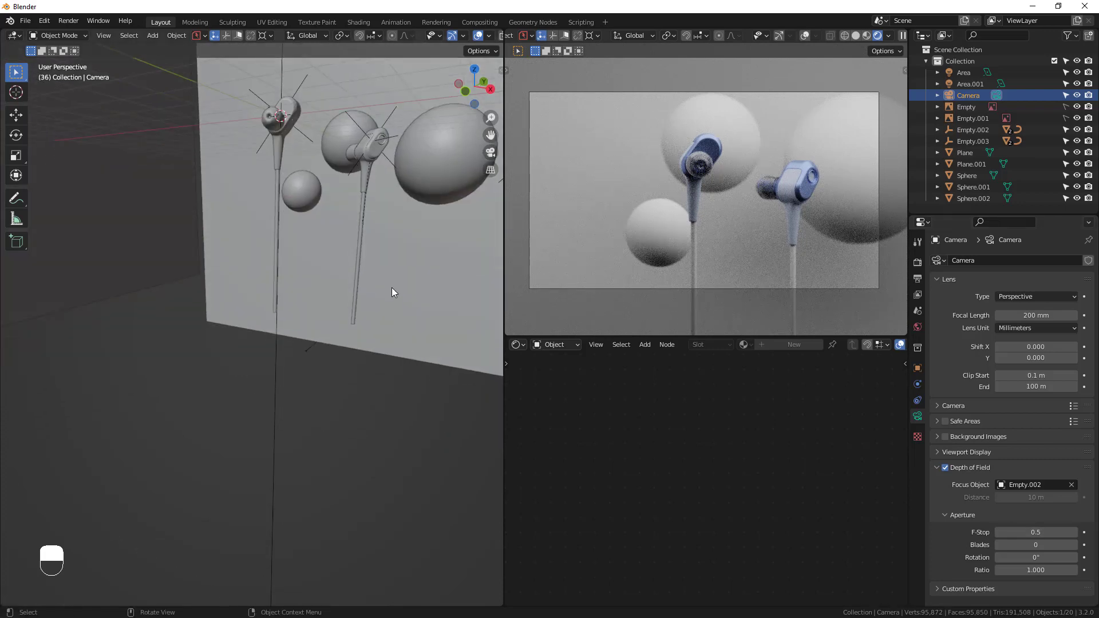
middle_click_drag(391, 287, 228, 338)
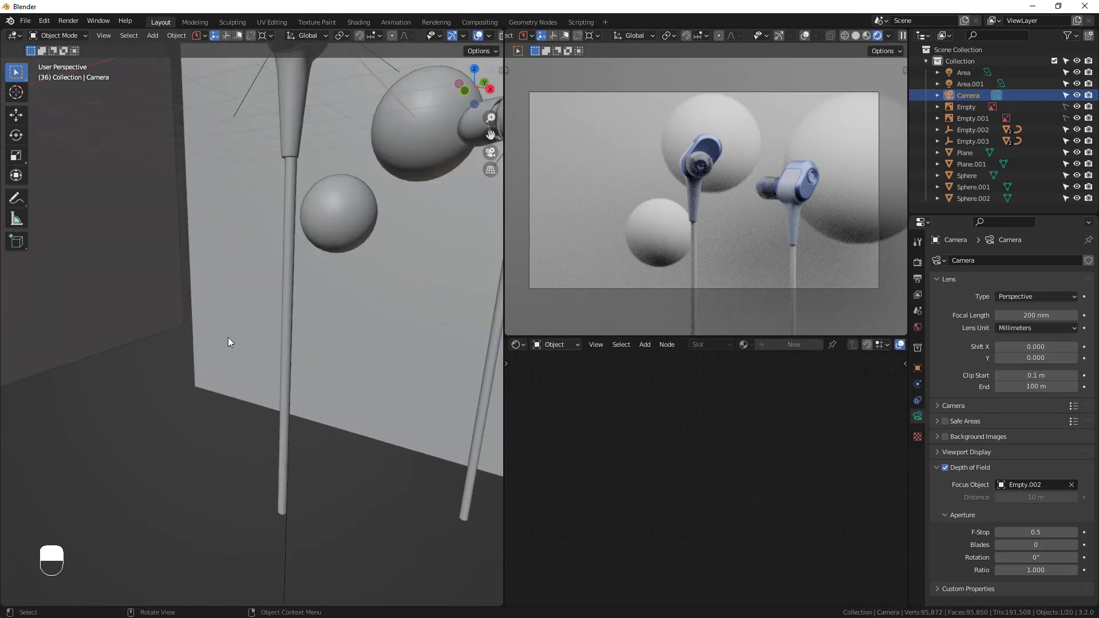
left_click(285, 275)
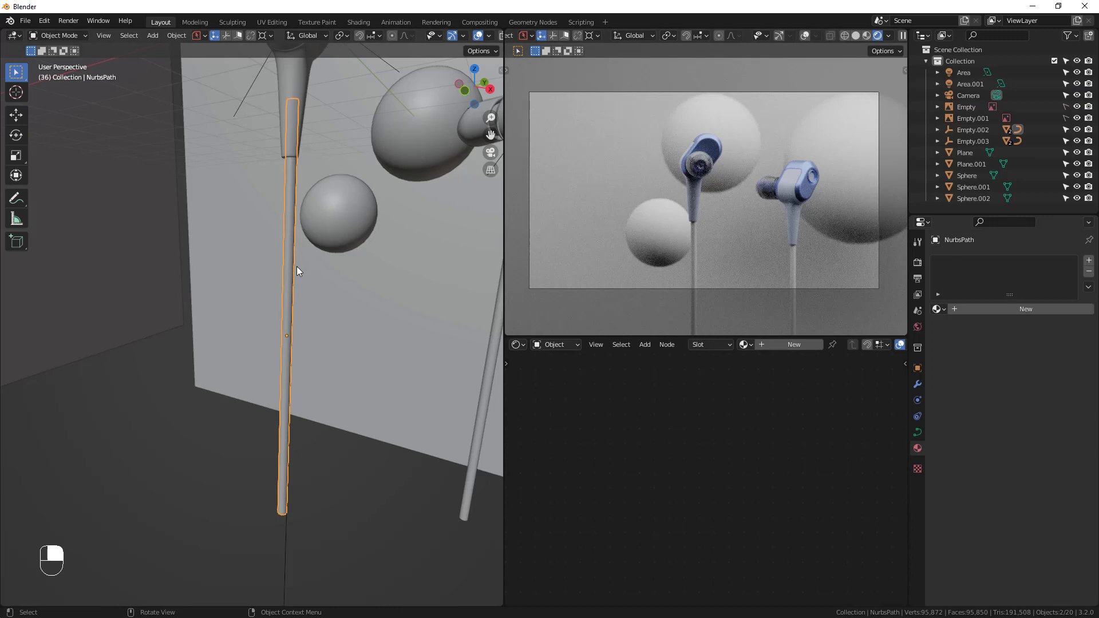
middle_click_drag(296, 266, 167, 225)
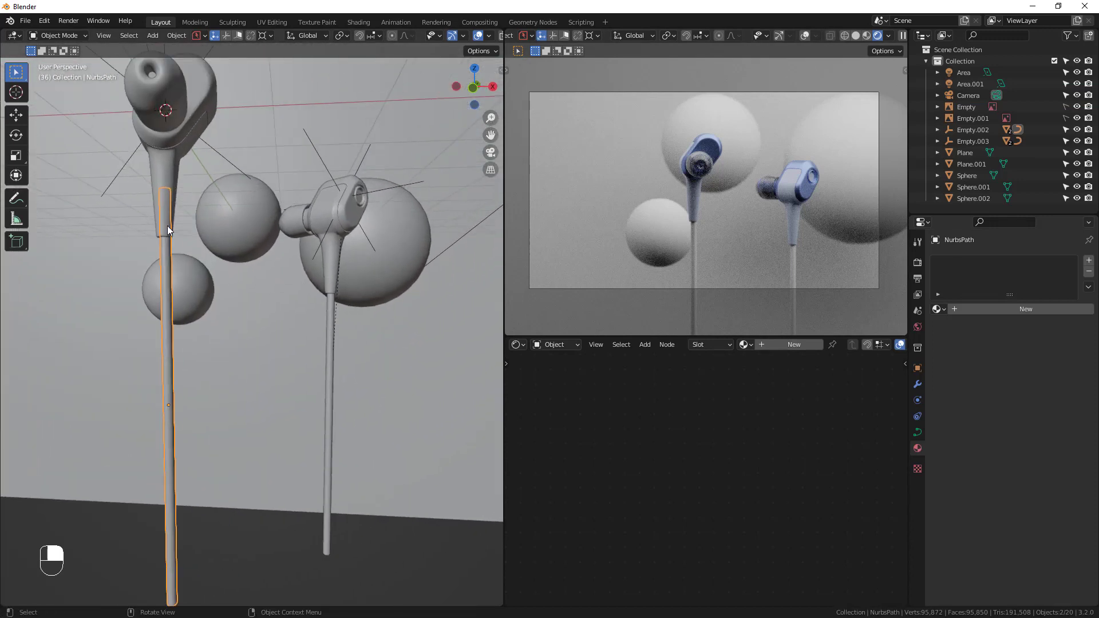
left_click(777, 348)
middle_click_drag(693, 439, 661, 529)
mouse_move(675, 418)
middle_mouse_down()
mouse_move(671, 478)
mouse_move(686, 491)
middle_mouse_up()
Try the dark blue sampled from the front earphone's body as the cable material's base color
left_click(697, 468)
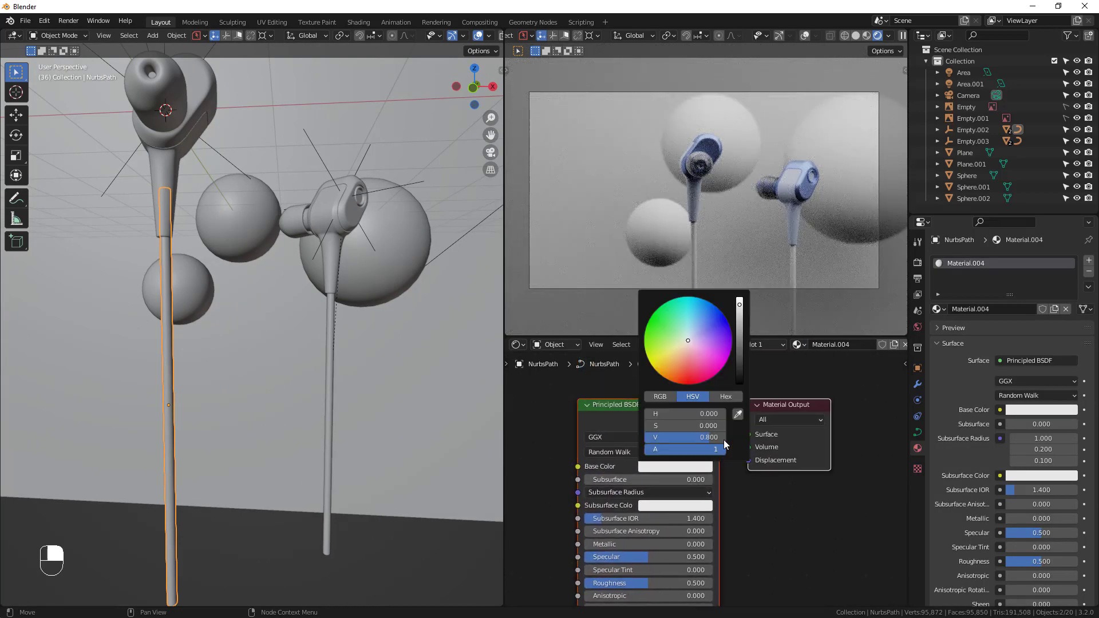
left_click(738, 413)
left_click(712, 140)
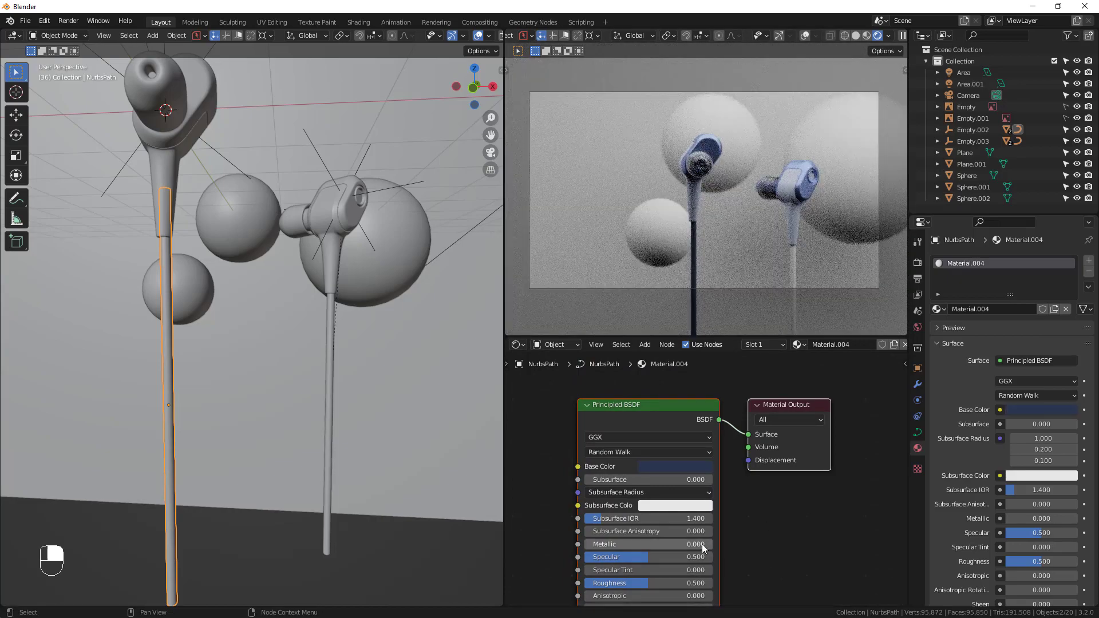
Brighten the cable material's base color and desaturate it to a light off-white
left_click(696, 466)
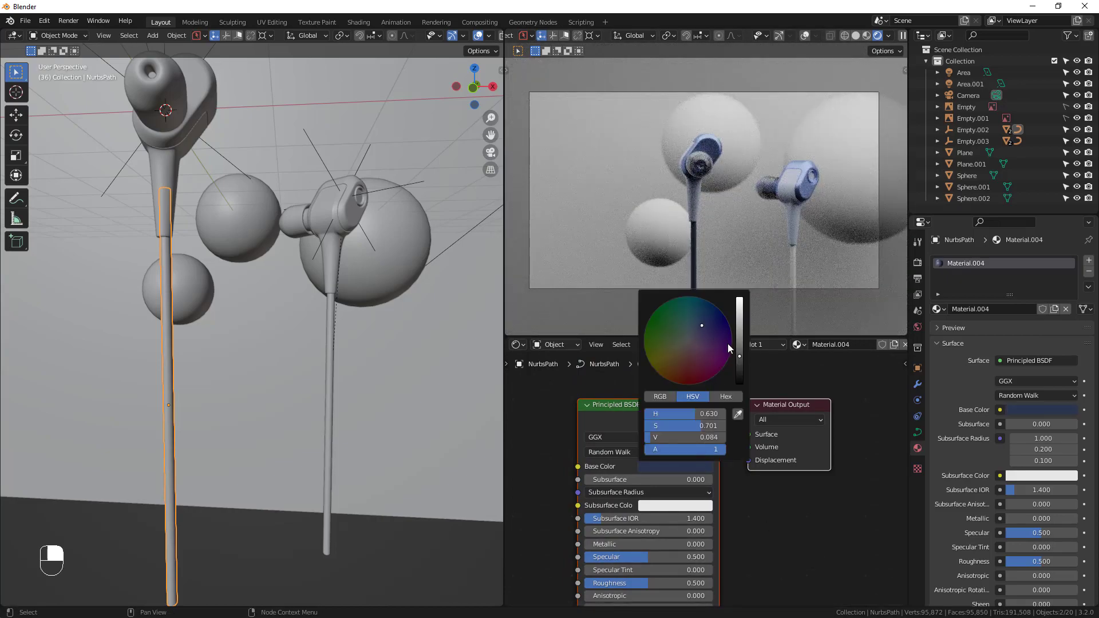
left_click_drag(739, 355, 739, 308)
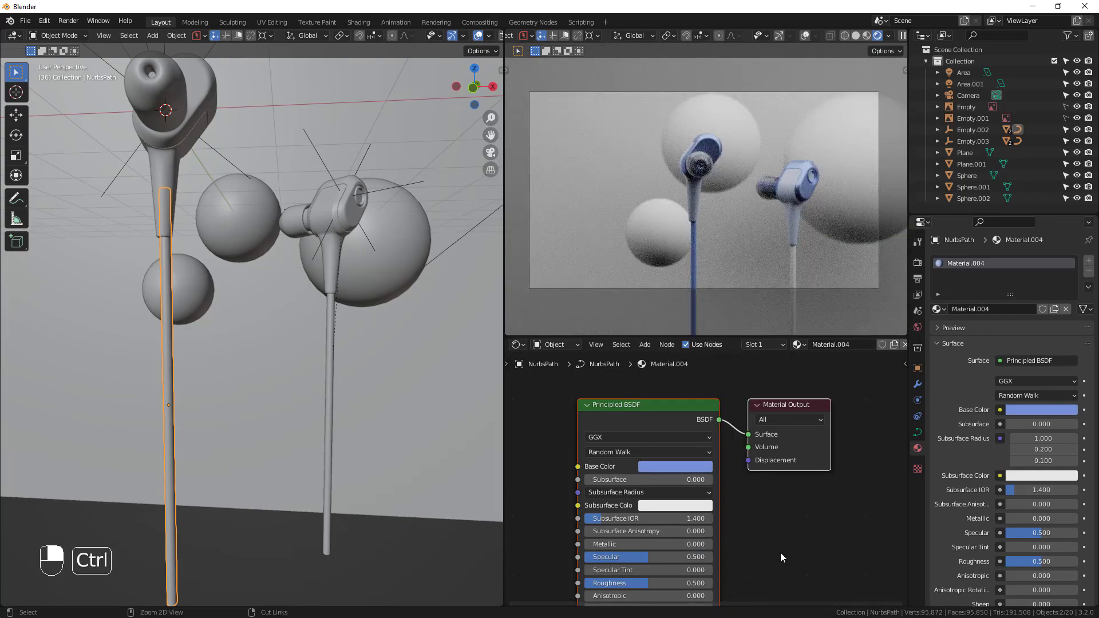
left_click(696, 466)
mouse_move(695, 354)
left_mouse_down()
mouse_move(696, 343)
mouse_move(686, 341)
left_mouse_up()
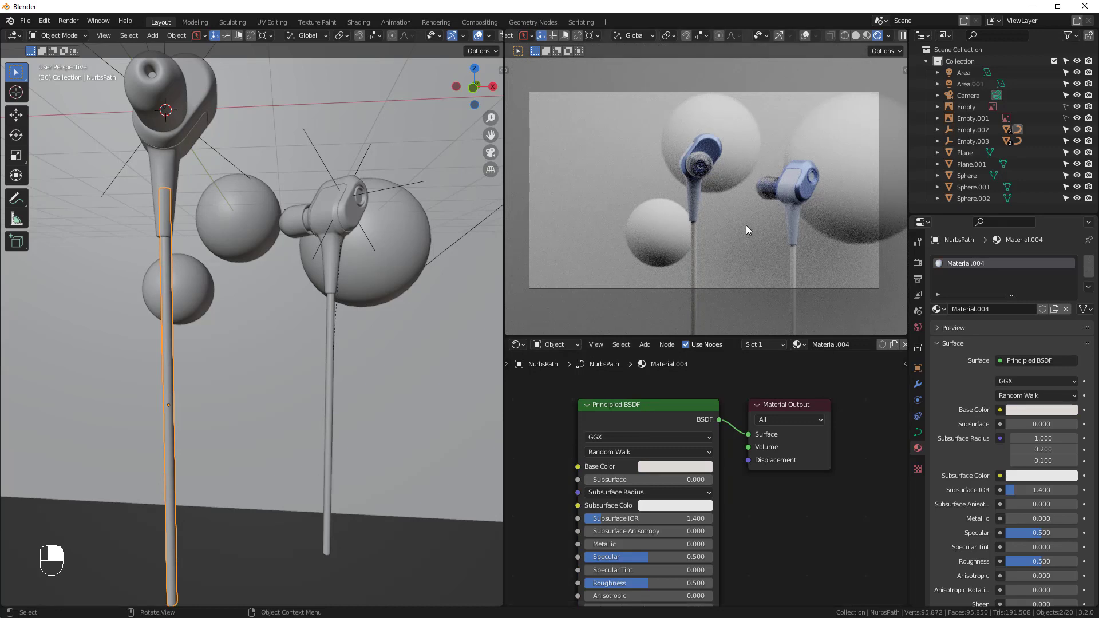
Duplicate the Area.001 light about -6.95 m in X, -14.47 m in Y and 0.71 m in Z, and aim the copy at the earphones
scroll(241, 249, "down", 10)
middle_click_drag(241, 250, 239, 292)
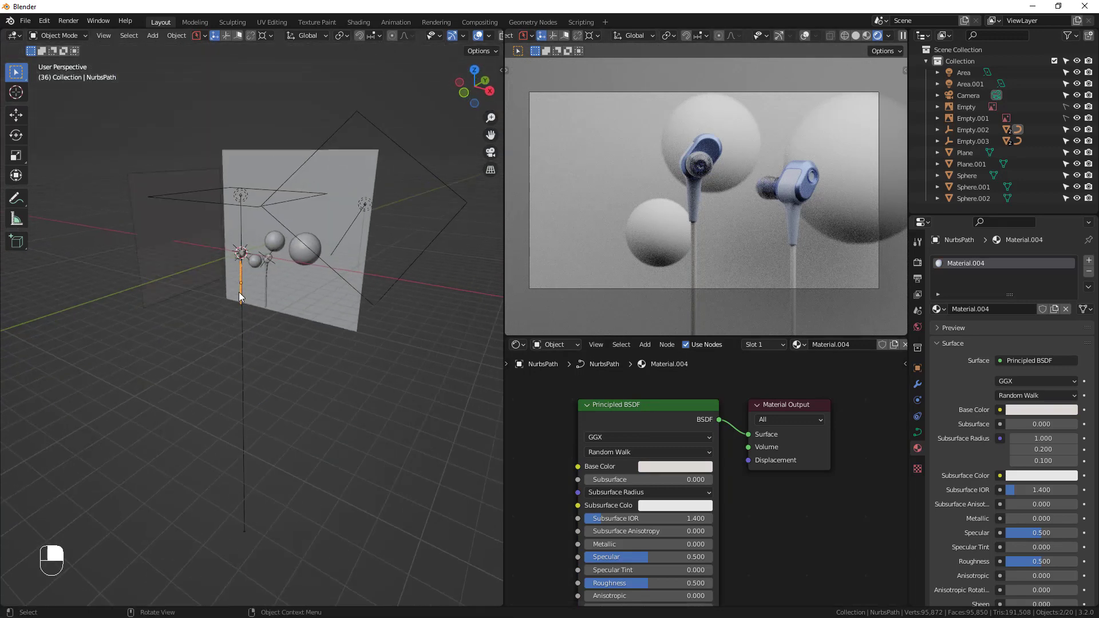
left_click(362, 201)
middle_click_drag(373, 240, 258, 269)
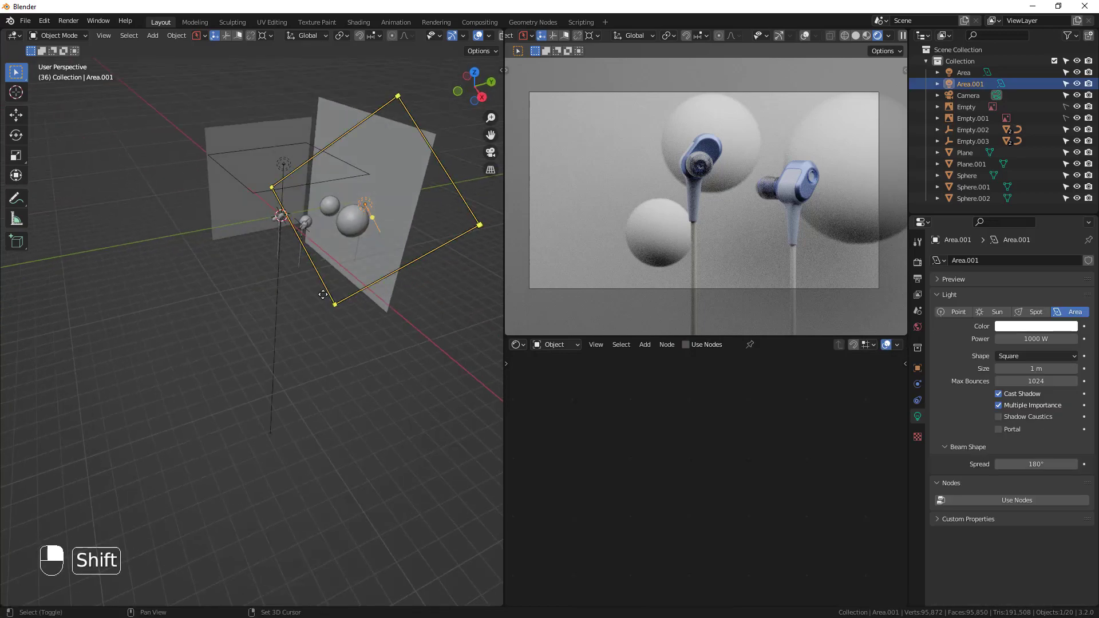
key("shift+d")
left_click(95, 282)
middle_click_drag(100, 282, 206, 298)
middle_click_drag(206, 298, 223, 430, "shift")
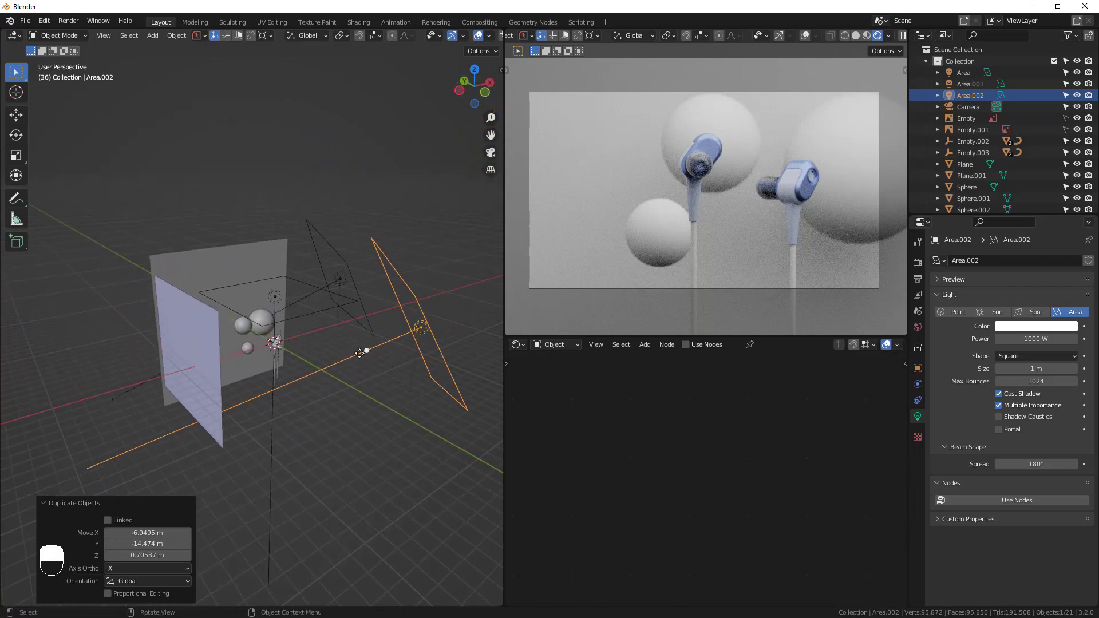
left_click_drag(366, 350, 280, 347)
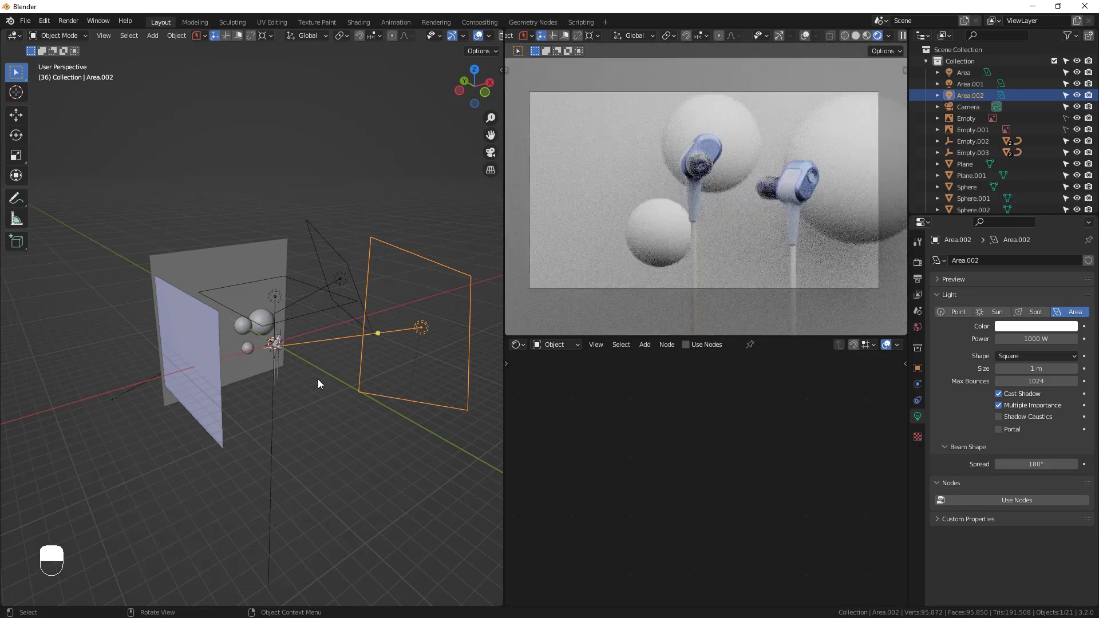
Move the new area light about -6.89 m in X, -3.82 m in Y and 0.96 m in Z, and aim it at the earphones again
middle_click_drag(318, 379, 442, 393)
key("g")
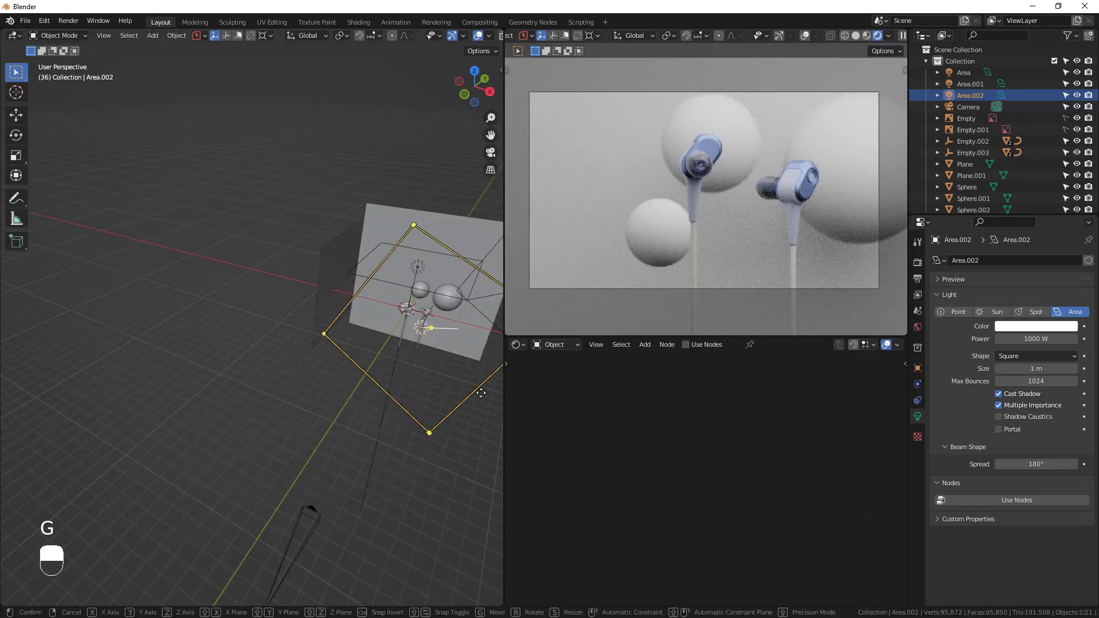
left_click(423, 391)
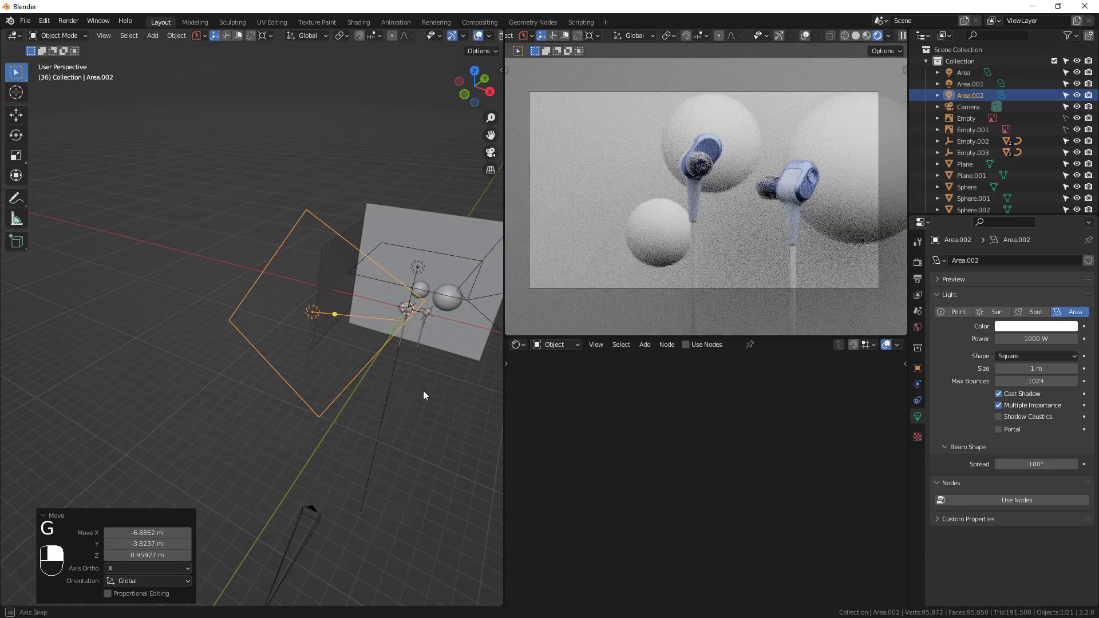
middle_click_drag(425, 370, 208, 341)
scroll(174, 368, "down", 3)
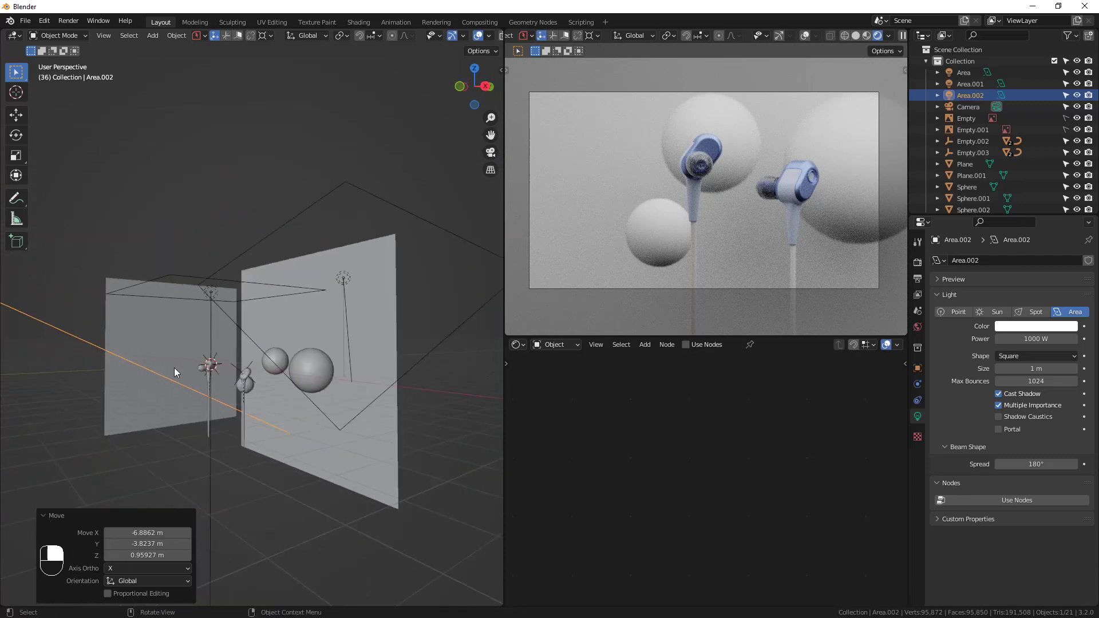
middle_click_drag(53, 367, 64, 367)
left_click_drag(4, 299, 214, 368)
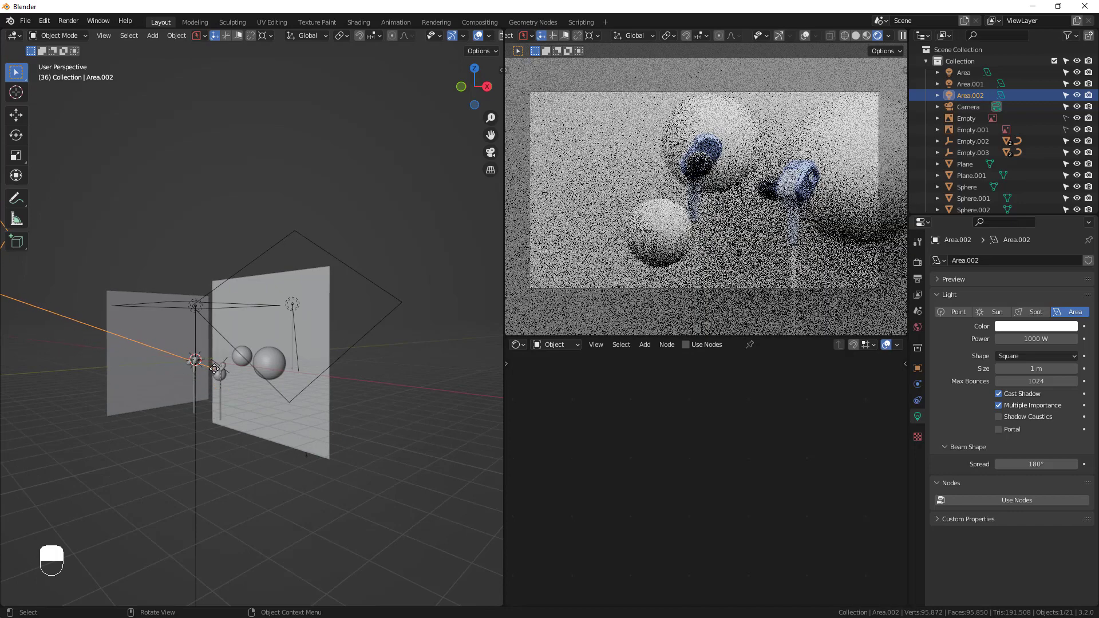
Set the new area light's power to 500 W
left_click(1031, 338)
type("500")
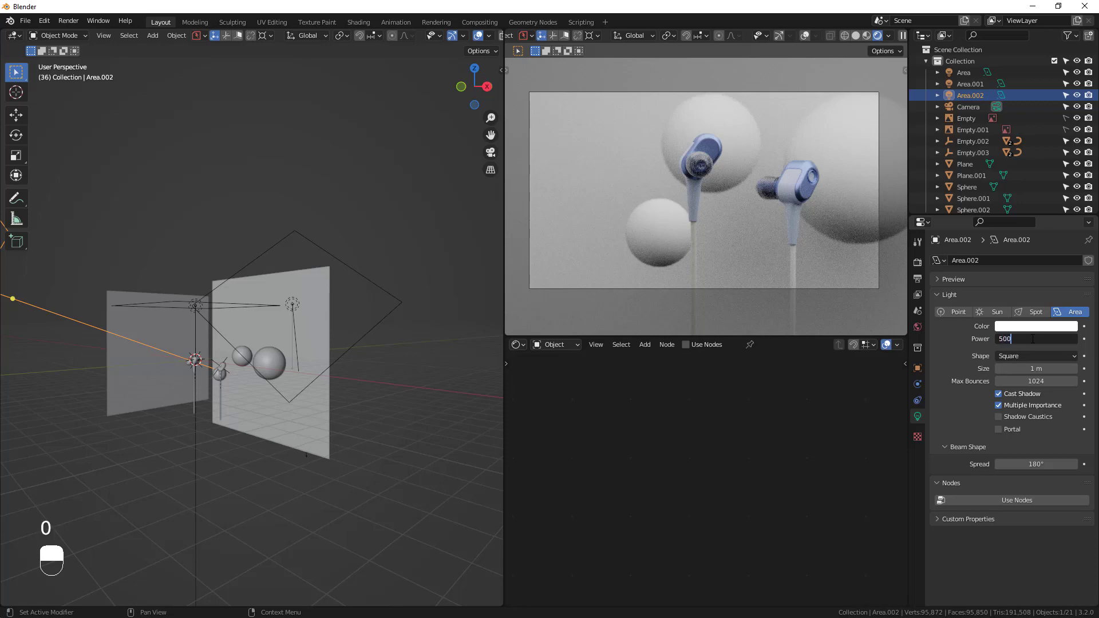
key("Return")
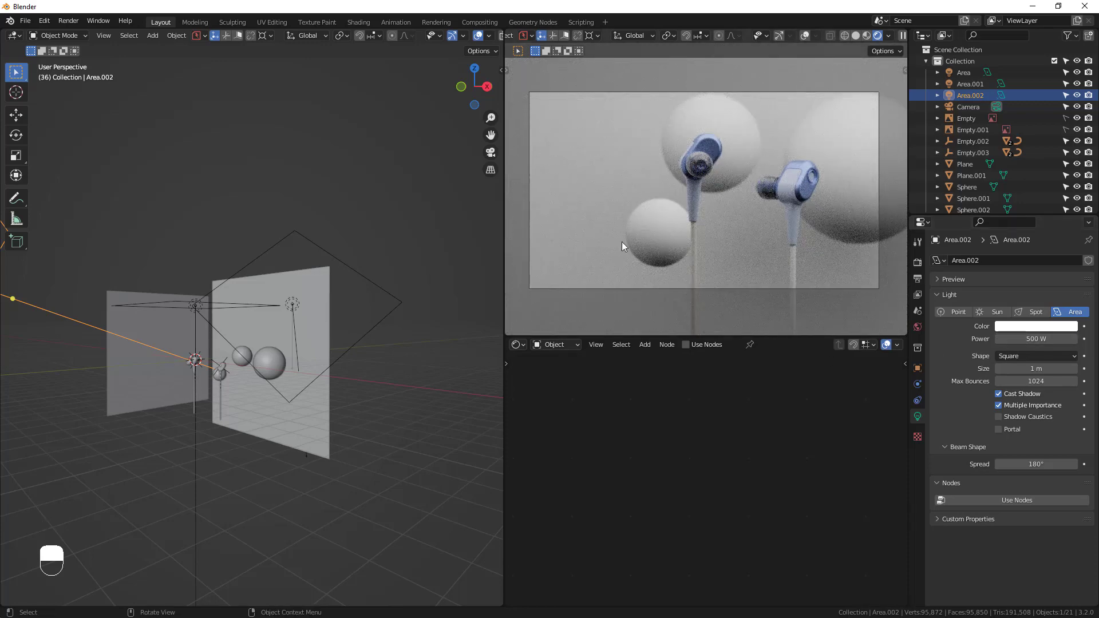
Move all three spheres together about 0.85 m along the Y axis toward the backdrop
middle_click_drag(427, 287, 173, 389)
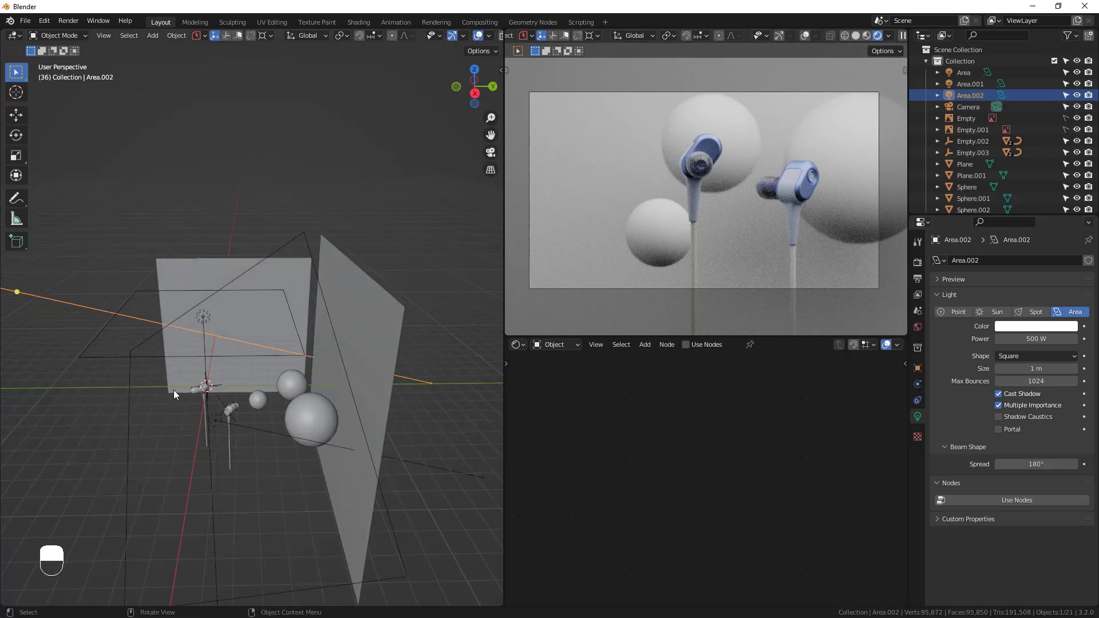
left_click(288, 423)
left_click(286, 386, "shift")
left_click(263, 407, "shift")
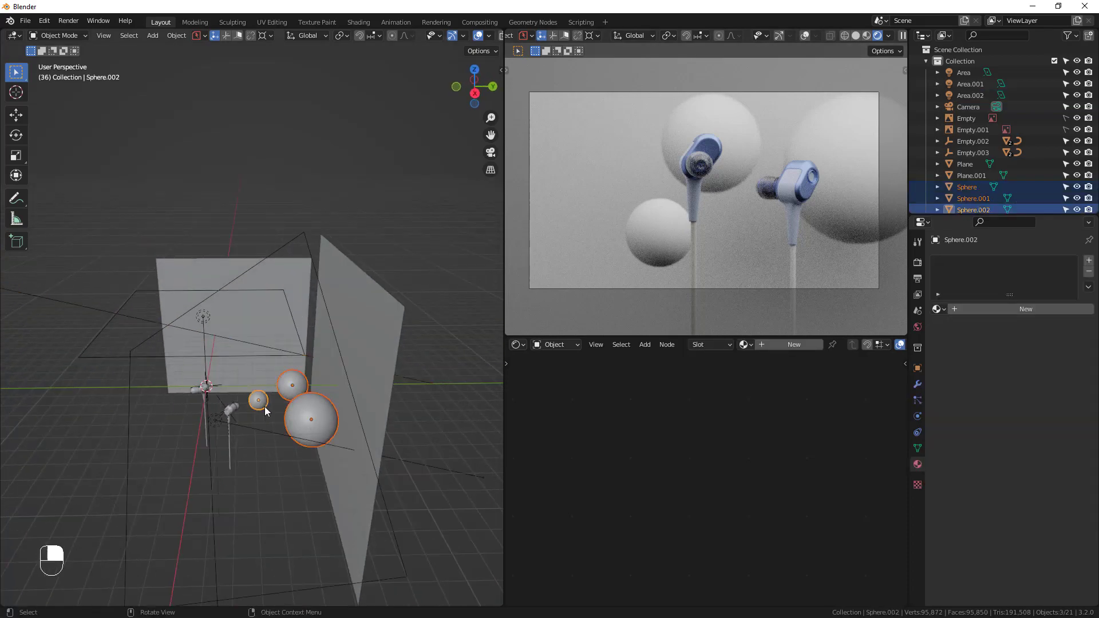
key("g")
key("y")
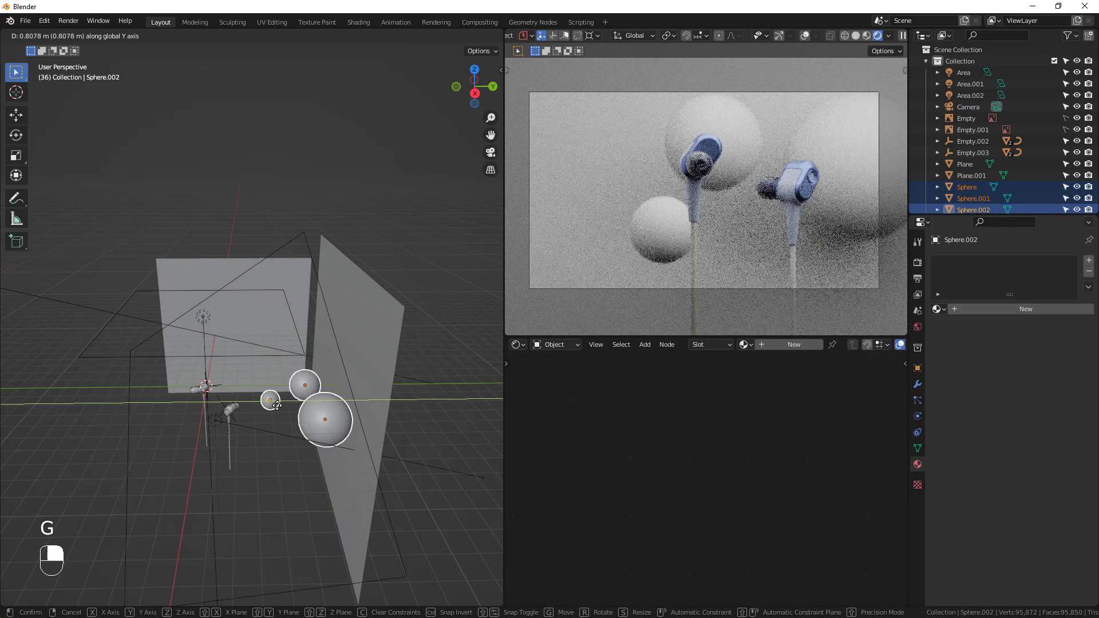
left_click(277, 405)
middle_click_drag(273, 408, 303, 408)
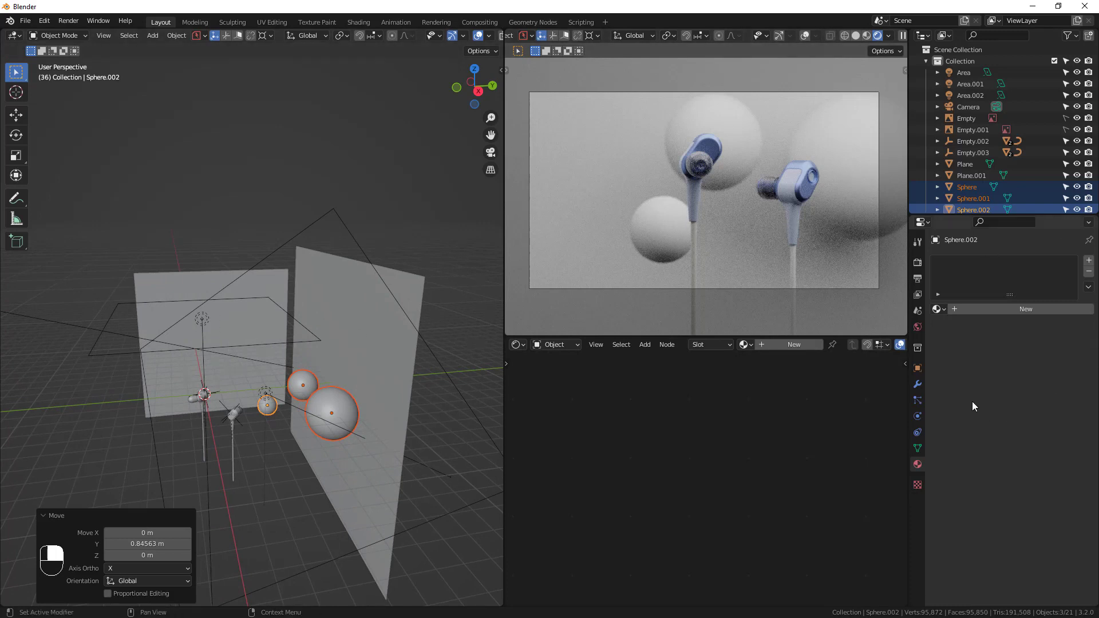
Set the scene's color management look to High Contrast
left_click(918, 262)
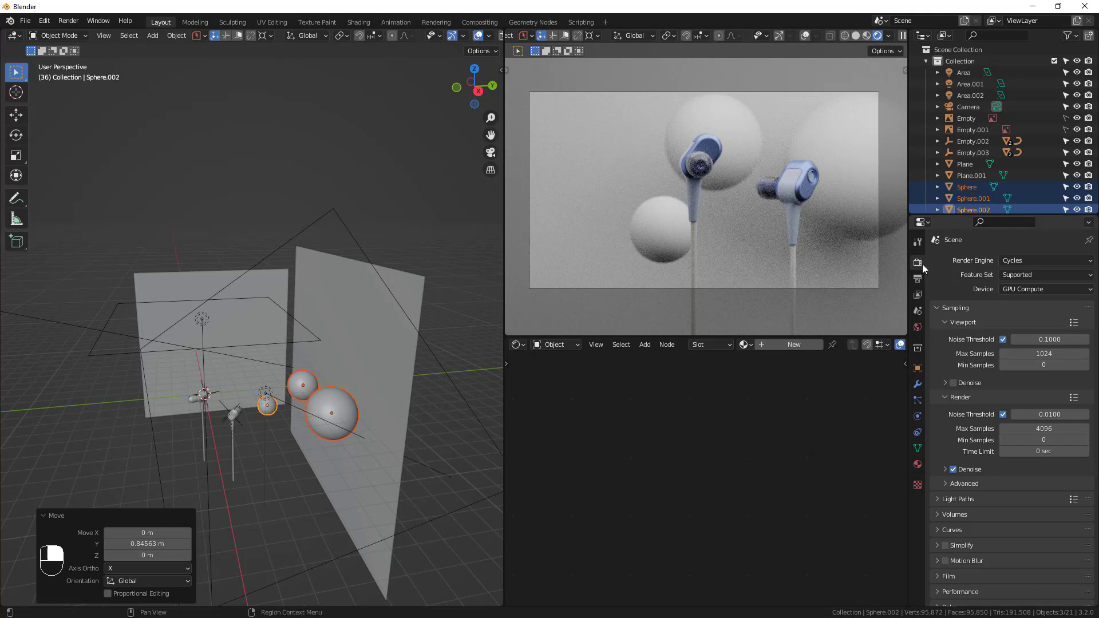
scroll(970, 475, "down", 3)
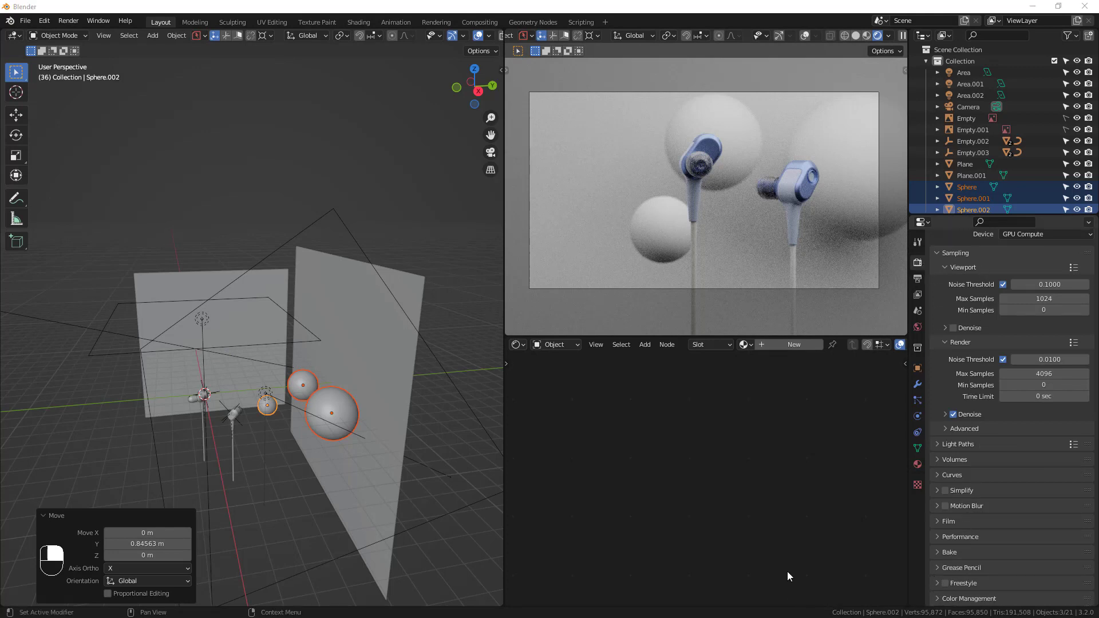
left_click(946, 596)
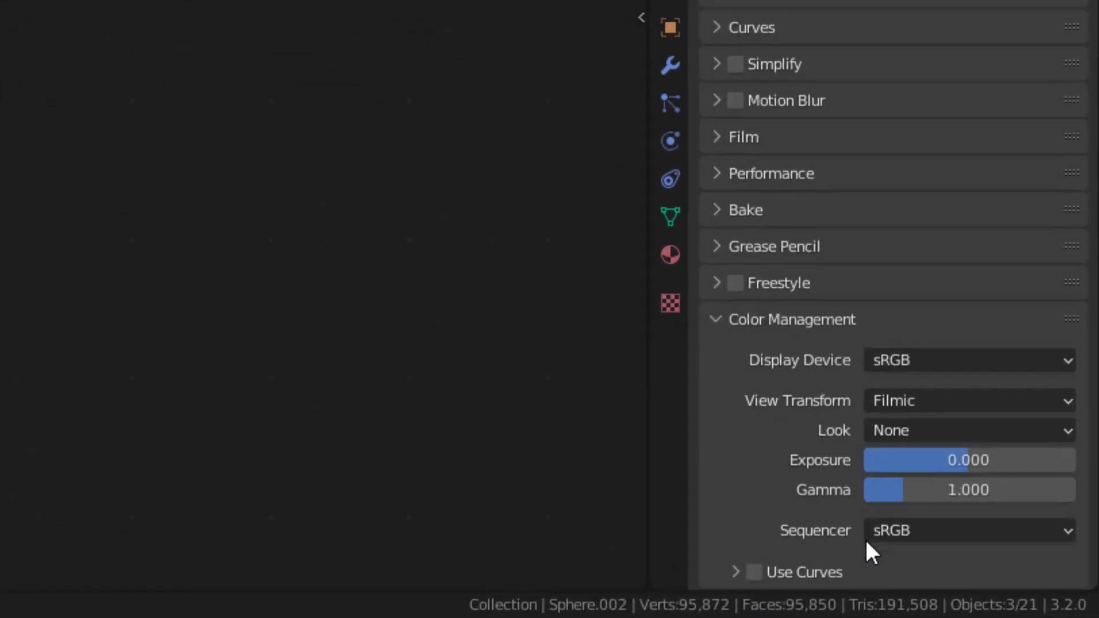
left_click(940, 426)
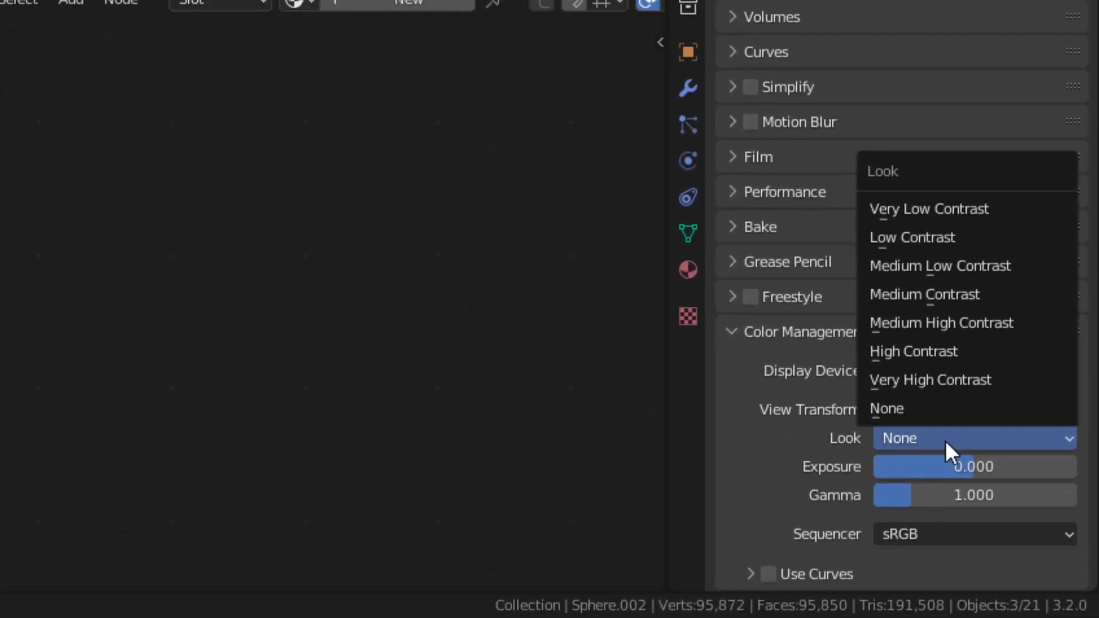
left_click(910, 340)
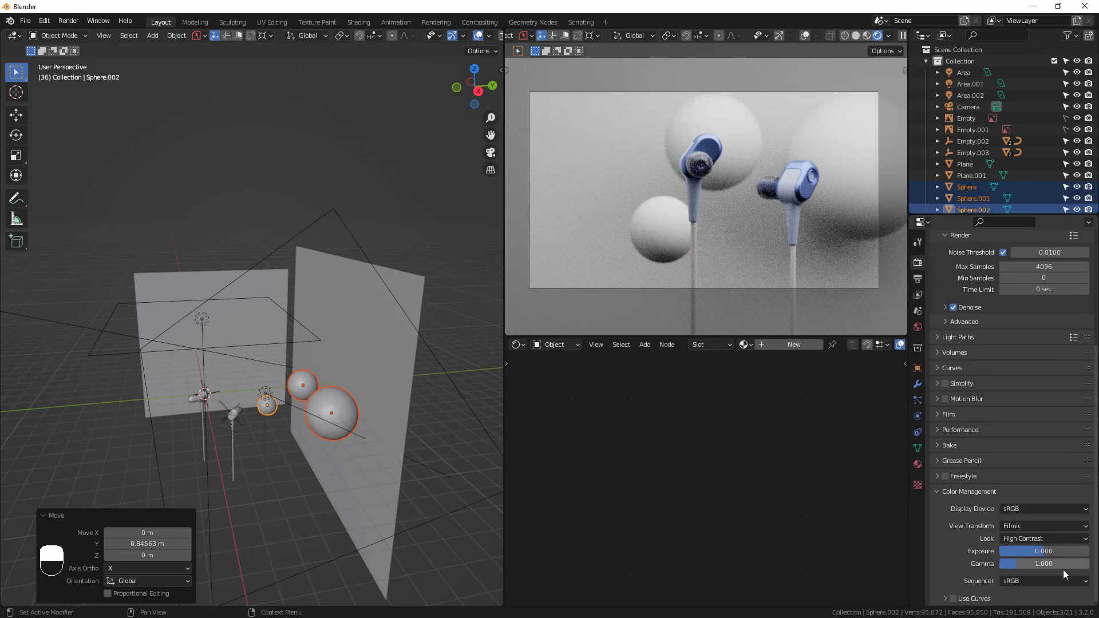
Try the Standard view transform and switch back to Filmic
left_click(1026, 526)
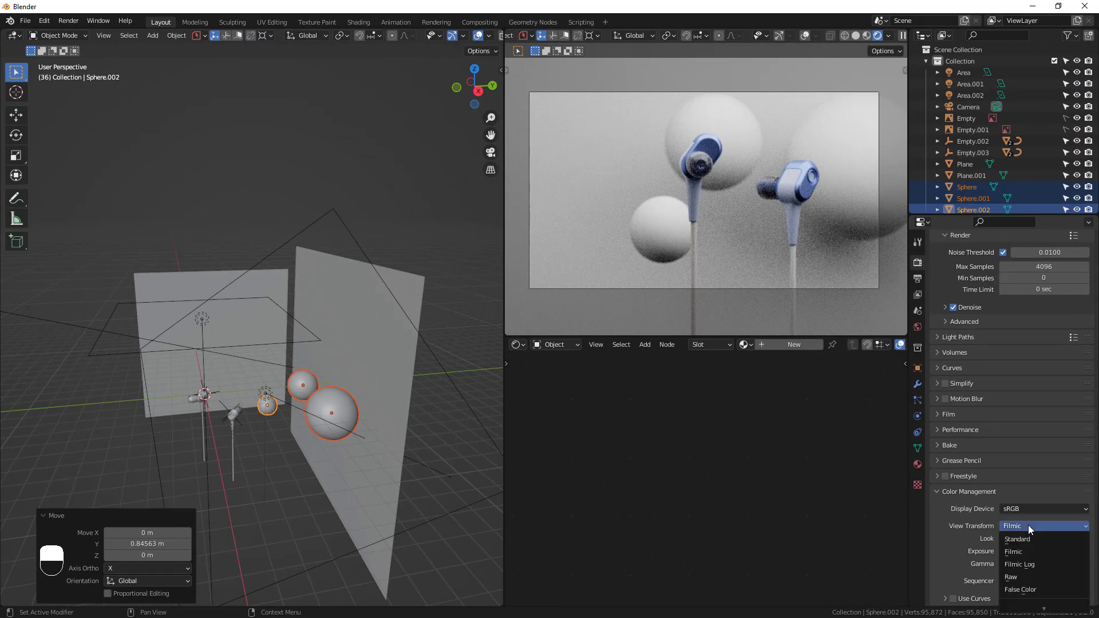
left_click(1025, 537)
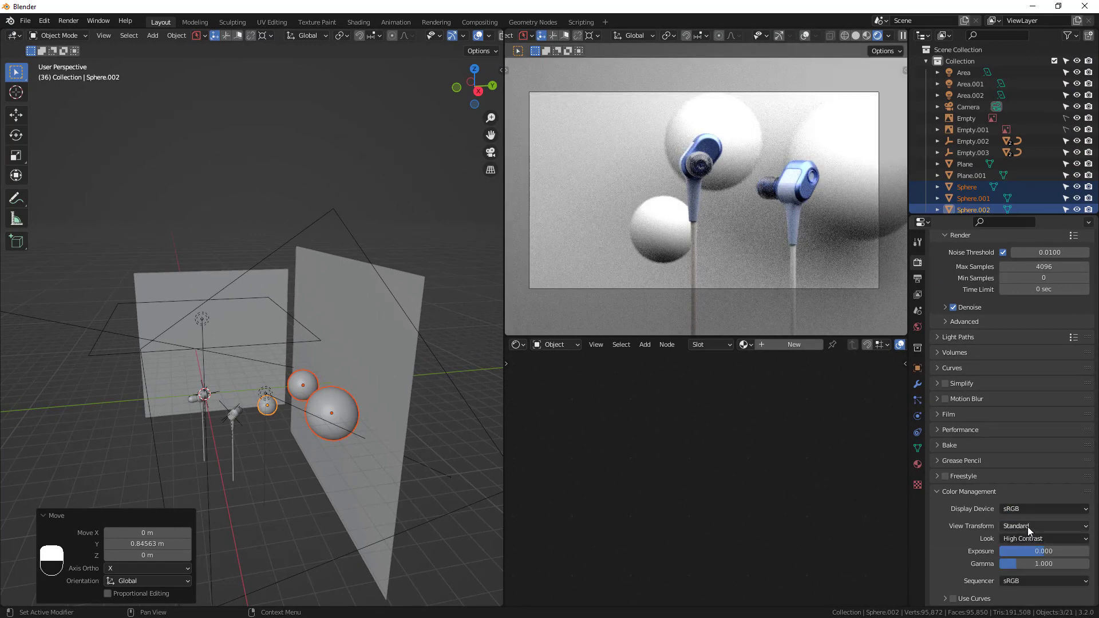
left_click(1027, 526)
left_click(1019, 551)
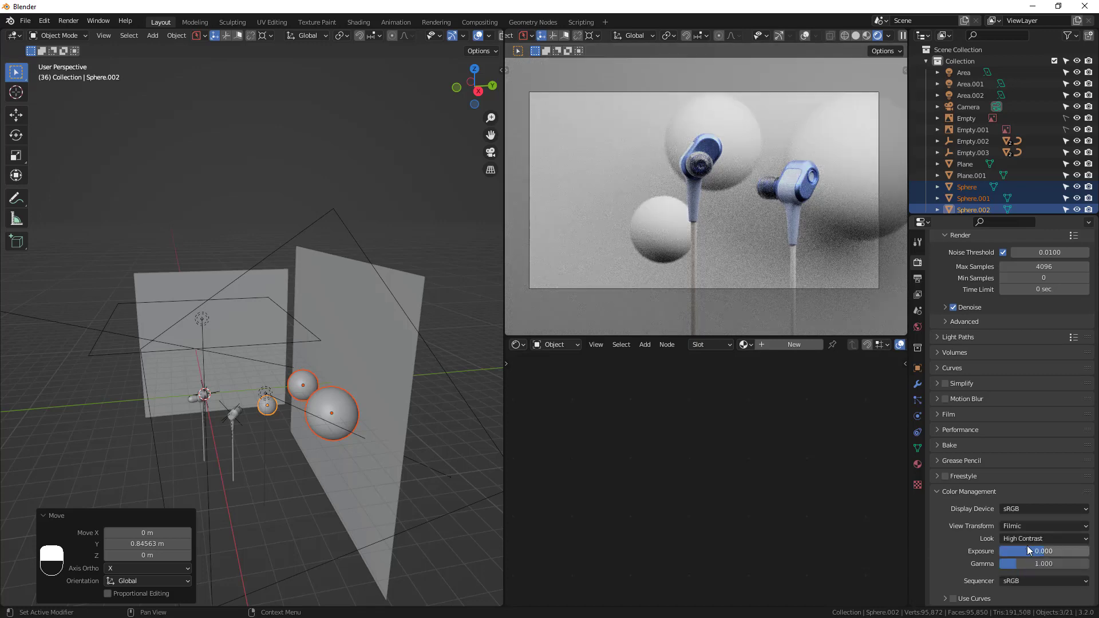
Try the Very High Contrast look and return to High Contrast
left_click(1028, 539)
left_click(1021, 511)
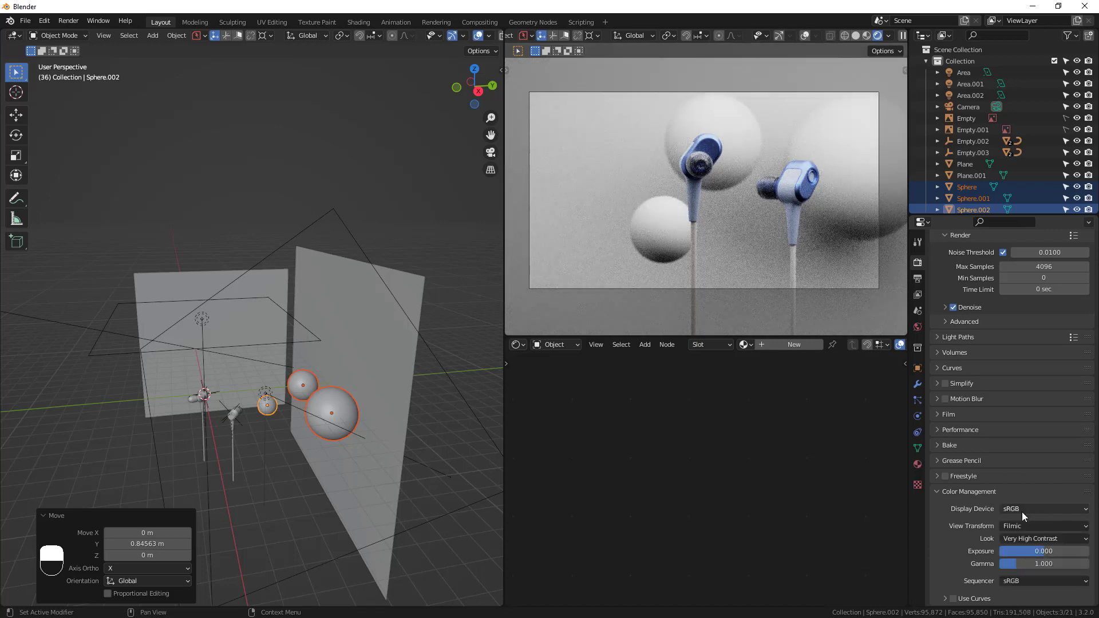
left_click(1024, 527)
left_click(1069, 538)
left_click(1035, 502)
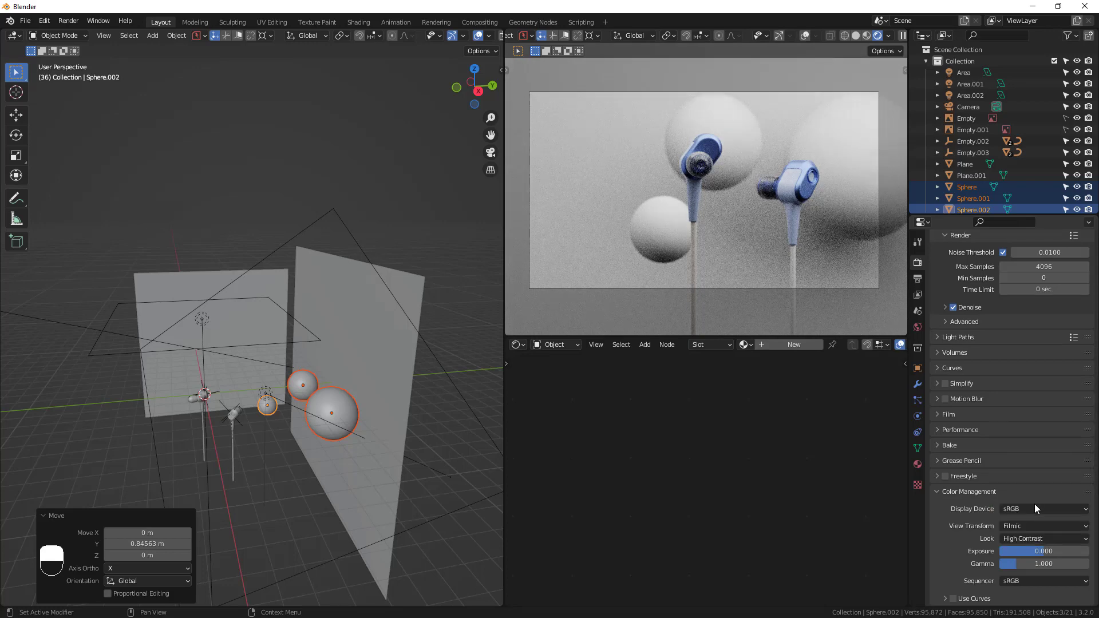
Render the final still image of the earphone scene
left_click(67, 21)
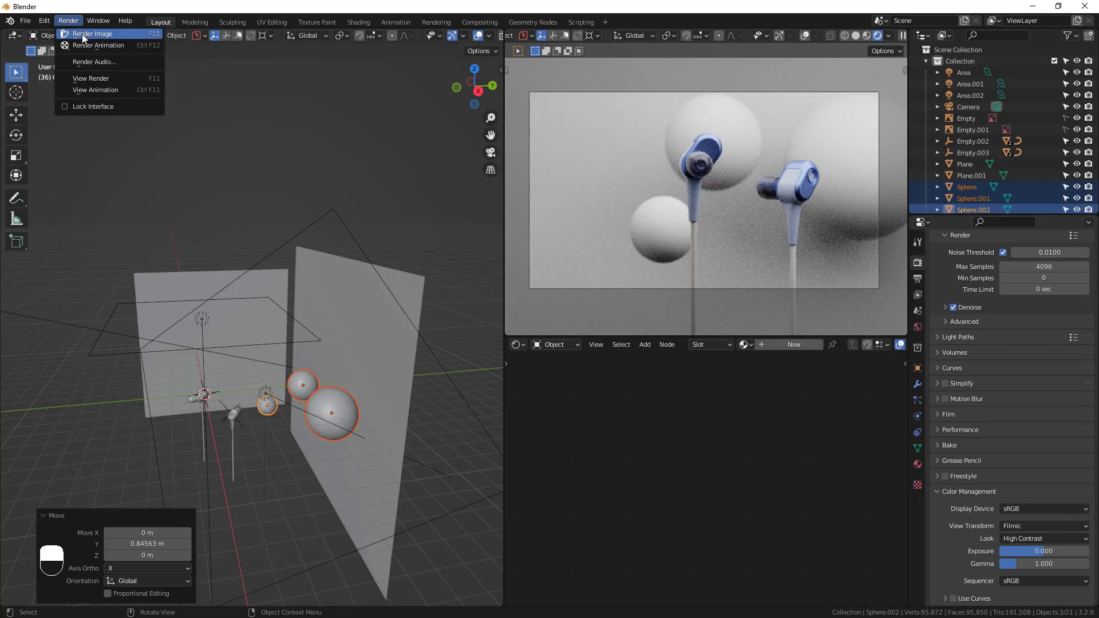
left_click(92, 34)
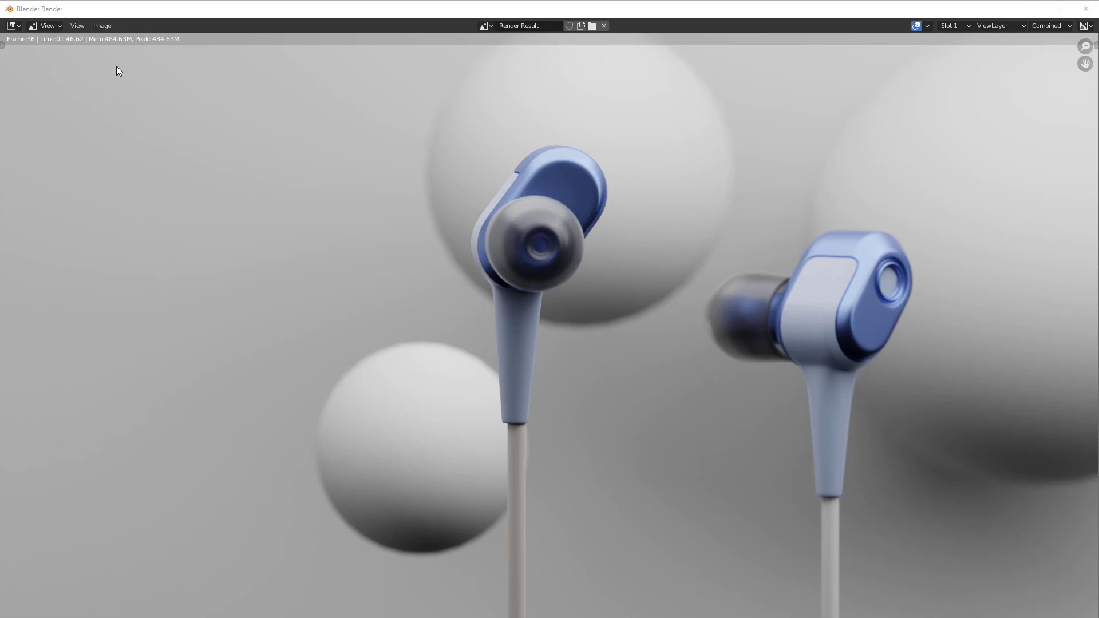
Start saving the rendered image as a new file in PNG format with 16-bit color depth
left_click(104, 27)
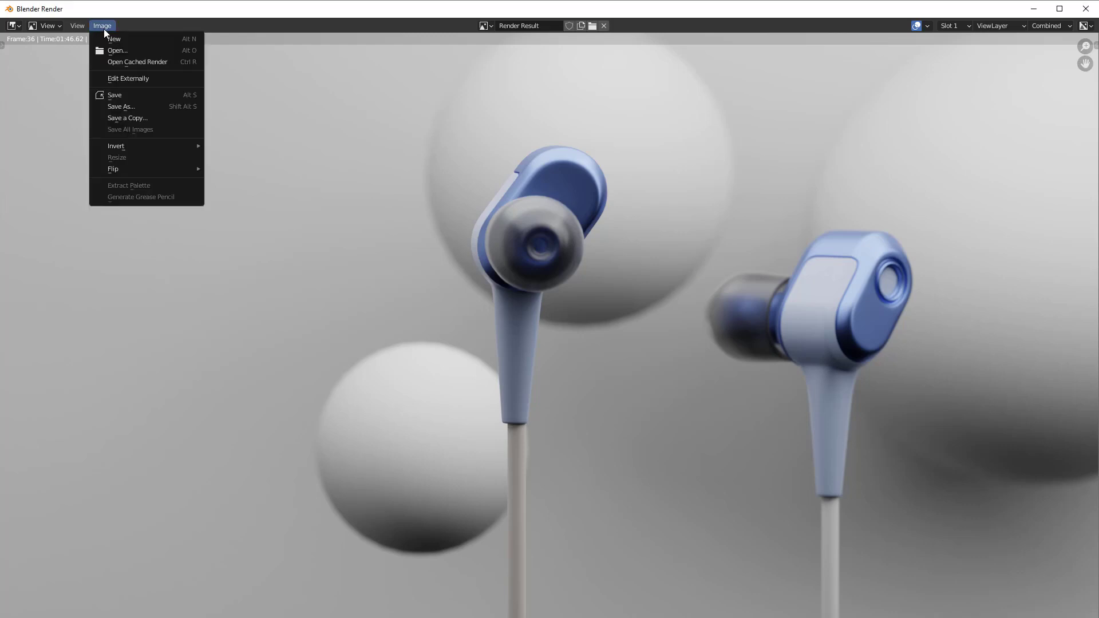
left_click(142, 106)
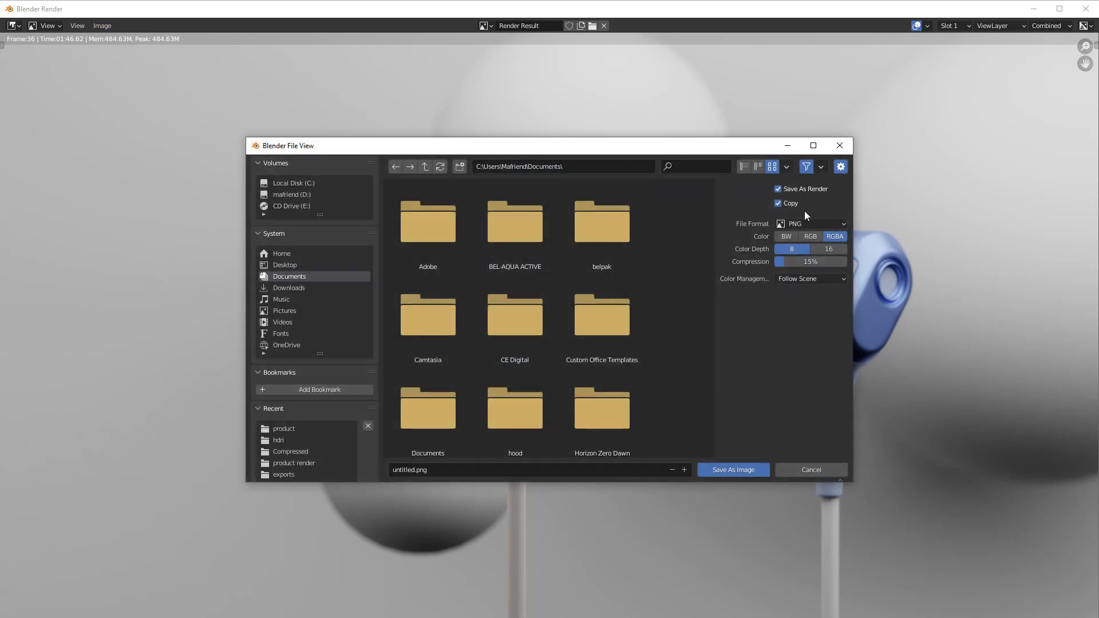
left_click(825, 225)
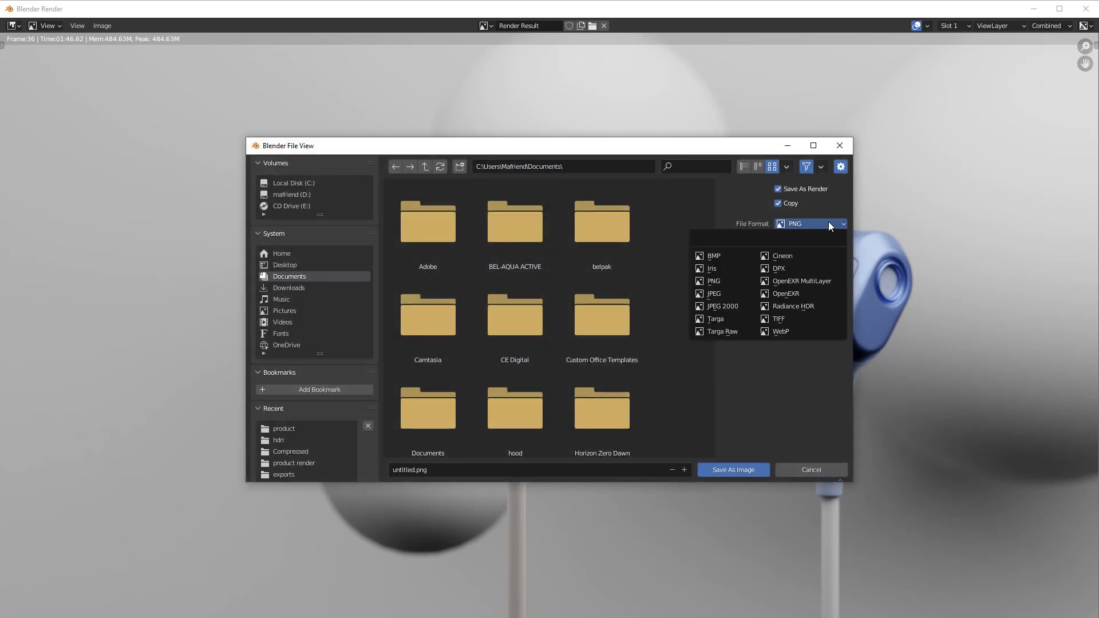
left_click(824, 249)
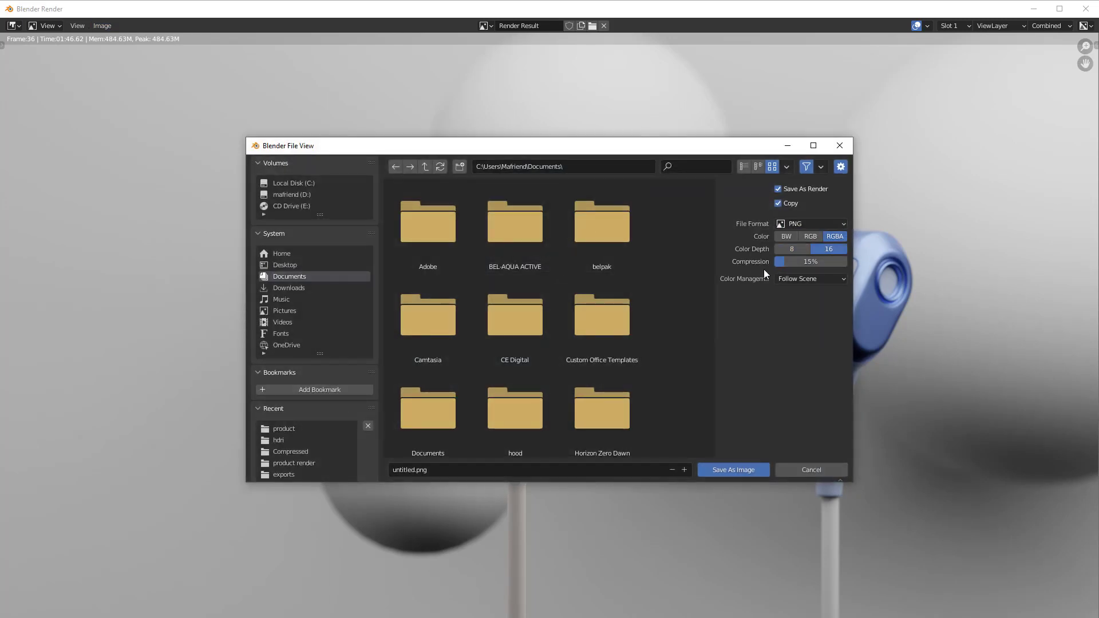
Choose the Desktop folder, name the image ear.png and save it there
left_click(286, 264)
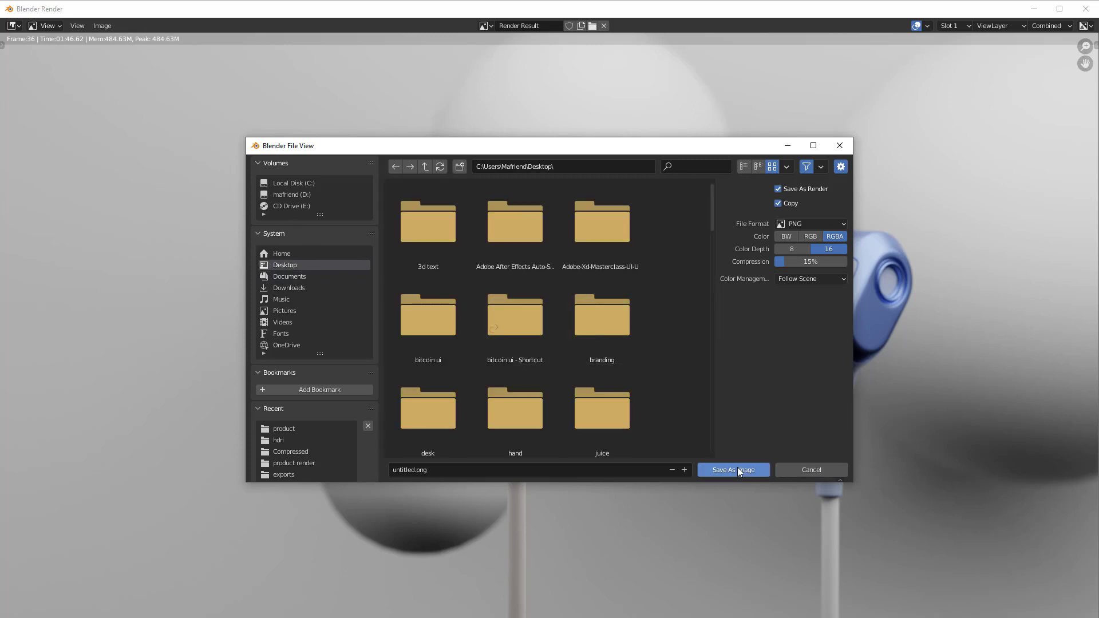
left_click(486, 468)
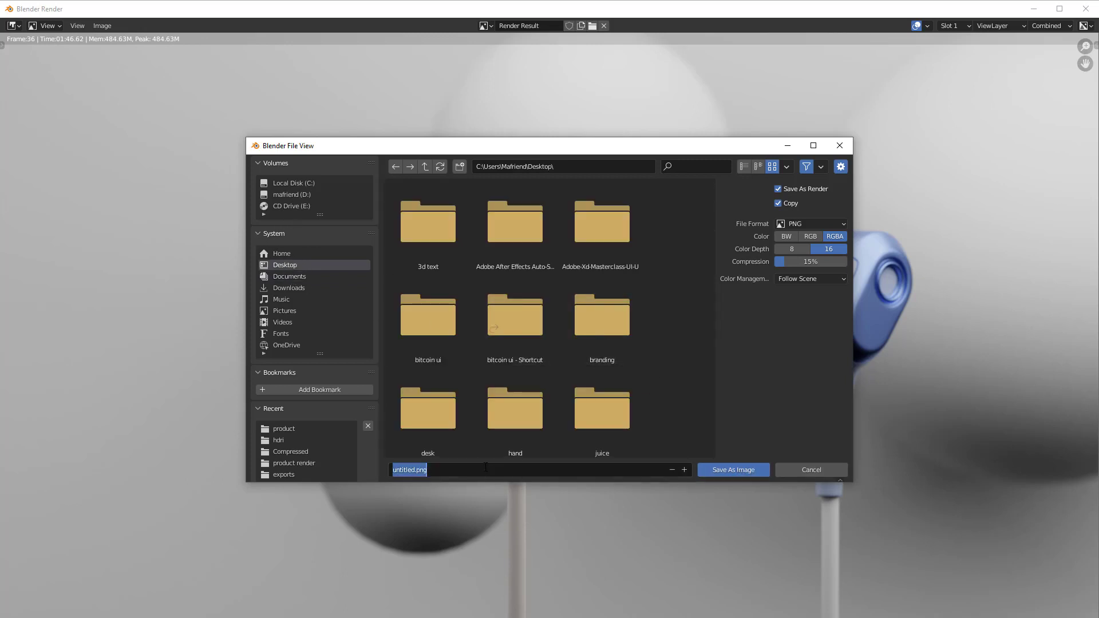
type("ear")
left_click(730, 471)
left_click(730, 470)
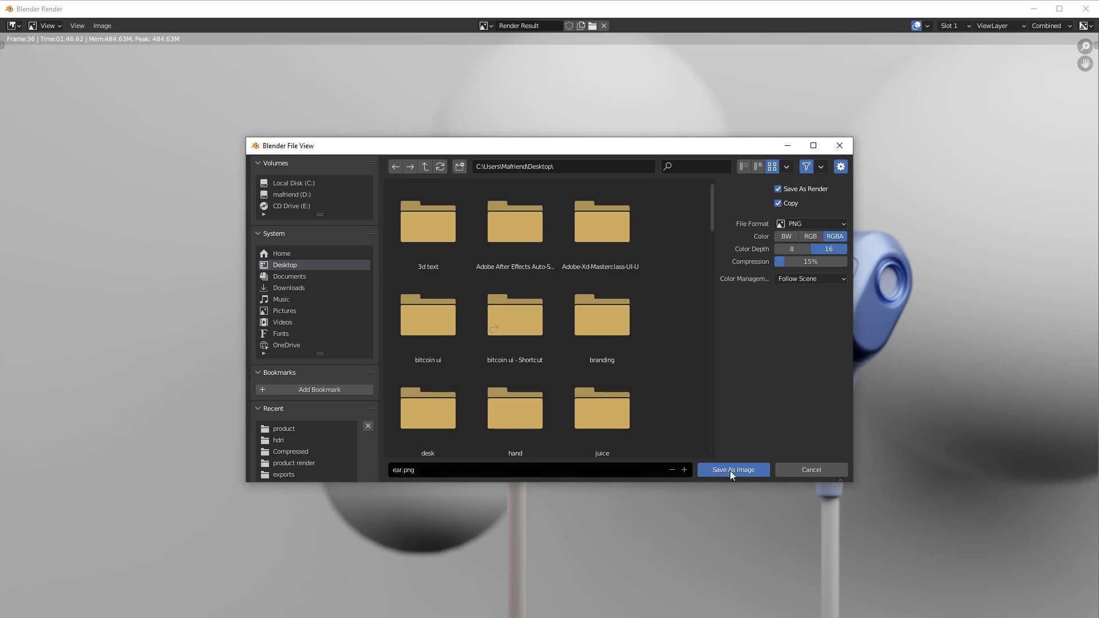